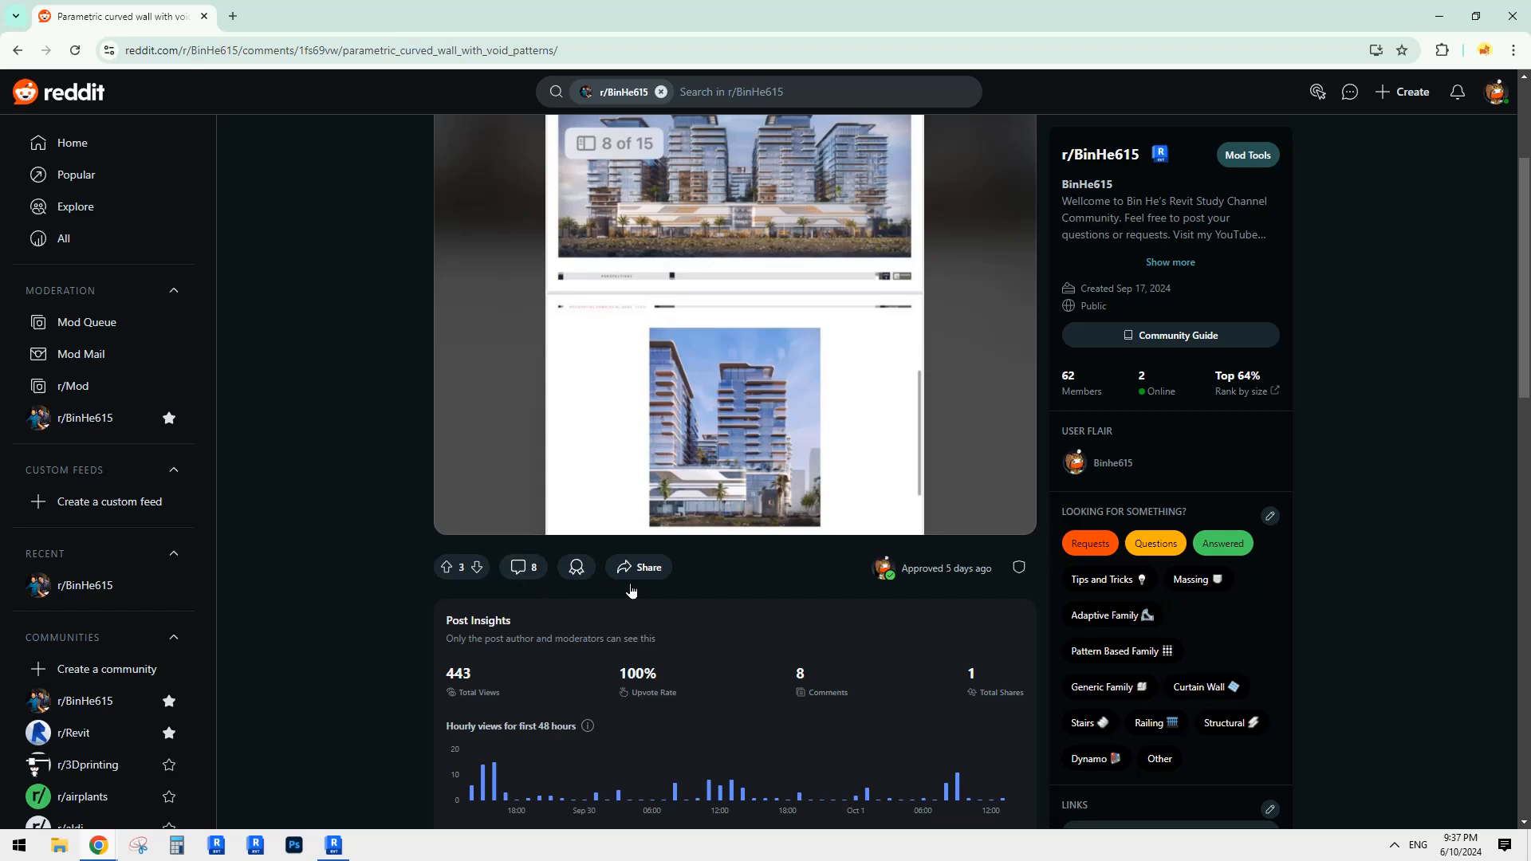
Step: Scroll the Reddit comments and open the zoomed curved-facade render in a new tab
scroll(630, 582, down, 12)
scroll(598, 534, up, 4)
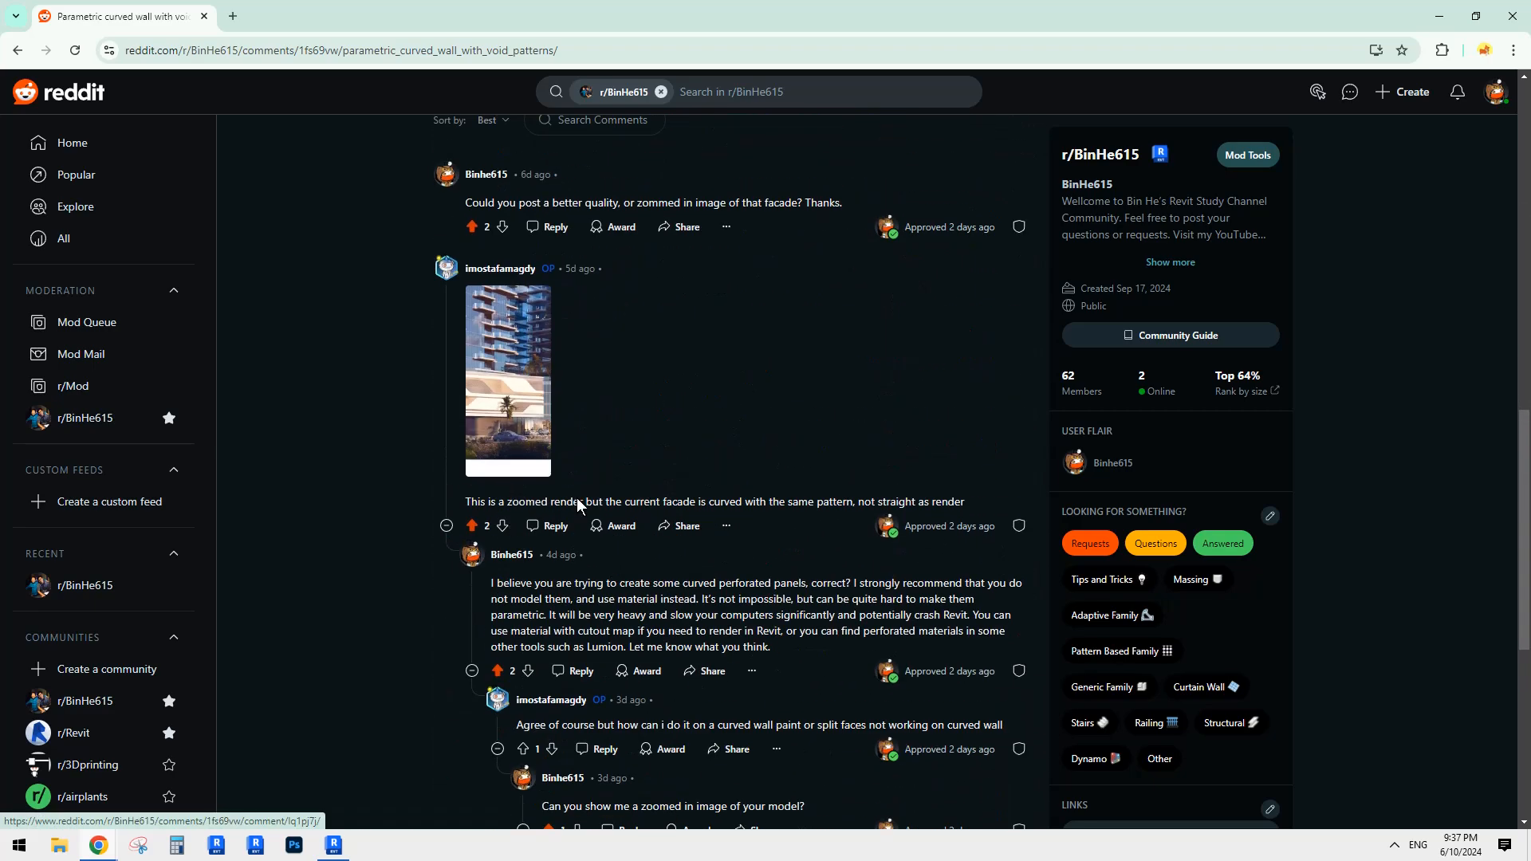
scroll(566, 526, up, 10)
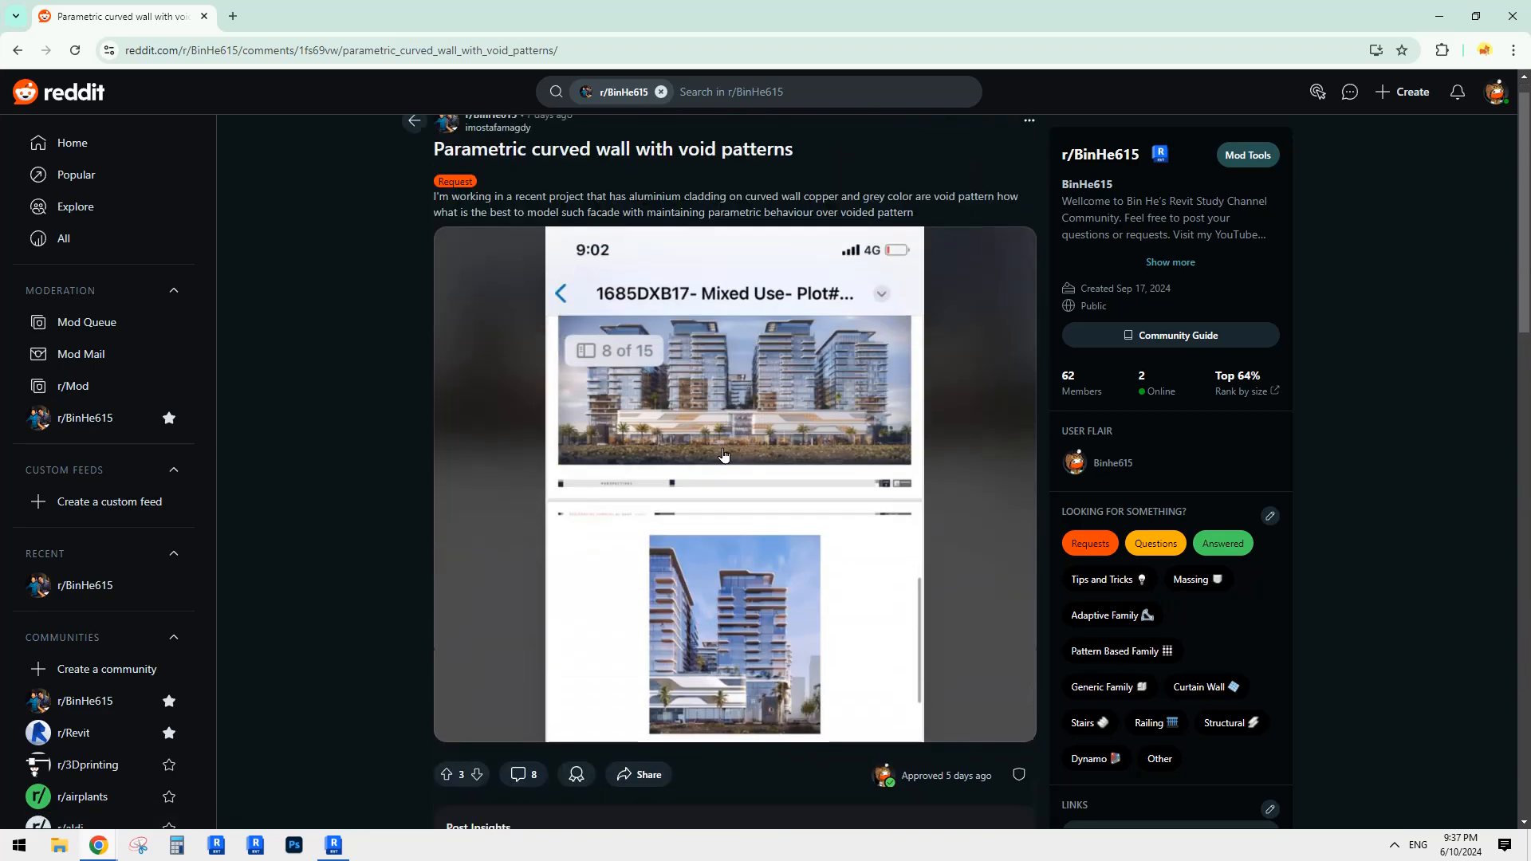
scroll(723, 454, down, 10)
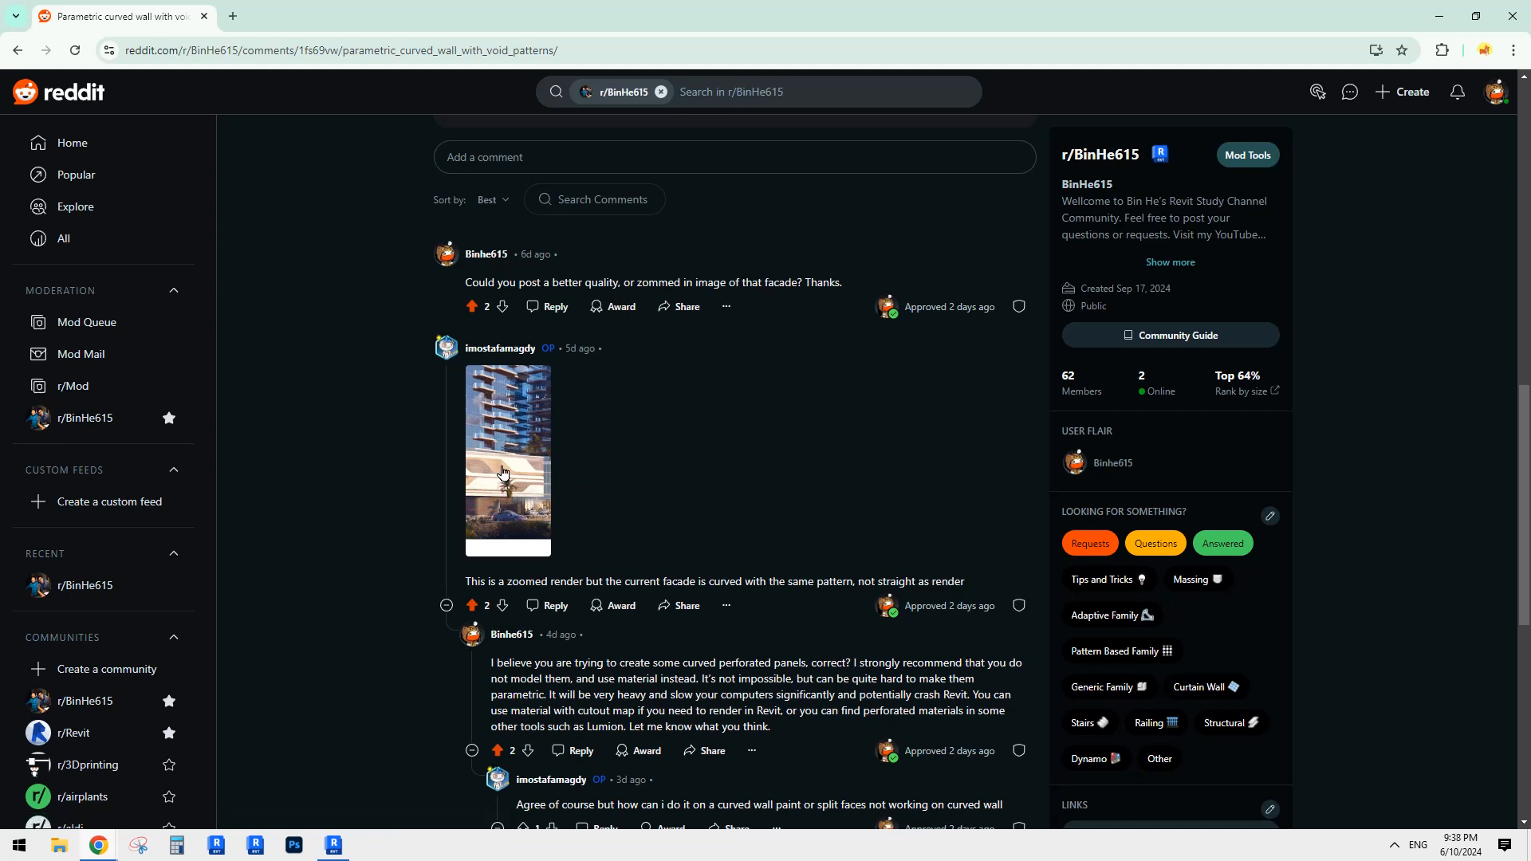
scroll(545, 478, down, 2)
click(530, 319)
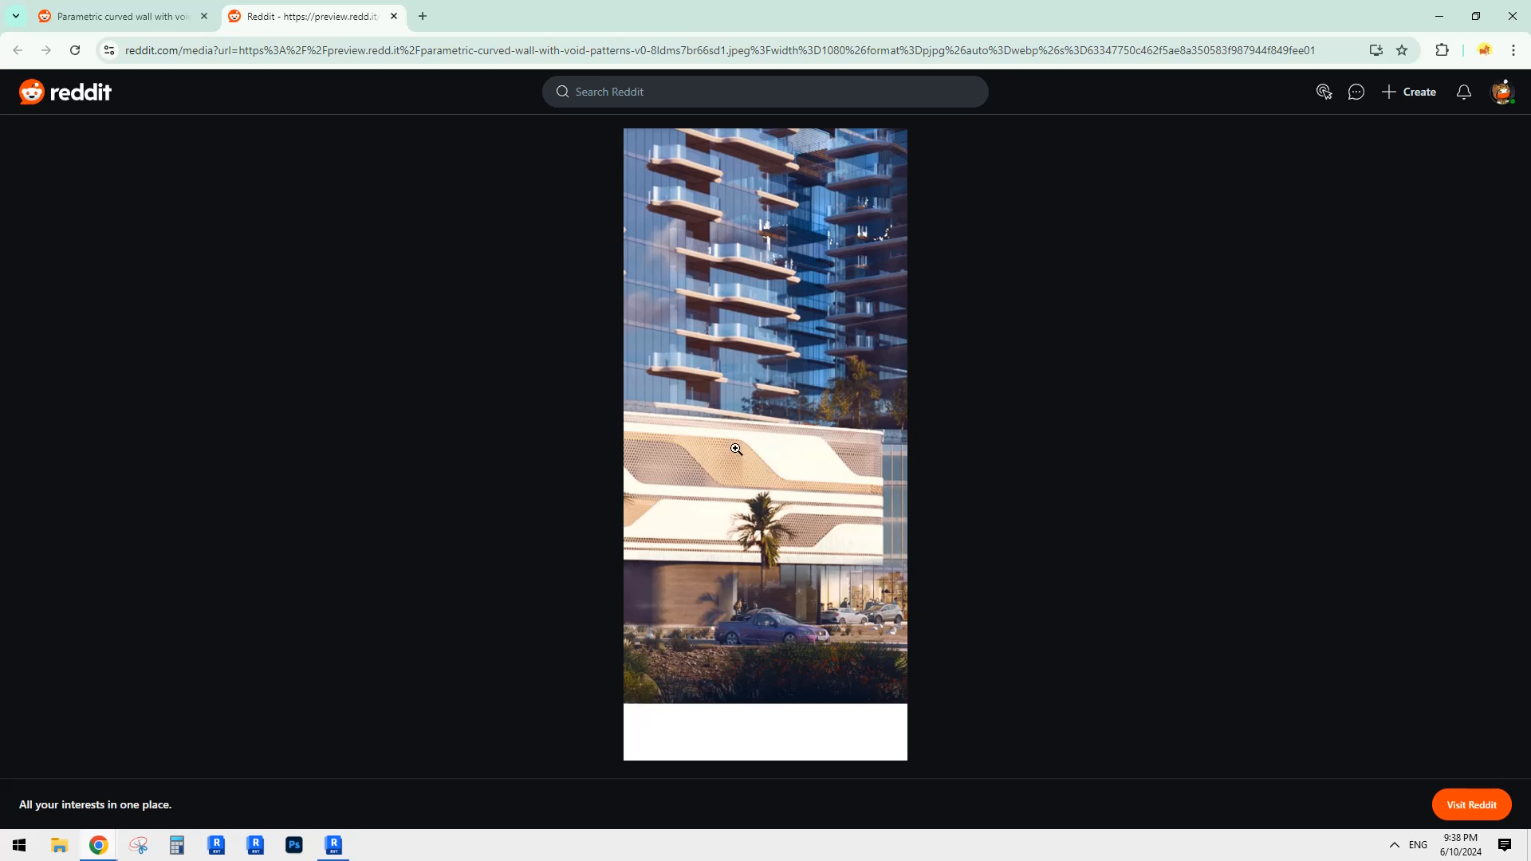
Step: Return to the comment thread, keep reading, then bring up the Revit project
click(165, 18)
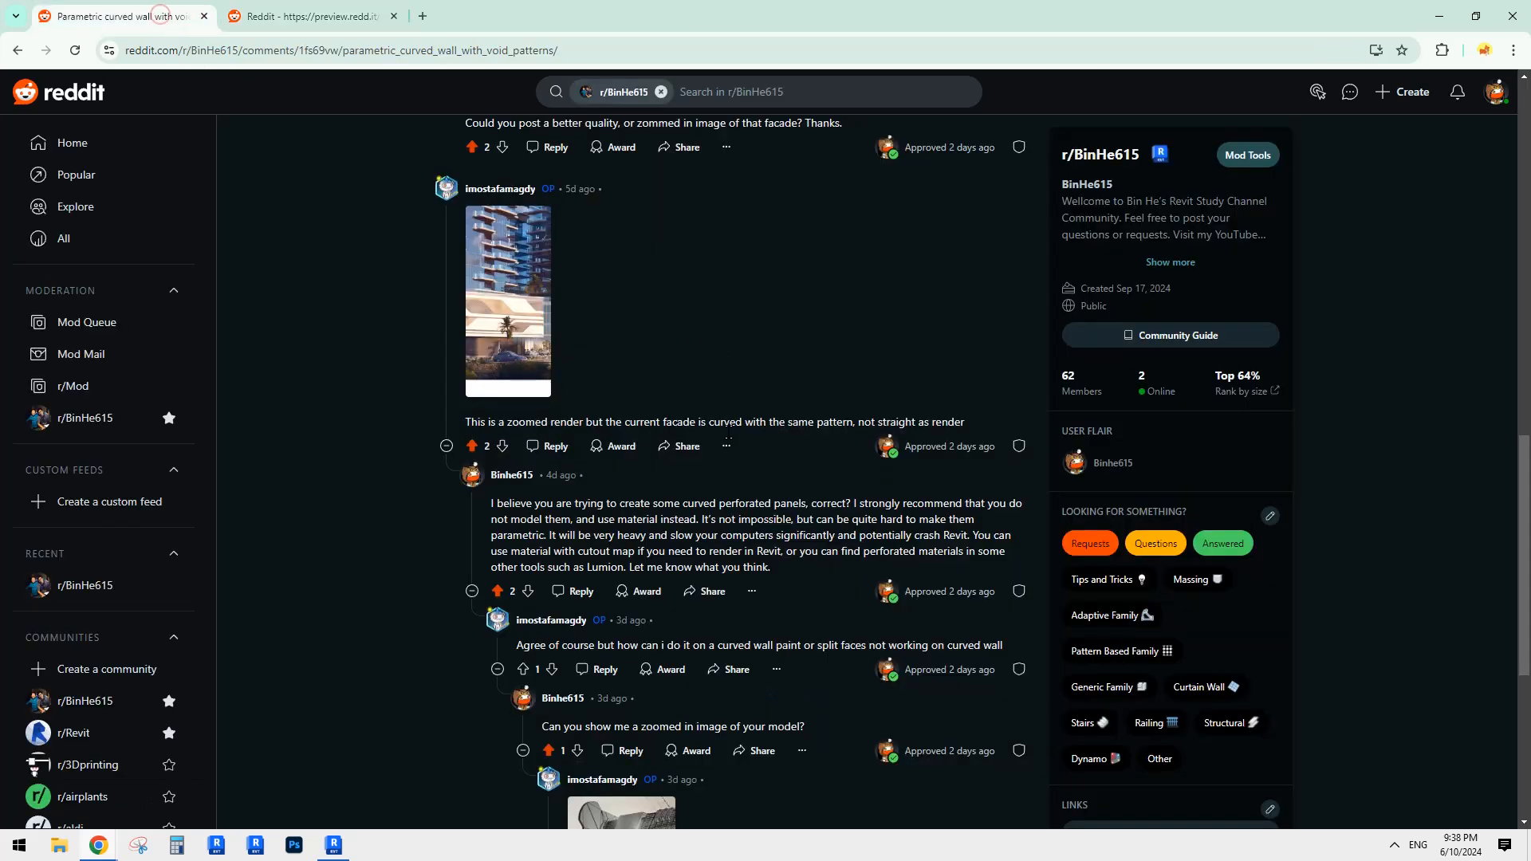
scroll(654, 432, down, 5)
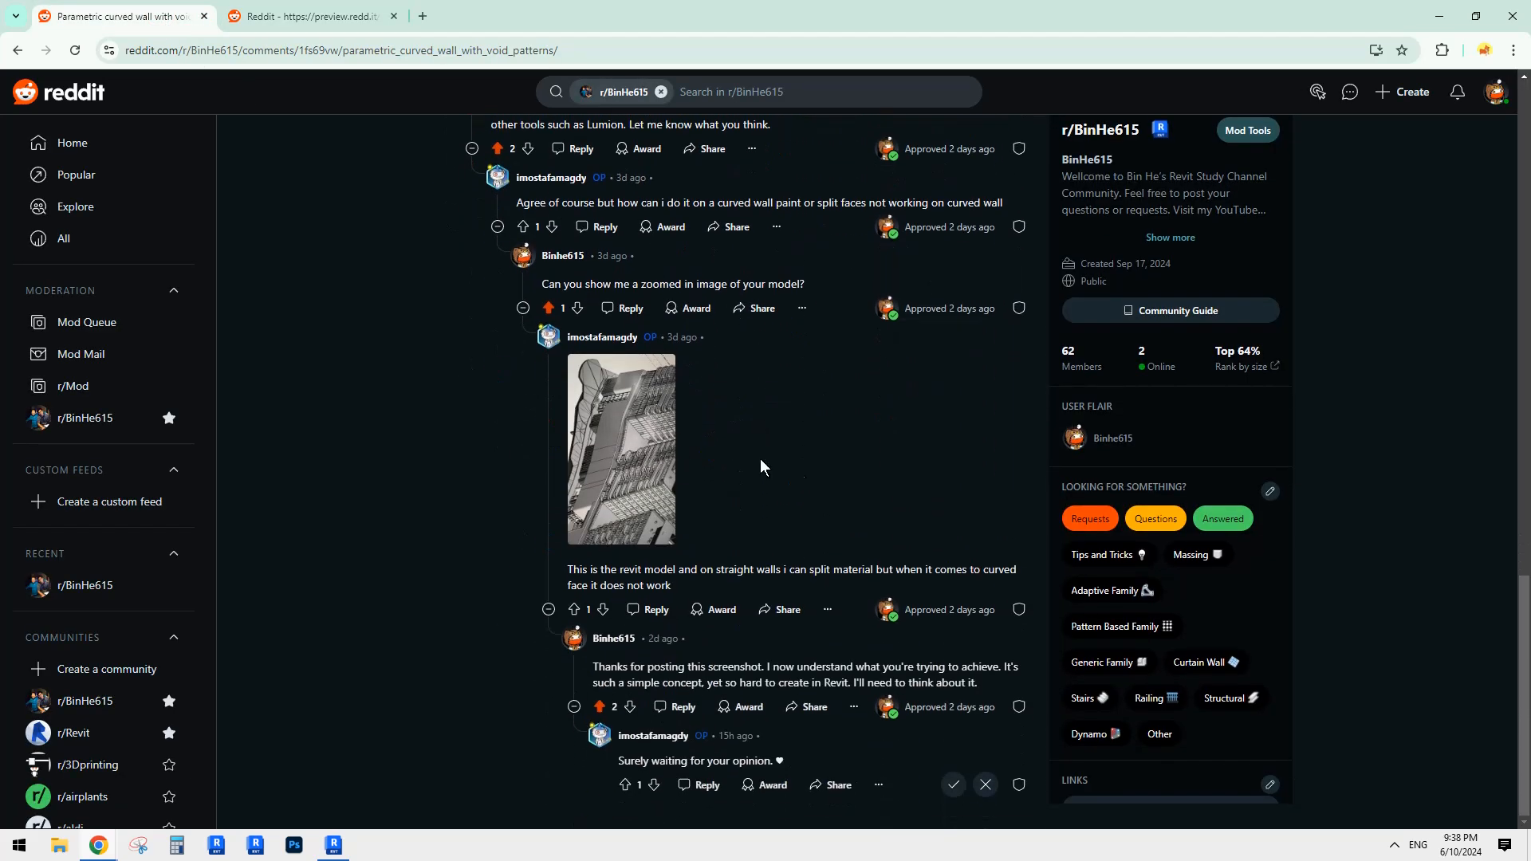
scroll(653, 496, up, 1)
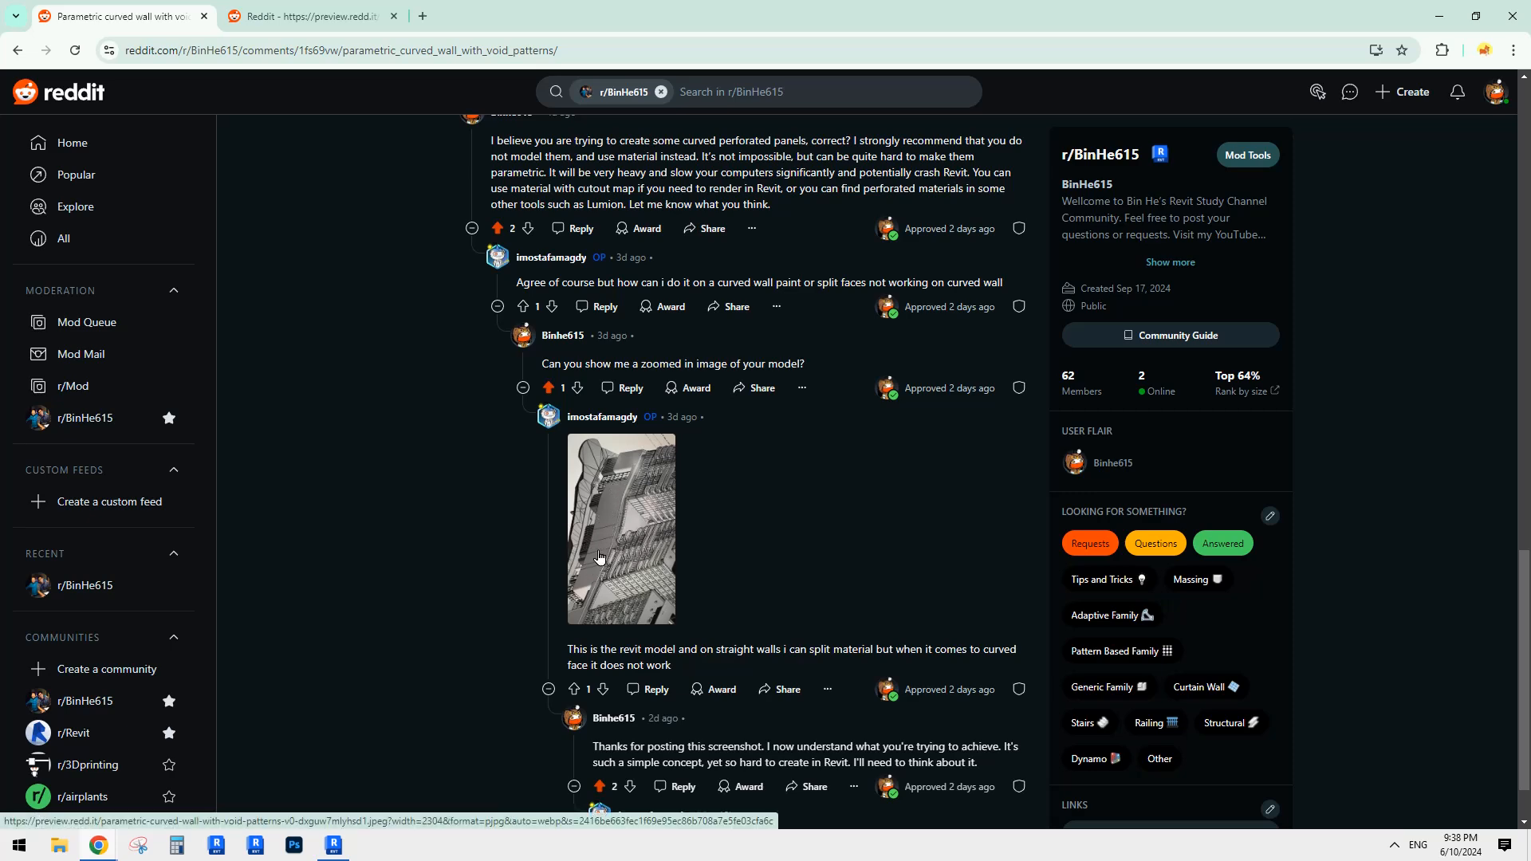
scroll(600, 557, up, 4)
scroll(606, 663, down, 3)
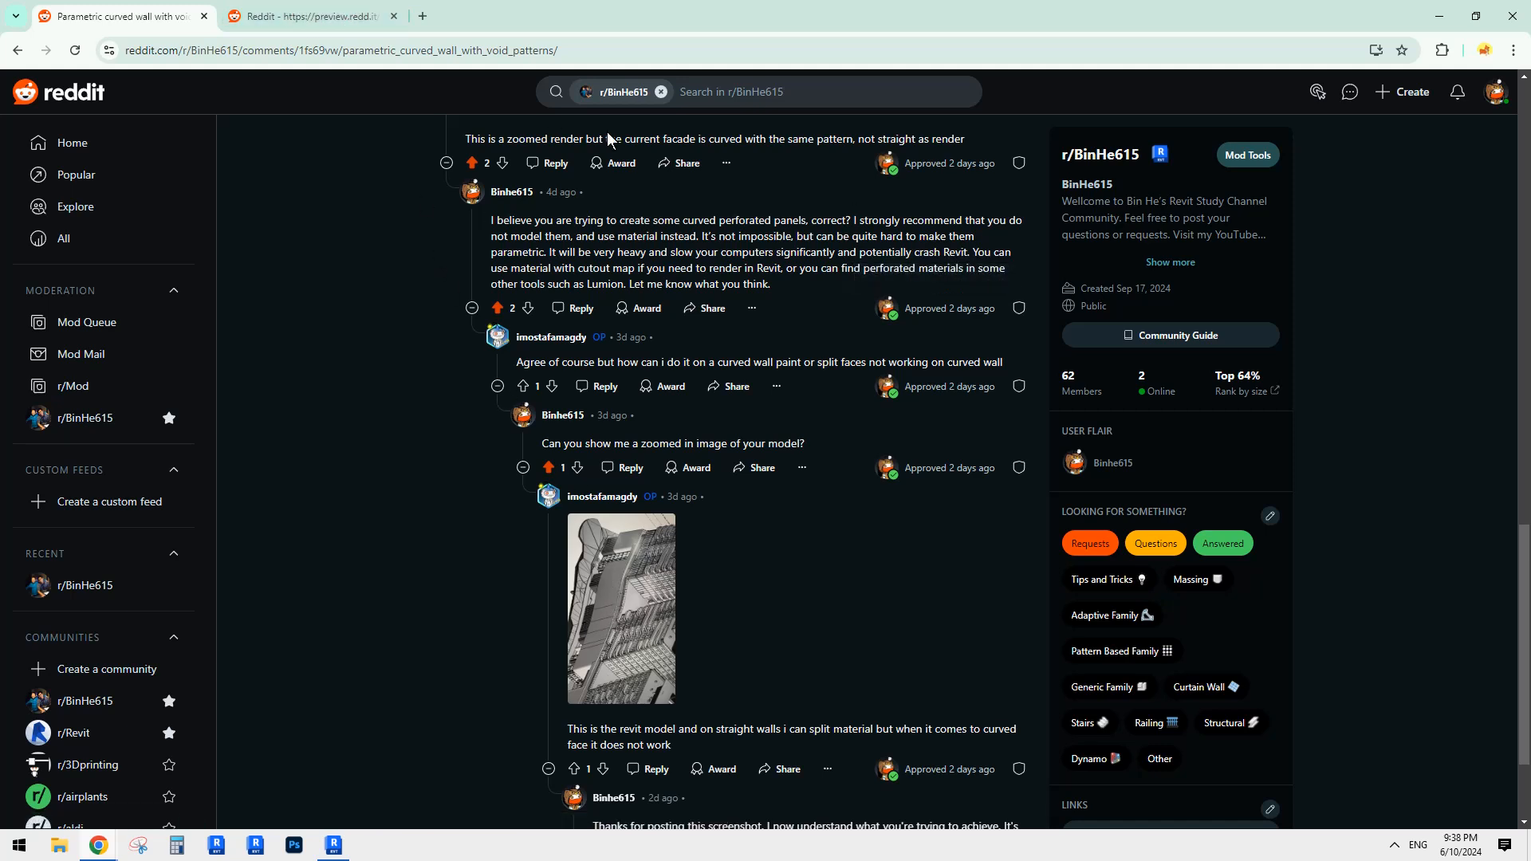
click(339, 852)
scroll(908, 584, down, 3)
shift+middle_drag(1056, 674, 1030, 684)
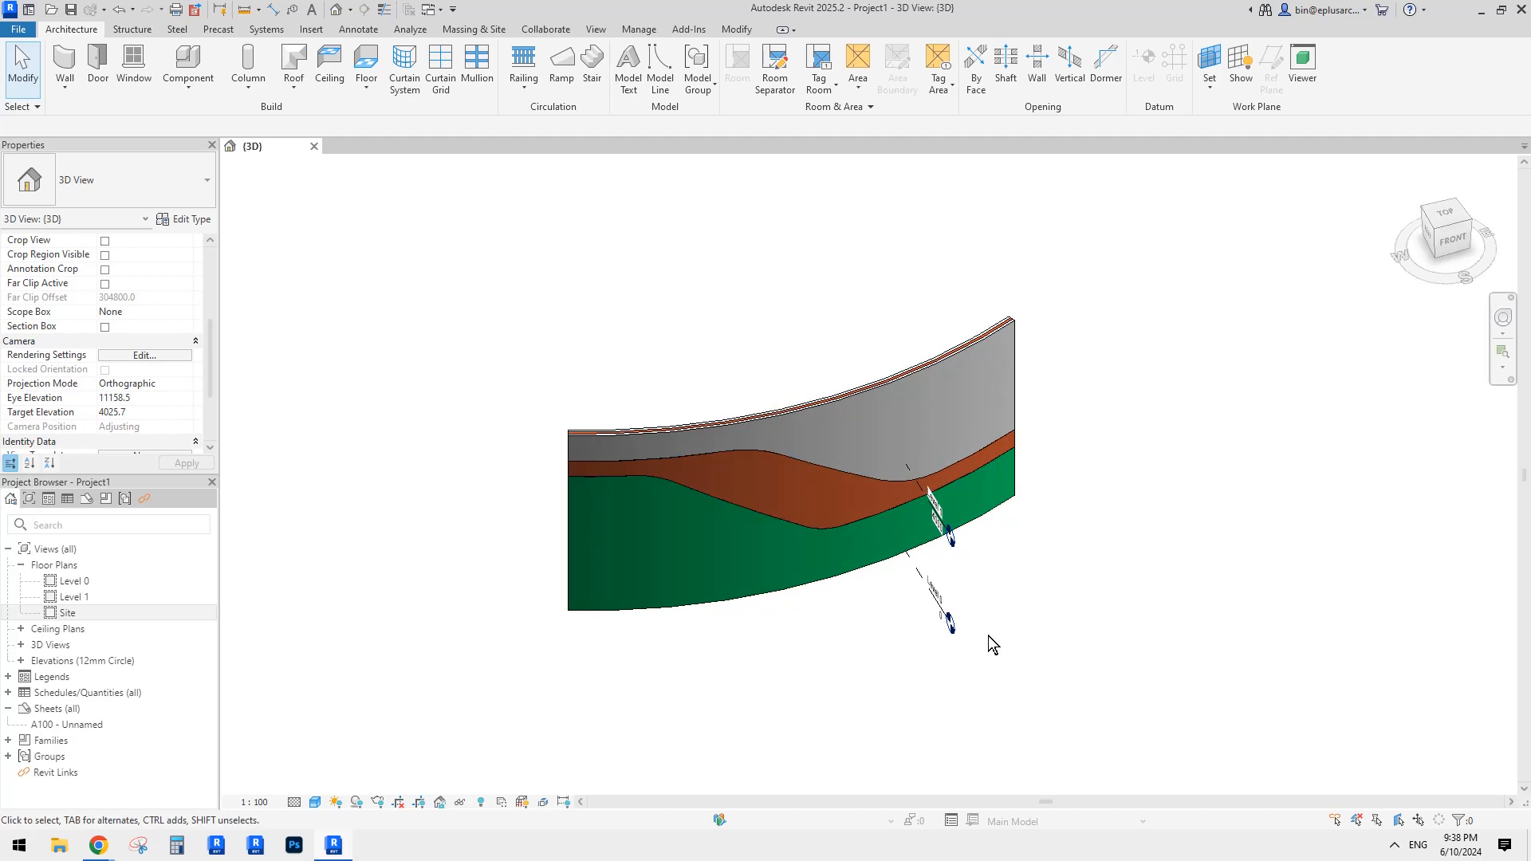
scroll(978, 588, up, 3)
shift+middle_drag(978, 588, 991, 407)
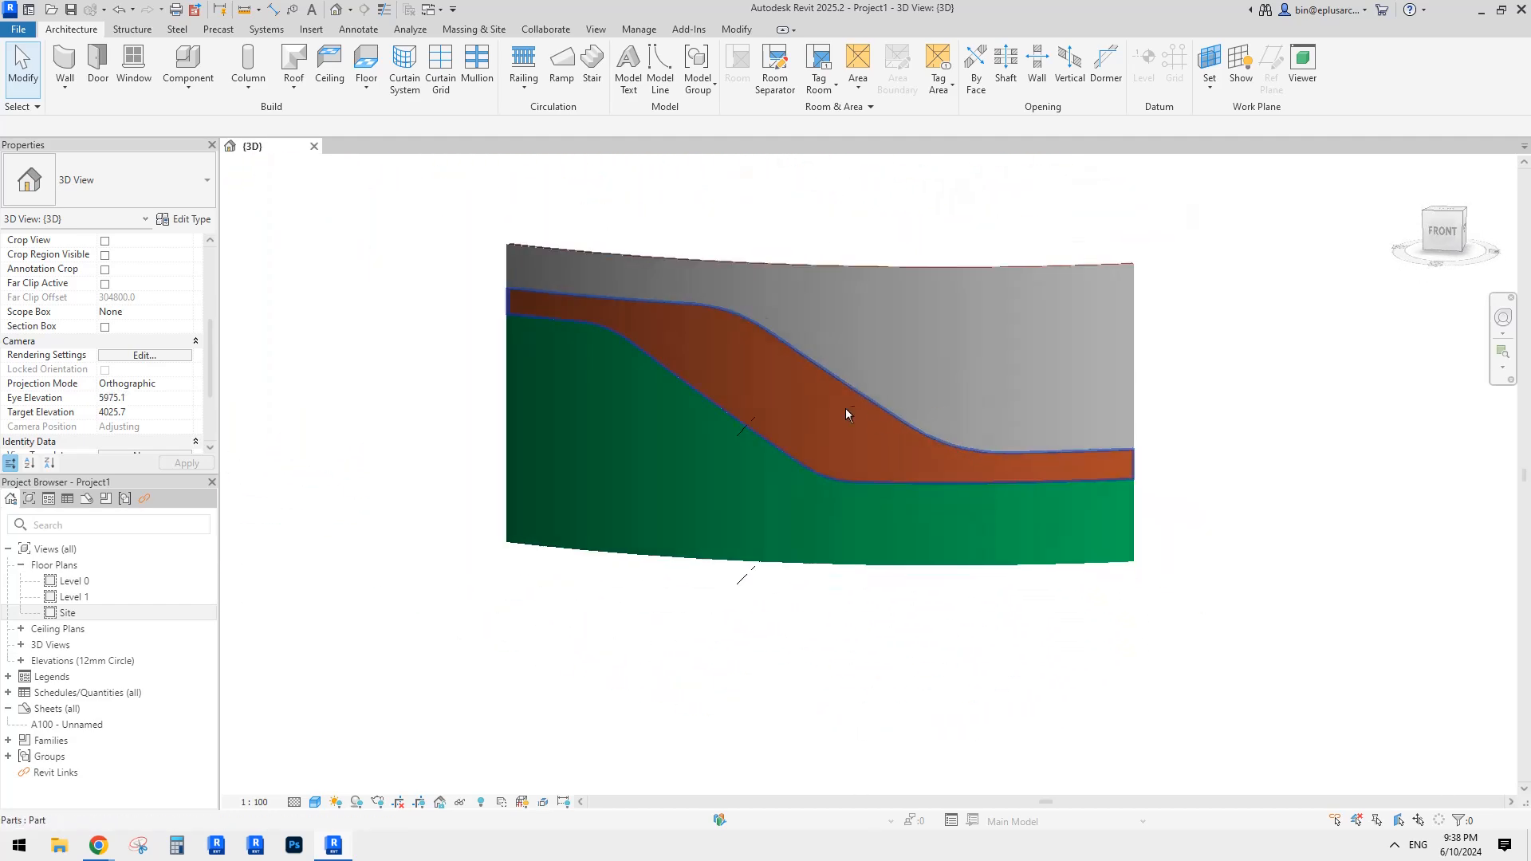
shift+middle_drag(846, 413, 716, 338)
click(748, 30)
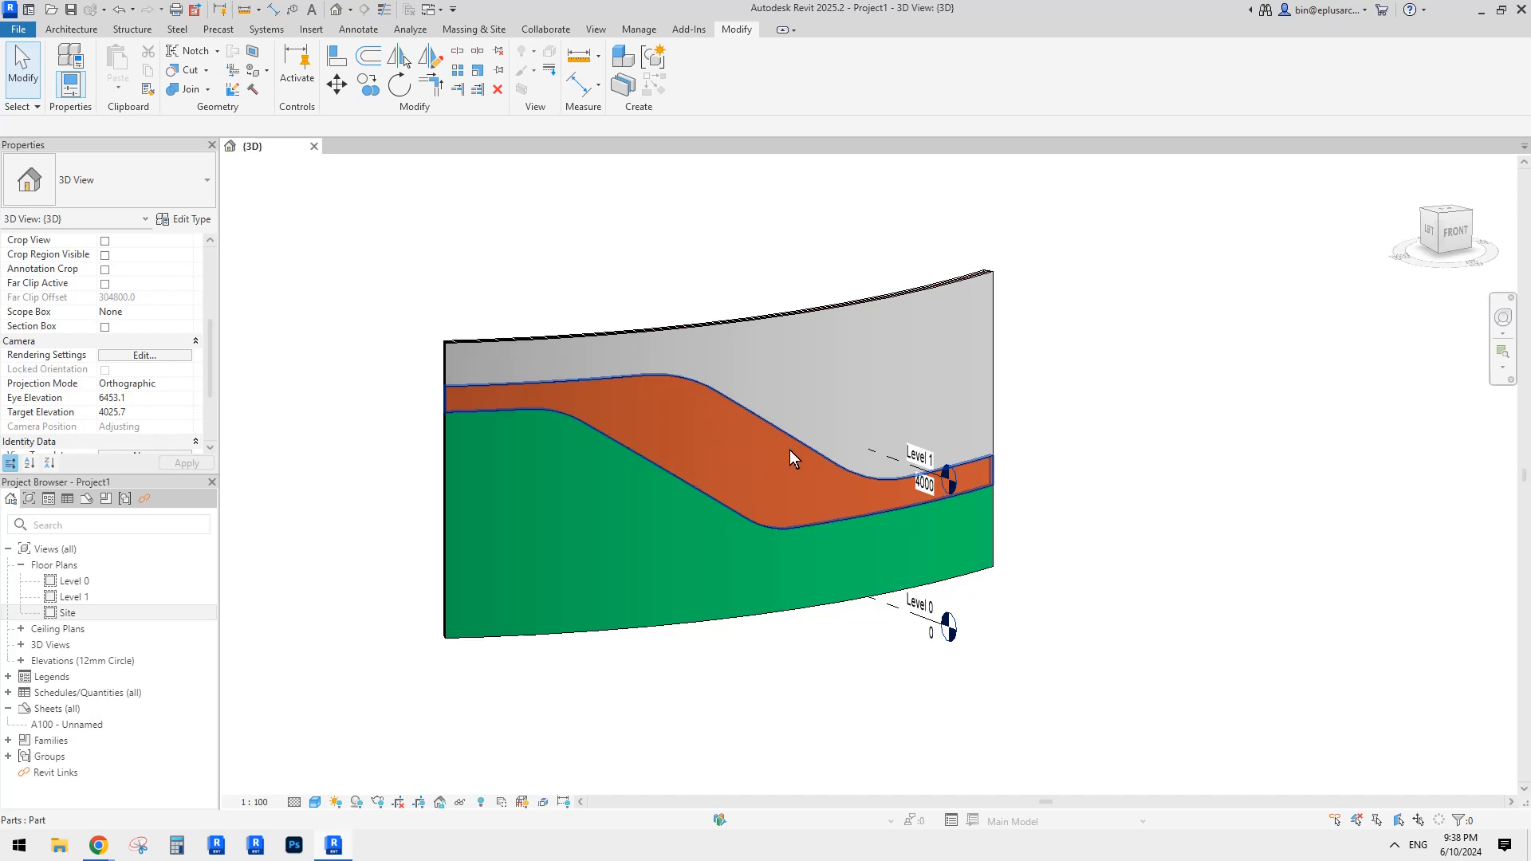
shift+middle_drag(917, 648, 1275, 629)
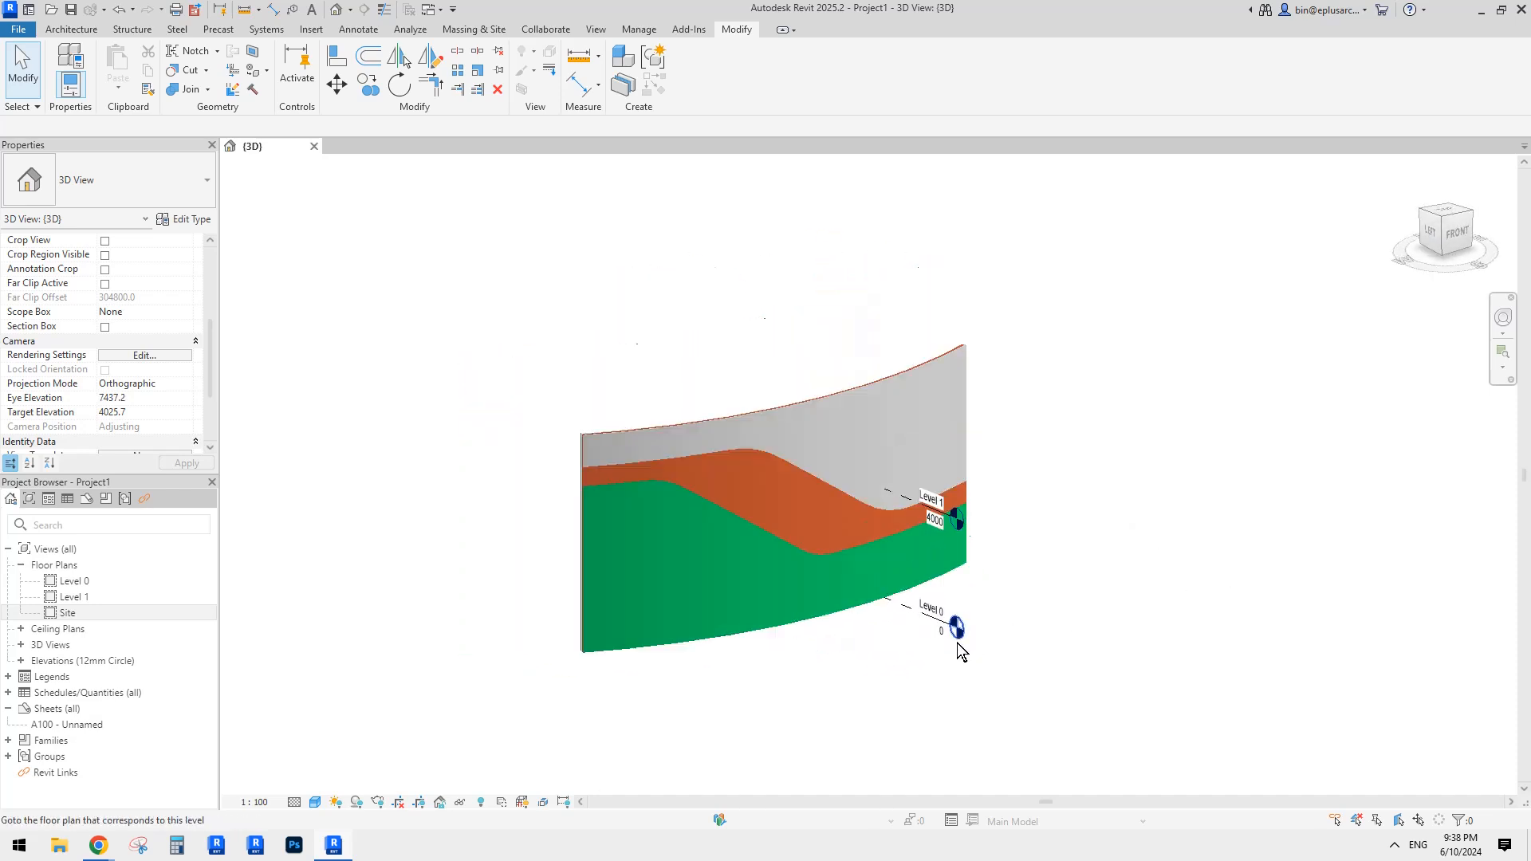
shift+middle_drag(959, 652, 929, 626)
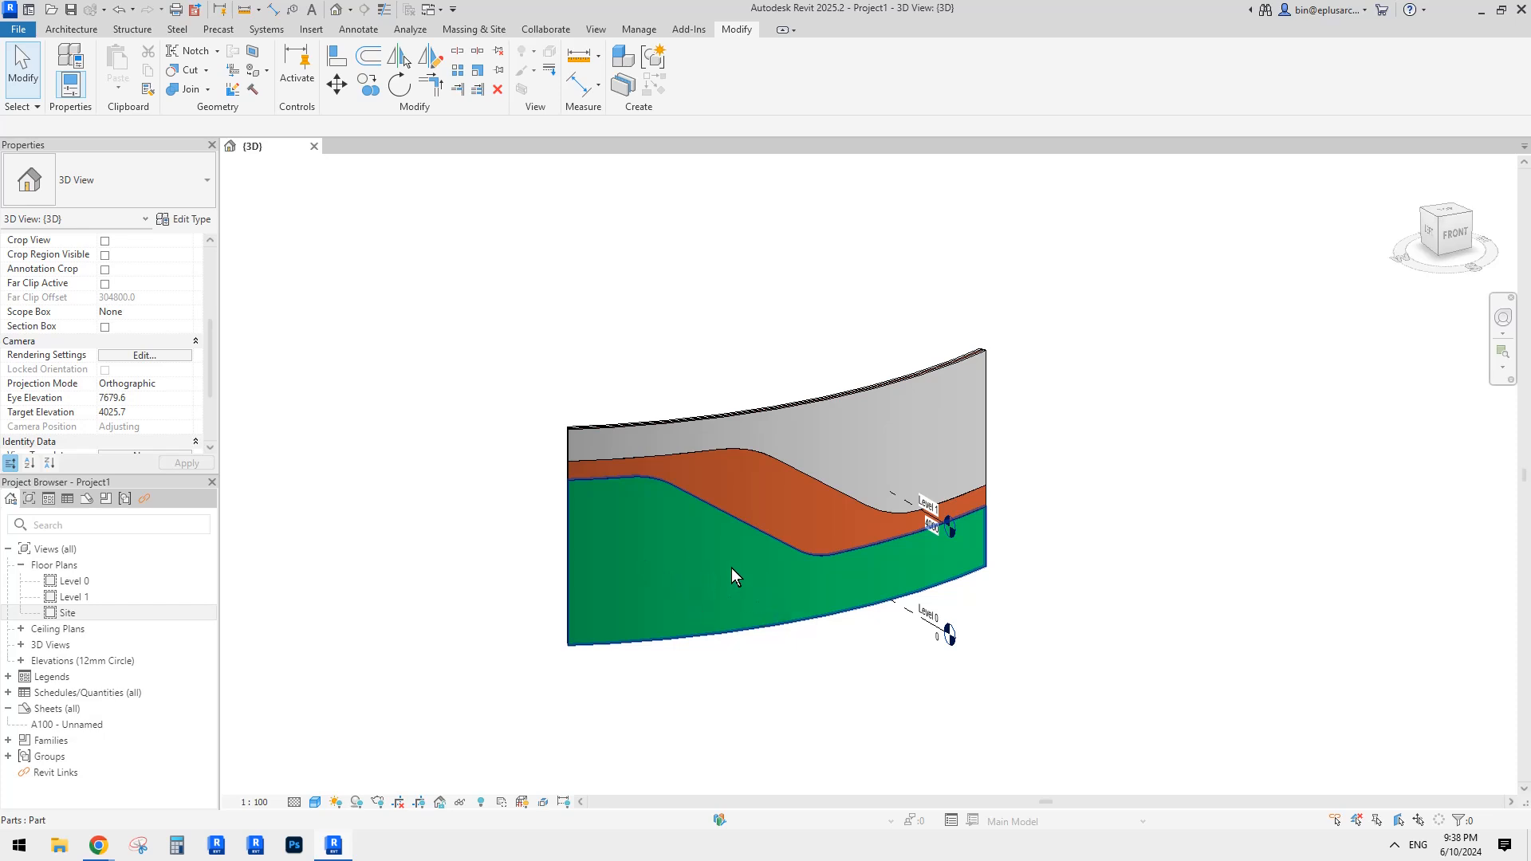
middle_drag(857, 548, 785, 526)
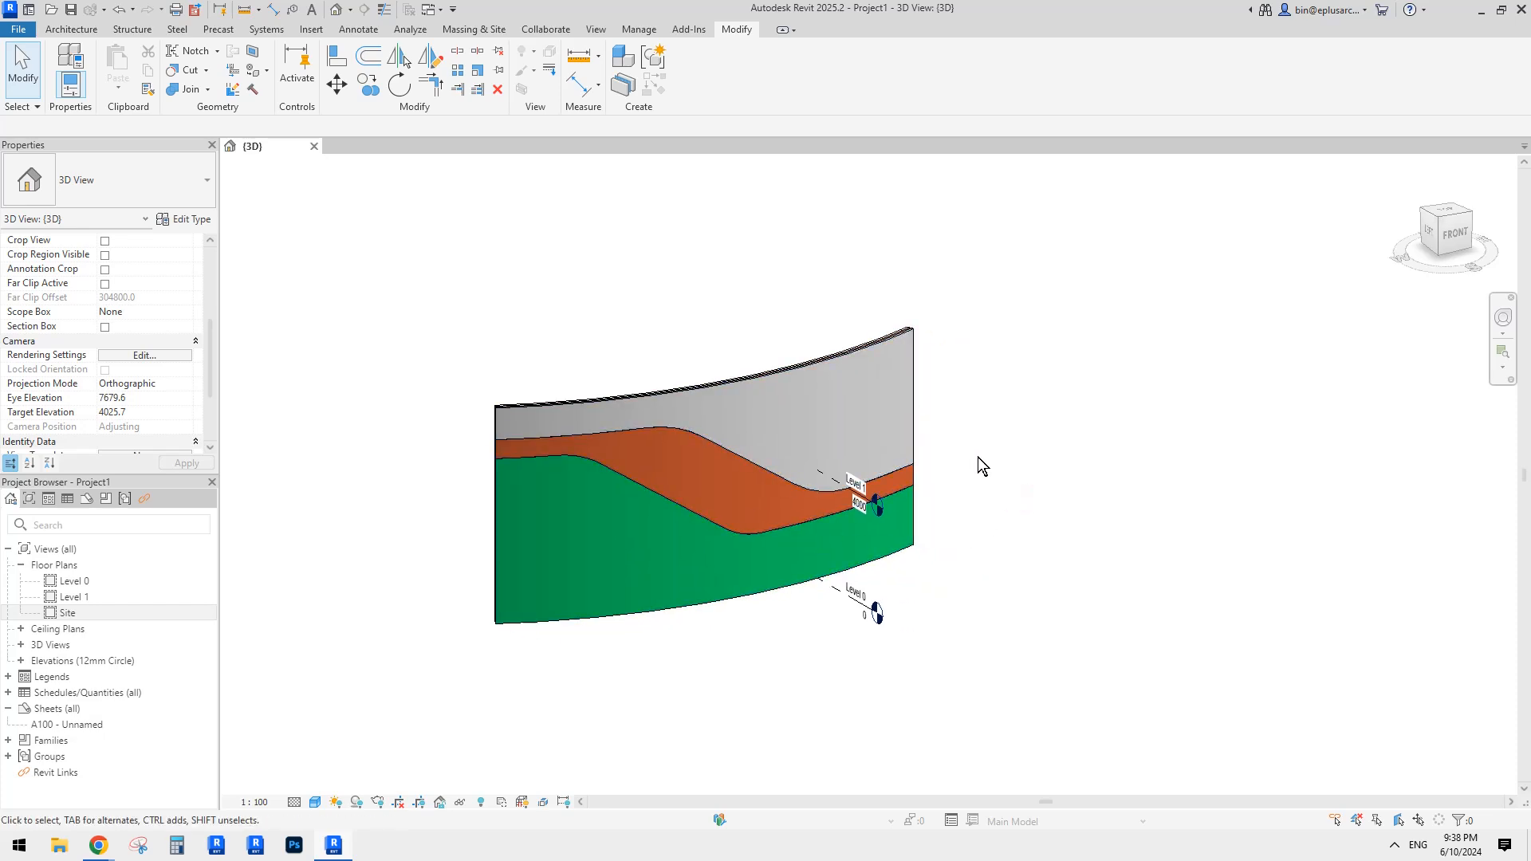
mouse_move(956, 477)
shift+middle_down()
mouse_move(907, 452)
mouse_move(963, 461)
mouse_move(957, 448)
shift+middle_up()
click(866, 410)
click(1060, 396)
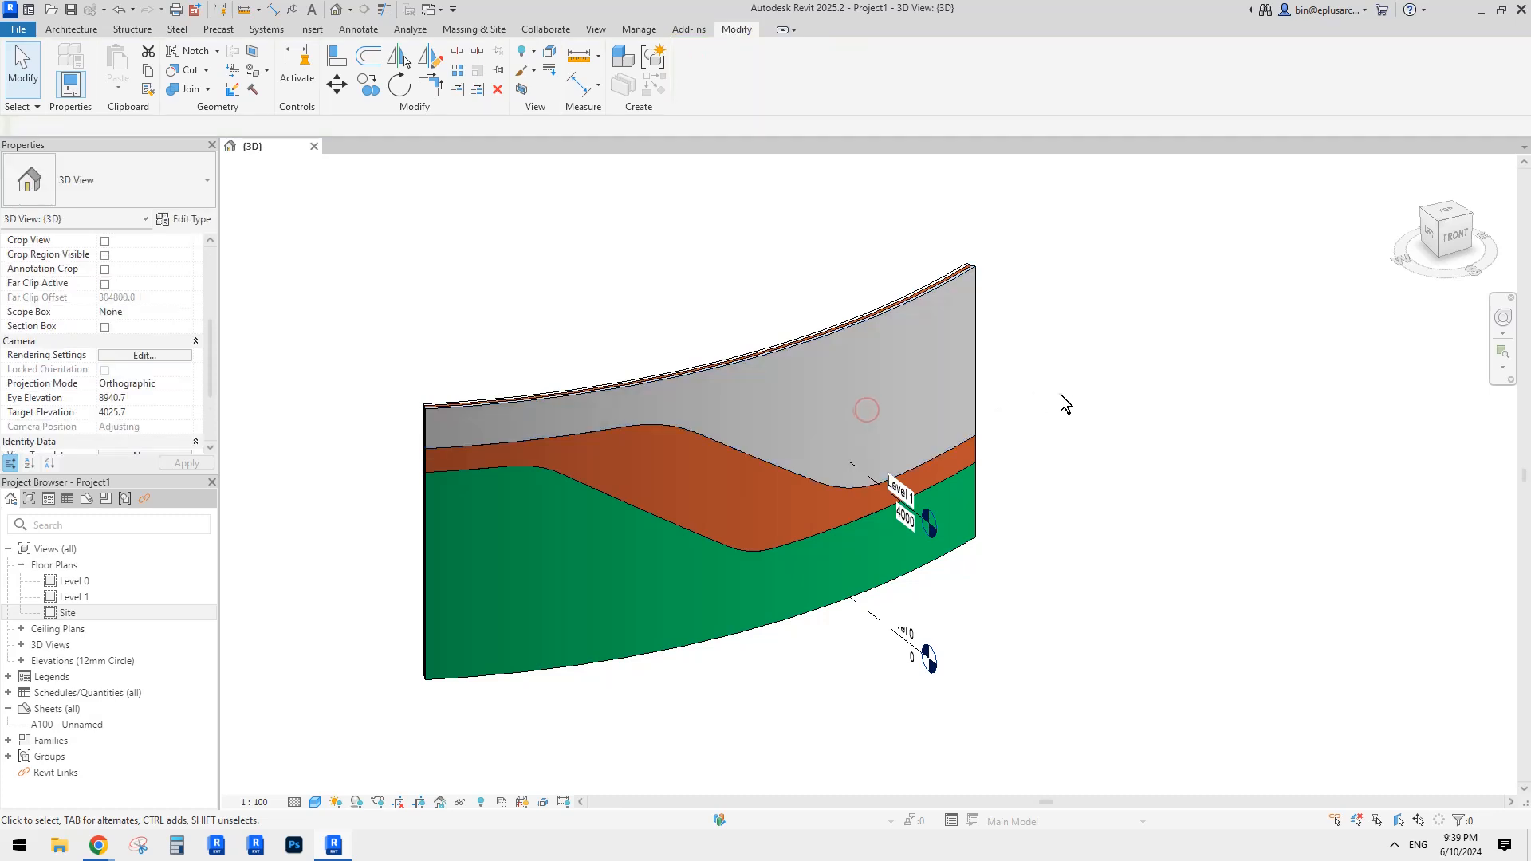
shift+middle_drag(1068, 419, 1015, 440)
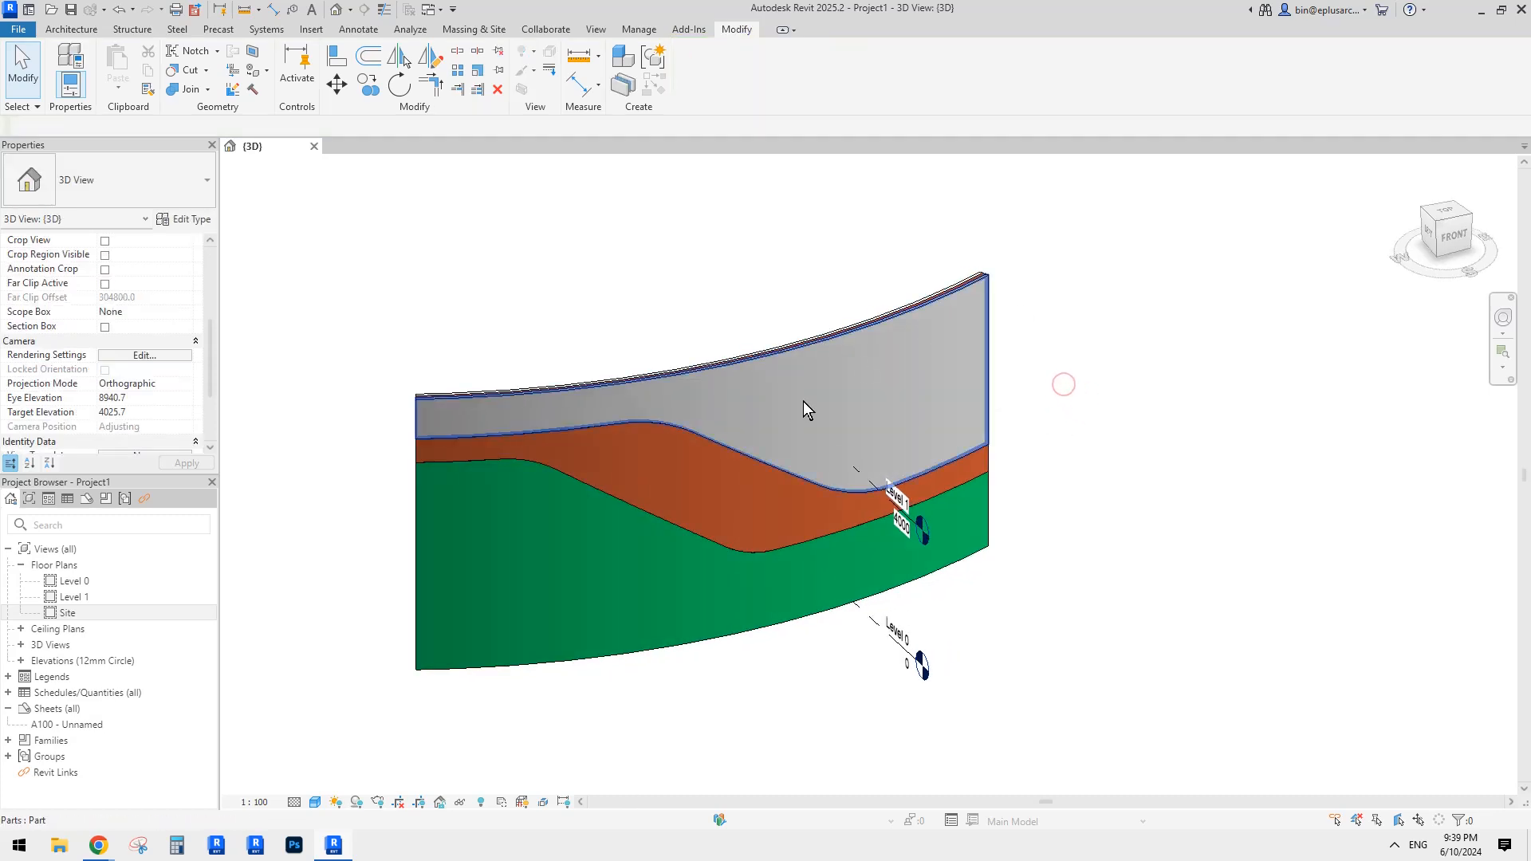
middle_drag(708, 456, 718, 454)
click(782, 411)
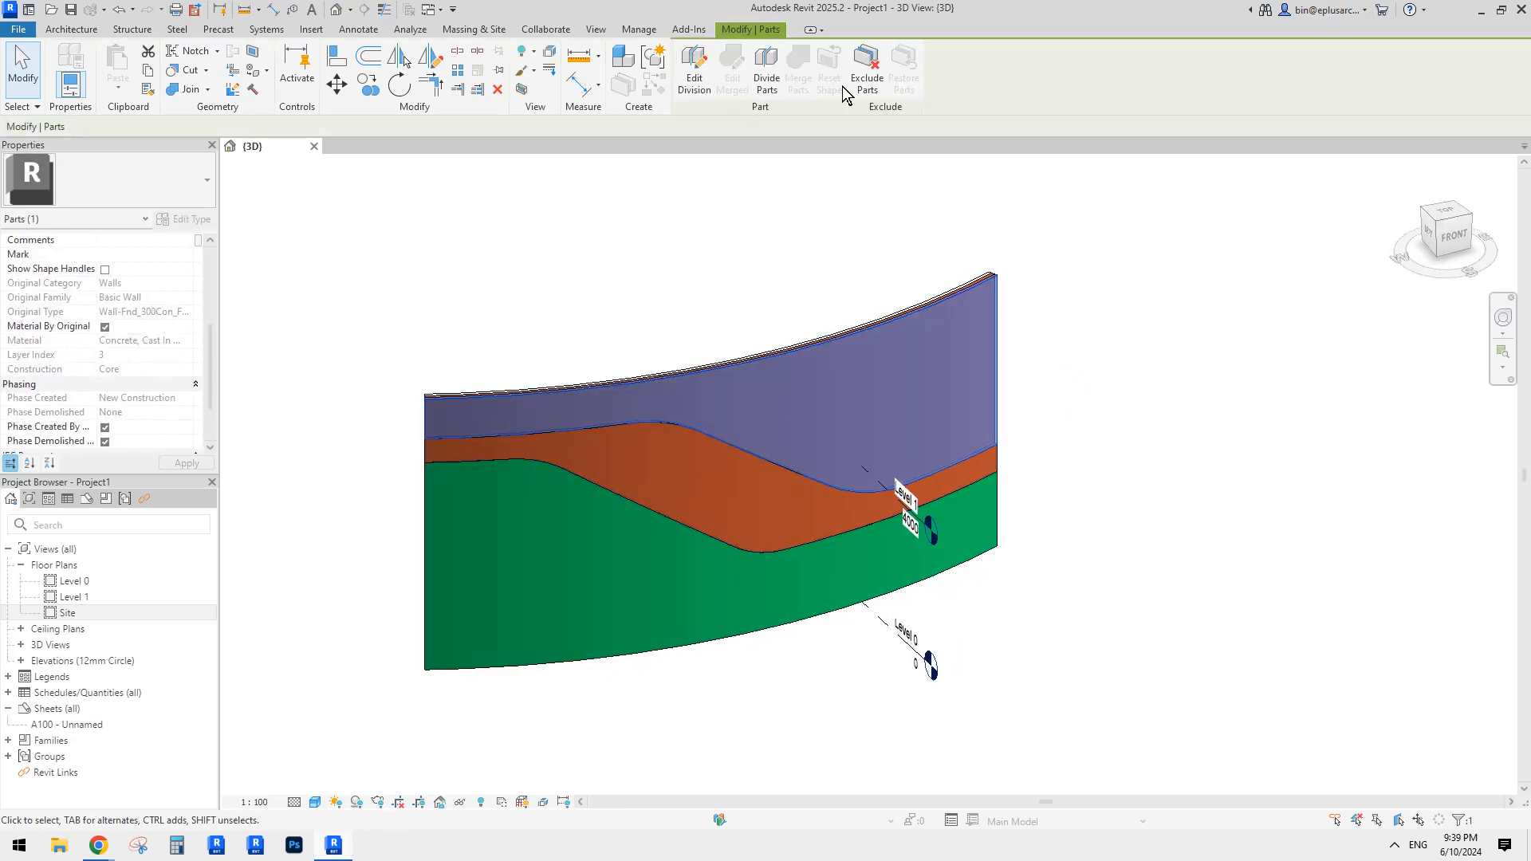
click(1031, 208)
shift+middle_drag(1032, 208, 830, 397)
scroll(829, 396, down, 3)
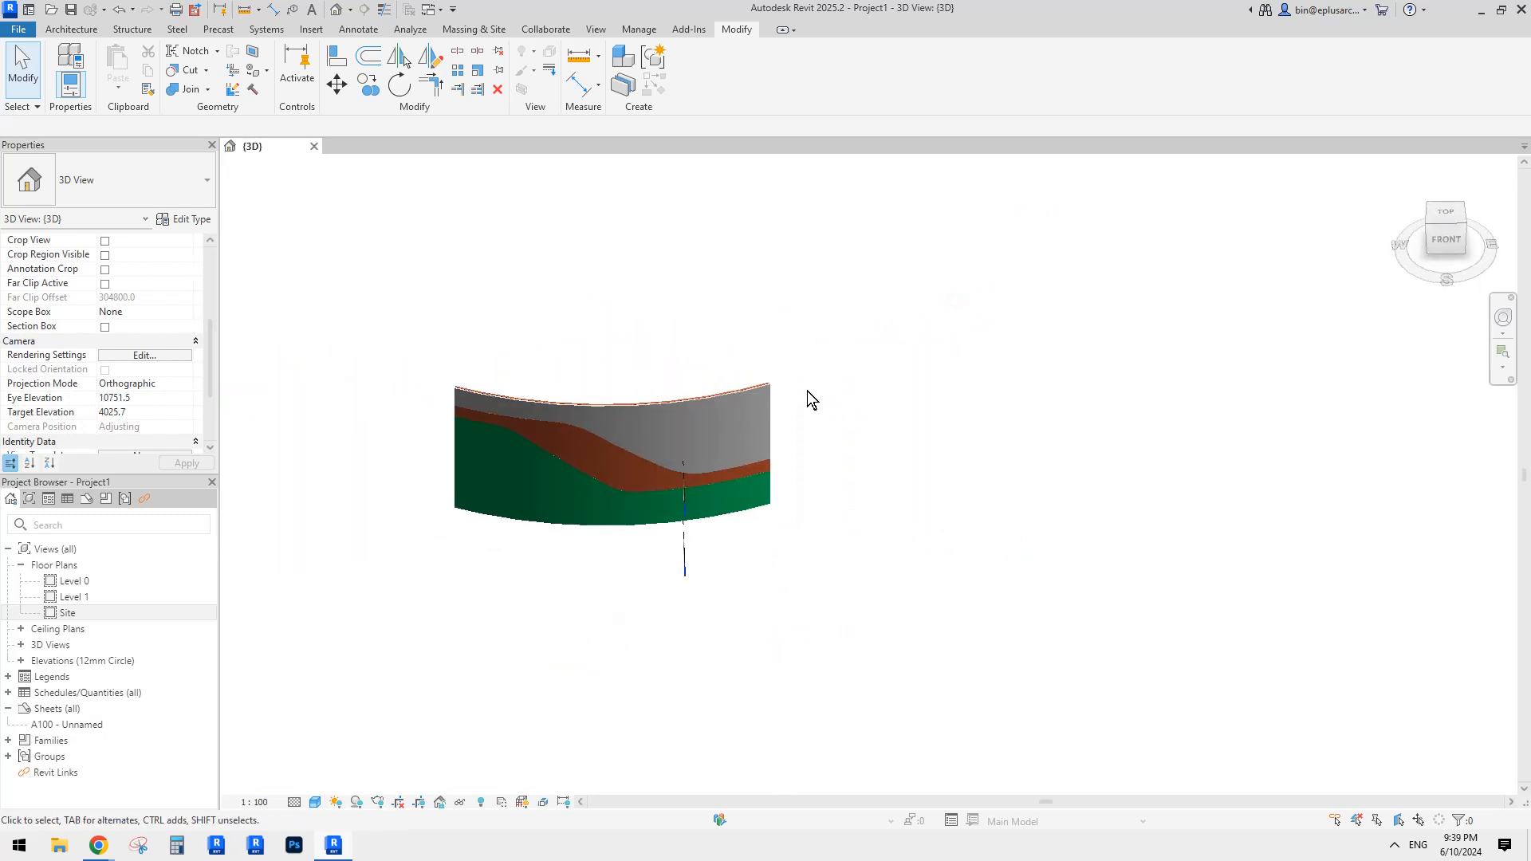
scroll(807, 391, up, 1)
middle_click(810, 413)
middle_click(810, 413)
scroll(792, 389, down, 2)
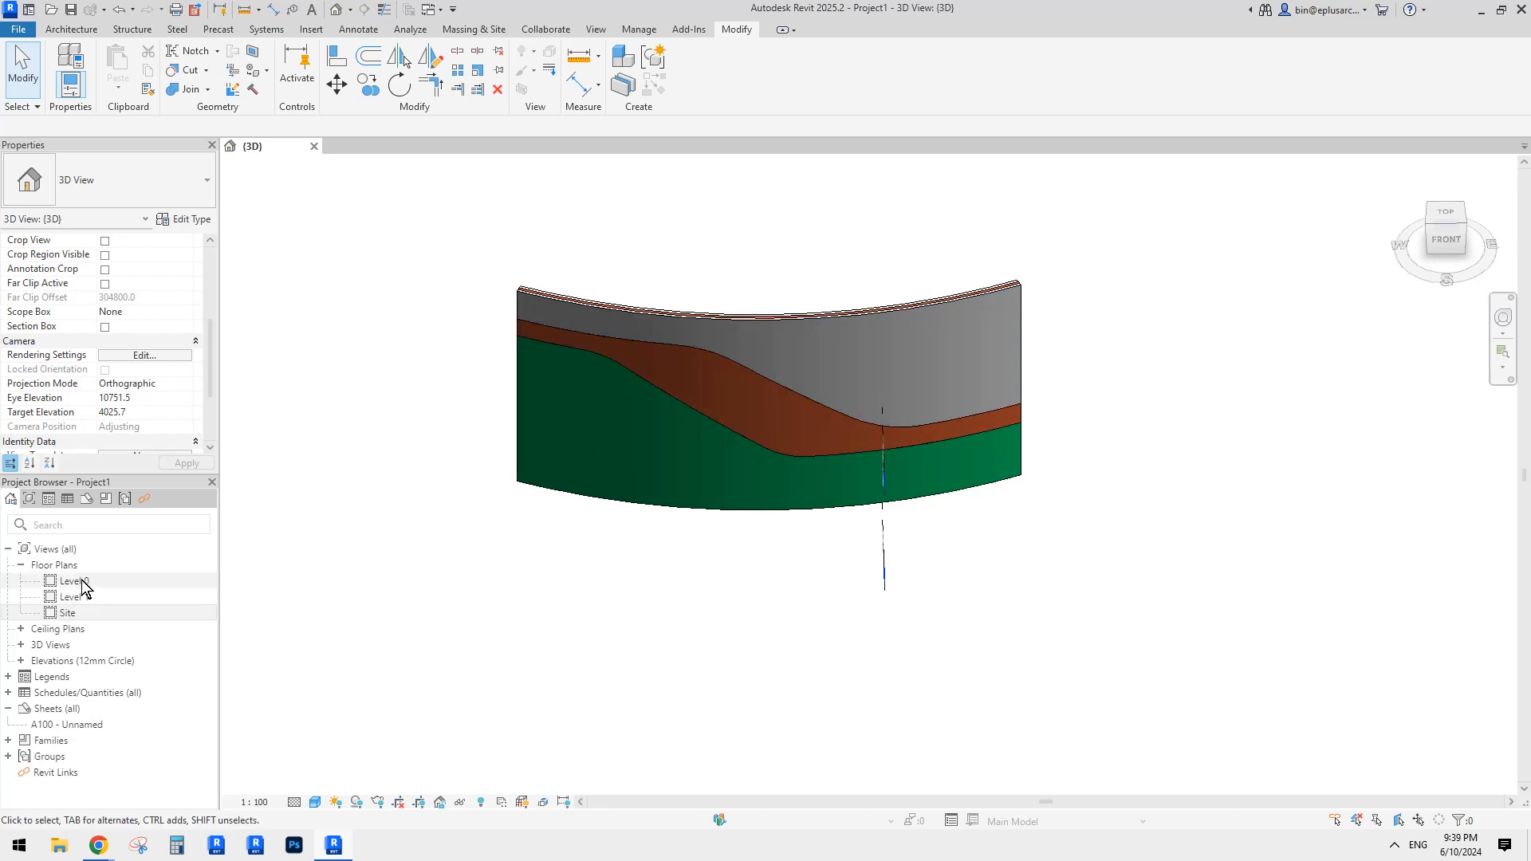
Step: Open the Site floor plan and pan it to frame the curved wall
double_click(76, 612)
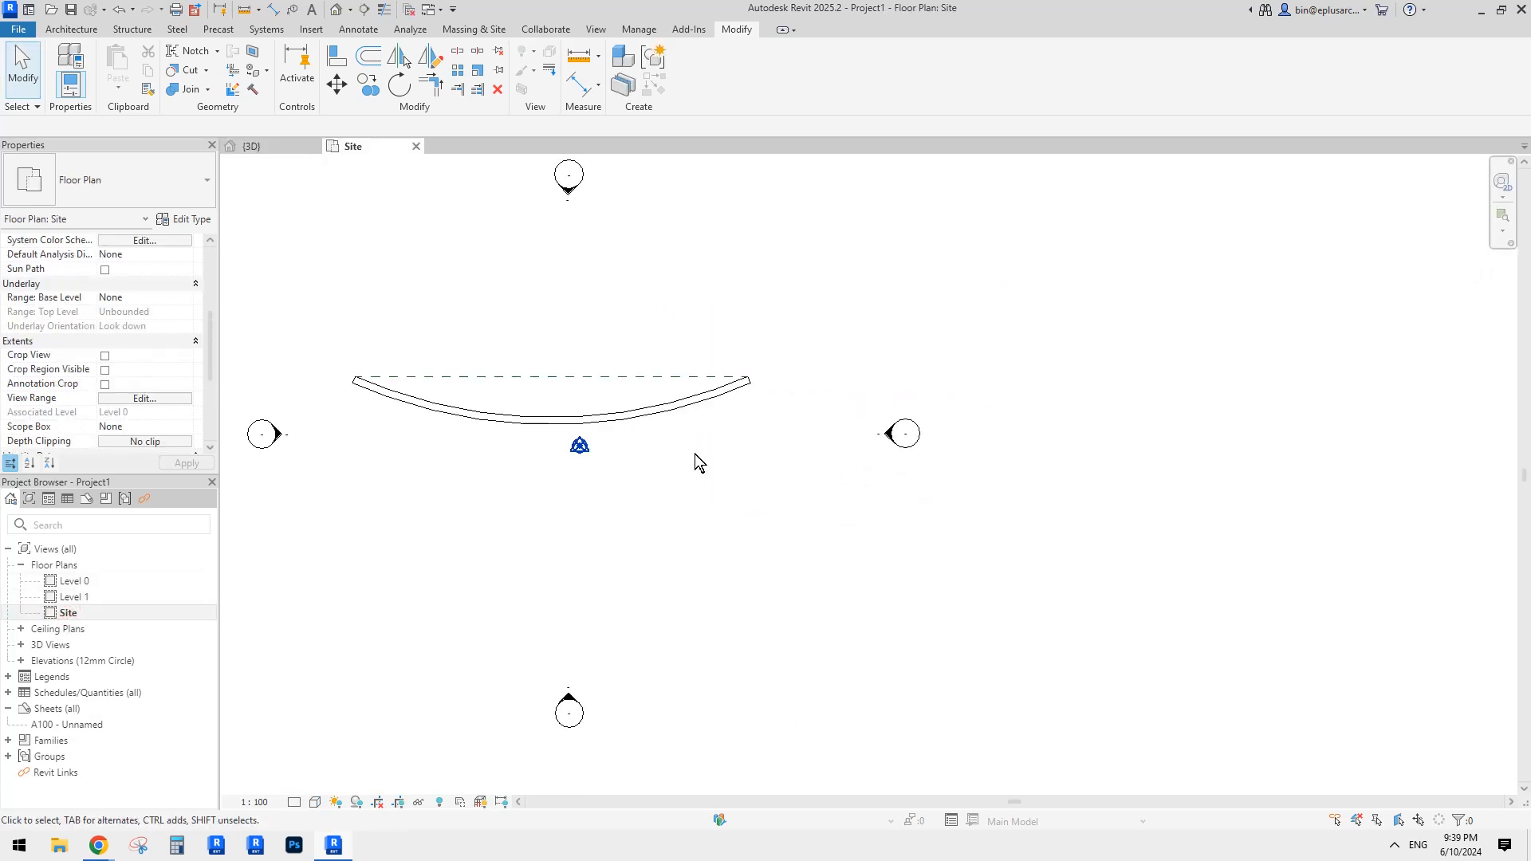
scroll(949, 444, down, 2)
middle_drag(979, 437, 582, 444)
scroll(817, 420, down, 1)
middle_drag(776, 397, 779, 427)
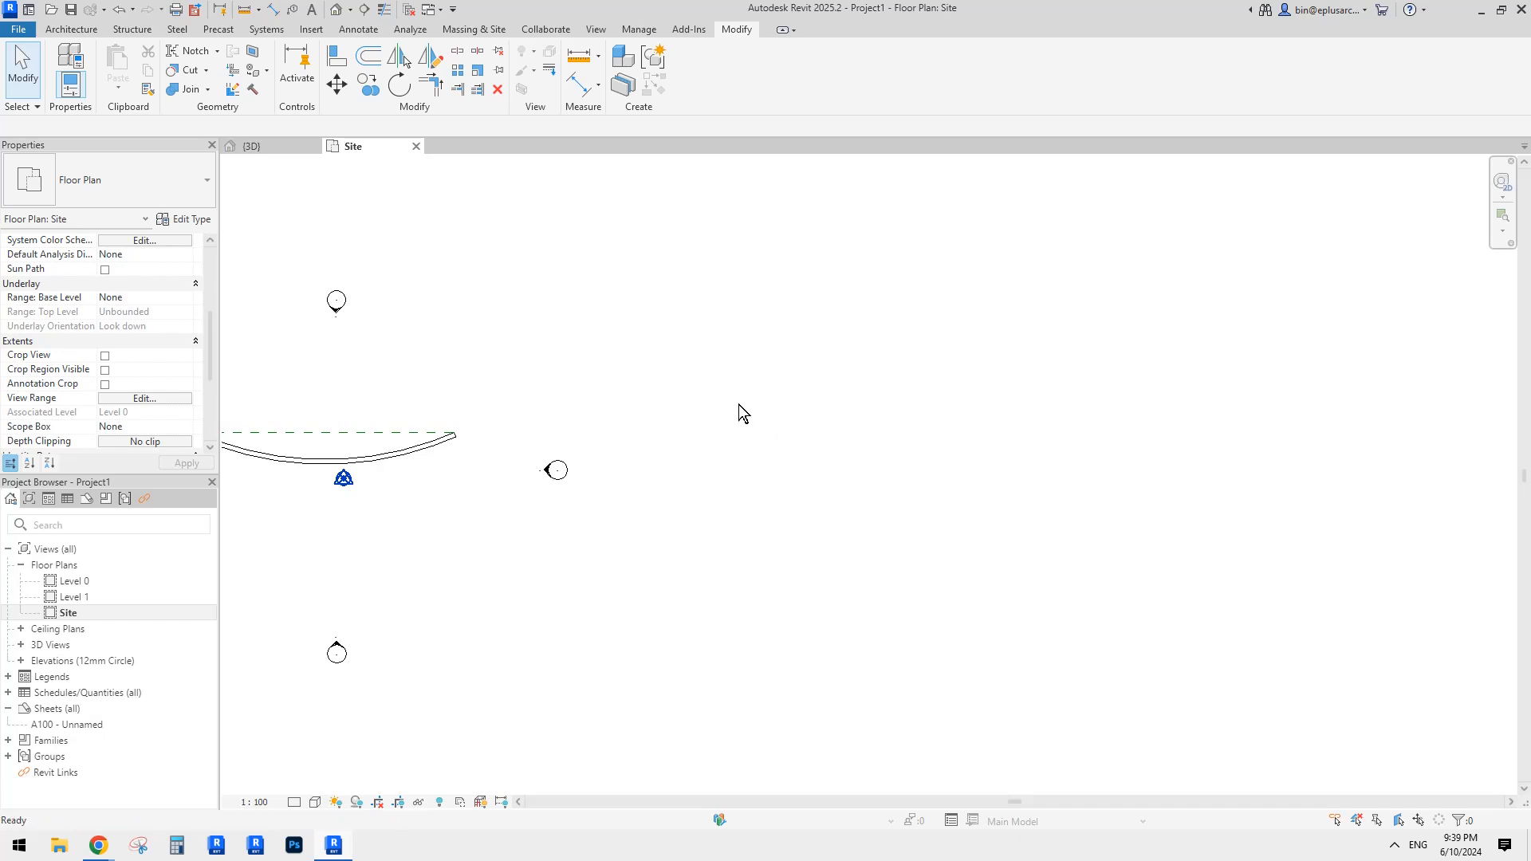
Step: Start a wall with WA and browse the wall type list without changing it
key(w)
key(a)
click(159, 182)
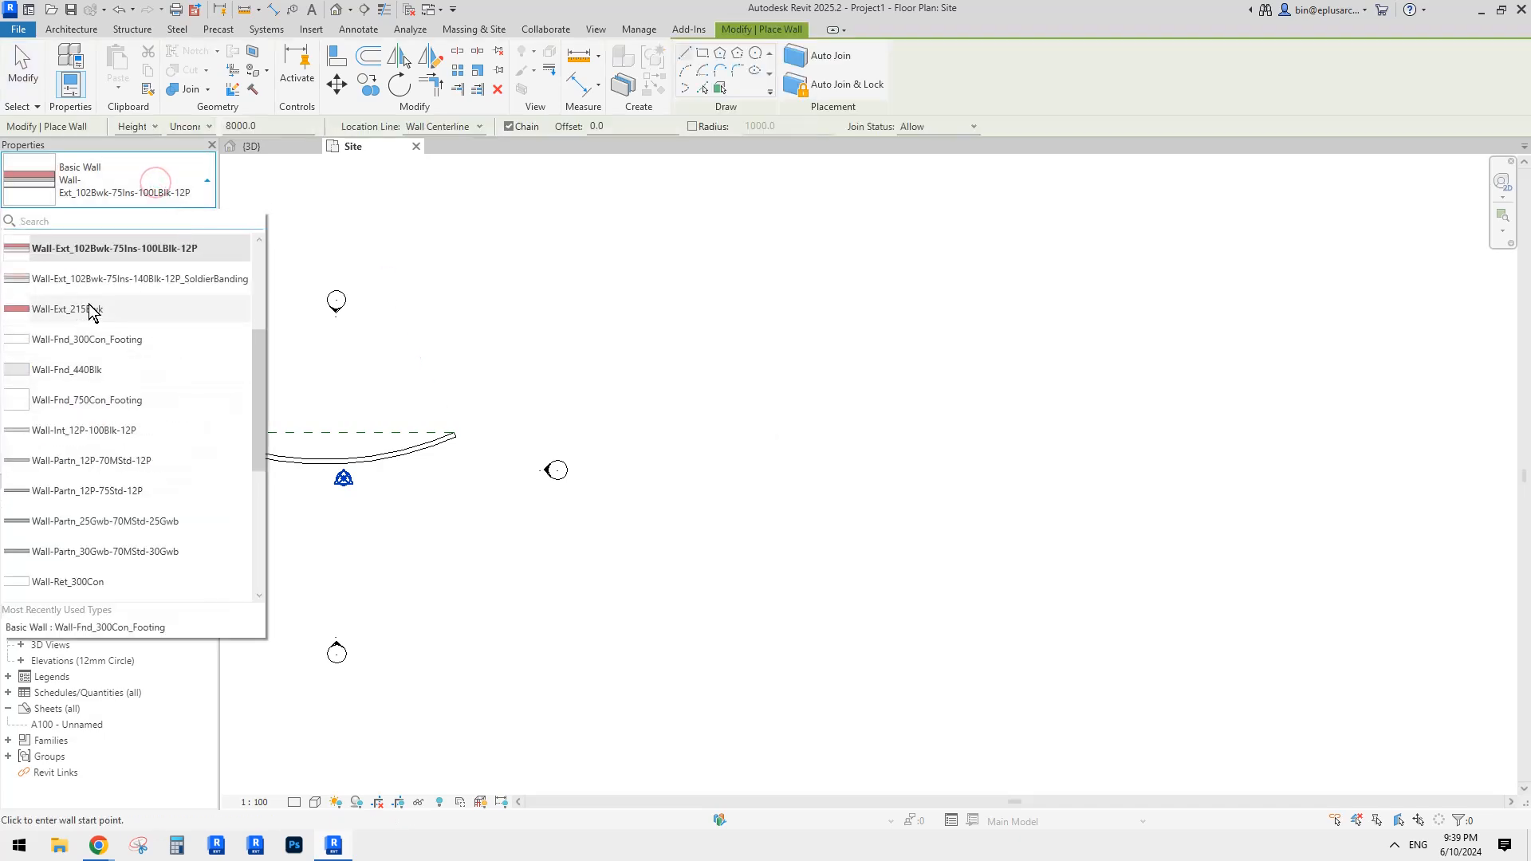
click(263, 304)
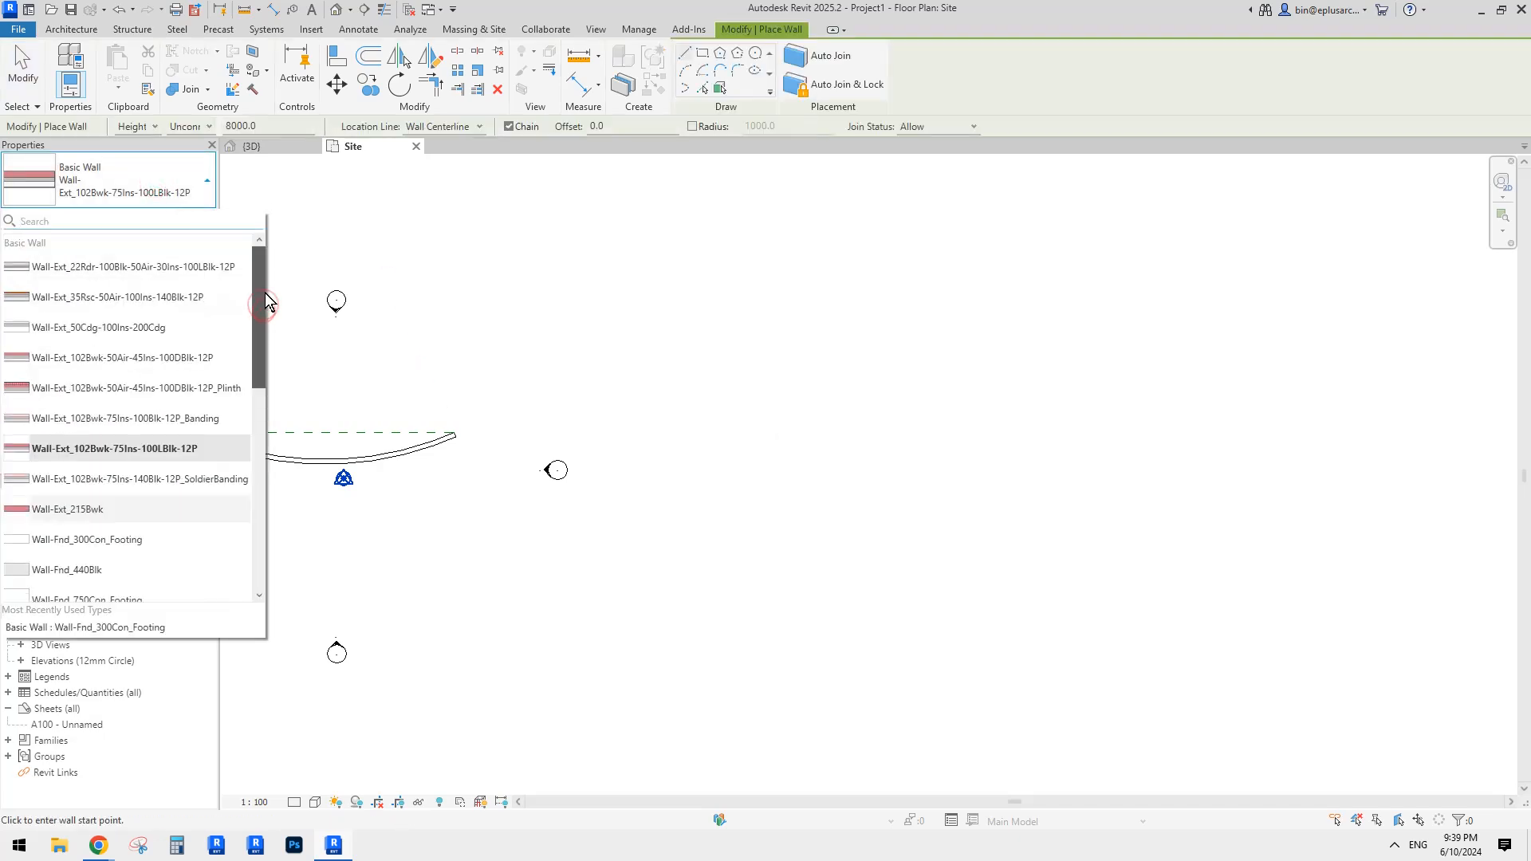
scroll(265, 382, down, 1)
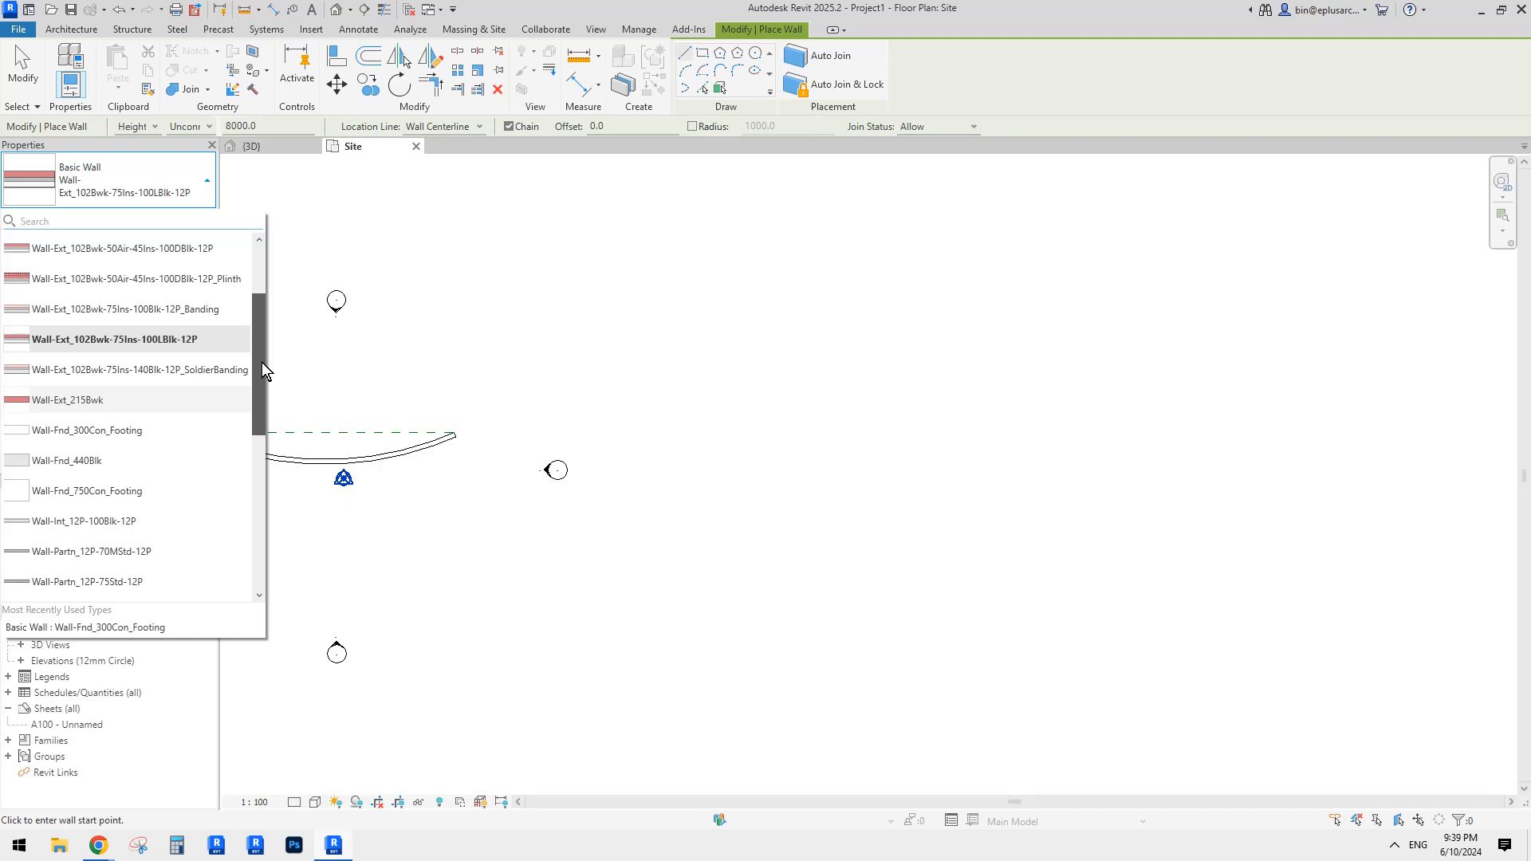
scroll(261, 362, up, 1)
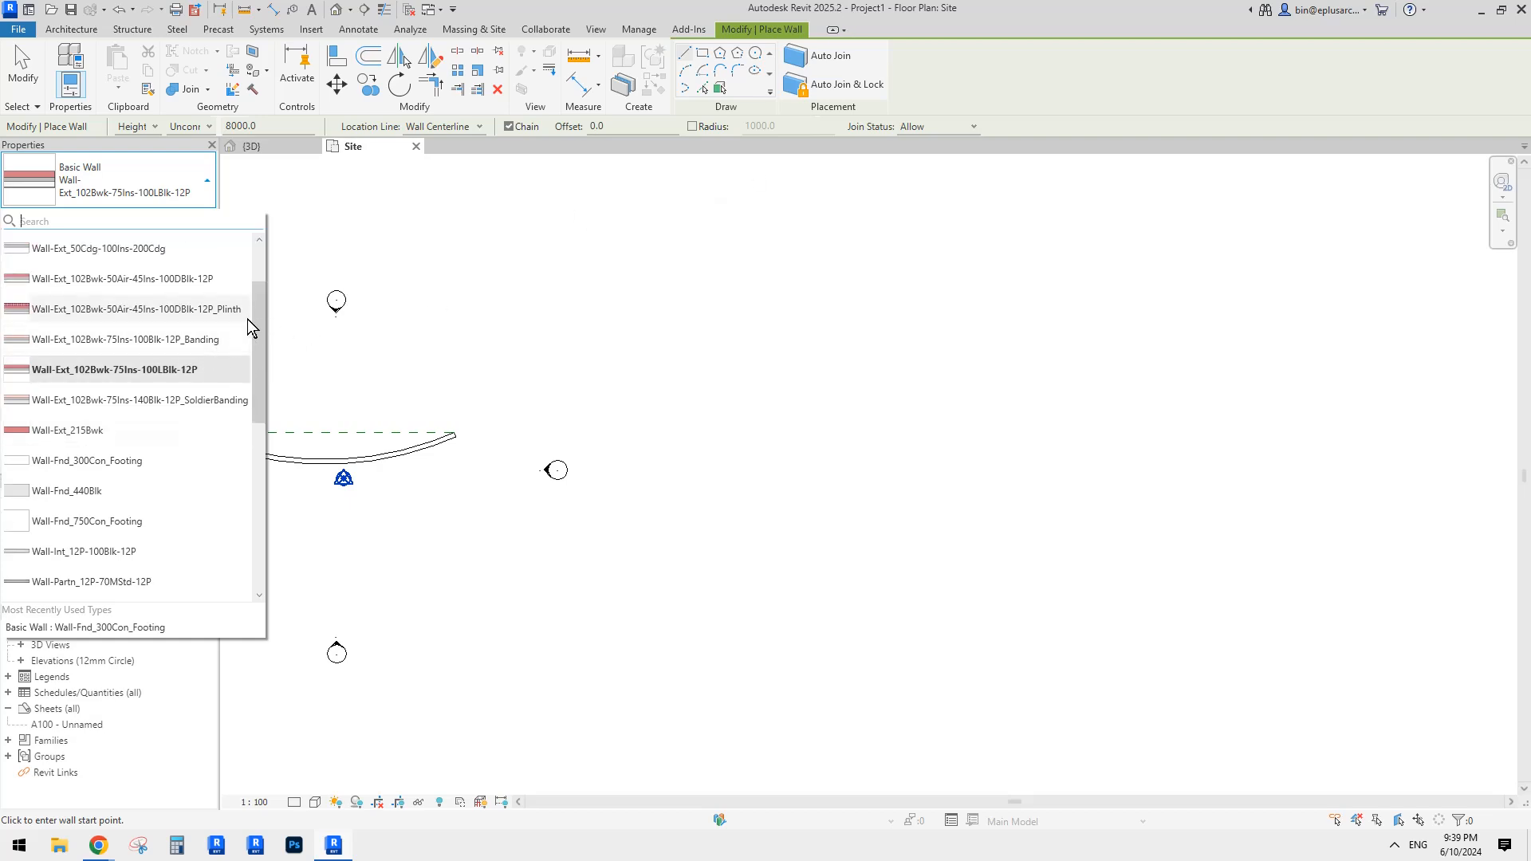
mouse_move(258, 320)
mouse_down()
mouse_move(263, 433)
mouse_move(264, 303)
mouse_up()
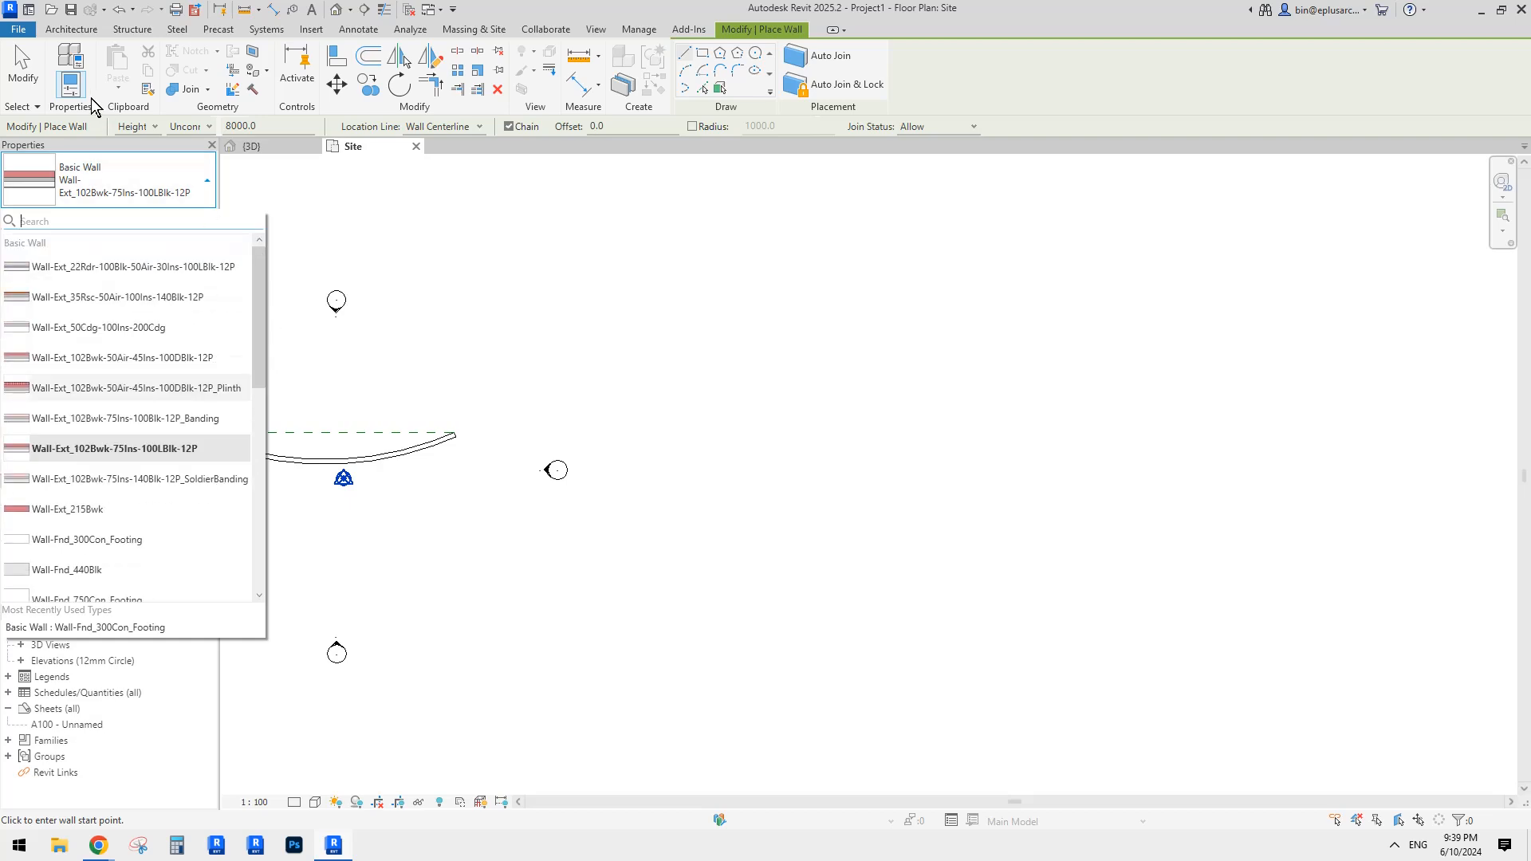
click(23, 35)
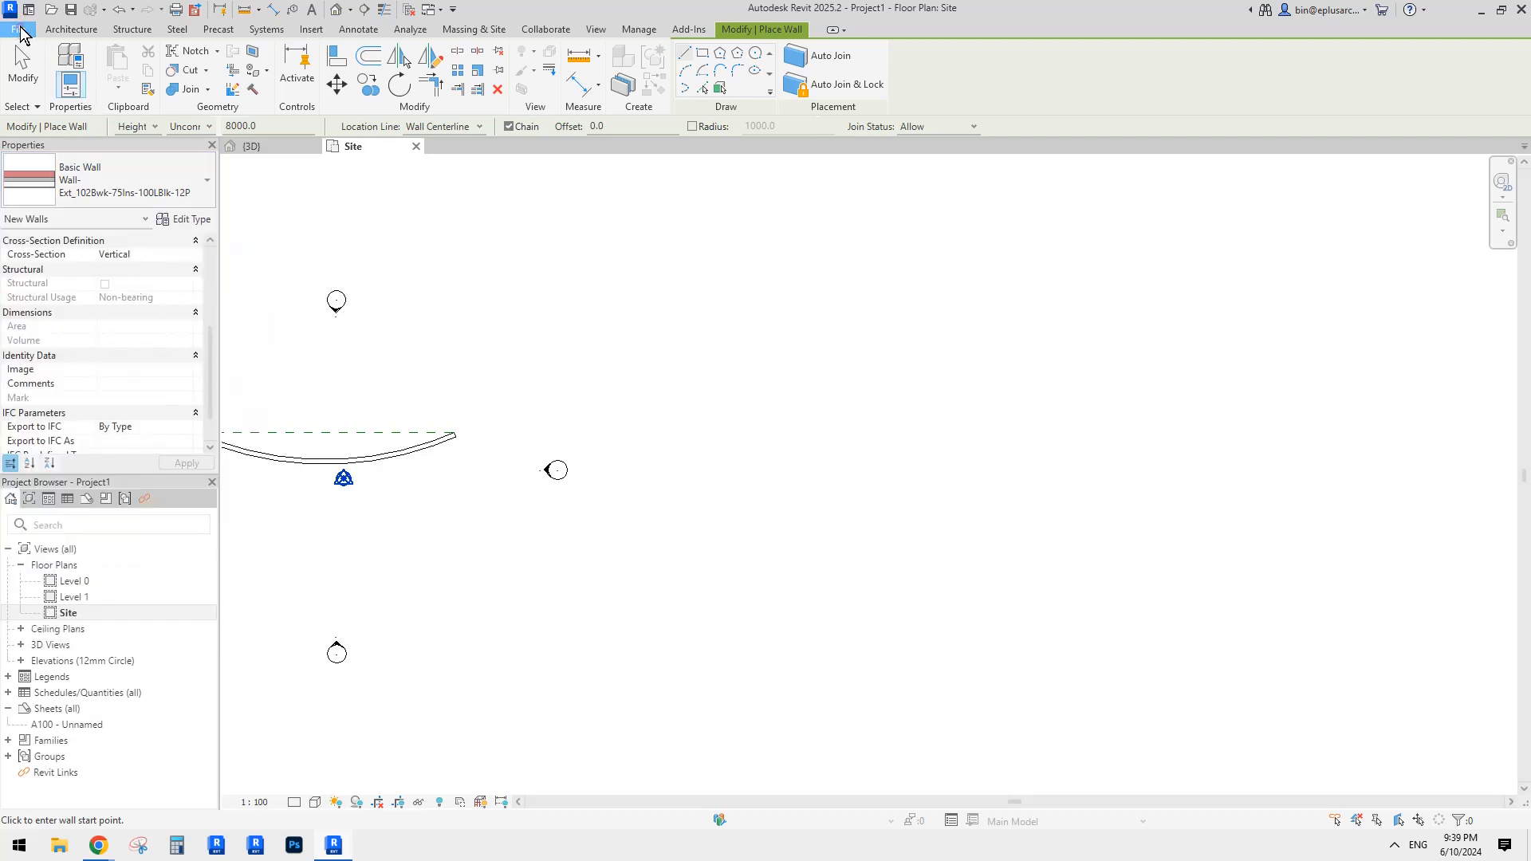
Step: Open and close the File menu, then cancel the wall placement
click(20, 31)
click(18, 32)
click(17, 30)
click(506, 375)
key(Escape)
key(Escape)
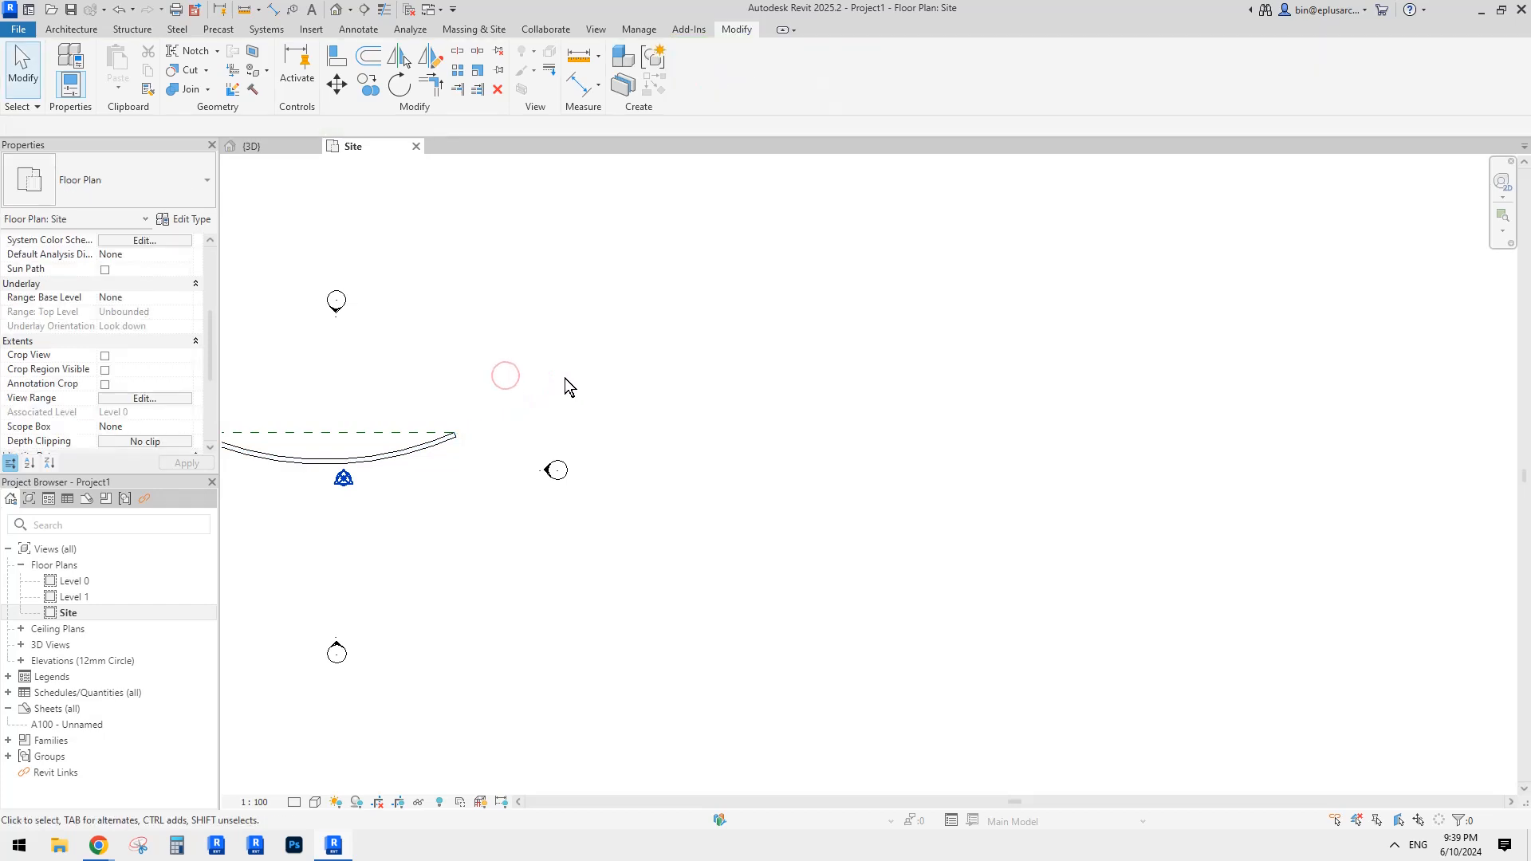
click(16, 32)
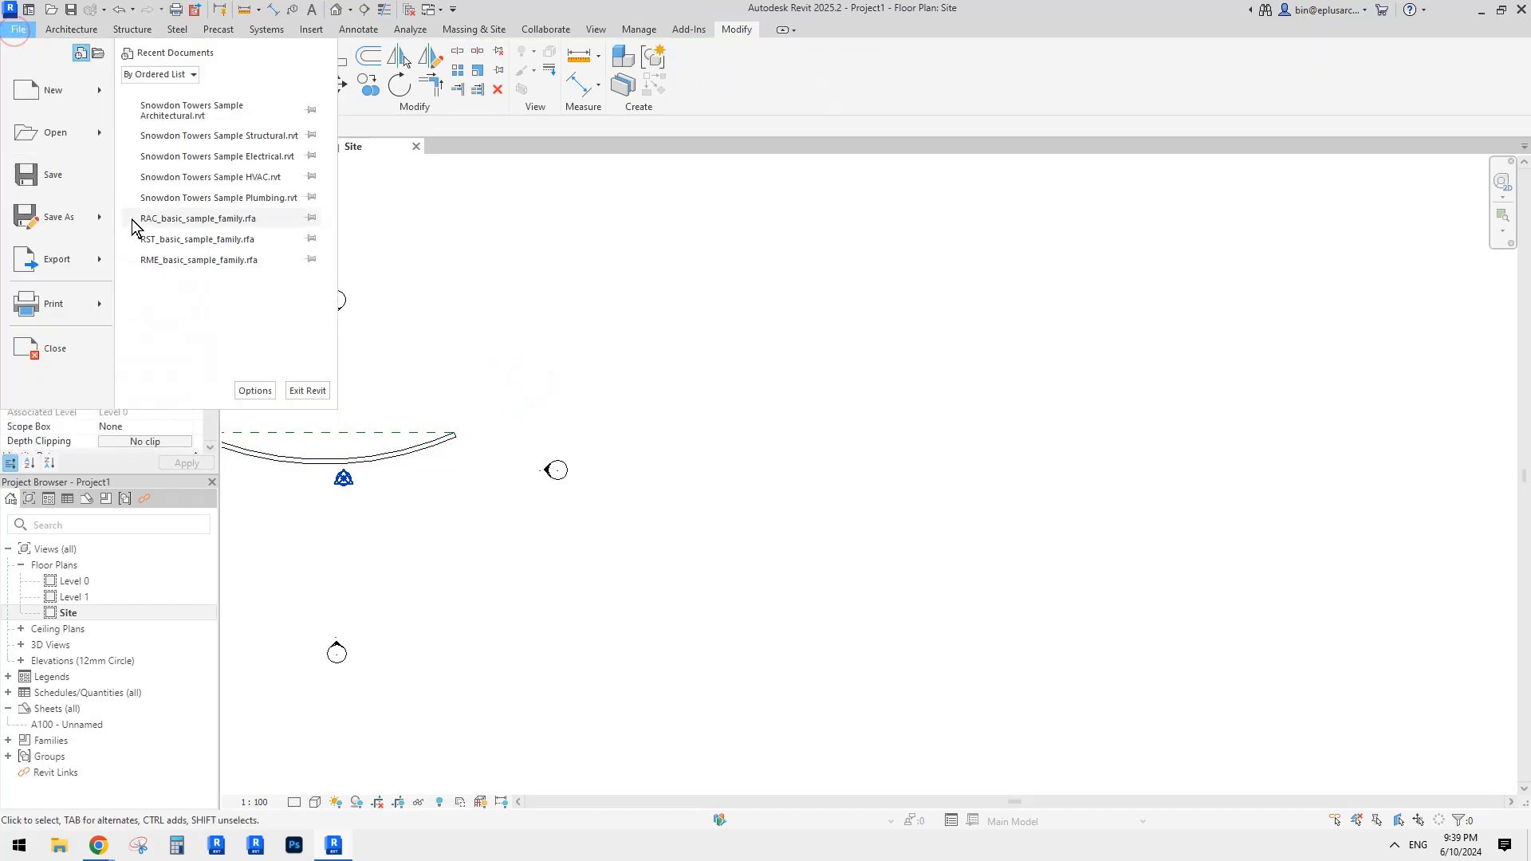
click(99, 91)
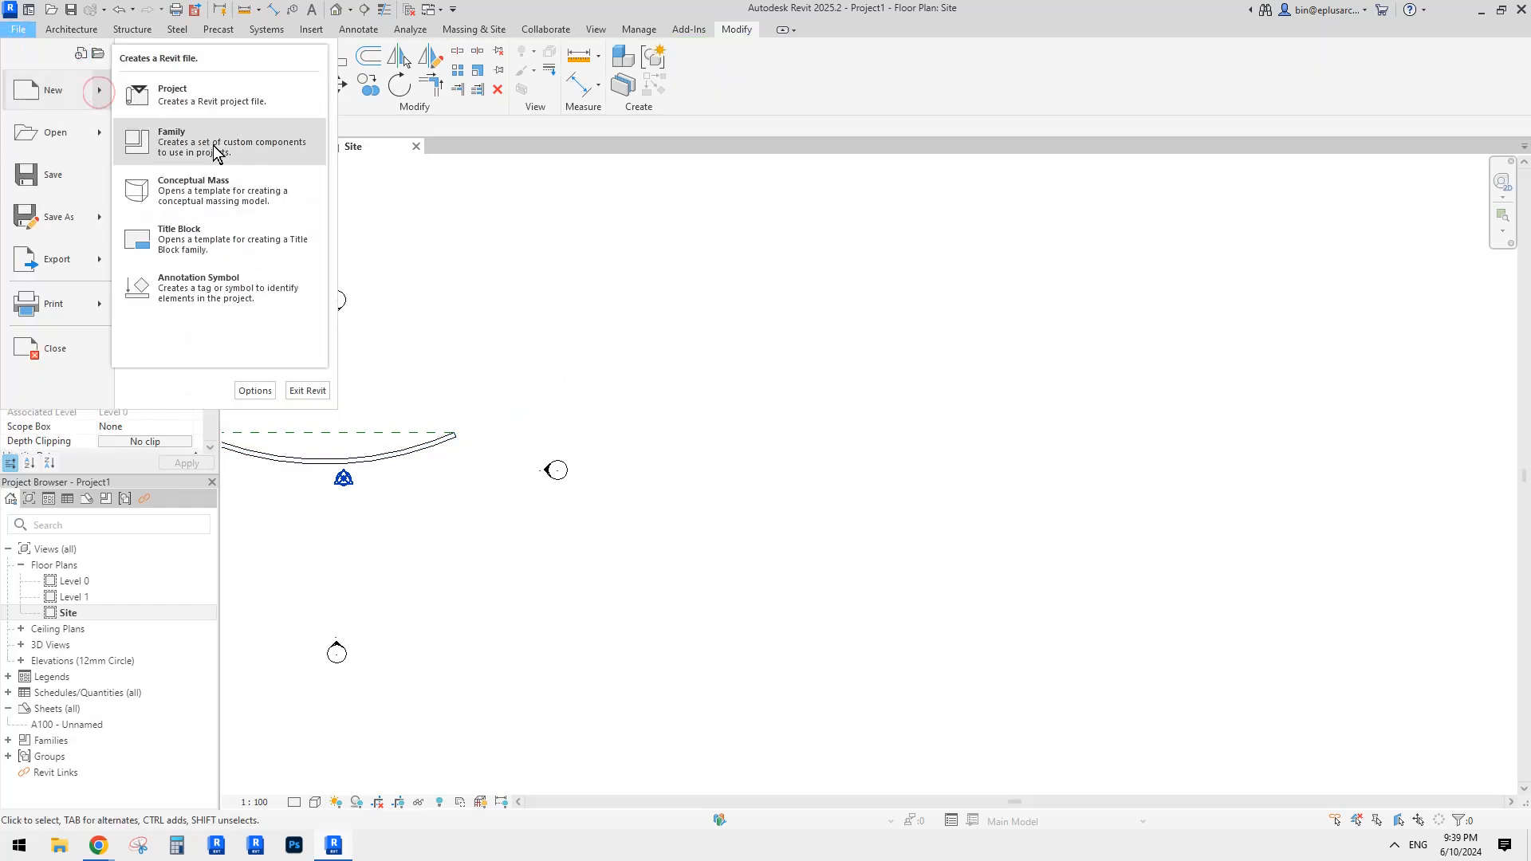
click(211, 96)
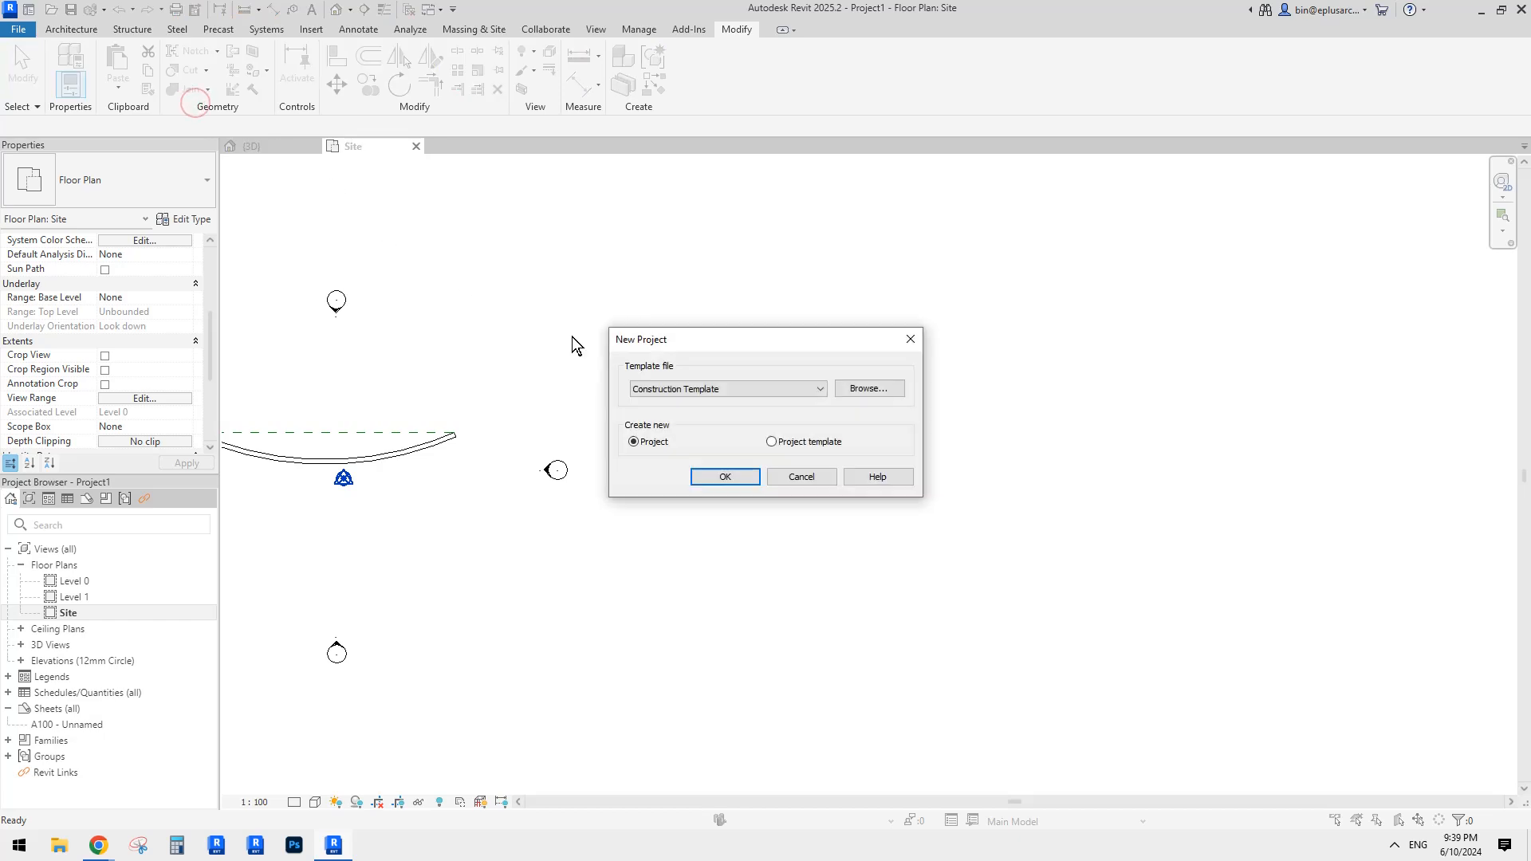
click(738, 390)
click(726, 421)
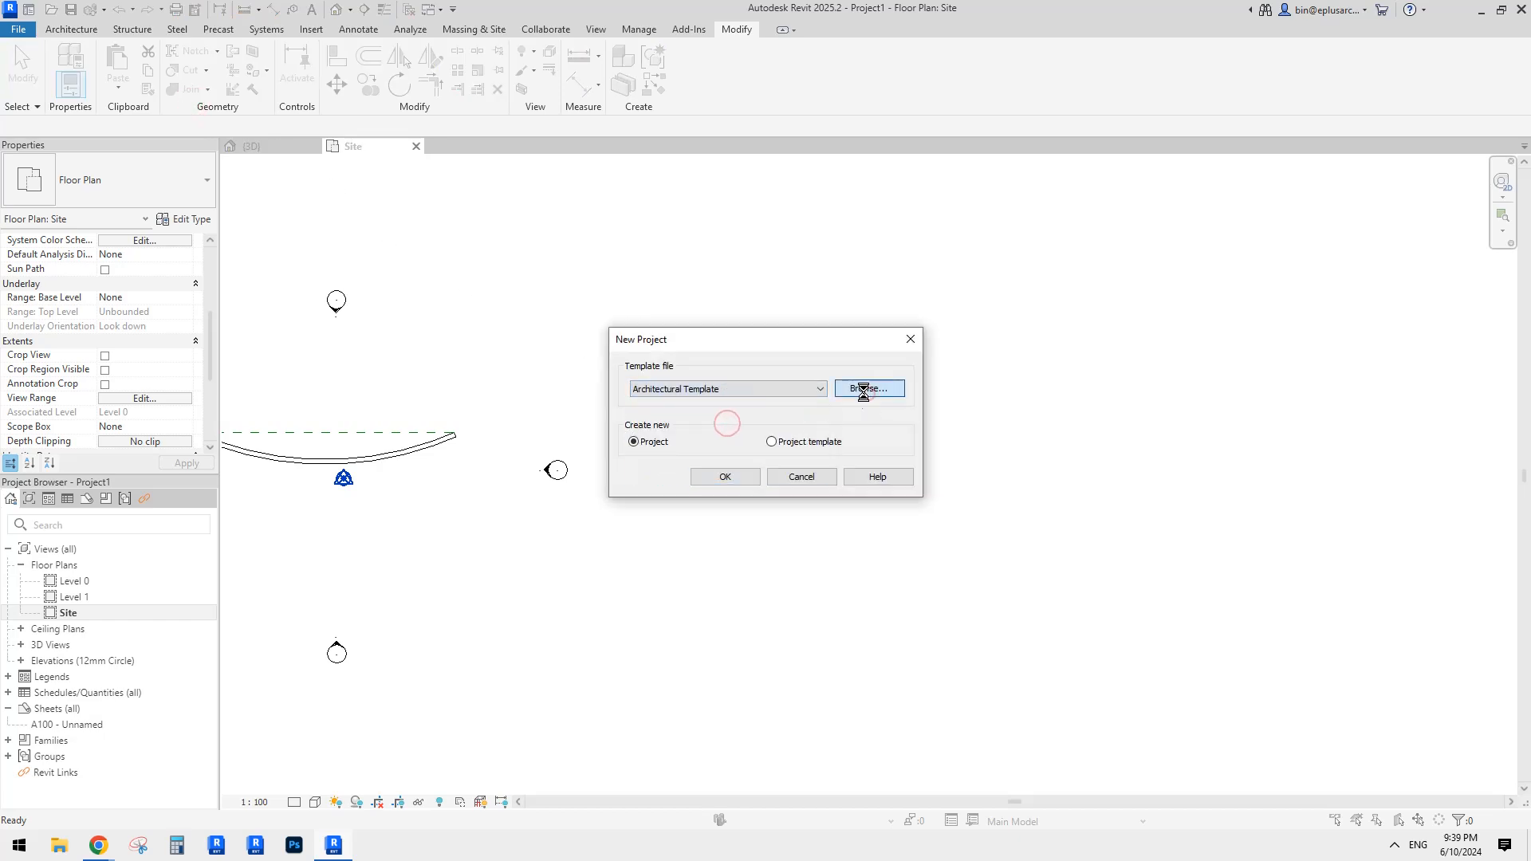
click(863, 389)
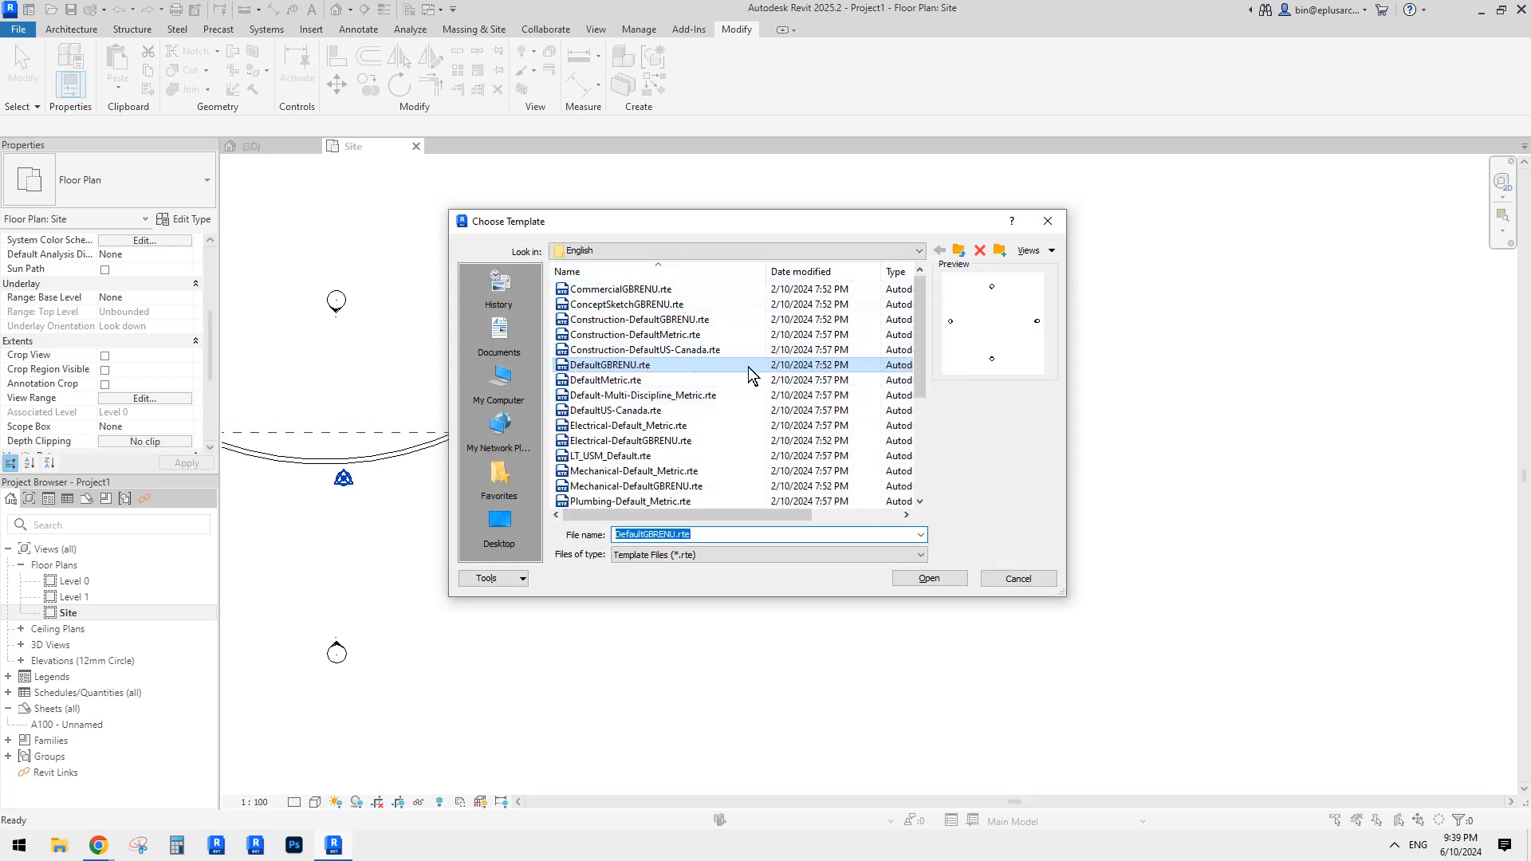
drag(920, 359, 940, 431)
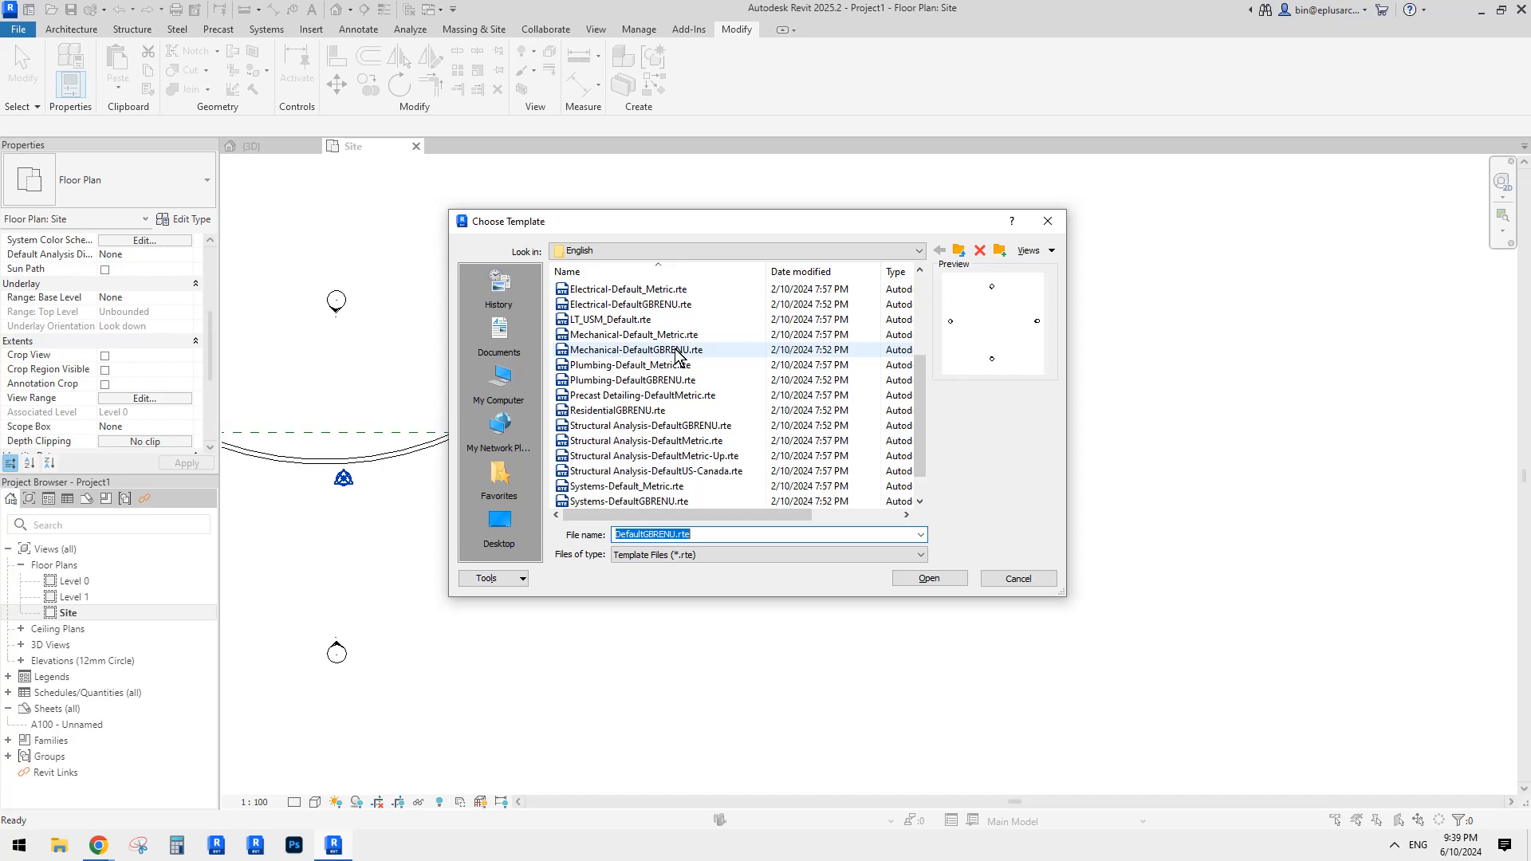
drag(925, 393, 926, 305)
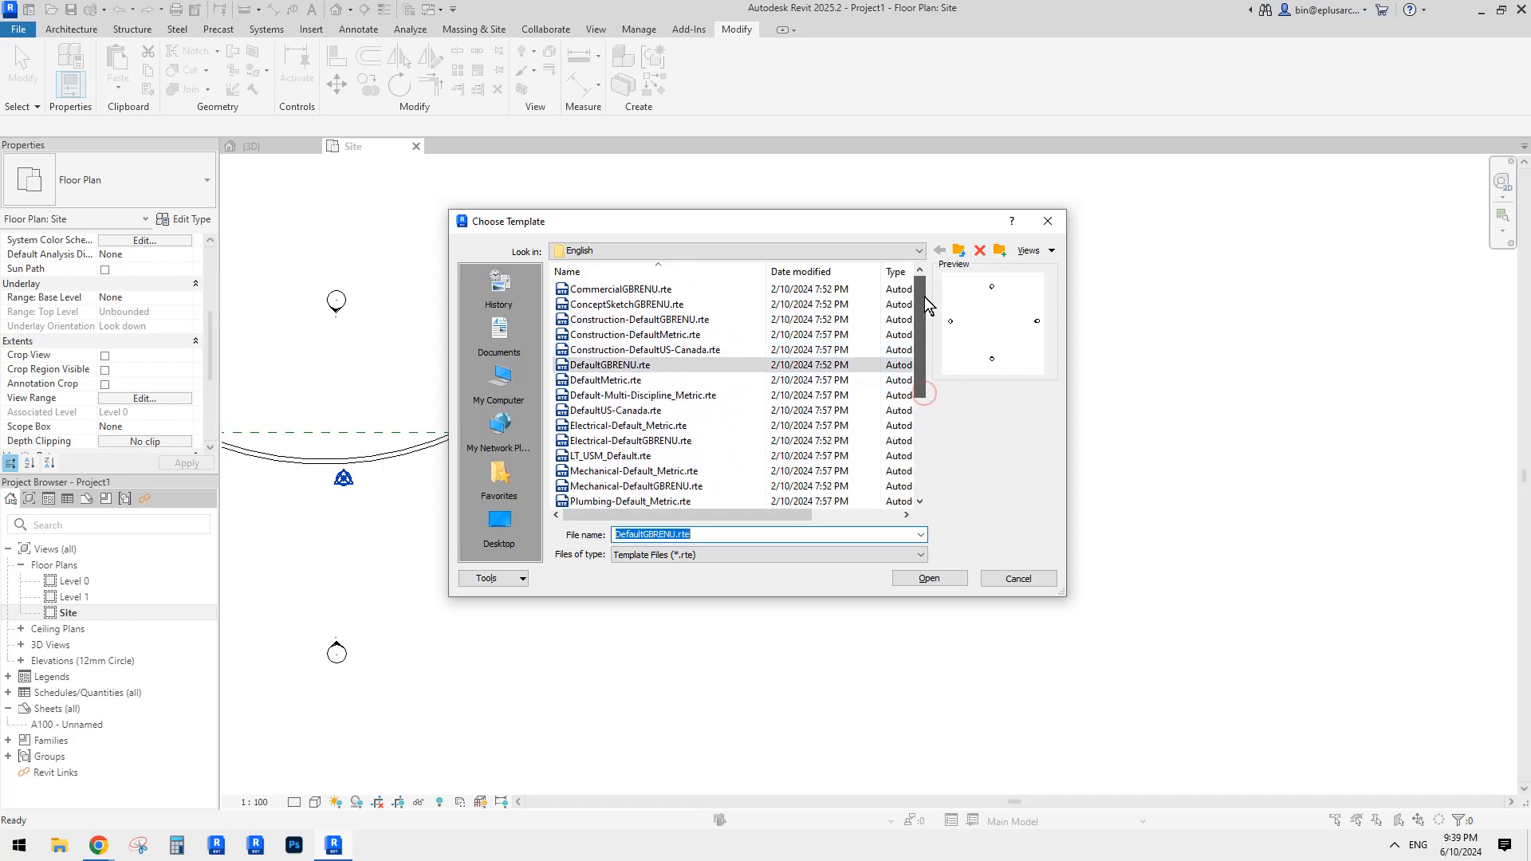
click(960, 253)
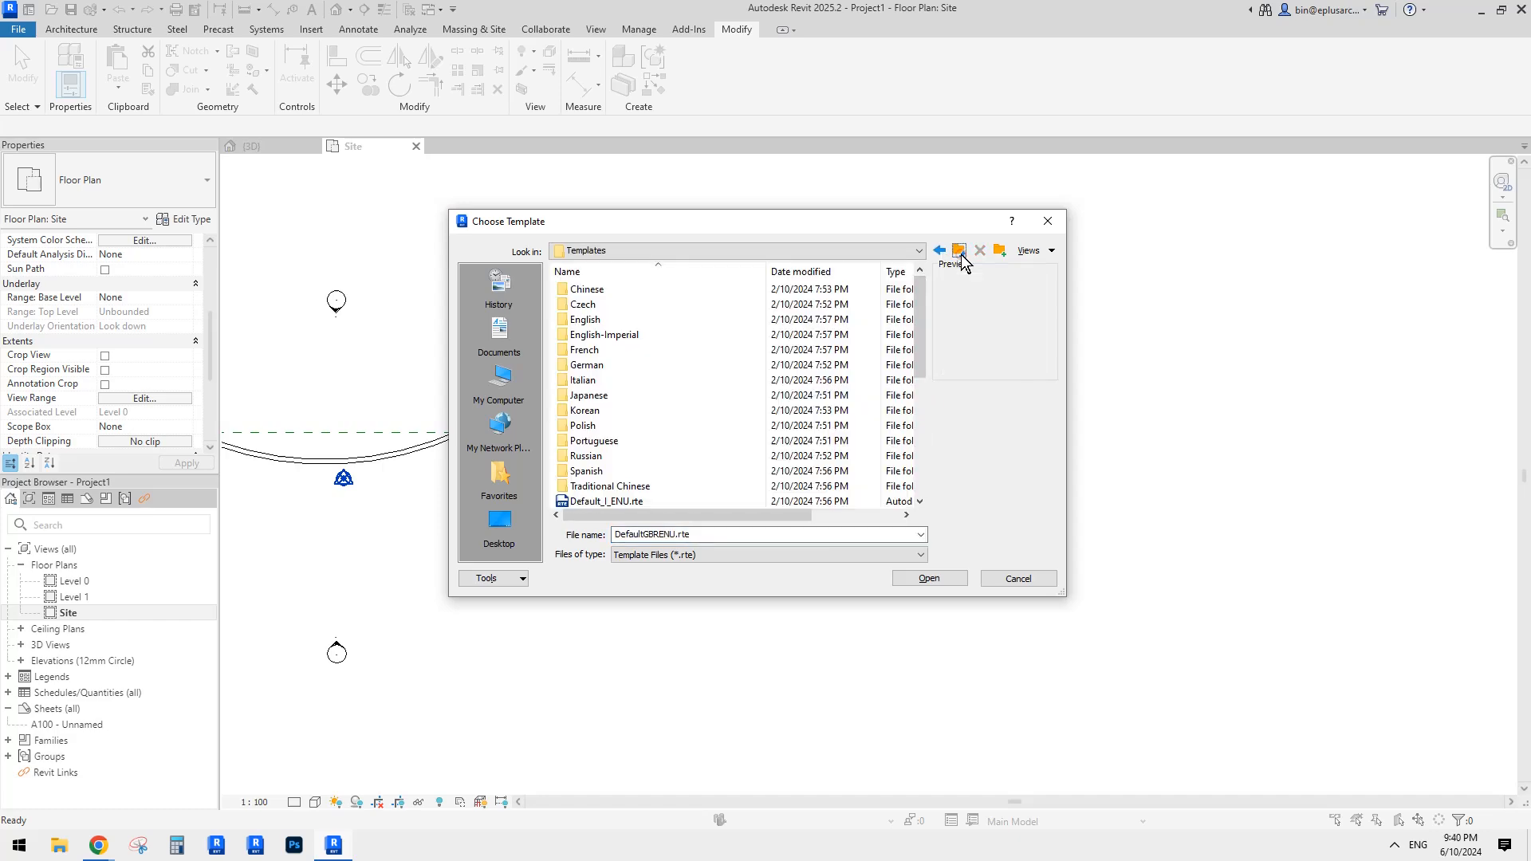
double_click(592, 320)
scroll(797, 383, down, 4)
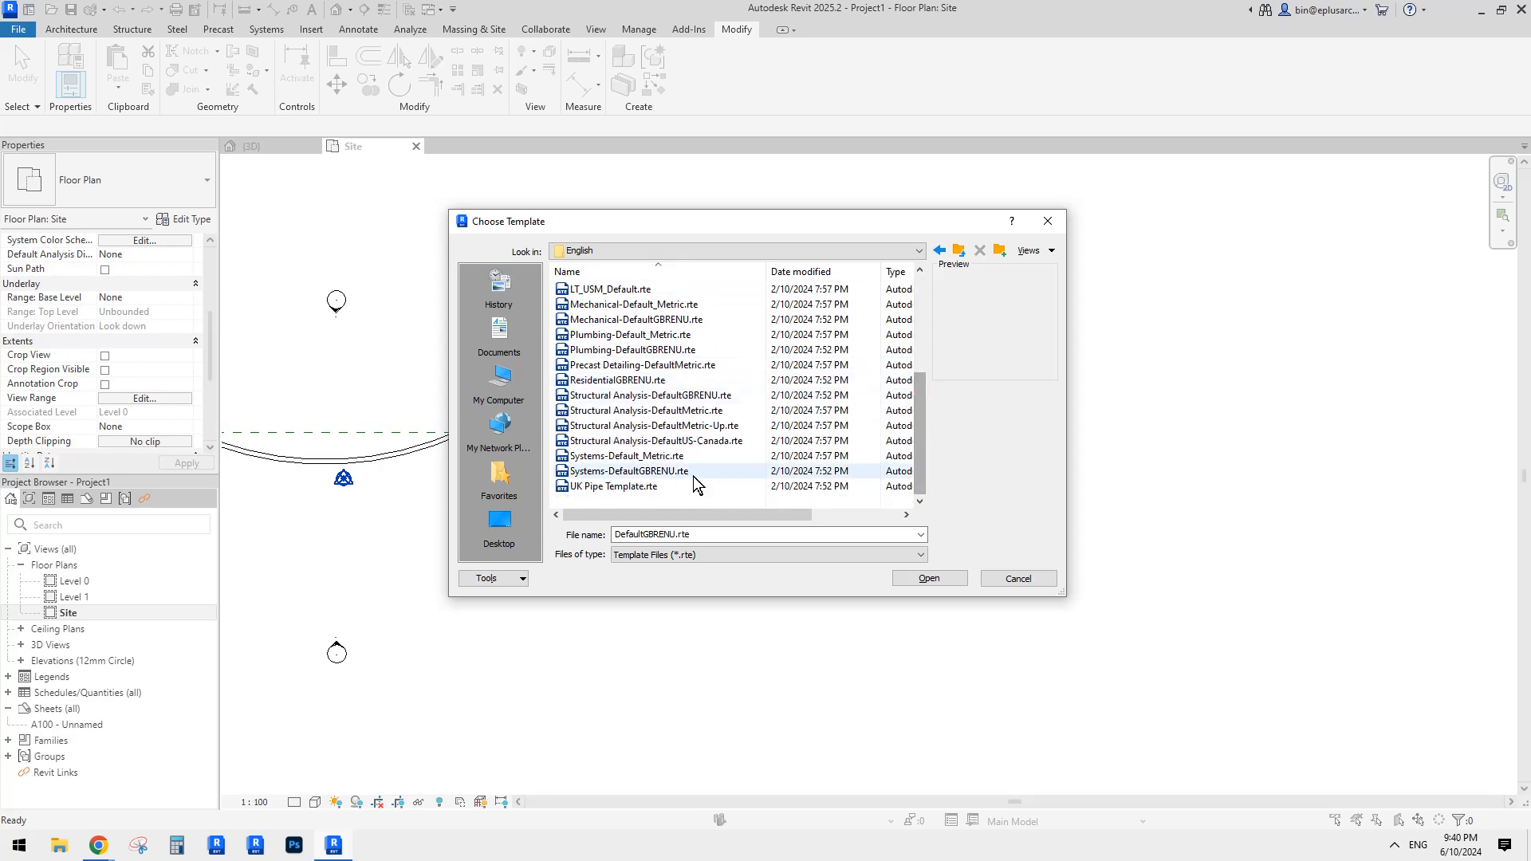
key(Escape)
key(Escape)
middle_drag(863, 447, 863, 447)
Step: Start a wall with WA and set its type to Wall-Fnd_300Con_Footing
scroll(785, 461, down, 1)
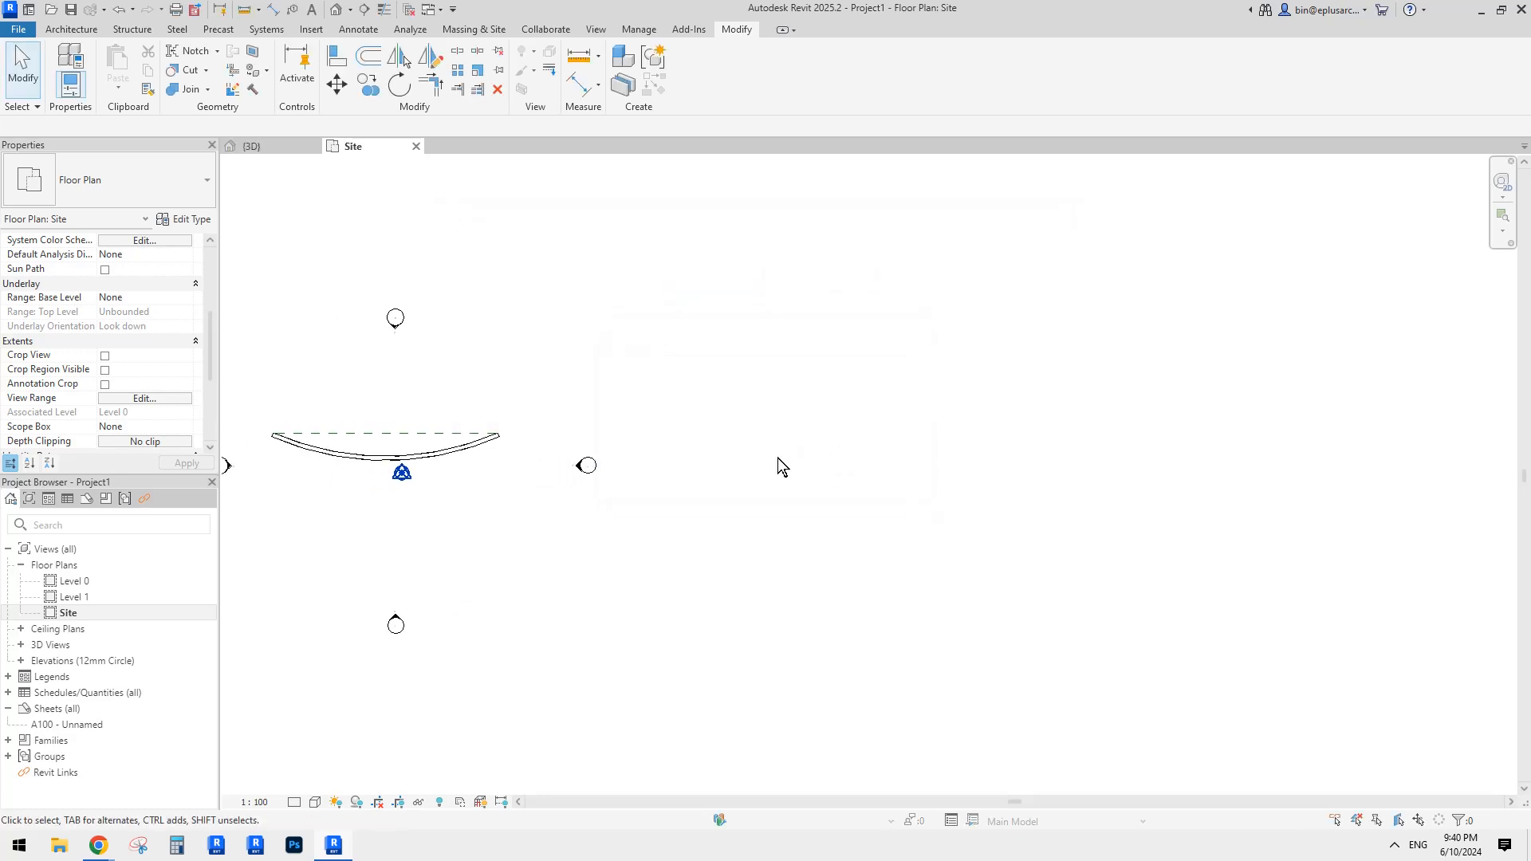
key(w)
key(a)
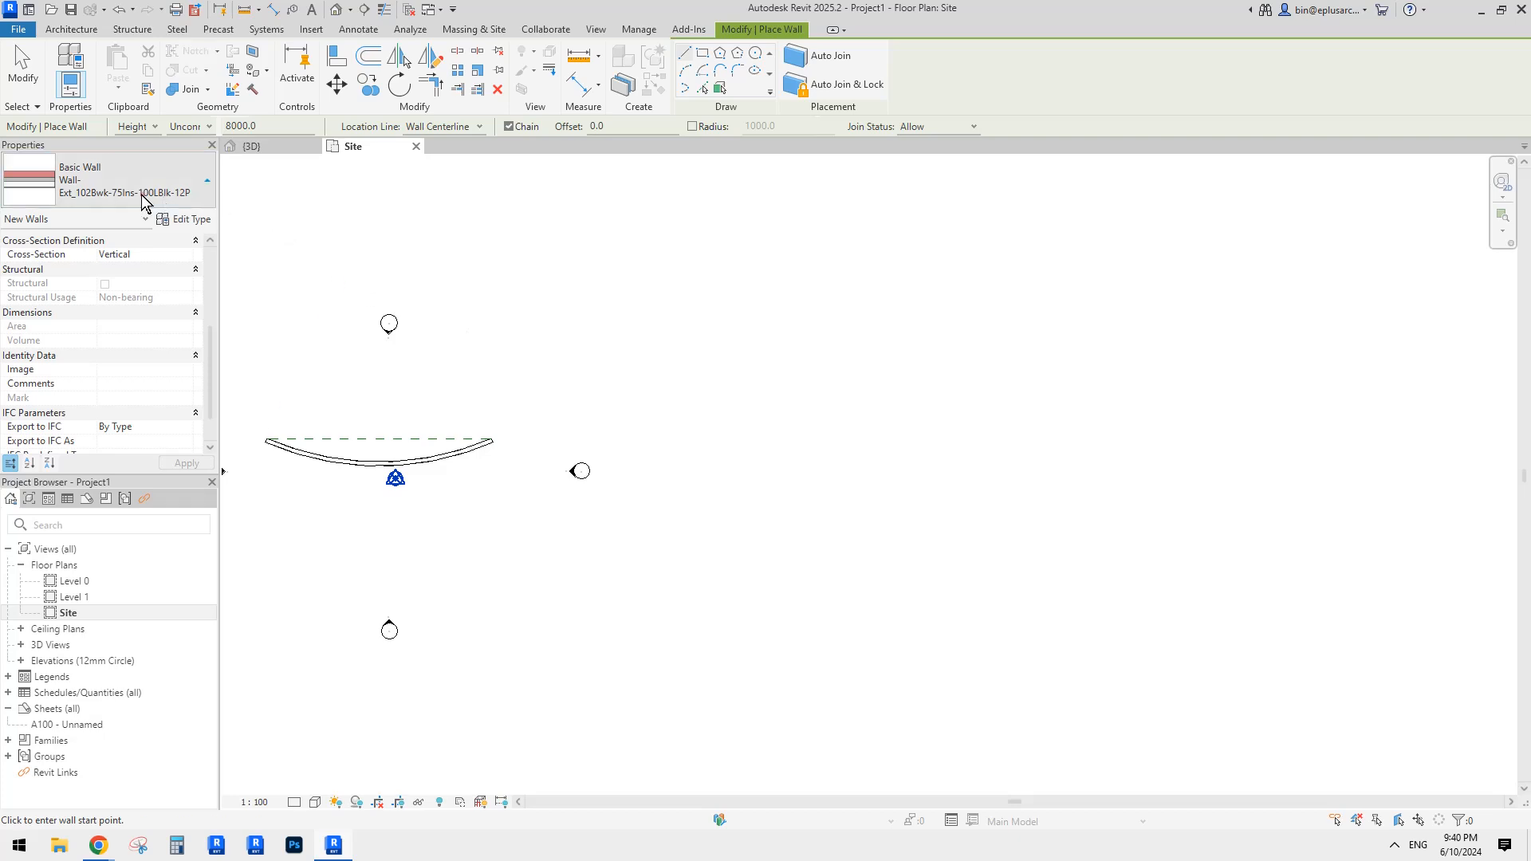
click(143, 195)
scroll(96, 391, down, 1)
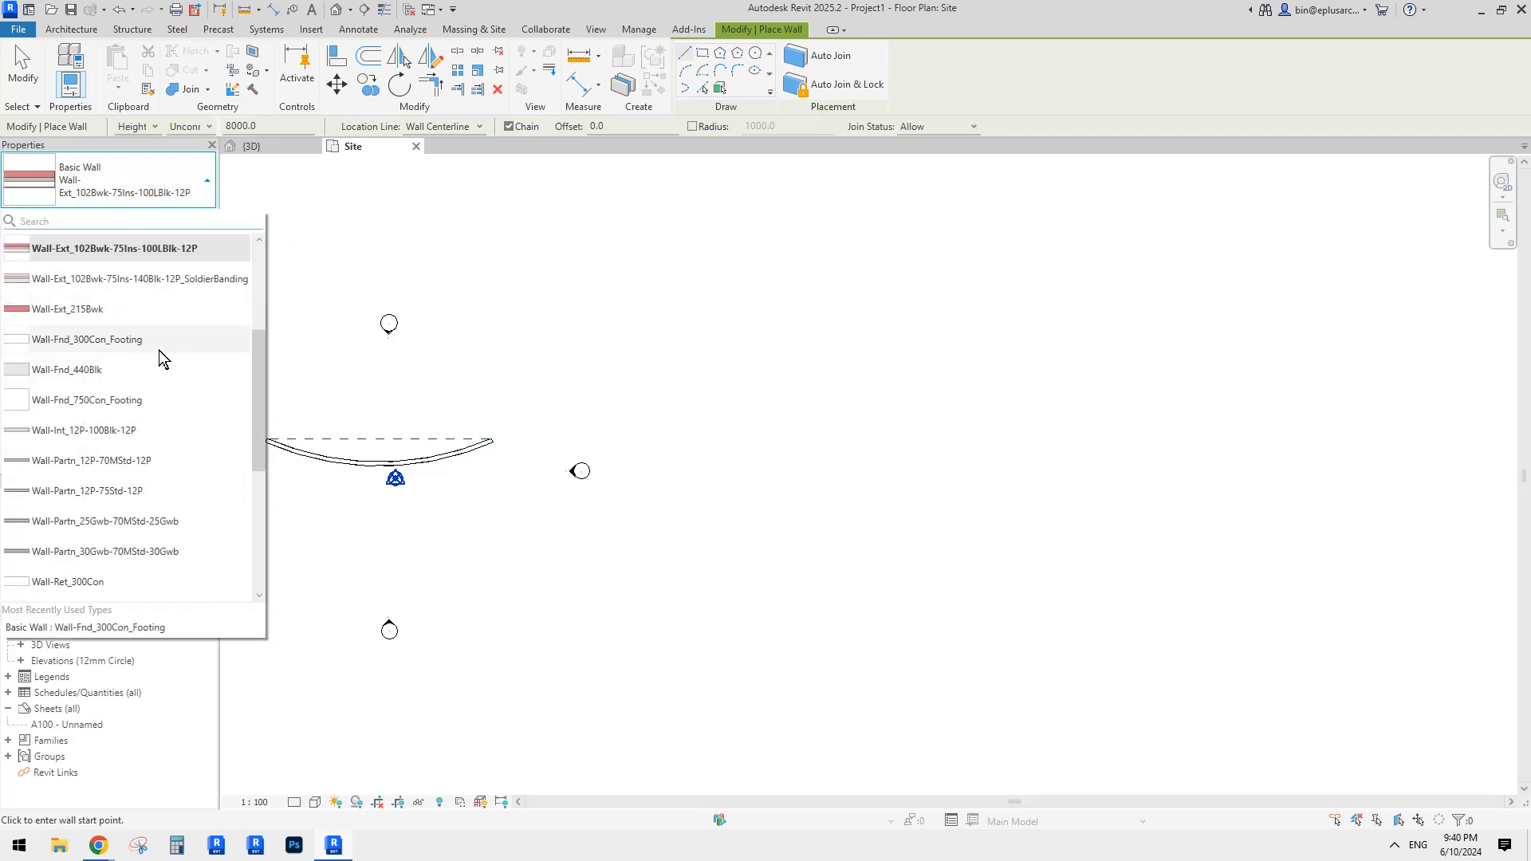
click(79, 341)
Step: Draw a straight test wall, then select and delete it
middle_drag(991, 547, 906, 545)
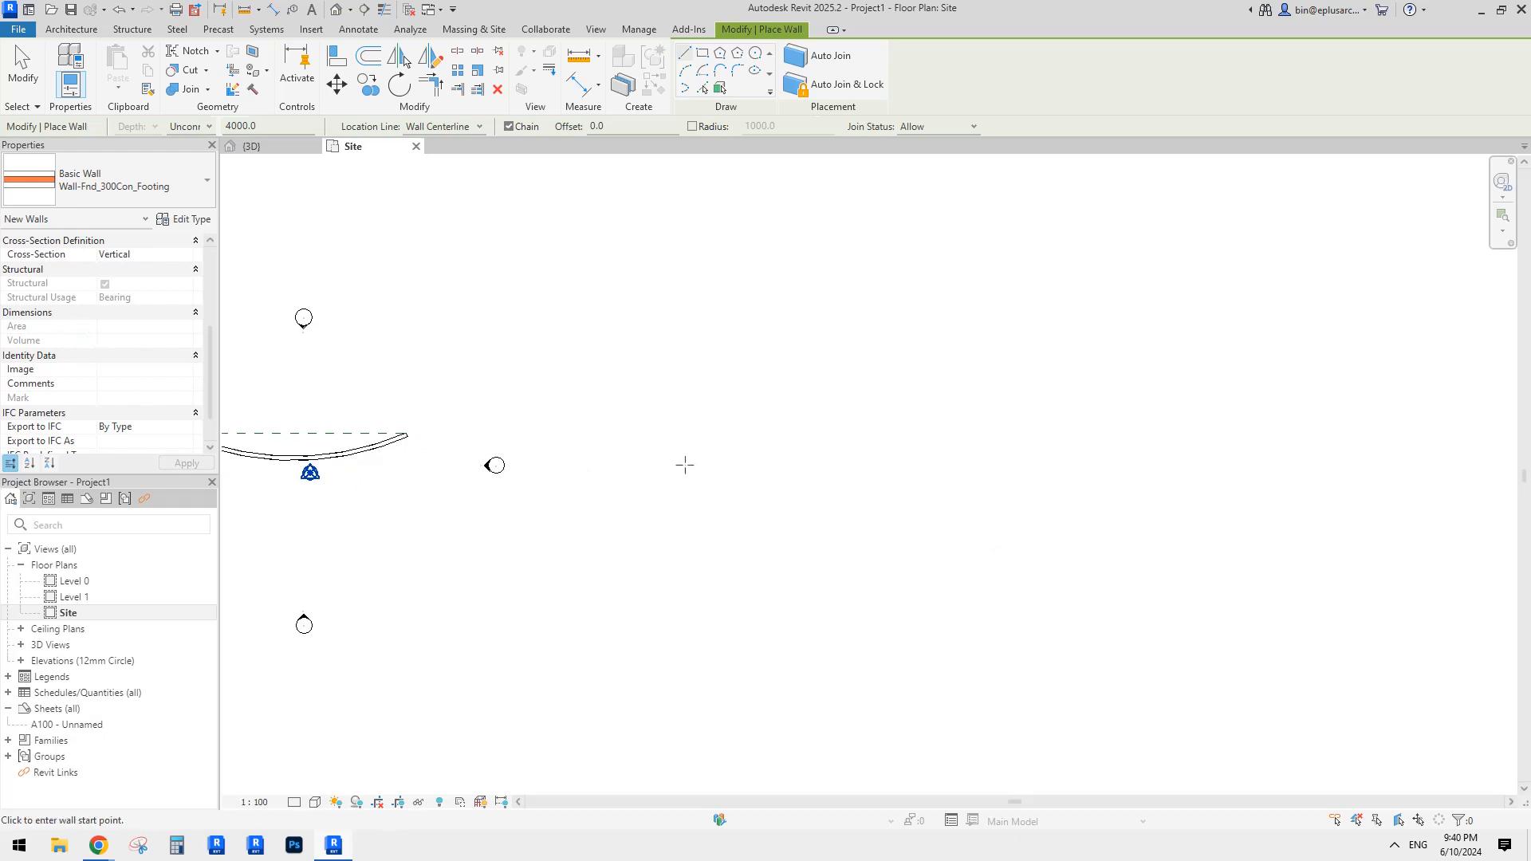
click(684, 463)
click(916, 465)
key(Escape)
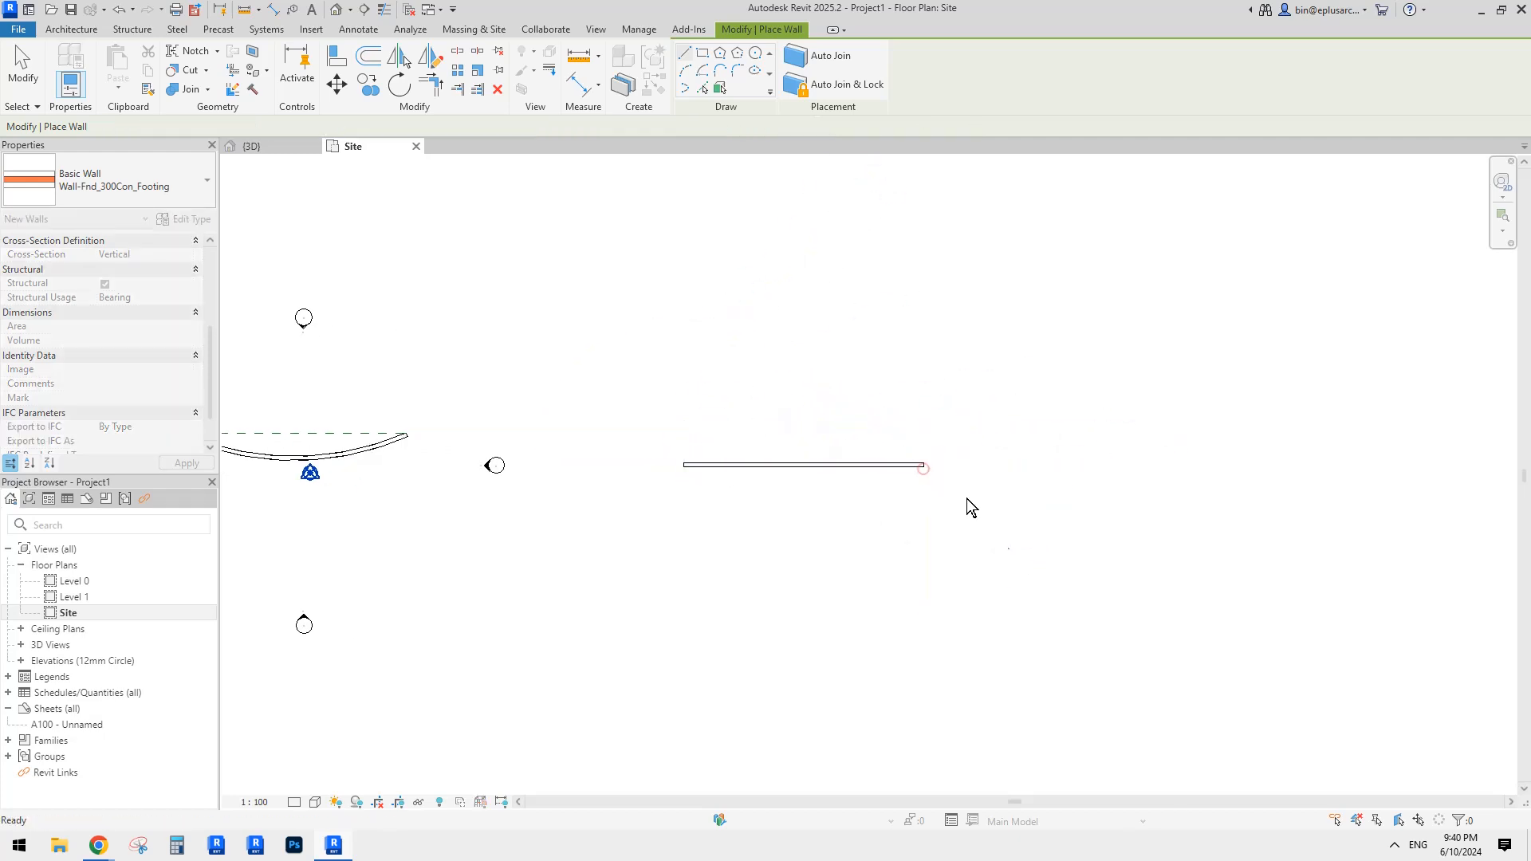
middle_drag(965, 567, 877, 541)
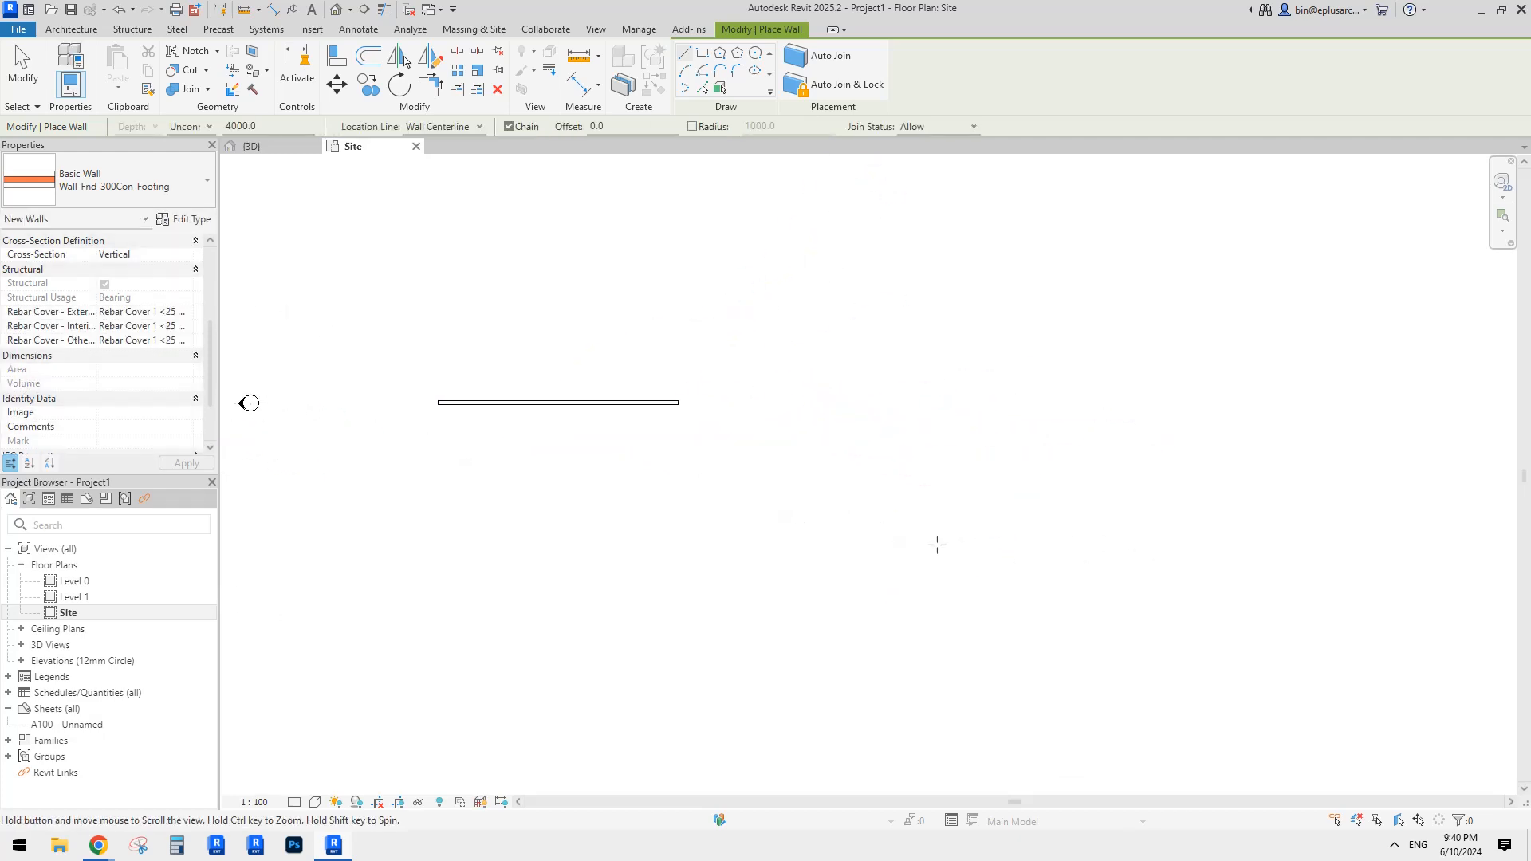
key(Escape)
click(639, 402)
key(Delete)
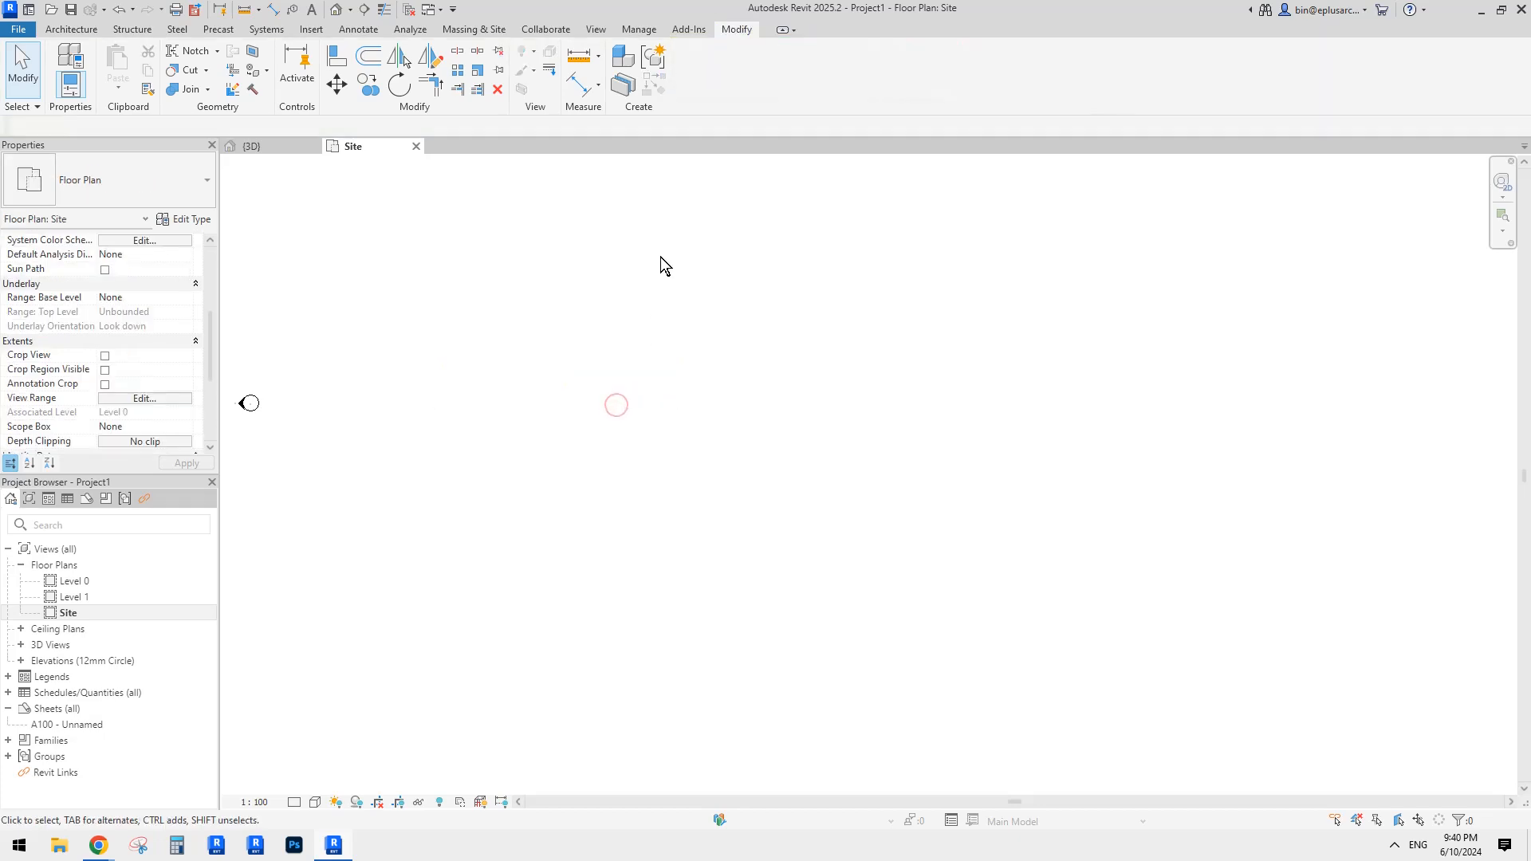
Step: Draw an arc-shaped Wall-Fnd_300Con_Footing wall about 42983.0 long
key(w)
key(a)
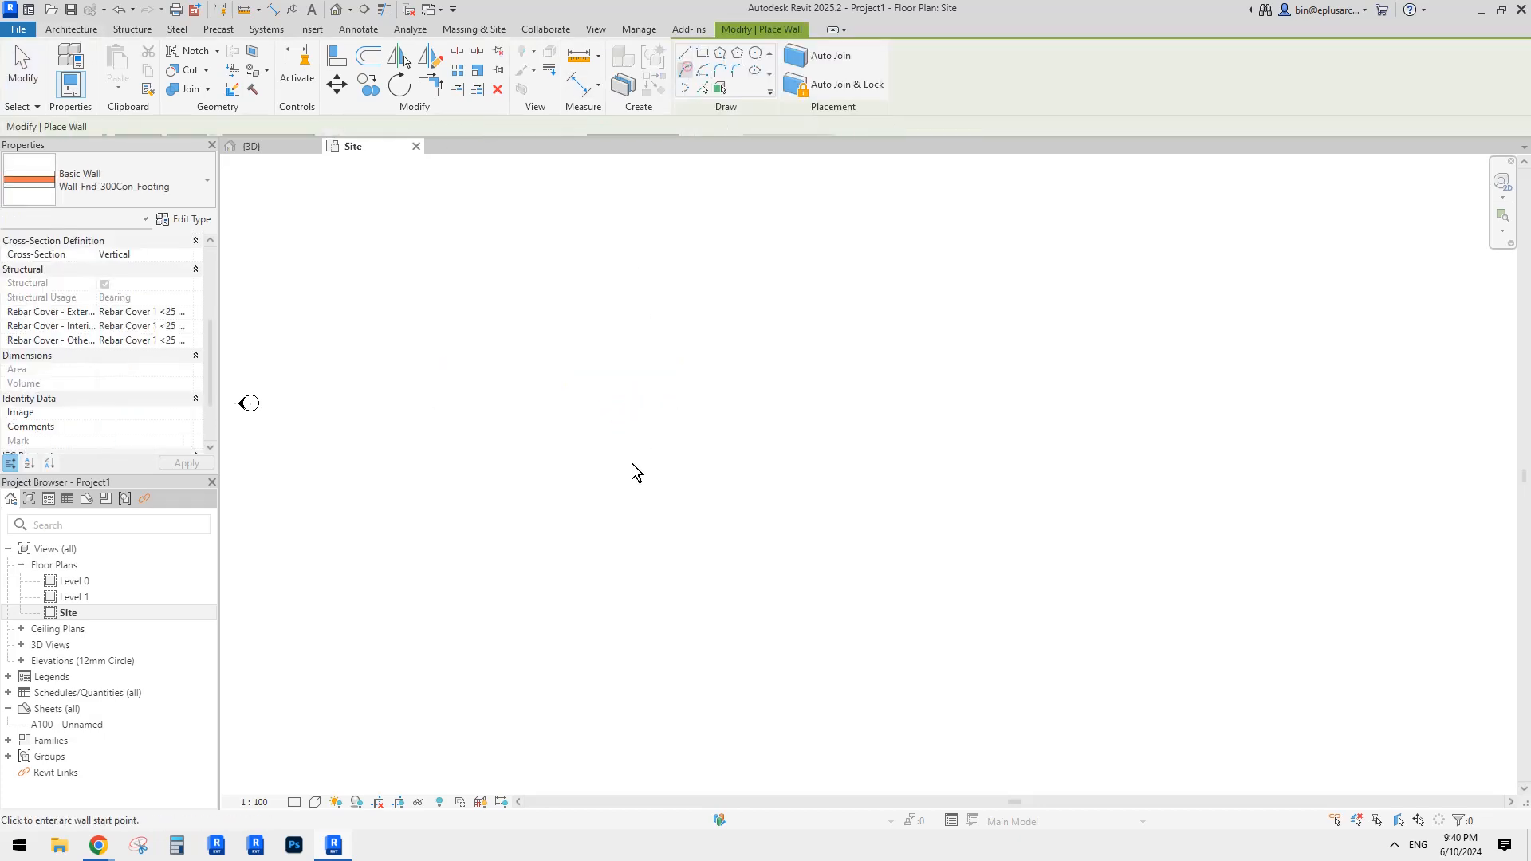
click(479, 422)
click(1028, 423)
click(819, 502)
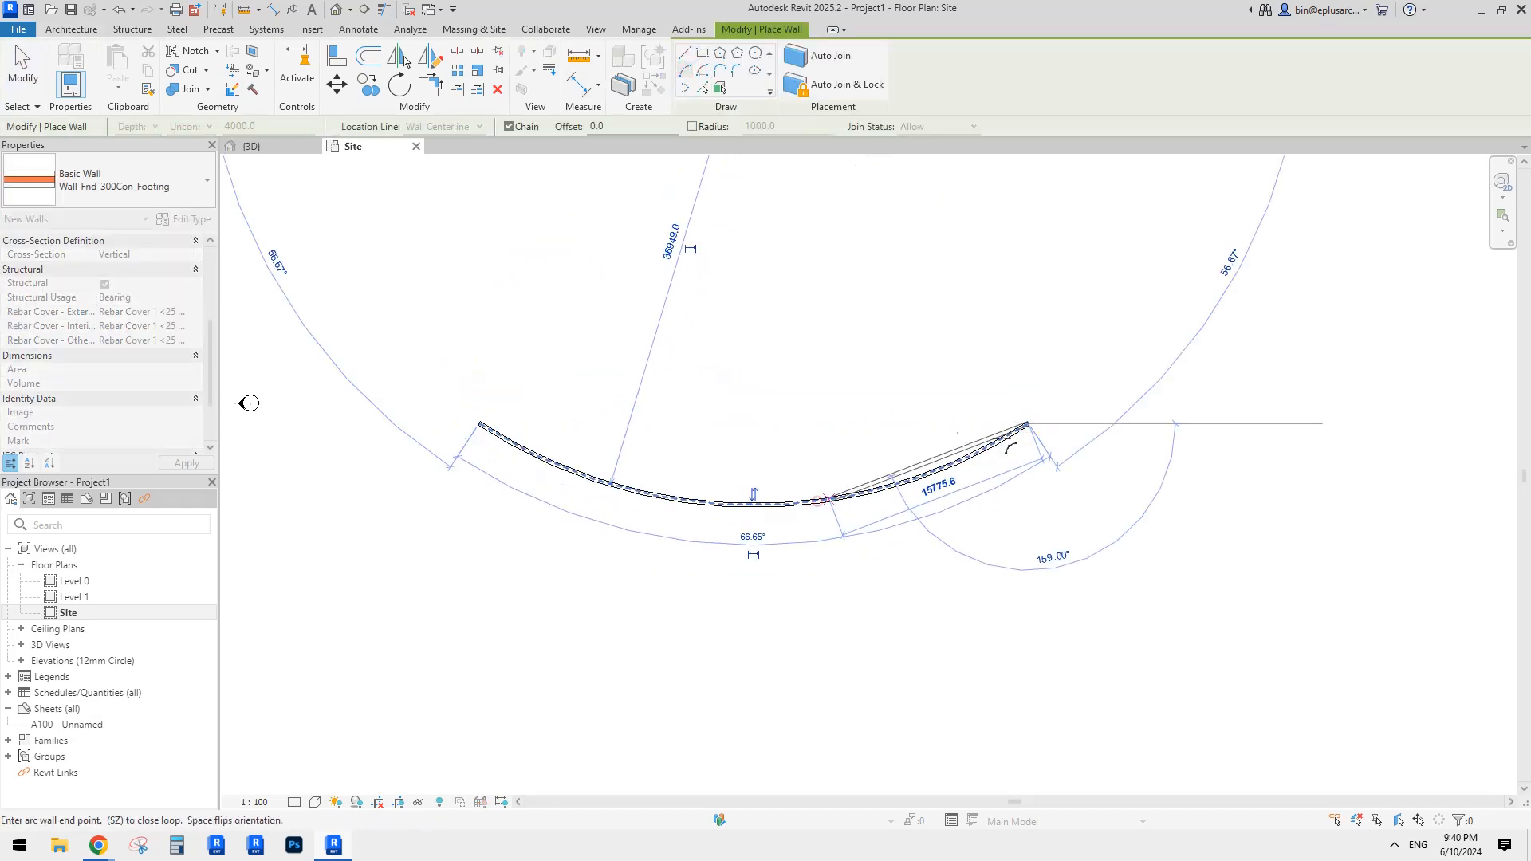
key(Escape)
key(Escape)
Step: Switch to the Default 3D View and pan to the new curved wall
click(336, 10)
middle_drag(862, 295, 385, 366)
scroll(845, 295, down, 1)
scroll(697, 357, down, 1)
middle_drag(697, 364, 530, 355)
Step: Select the curved footing wall and orbit the 3D view to see it standing
click(840, 424)
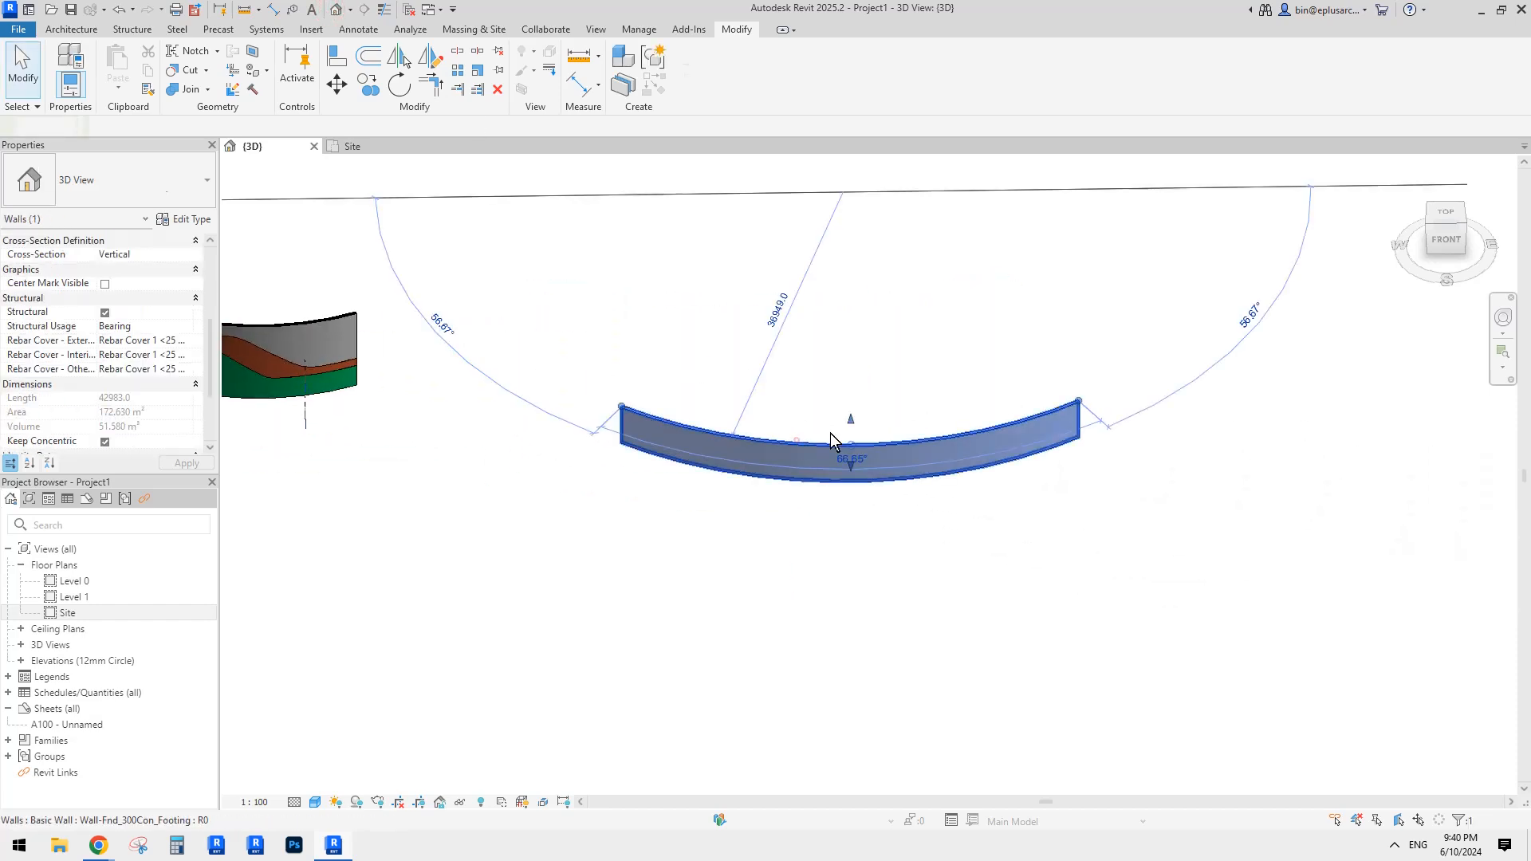
shift+middle_drag(840, 424, 899, 316)
key(Escape)
scroll(860, 367, up, 4)
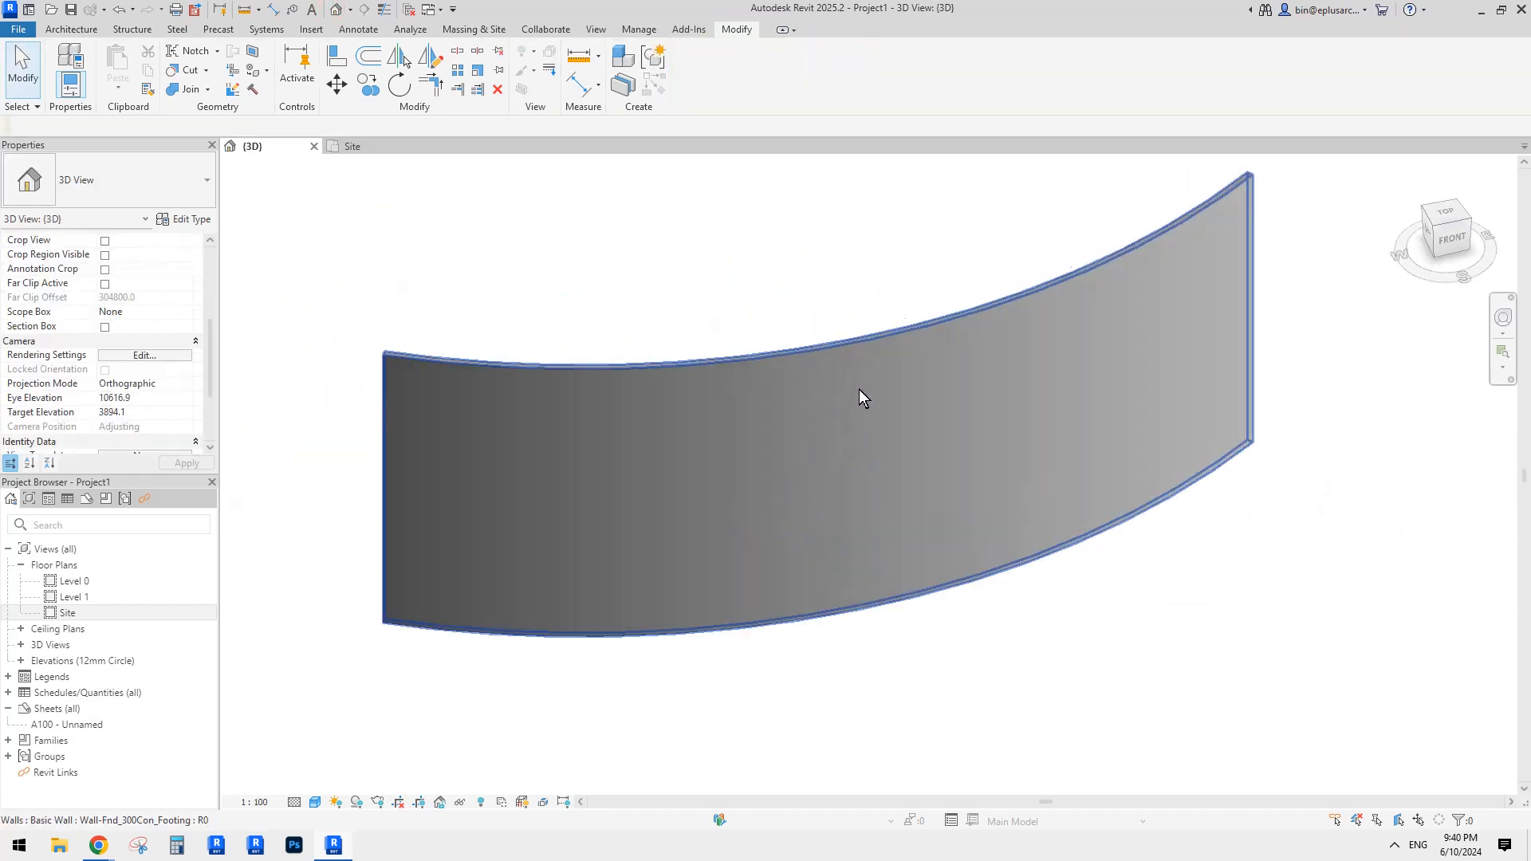
click(854, 395)
scroll(853, 399, down, 2)
shift+middle_drag(884, 395, 960, 401)
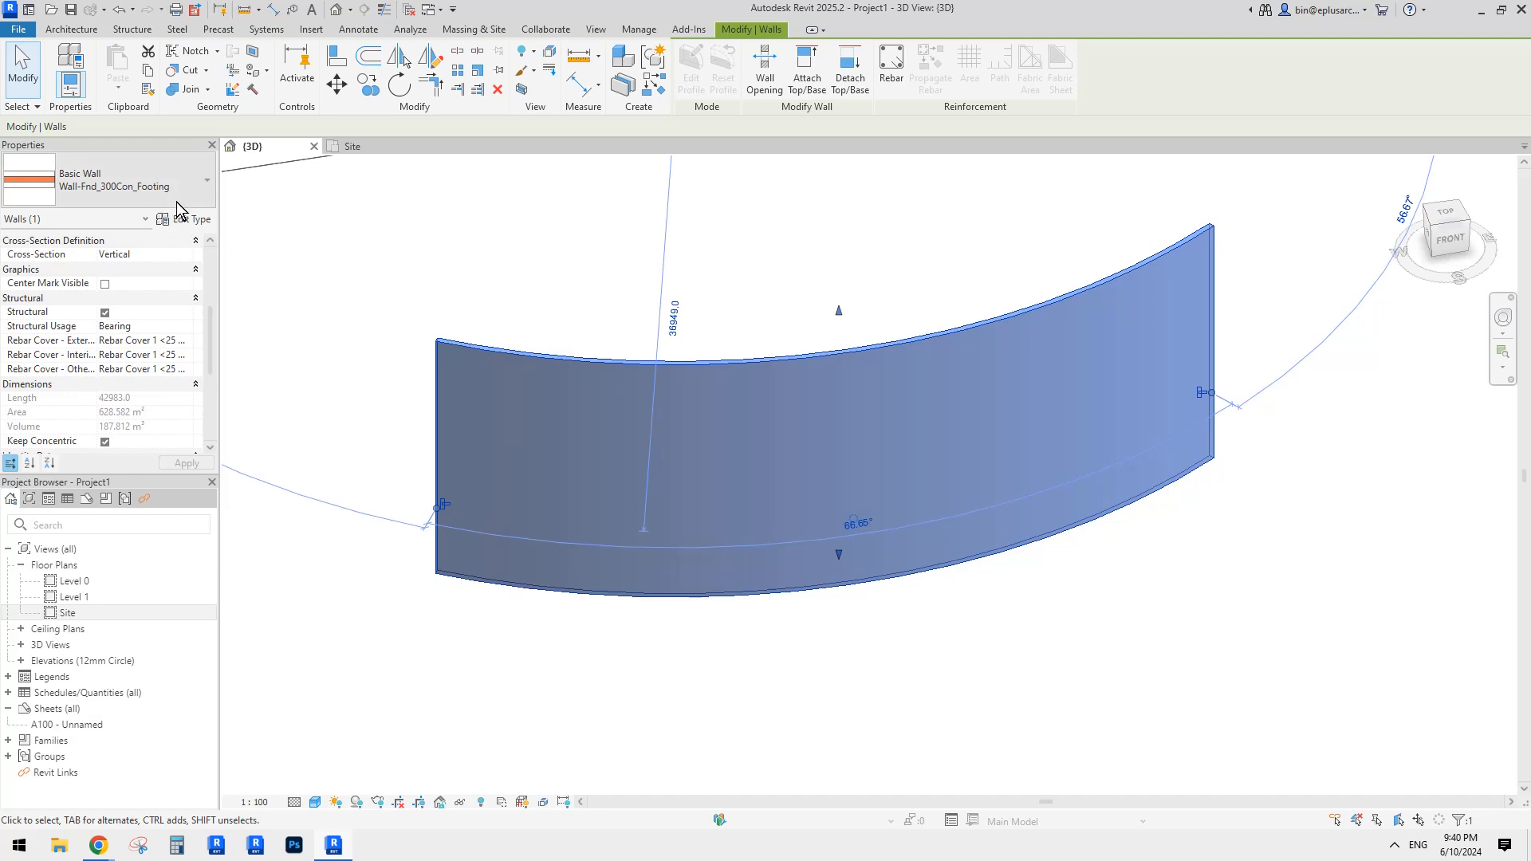
shift+middle_drag(271, 235, 734, 379)
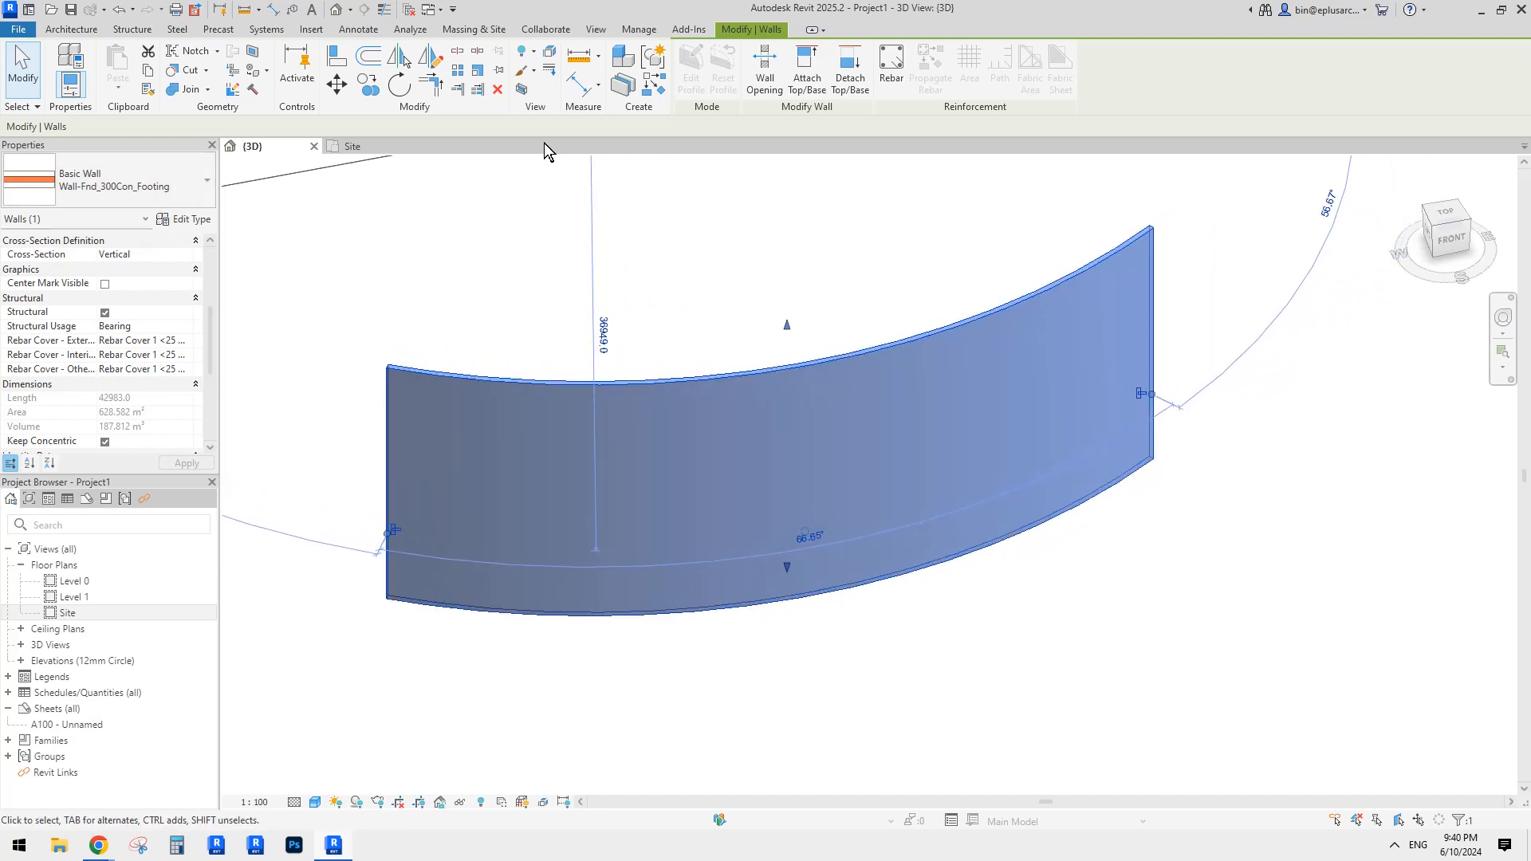
Step: Try Split Face on the curved wall, then start a straight footing wall to its right
click(252, 53)
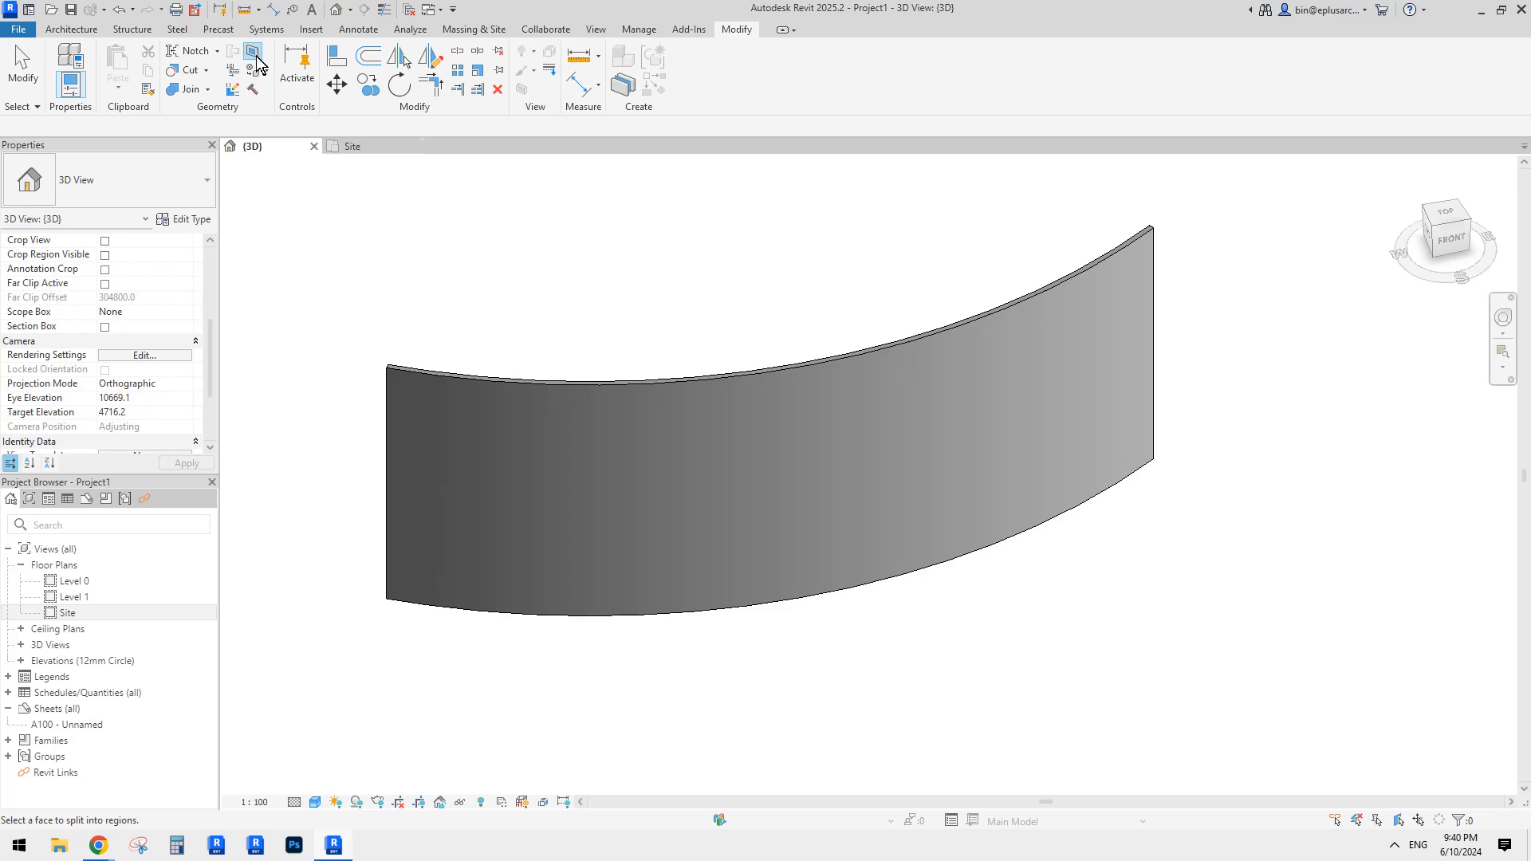
click(806, 438)
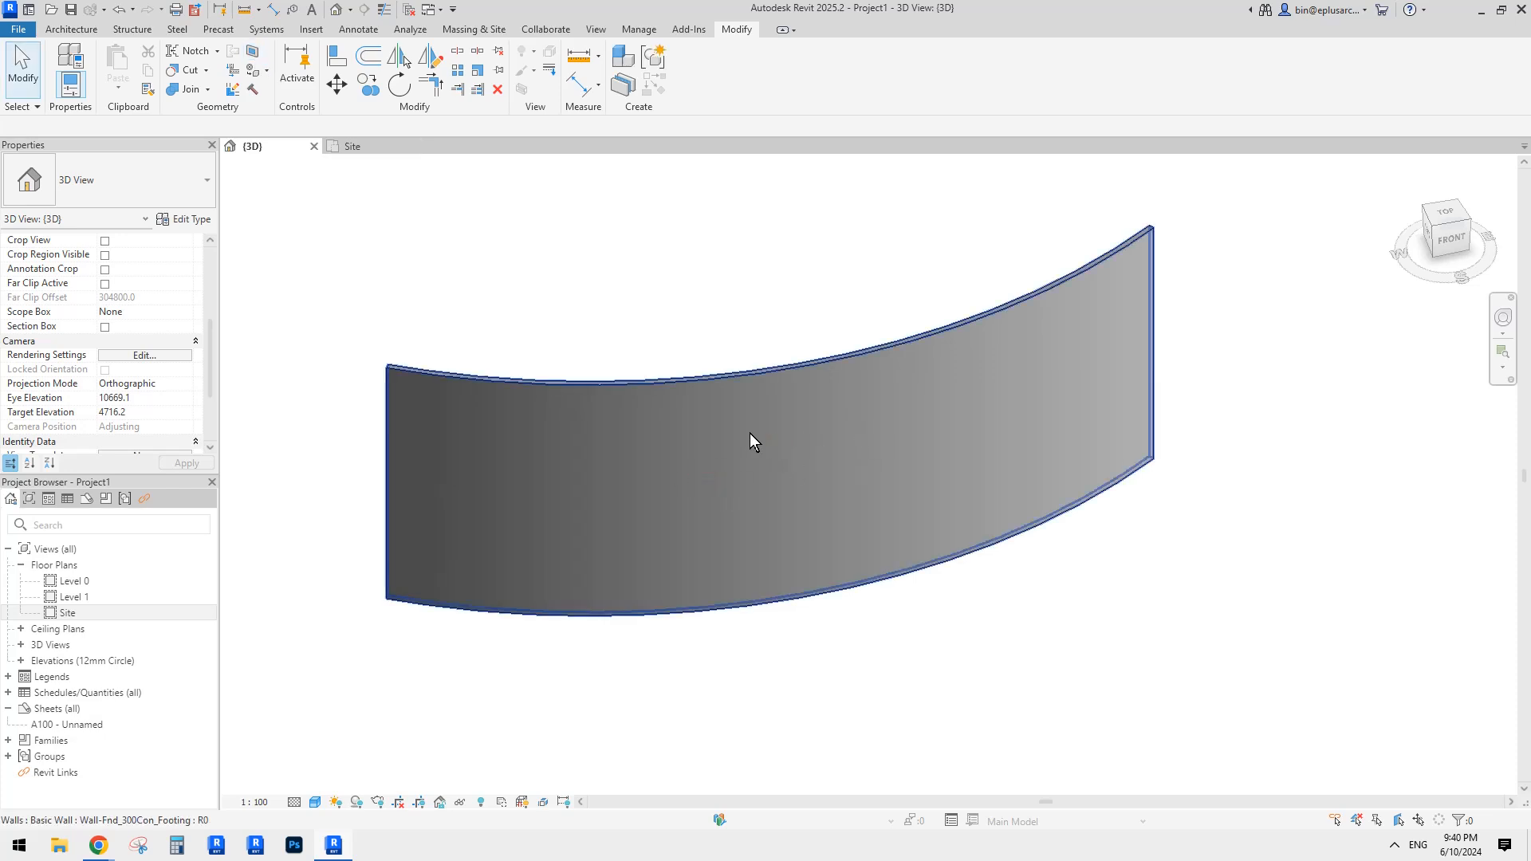
middle_drag(927, 514, 691, 628)
click(778, 519)
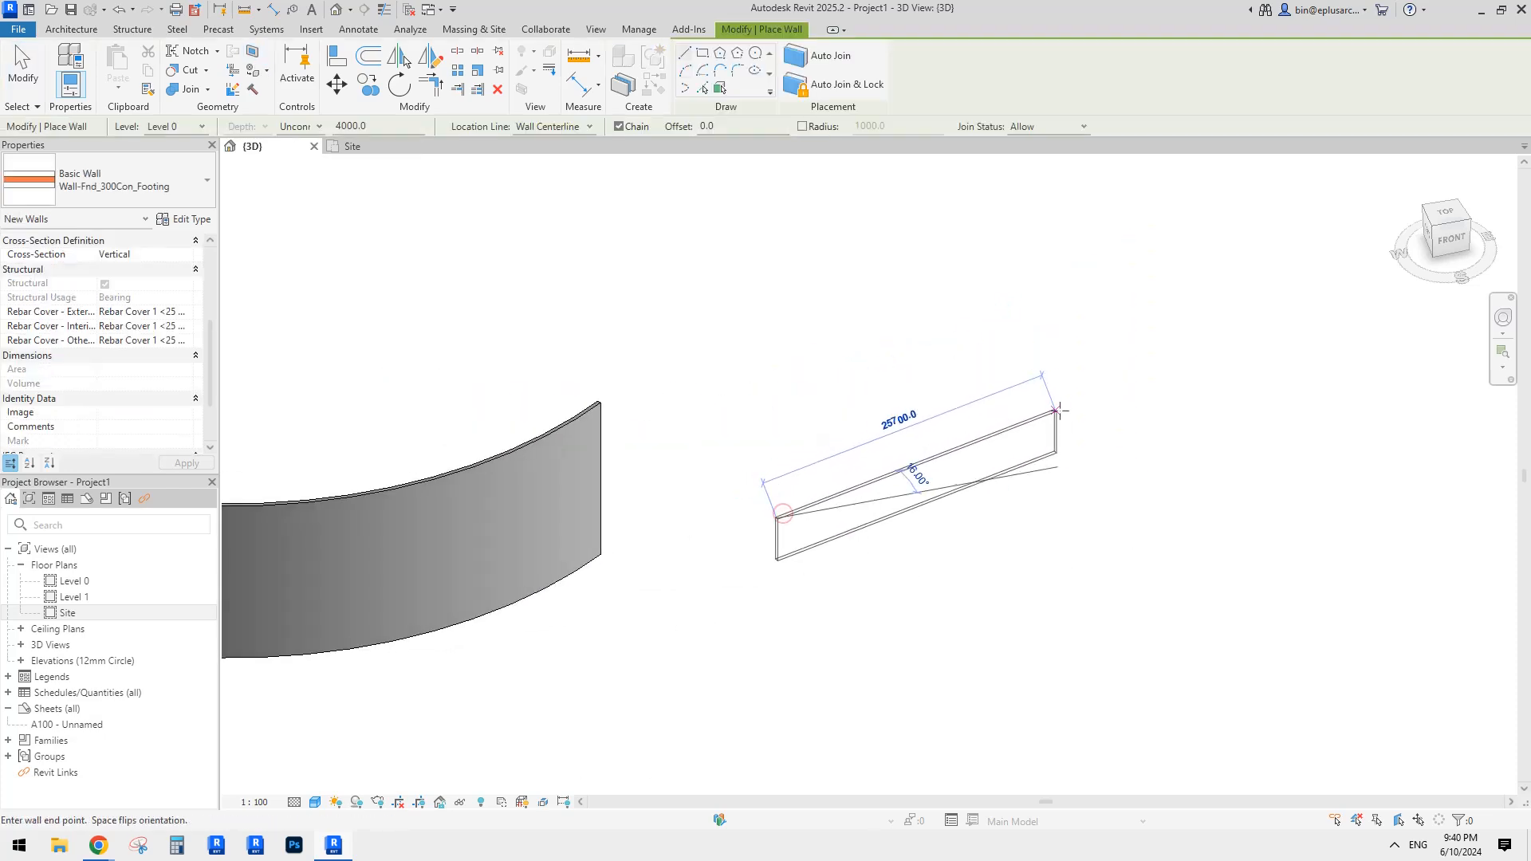
Step: Finish the straight footing wall and drag its top to make it taller
click(1085, 430)
key(Escape)
key(Escape)
click(963, 488)
drag(932, 470, 938, 369)
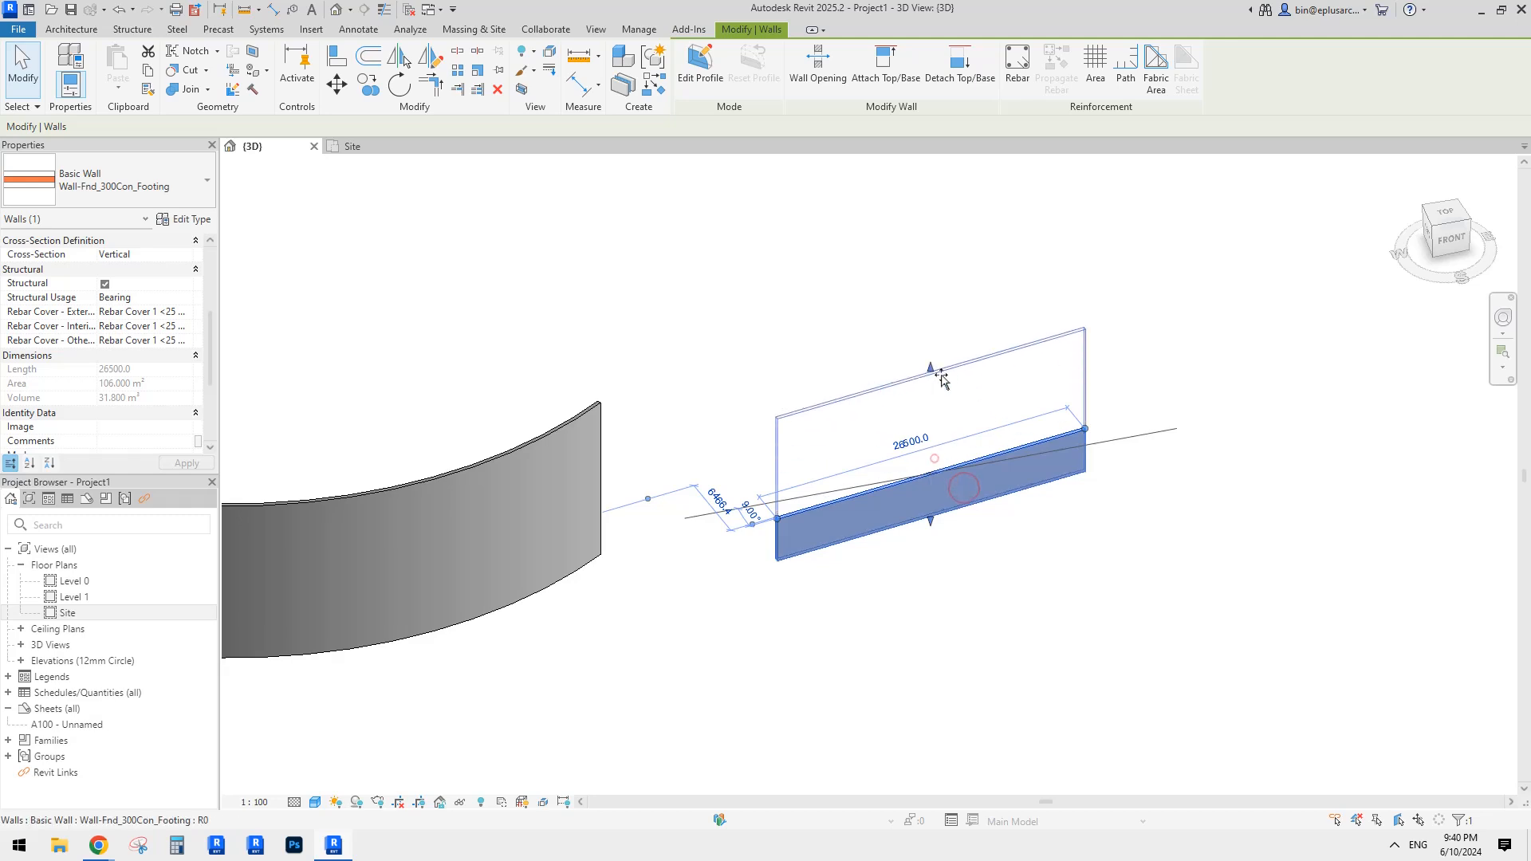
middle_drag(815, 452, 957, 431)
key(Escape)
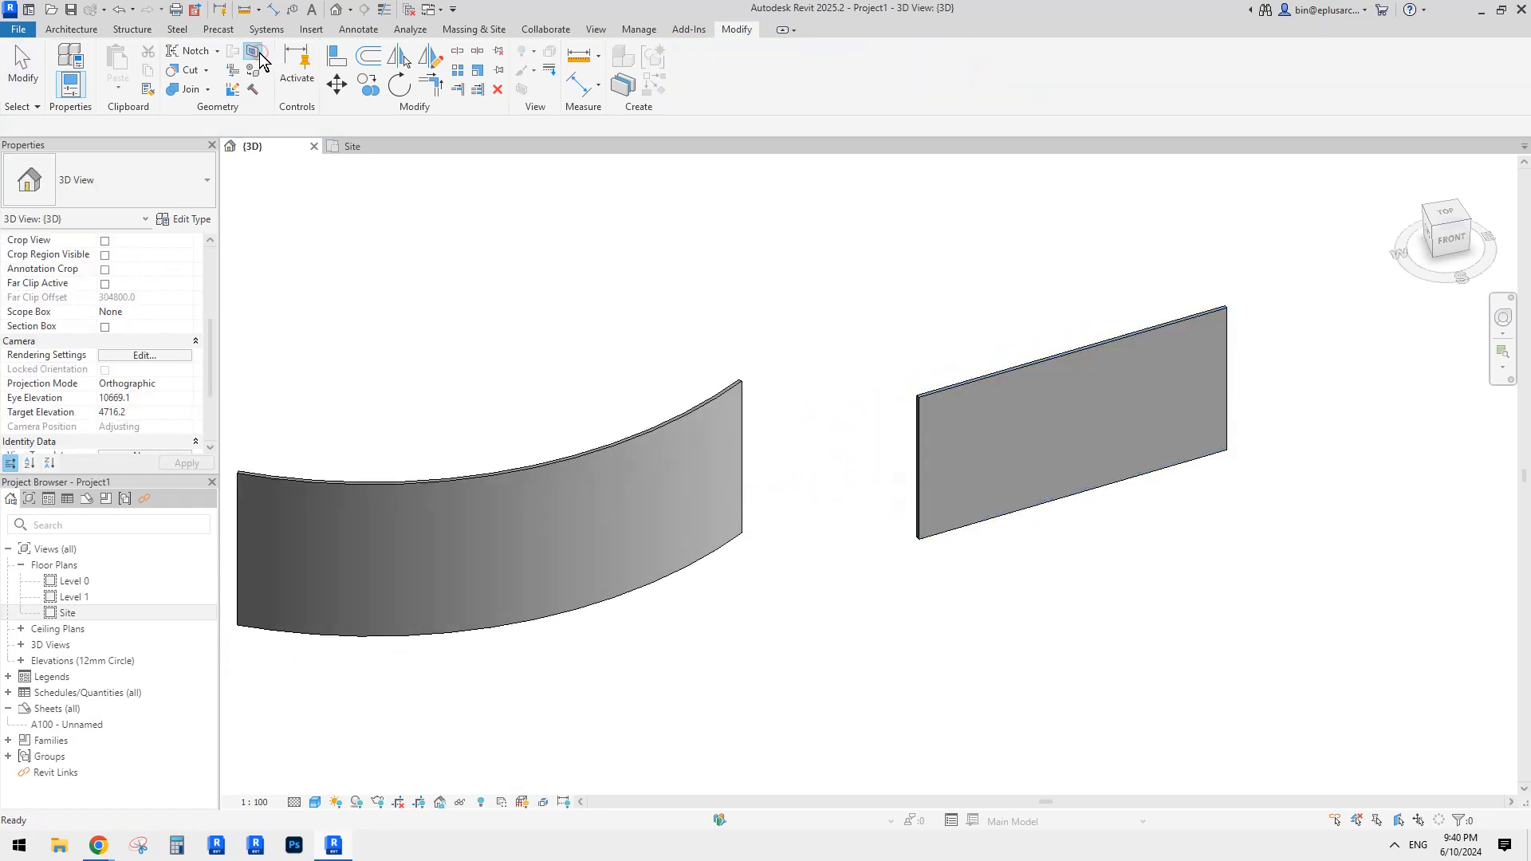
Step: Split the straight wall's face with a diagonal sketch line and attempt to finish
click(1031, 448)
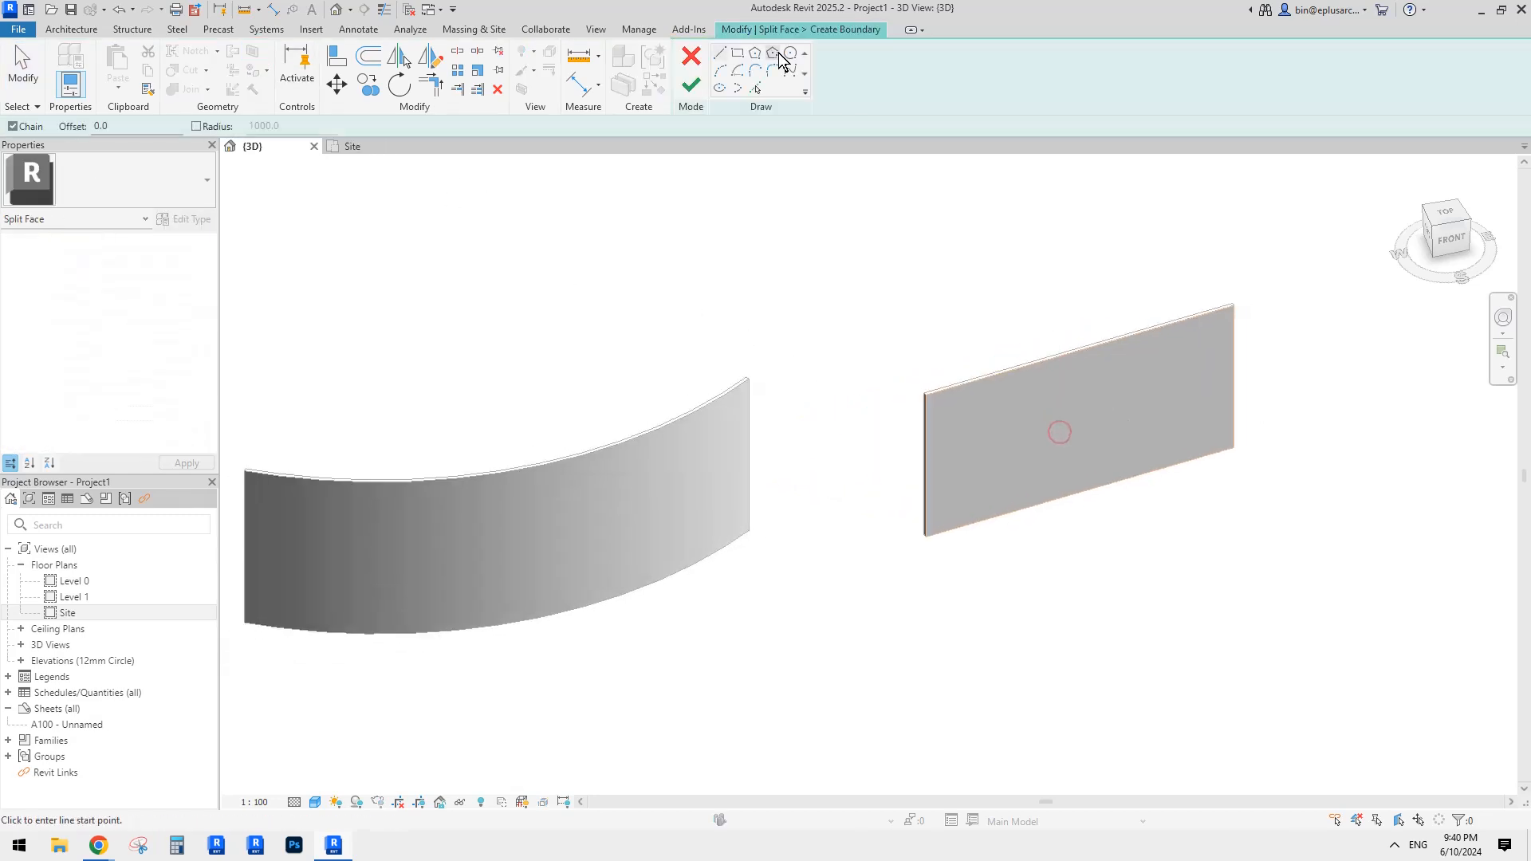
click(1086, 301)
click(1007, 583)
click(691, 84)
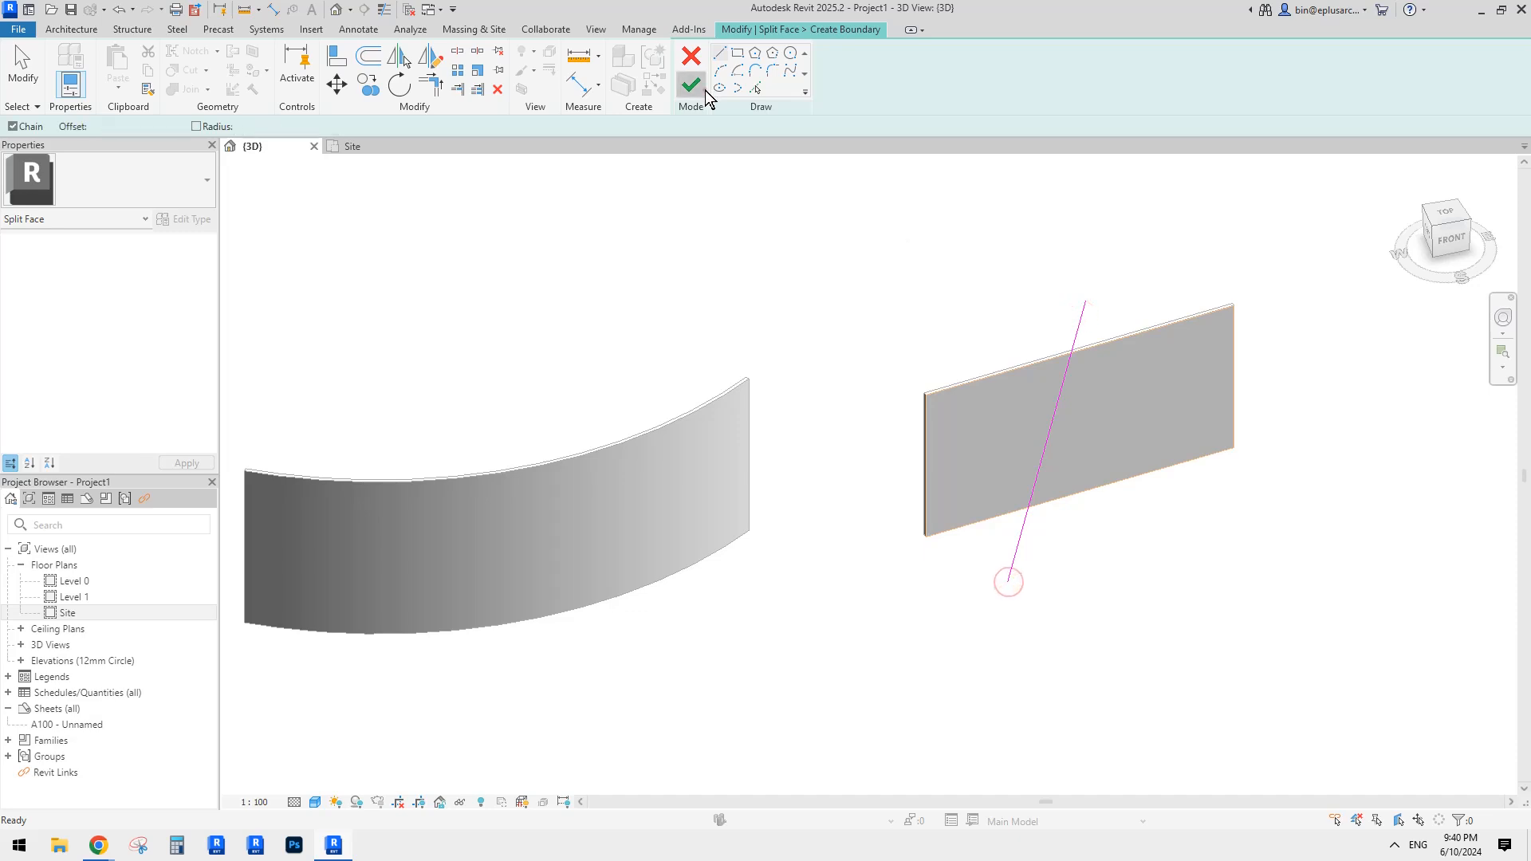
shift+middle_drag(1116, 606, 1106, 441)
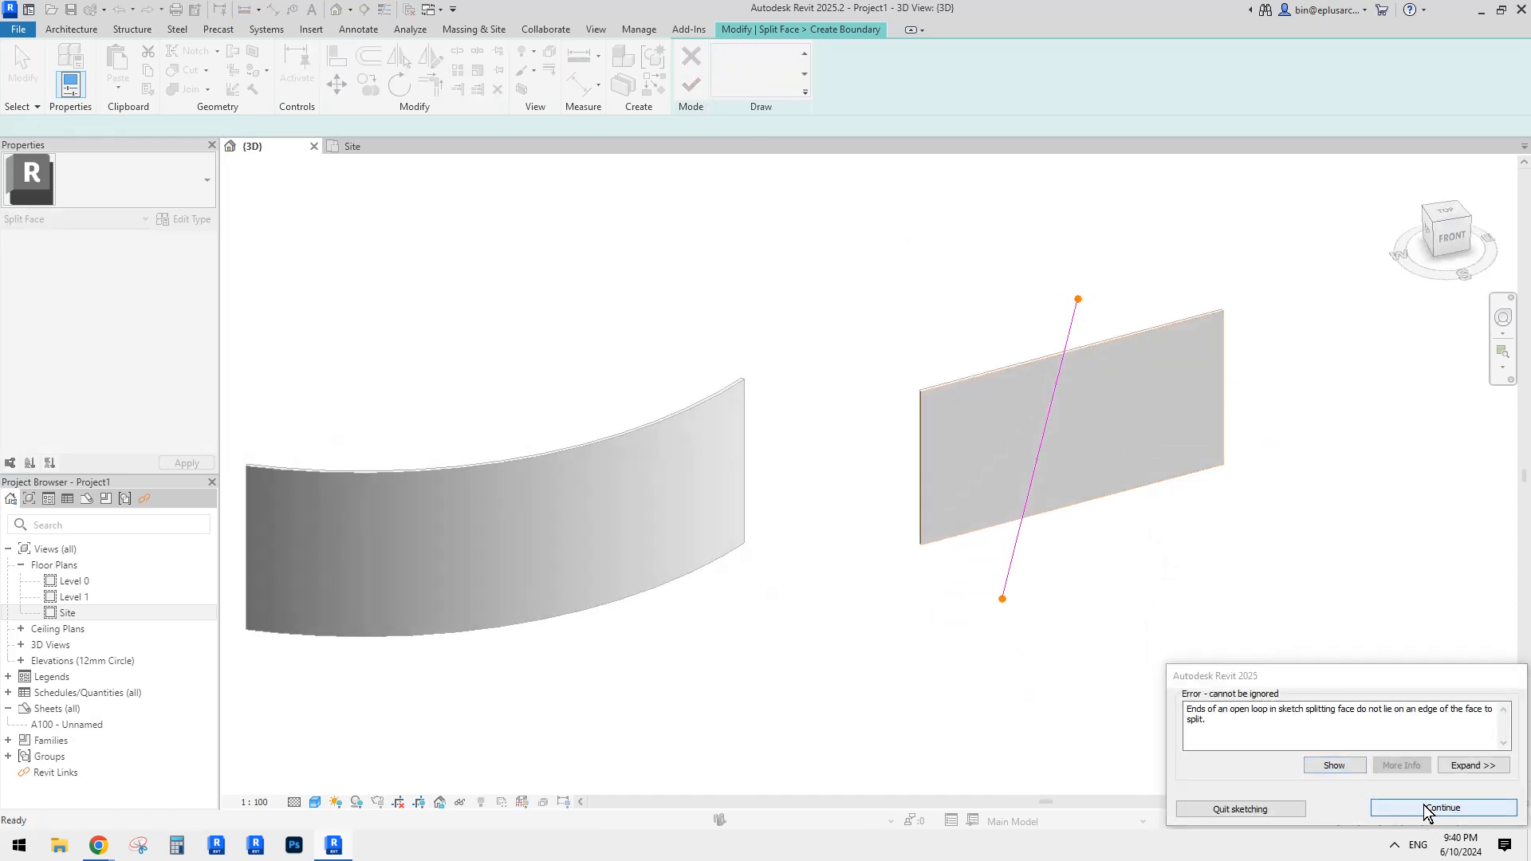
shift+middle_drag(1060, 352, 1073, 338)
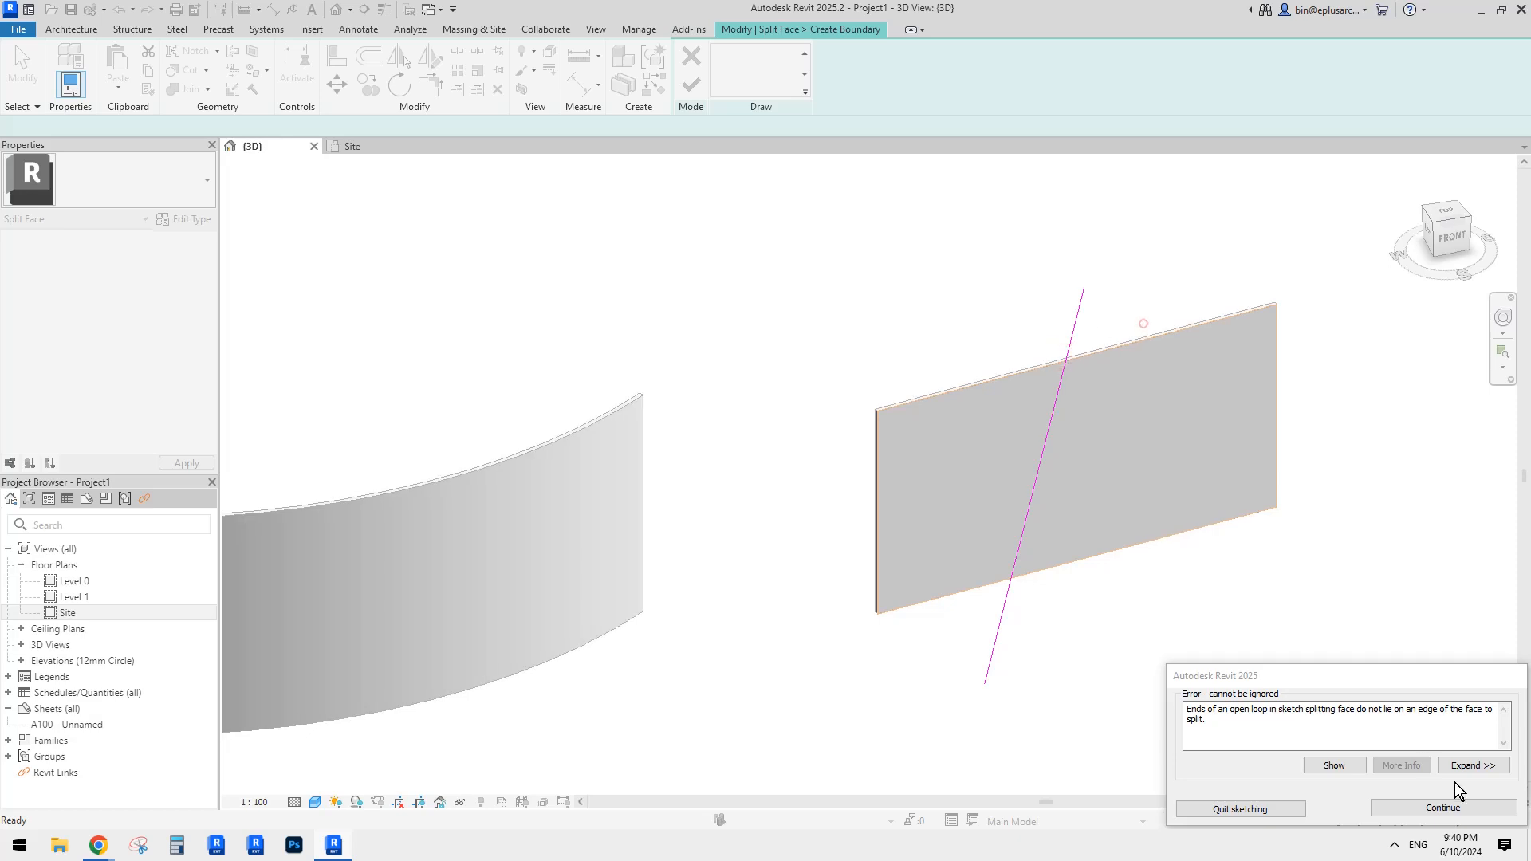
Step: Dismiss the error, snap the line's ends to the wall's top and bottom edges, and finish
click(1448, 808)
click(1104, 311)
key(Escape)
key(Escape)
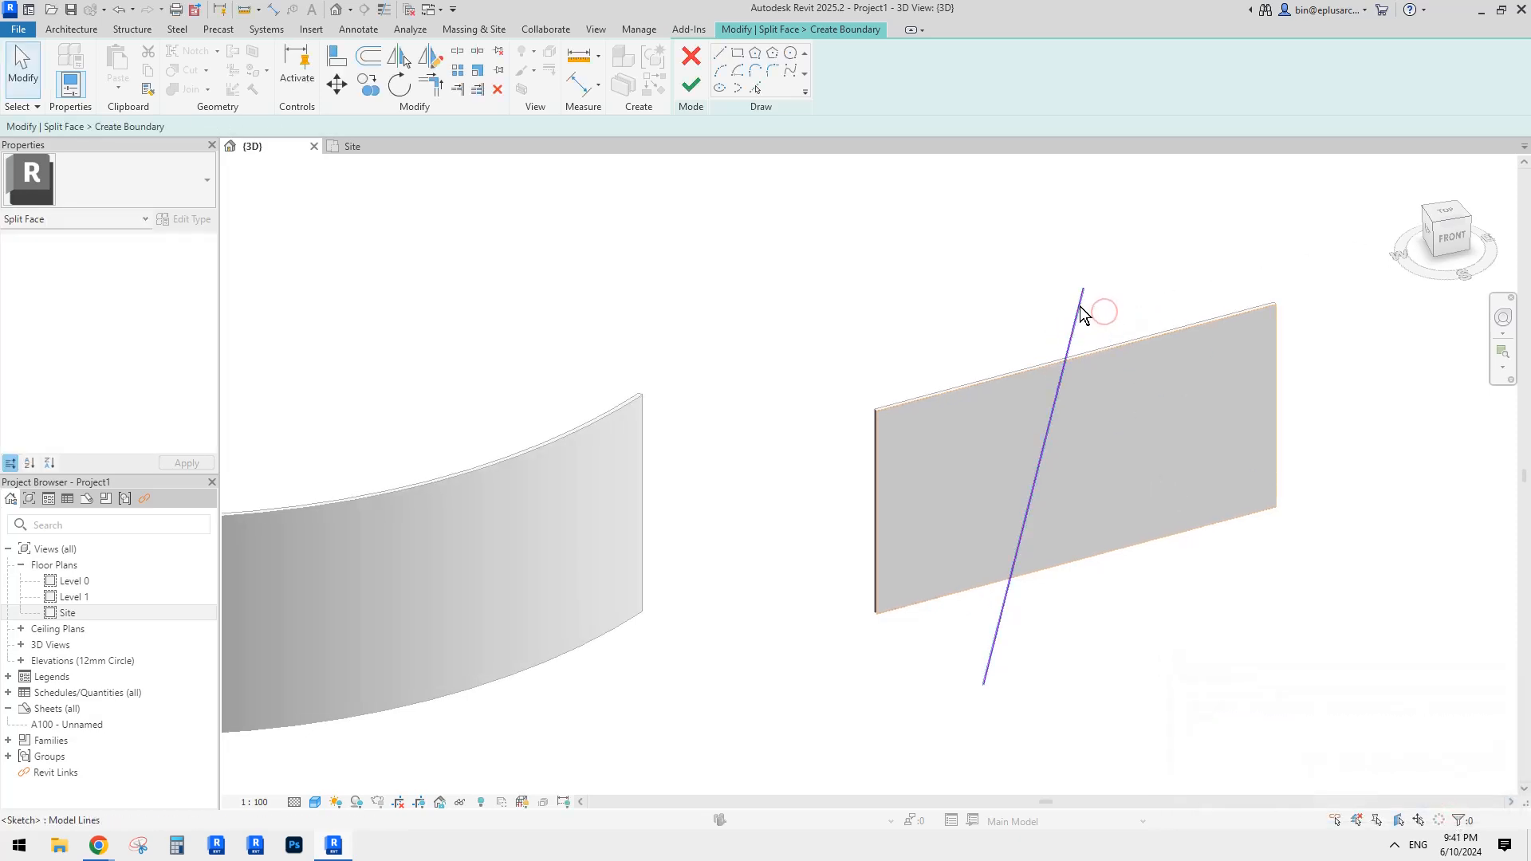
click(1078, 304)
drag(1083, 289, 1057, 363)
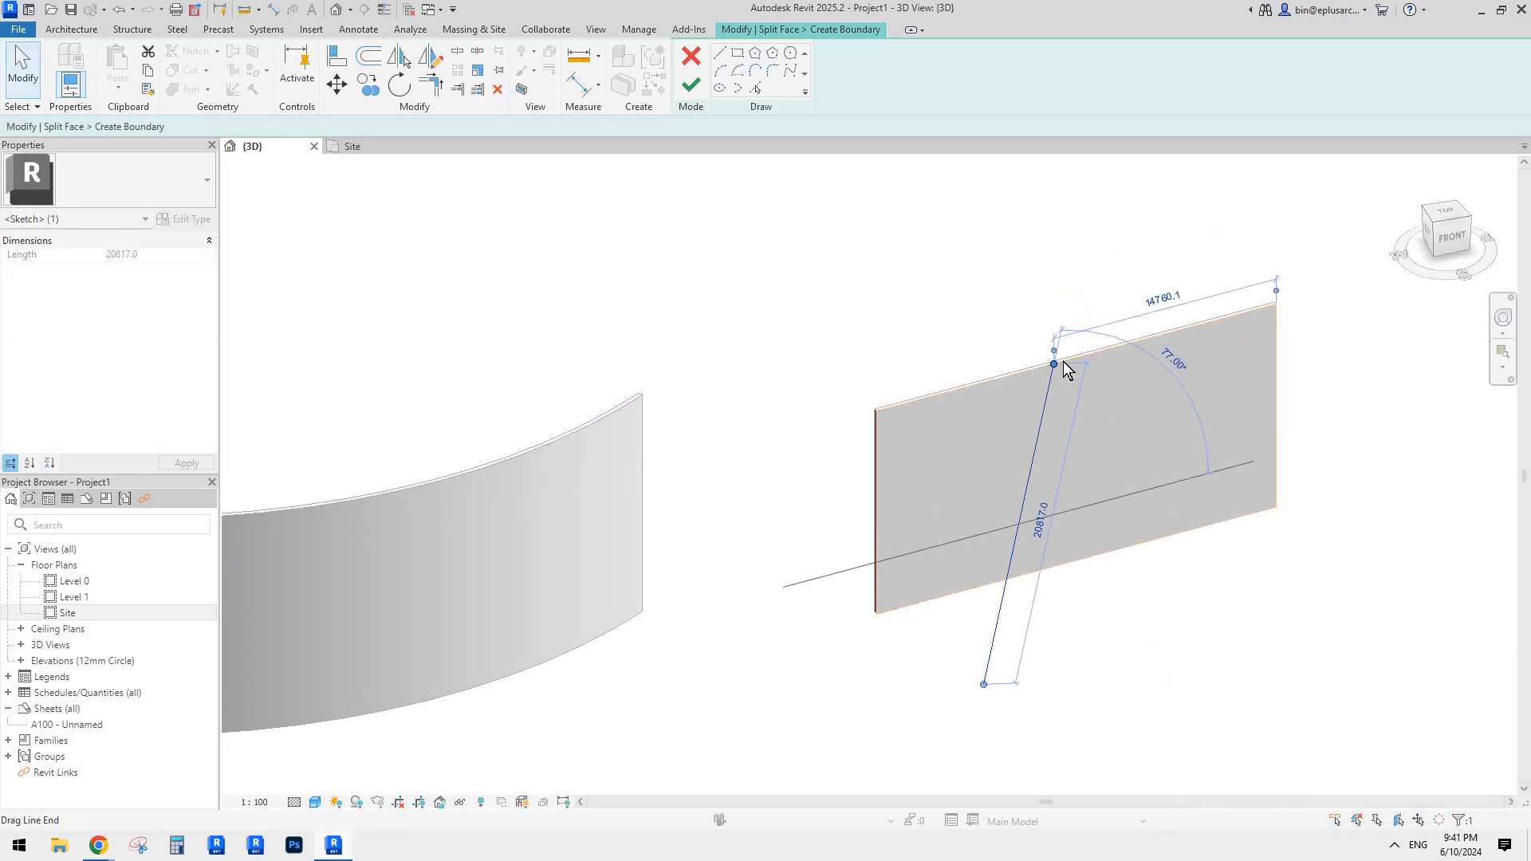
drag(989, 662, 955, 594)
click(964, 616)
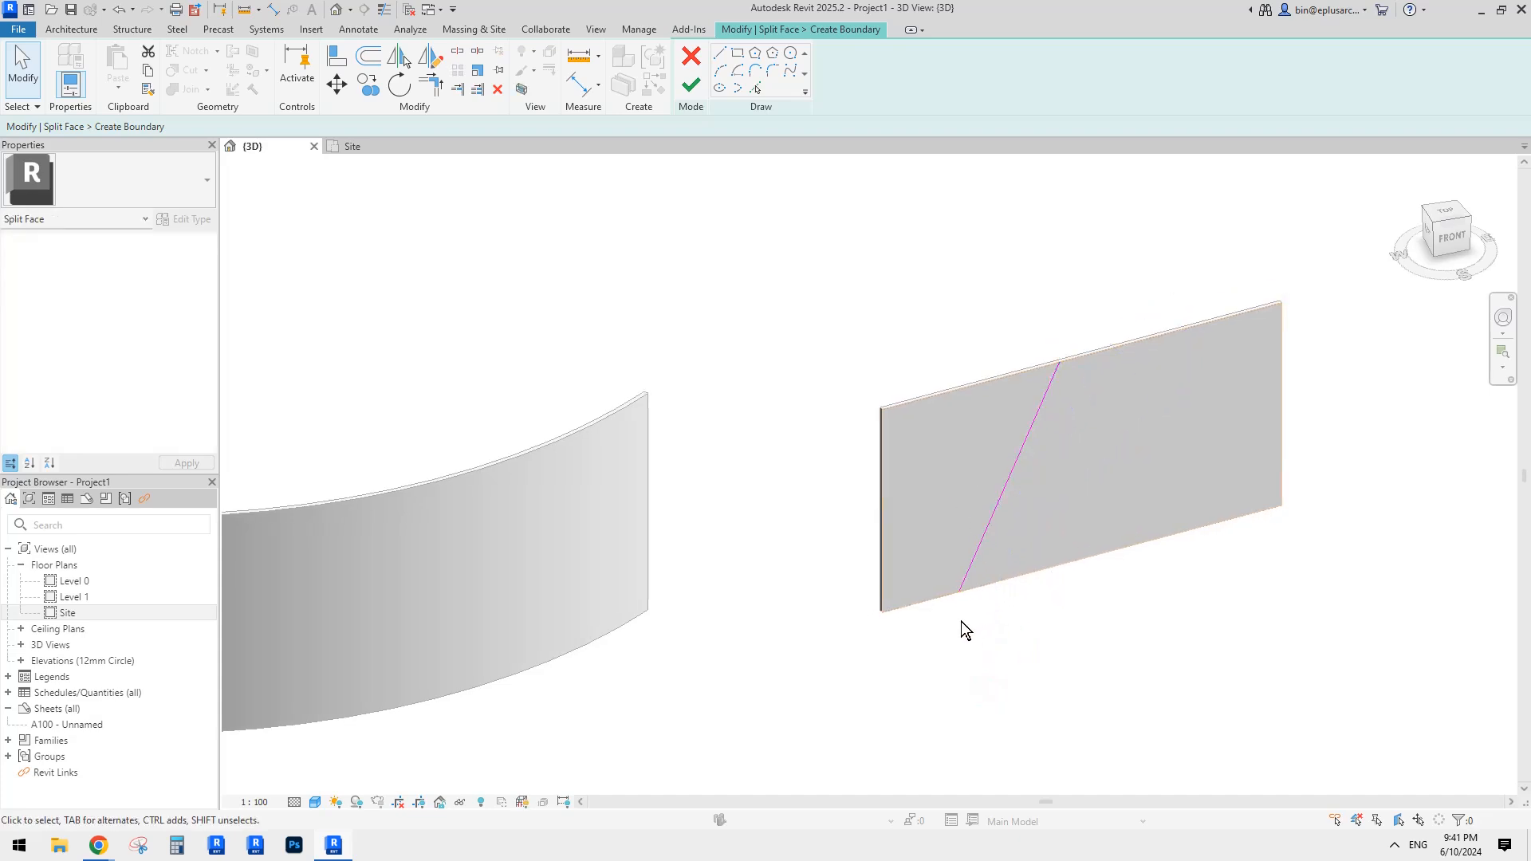
click(691, 88)
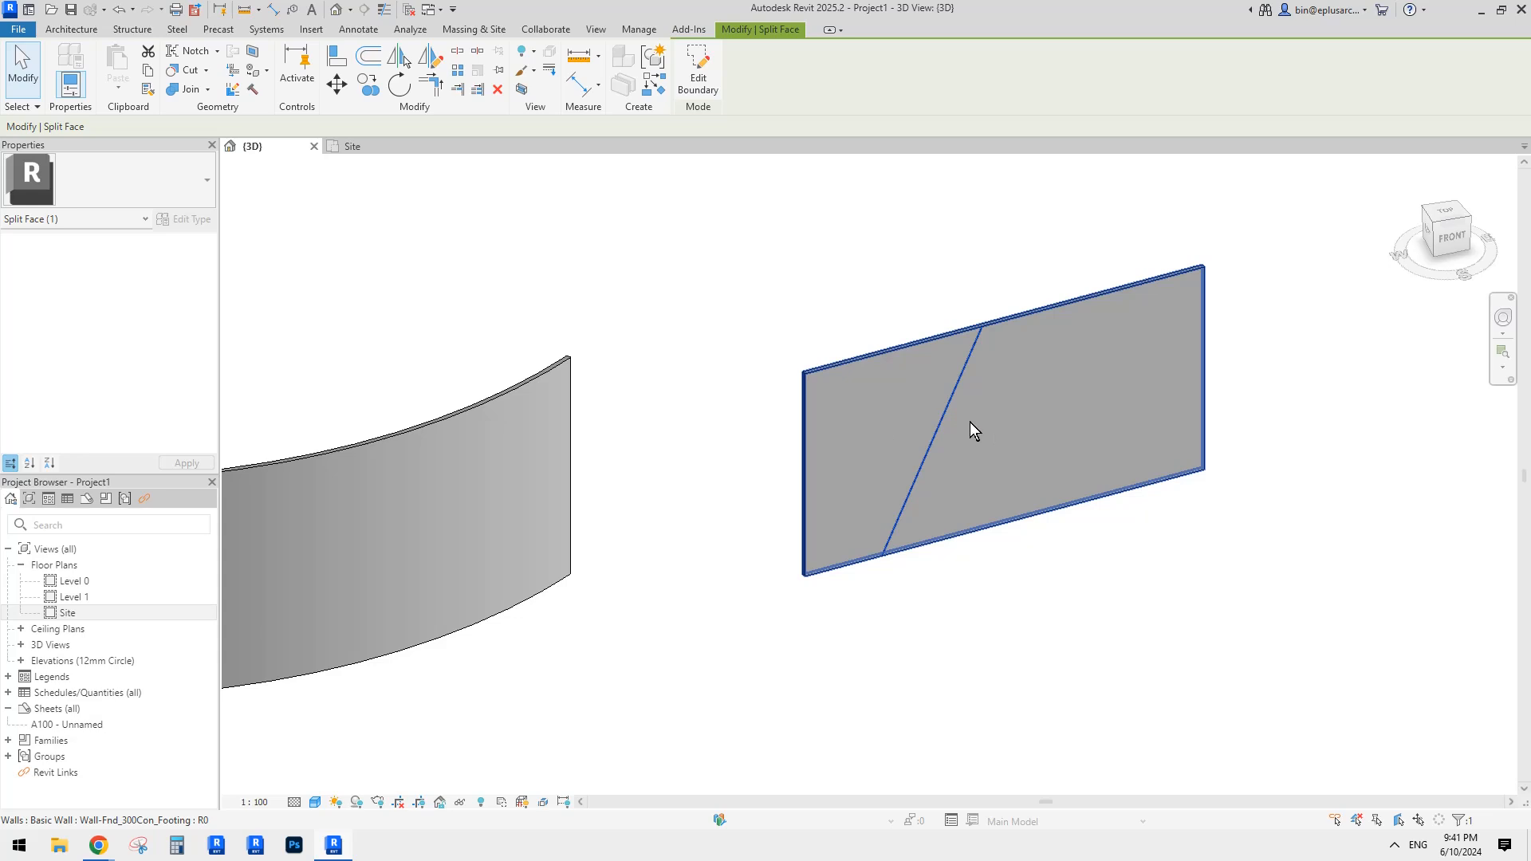
middle_drag(970, 423, 970, 435)
Step: Paint the flat wall's left region with Iron, Ductile
click(255, 74)
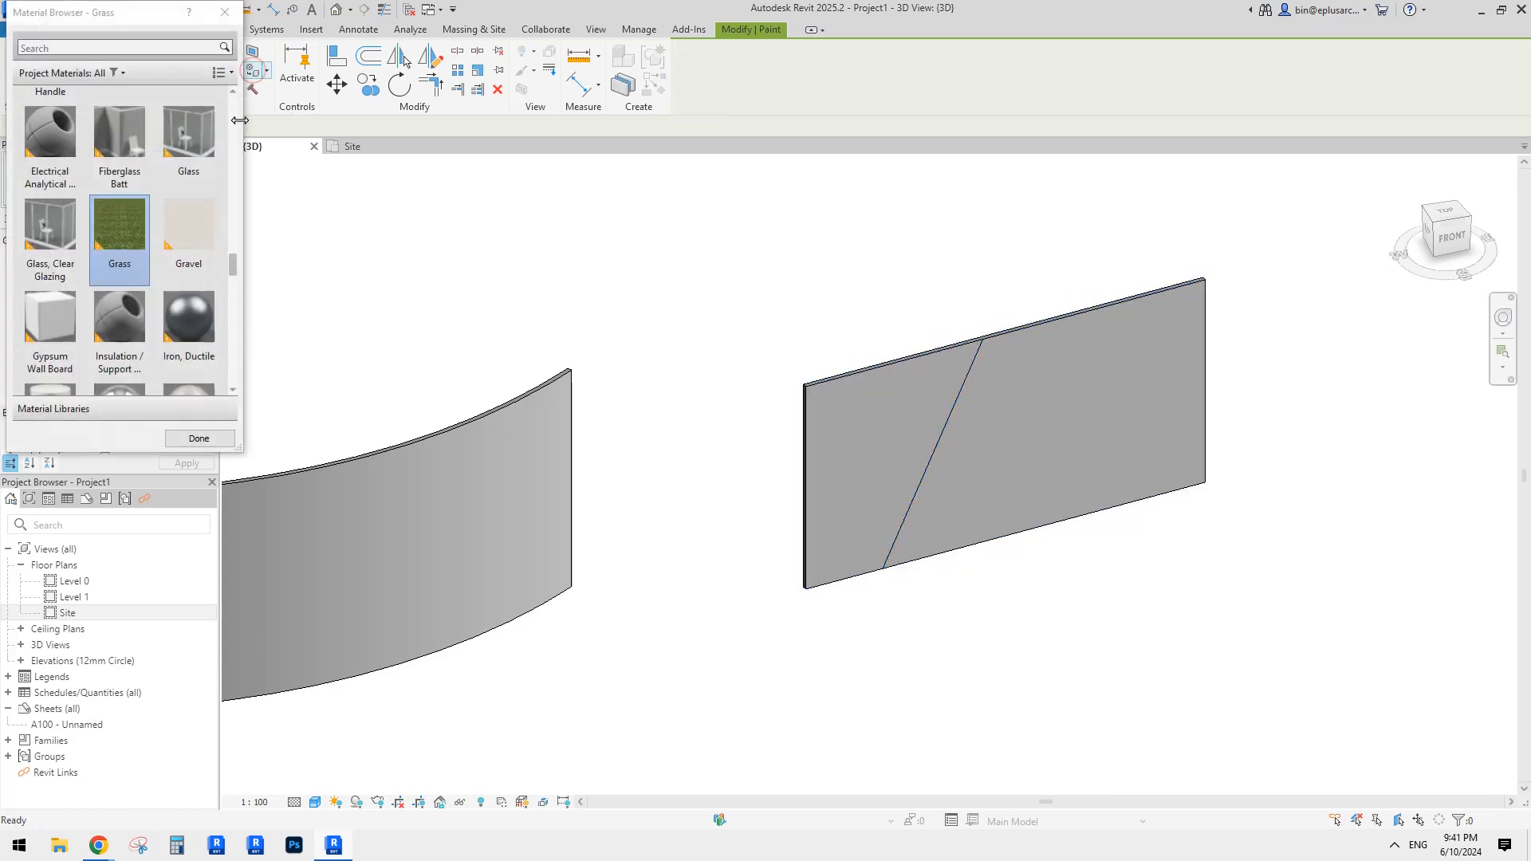
click(184, 319)
click(877, 479)
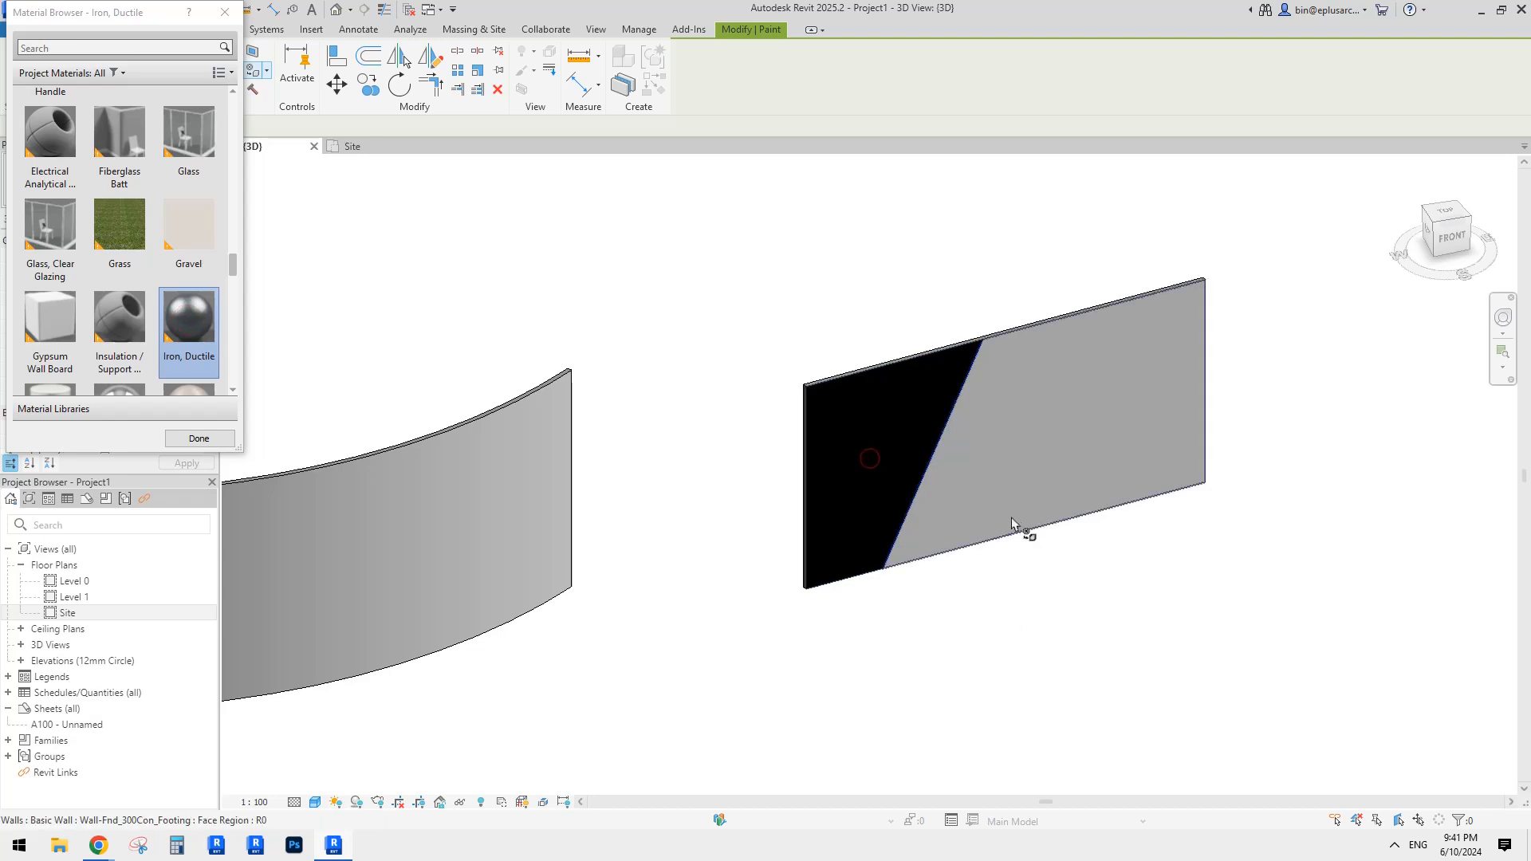
key(Escape)
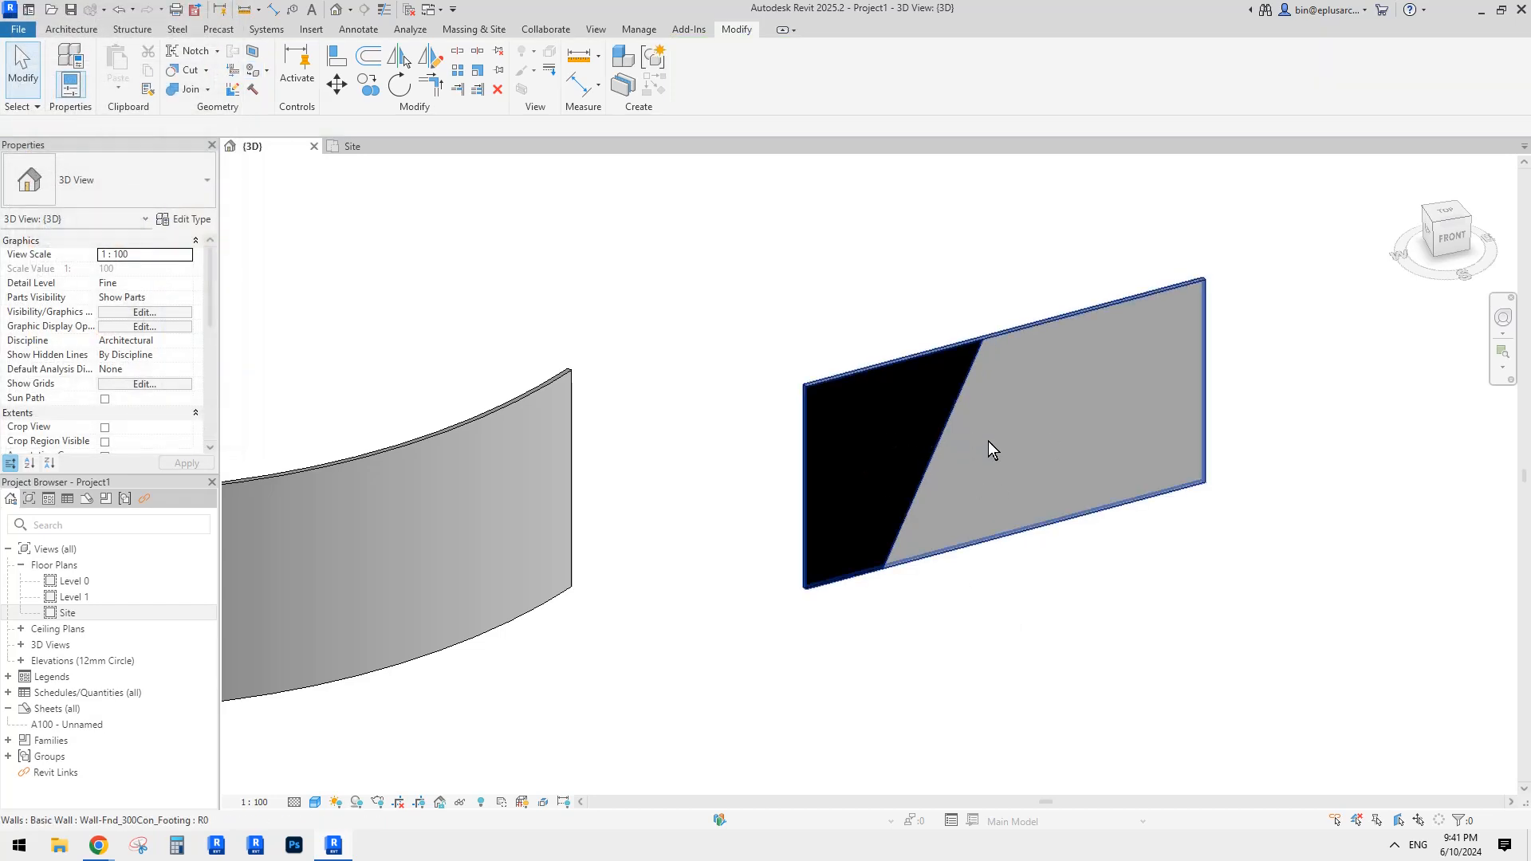
Step: Select the curved wall, start Split Face and cancel it, then return to the flat wall
scroll(732, 523, down, 2)
middle_drag(732, 523, 1101, 438)
scroll(667, 493, up, 3)
click(712, 483)
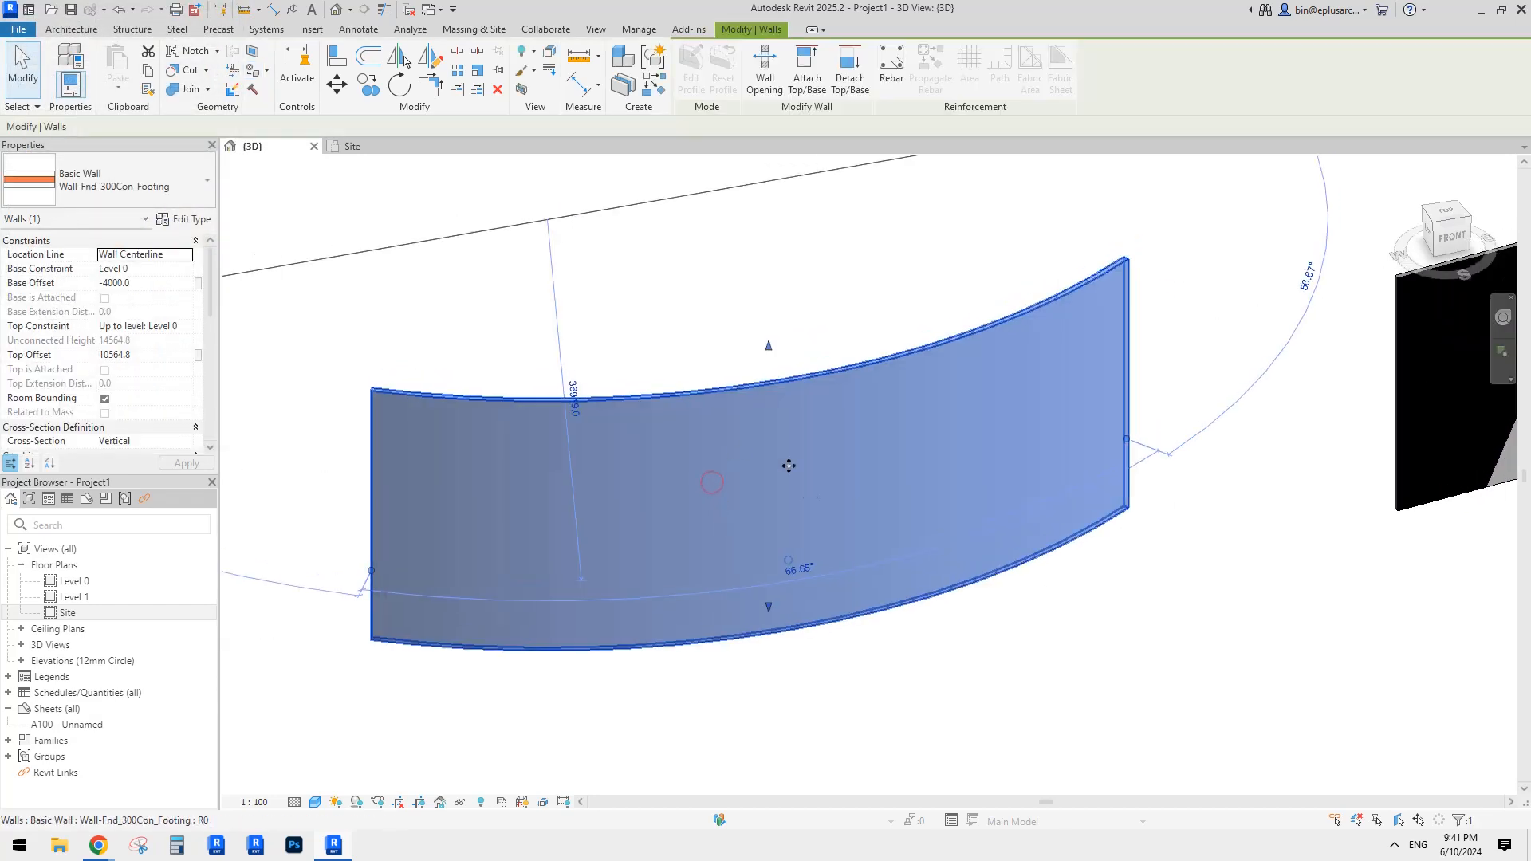
click(485, 228)
click(253, 51)
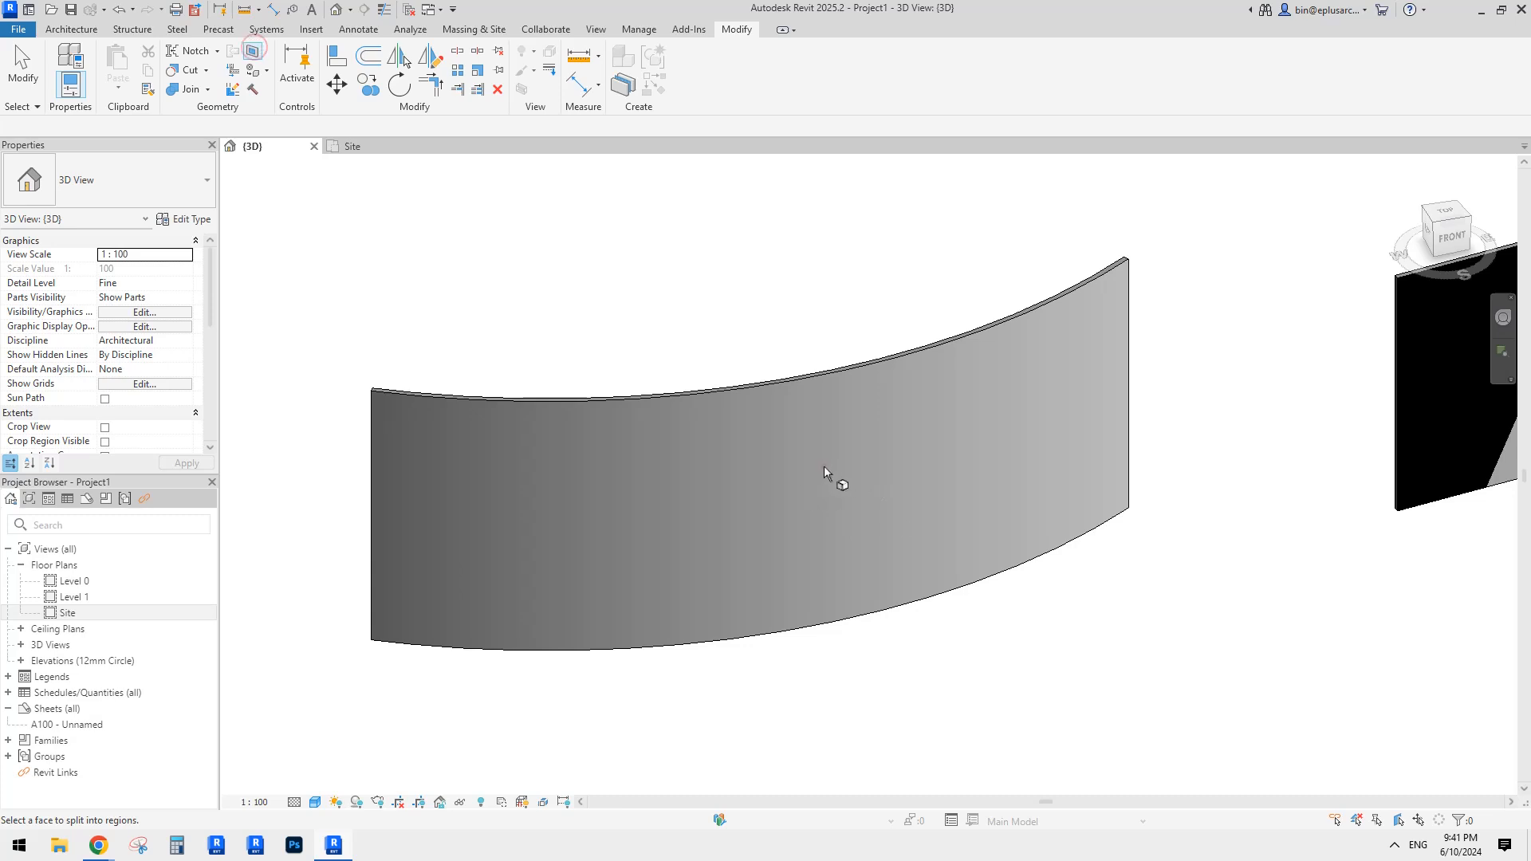
key(Escape)
middle_drag(819, 467, 789, 462)
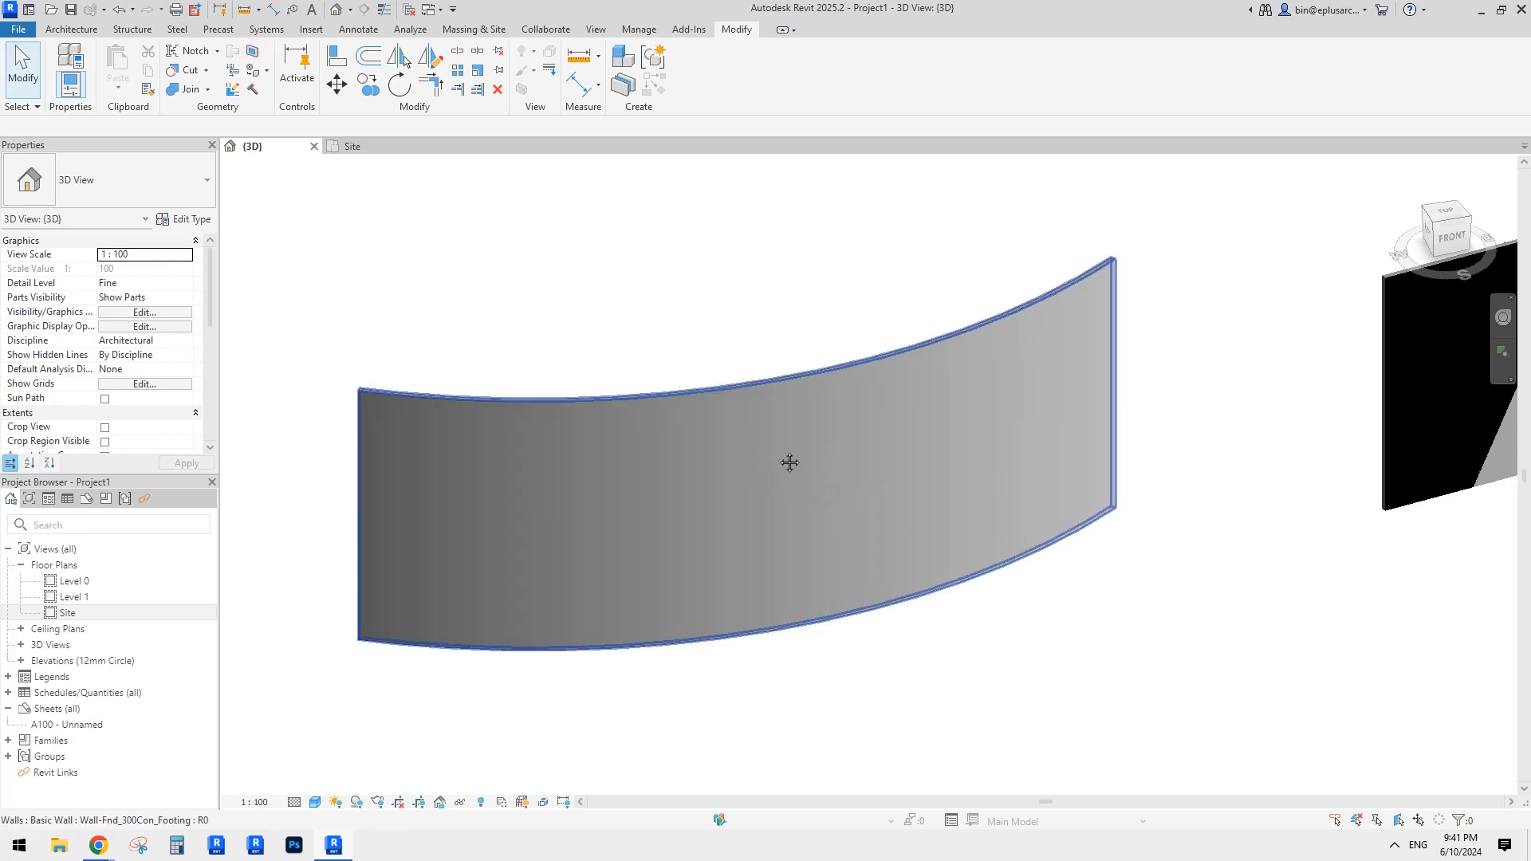
mouse_move(781, 408)
shift+middle_down()
mouse_move(783, 429)
mouse_move(805, 418)
mouse_move(792, 427)
shift+middle_up()
scroll(793, 427, down, 1)
middle_drag(1170, 429, 869, 457)
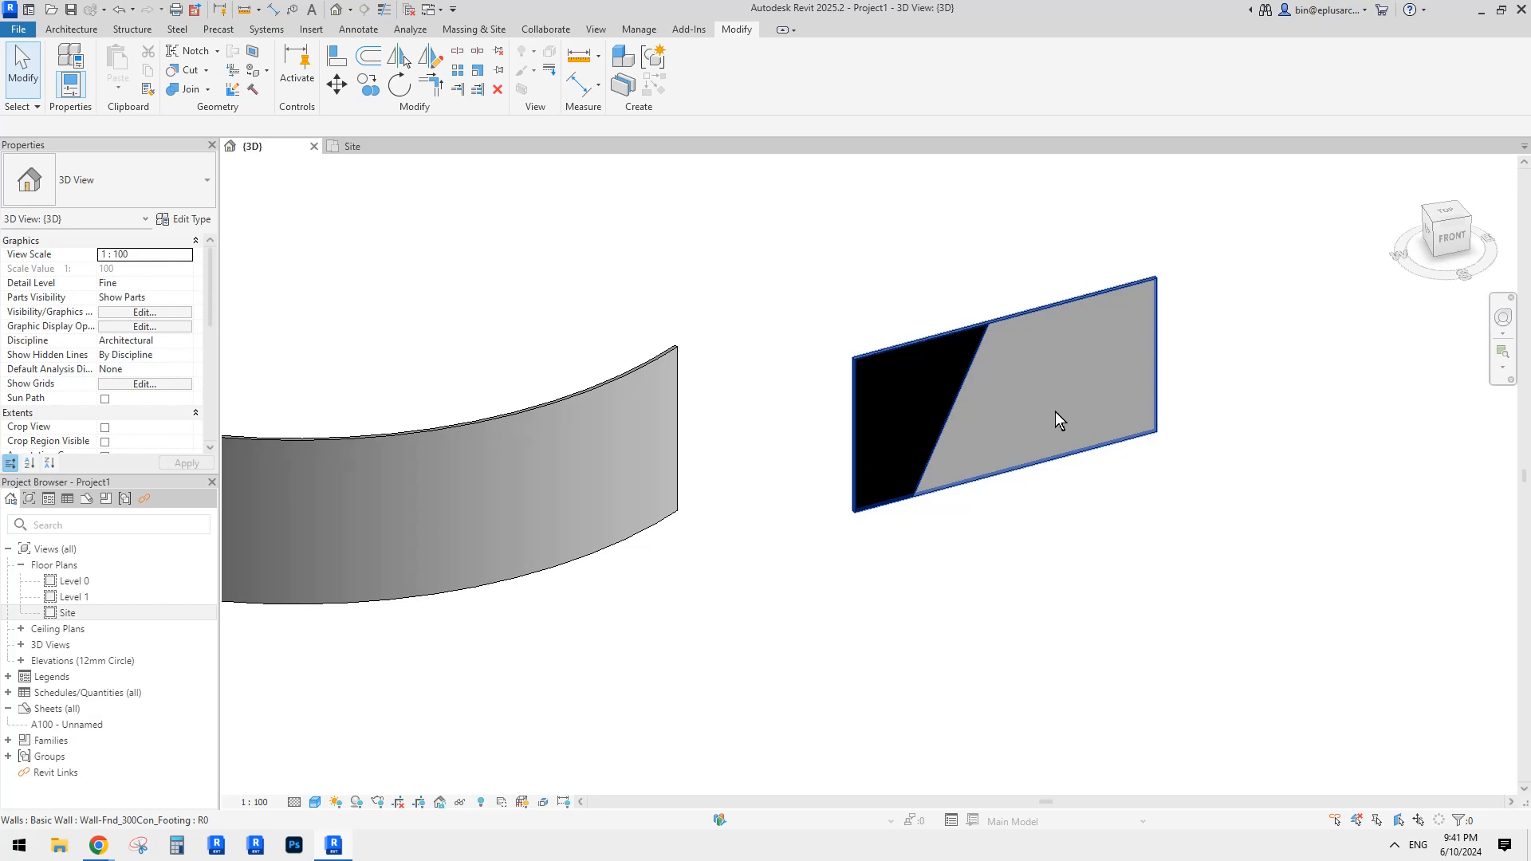
middle_drag(1055, 412, 854, 401)
Step: Copy the split flat wall to the right with CO
click(902, 380)
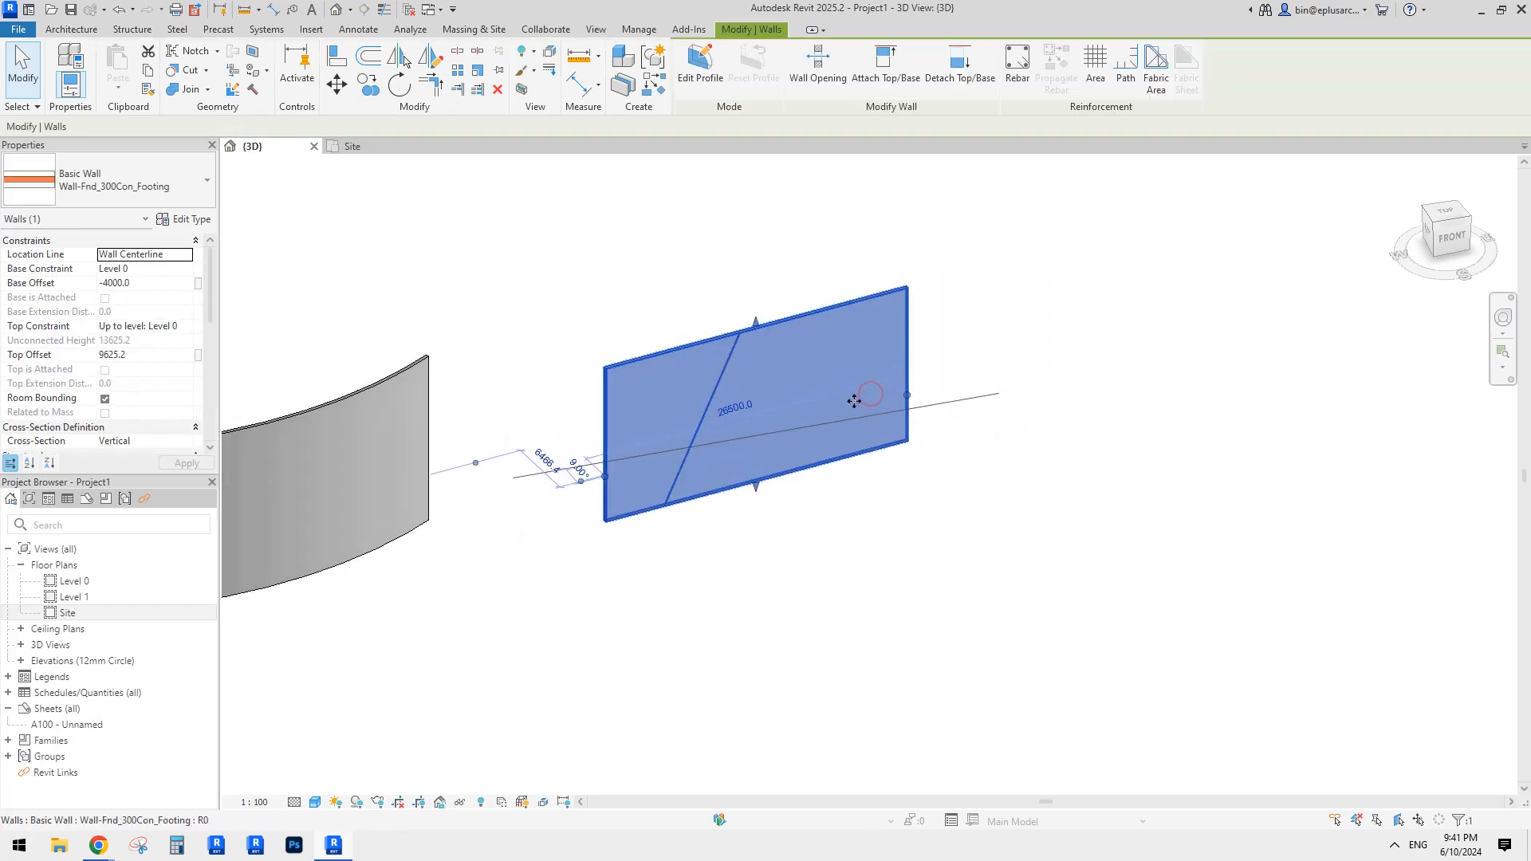
key(c)
key(o)
click(886, 413)
click(1278, 413)
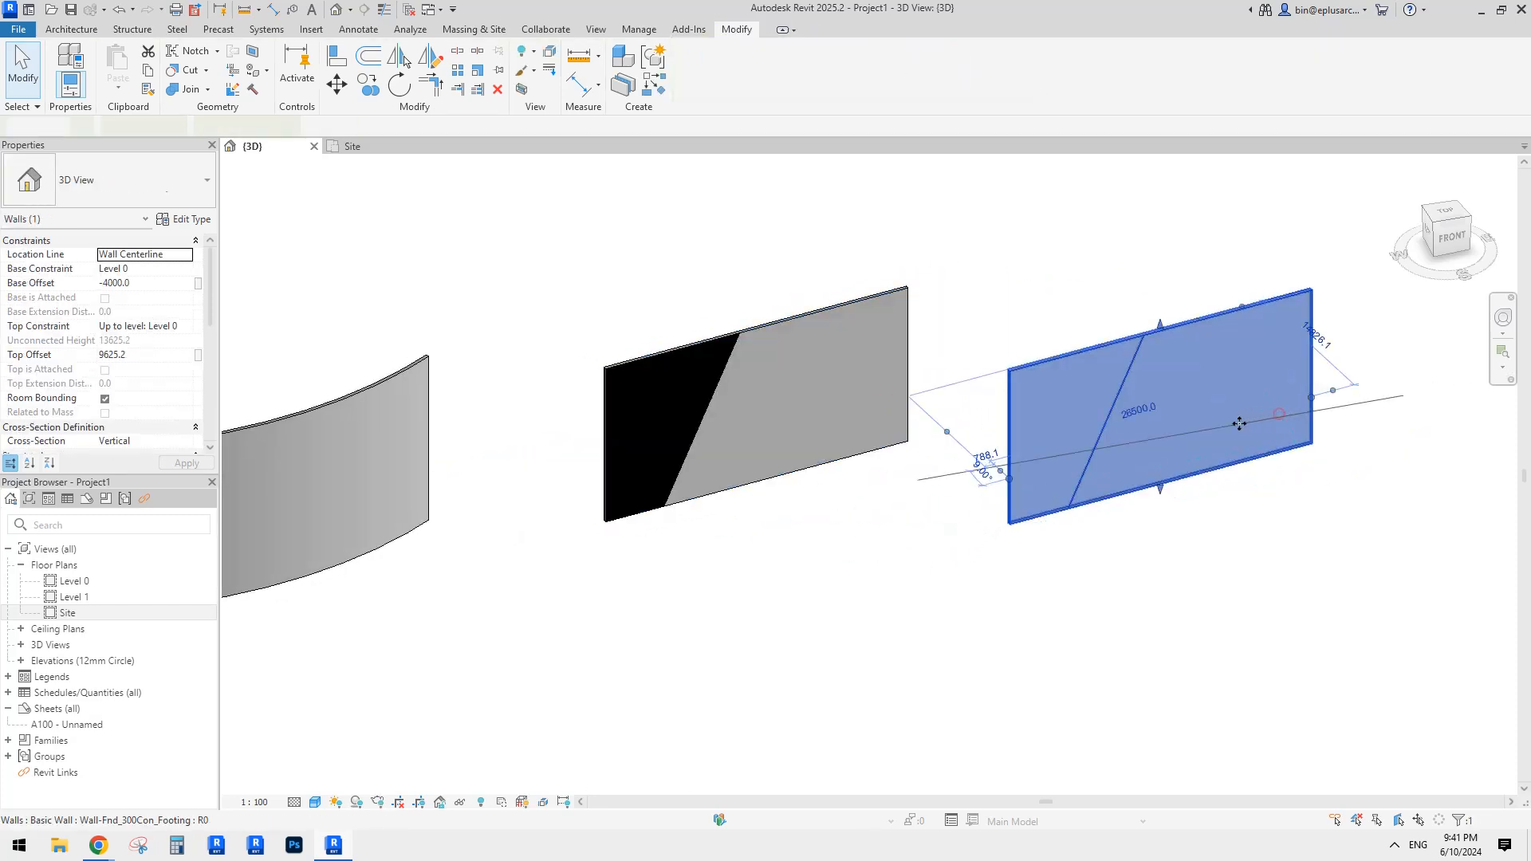
key(Escape)
Step: Delete the split face region from the copy, leaving it plain grey, and reselect it
click(1124, 387)
key(Delete)
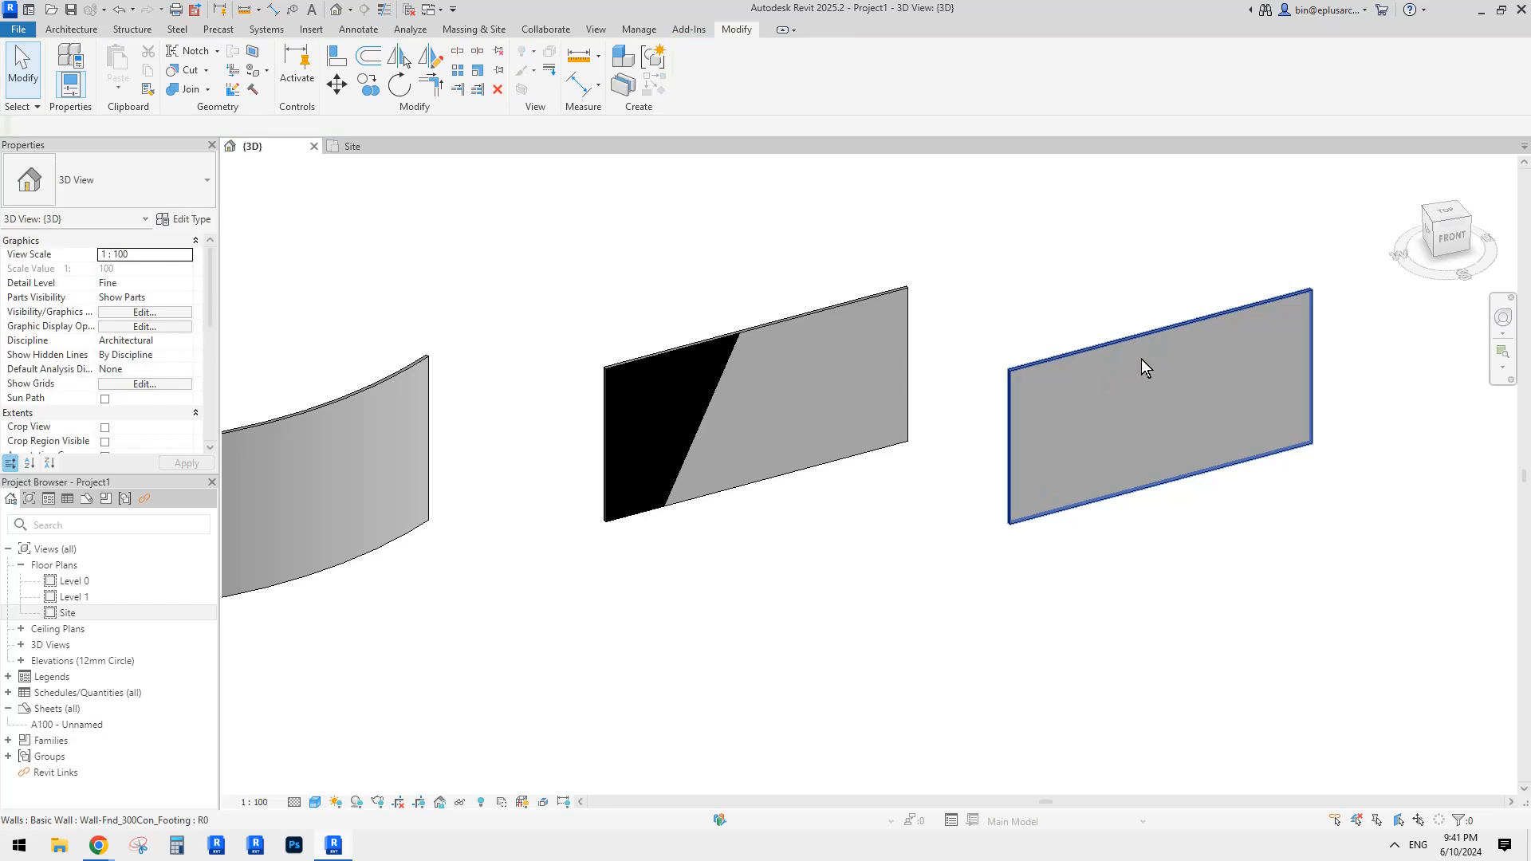
middle_drag(1137, 380, 1096, 384)
scroll(1097, 385, up, 2)
click(1116, 400)
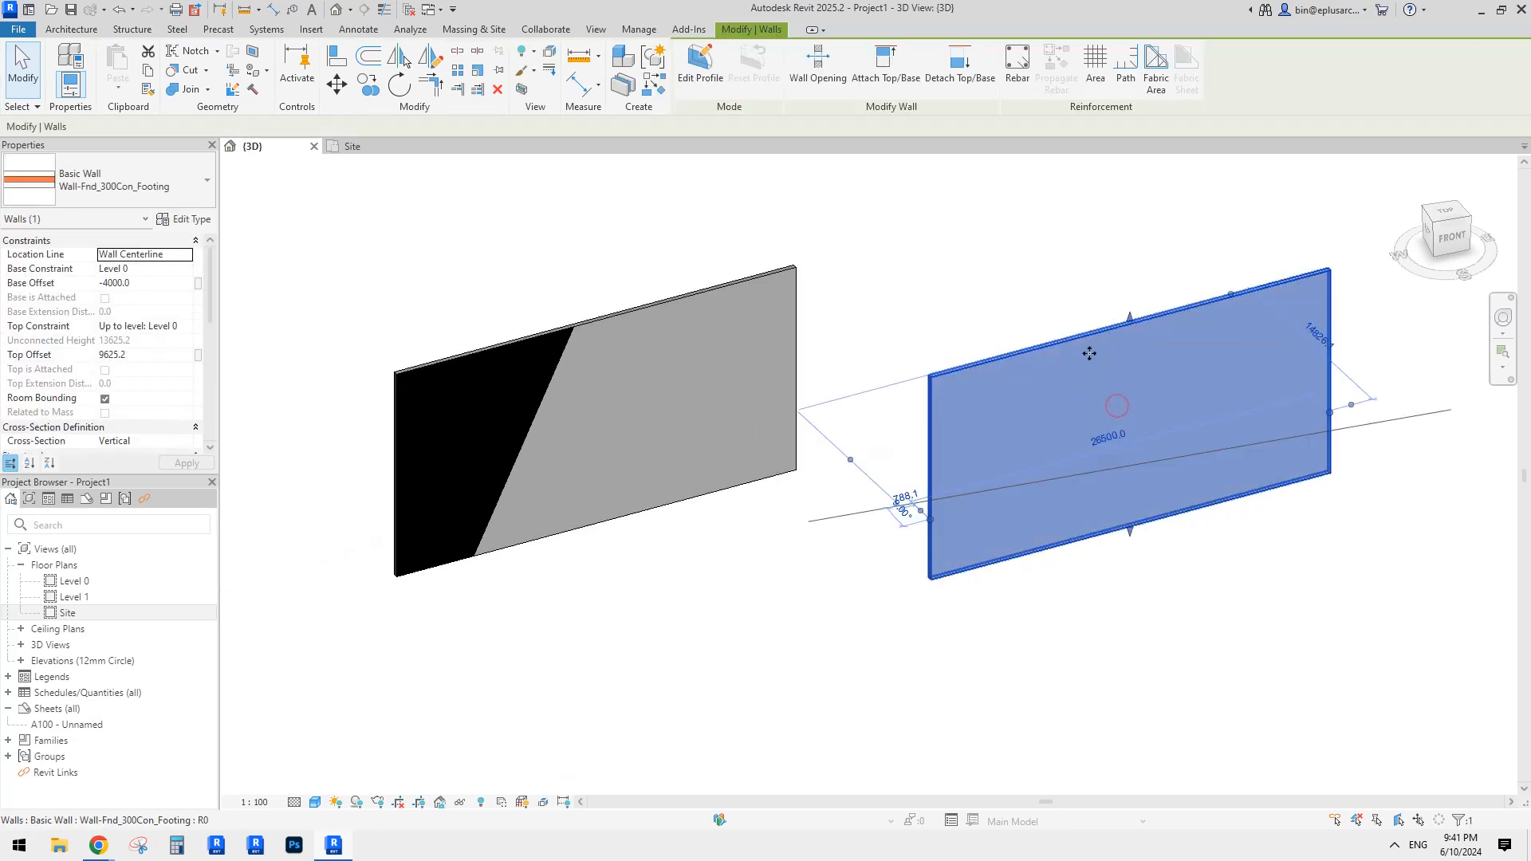
key(Escape)
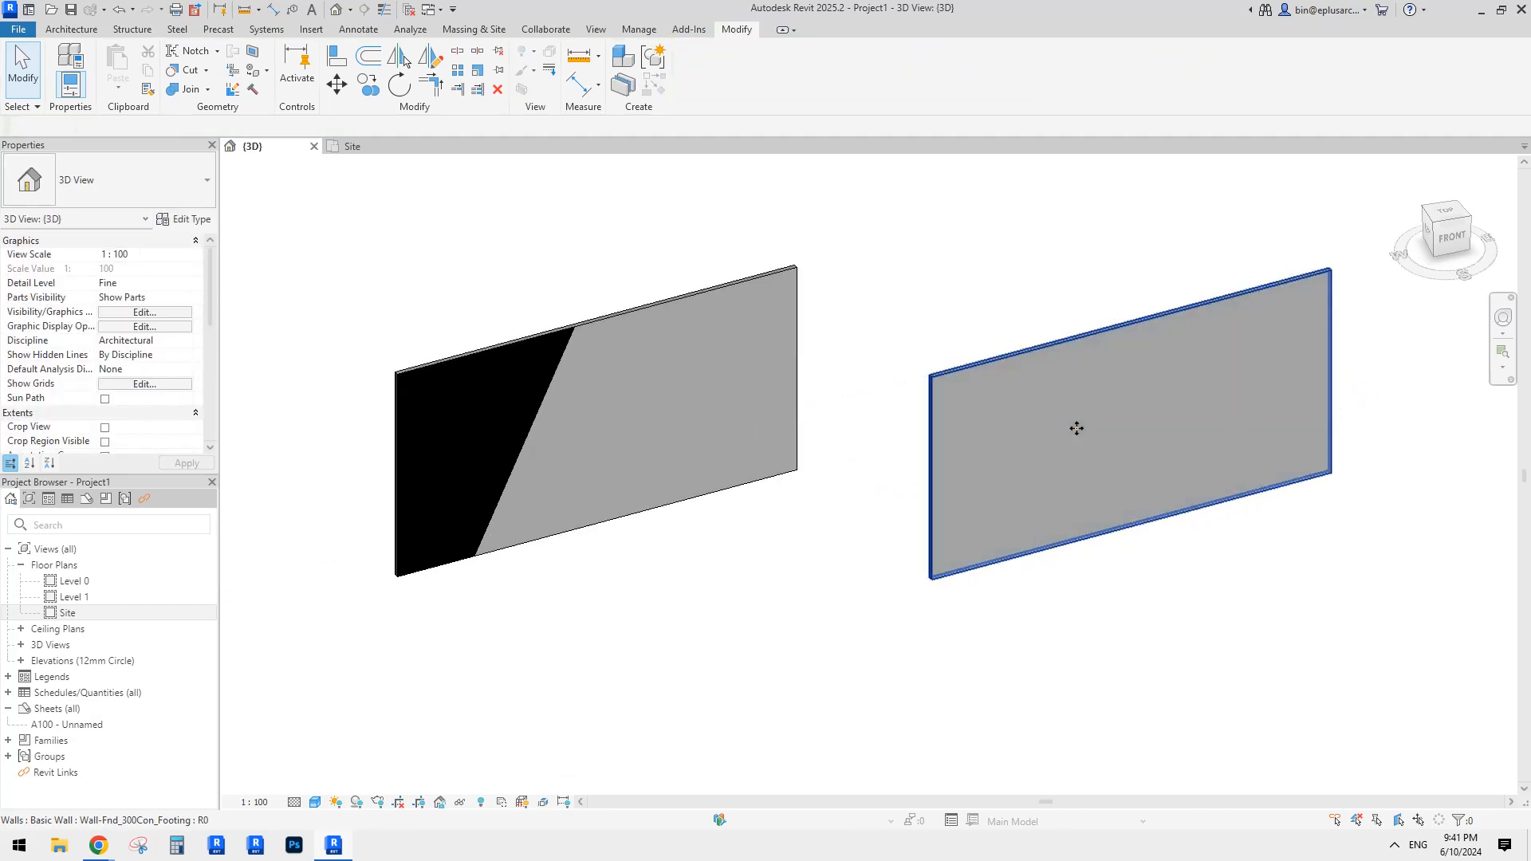
click(1112, 405)
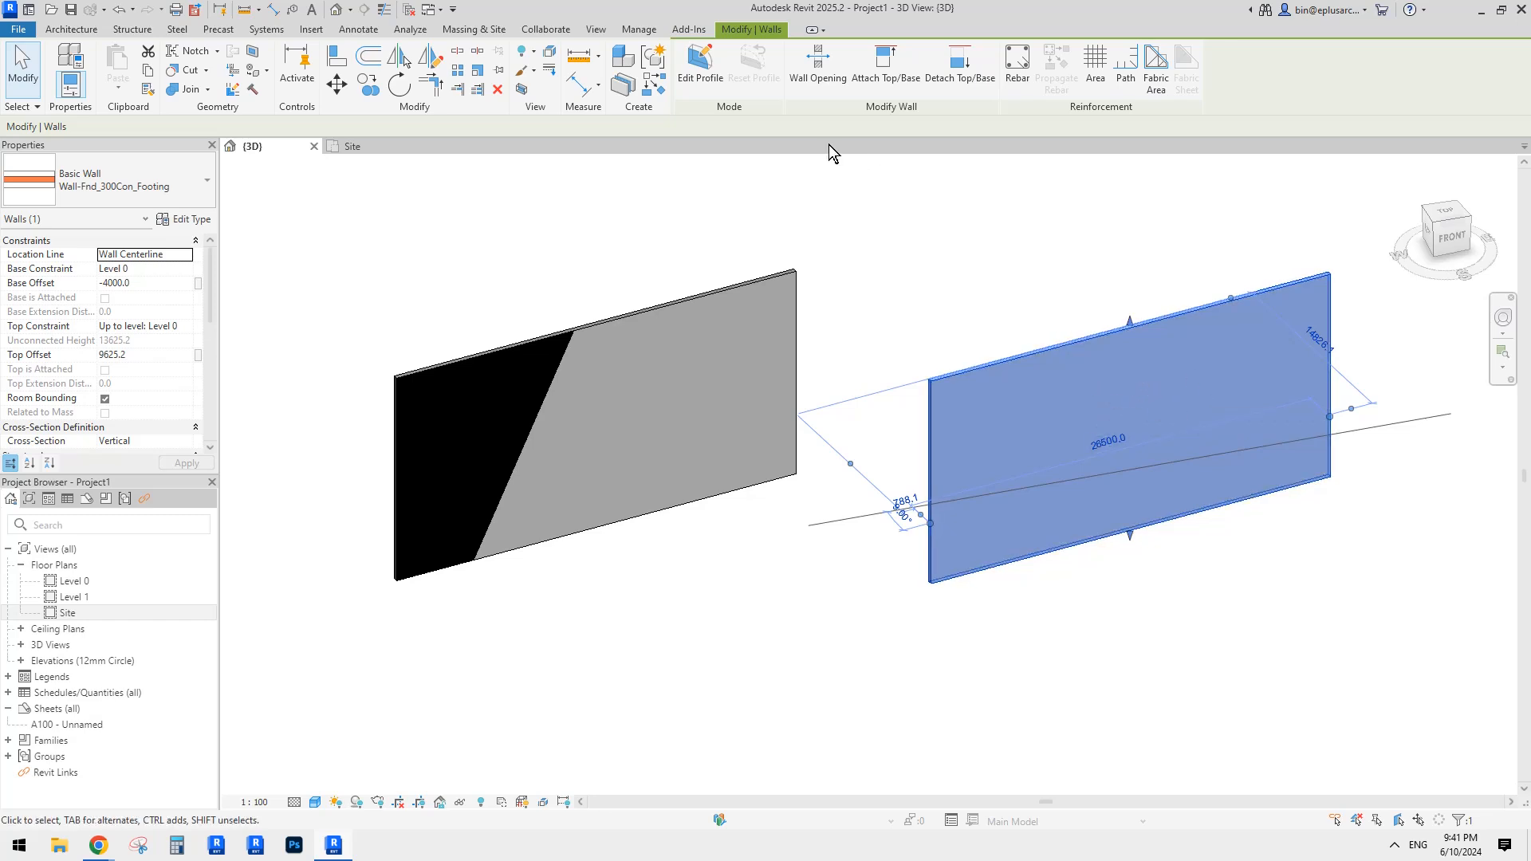
Step: In the wall profile, sketch a start-end-radius arc across the face and a short line at the right edge
click(700, 80)
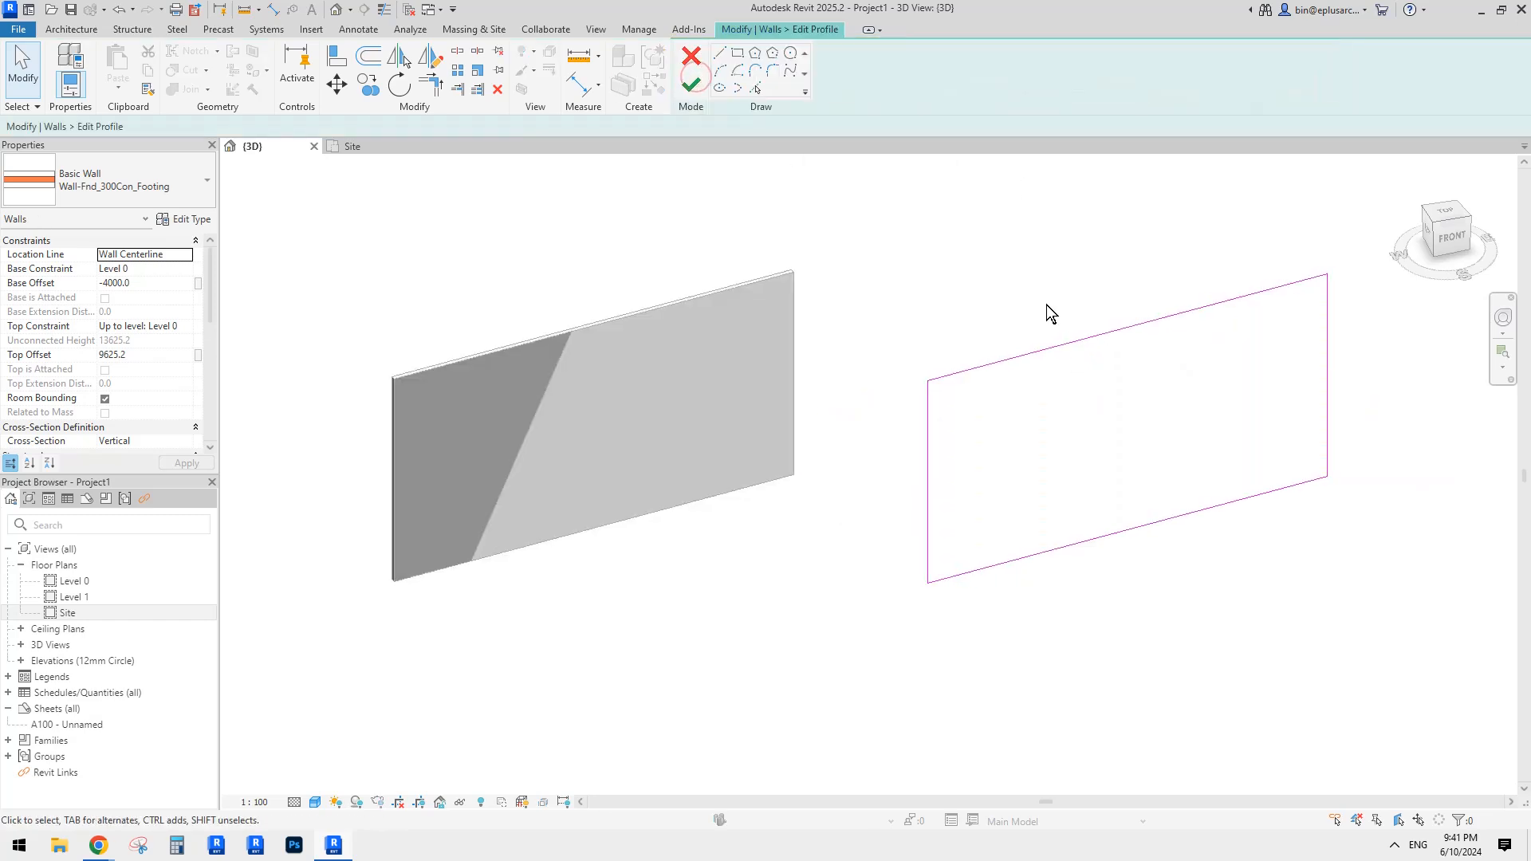
click(720, 71)
click(928, 408)
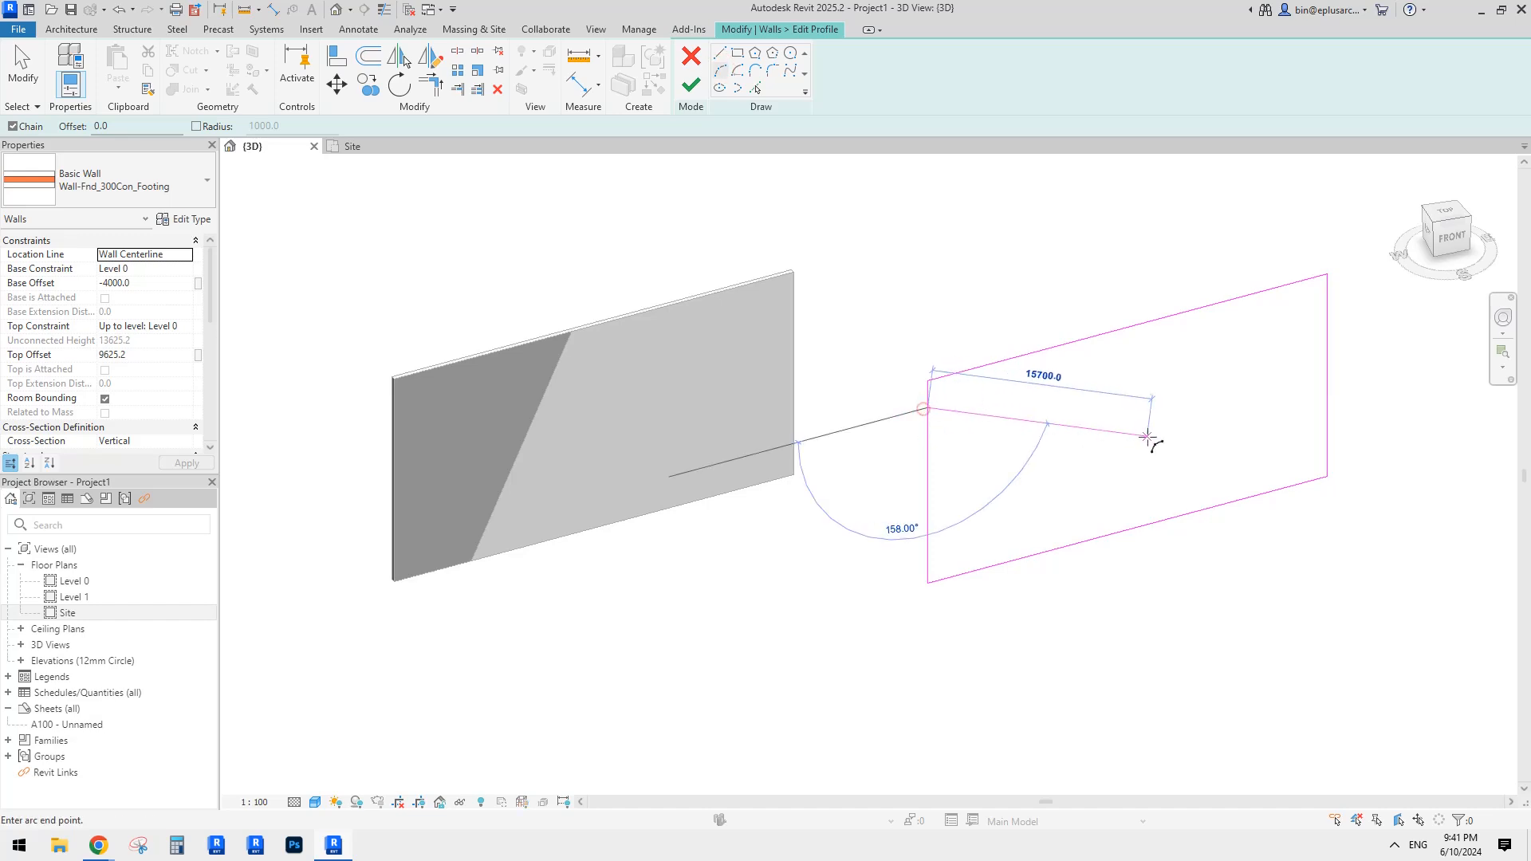
click(1192, 445)
click(1104, 417)
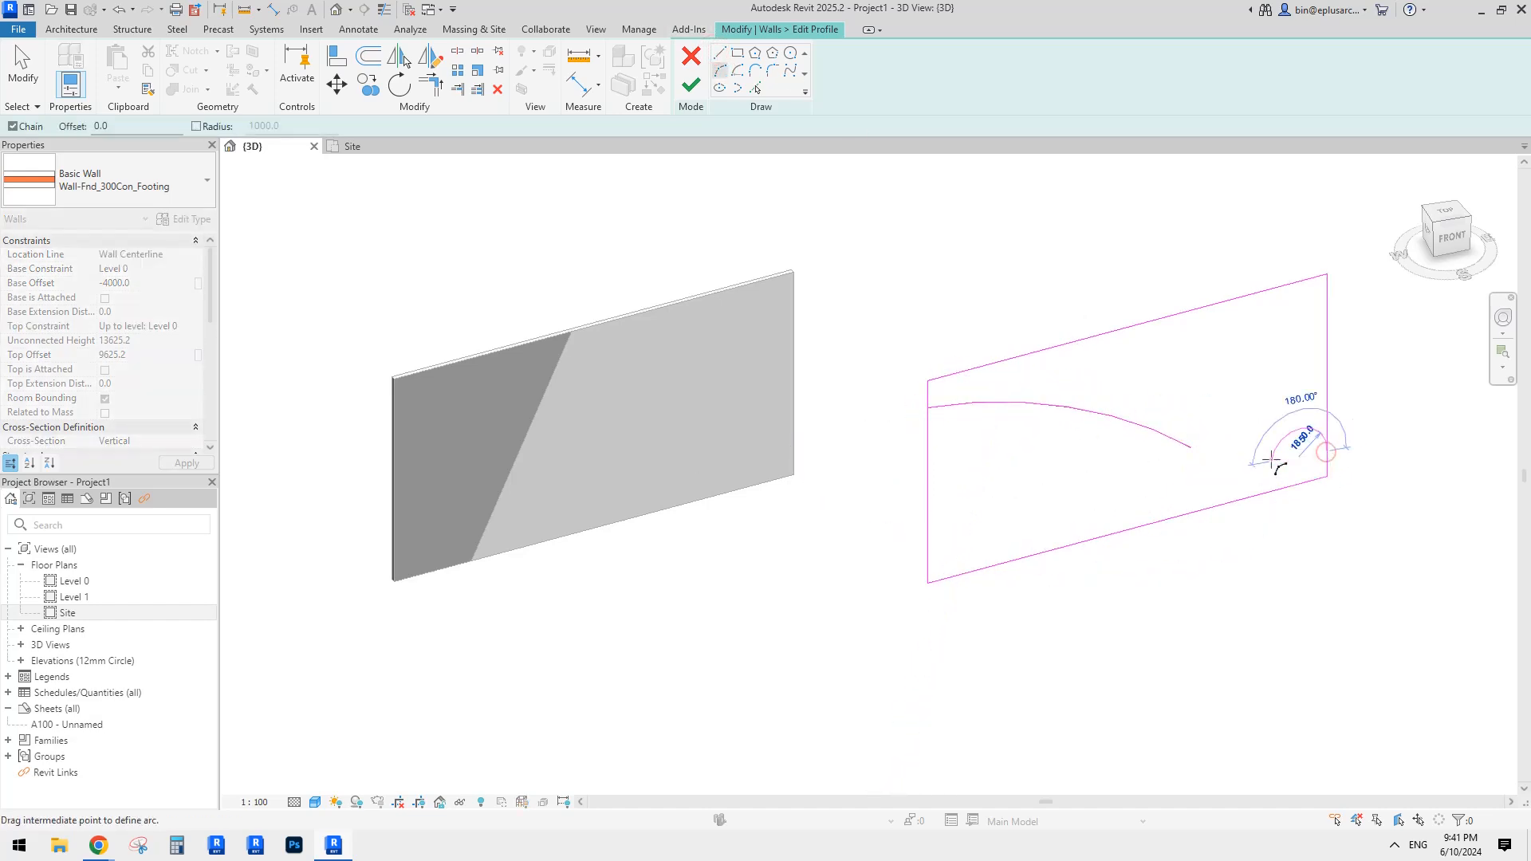
key(Escape)
key(Escape)
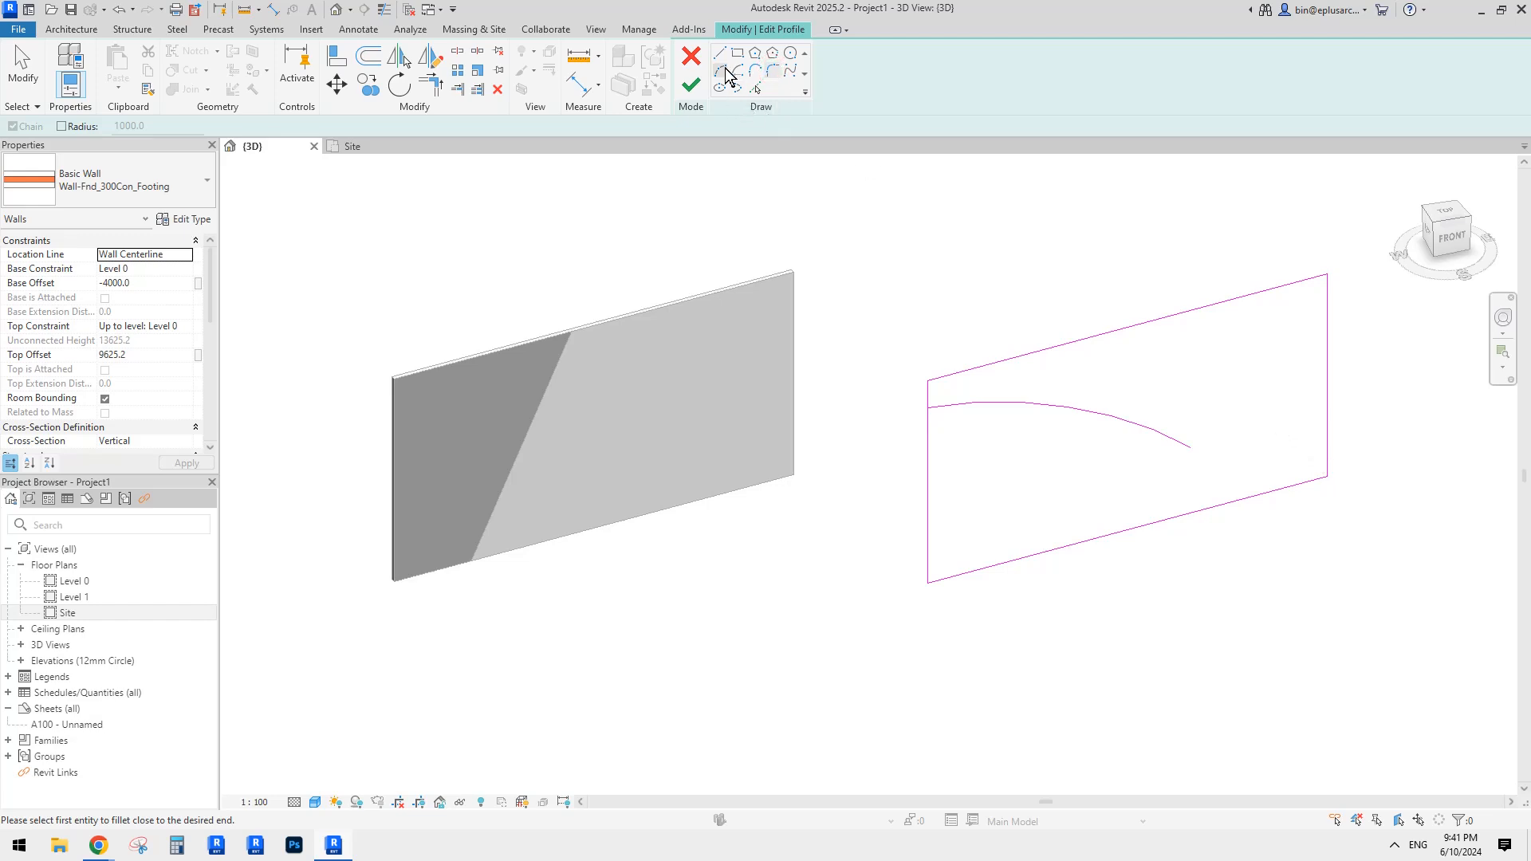
click(720, 54)
click(1326, 444)
click(1249, 463)
key(Escape)
key(Escape)
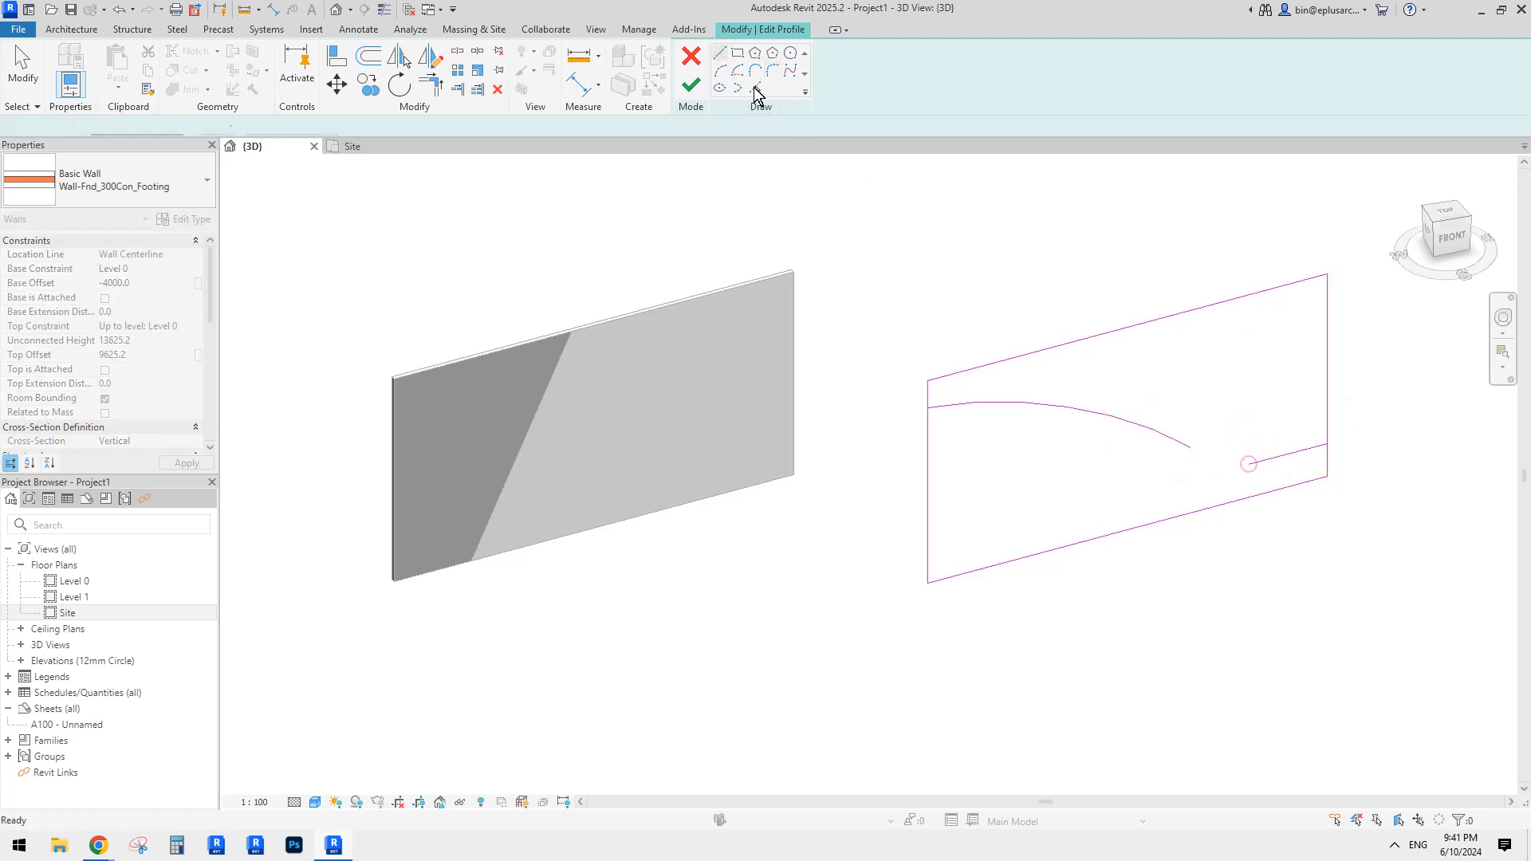
Step: Join the arc and the short right line with a fillet arc
click(755, 88)
click(774, 71)
scroll(1249, 478, up, 1)
click(1261, 460)
click(1170, 436)
scroll(1224, 456, up, 3)
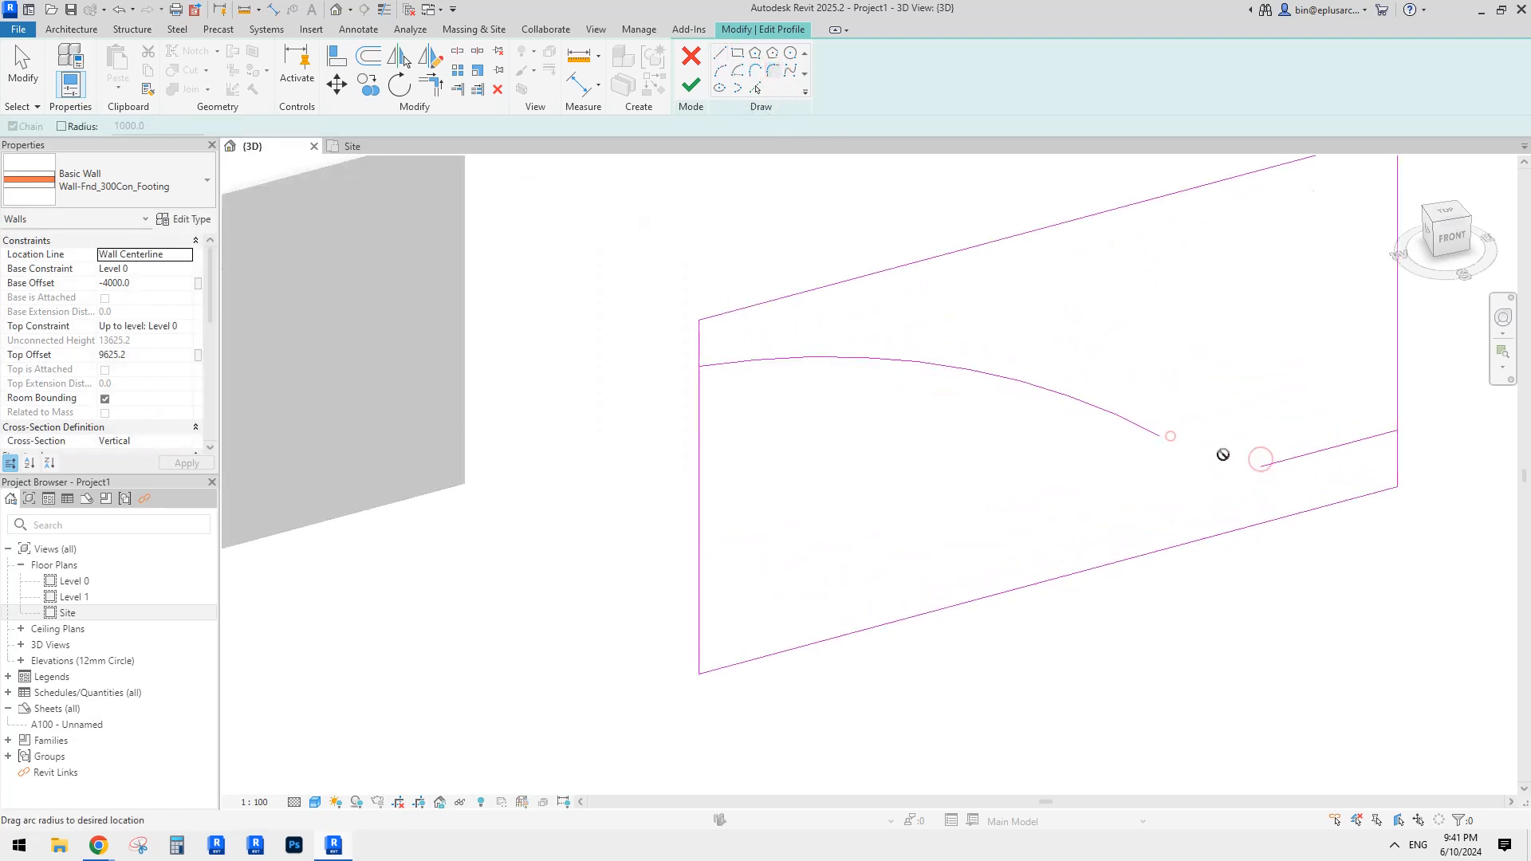
scroll(1212, 462, up, 2)
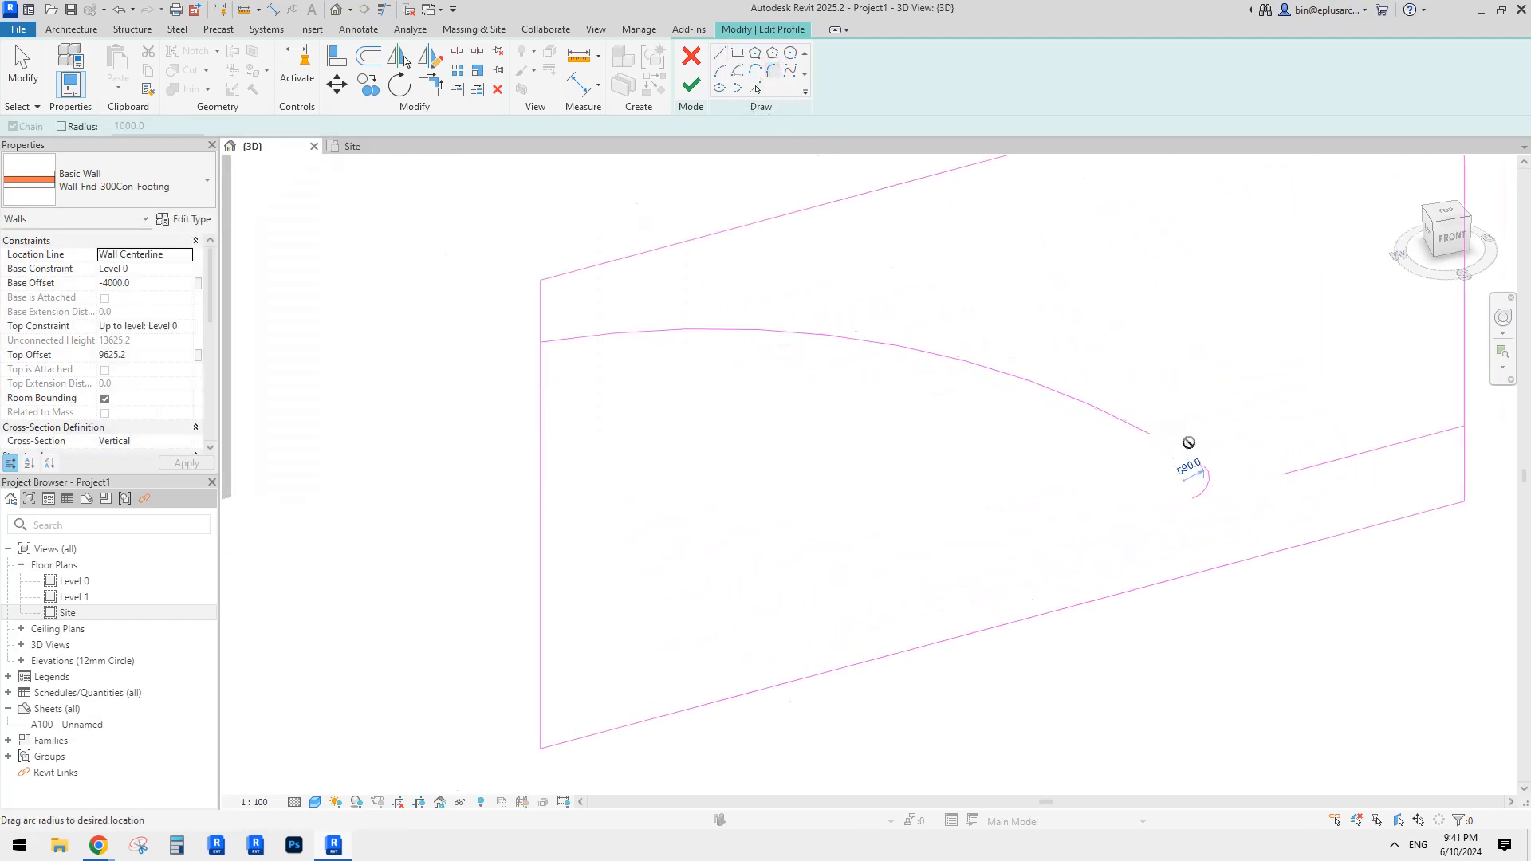
click(1275, 479)
key(Escape)
key(Escape)
scroll(1093, 393, down, 4)
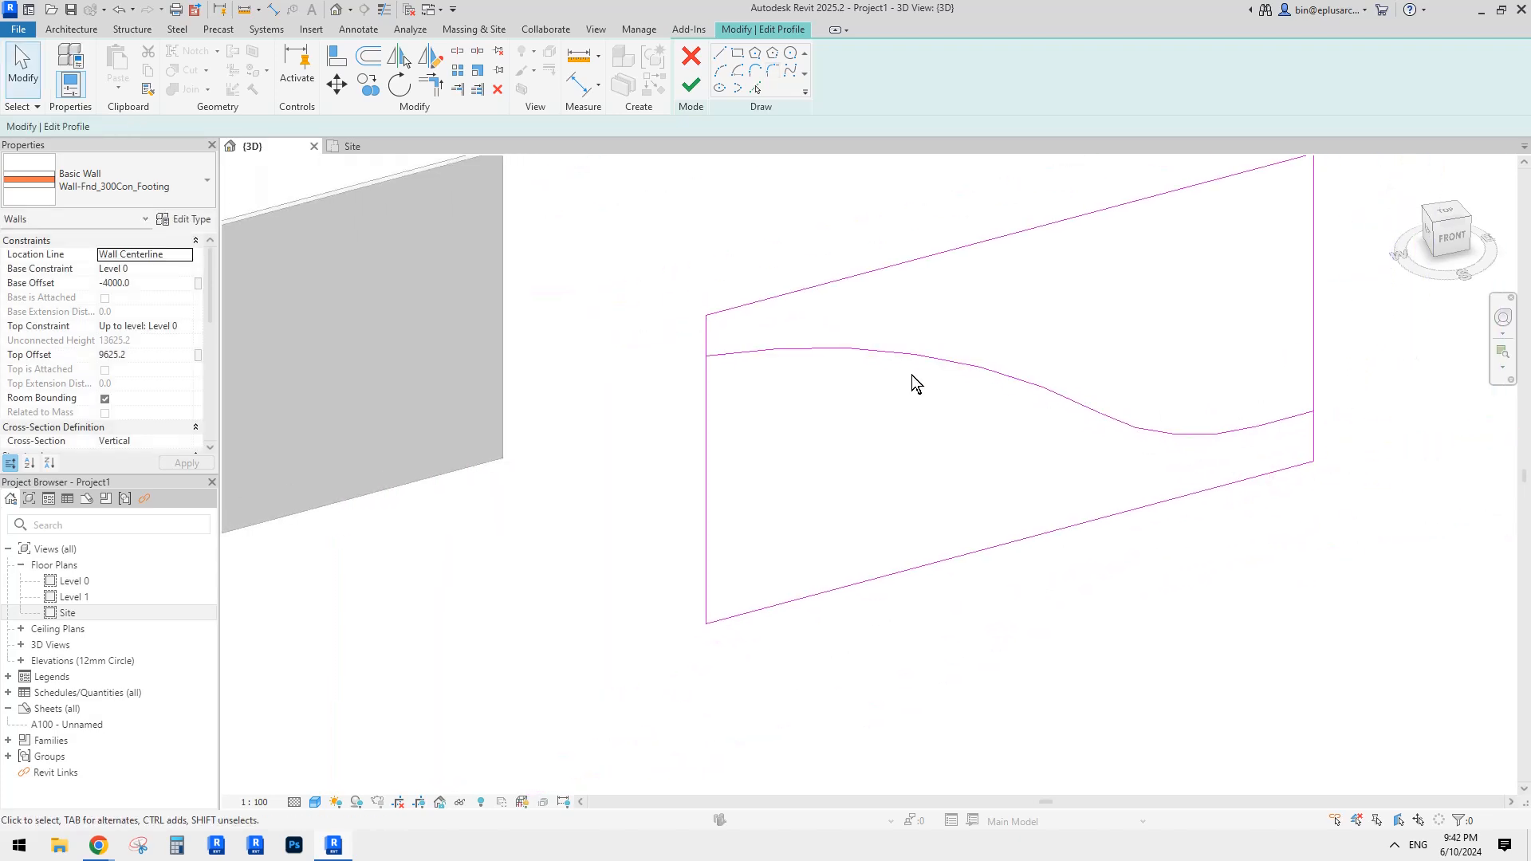
Step: Try trimming the left and right vertical edges to the curve, then cancel the failed trim
key(t)
key(r)
click(712, 356)
click(707, 365)
click(1301, 412)
click(1317, 423)
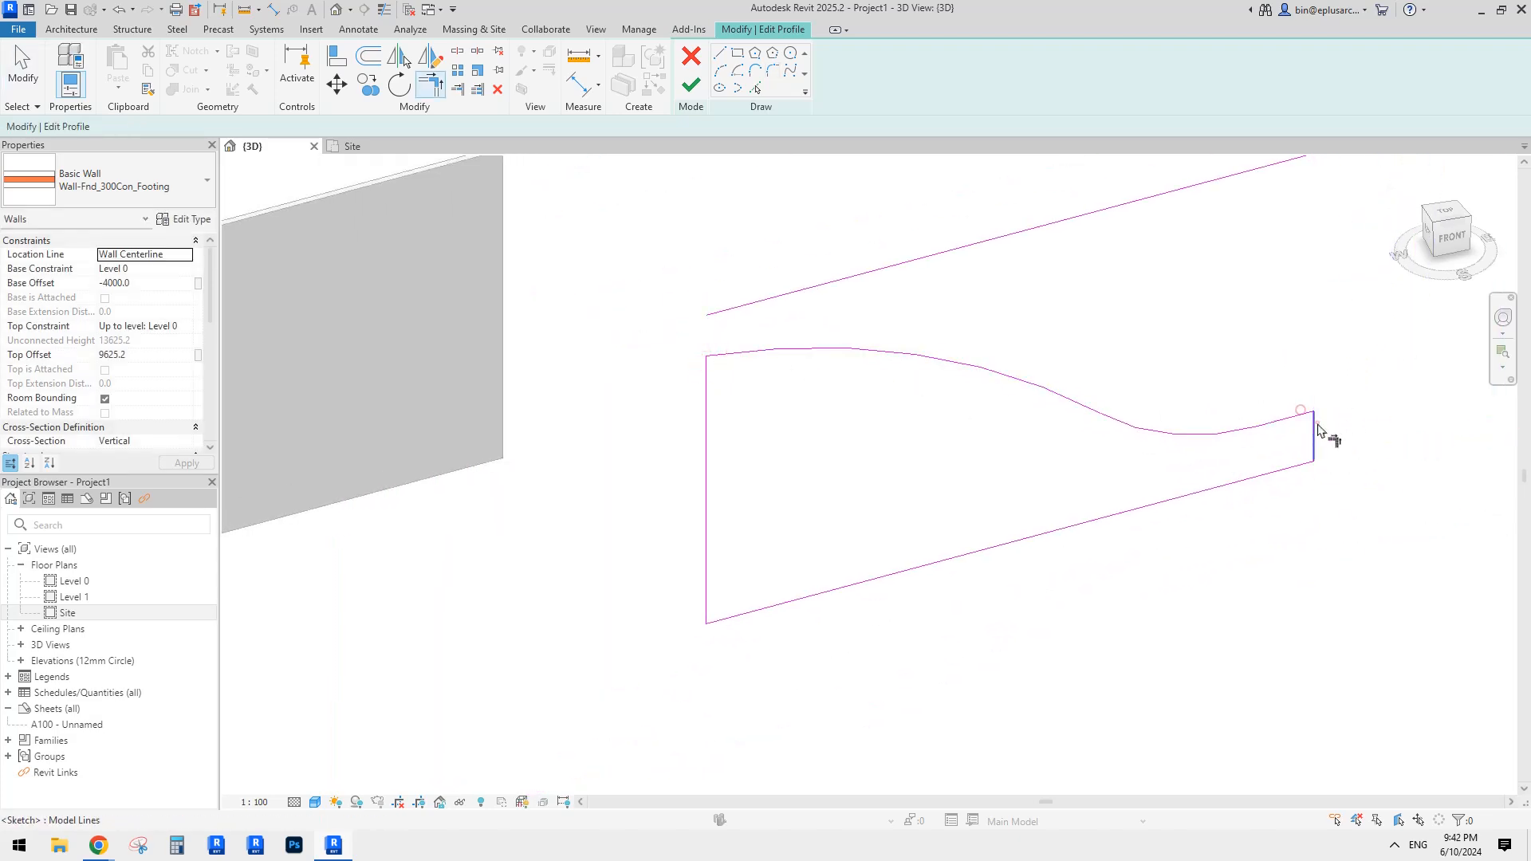
click(1318, 430)
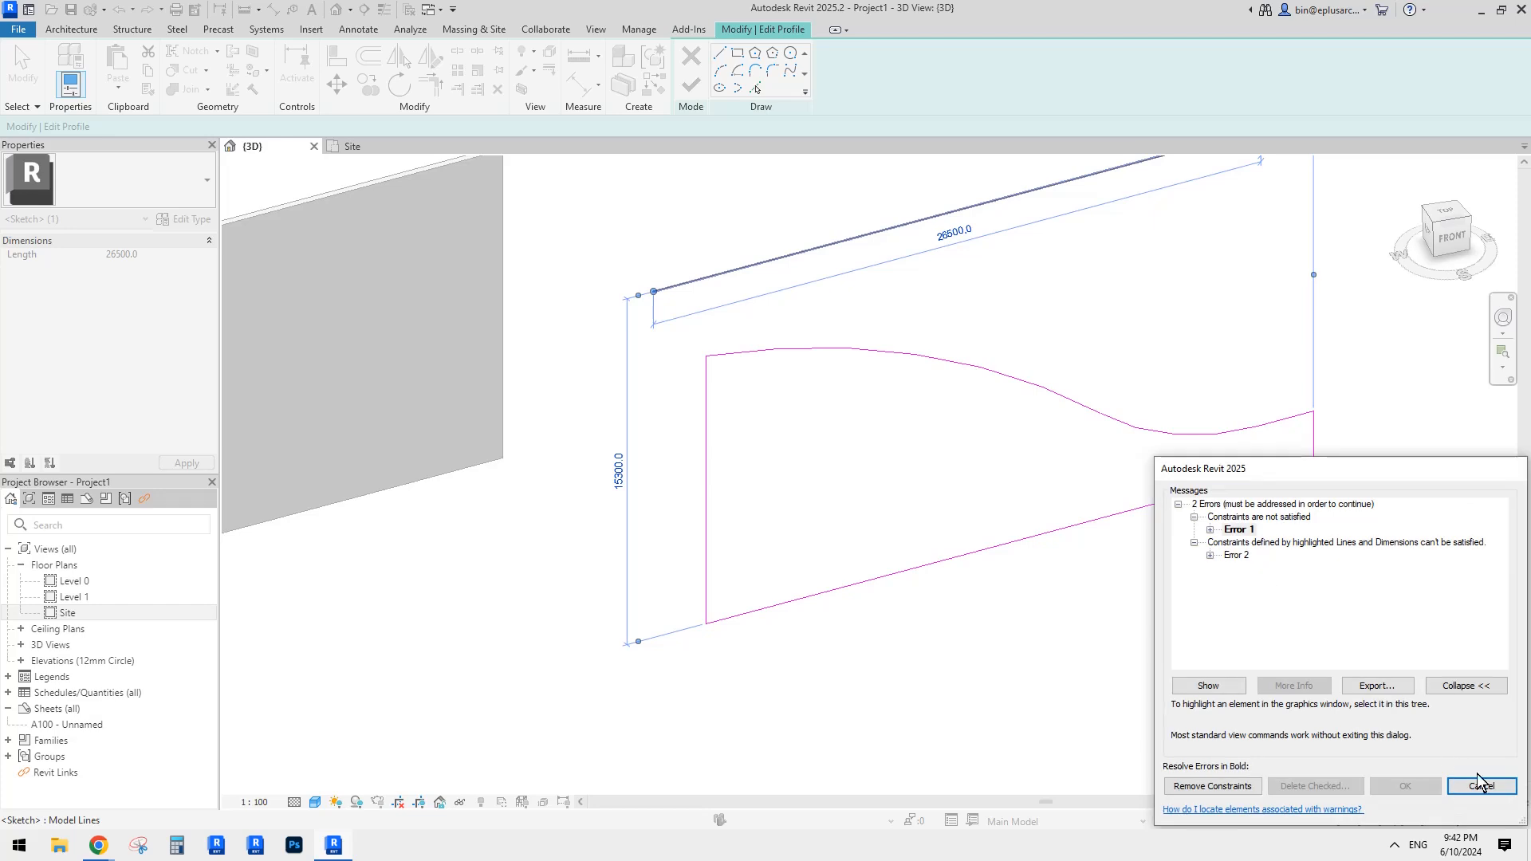
click(1477, 783)
Step: Delete the top sketch line and finish the wavy-topped wall profile
click(1001, 243)
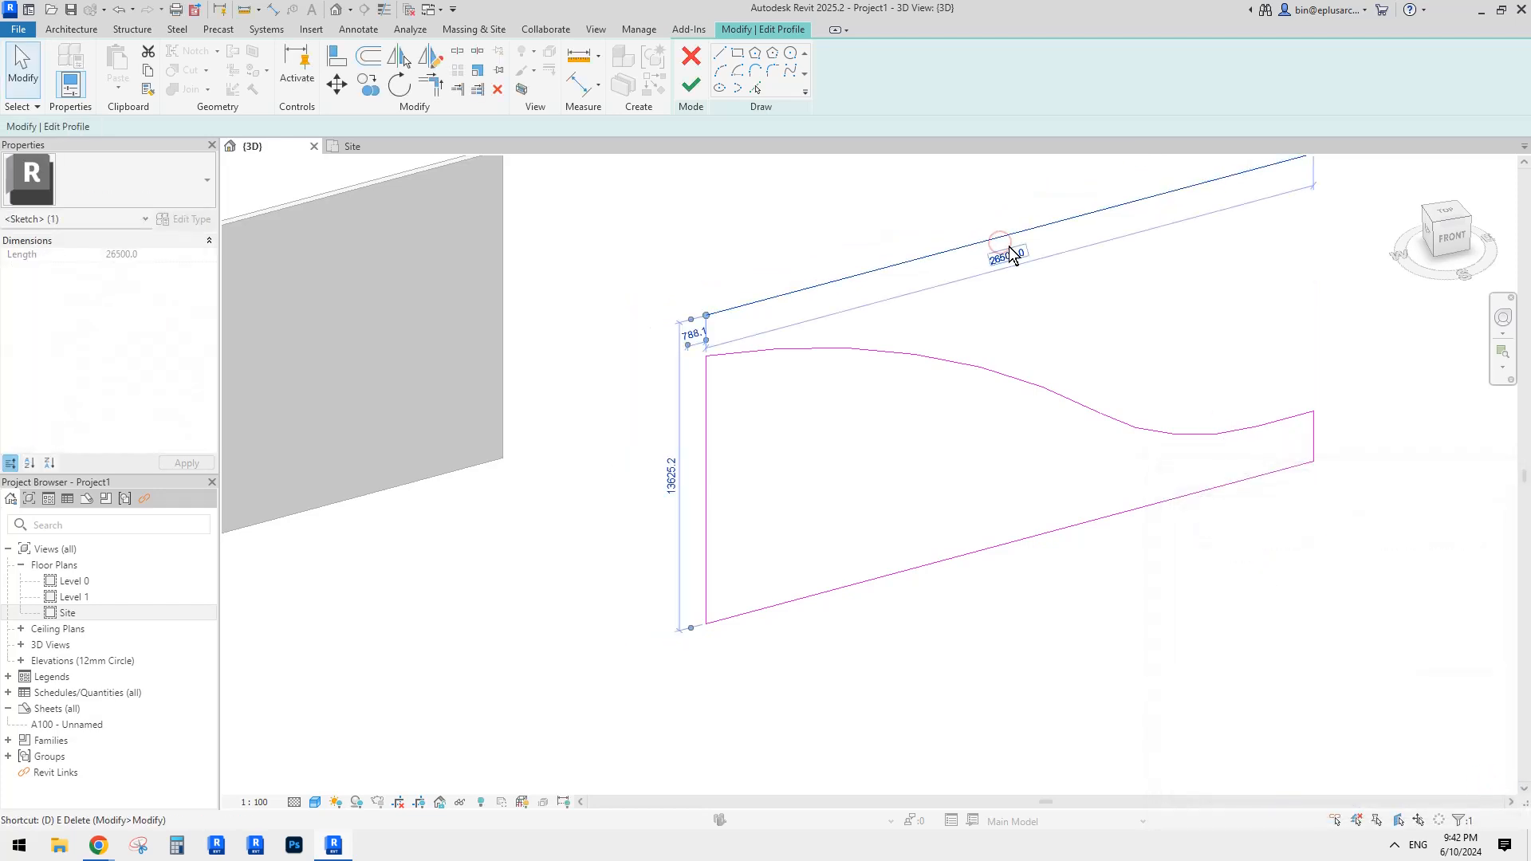
key(Delete)
click(690, 83)
key(Escape)
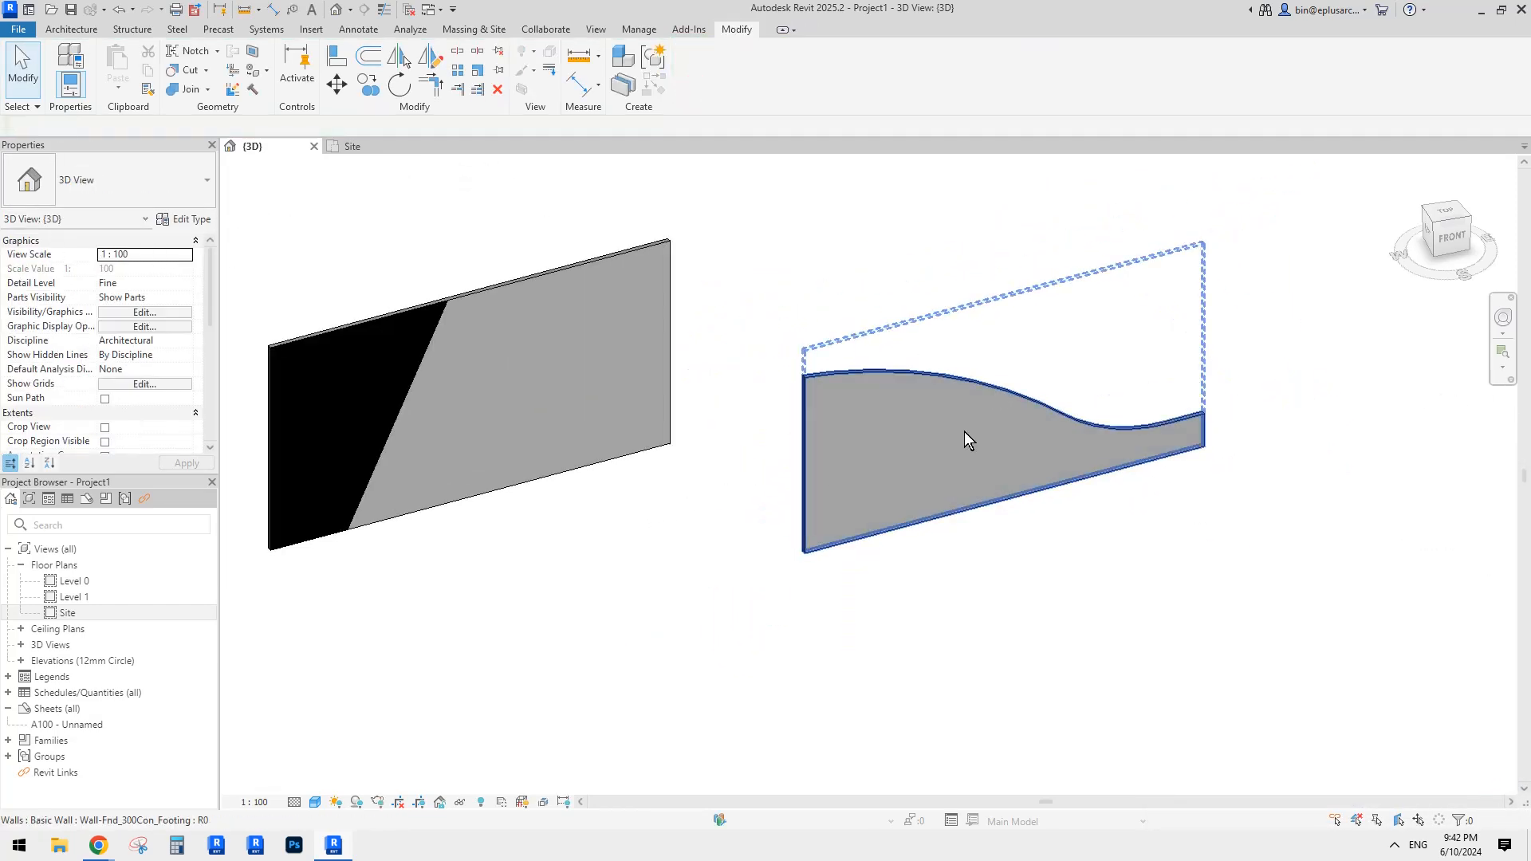
click(964, 437)
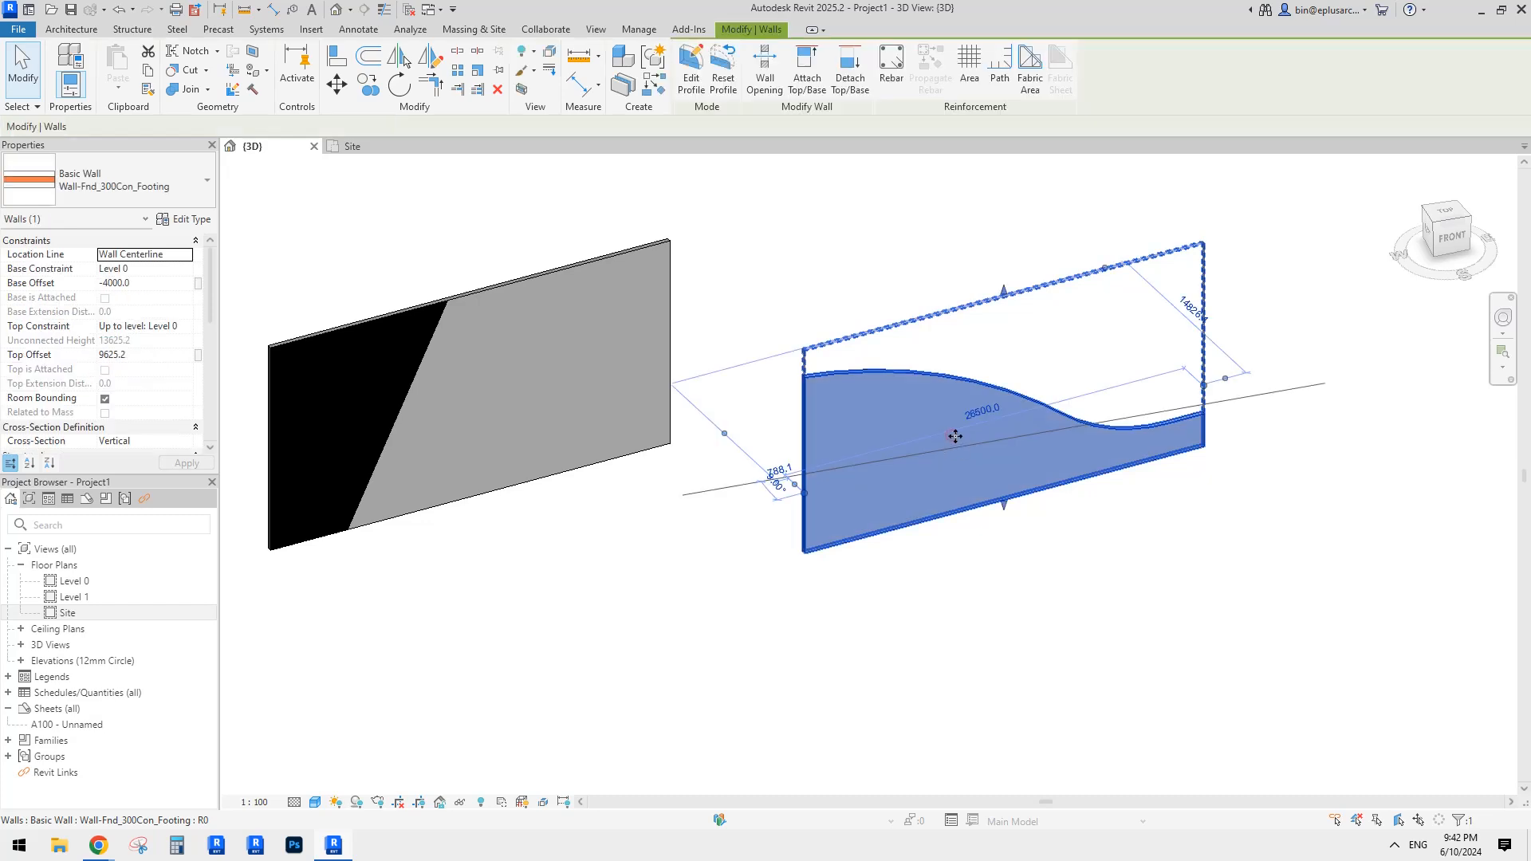
key(Escape)
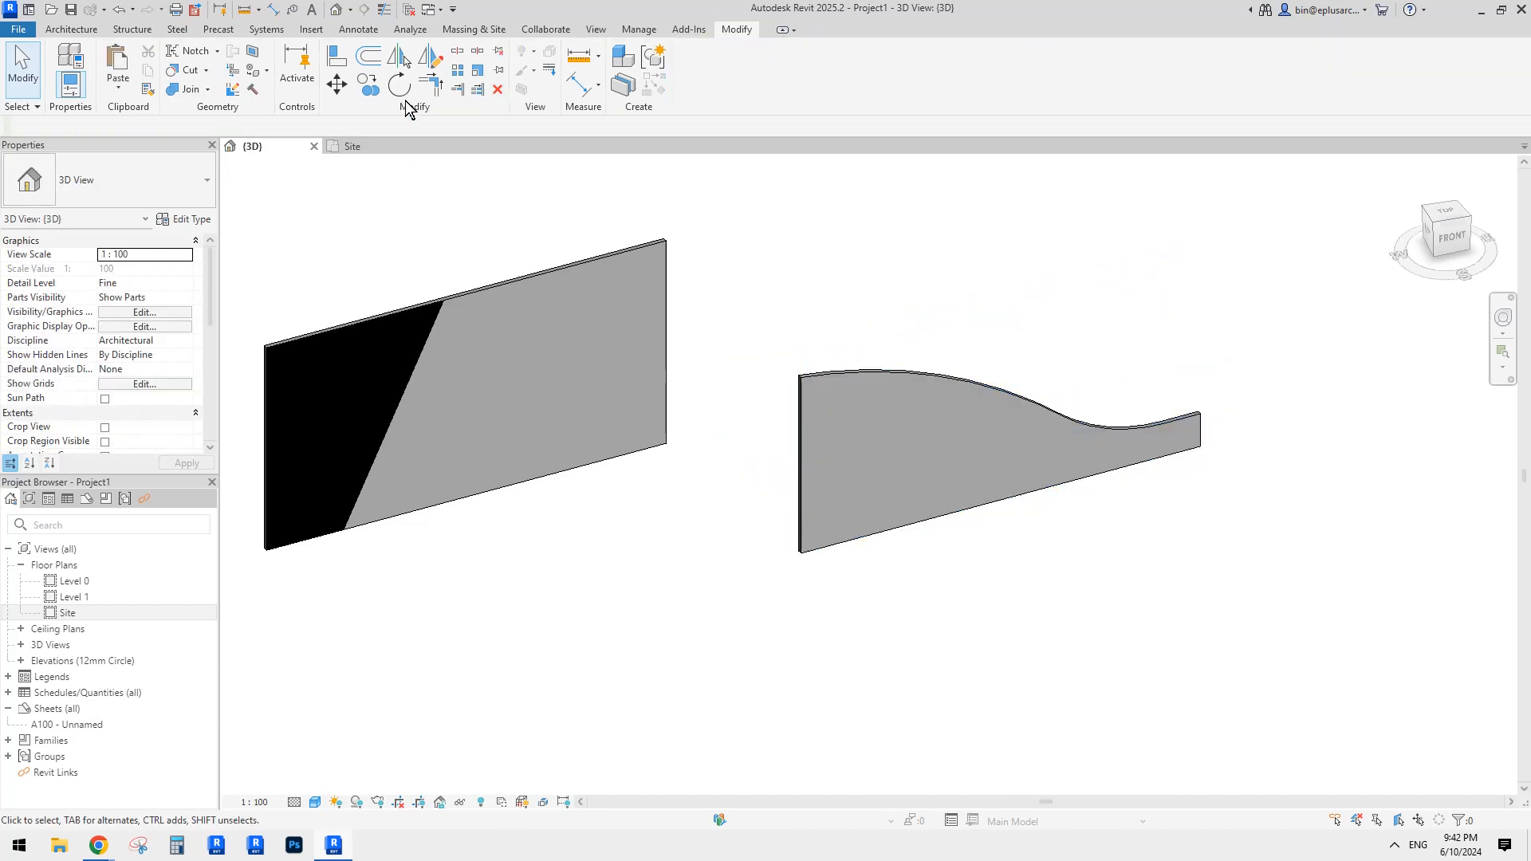
Step: Paste an aligned copy of the wall and reset its profile to the original rectangle
click(119, 94)
click(160, 236)
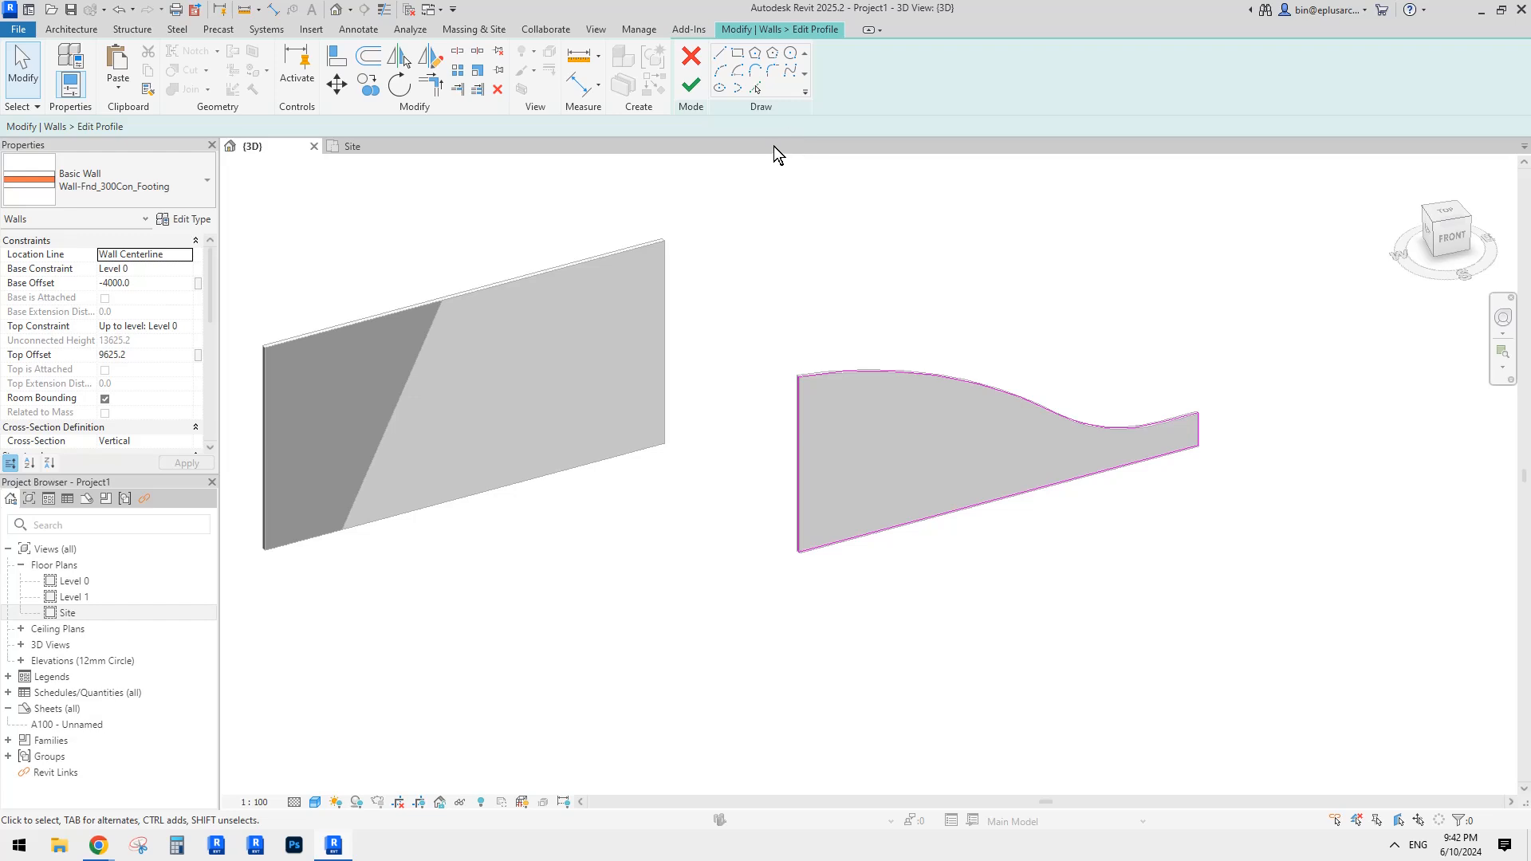
click(697, 53)
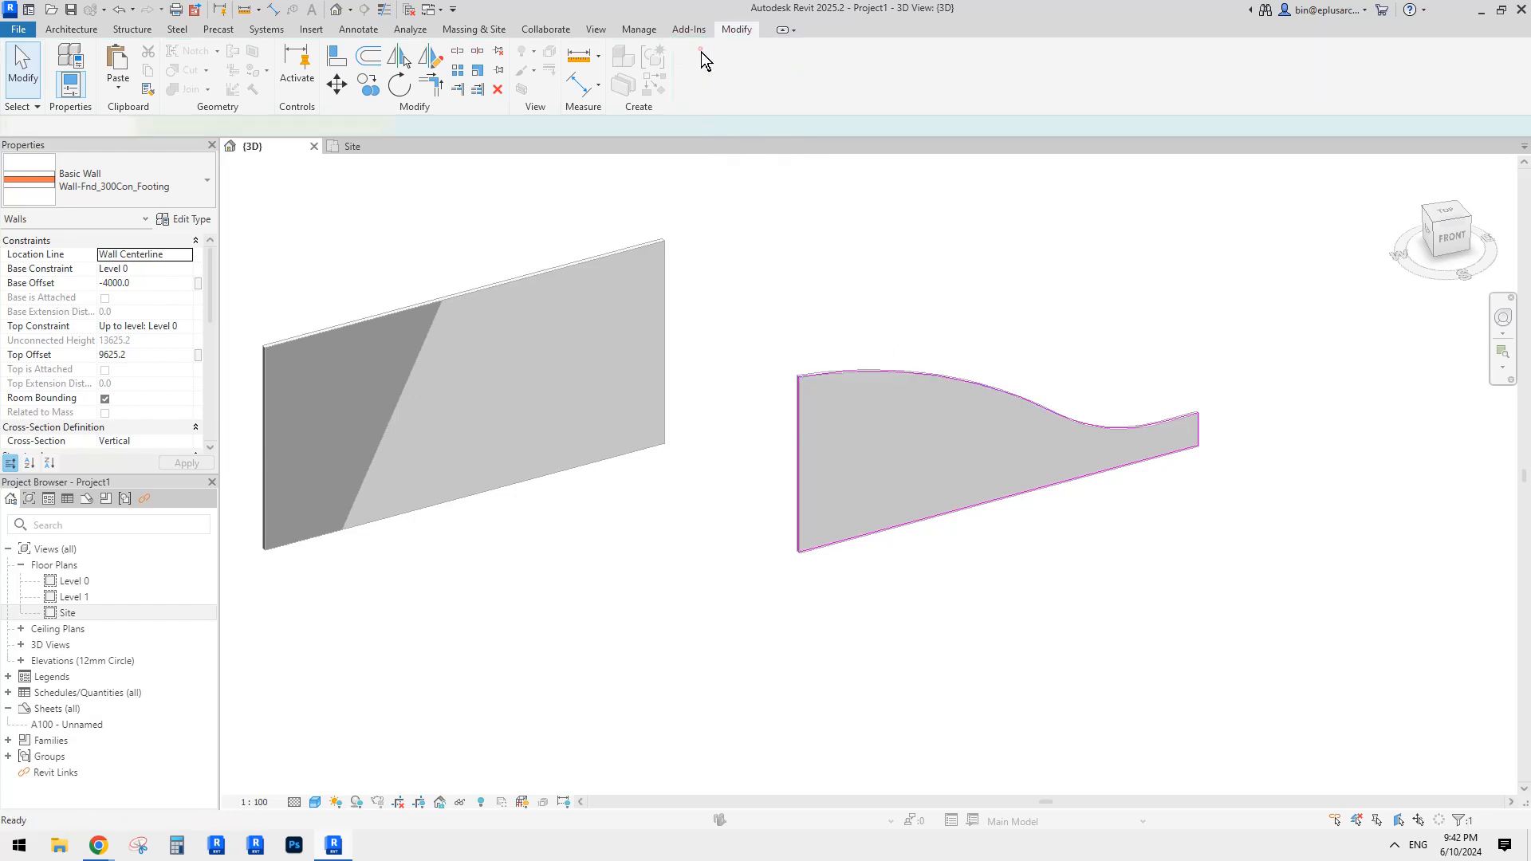
click(722, 72)
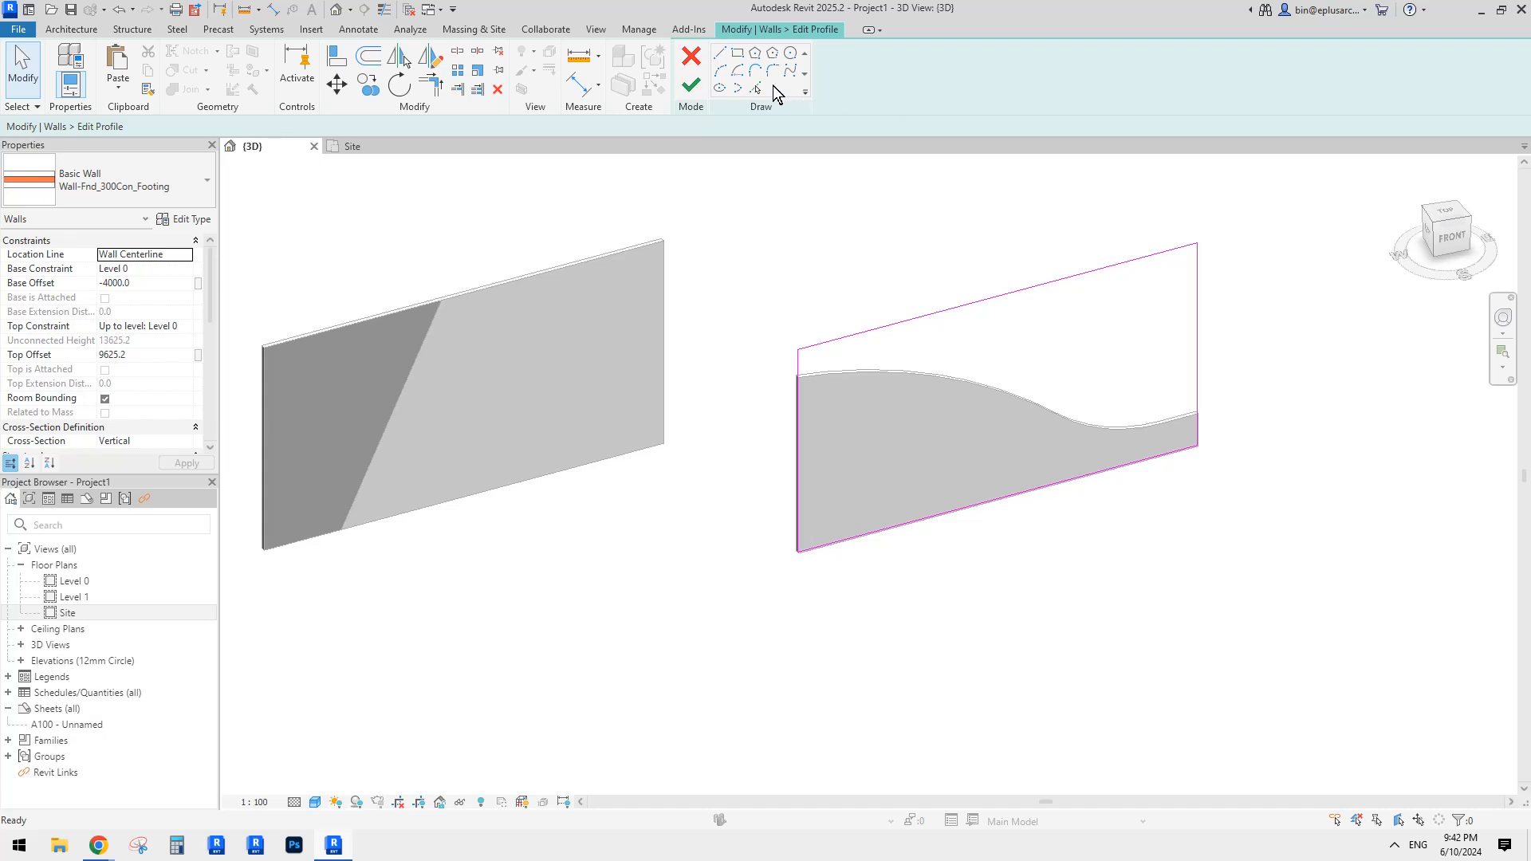
Step: Pick the wavy curve into the copy's profile, delete the bottom sketch line, and finish
click(755, 88)
click(898, 371)
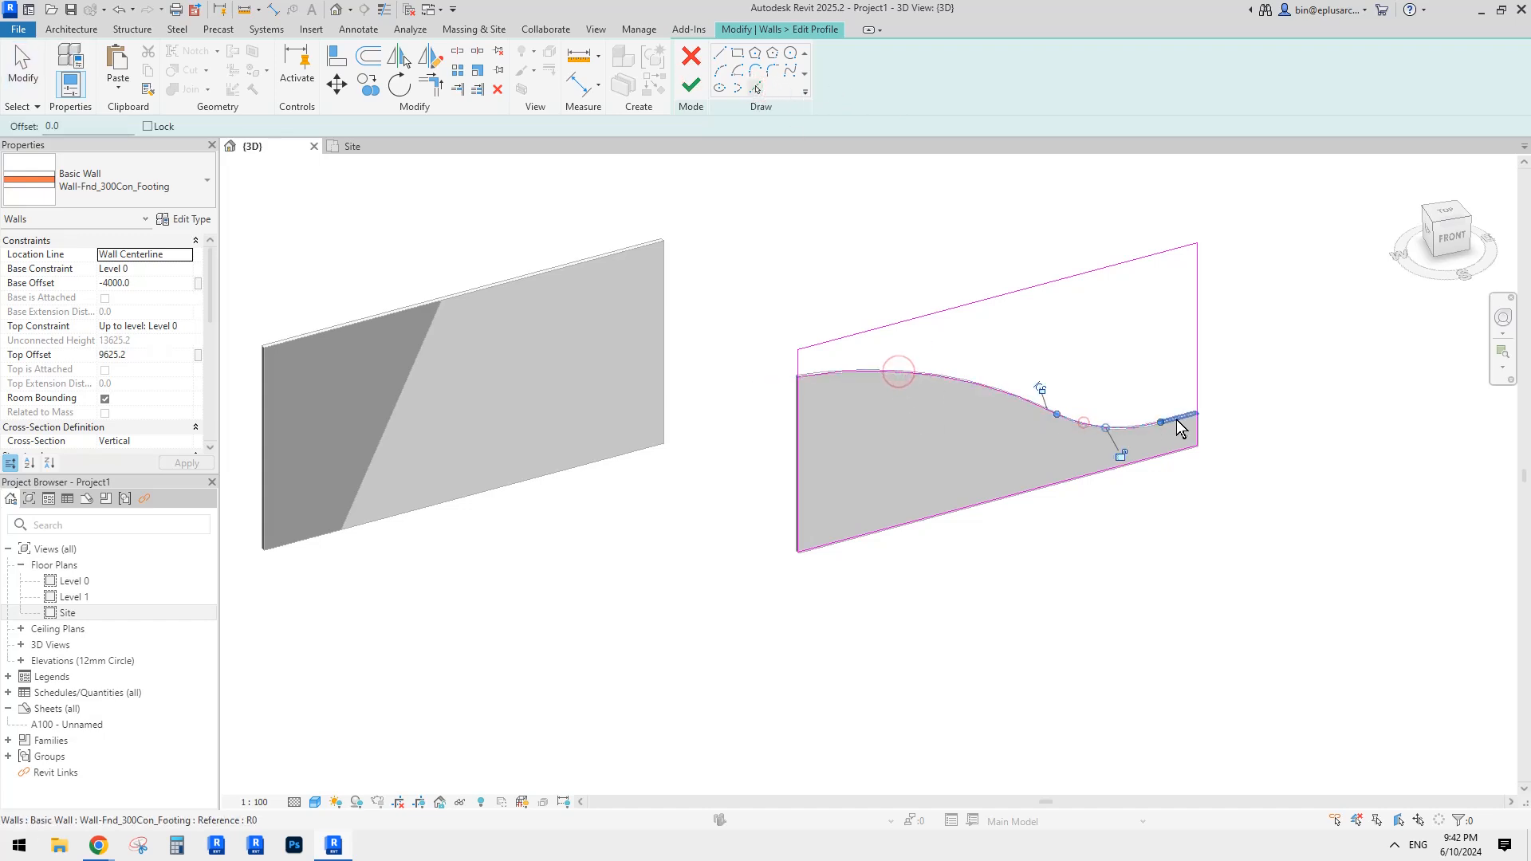
key(t)
key(r)
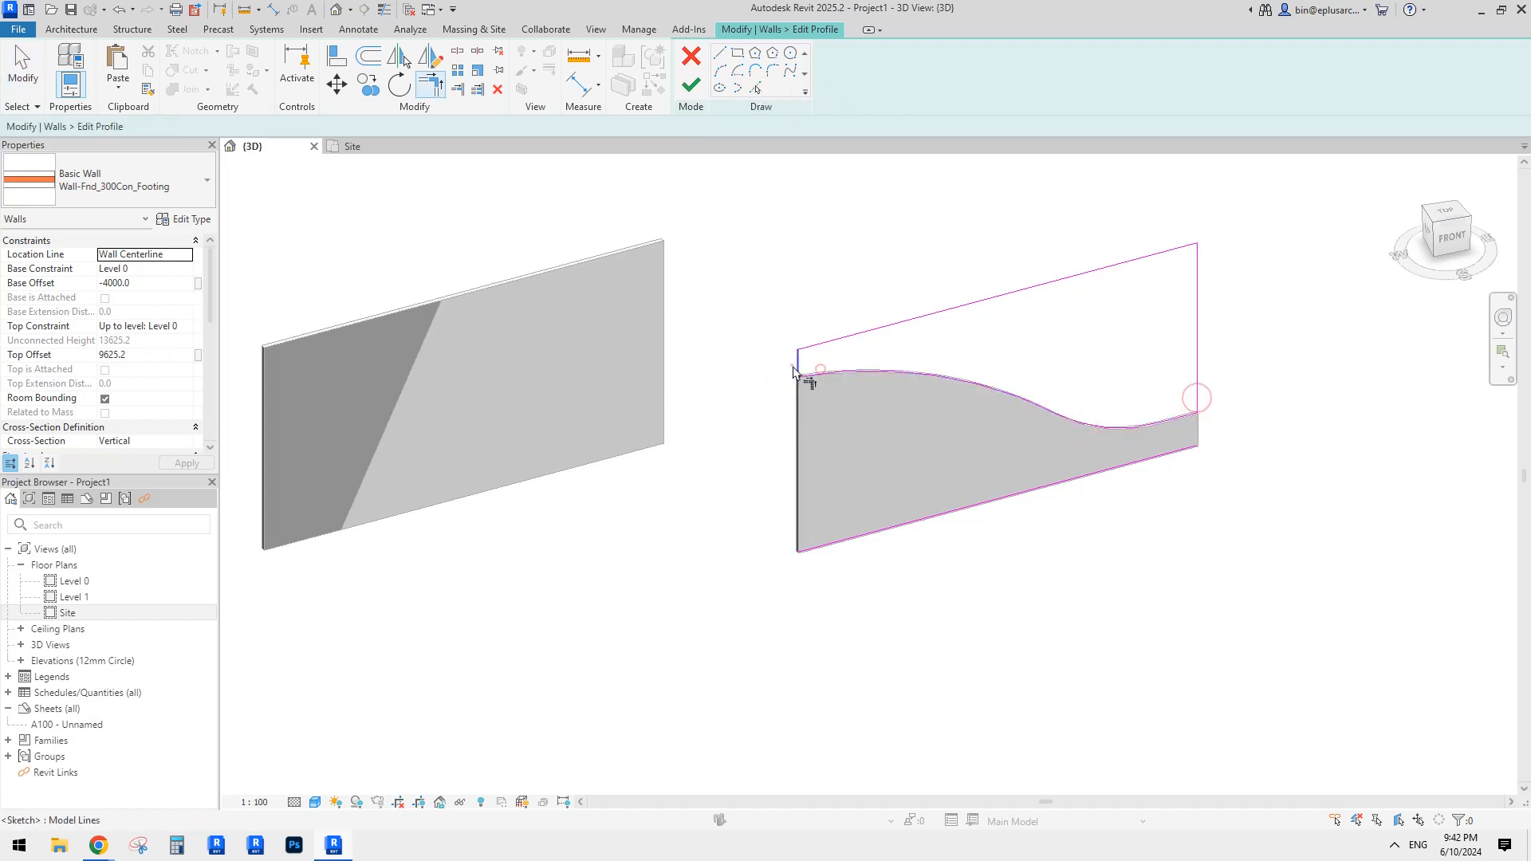
key(Escape)
click(1082, 475)
key(Delete)
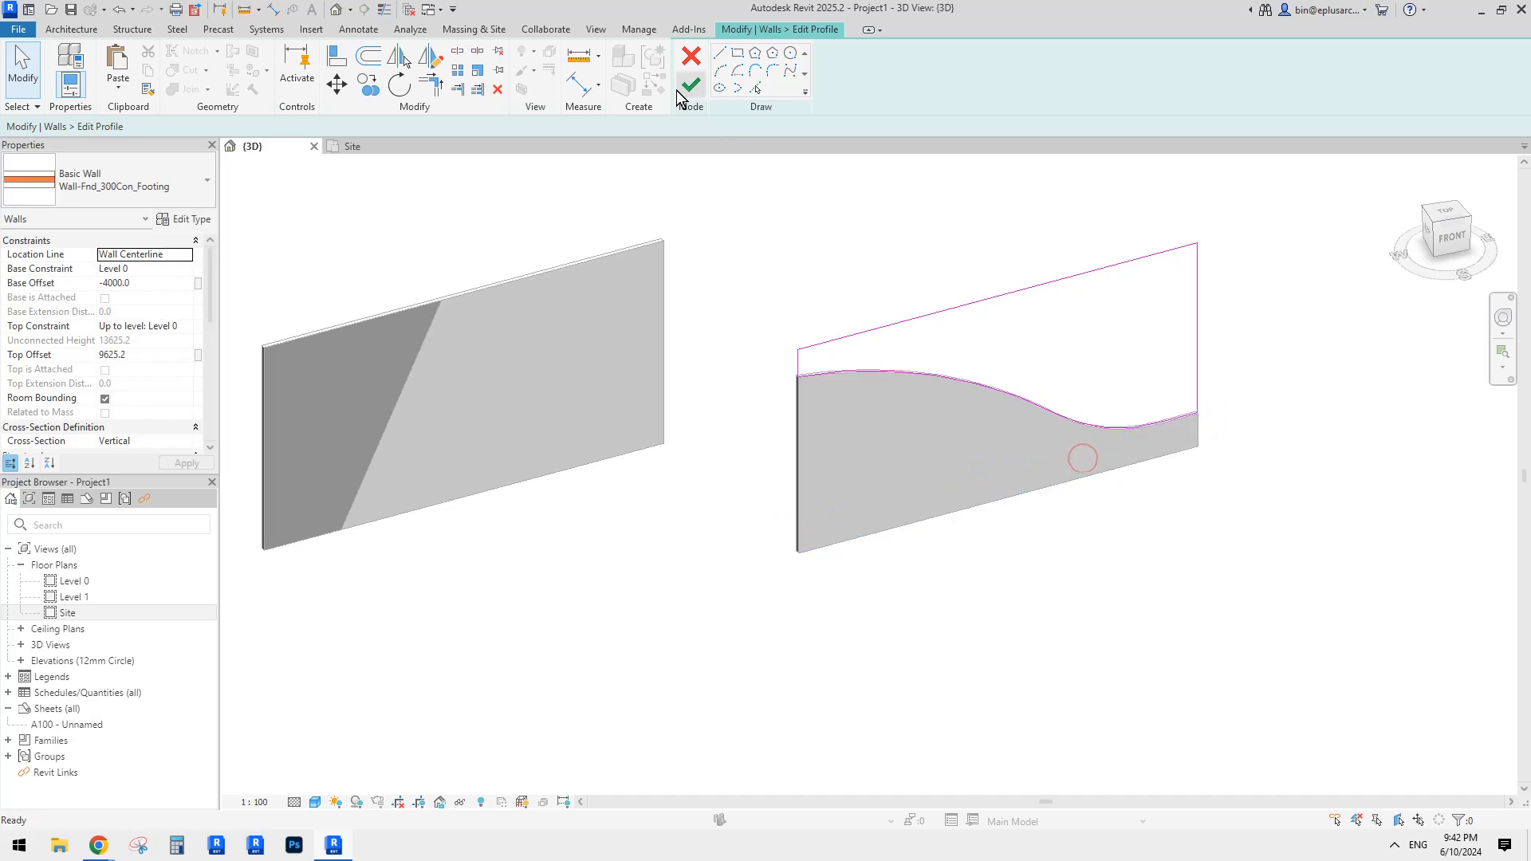
click(687, 87)
click(1012, 236)
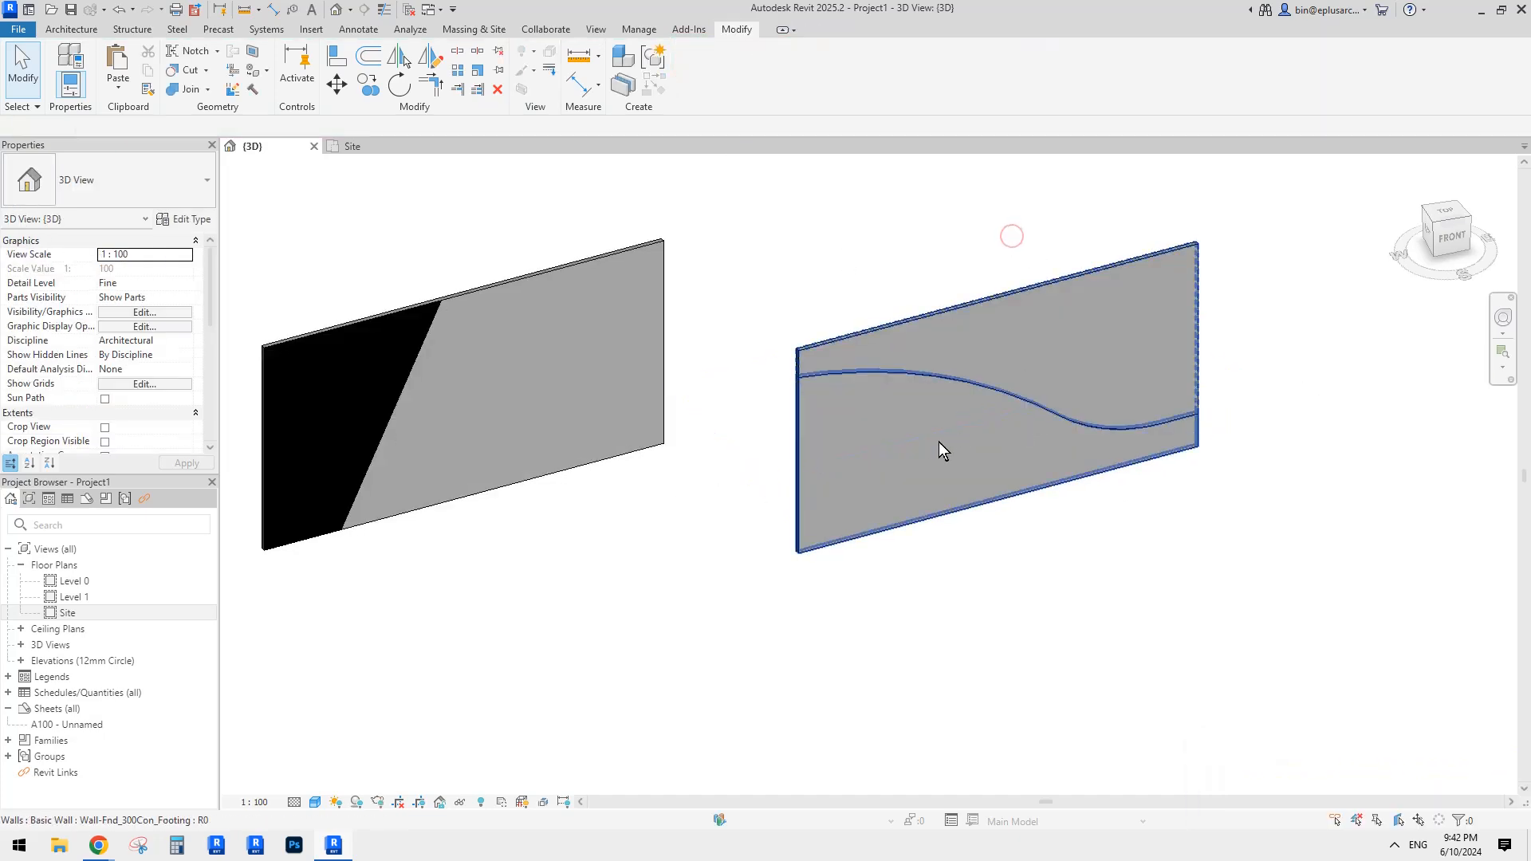
Step: Paint the right wall's region above the wavy curve black with Iron, Ductile
click(1017, 348)
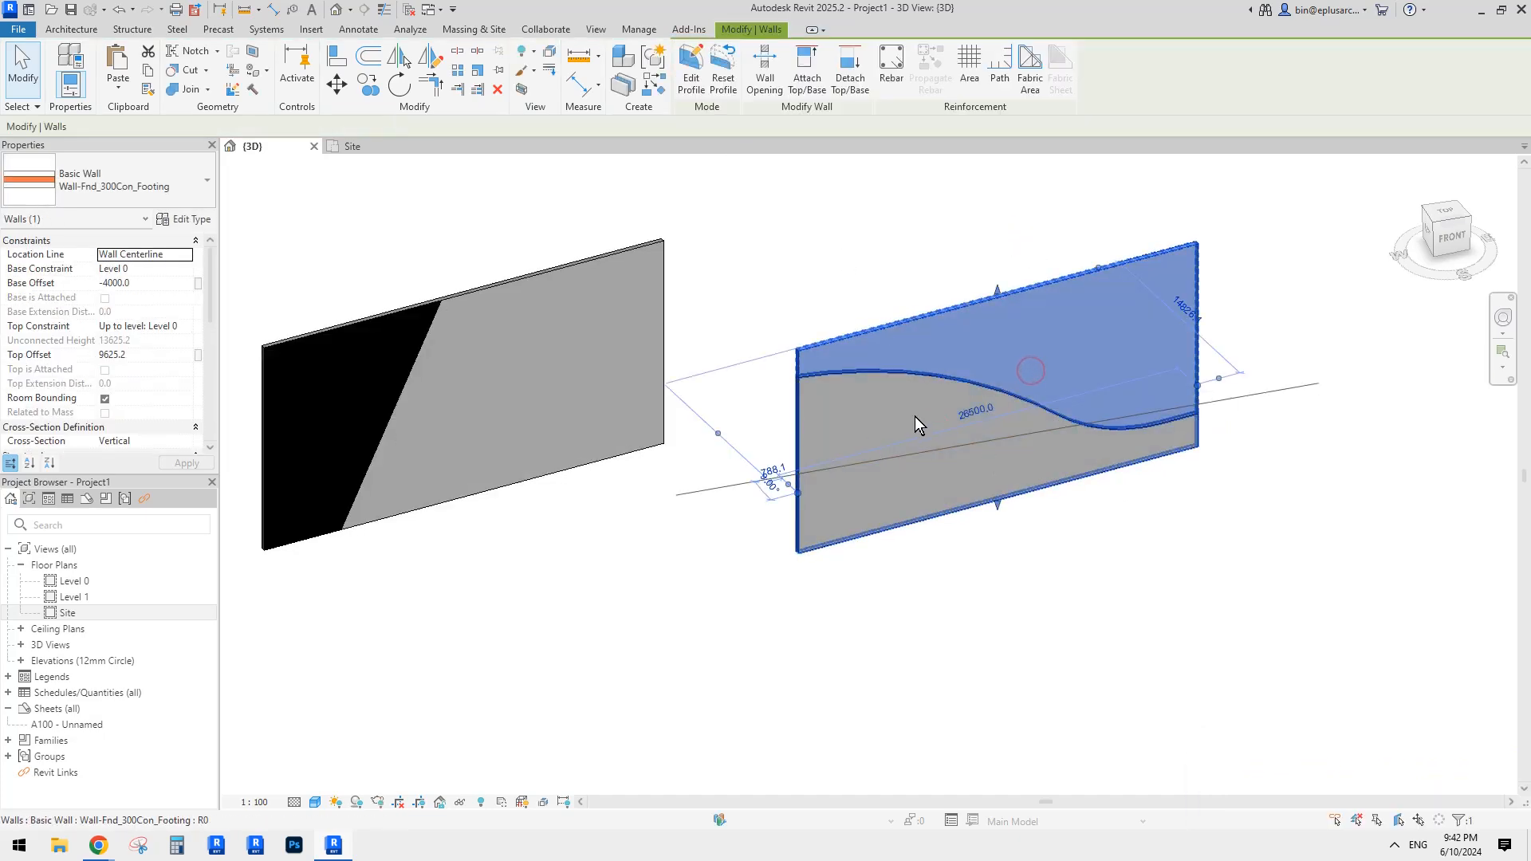
click(997, 543)
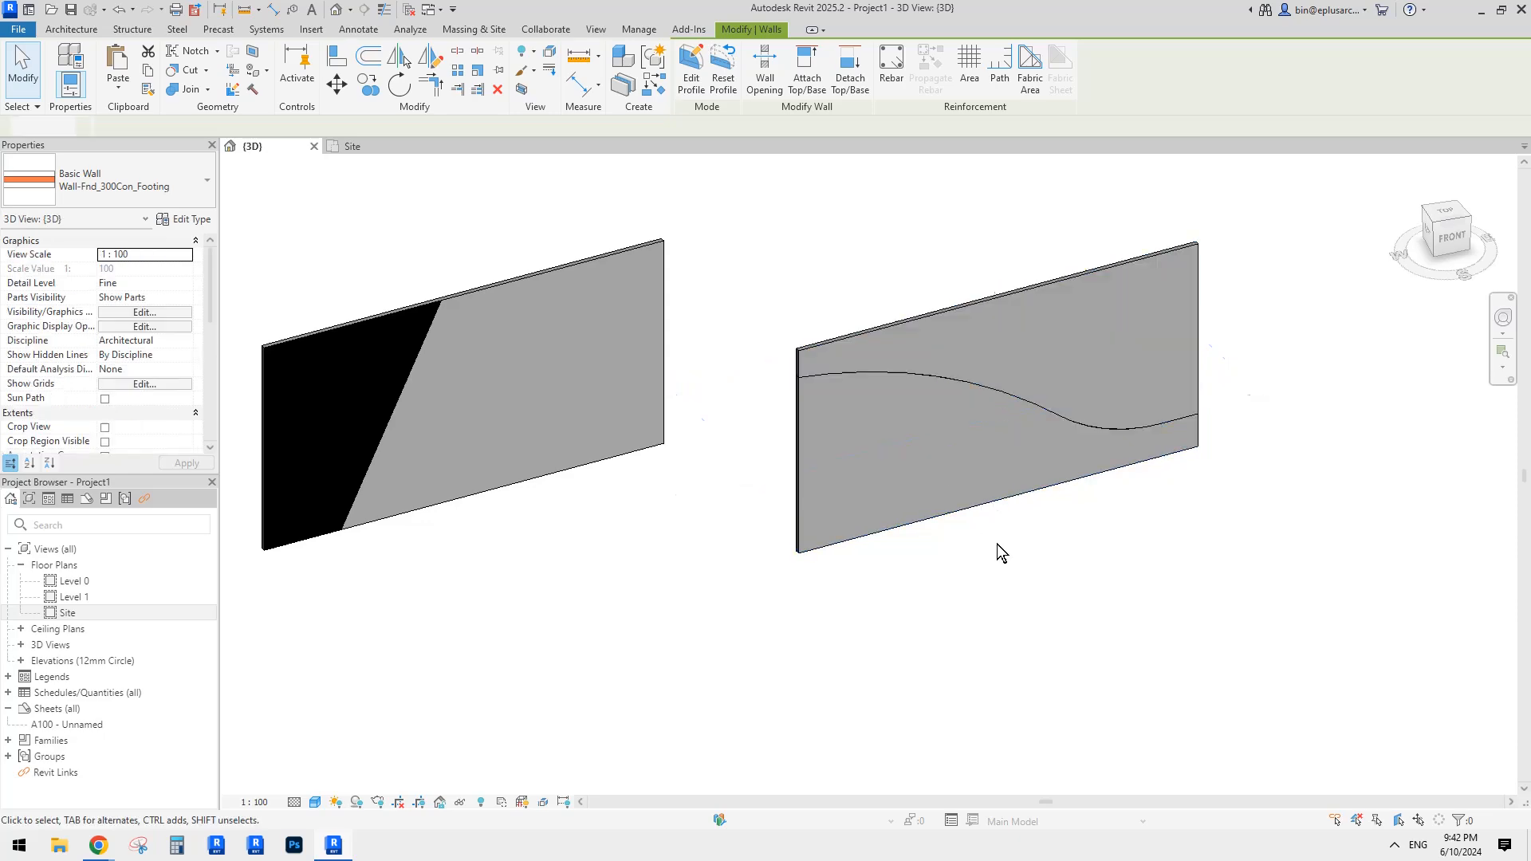
click(950, 470)
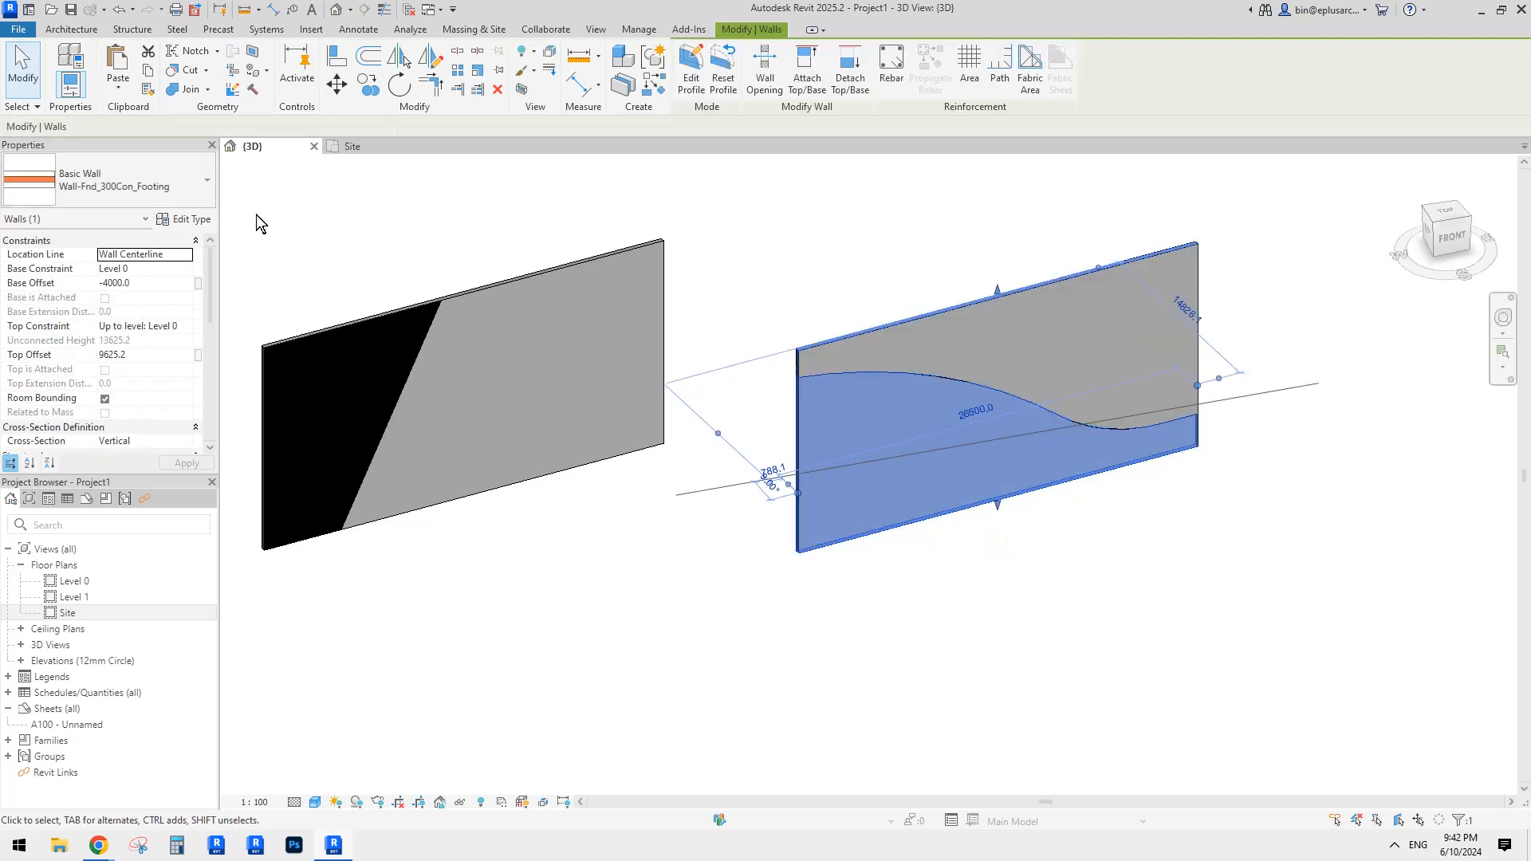
click(761, 251)
click(249, 74)
click(1117, 367)
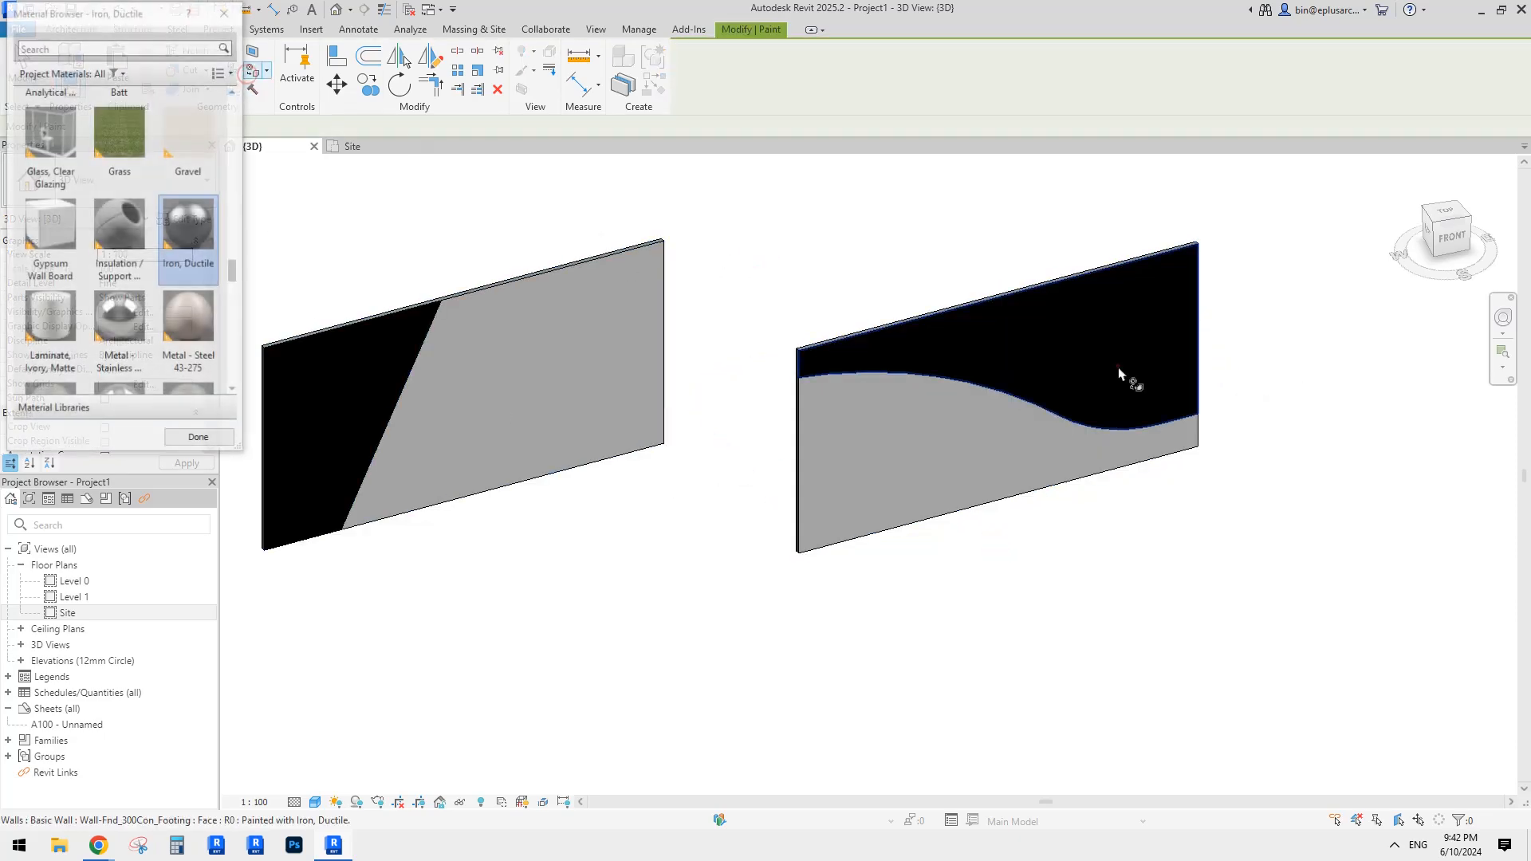
key(Escape)
Step: Pan the view over toward the curved wall
scroll(988, 373, down, 1)
middle_drag(881, 428, 1007, 419)
scroll(1006, 418, down, 2)
middle_drag(785, 487, 962, 469)
scroll(1005, 459, down, 1)
middle_drag(854, 437, 943, 492)
Step: Pan and orbit the view to center the curved wall
click(693, 478)
scroll(702, 478, up, 2)
middle_drag(732, 478, 944, 491)
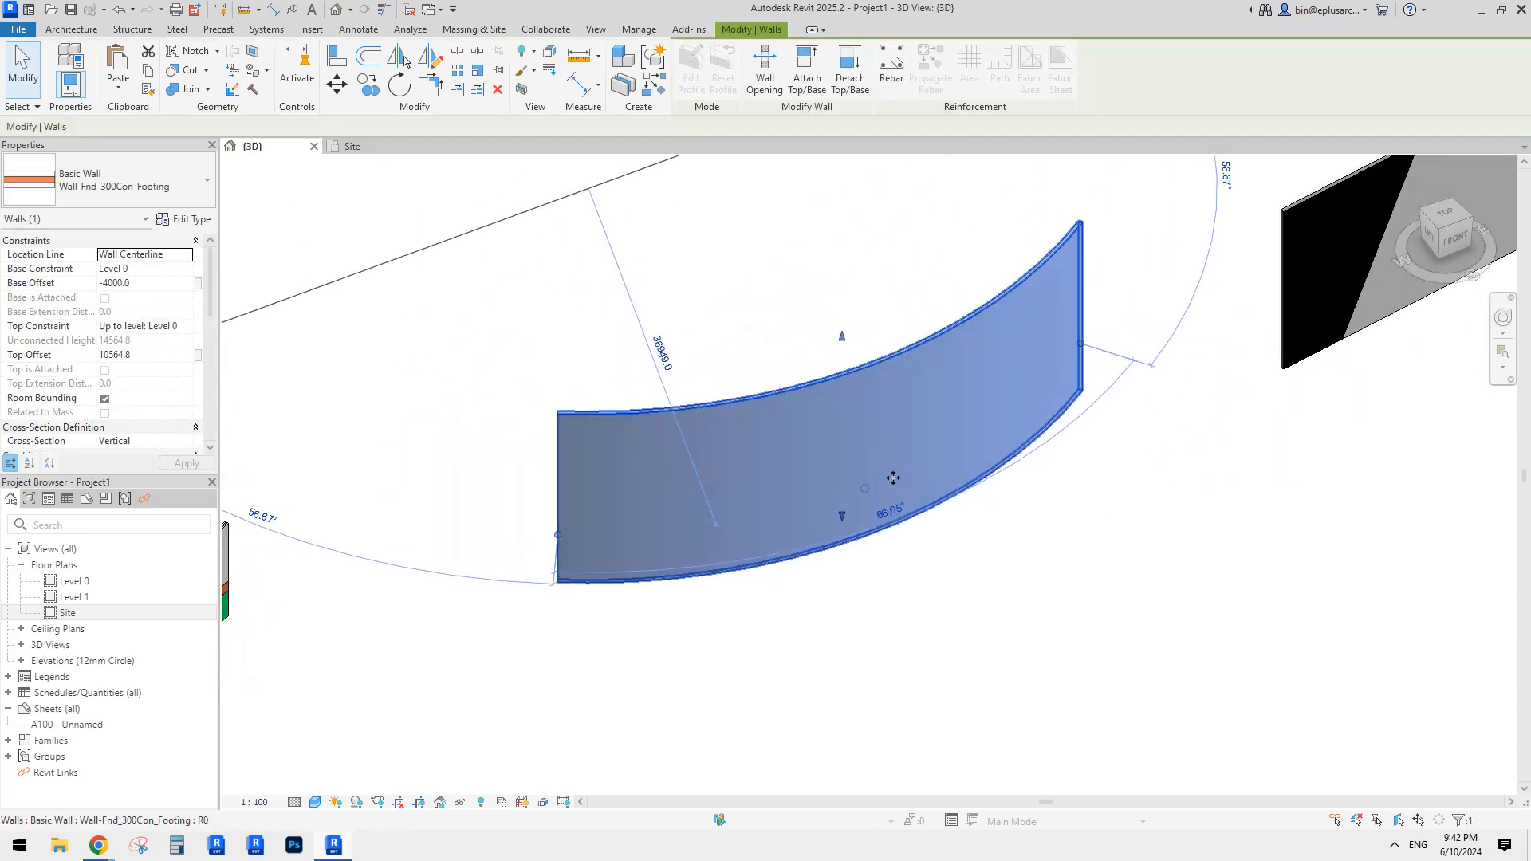
scroll(885, 475, up, 2)
scroll(865, 464, down, 1)
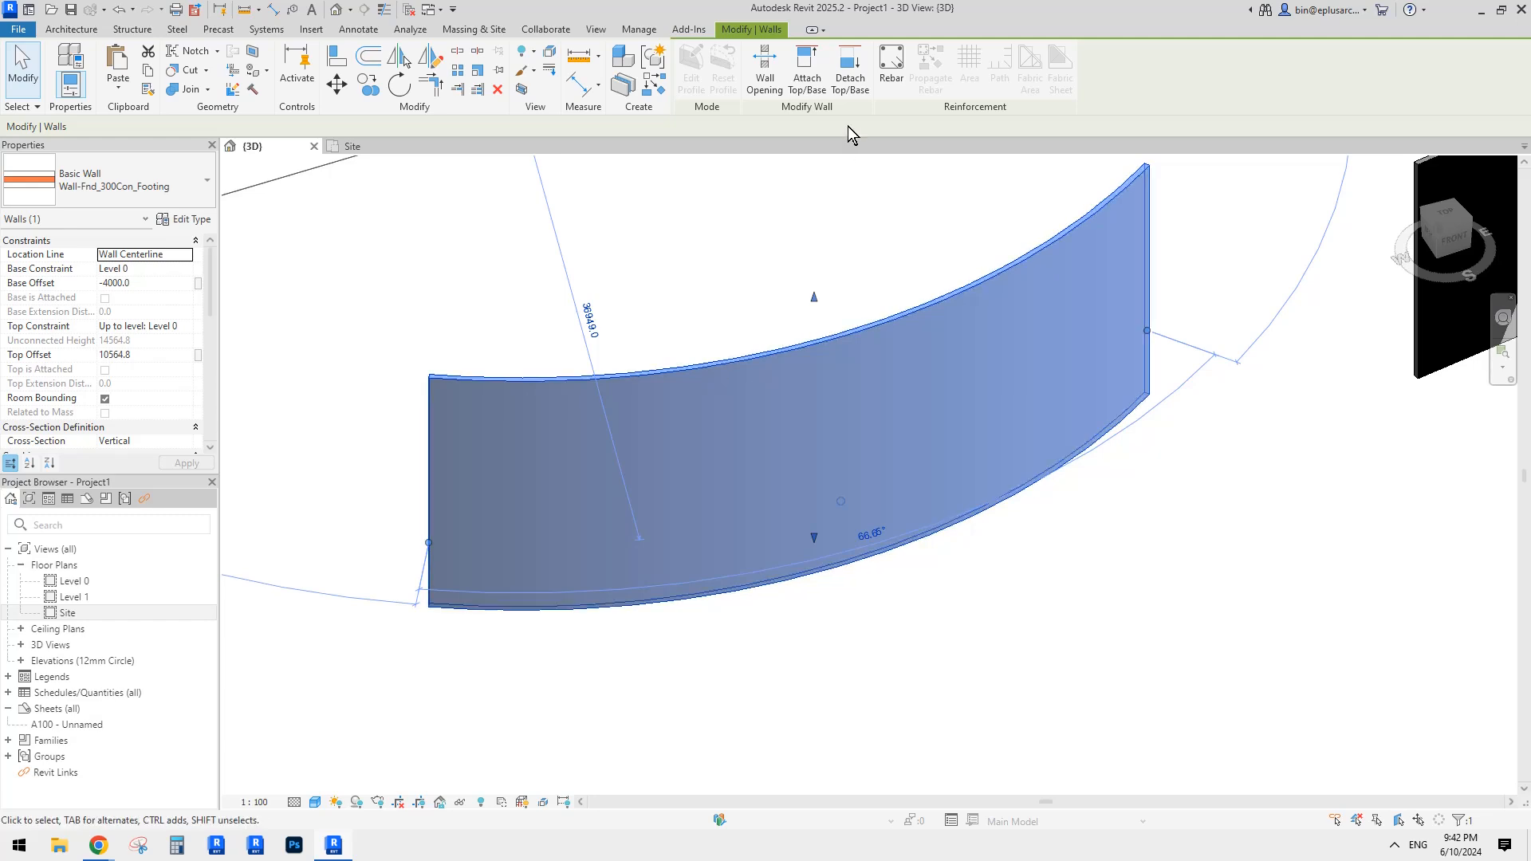
middle_drag(743, 240, 727, 247)
click(737, 240)
scroll(737, 240, down, 1)
shift+middle_drag(776, 275, 749, 266)
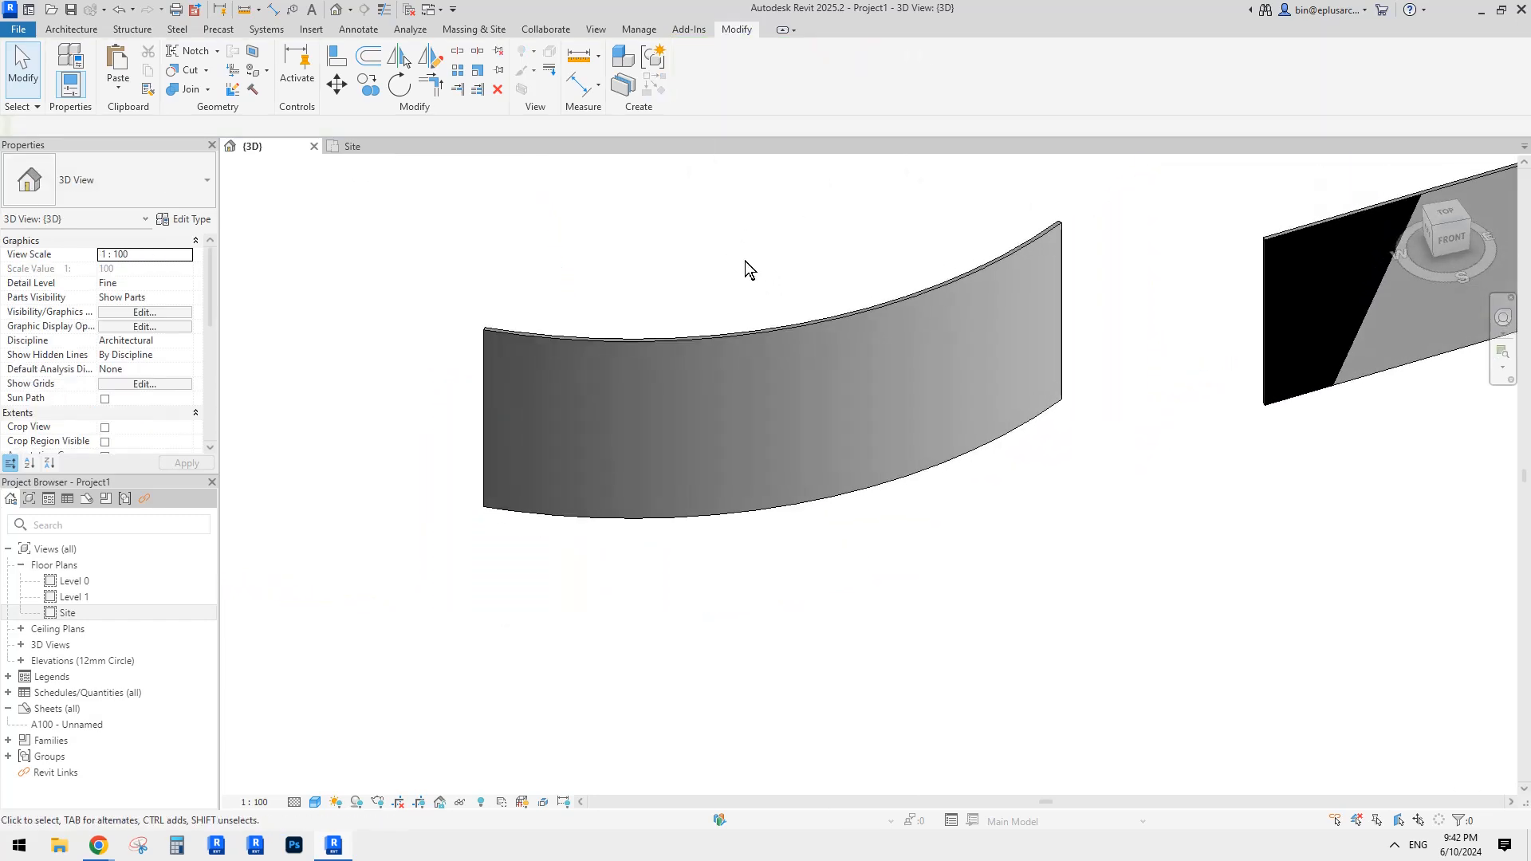
scroll(745, 263, down, 1)
middle_drag(680, 317, 773, 325)
scroll(917, 343, up, 3)
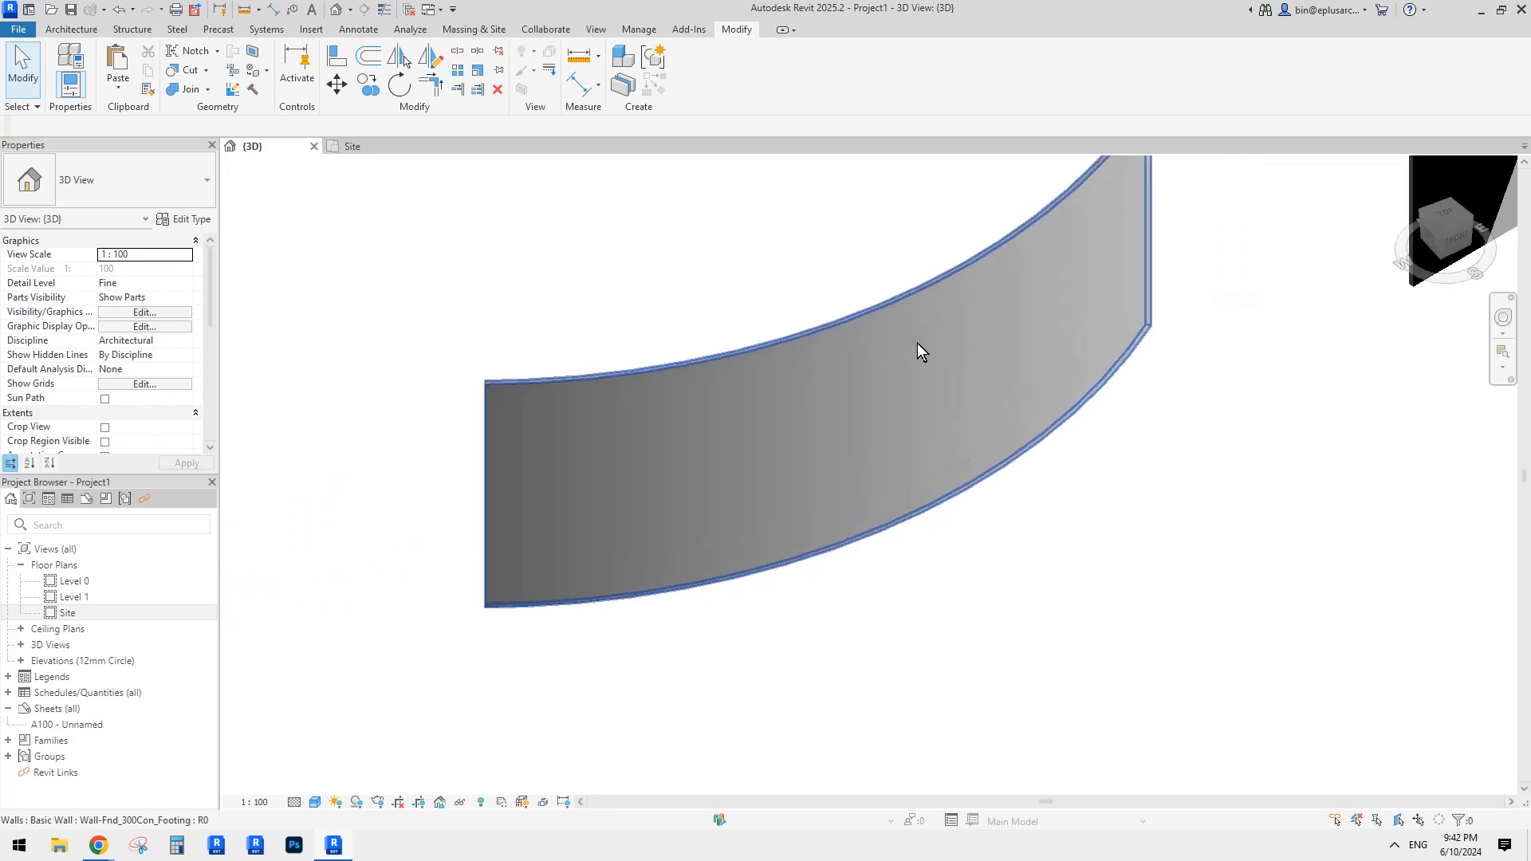
Step: Select the curved wall and create parts from it
click(869, 390)
scroll(869, 383, up, 1)
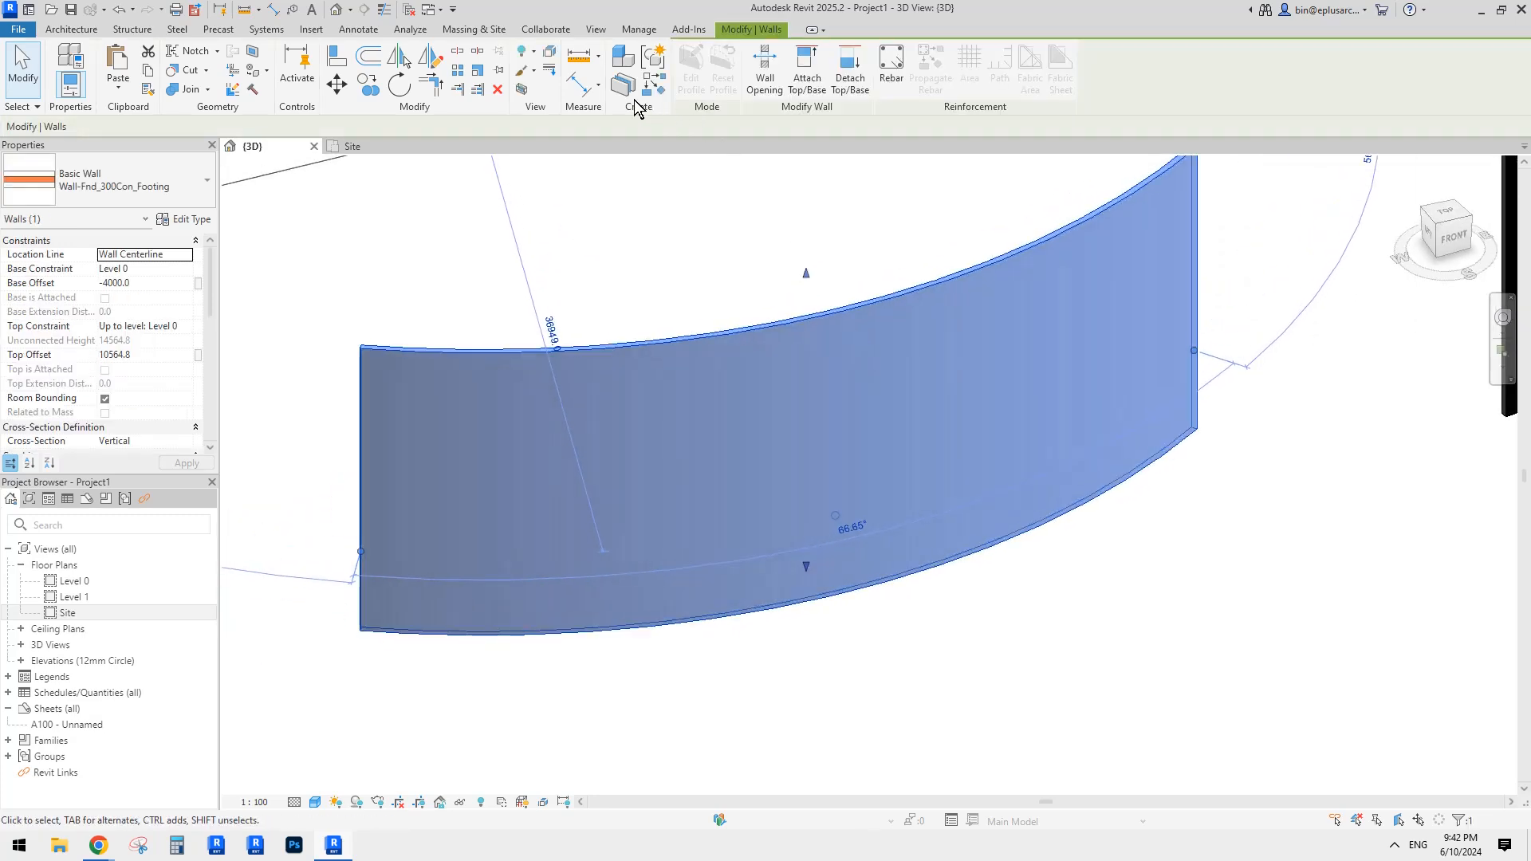
click(876, 237)
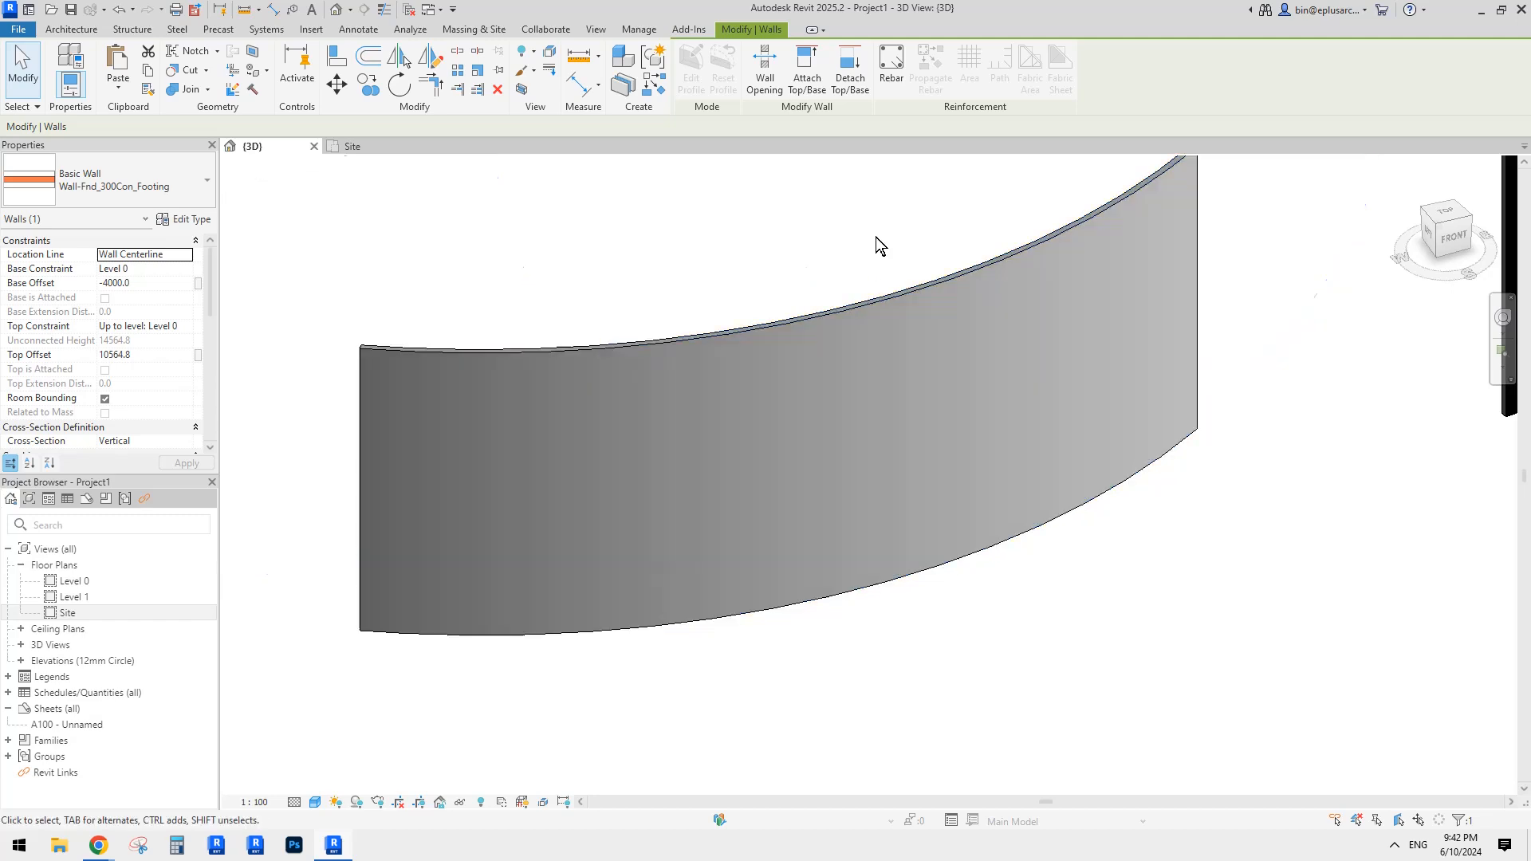
click(932, 337)
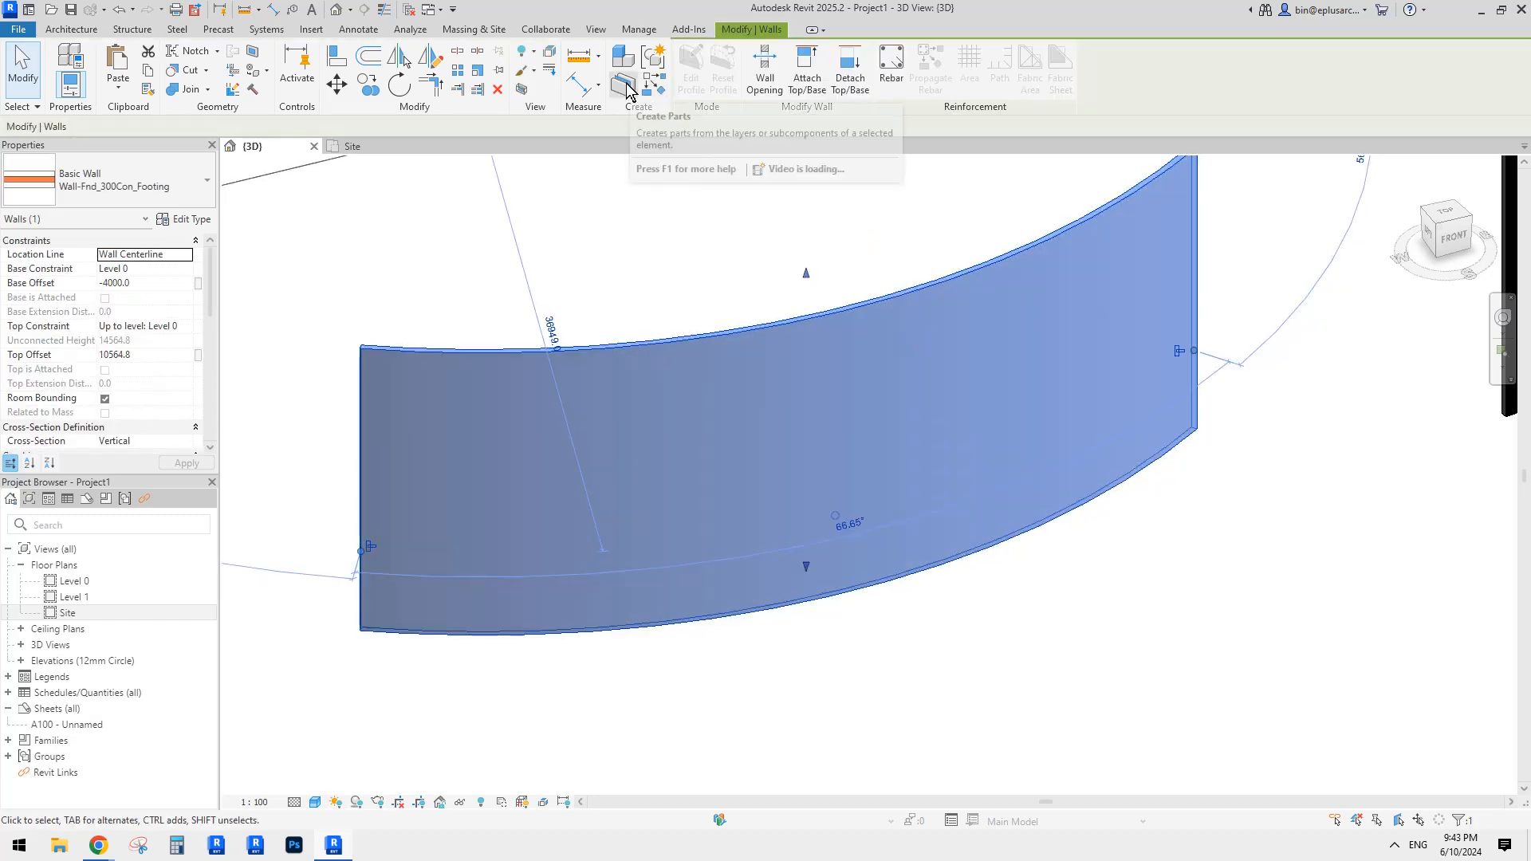
click(624, 85)
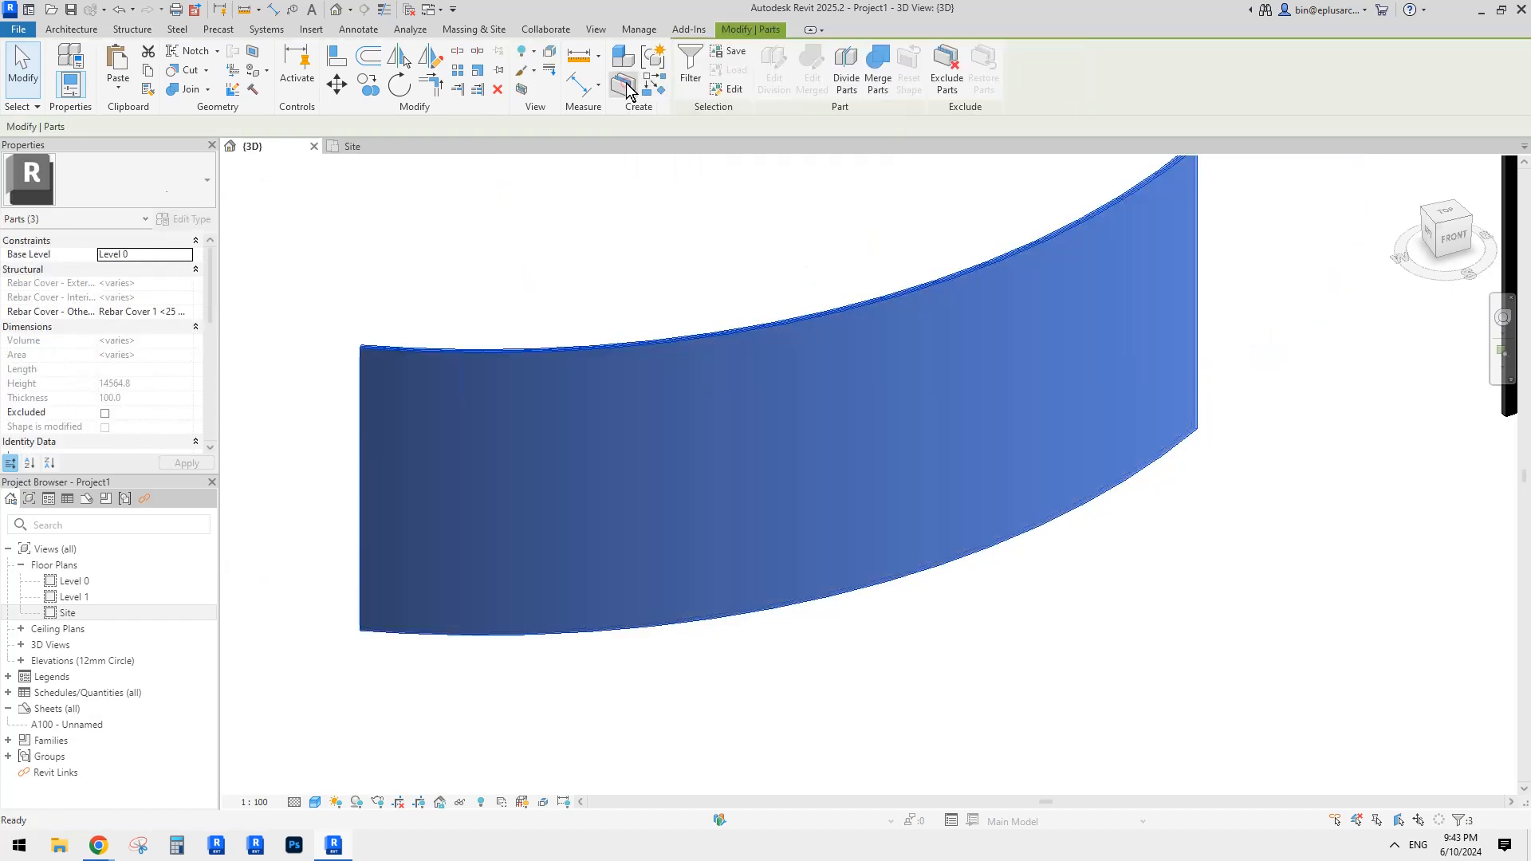
Step: Inspect the new parts, then set the view's Parts Visibility to Show Original
click(707, 213)
click(883, 372)
shift+middle_drag(858, 375, 916, 427)
key(Escape)
shift+middle_drag(961, 303, 880, 347)
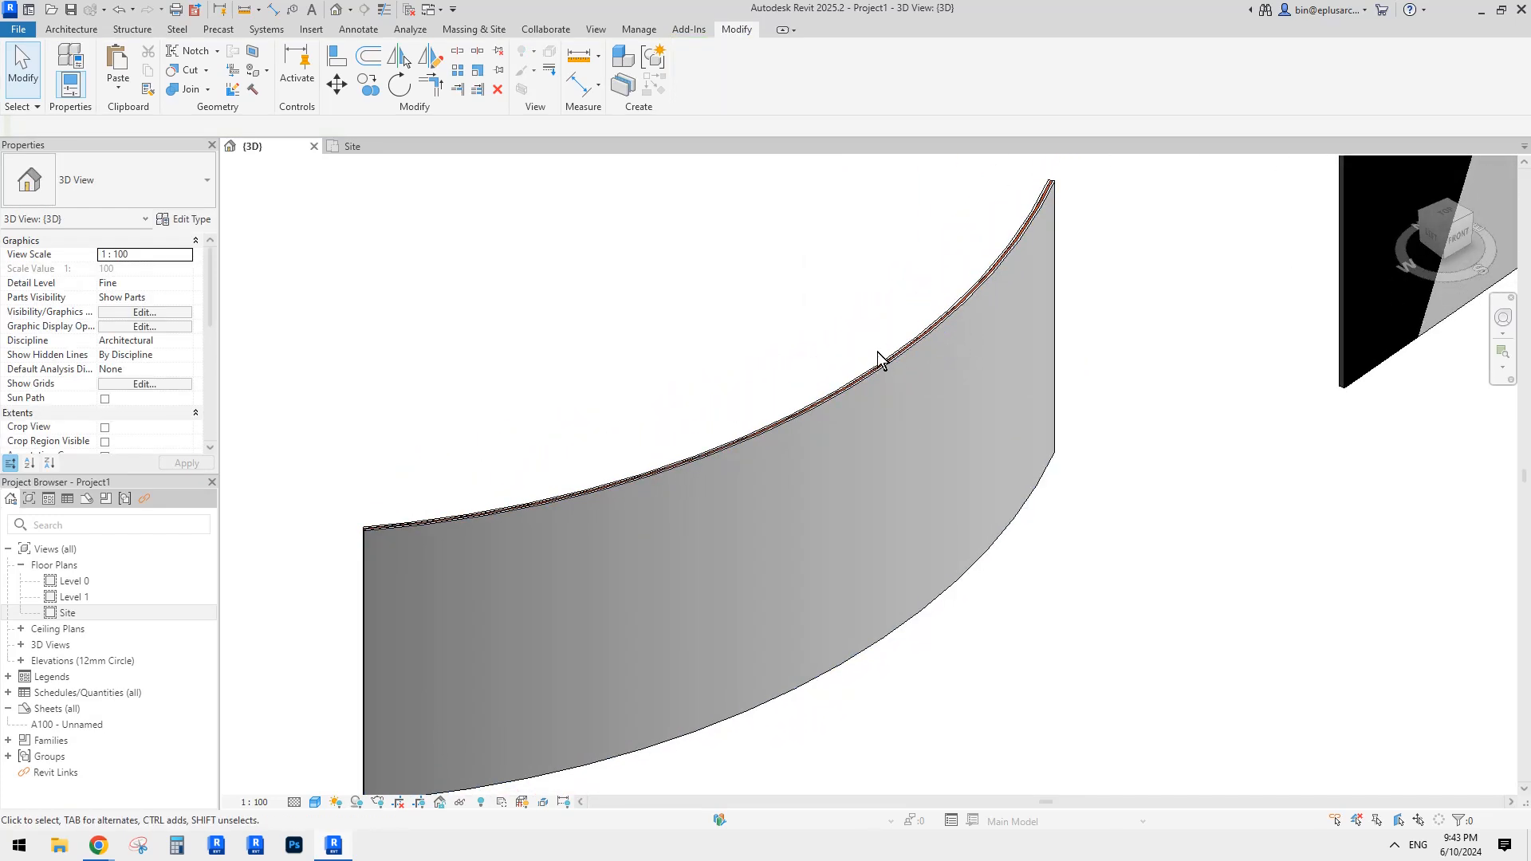
shift+middle_drag(715, 390, 495, 351)
shift+middle_drag(724, 423, 732, 423)
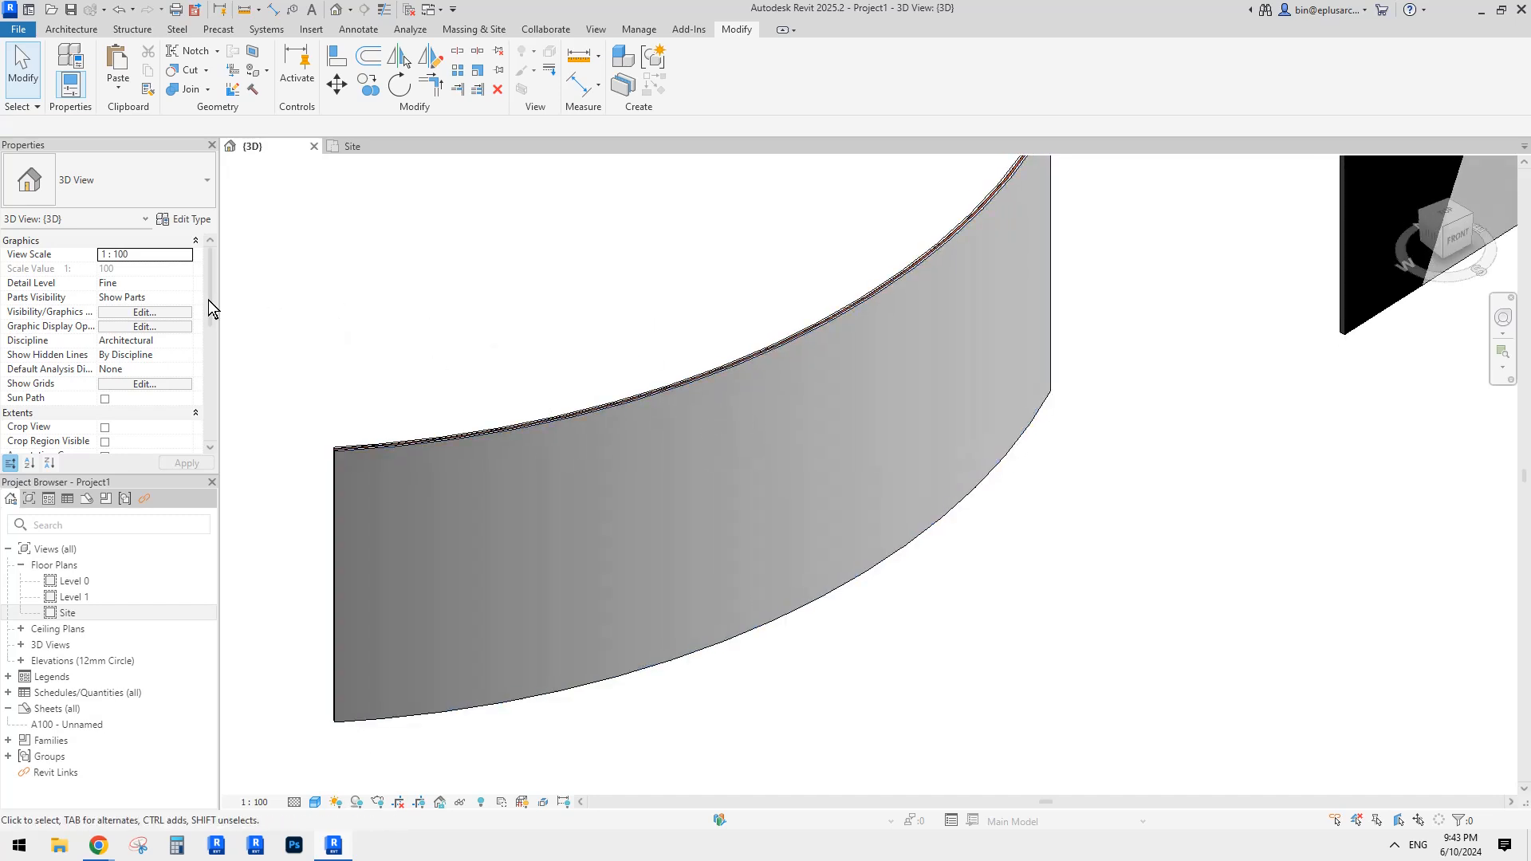
click(185, 300)
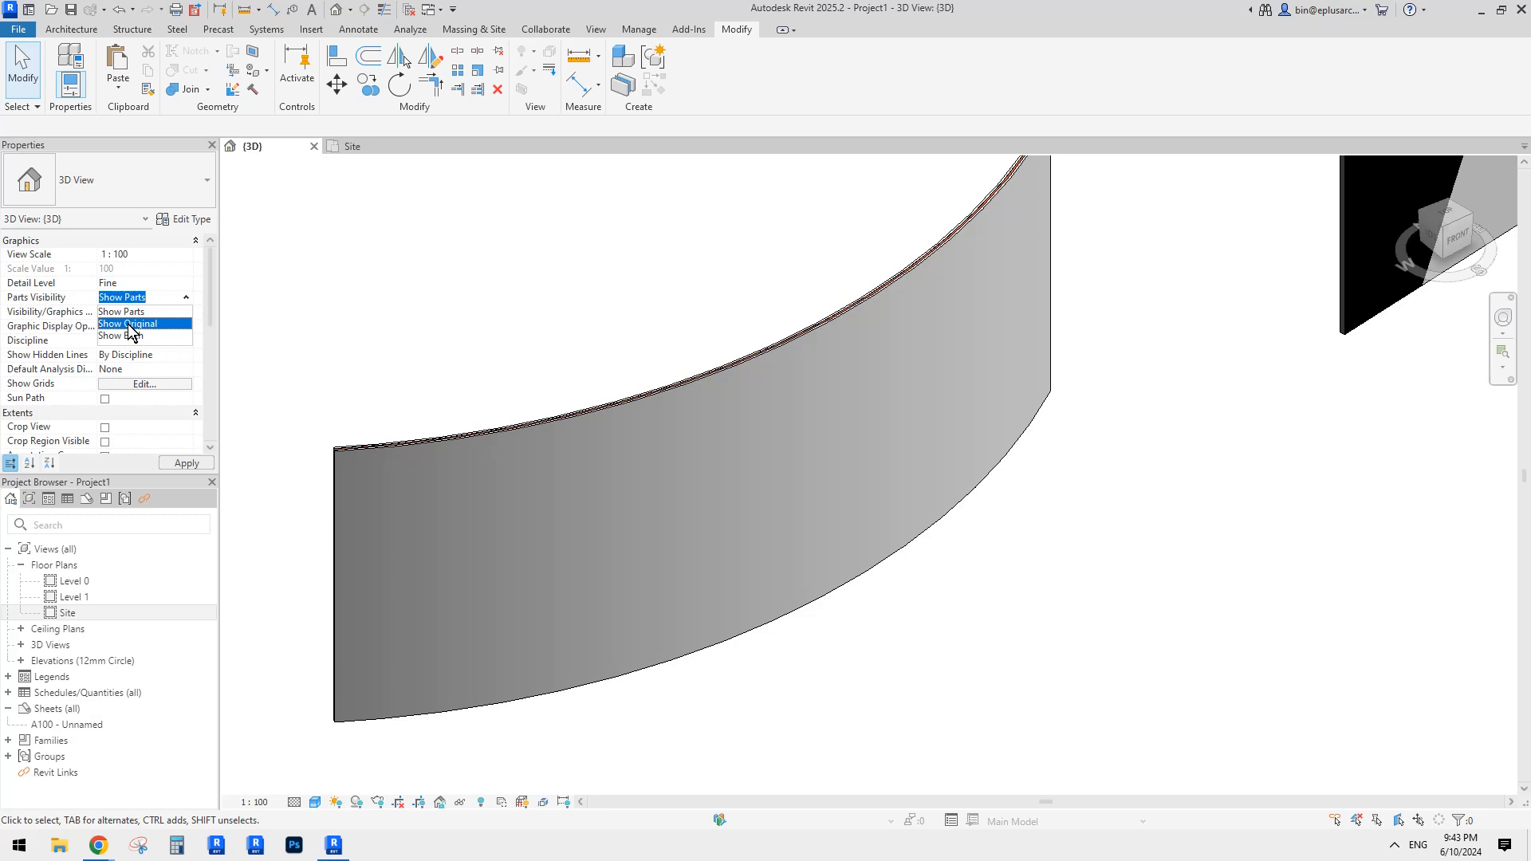
click(131, 323)
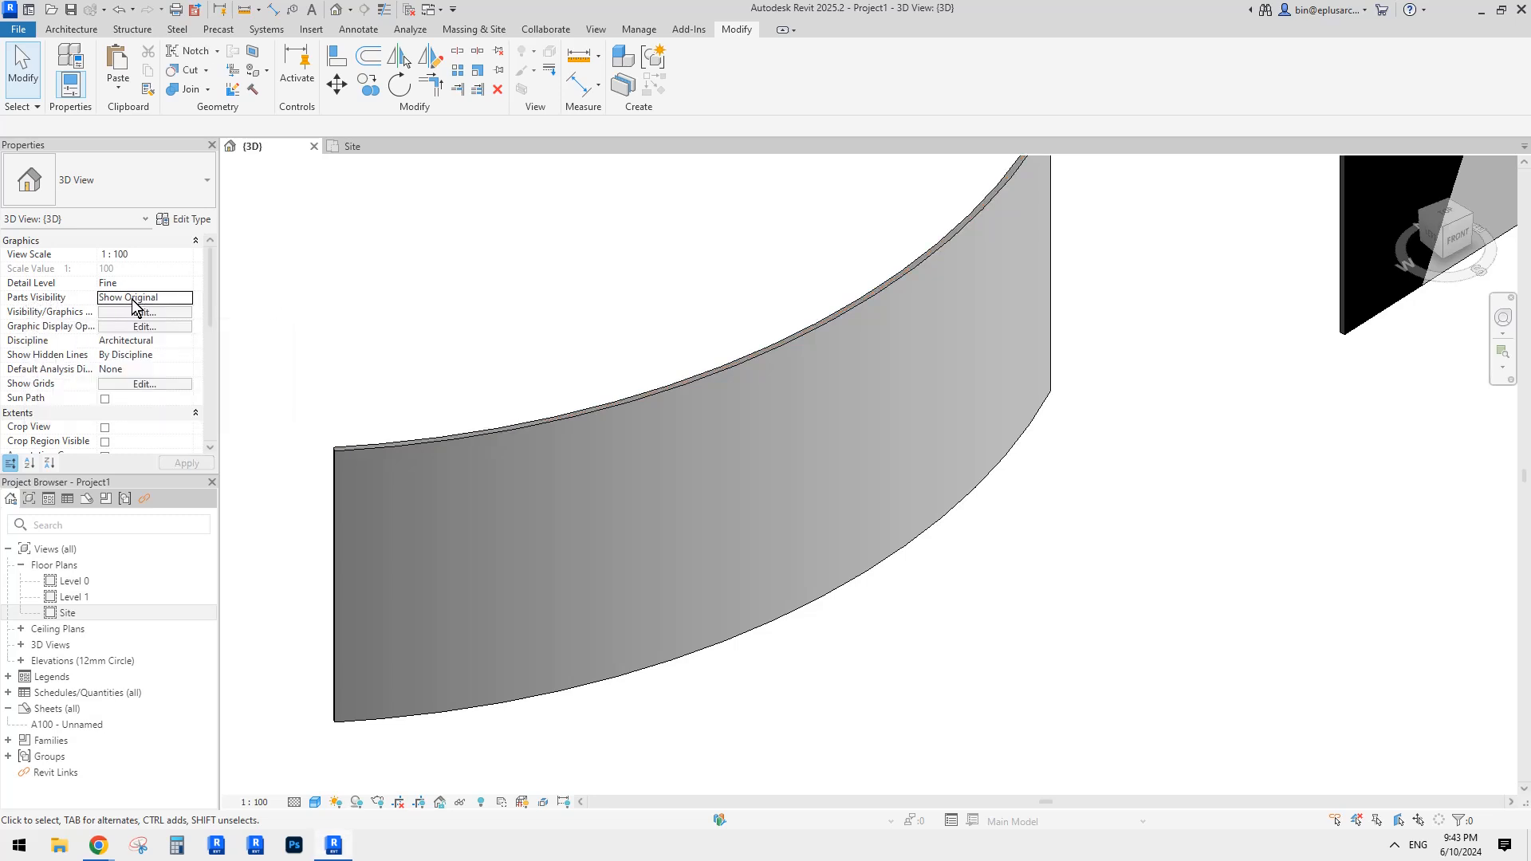
click(821, 392)
Step: Reselect the curved wall and frame it beside the grey wall
scroll(787, 440, down, 1)
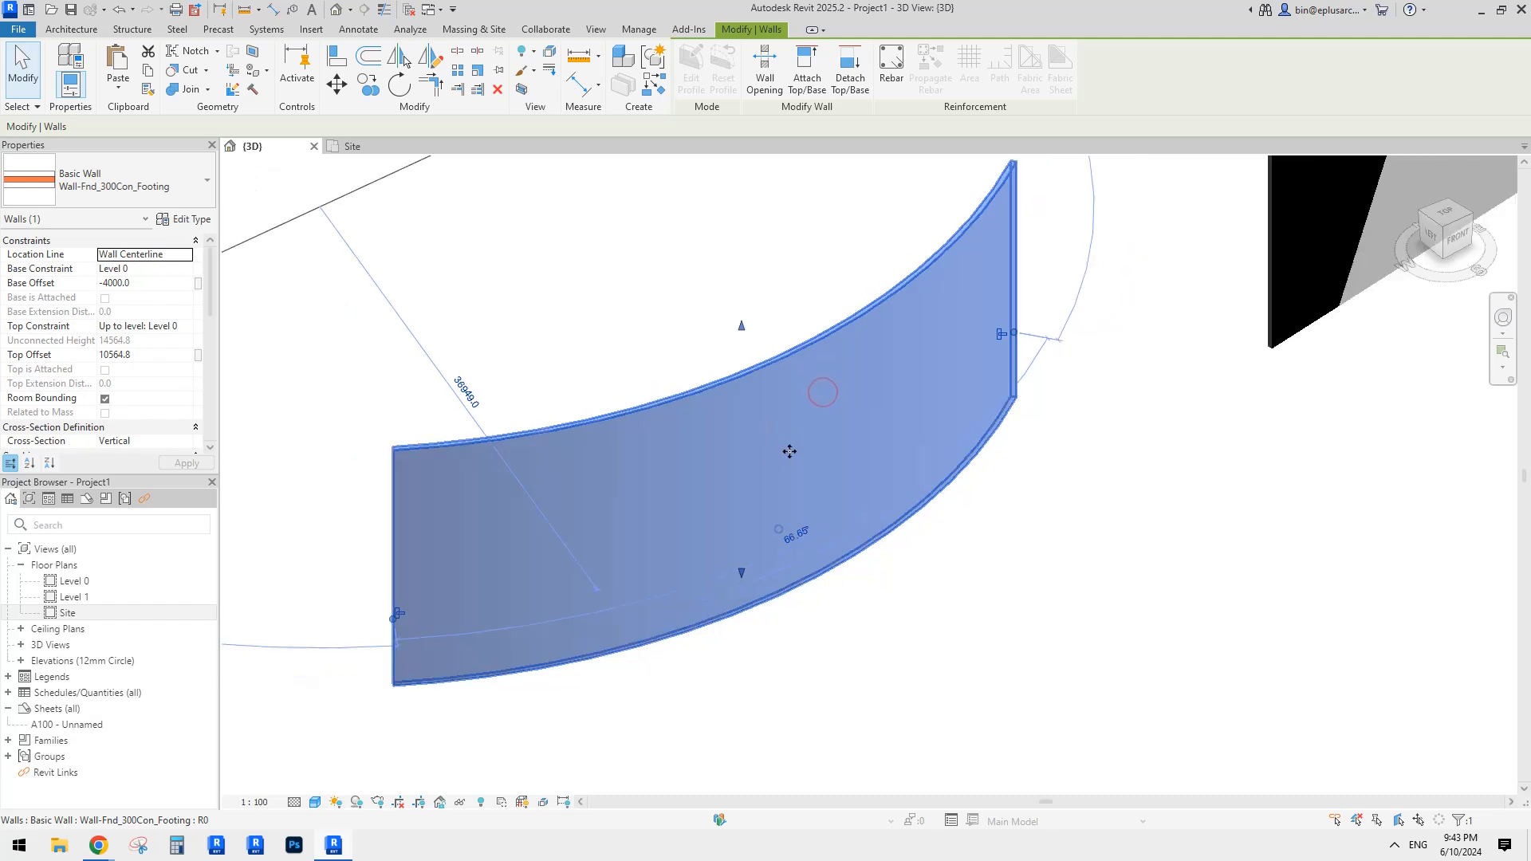
shift+middle_drag(789, 451, 728, 492)
click(949, 596)
click(802, 505)
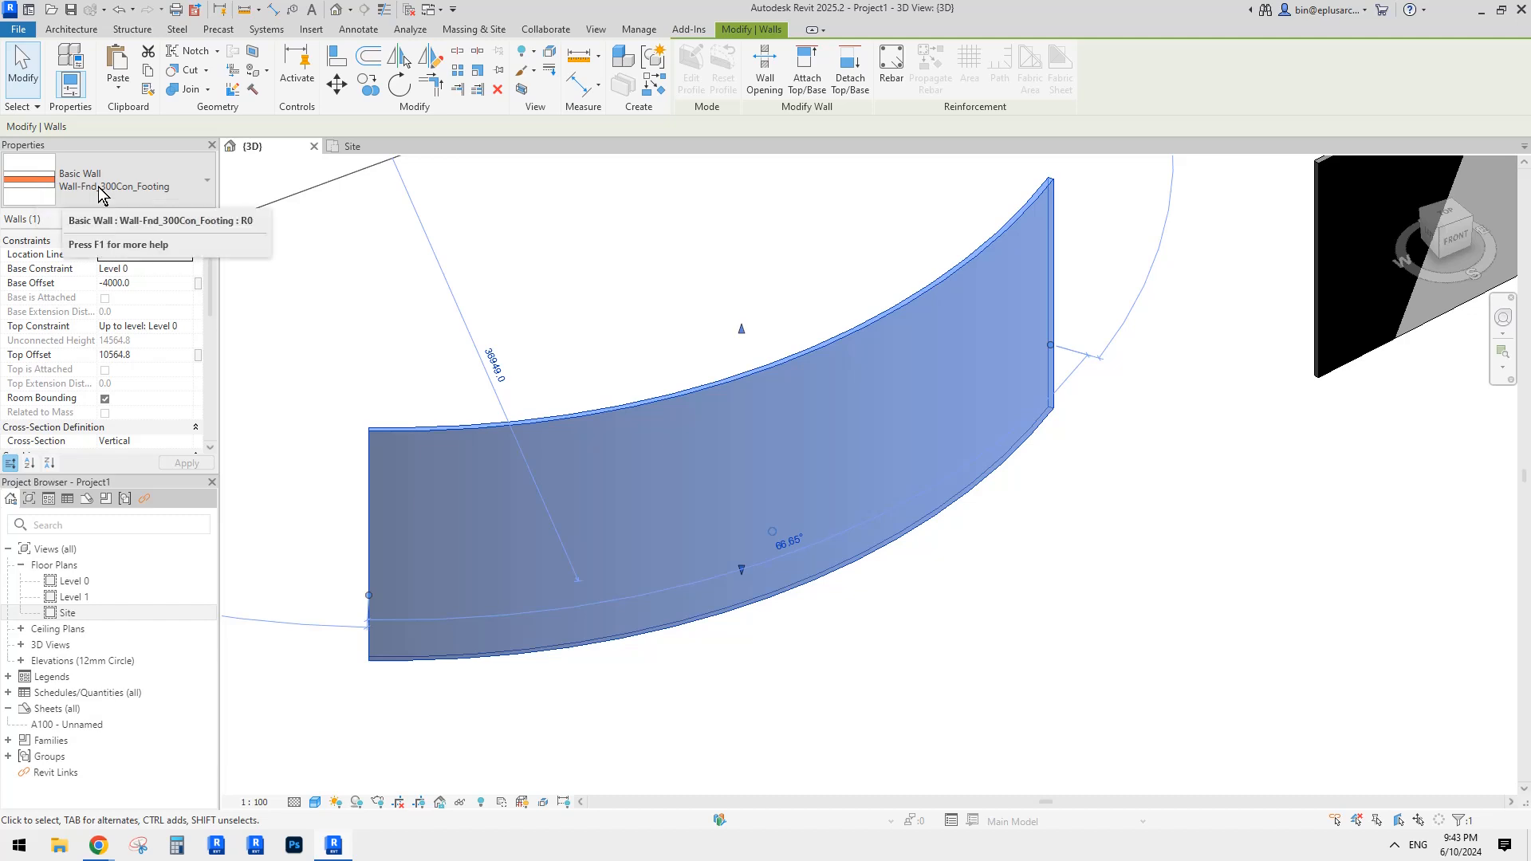
scroll(568, 343, down, 2)
middle_drag(568, 342, 879, 300)
scroll(956, 320, up, 2)
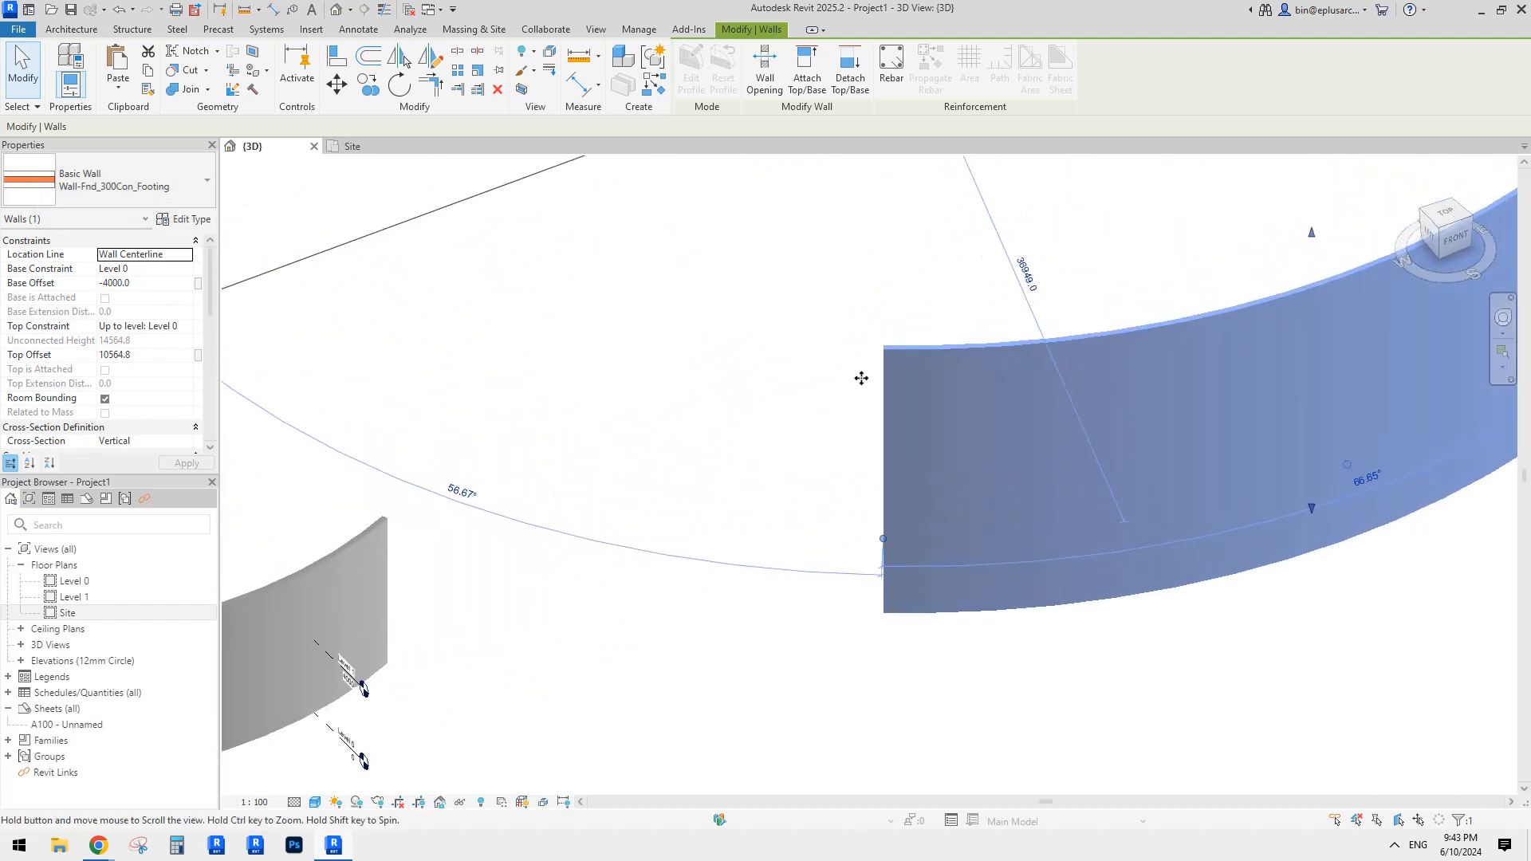
middle_drag(577, 496, 694, 438)
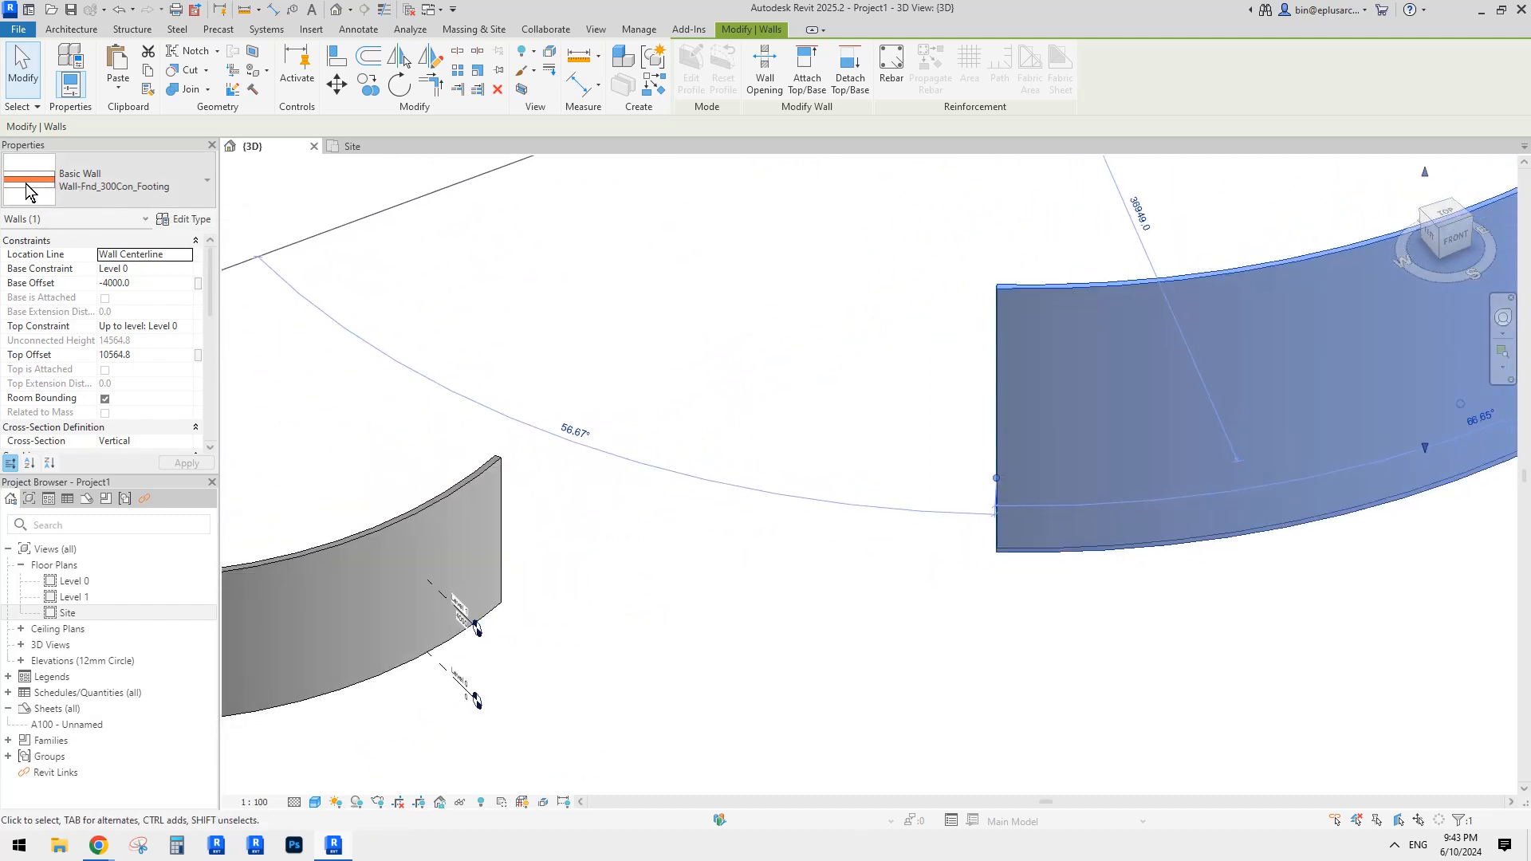
middle_drag(1280, 303, 625, 484)
Step: In the footing type's structure, set Concrete to 300 and delete the Aluminium and Copper rows
click(192, 221)
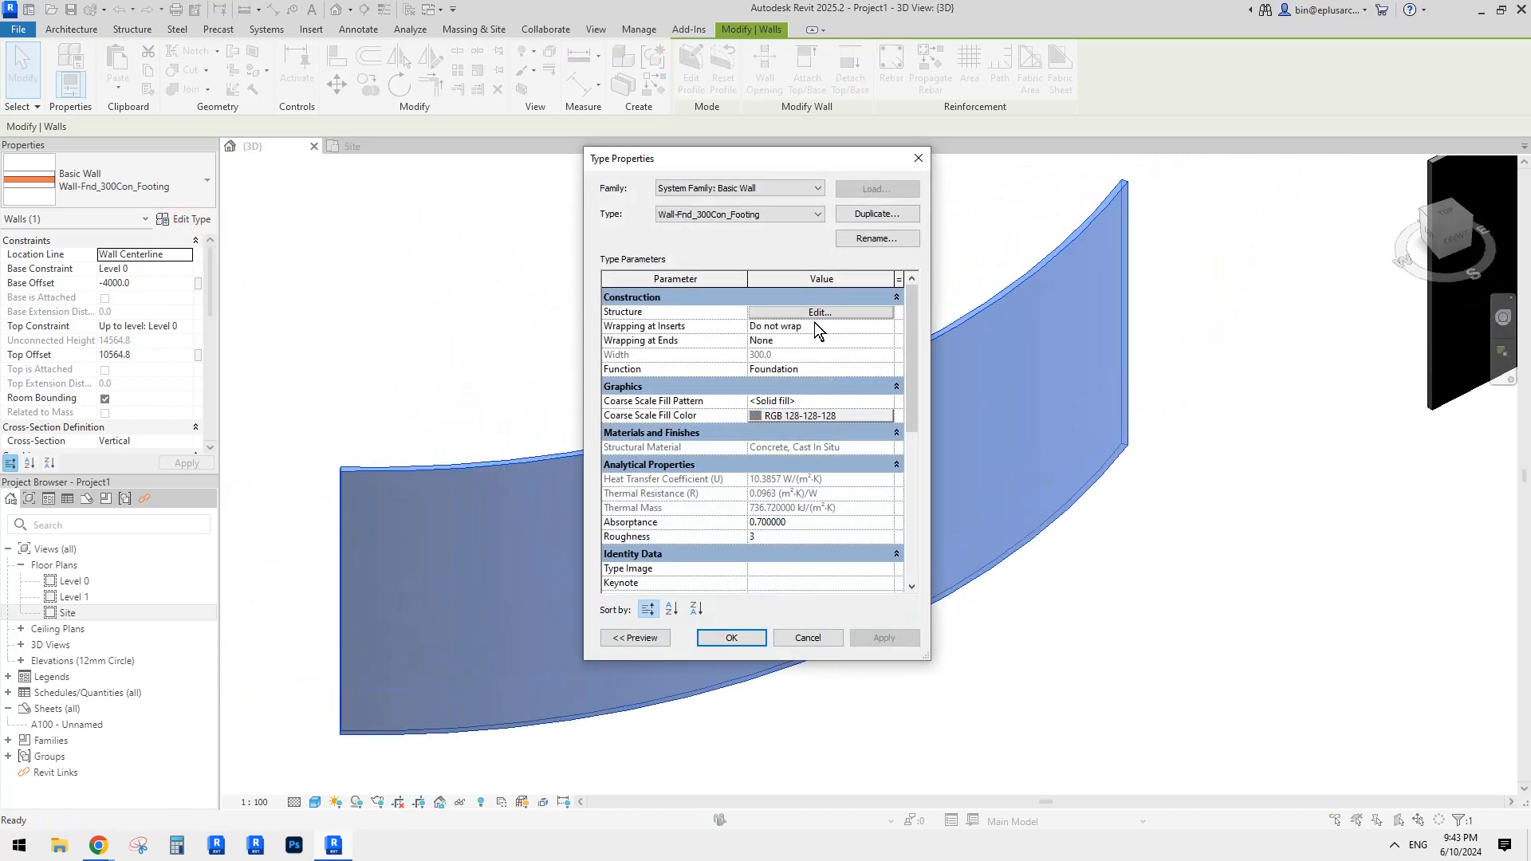
click(817, 314)
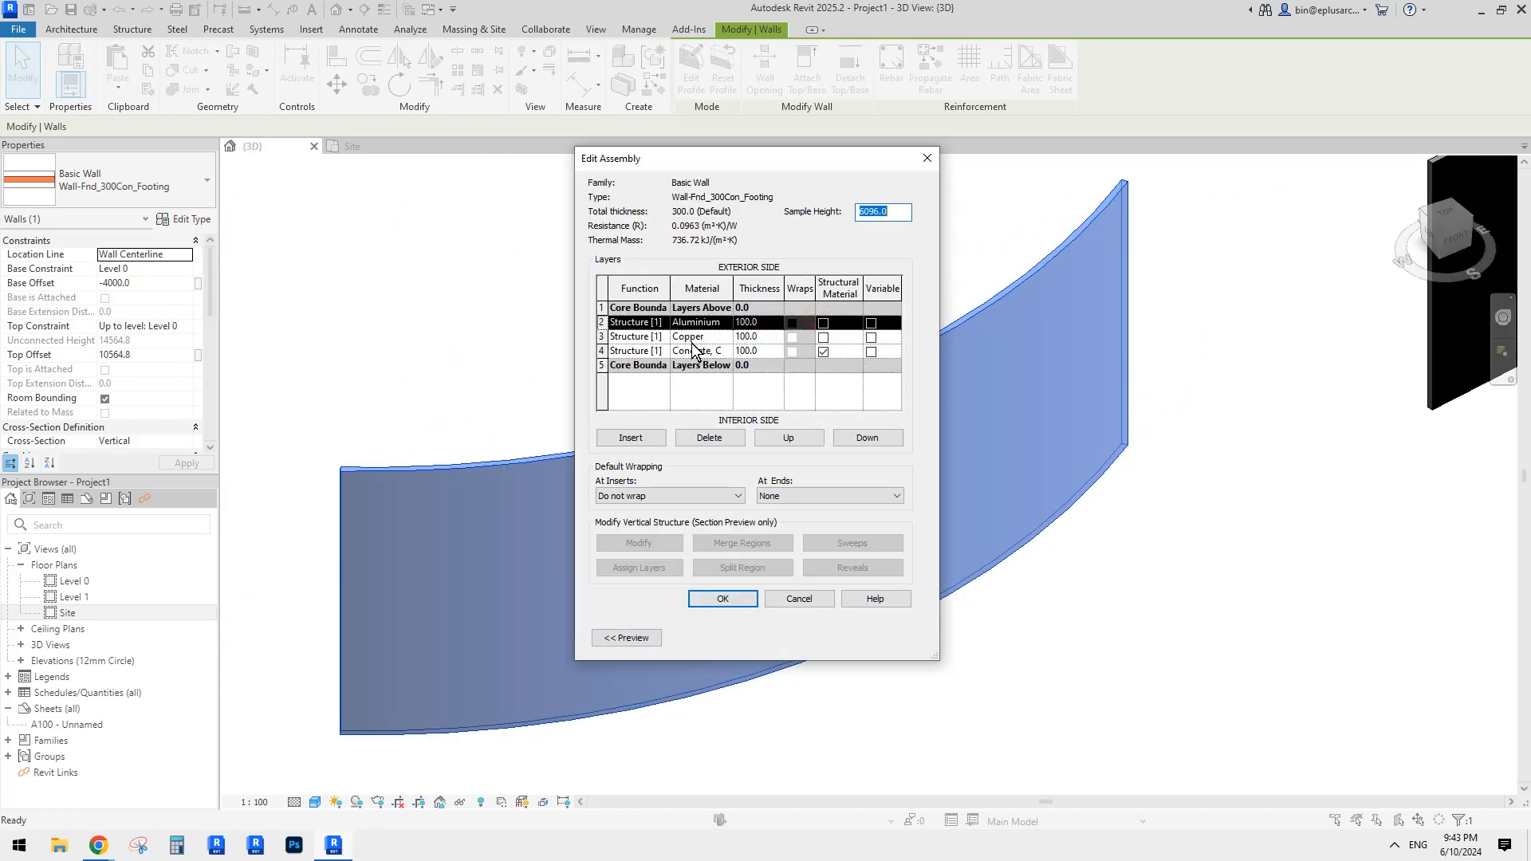
click(764, 355)
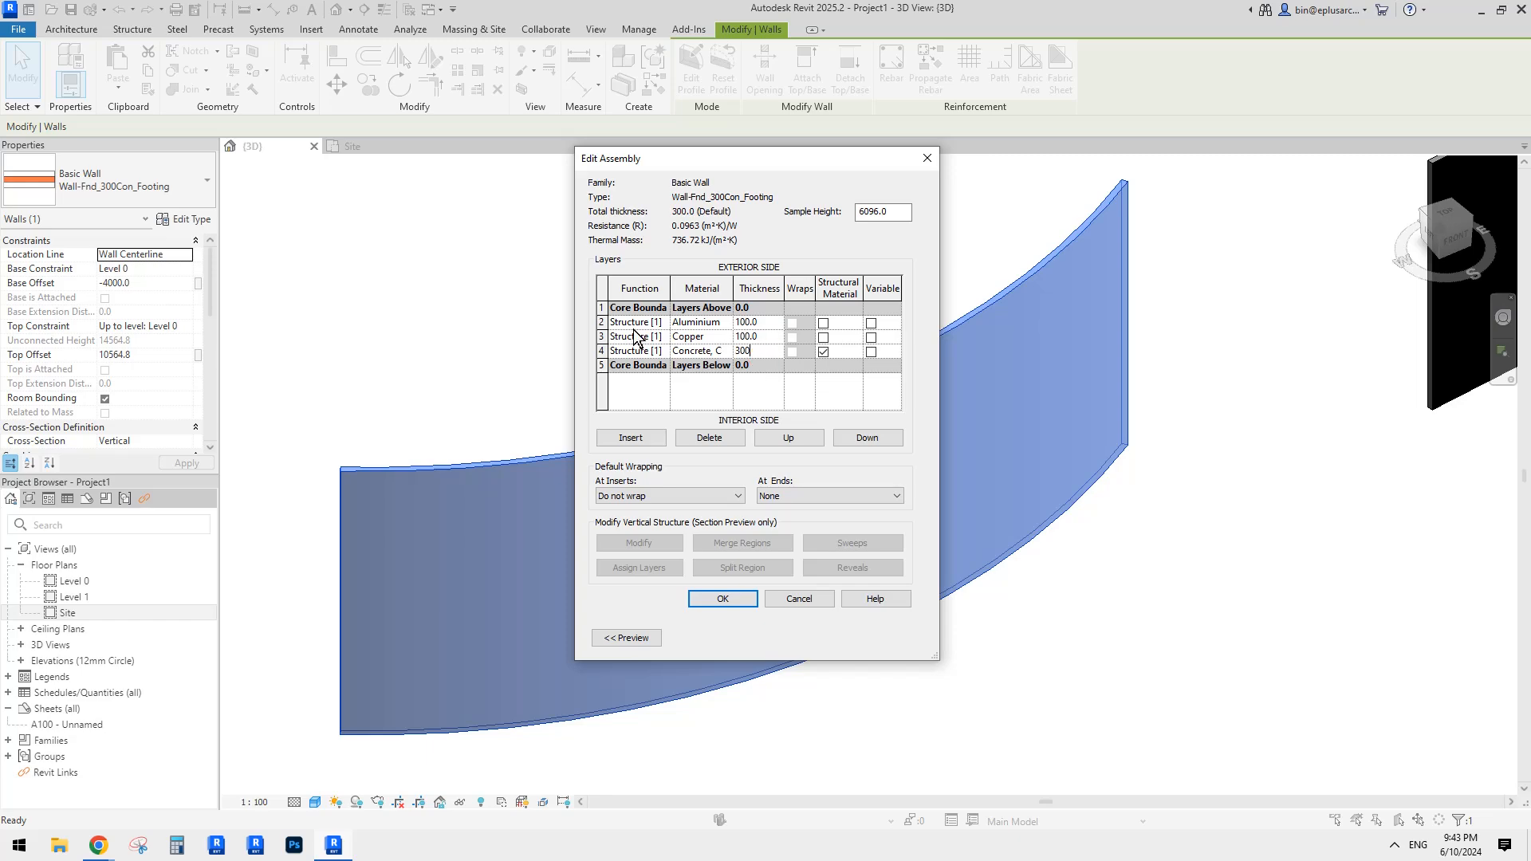
text(300)
click(603, 322)
click(705, 433)
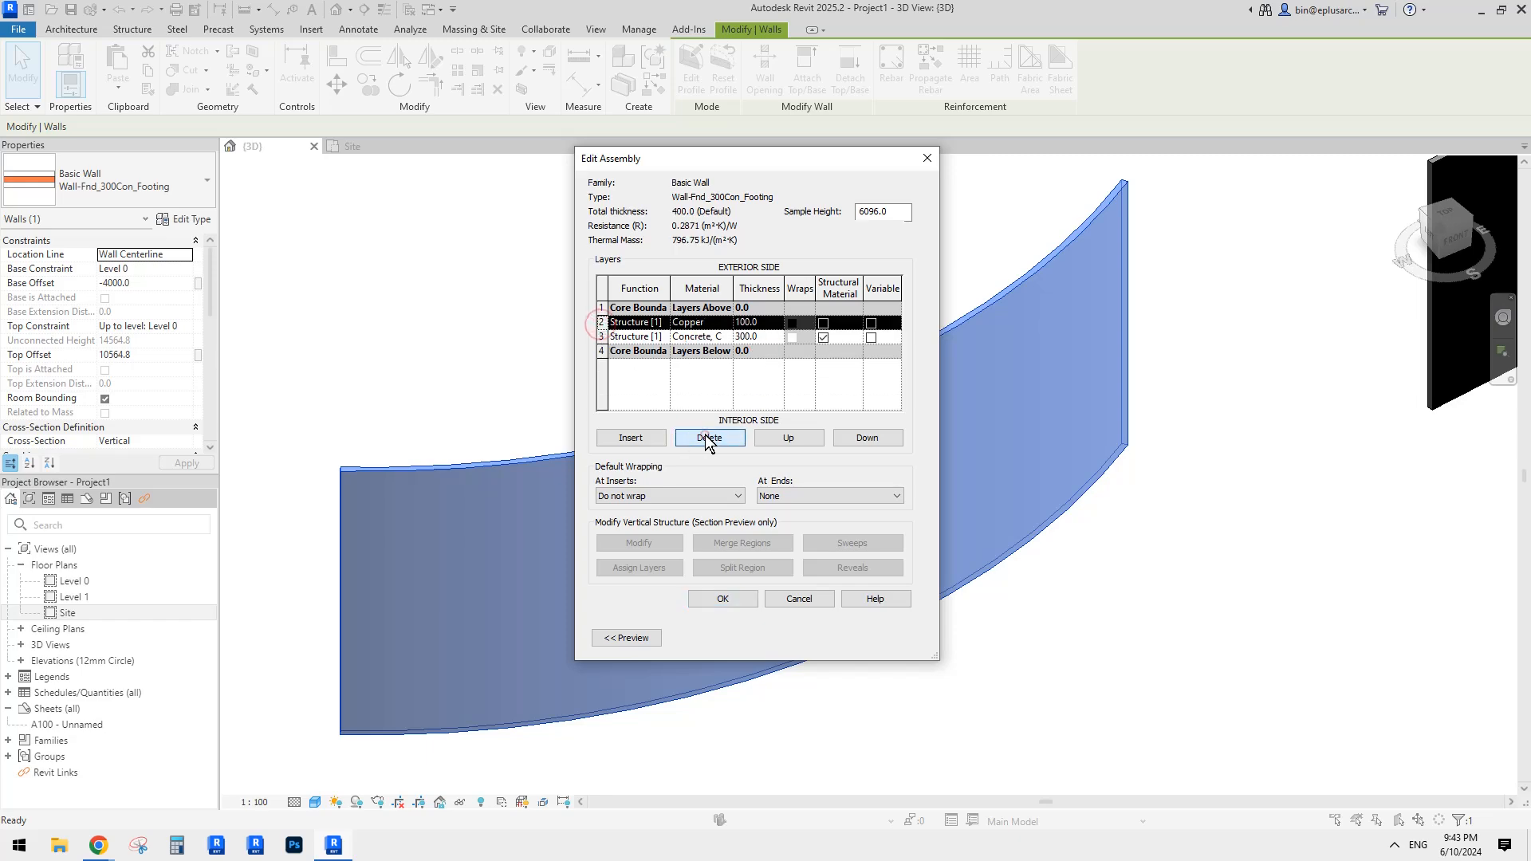
click(705, 434)
click(722, 599)
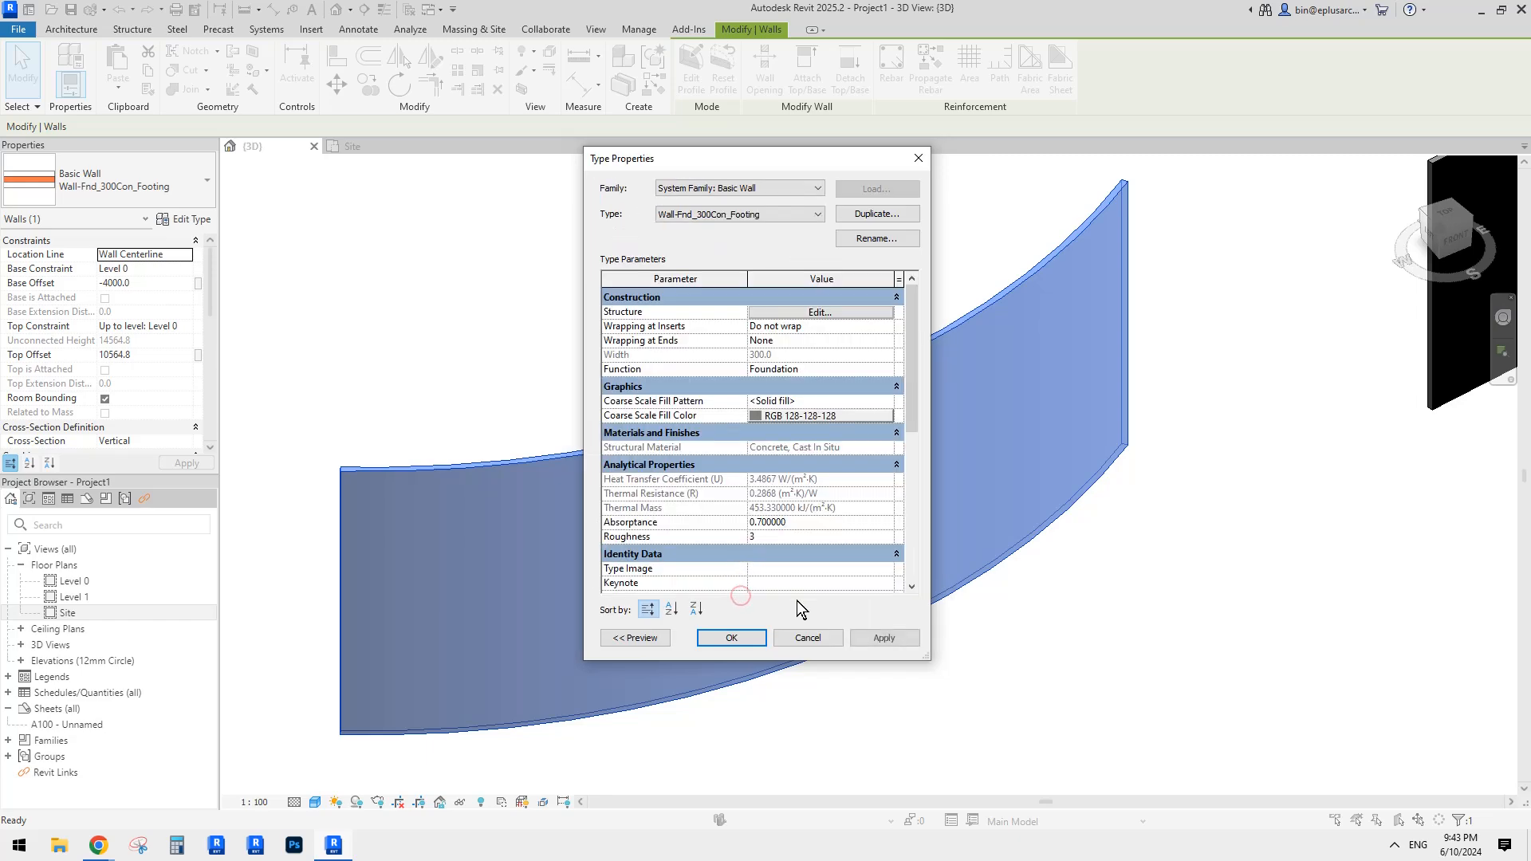
click(751, 634)
click(949, 671)
Step: Switch Parts Visibility to Show Parts and select the curved wall part
scroll(960, 548, up, 1)
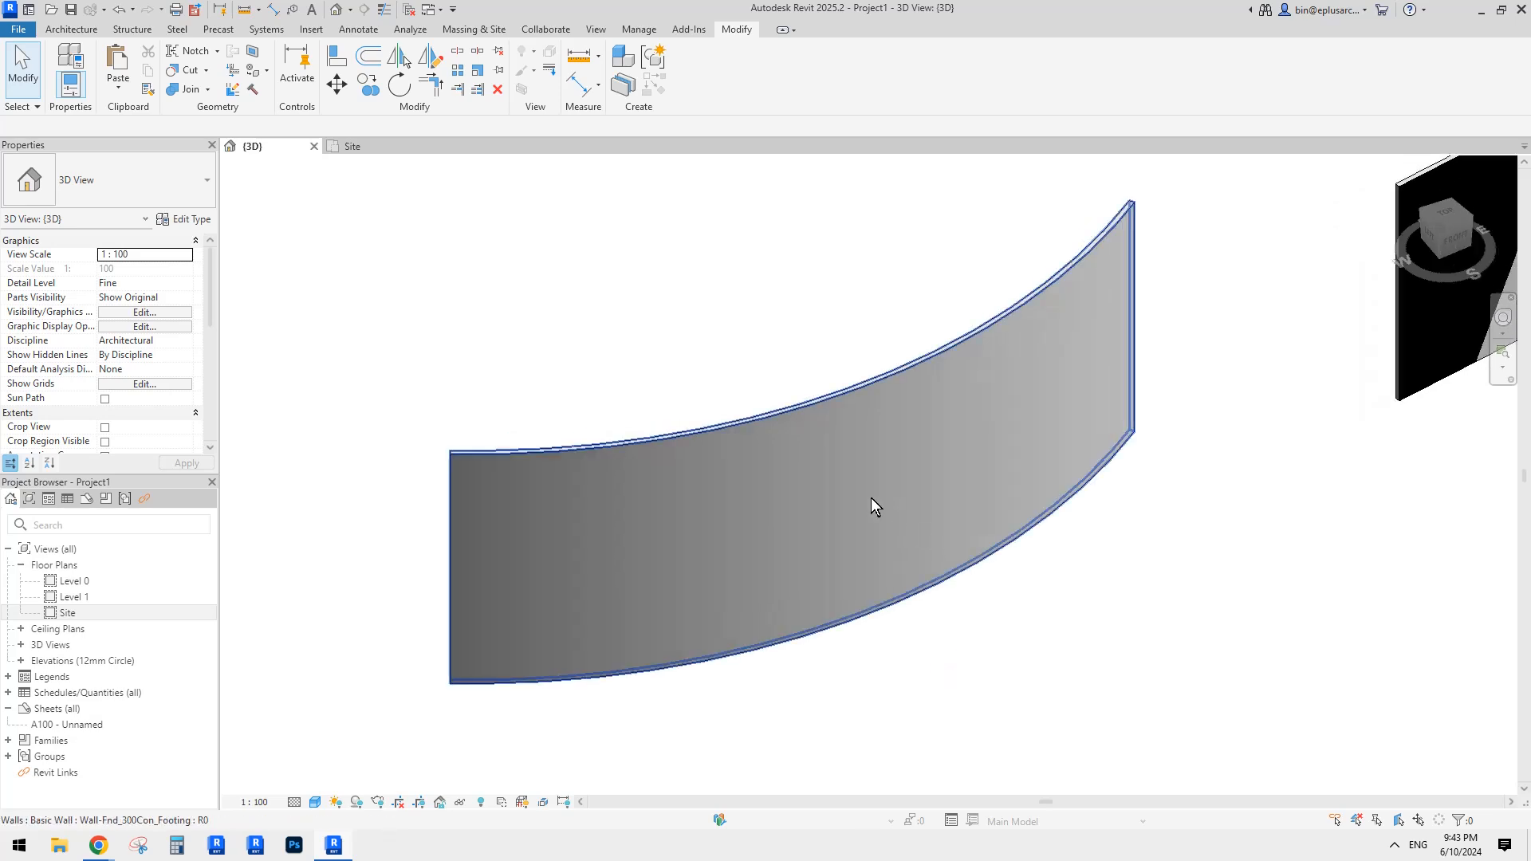
click(187, 298)
click(186, 297)
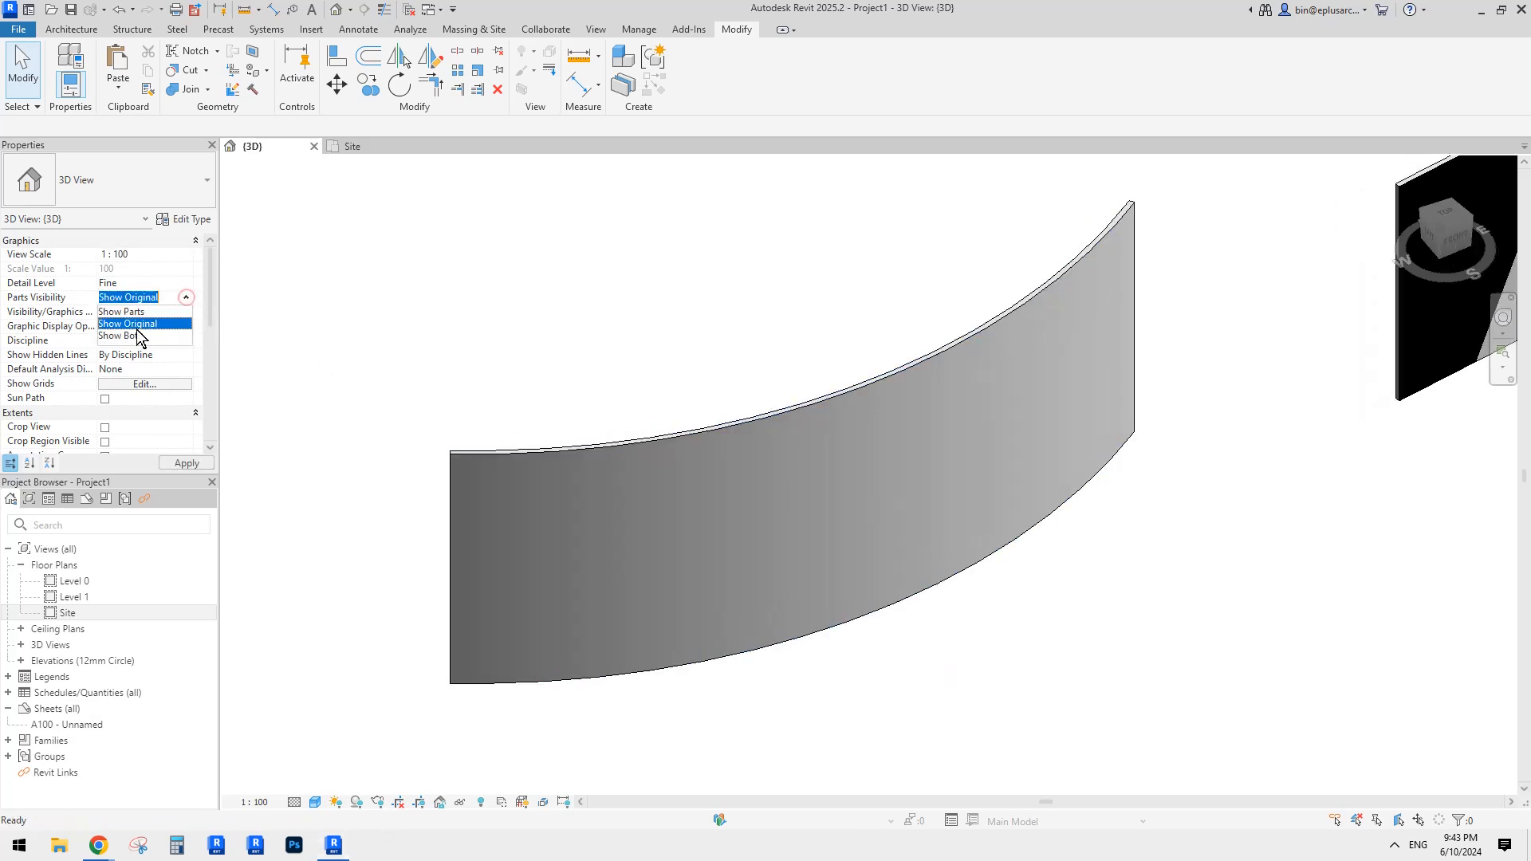
click(807, 435)
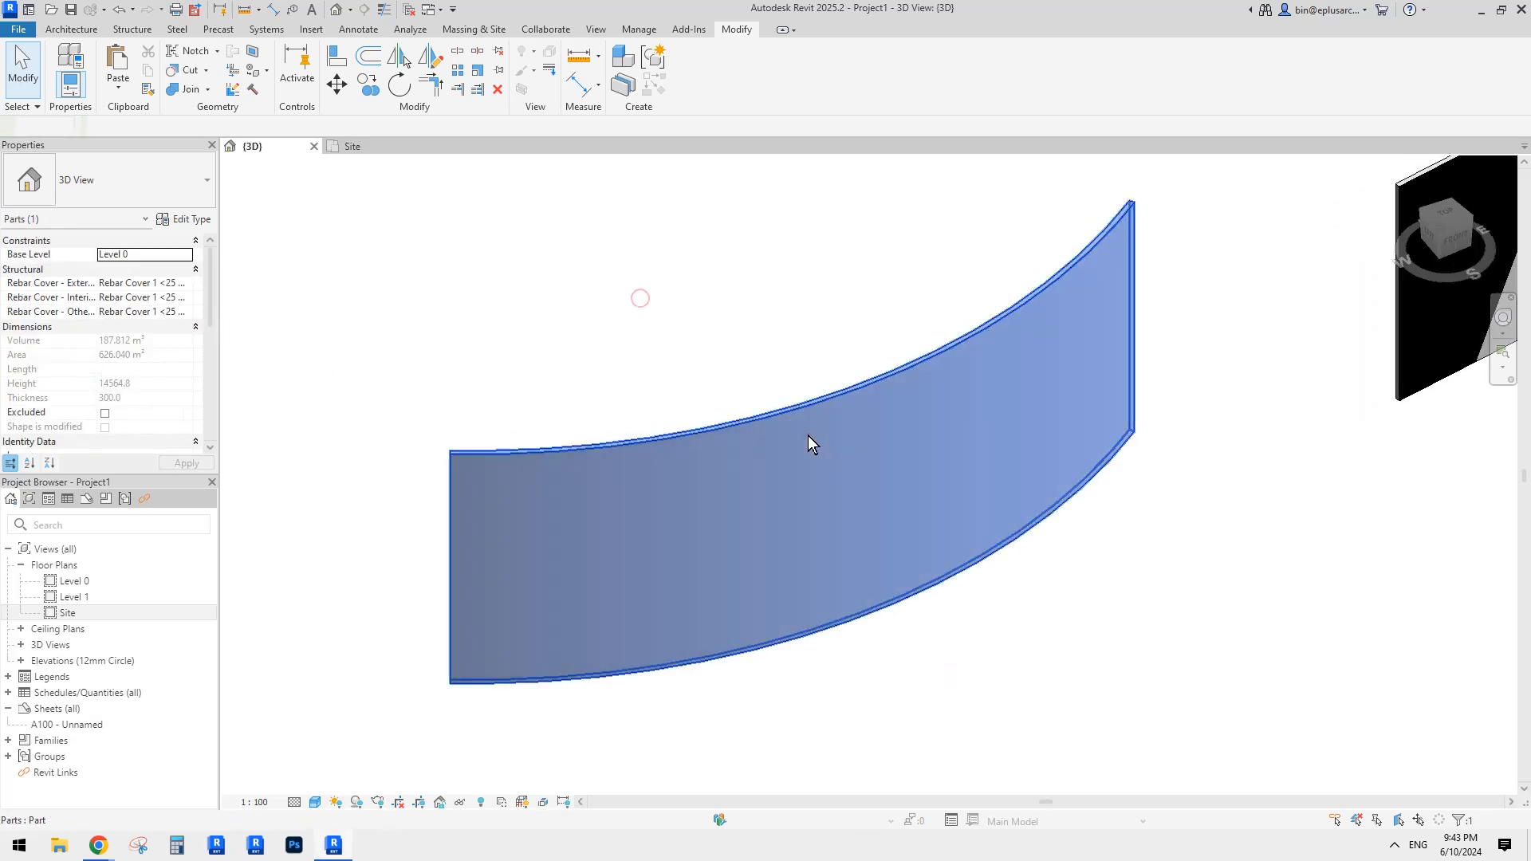
shift+middle_drag(792, 367, 1070, 600)
click(1070, 600)
click(925, 503)
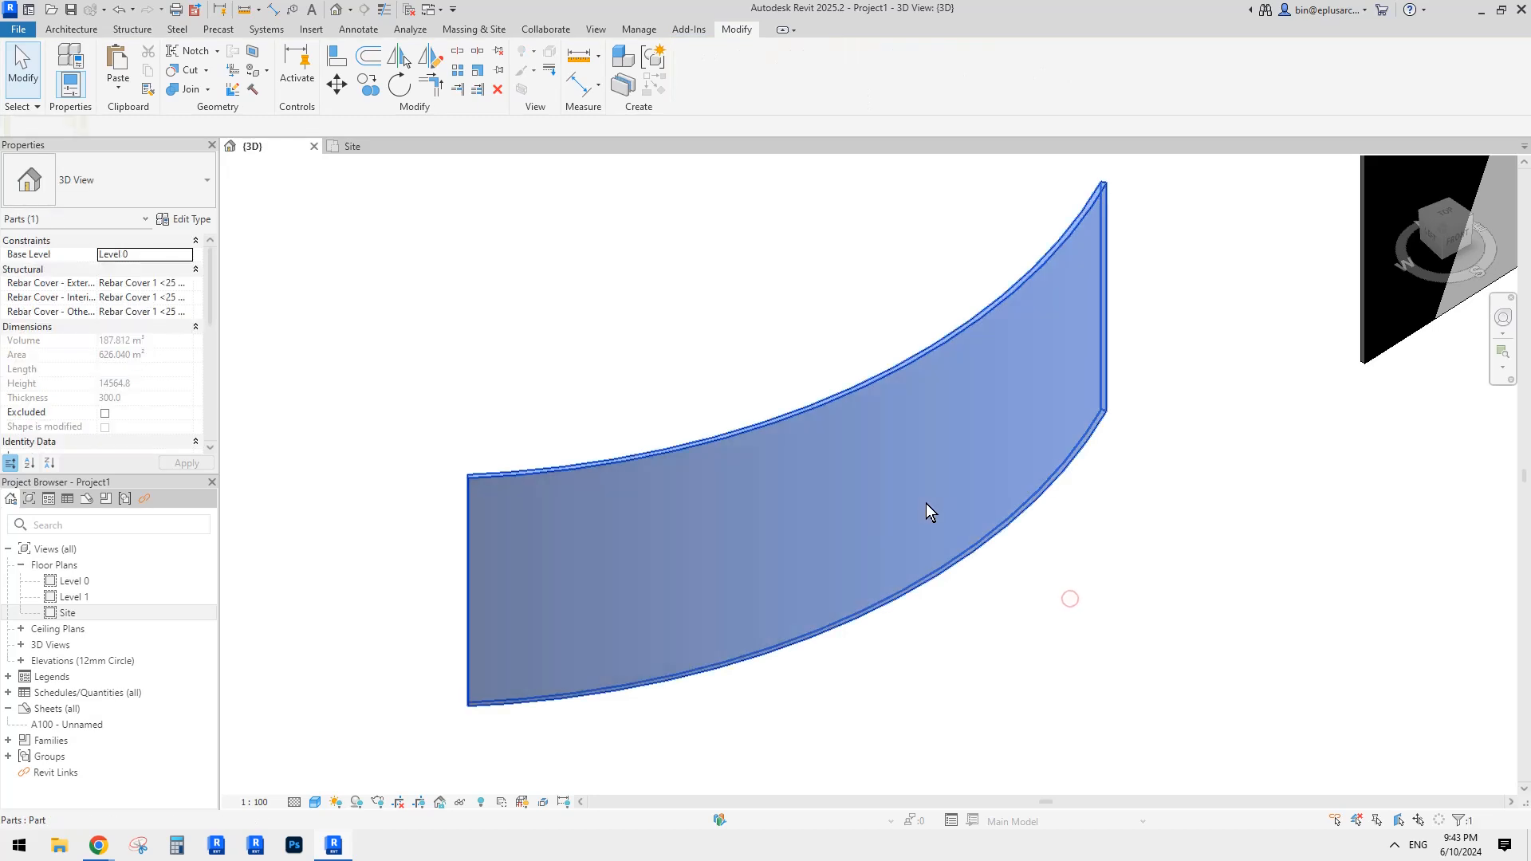
click(1040, 628)
click(916, 535)
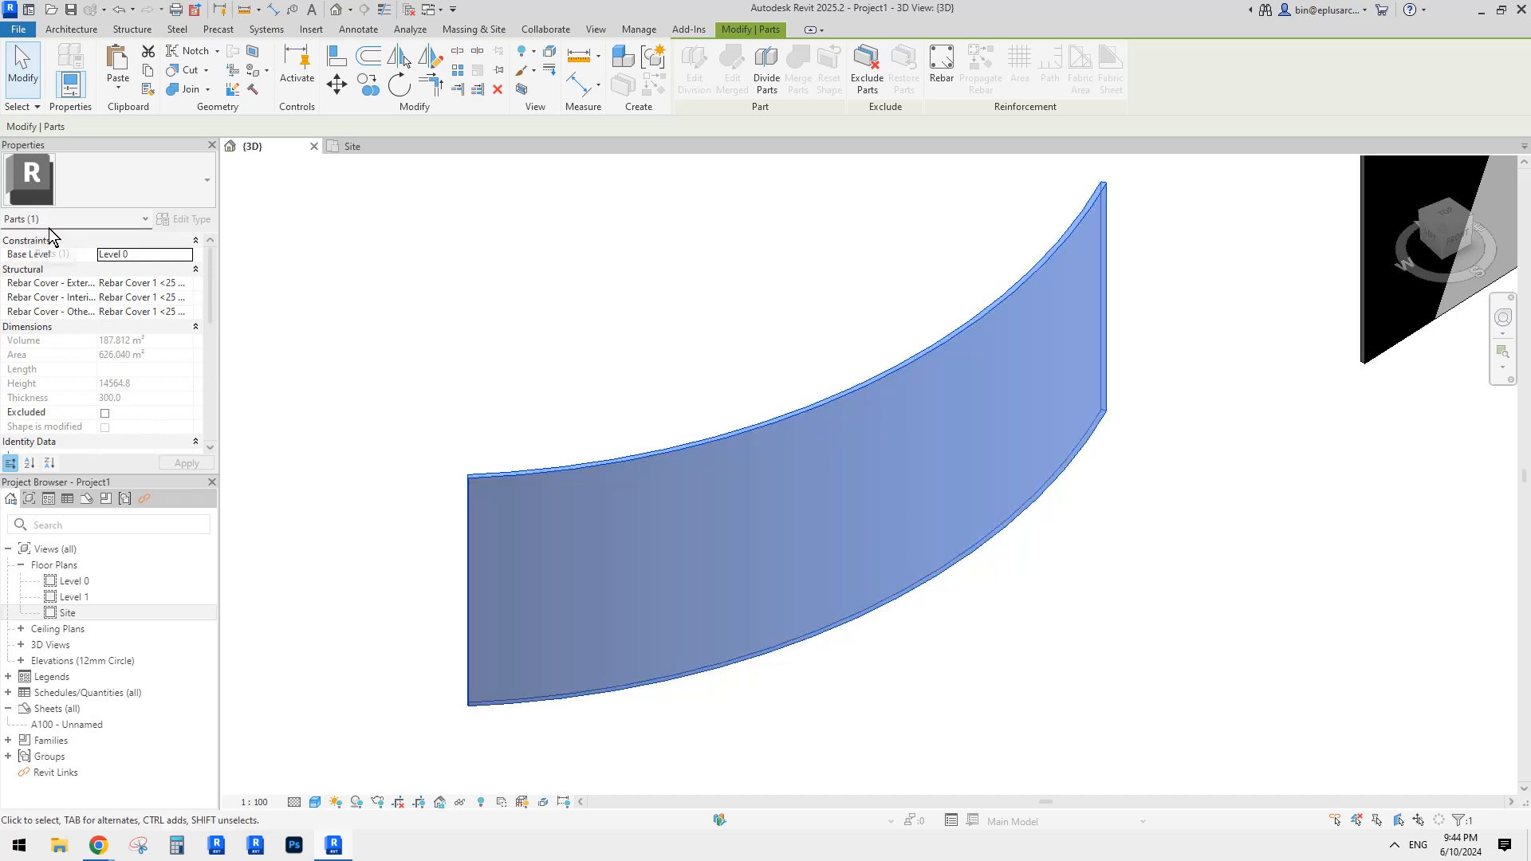
Step: Orbit around the curved part from several angles and reselect it
shift+middle_drag(862, 335, 872, 369)
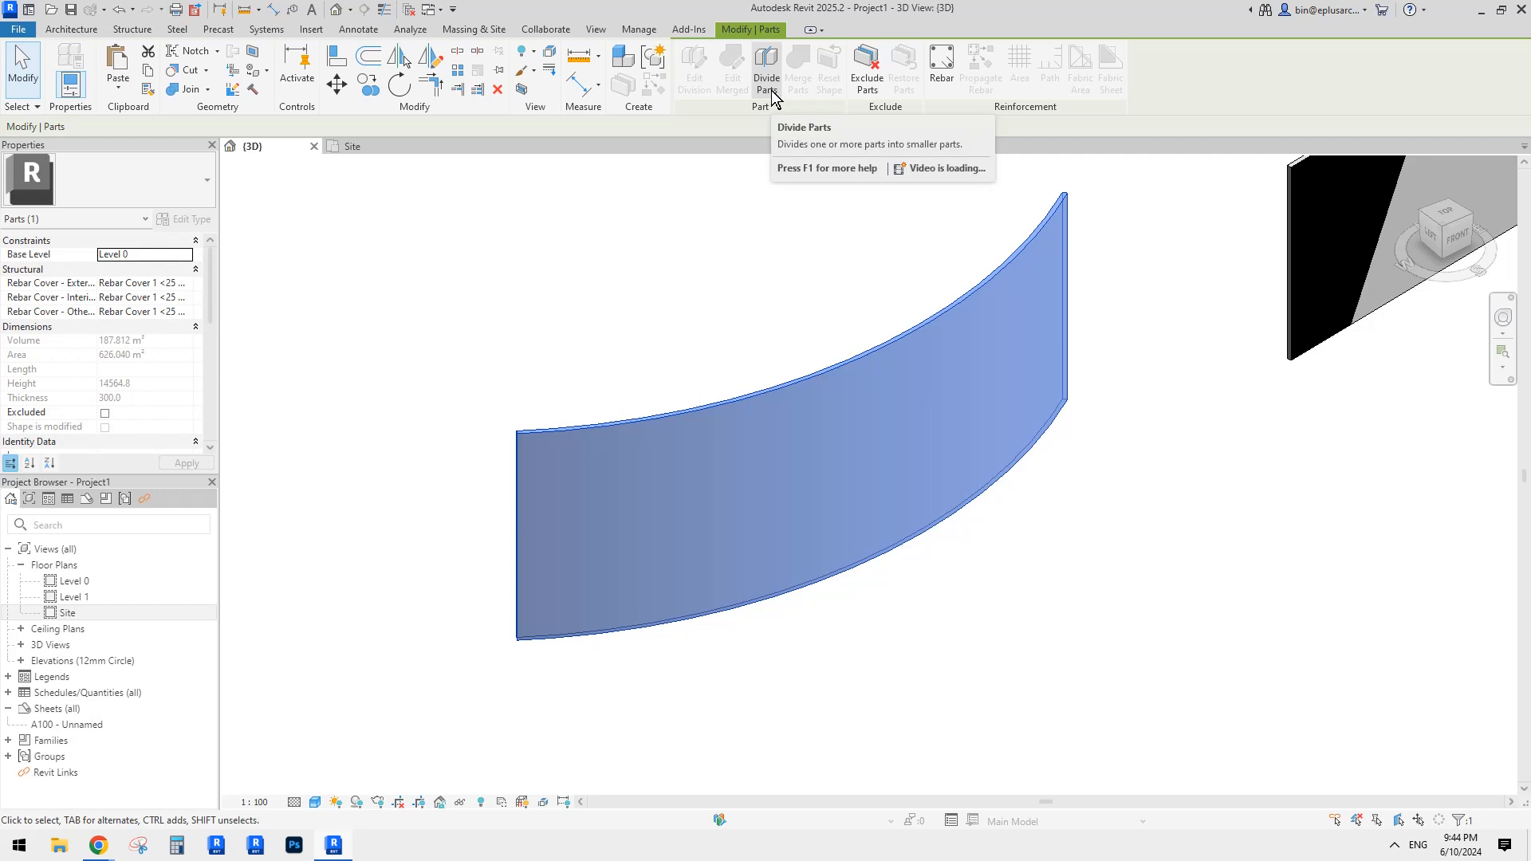
shift+middle_drag(734, 239, 680, 291)
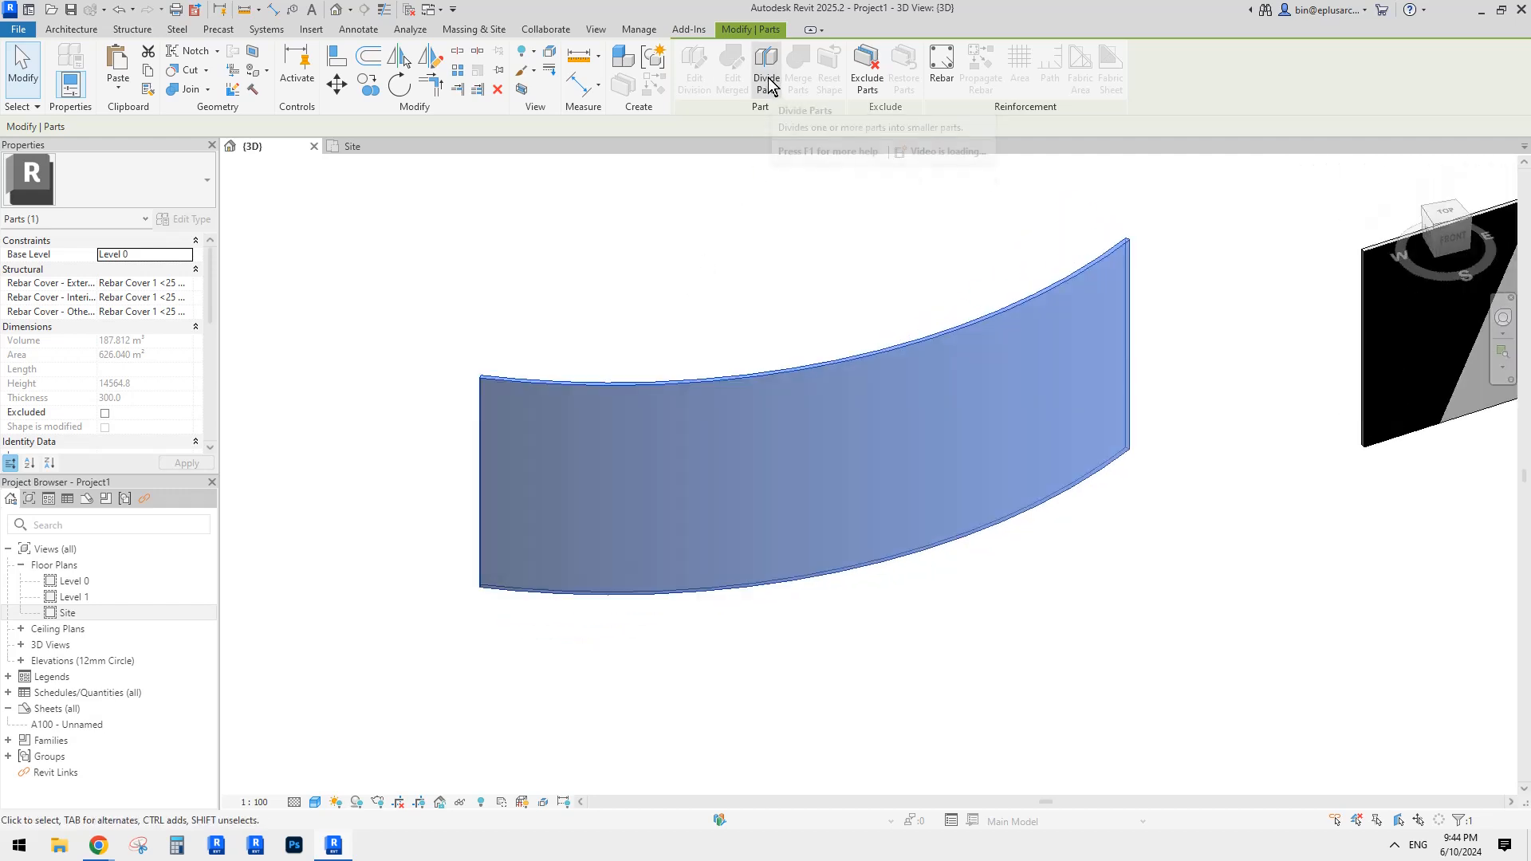
shift+middle_drag(742, 225, 752, 239)
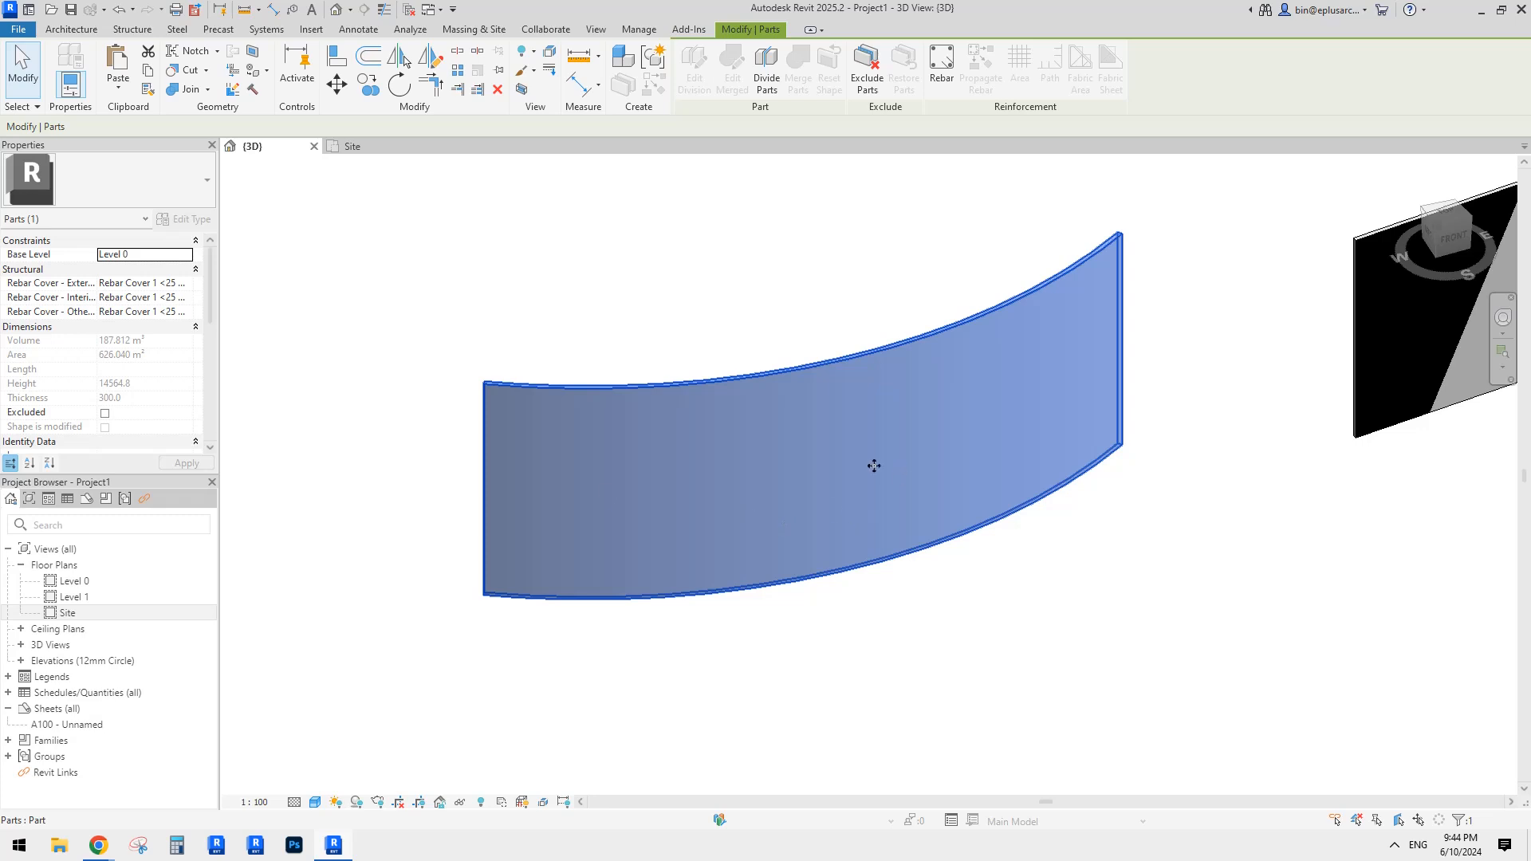
click(740, 317)
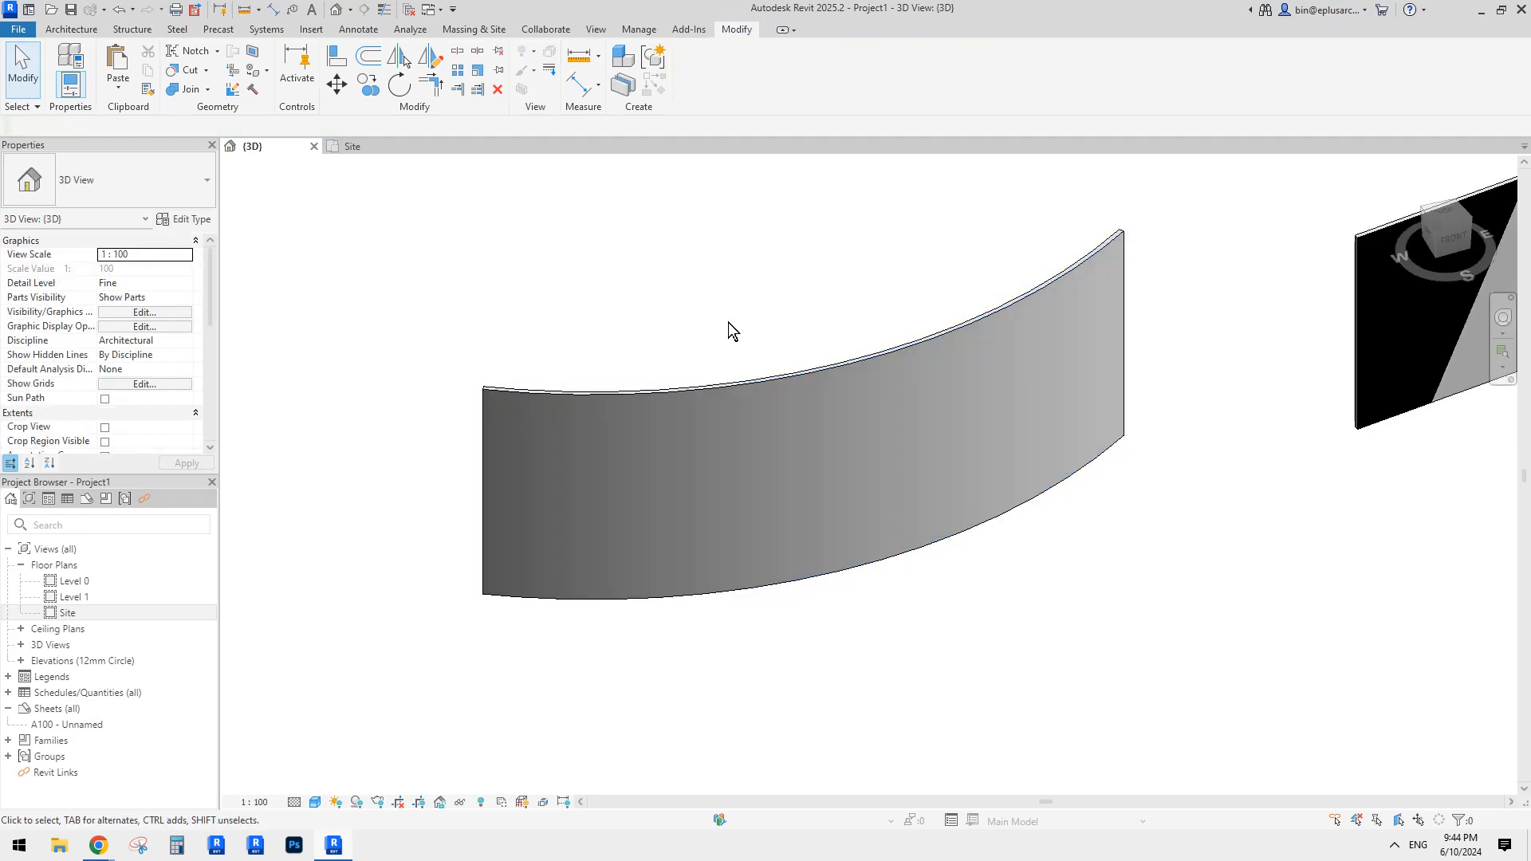
shift+middle_drag(729, 322, 773, 321)
click(752, 378)
scroll(769, 317, up, 1)
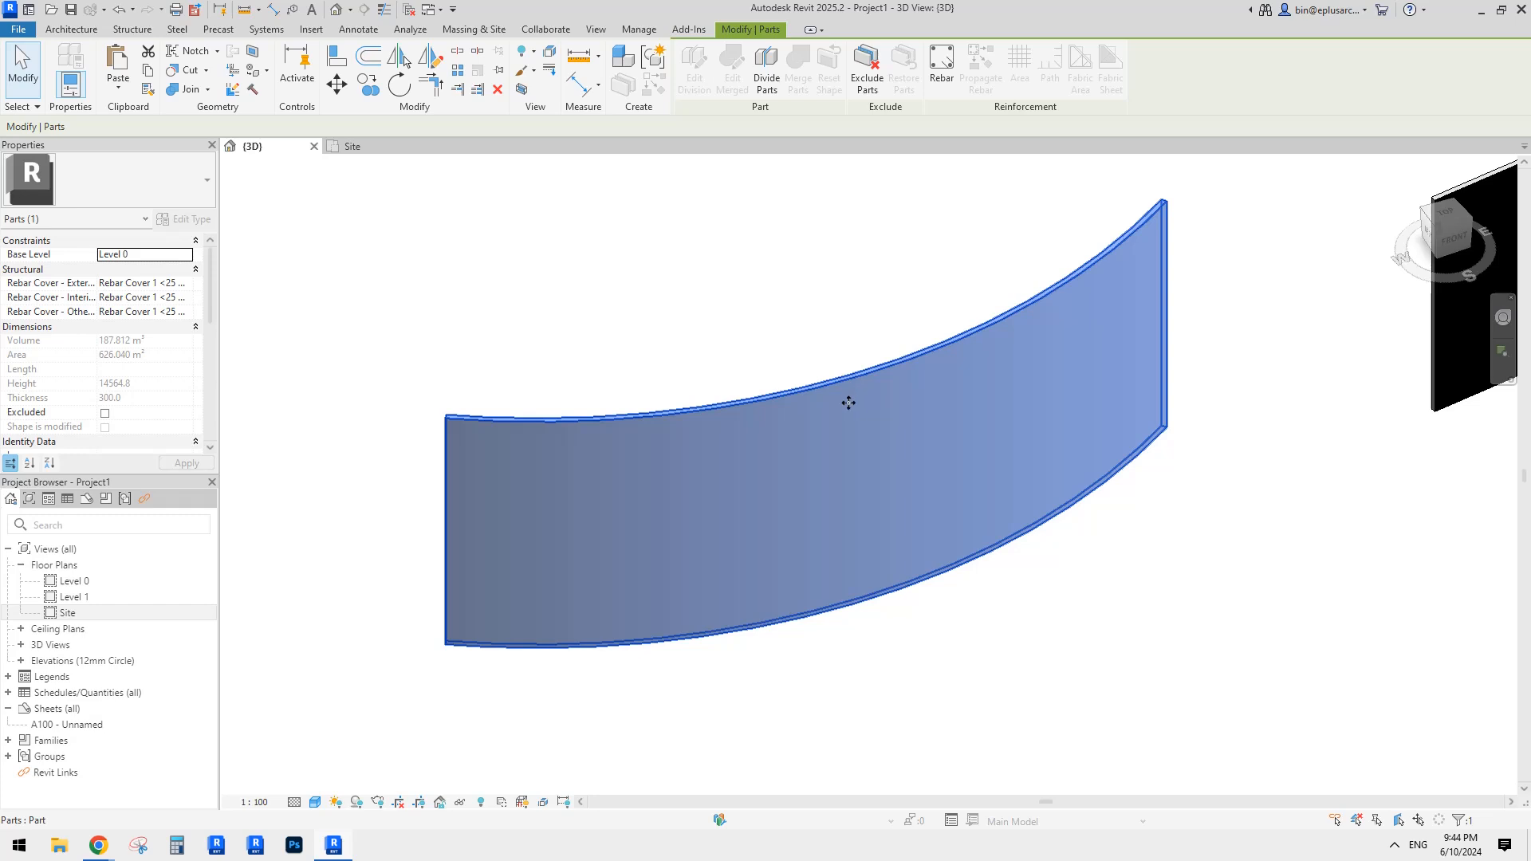
scroll(848, 403, down, 1)
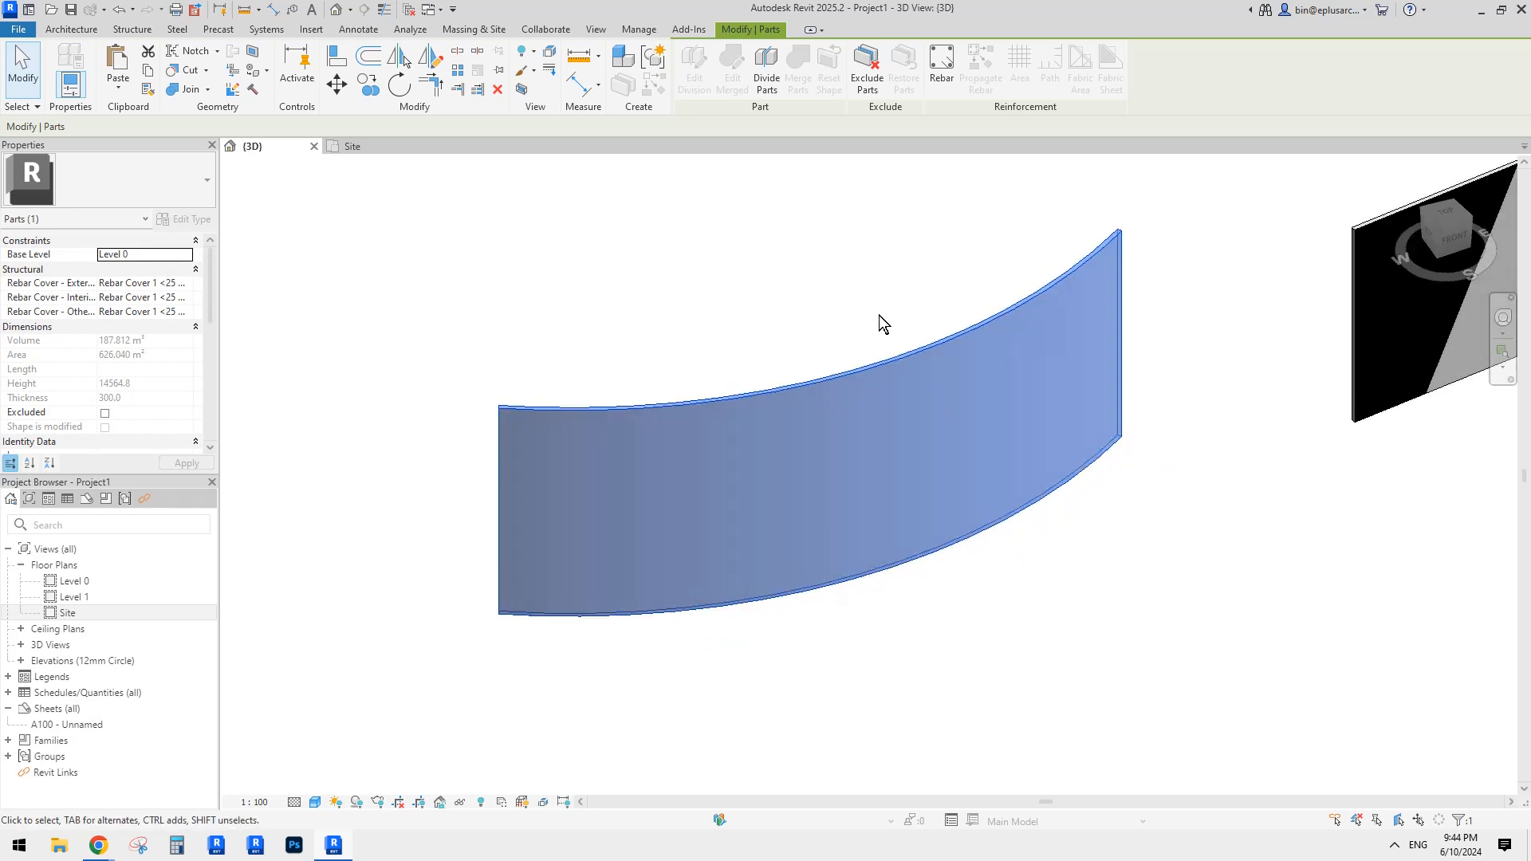
shift+middle_drag(879, 315, 882, 294)
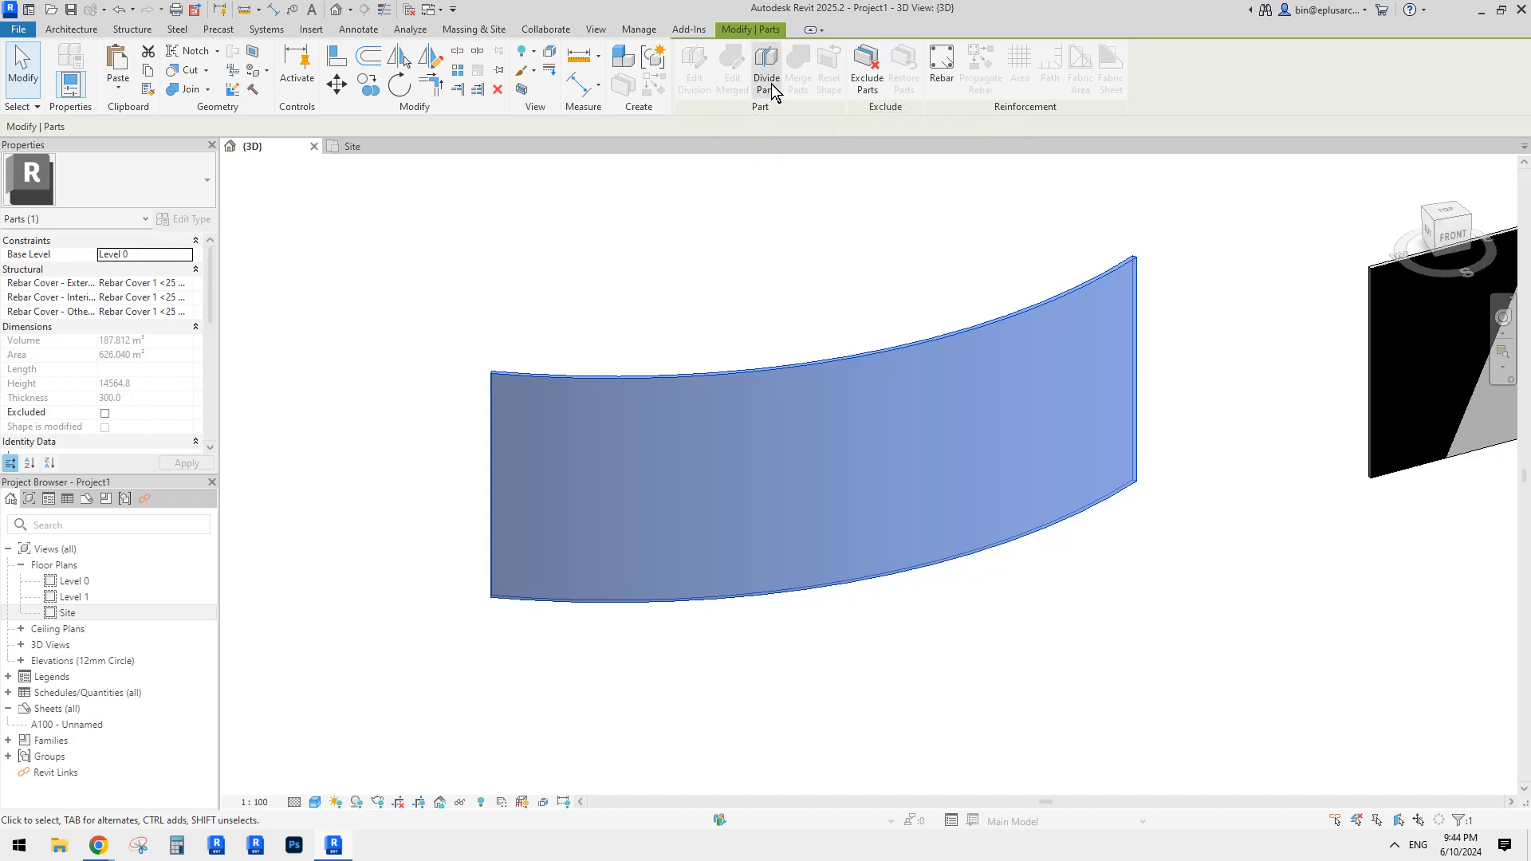
shift+middle_drag(865, 351, 922, 362)
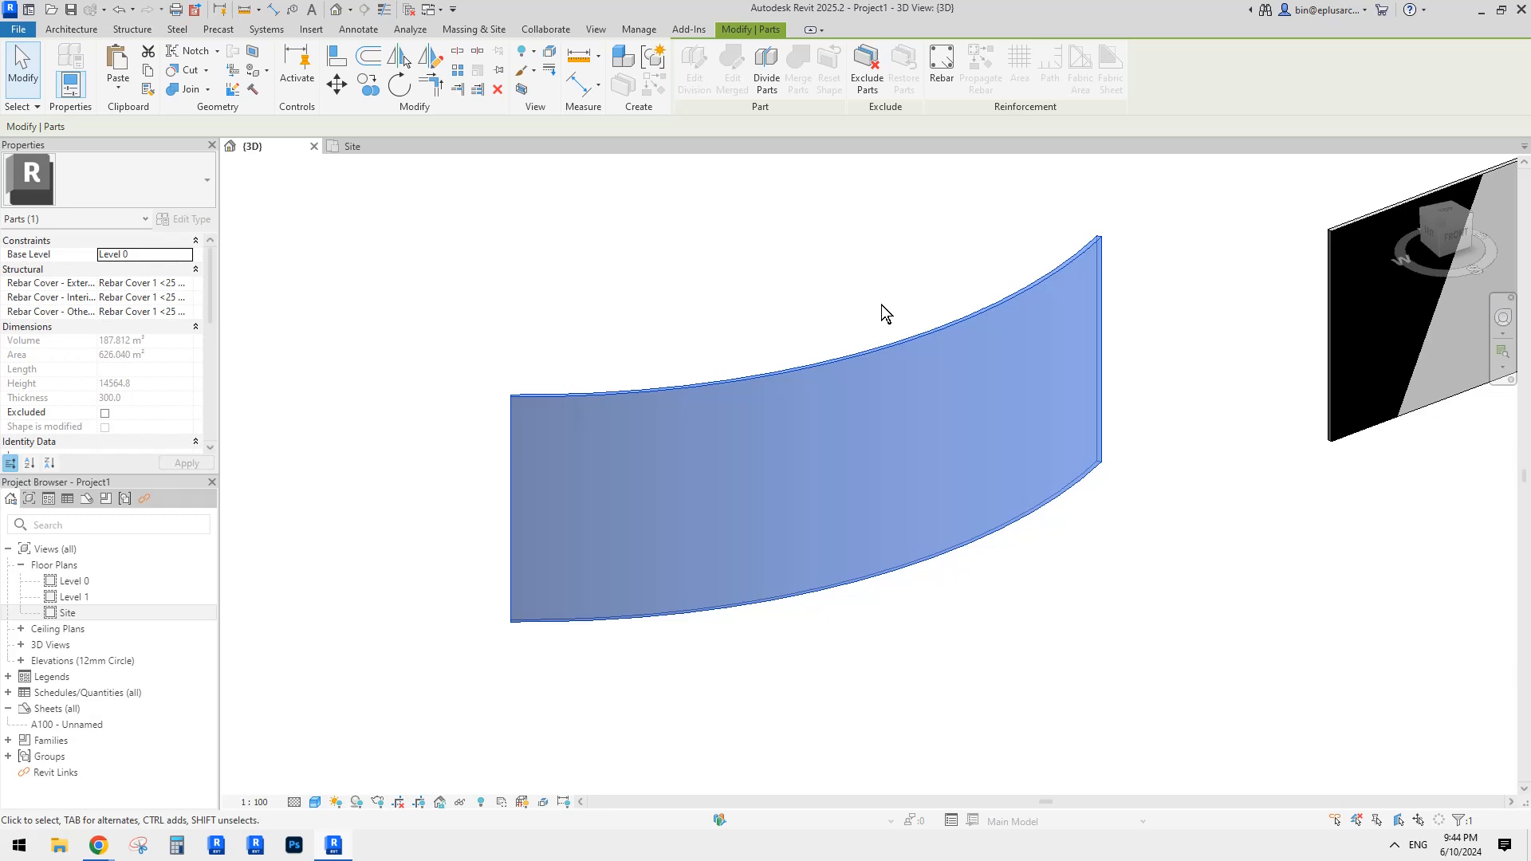
shift+middle_drag(880, 303, 839, 274)
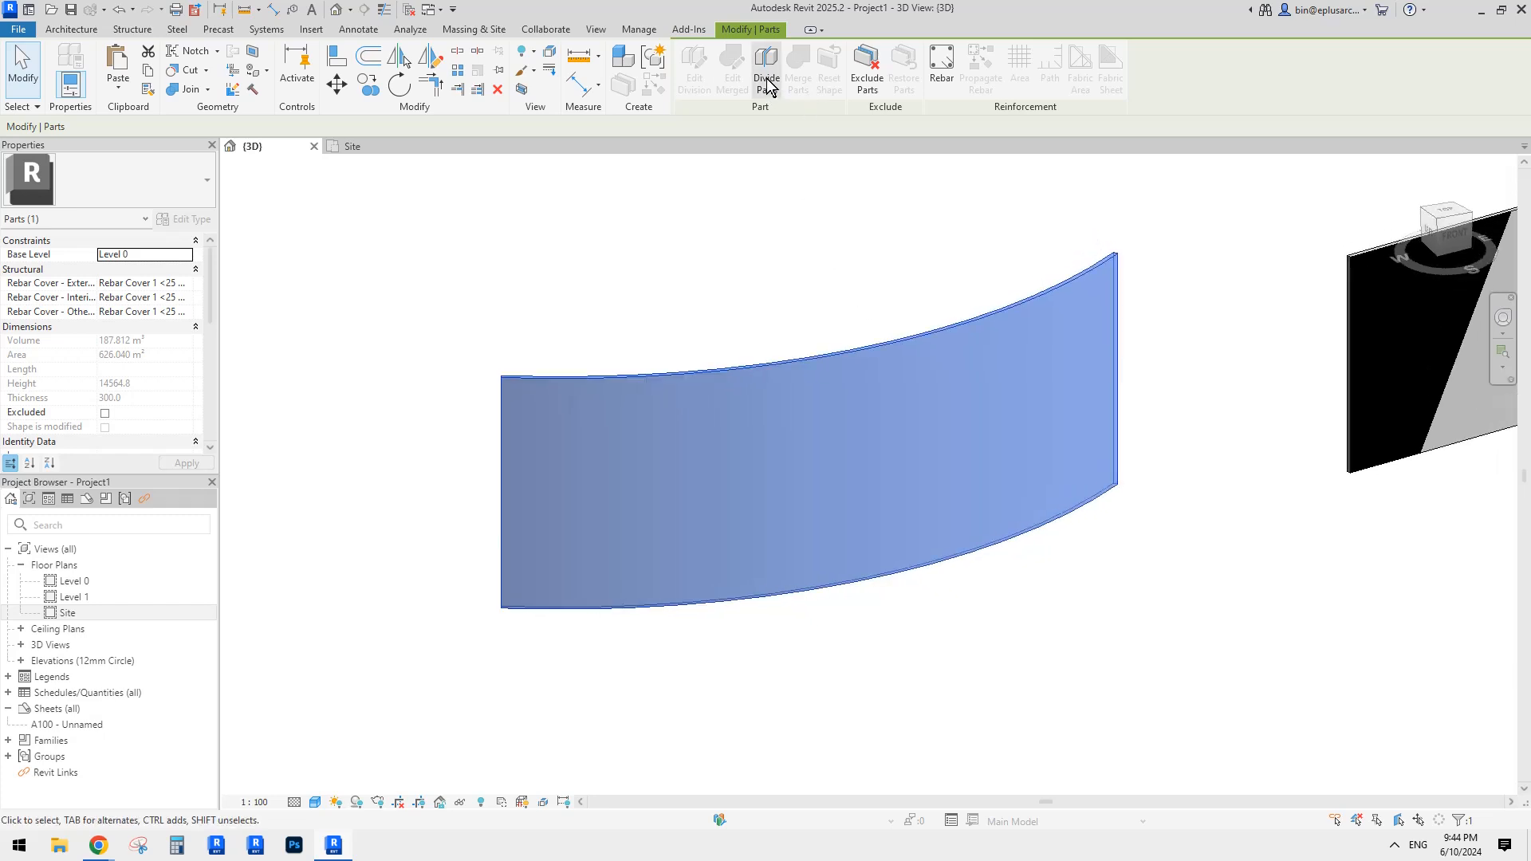
Step: Start Divide Parts on the selected part and enter its division line sketch
click(769, 82)
shift+middle_drag(814, 382, 827, 505)
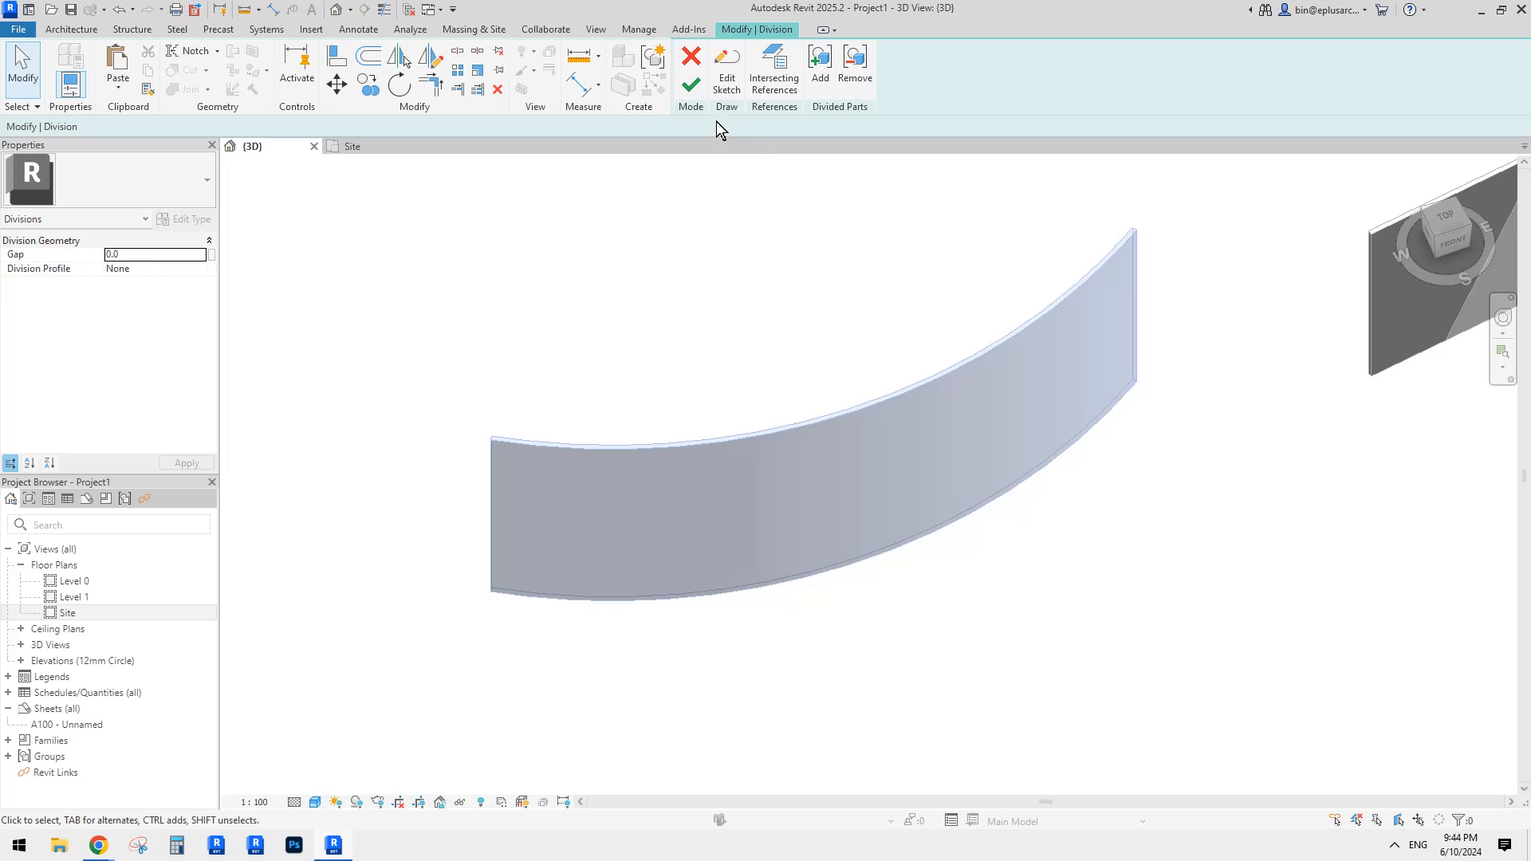
click(727, 82)
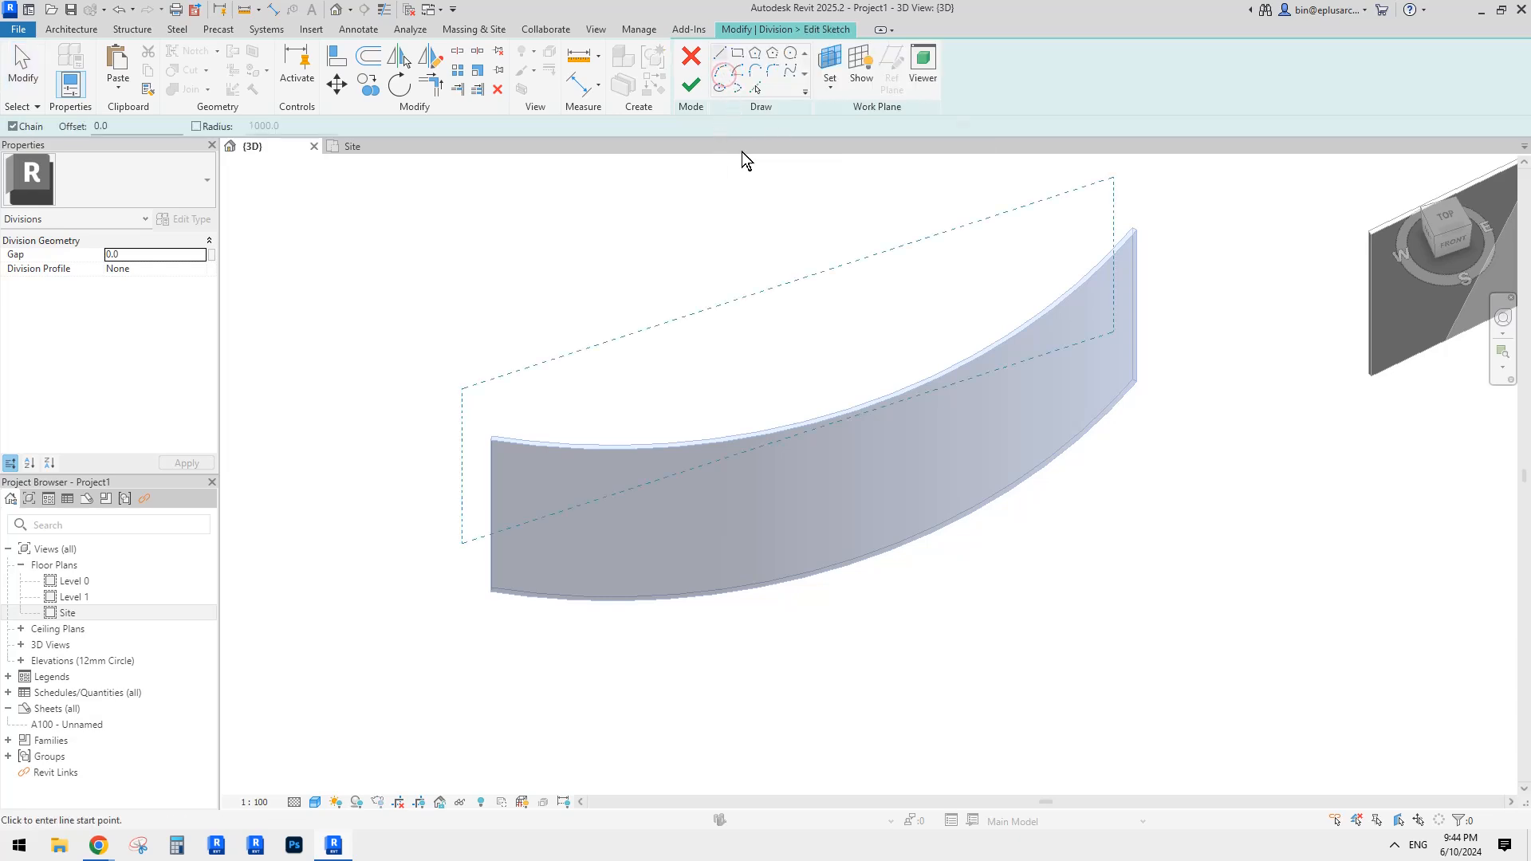
mouse_move(741, 154)
shift+middle_down()
mouse_move(909, 400)
mouse_move(1090, 272)
mouse_move(1097, 232)
mouse_move(830, 407)
mouse_move(830, 476)
mouse_move(622, 489)
mouse_move(971, 318)
shift+middle_up()
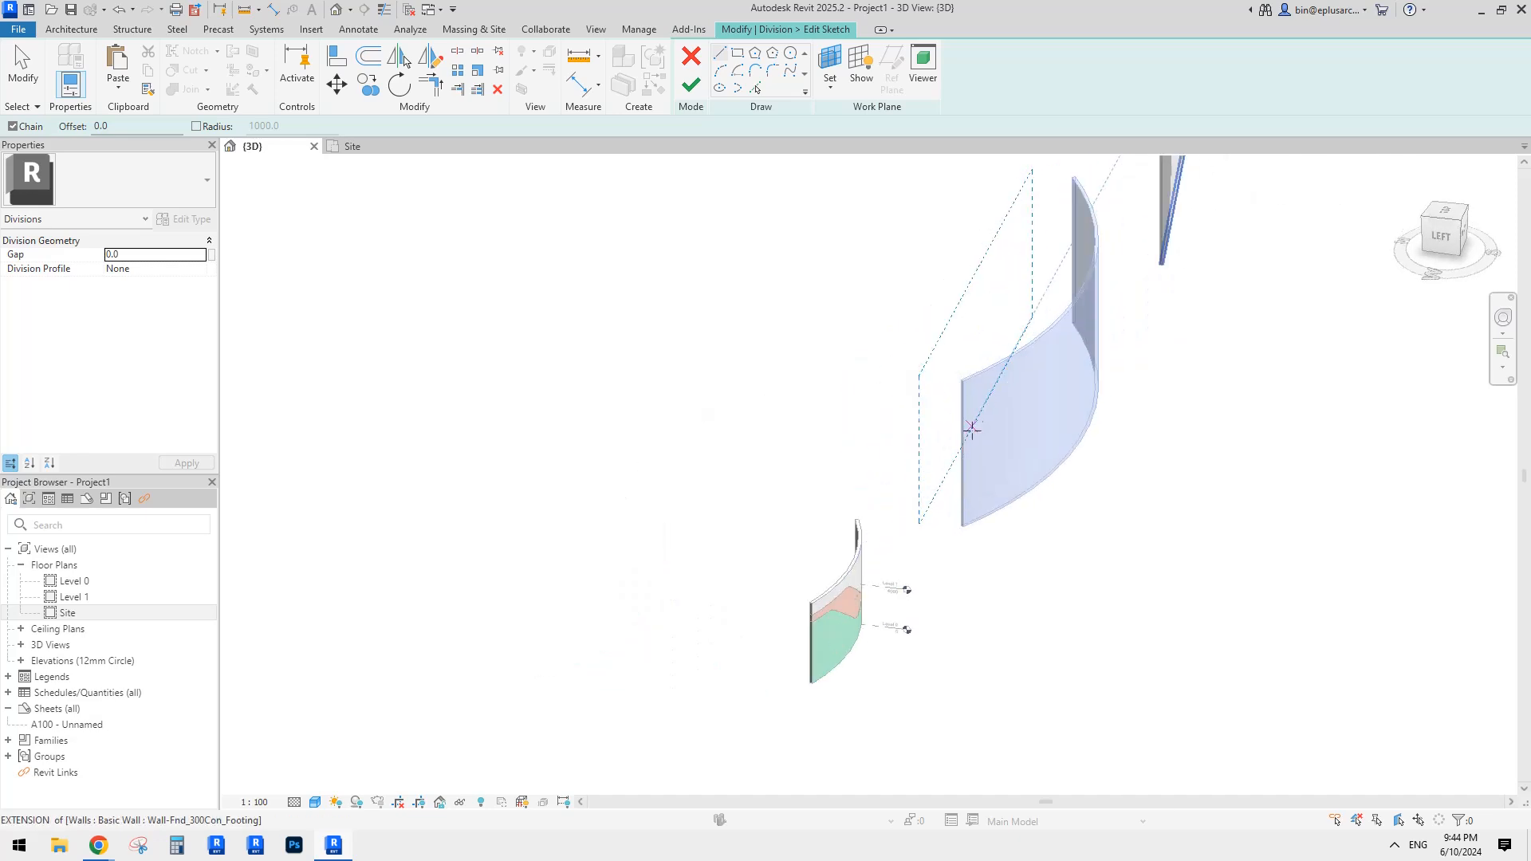
shift+middle_drag(1005, 252, 813, 414)
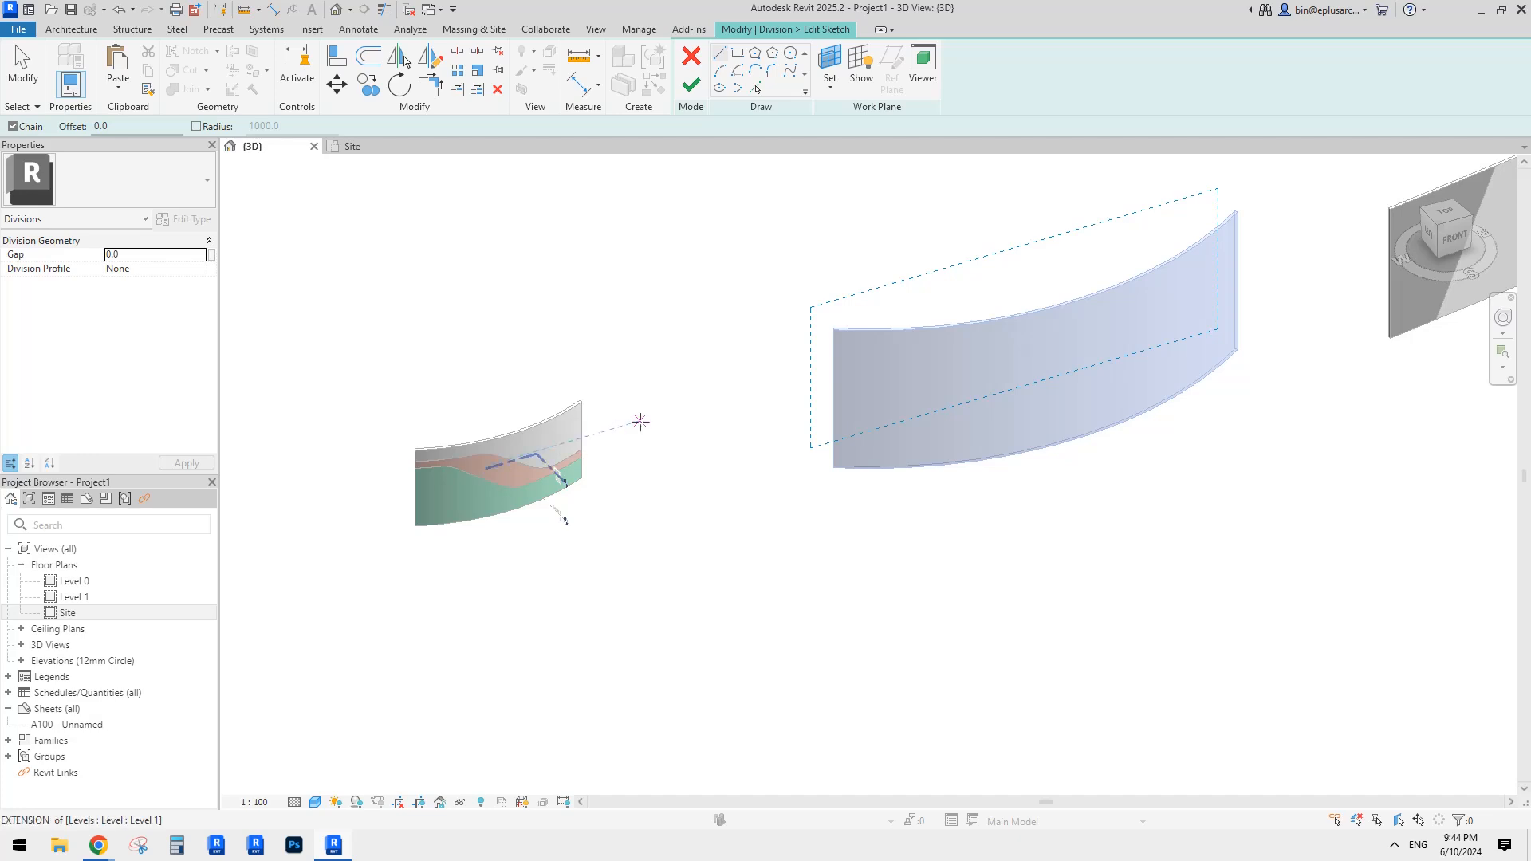
middle_drag(560, 462, 677, 456)
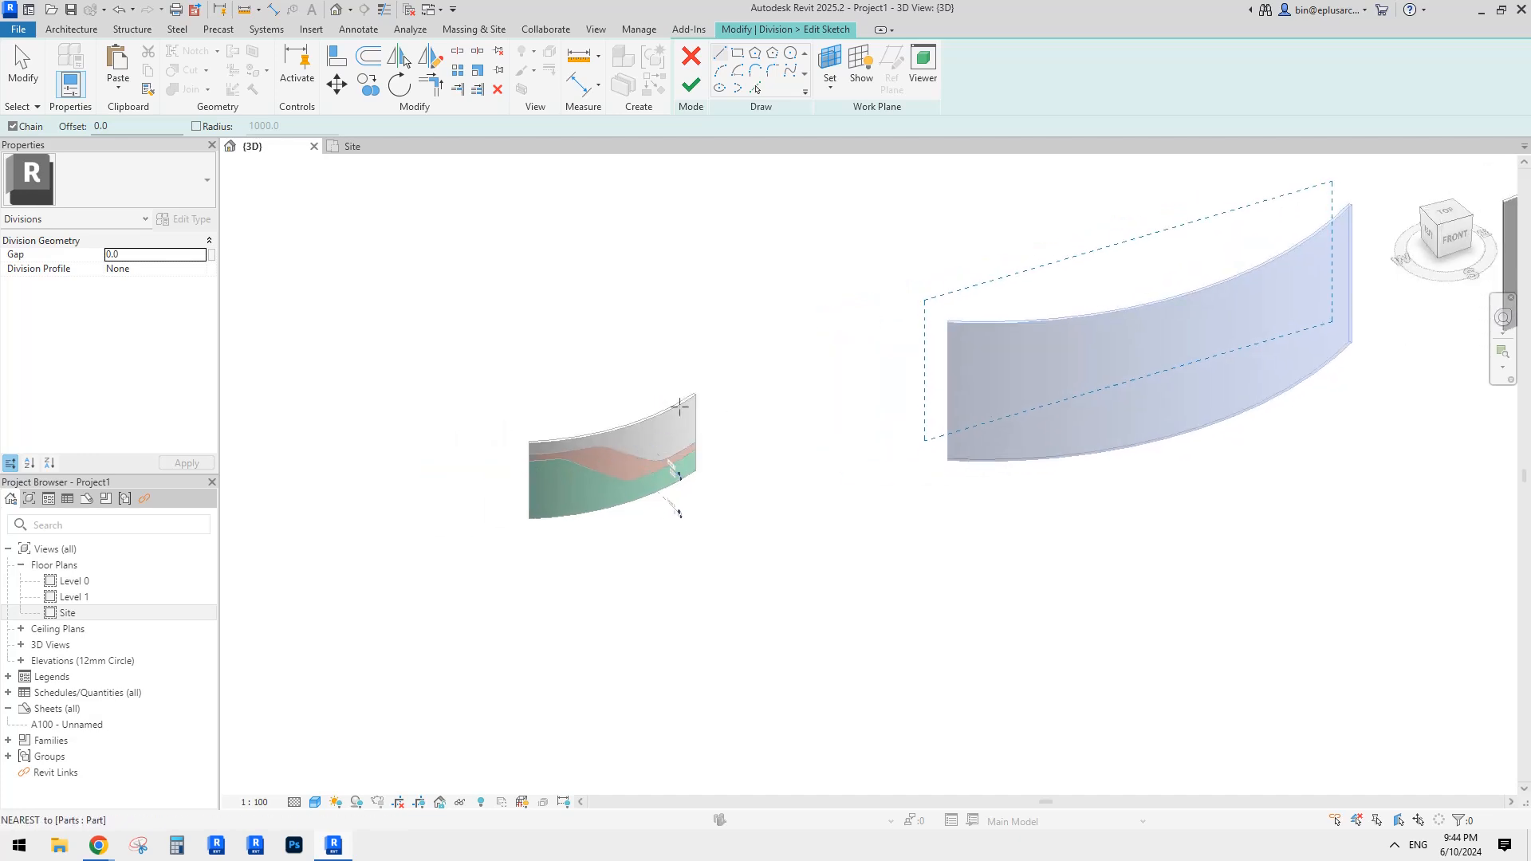
shift+middle_drag(673, 510, 1077, 310)
shift+middle_drag(1191, 256, 662, 494)
Step: Open the Site floor plan, center the curved wall, and exit the division sketch
double_click(68, 611)
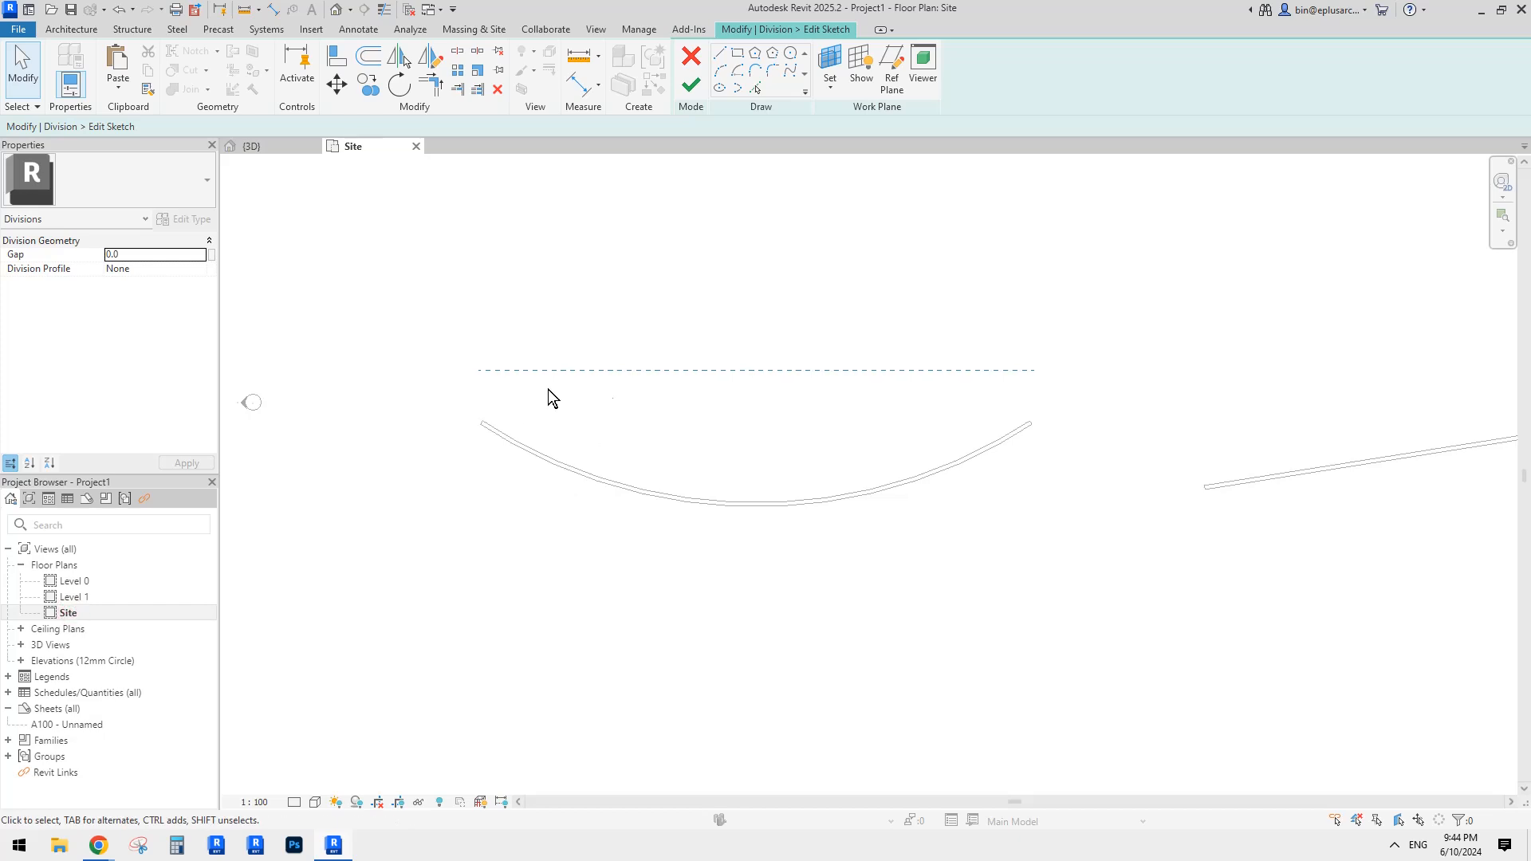
scroll(782, 433, down, 4)
middle_drag(775, 459, 967, 455)
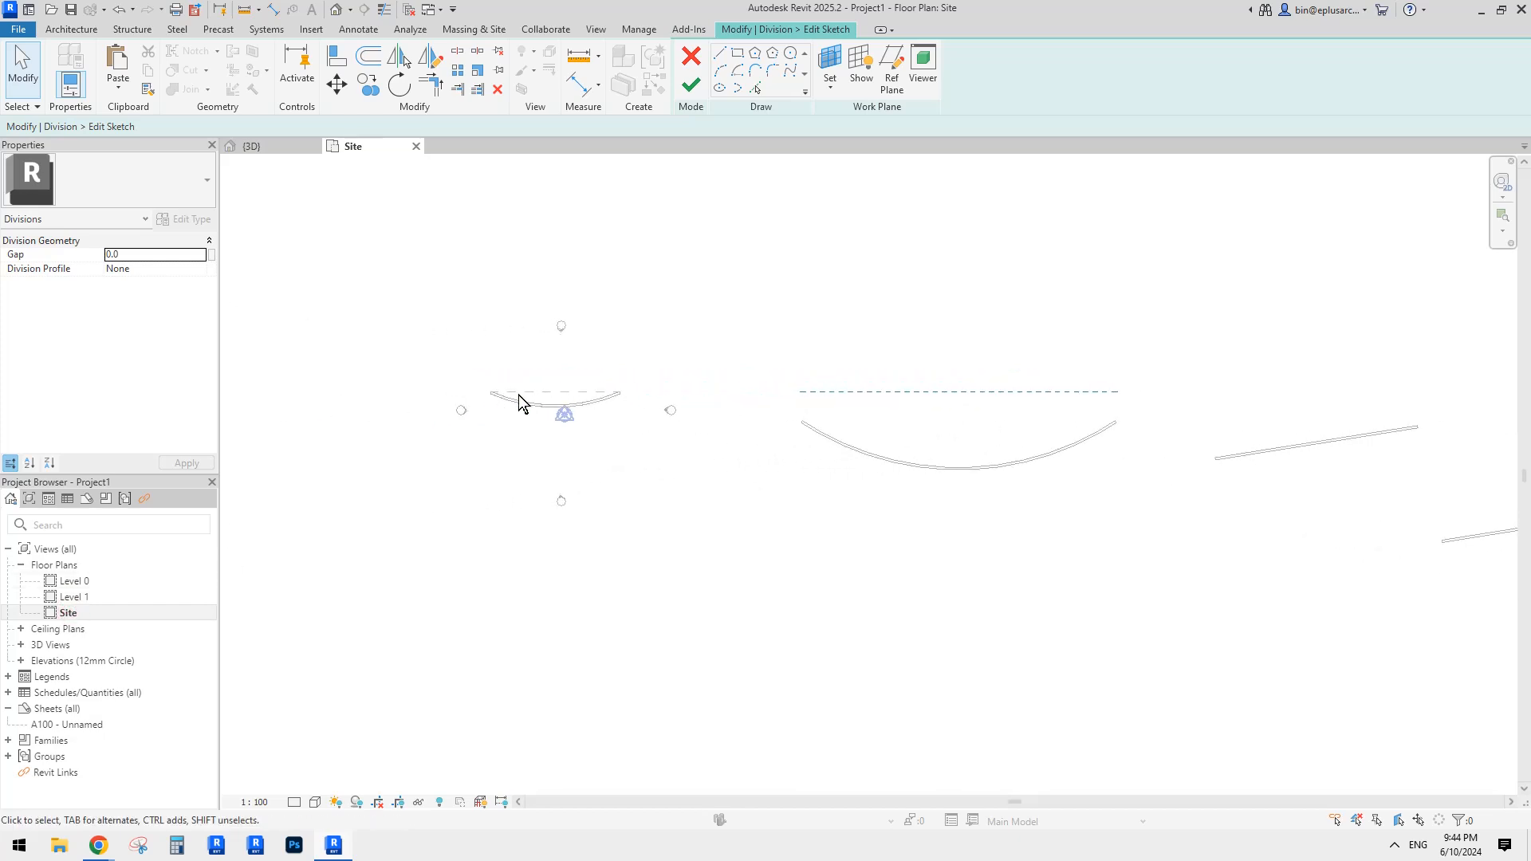
middle_drag(832, 399, 741, 418)
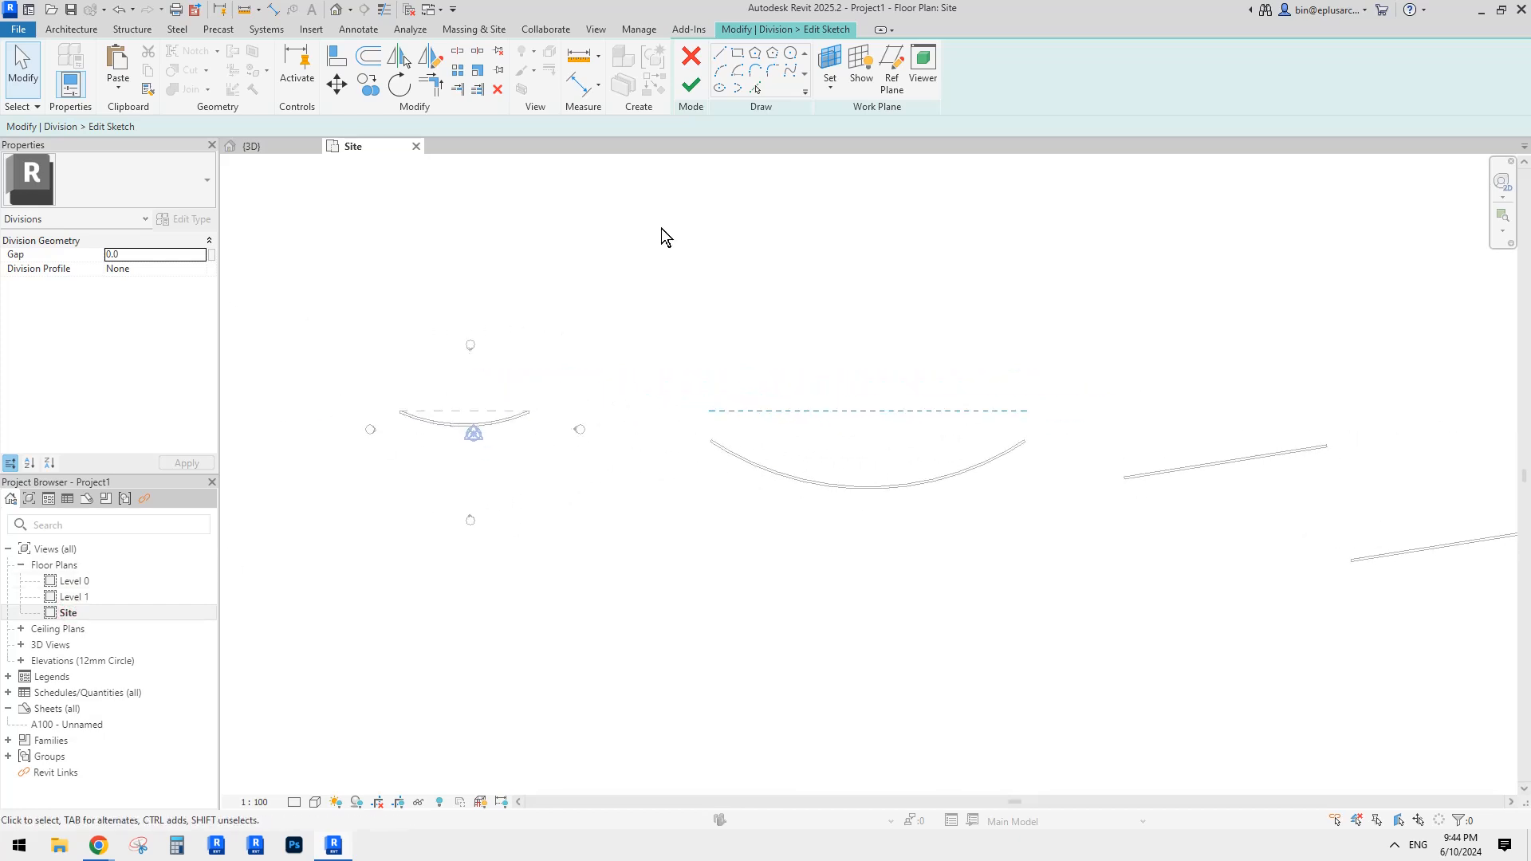
click(691, 85)
click(695, 63)
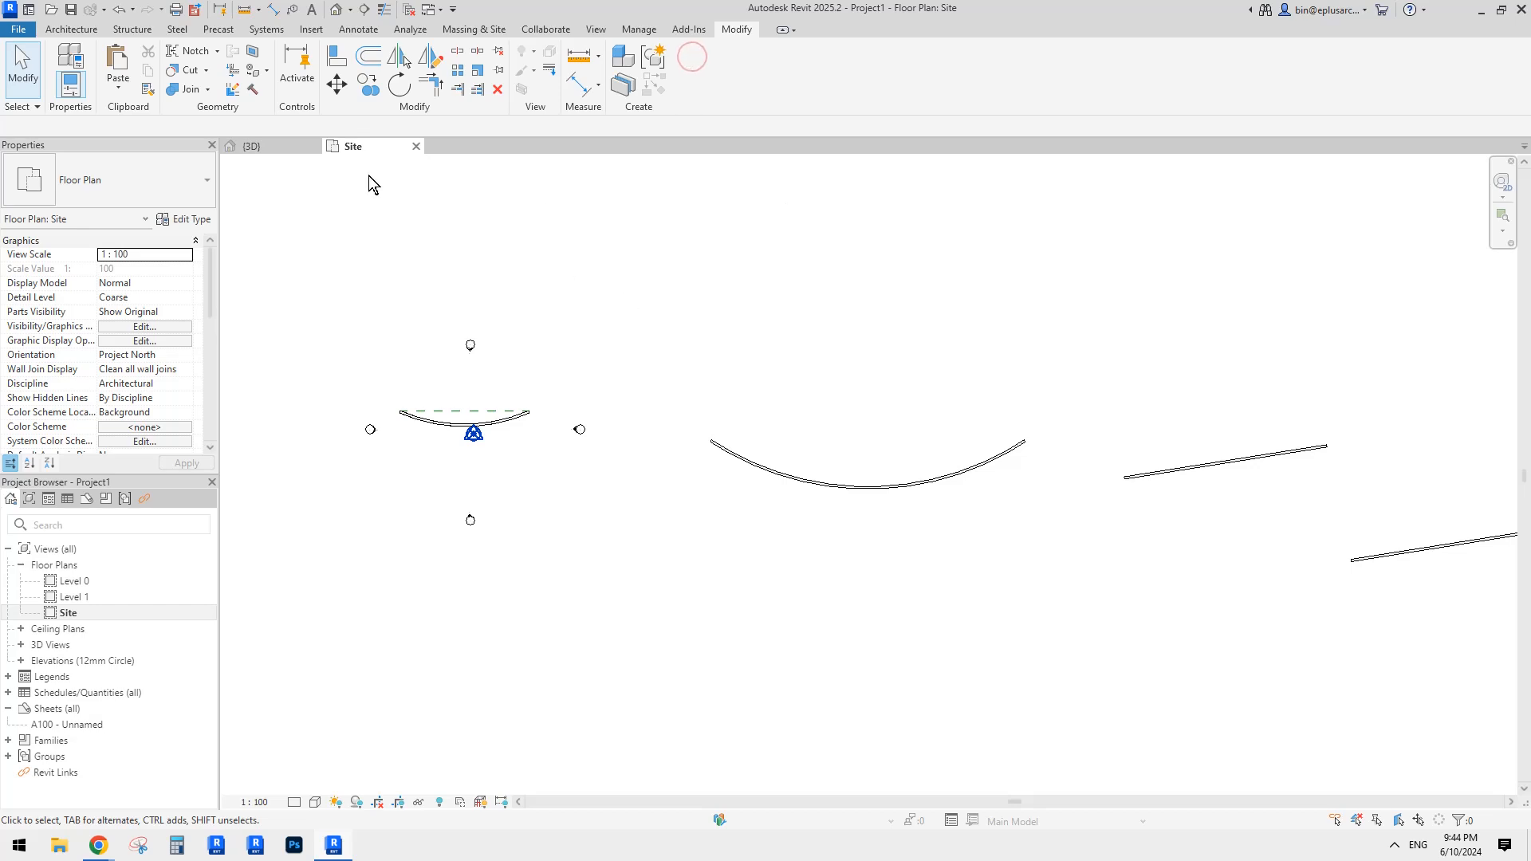
Step: Close the Site plan and 3D views, discarding Project1's unsaved changes
click(415, 146)
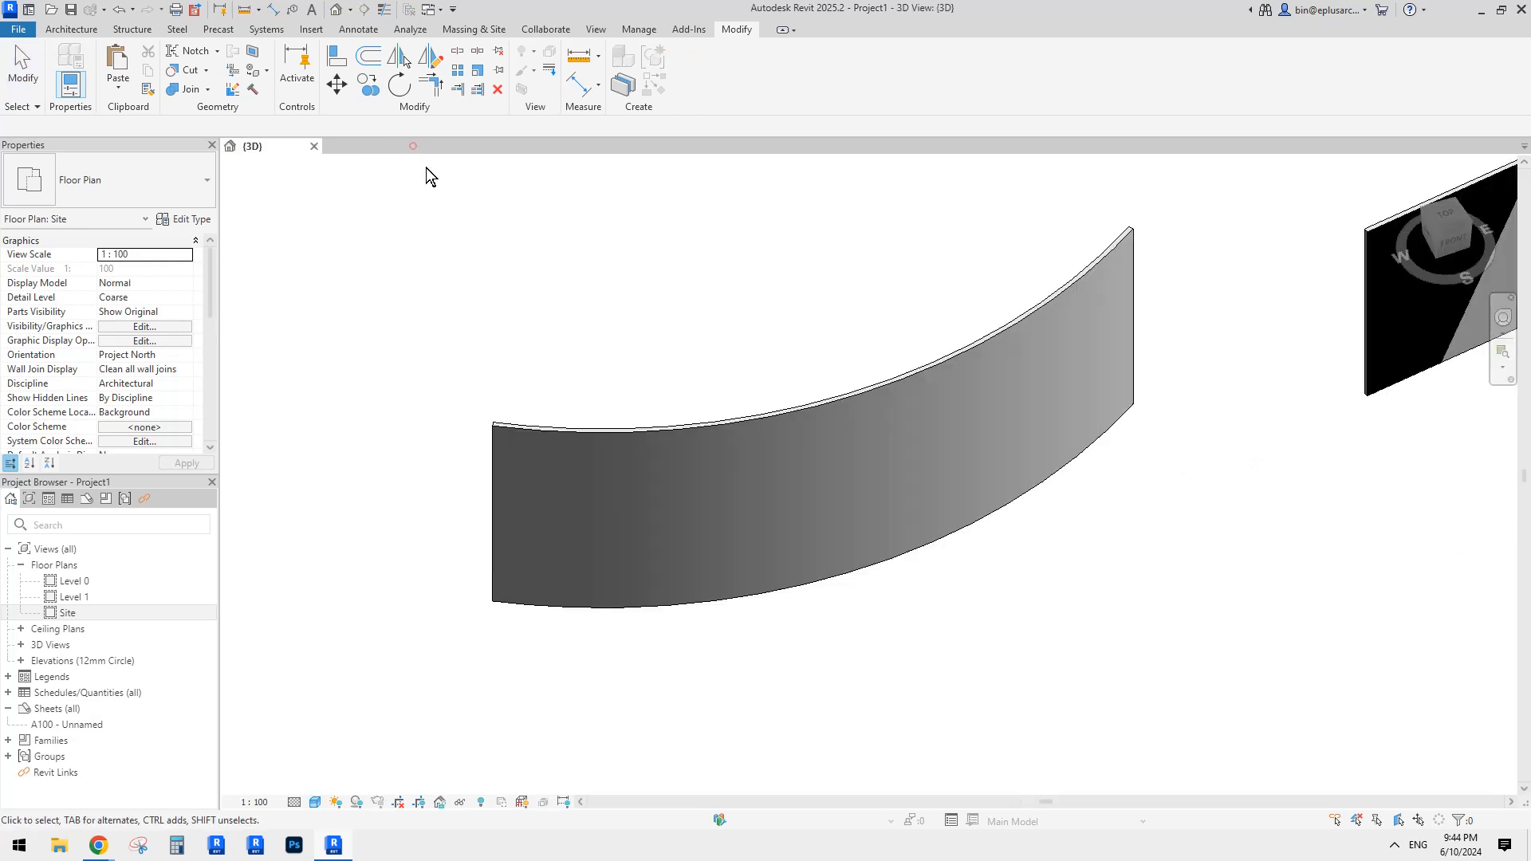
click(314, 146)
click(800, 422)
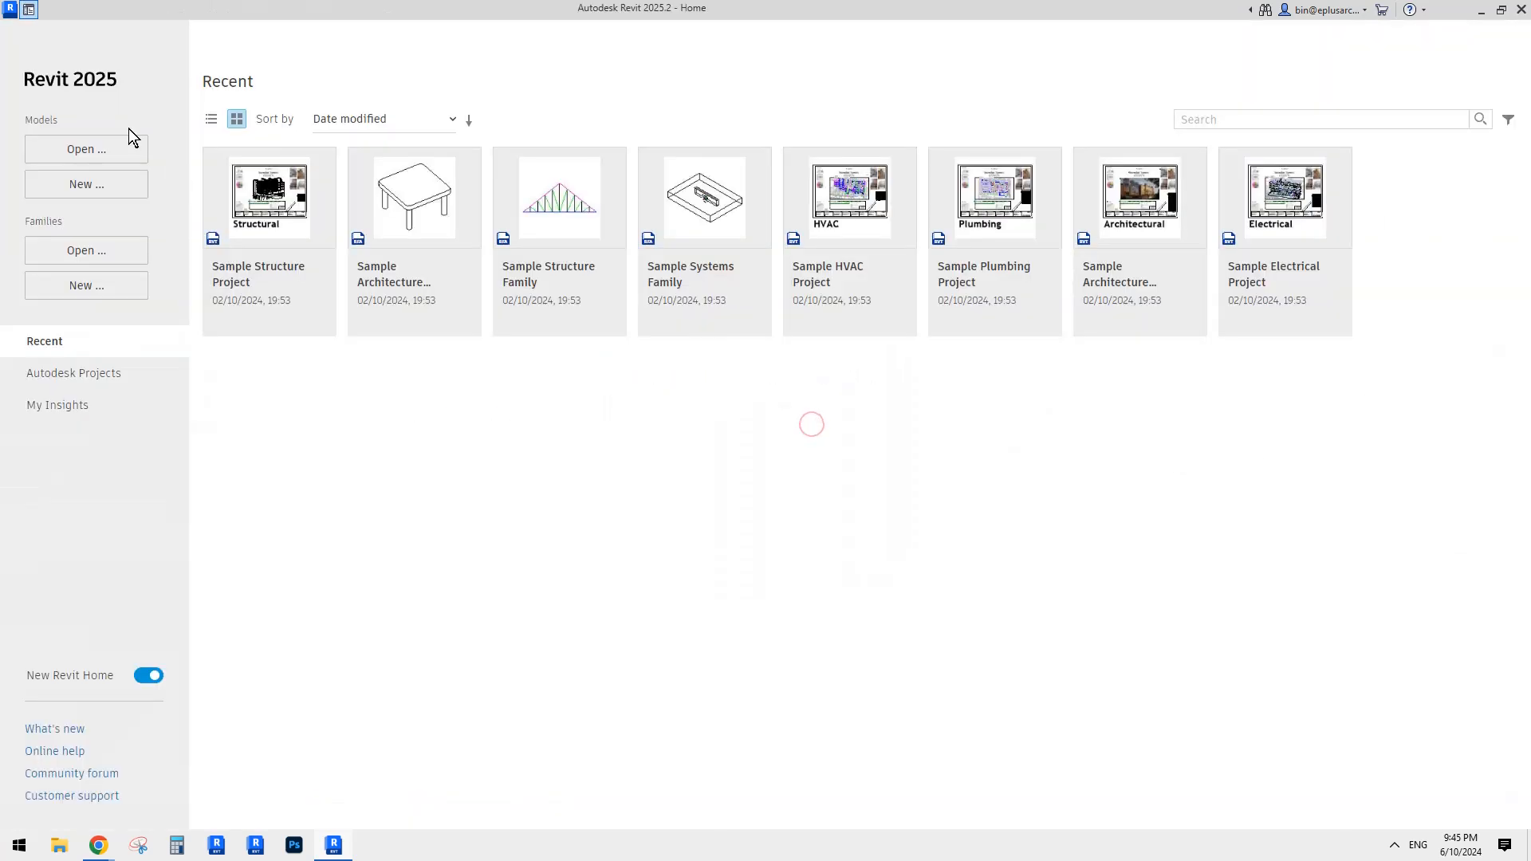
Step: Create a project from the Architectural Template, then close its Level 0 view
click(85, 191)
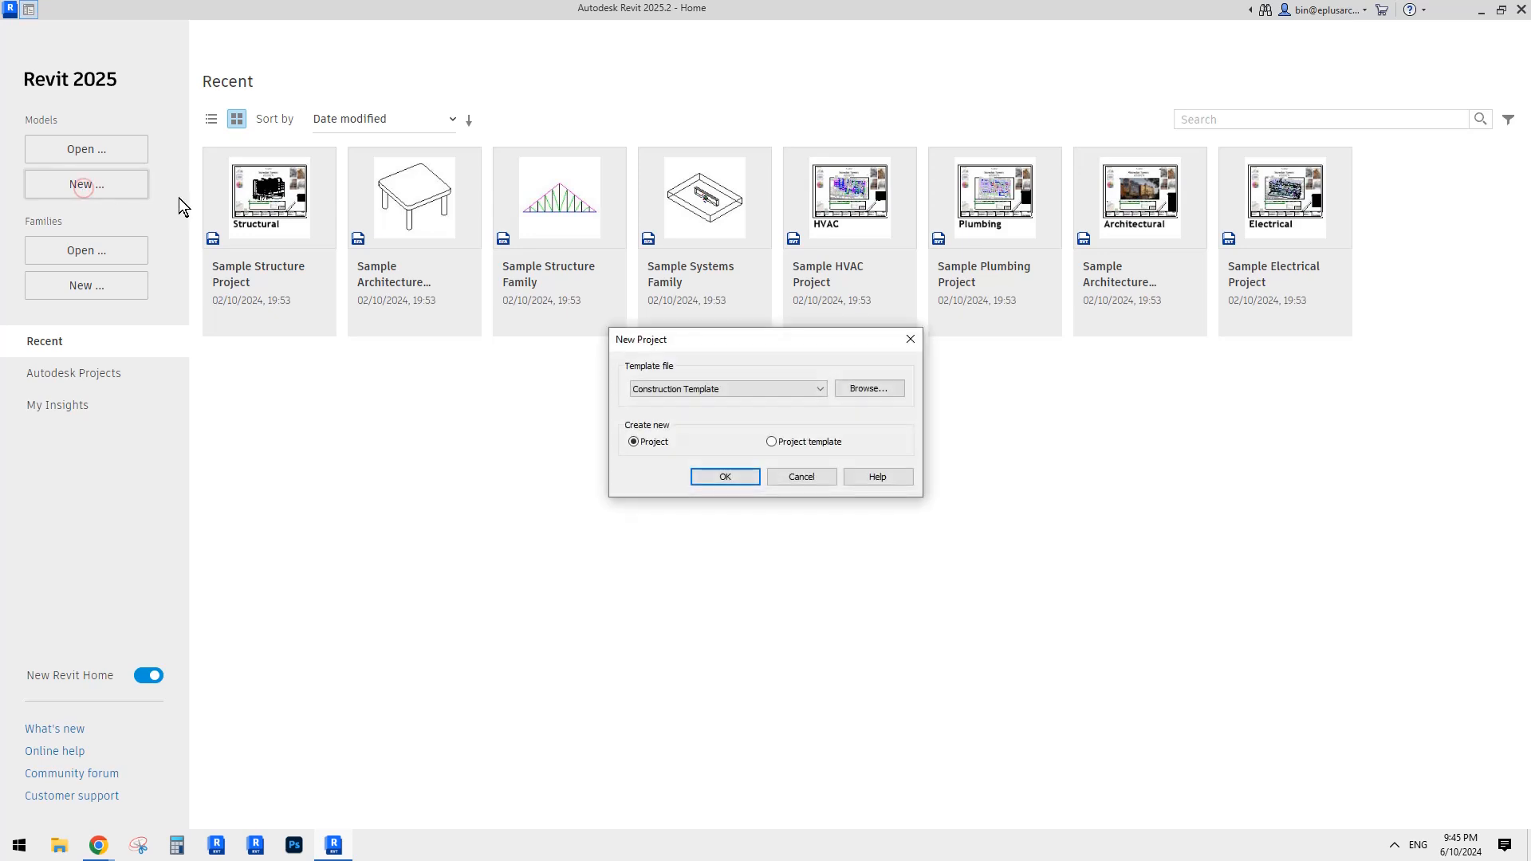
click(756, 384)
click(690, 422)
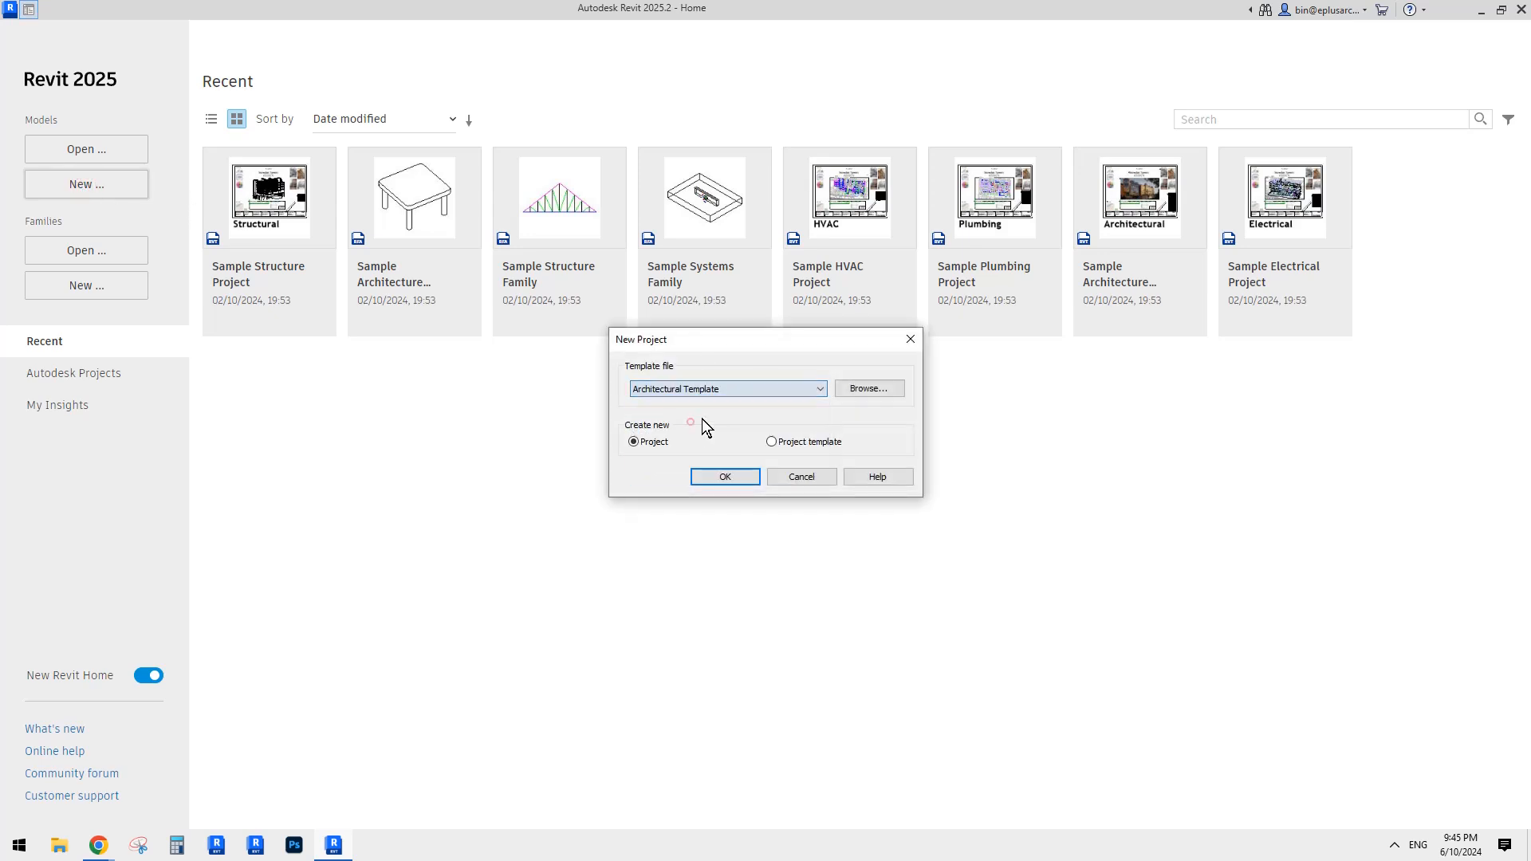
click(725, 477)
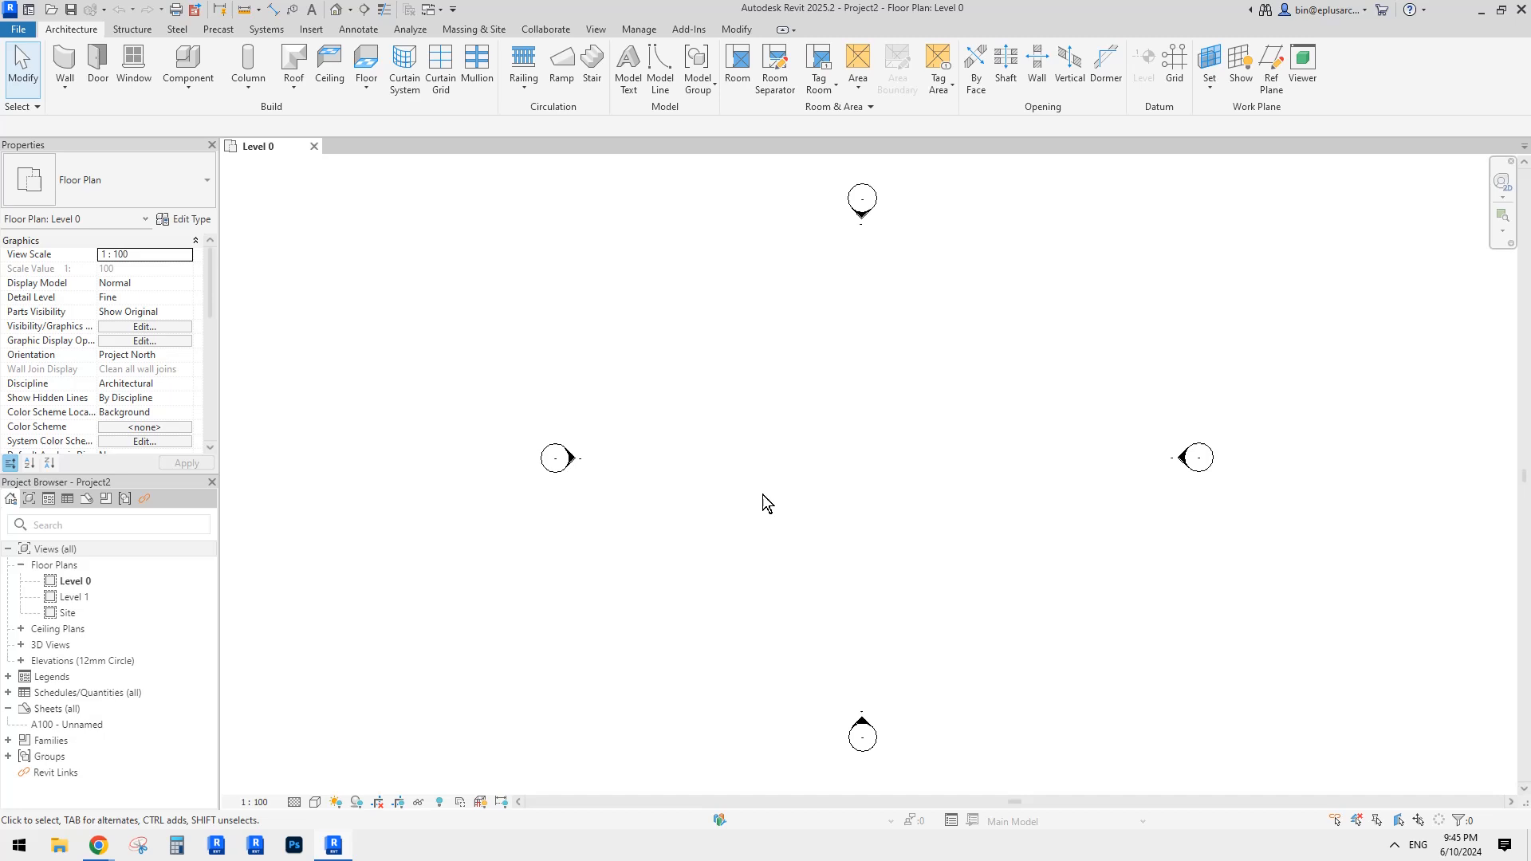
middle_drag(762, 495, 719, 471)
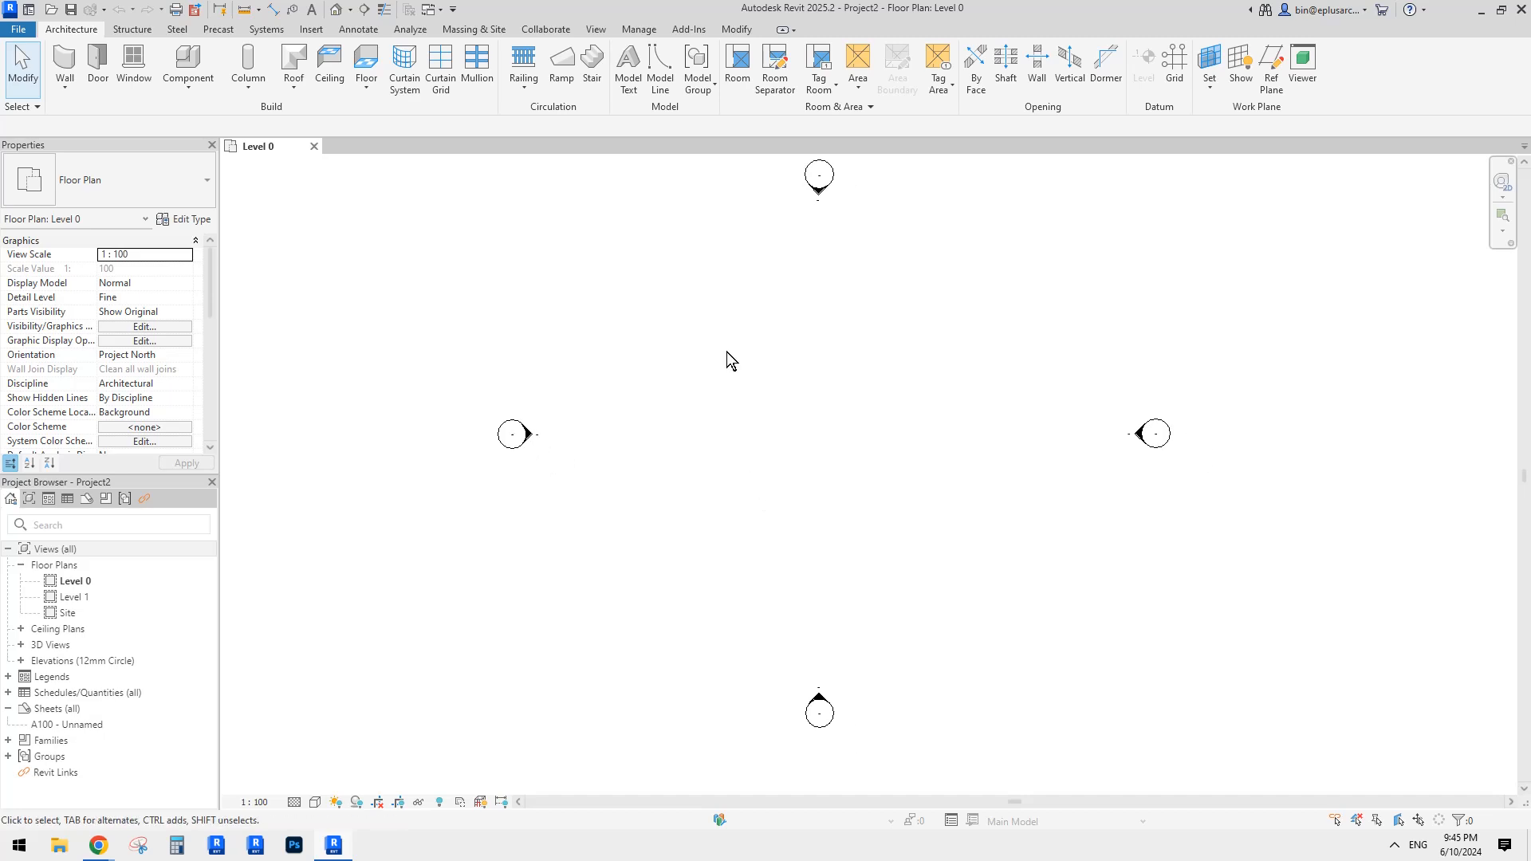
click(313, 147)
Step: Start another new project with template <None> and Metric units
click(92, 189)
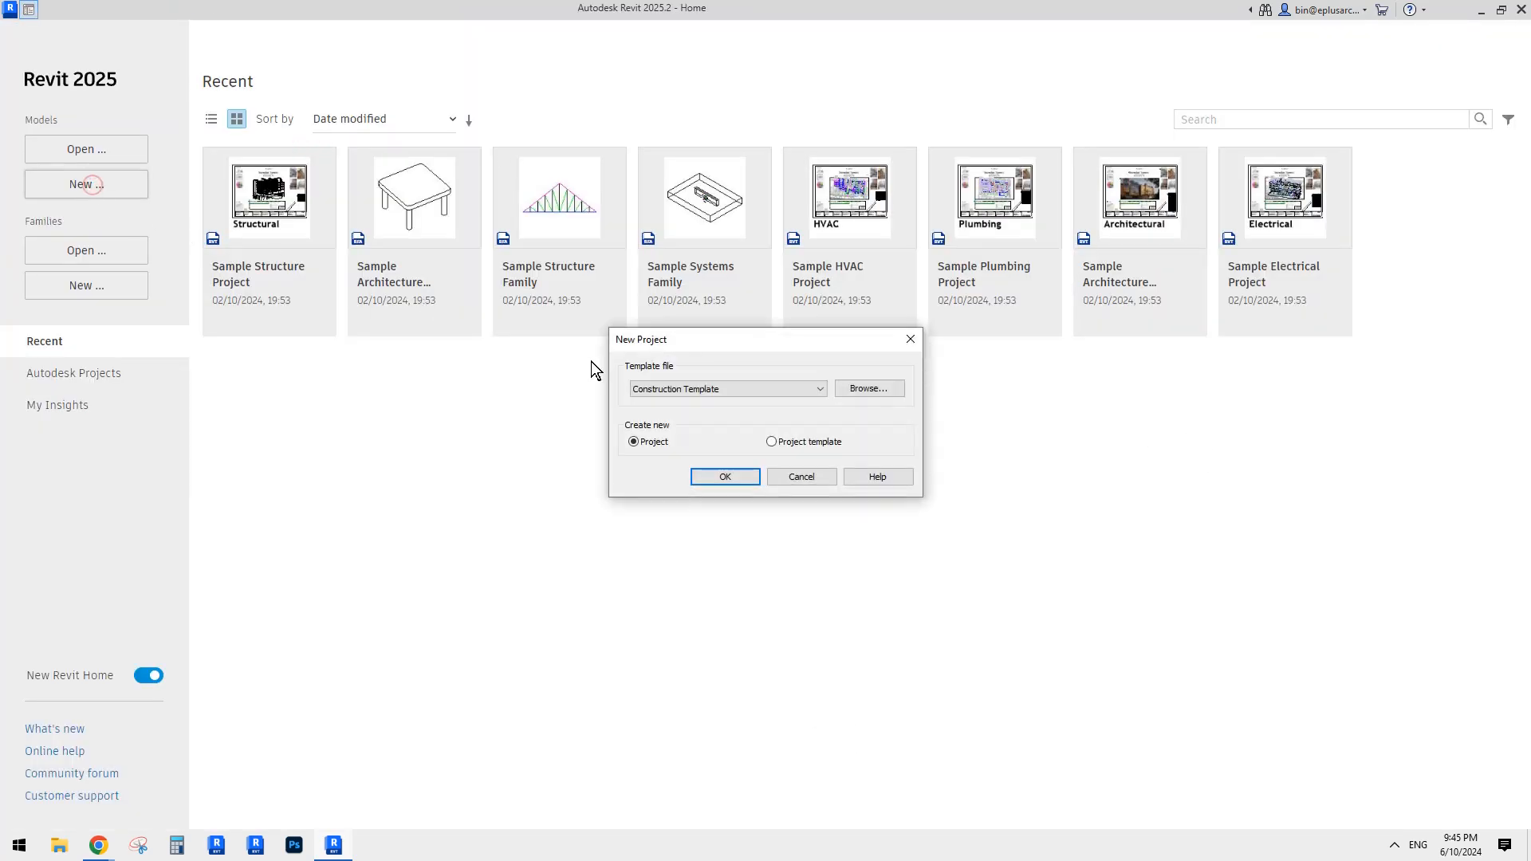
click(719, 386)
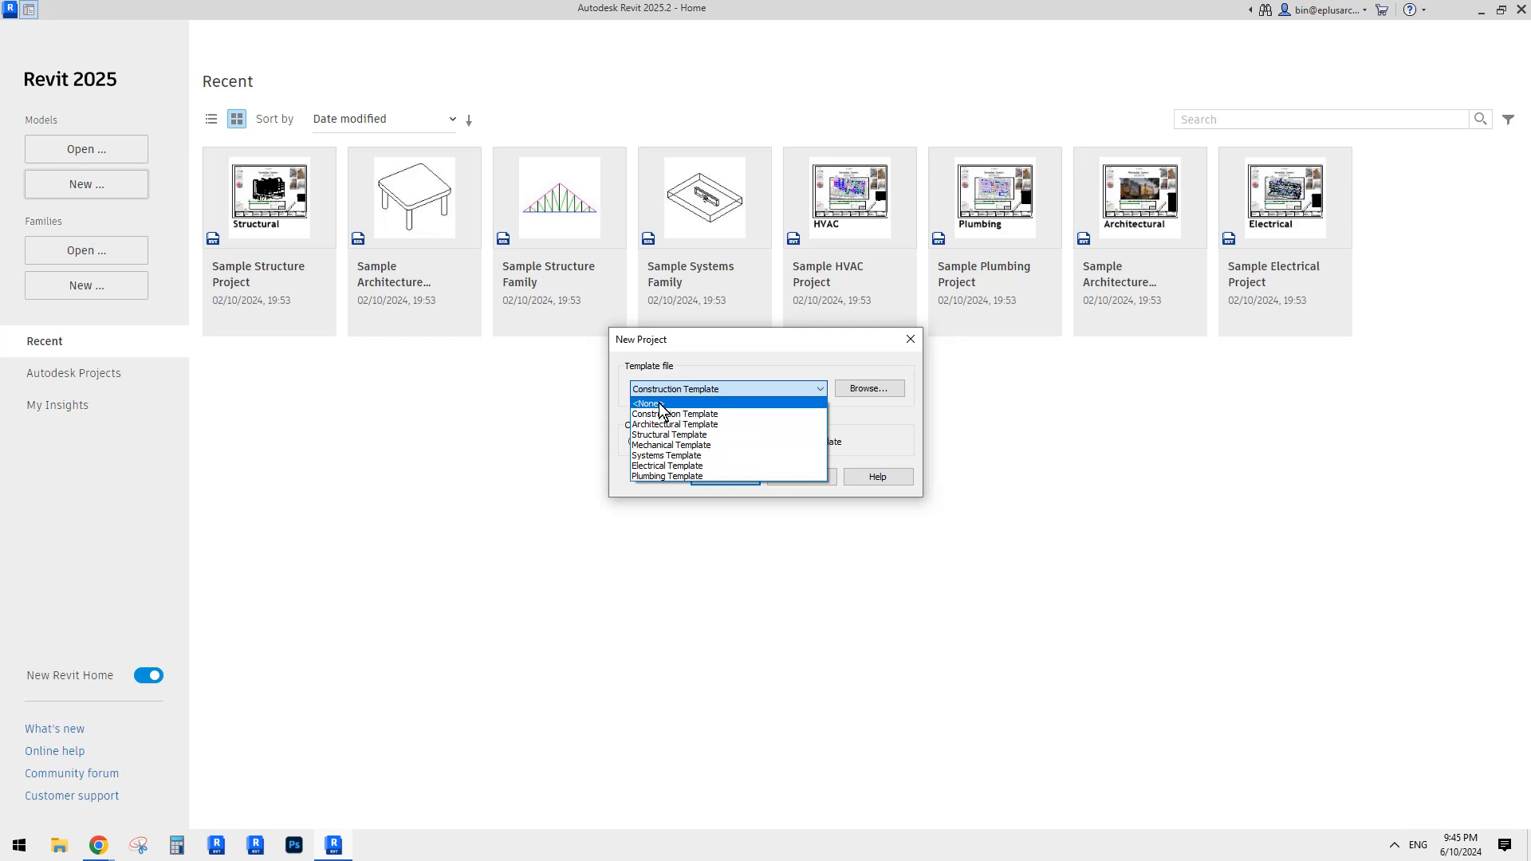
click(658, 403)
click(728, 476)
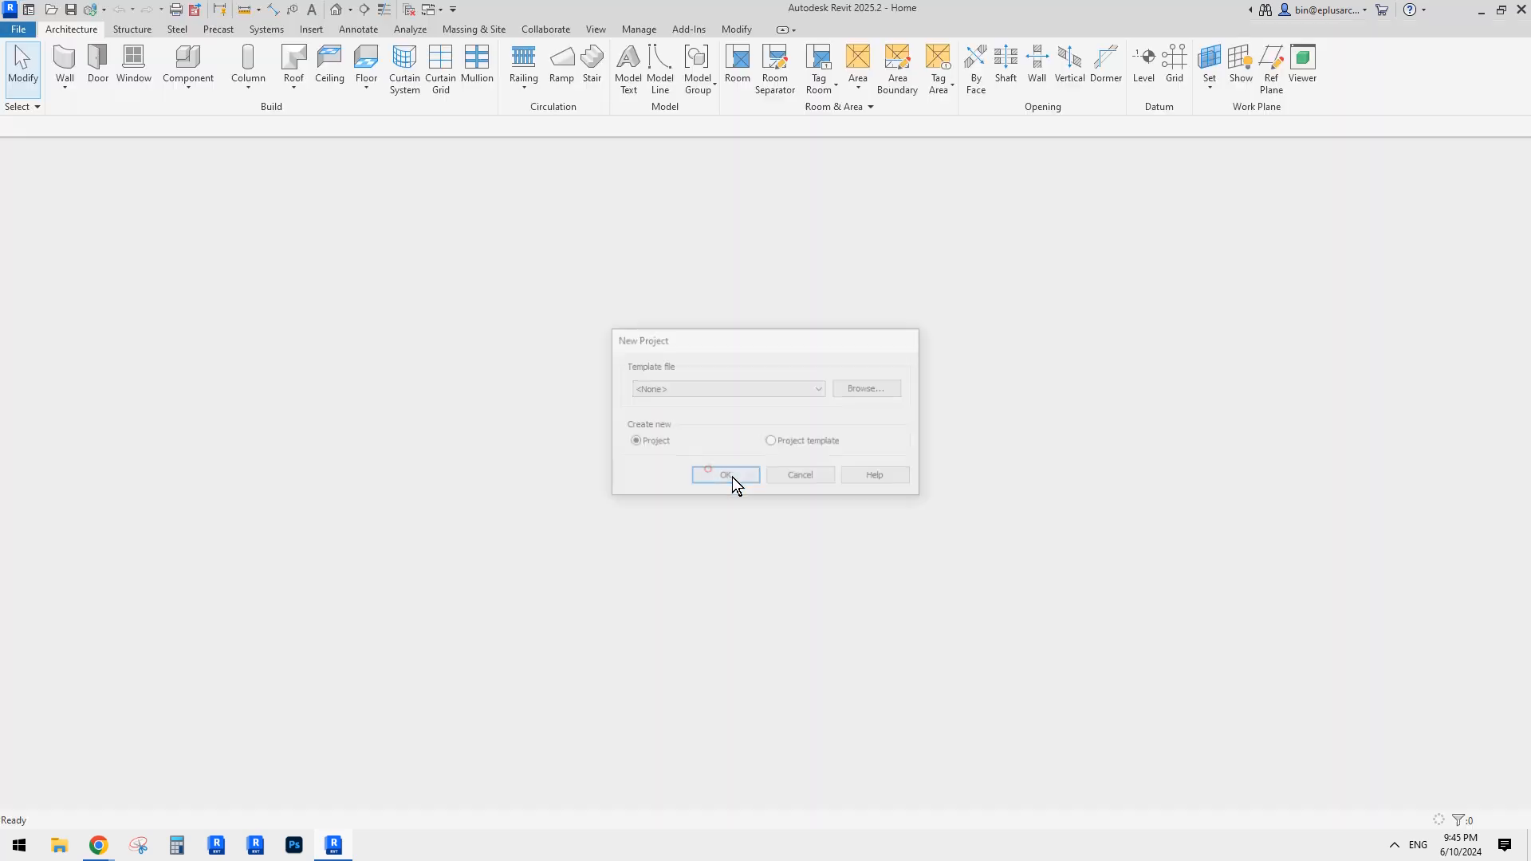
click(674, 444)
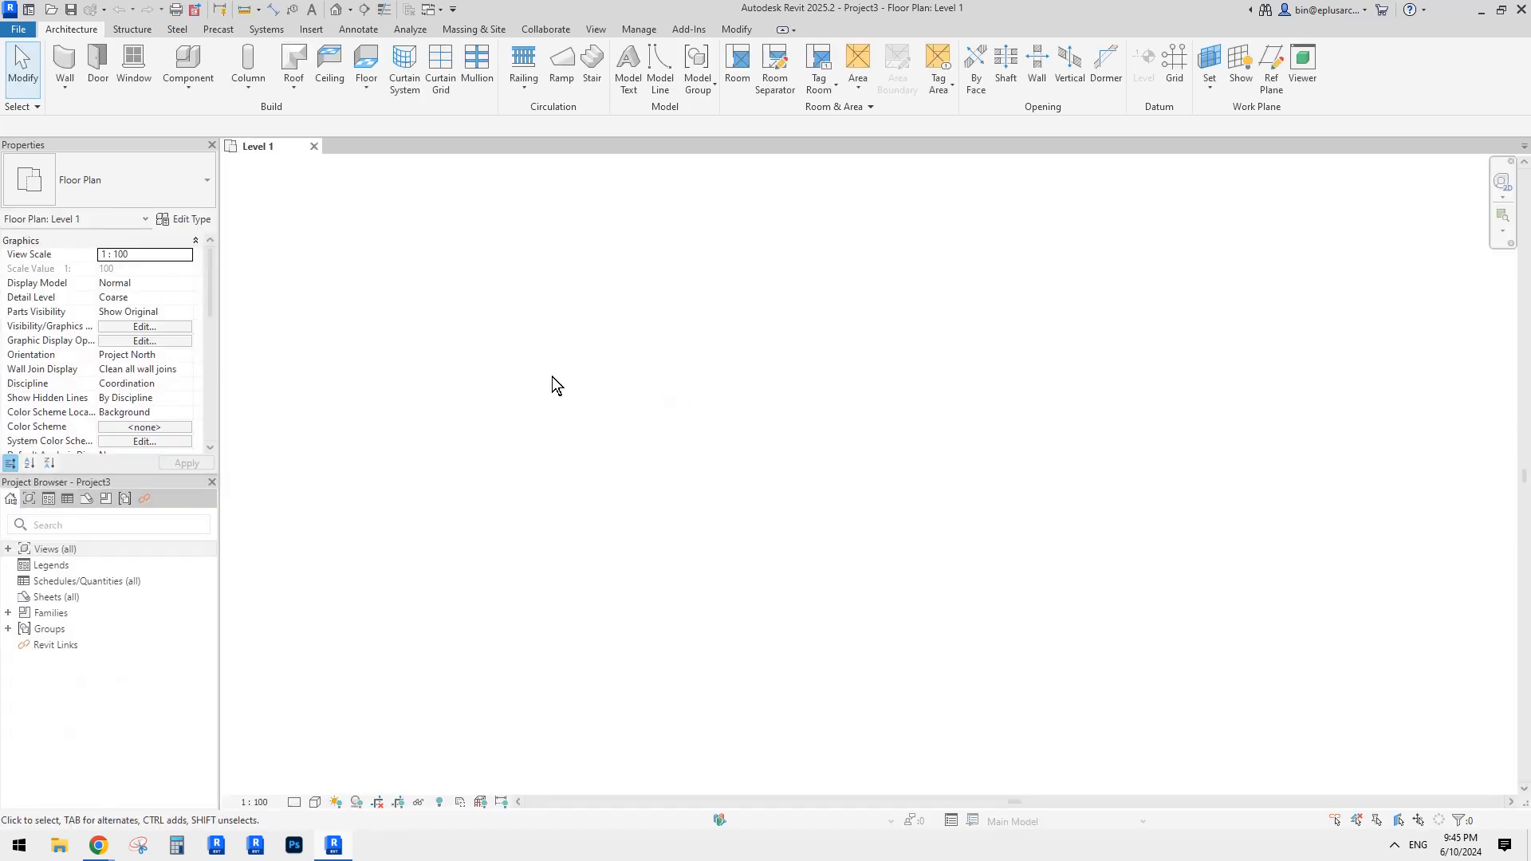
Step: Open the Level 1 floor plan from the Project Browser
double_click(29, 549)
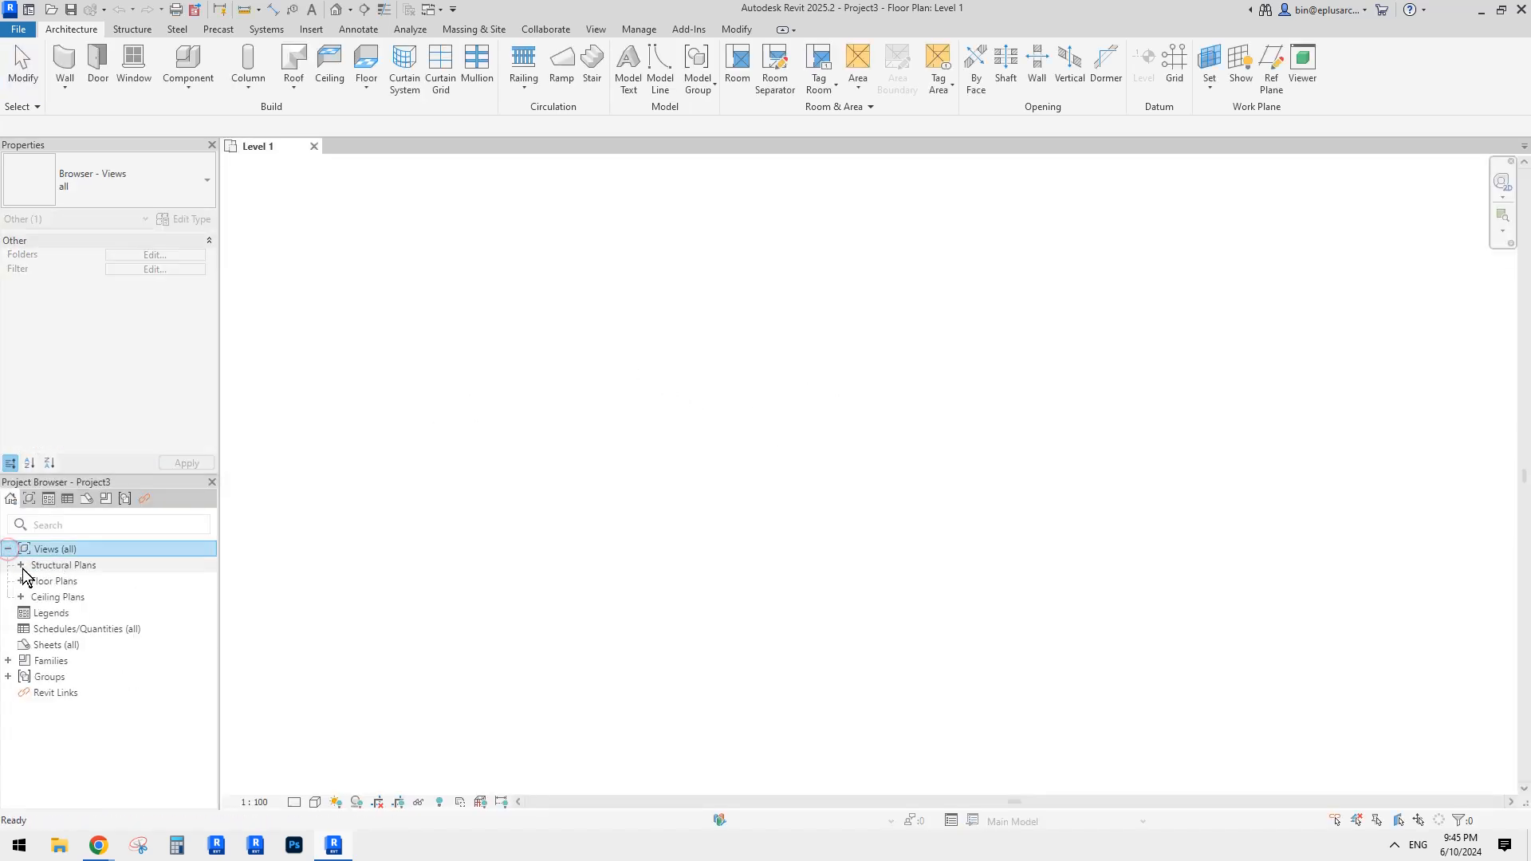
click(19, 581)
double_click(70, 598)
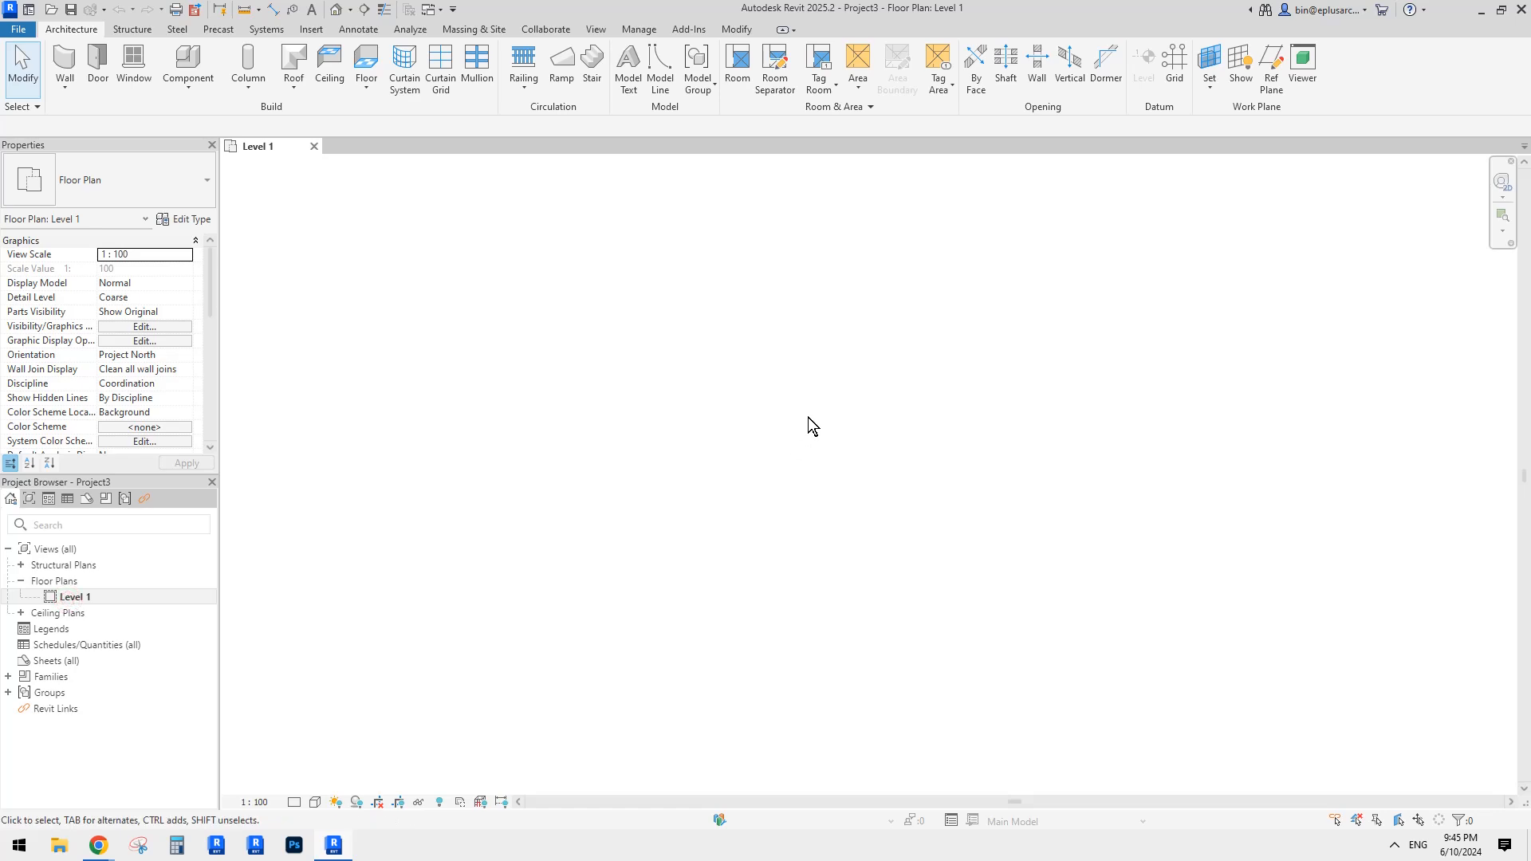
Step: Draw a curved wall on Level 1 with WA and the Start-End-Radius Arc option
key(w)
key(a)
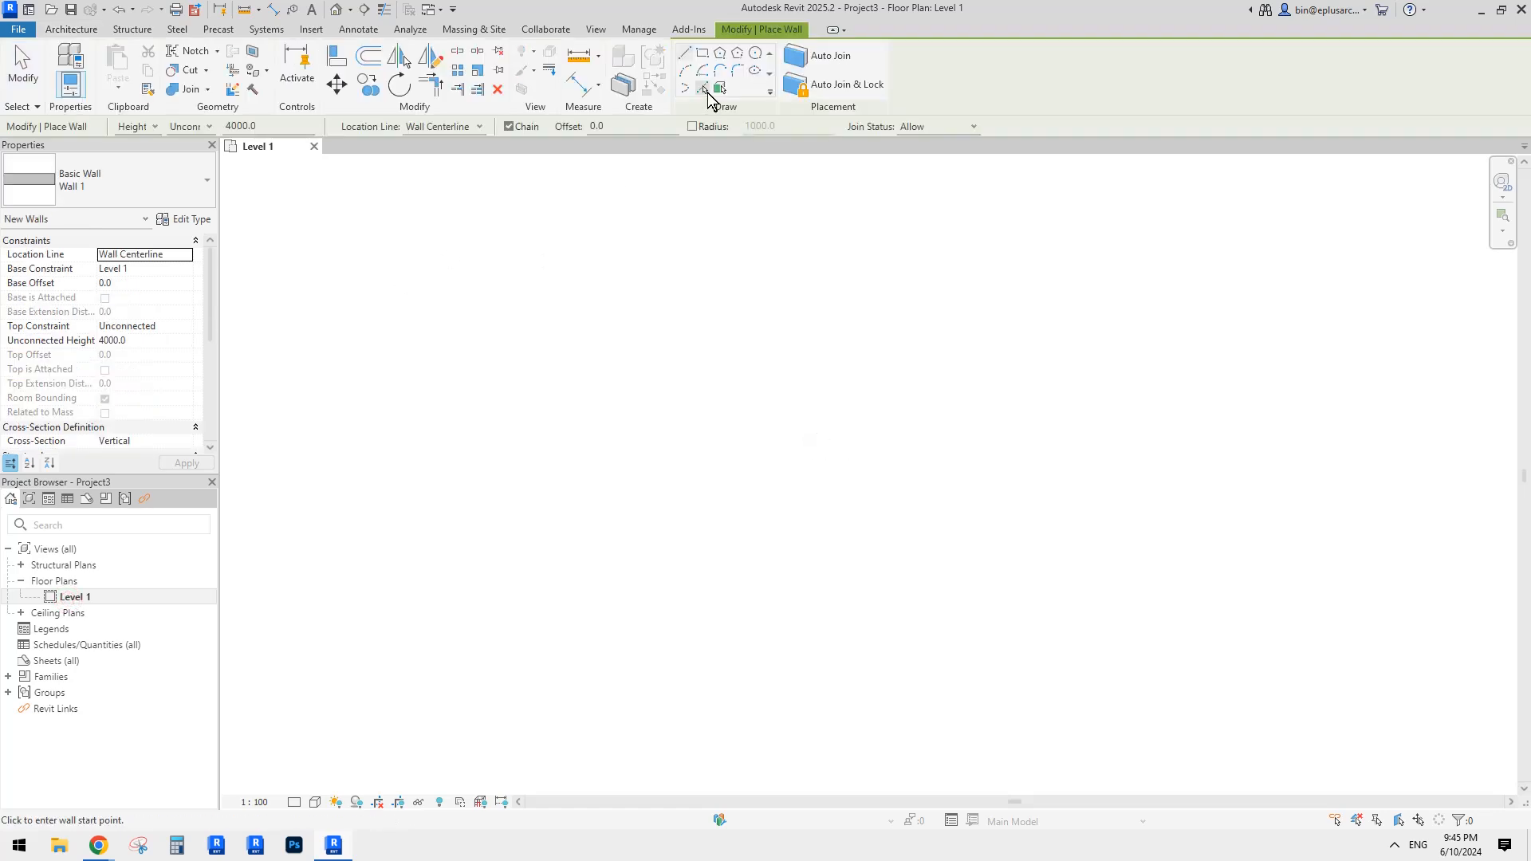
click(685, 70)
click(493, 371)
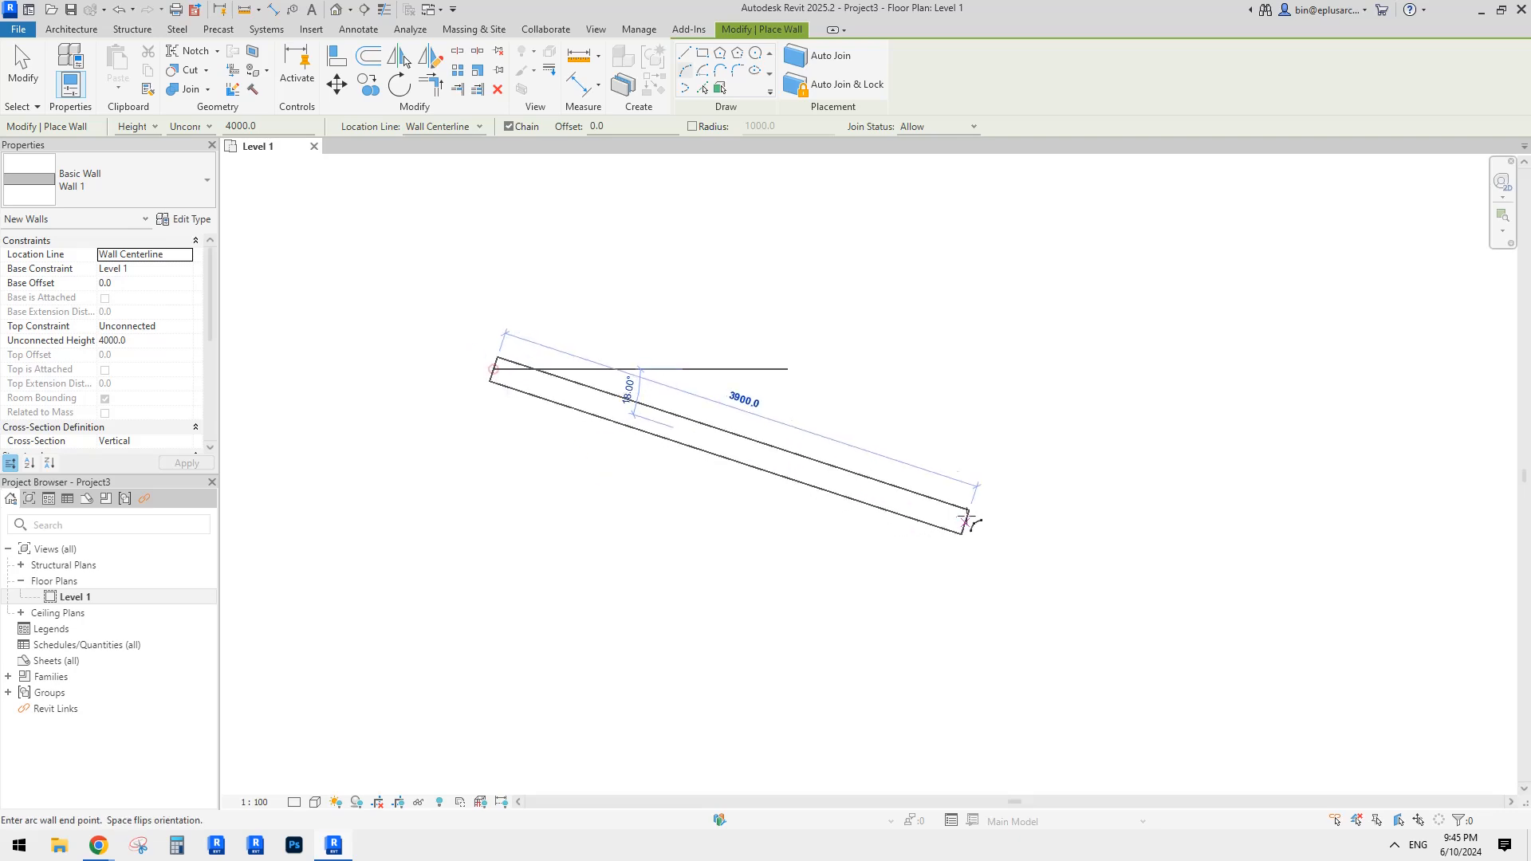
scroll(897, 482, down, 2)
middle_drag(1091, 529, 881, 505)
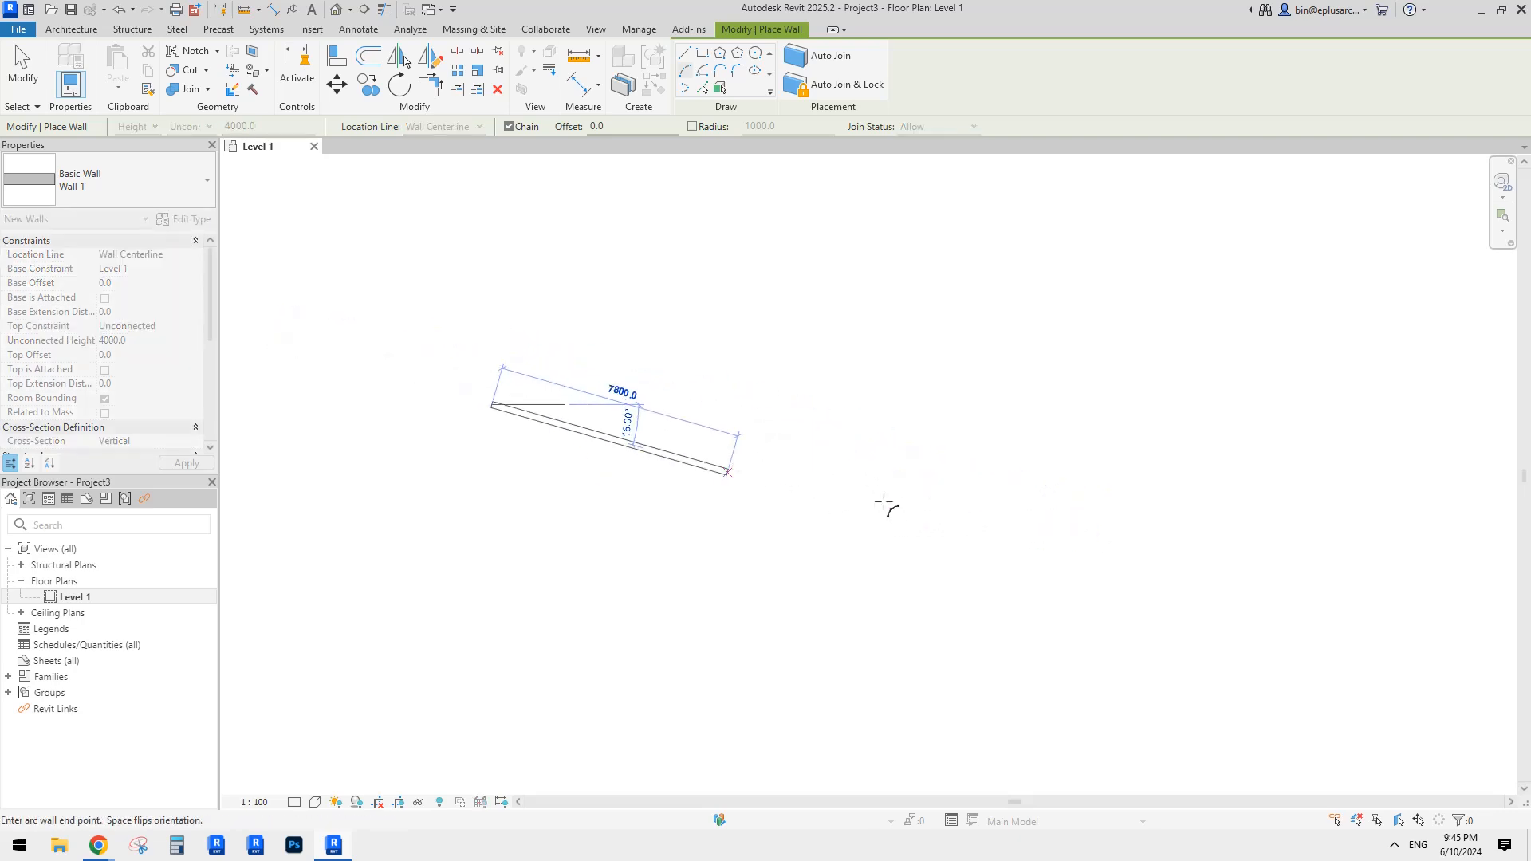
click(1003, 519)
click(843, 520)
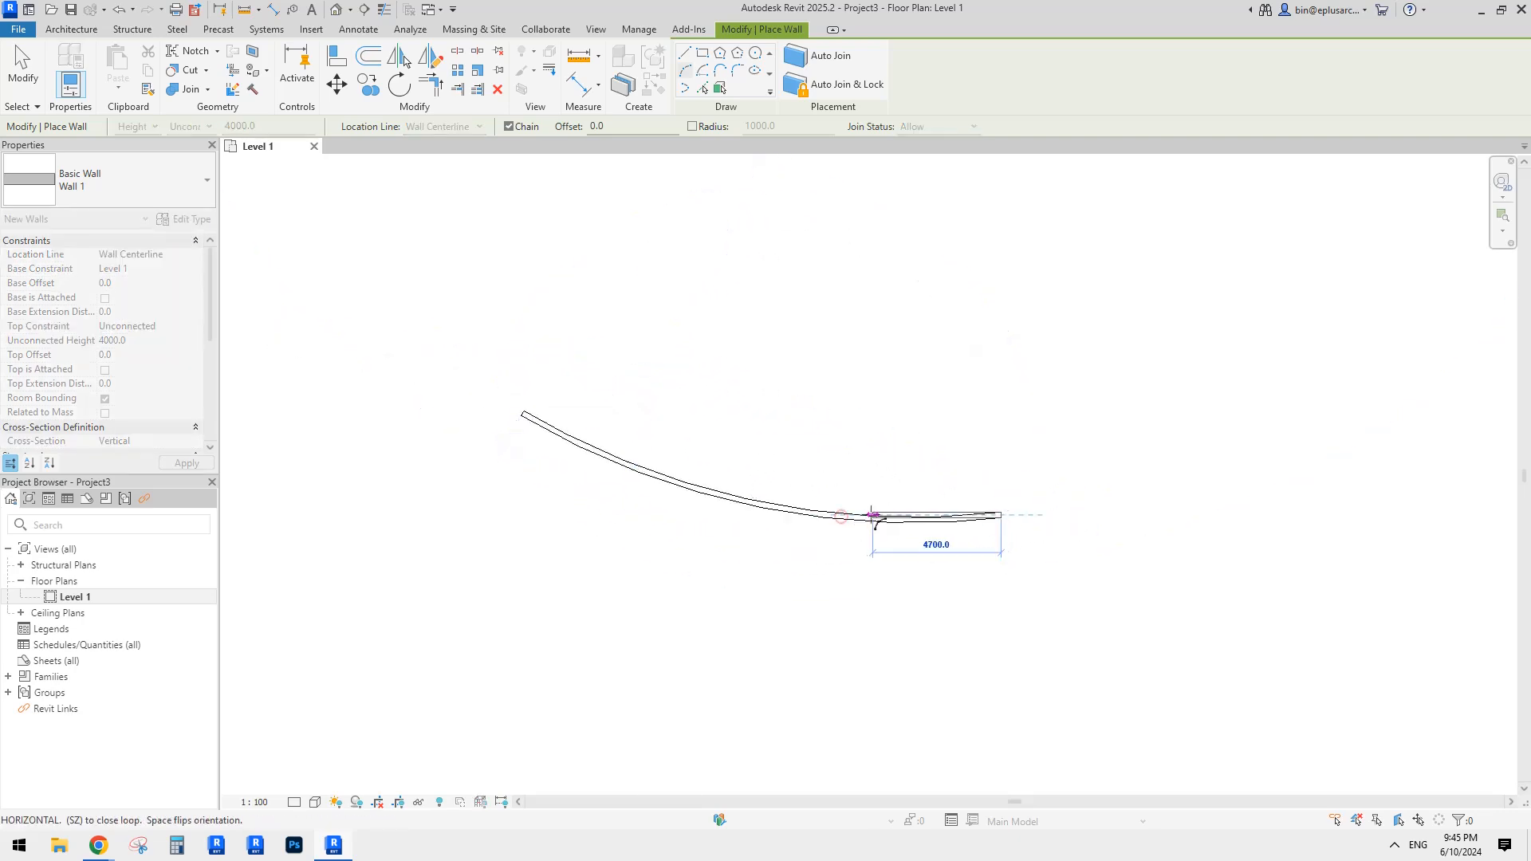
scroll(861, 495, down, 1)
key(Escape)
key(Escape)
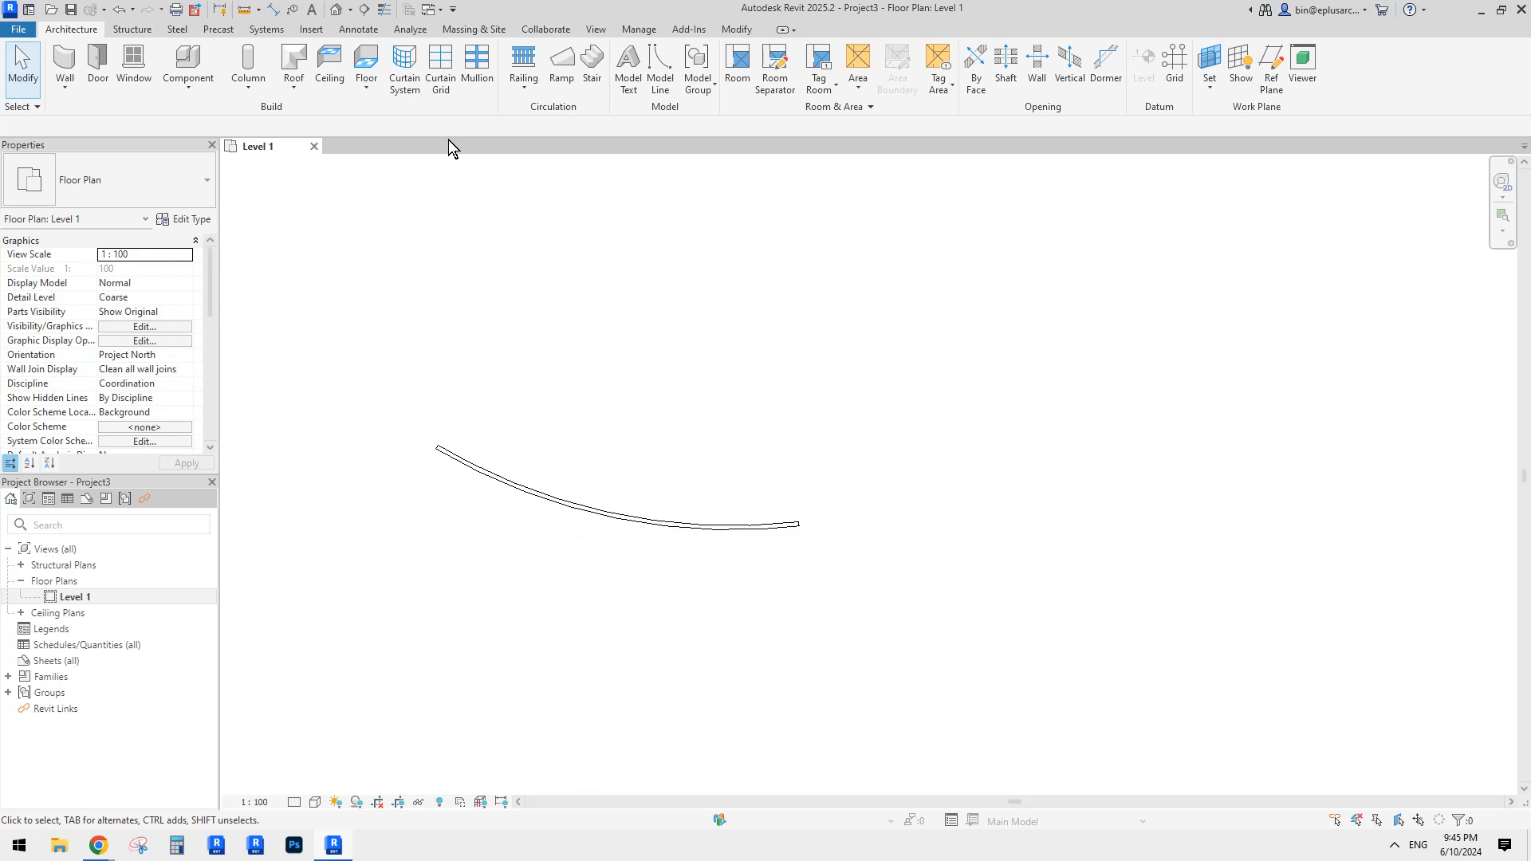
Step: In the default 3D view, drag the curved wall's top up to 7244.8 height
click(338, 10)
click(815, 443)
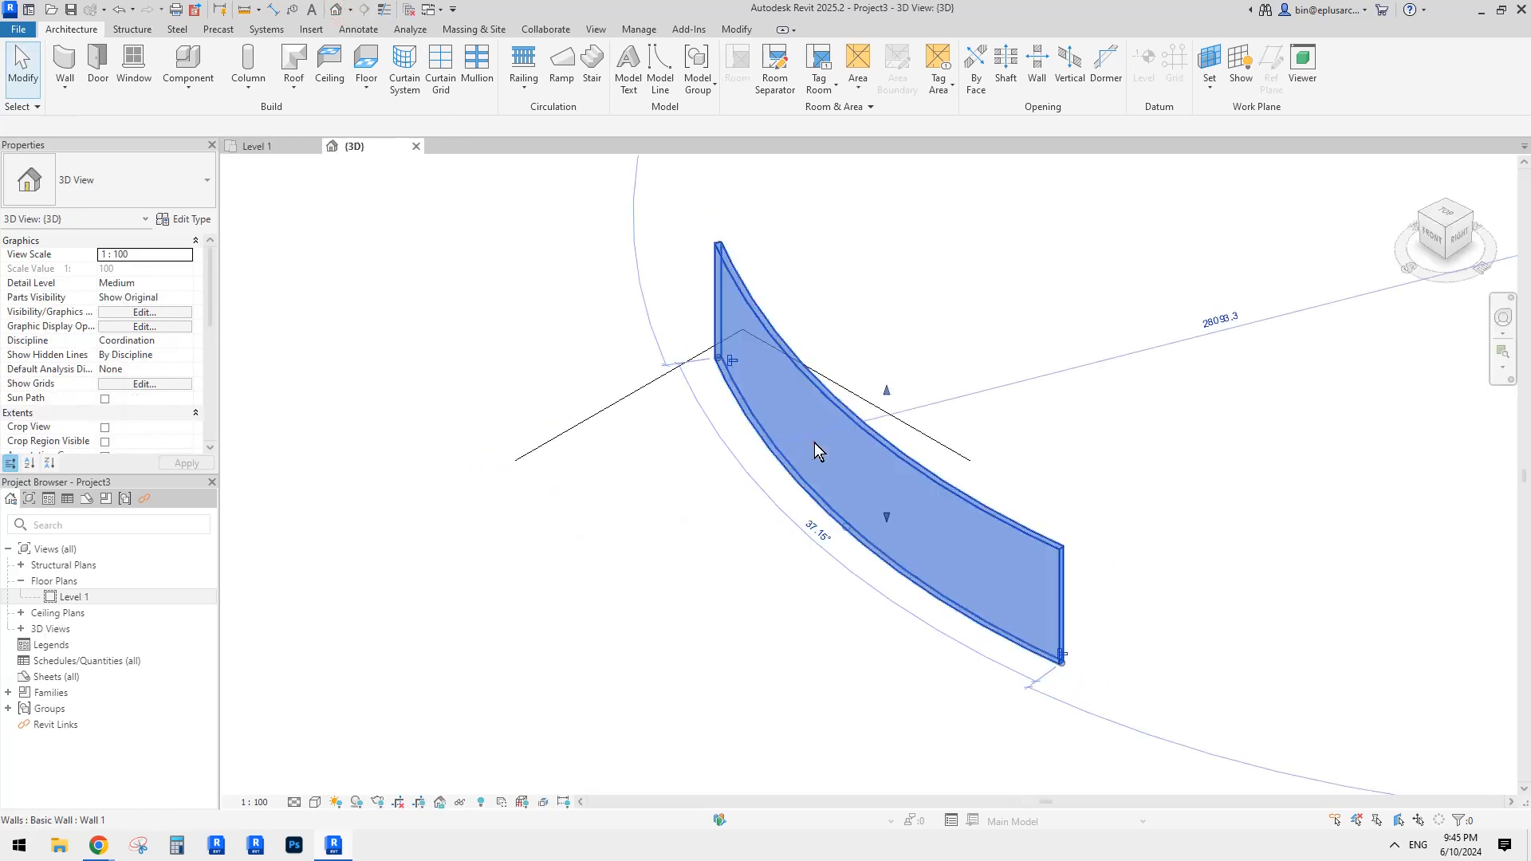
shift+middle_drag(815, 443, 1037, 386)
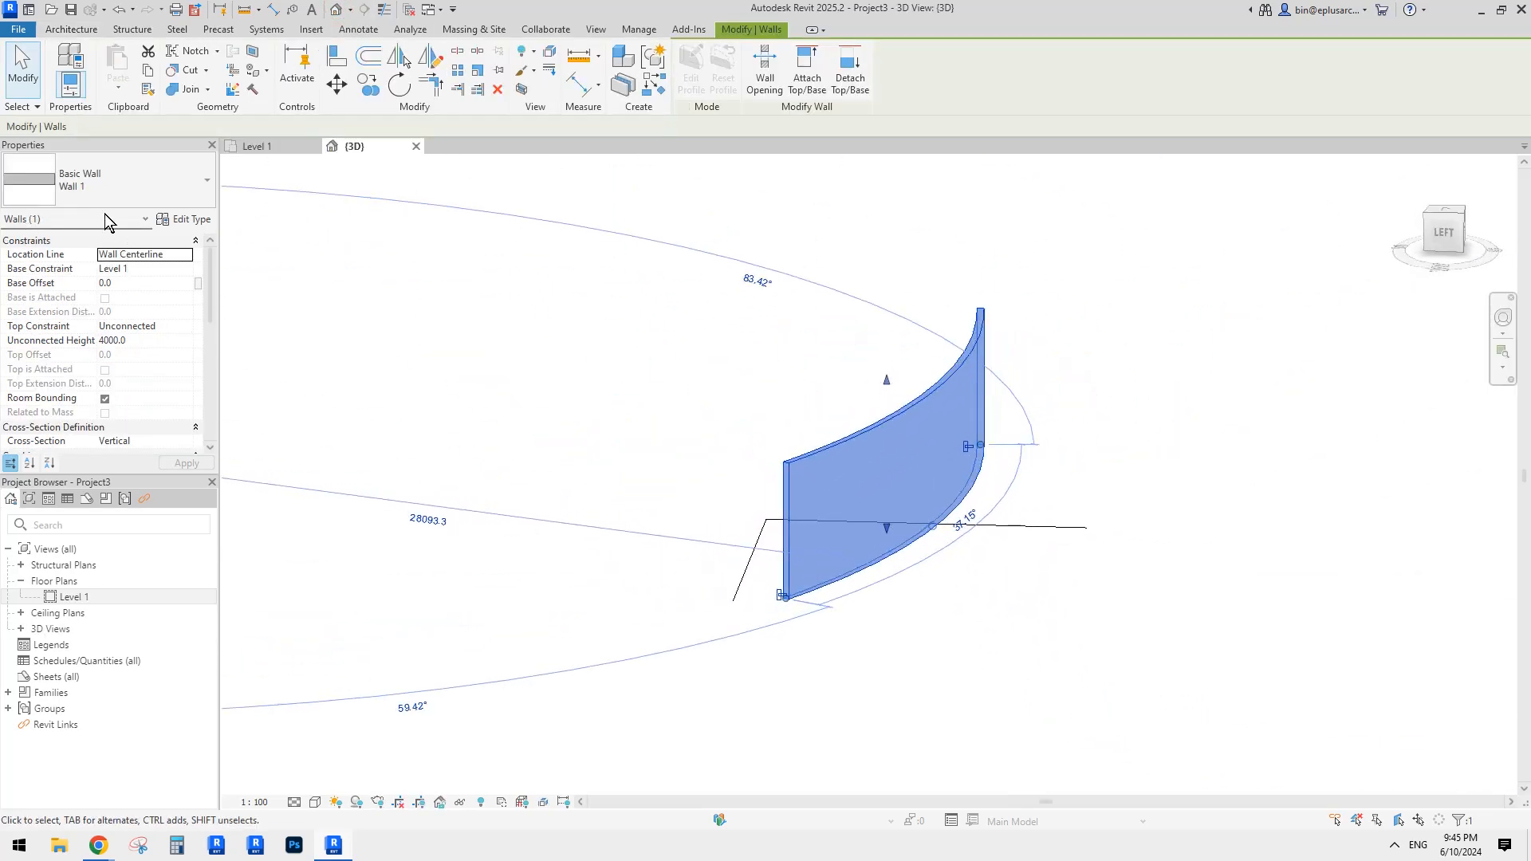
shift+middle_drag(518, 358, 892, 405)
drag(887, 381, 886, 274)
shift+middle_drag(1097, 405, 1025, 383)
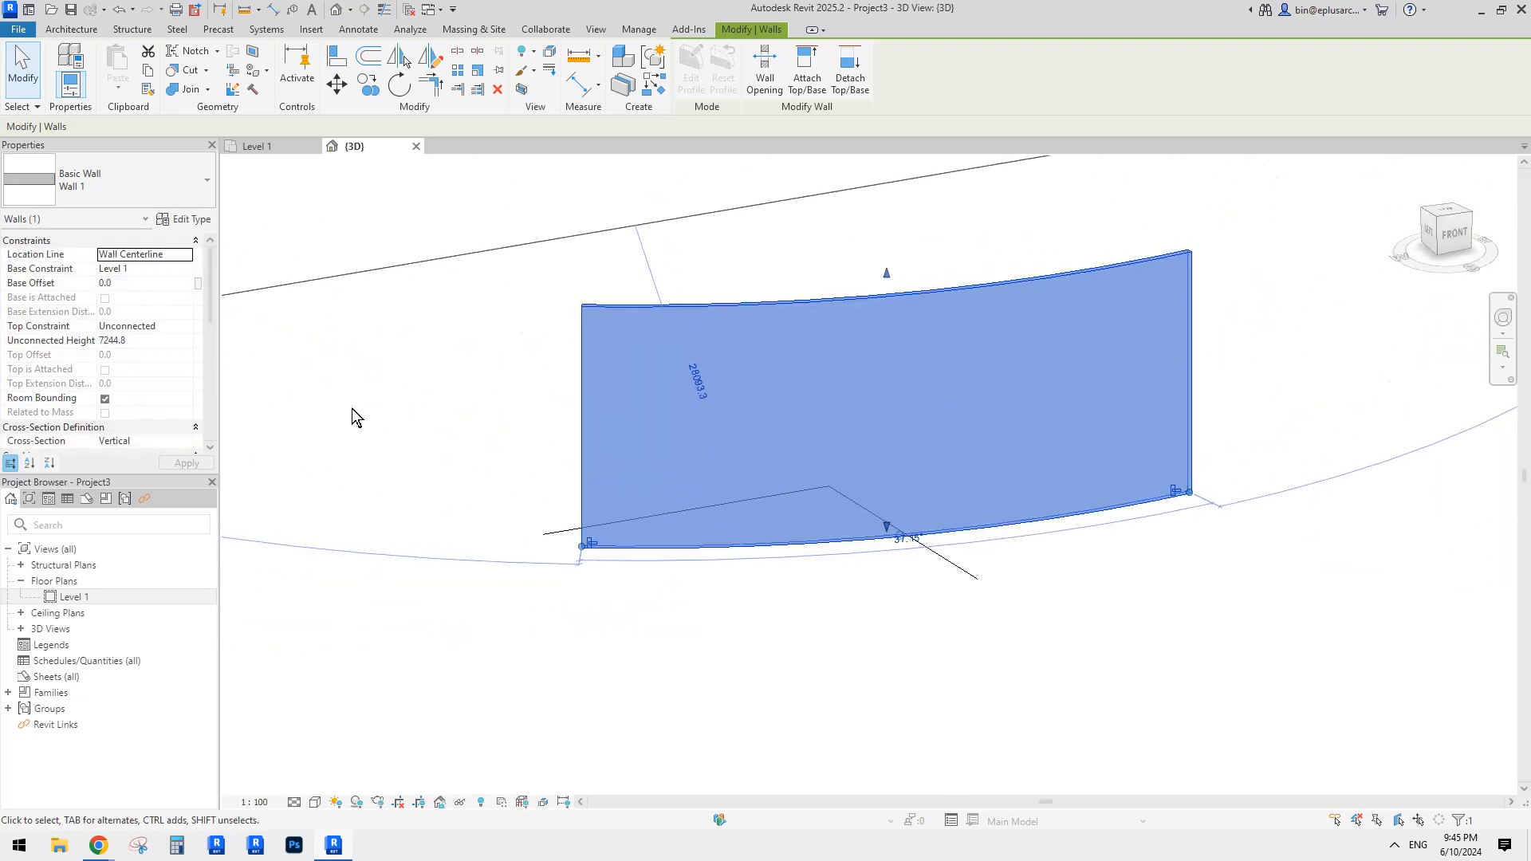
click(812, 286)
Step: Convert the curved wall into a part
click(818, 325)
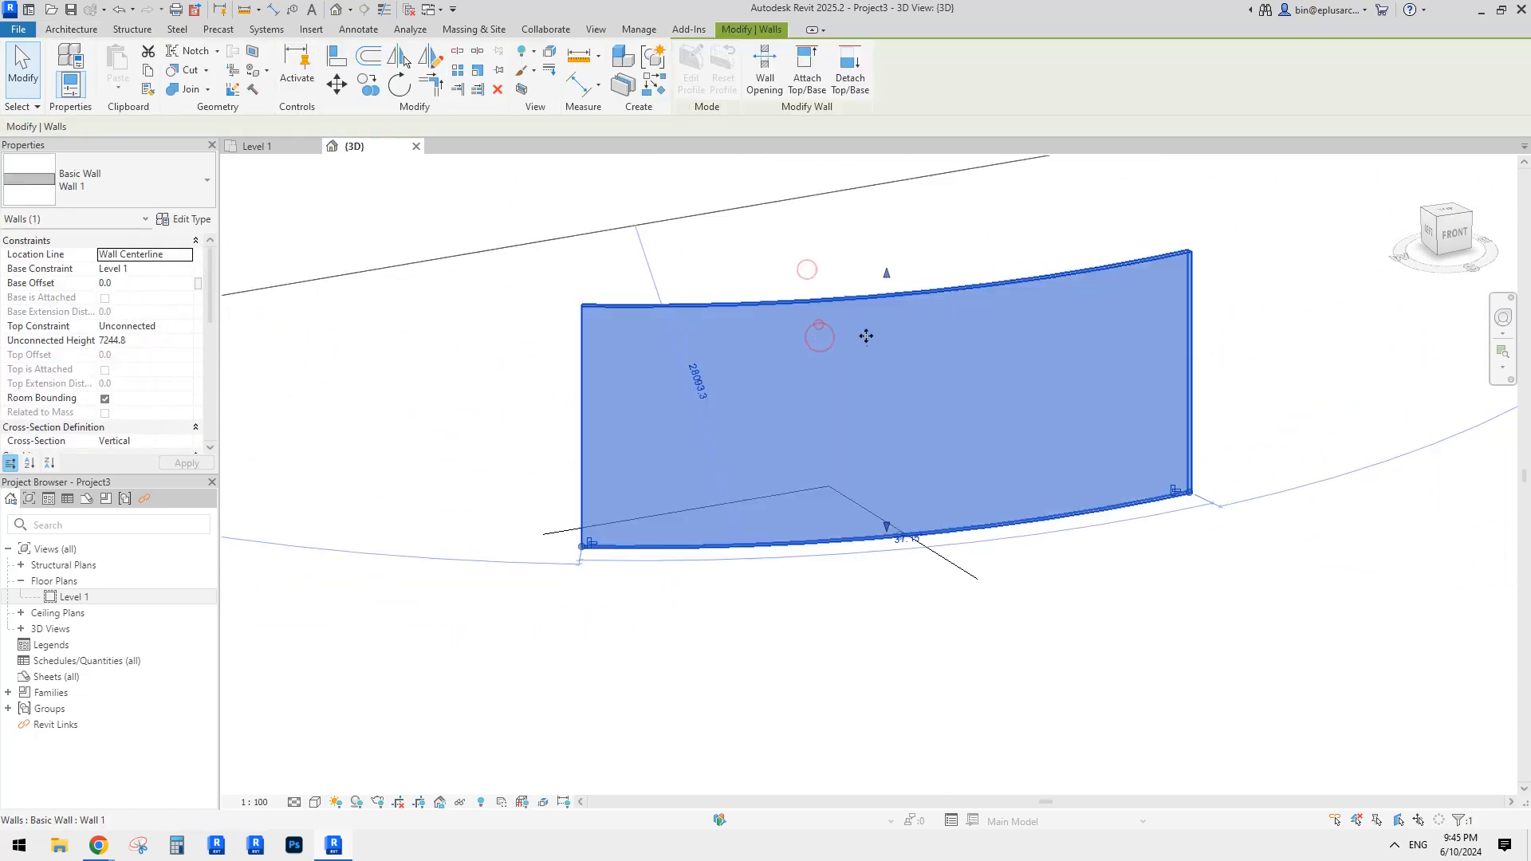
click(654, 83)
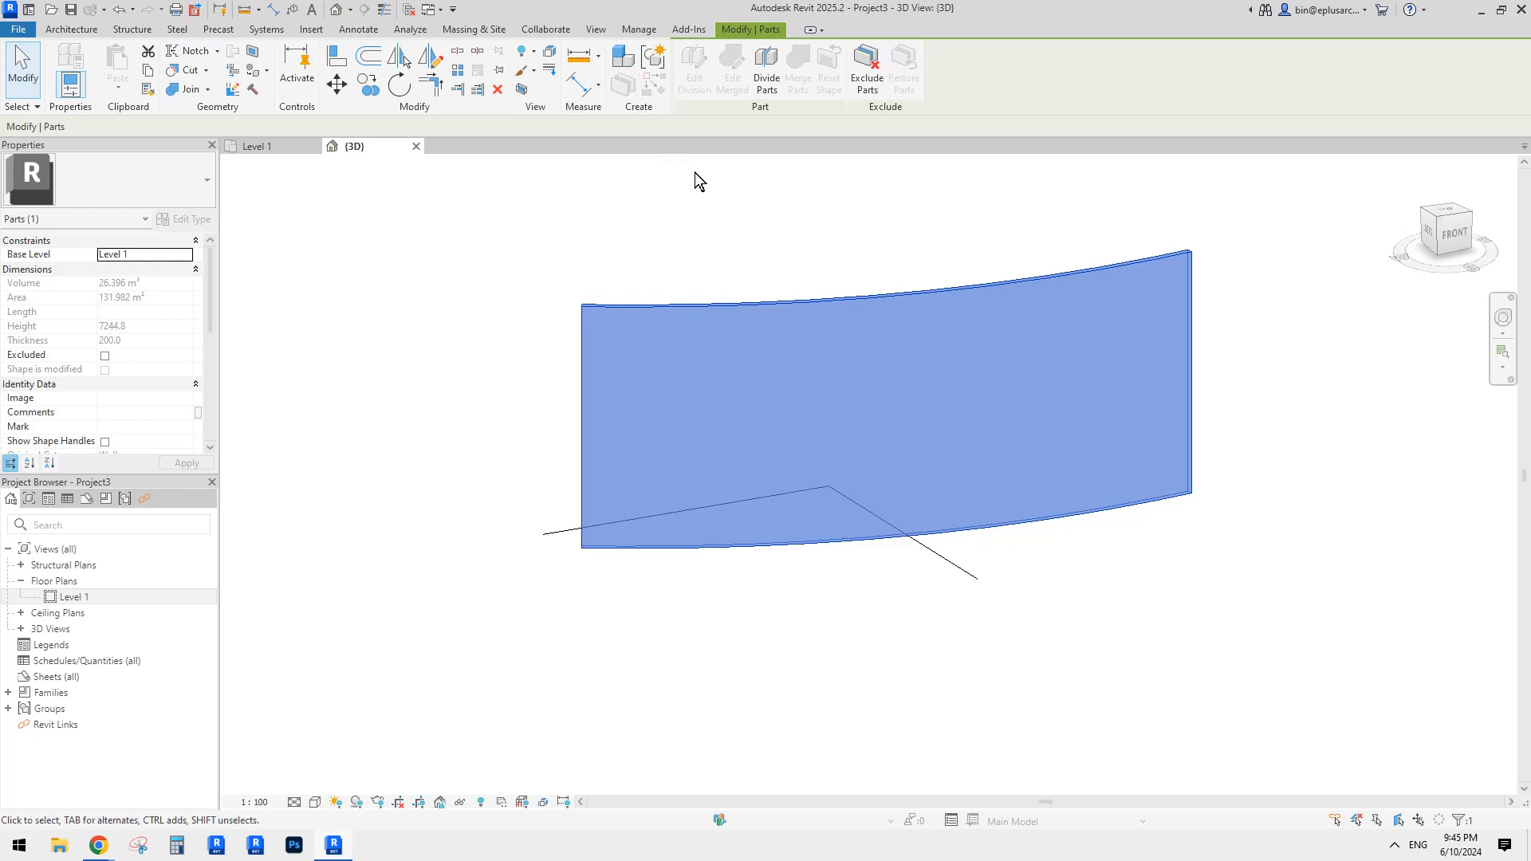
shift+middle_drag(695, 173, 742, 236)
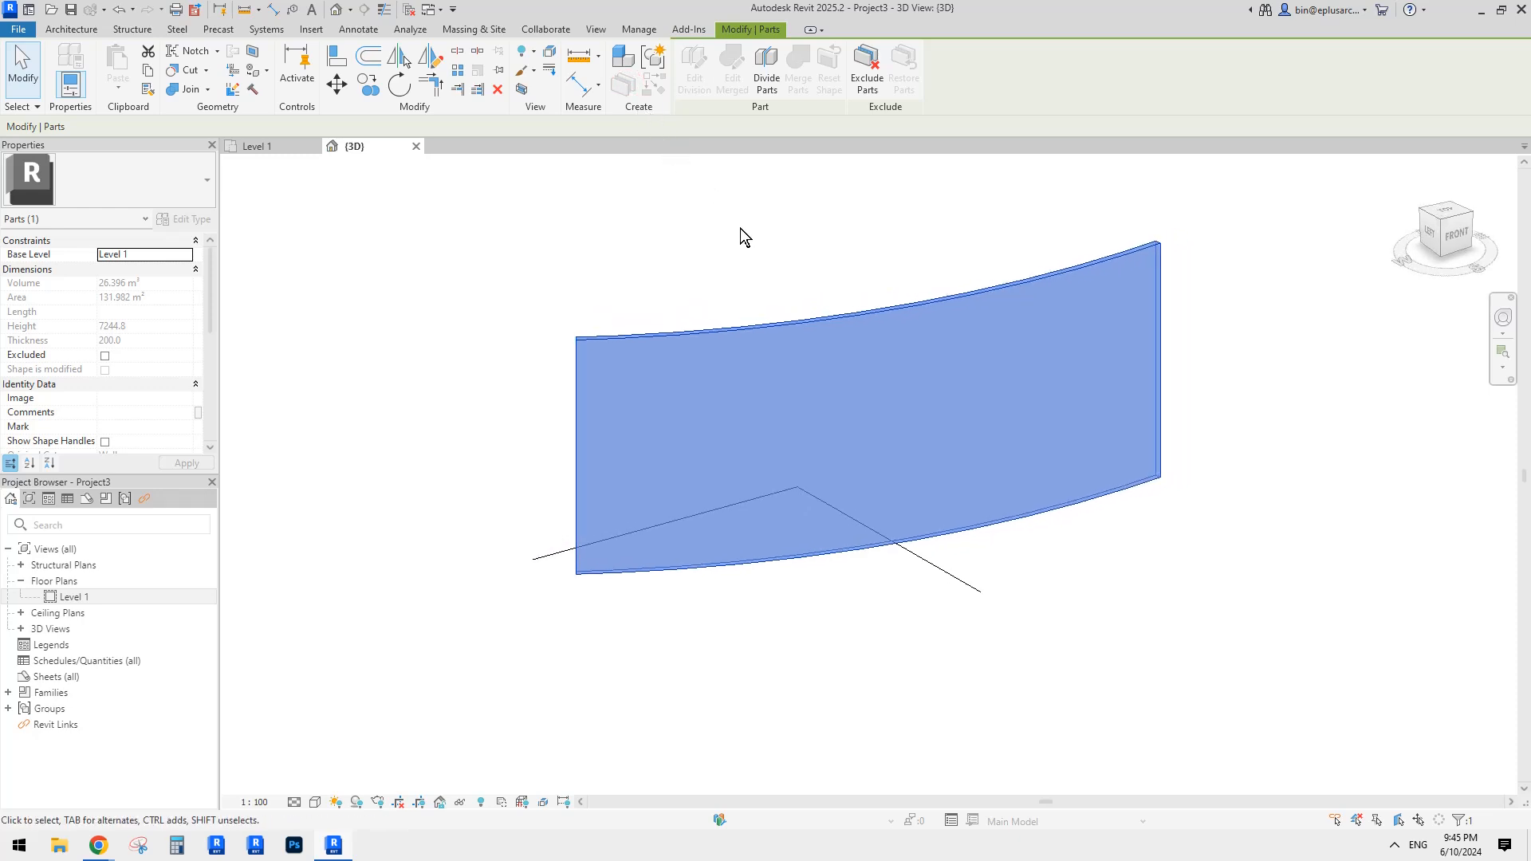
Step: Start Divide Parts and sketch one line crossing the middle of the wall
click(768, 82)
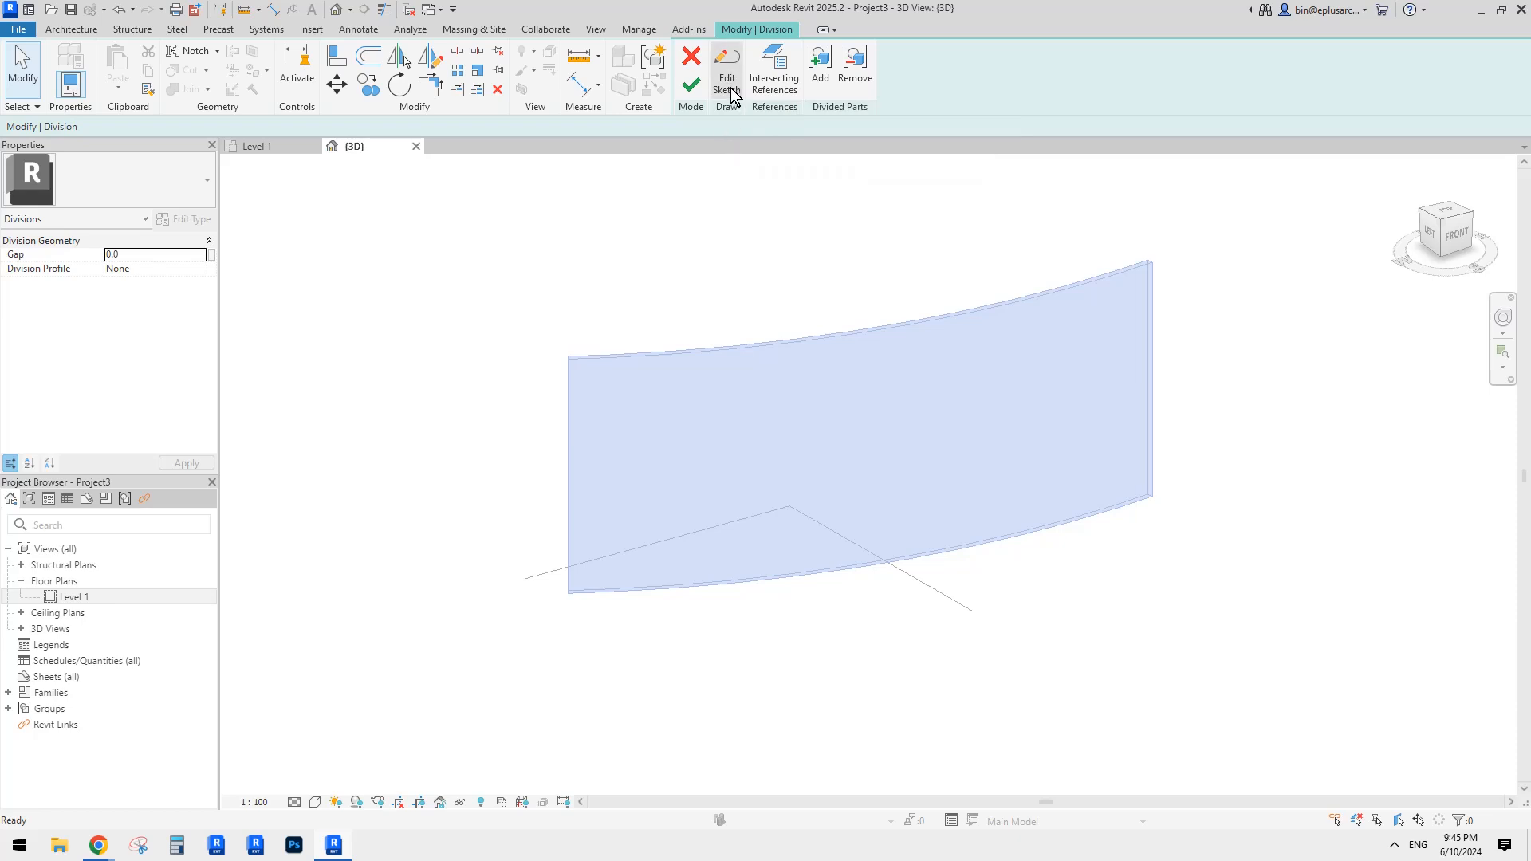
click(727, 80)
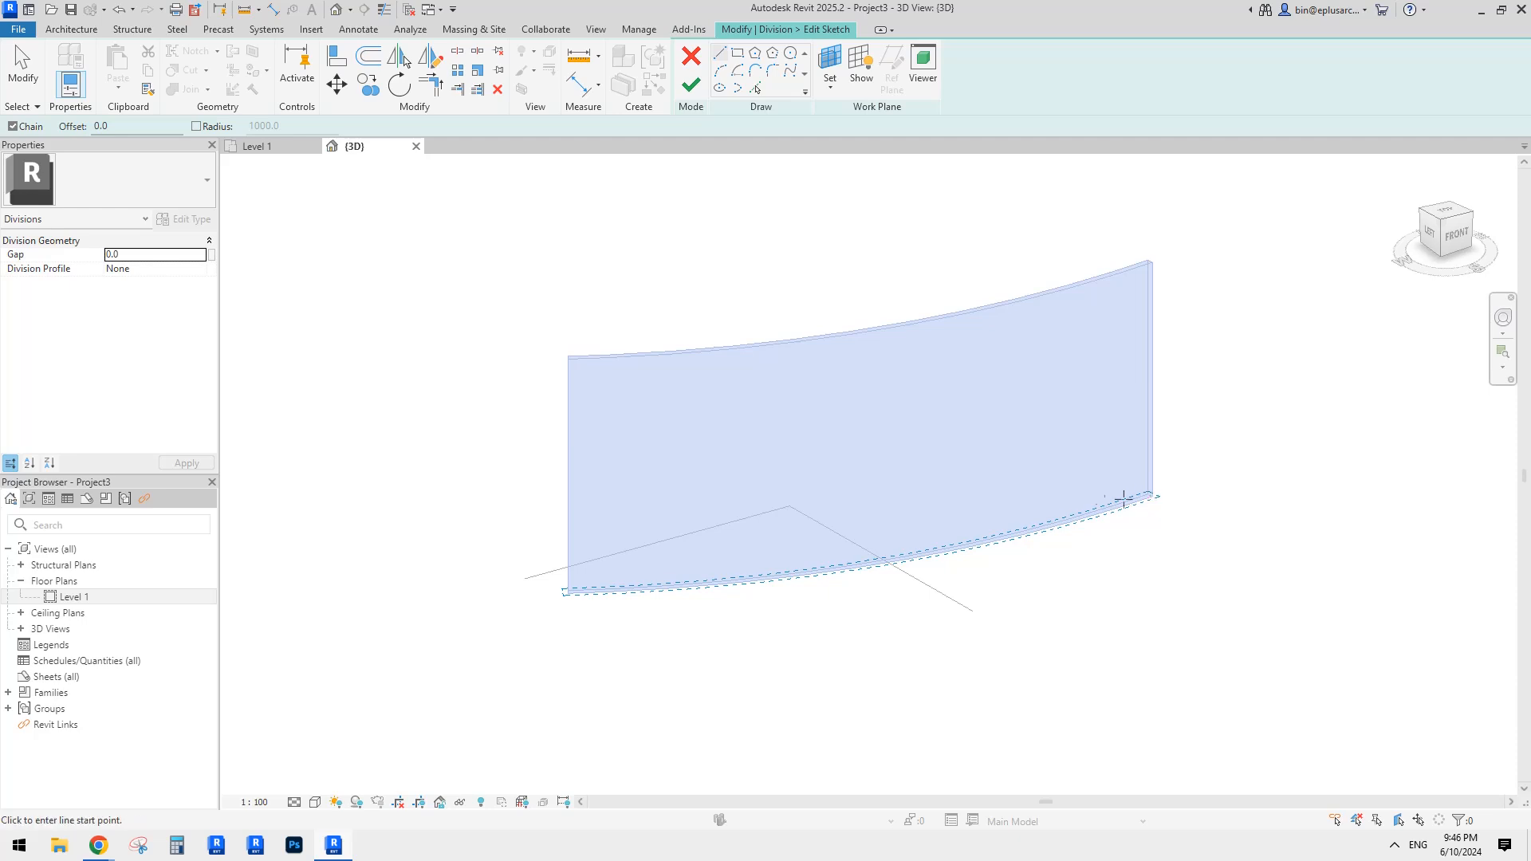
shift+middle_drag(1209, 554, 1065, 453)
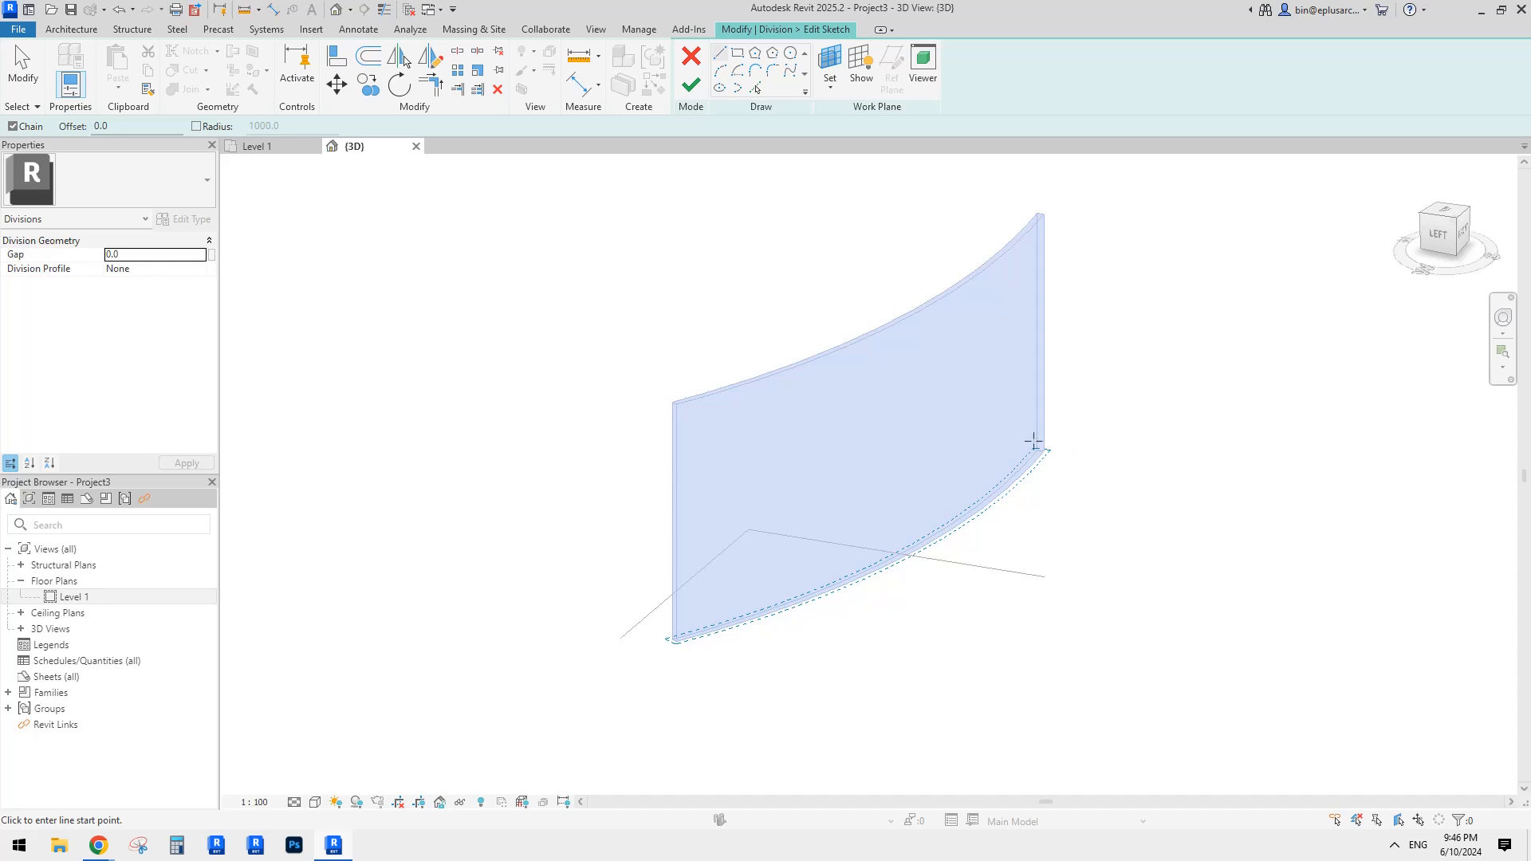
shift+middle_drag(648, 627, 760, 519)
shift+middle_drag(712, 574, 739, 525)
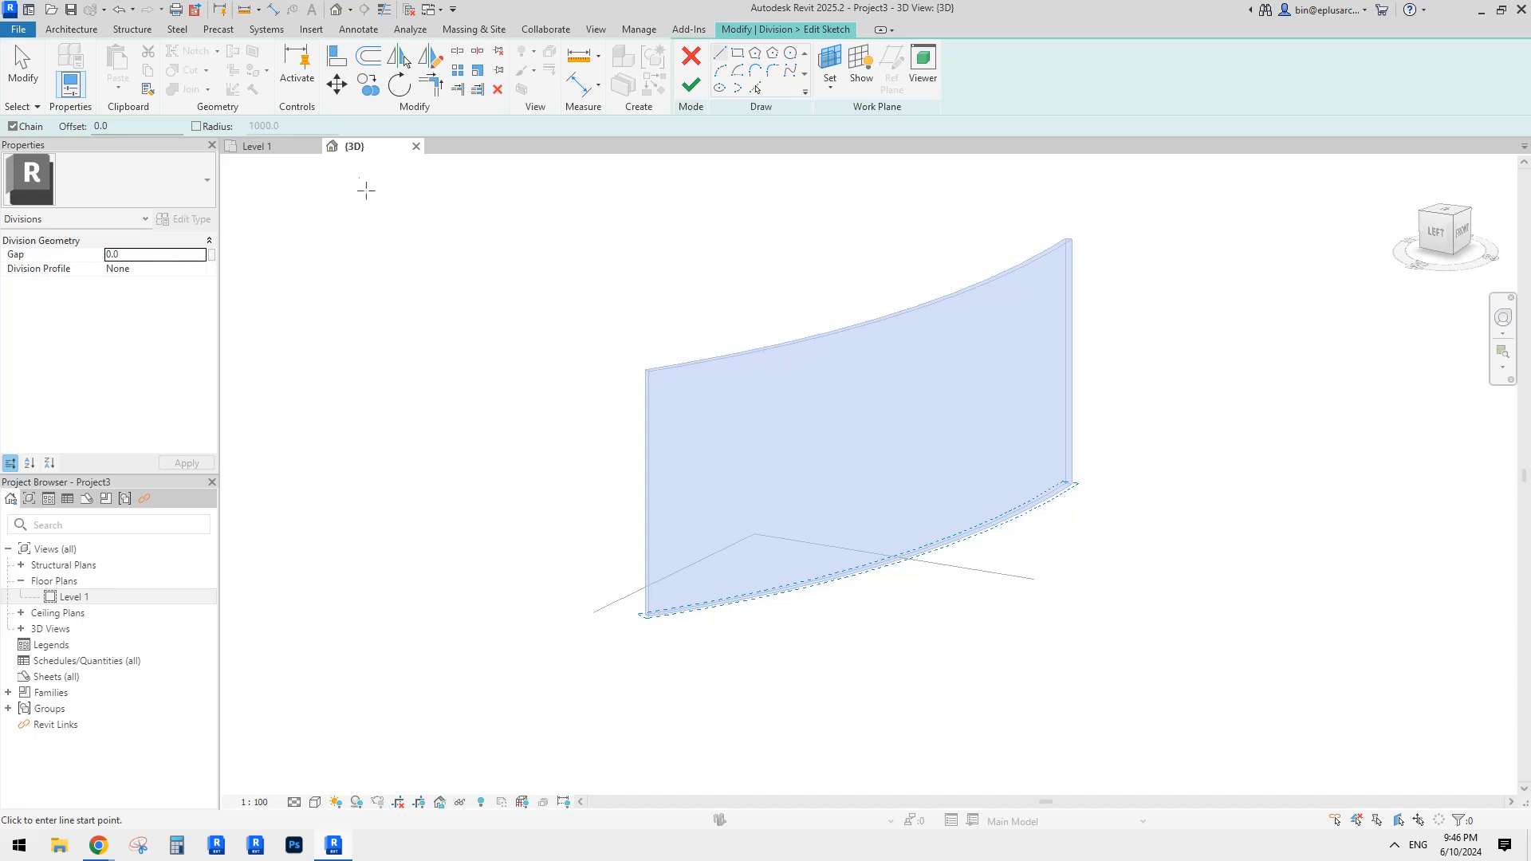
shift+middle_drag(902, 370, 780, 556)
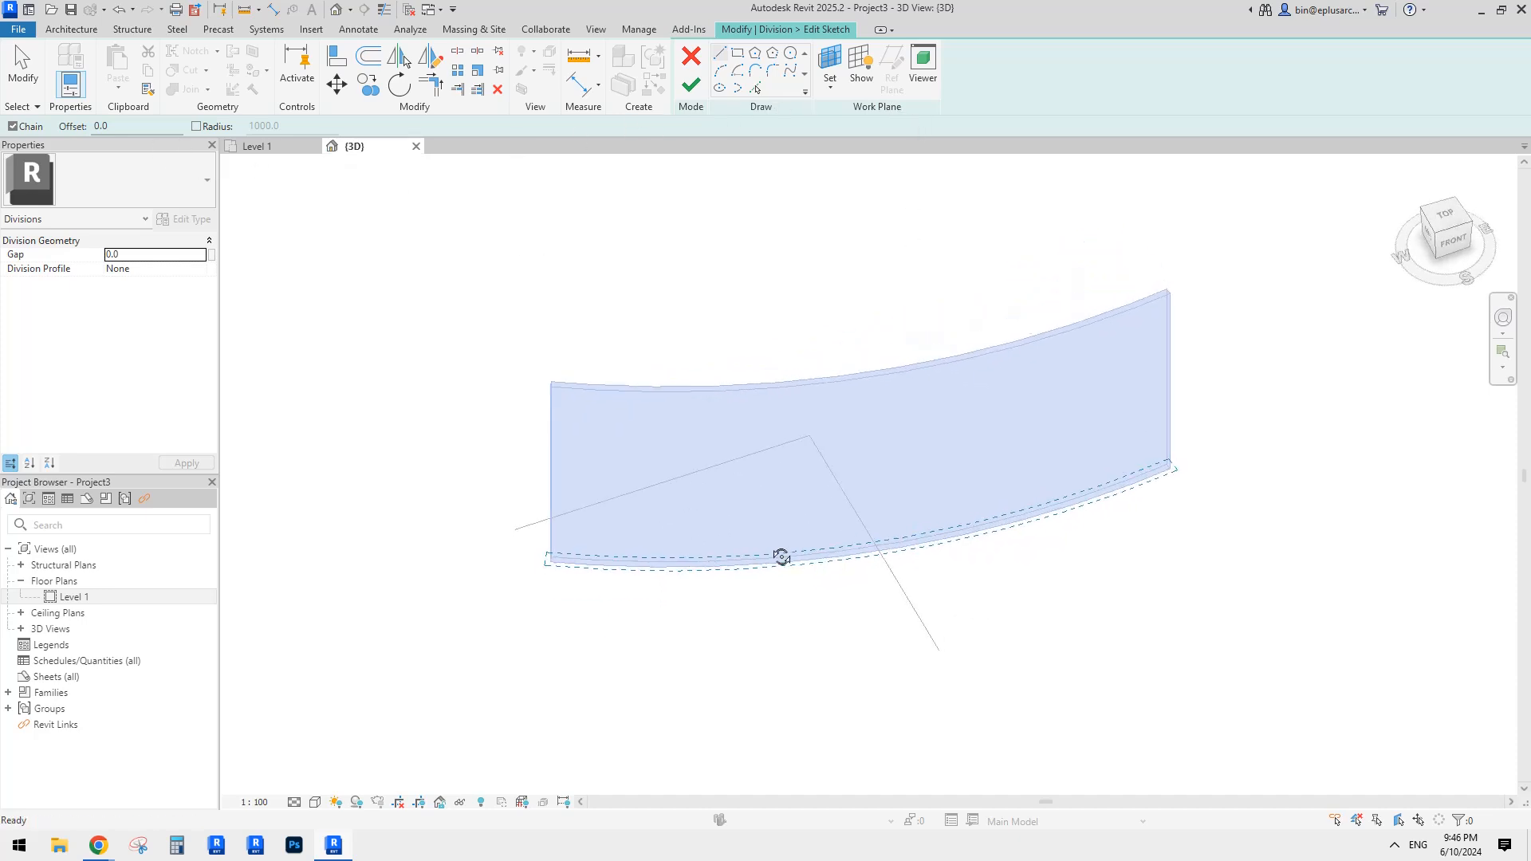
shift+middle_drag(976, 393, 980, 468)
click(596, 613)
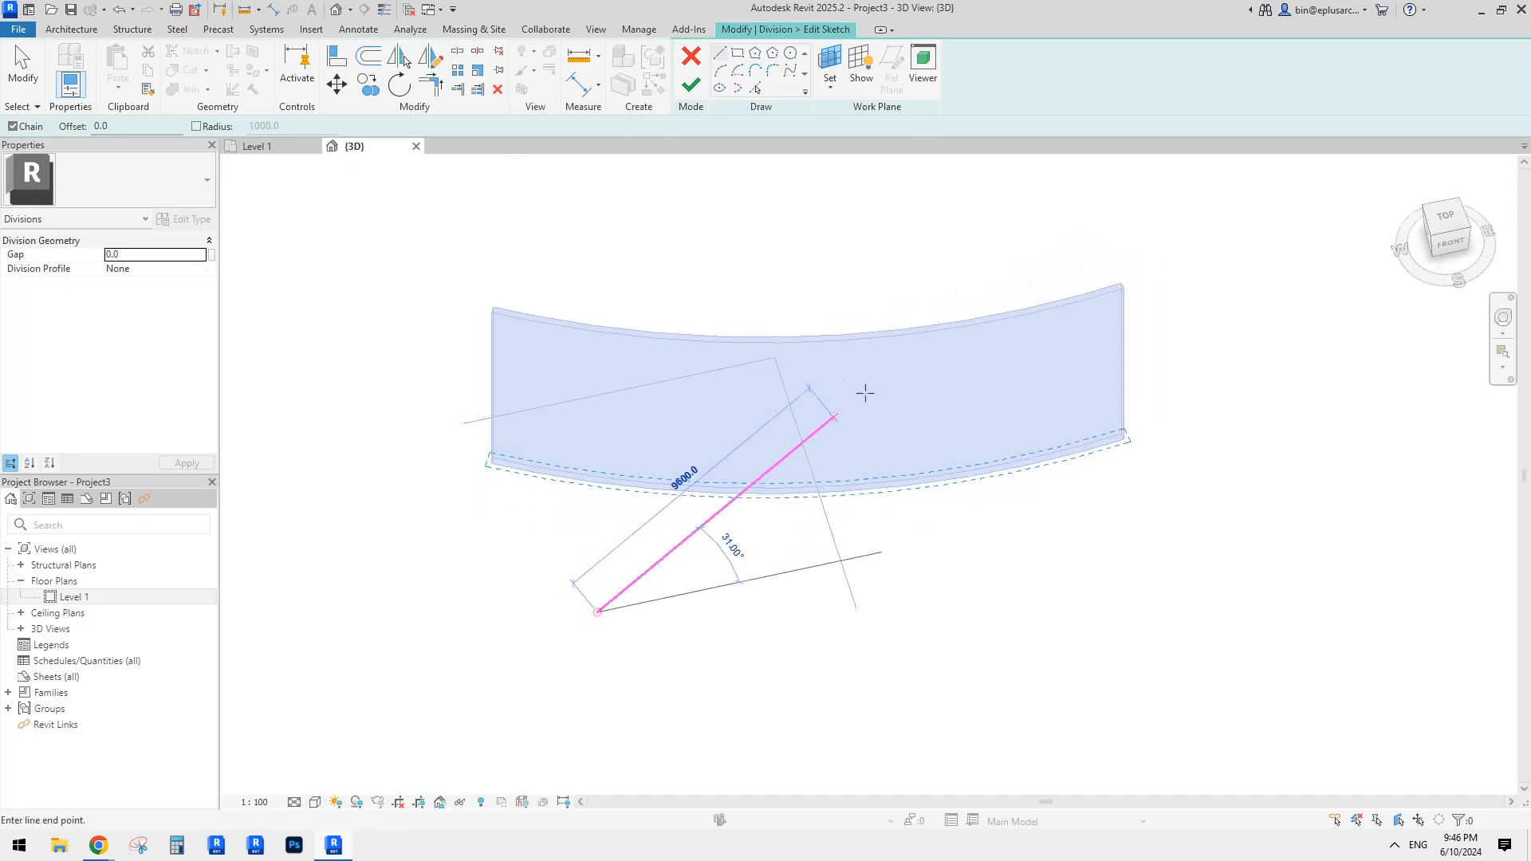
click(976, 350)
key(Escape)
shift+middle_drag(1018, 557, 1189, 619)
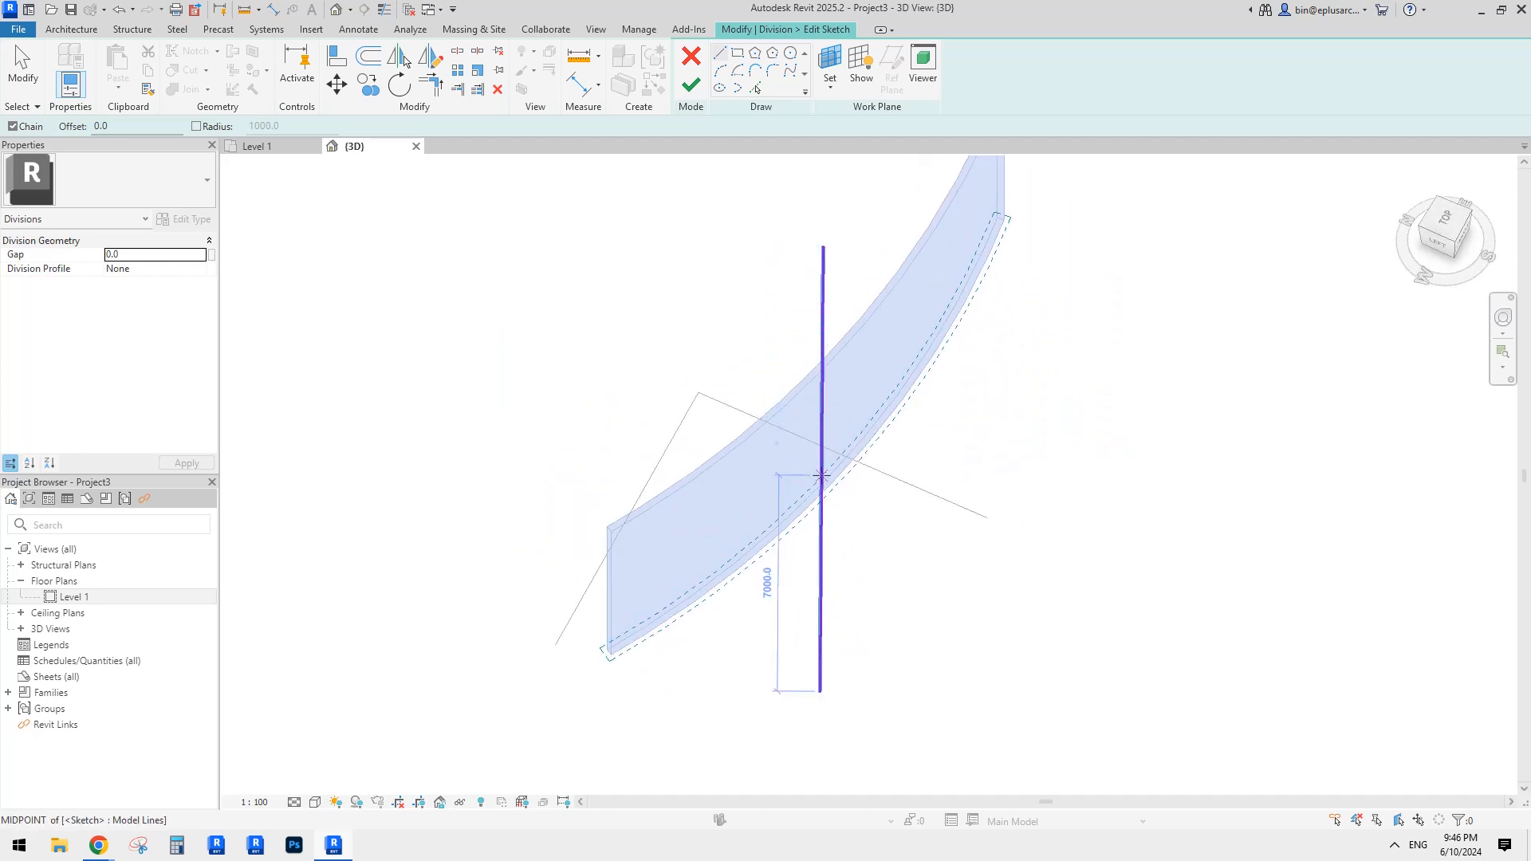
shift+middle_drag(821, 558, 827, 406)
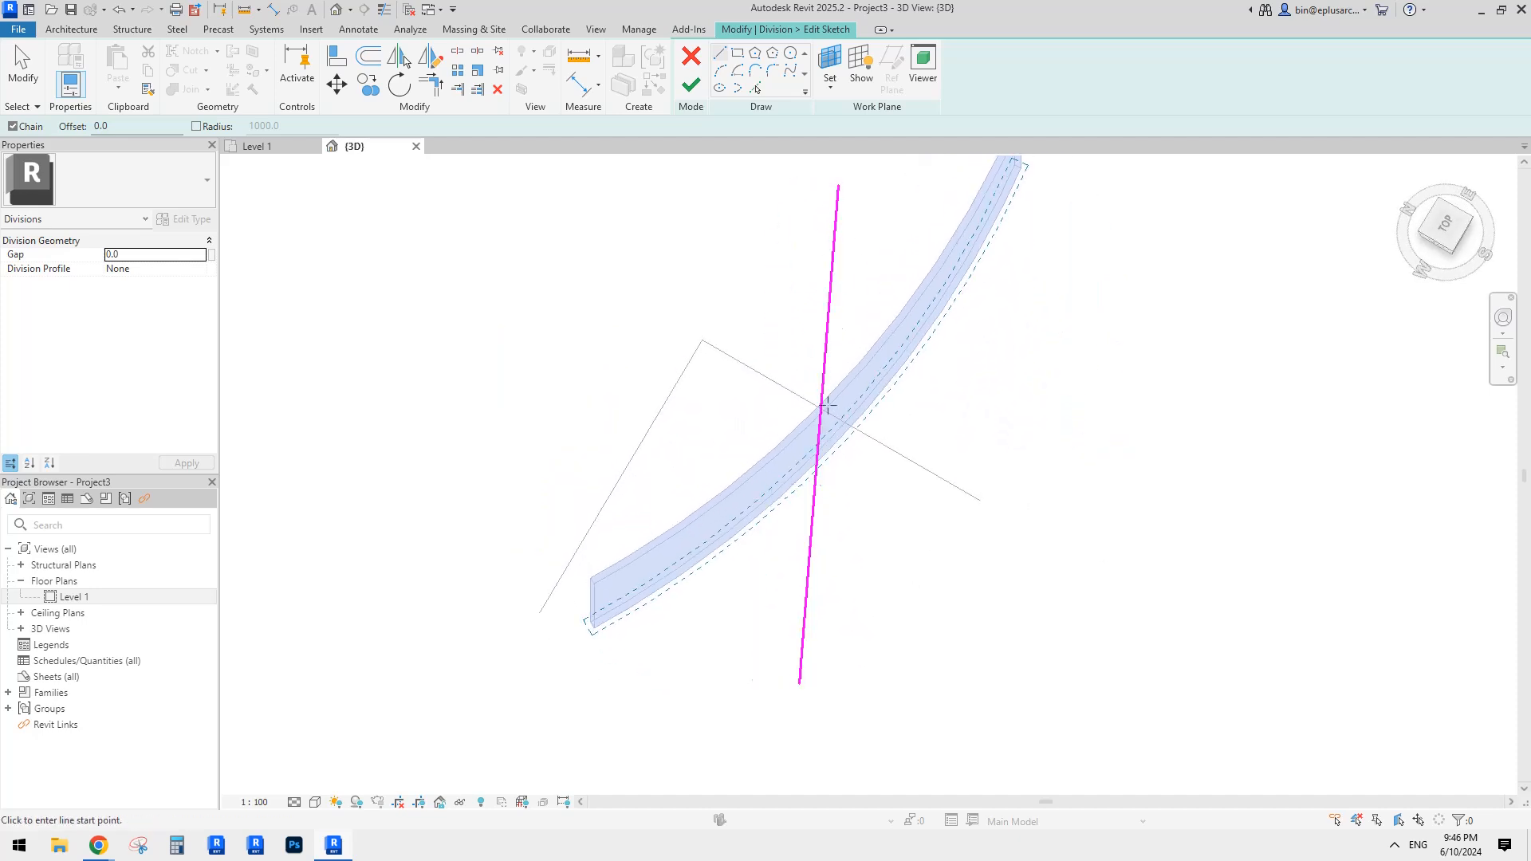
Step: Finish the division sketch and check the resulting left and right wall parts
click(692, 88)
shift+middle_drag(1073, 411, 989, 297)
click(696, 93)
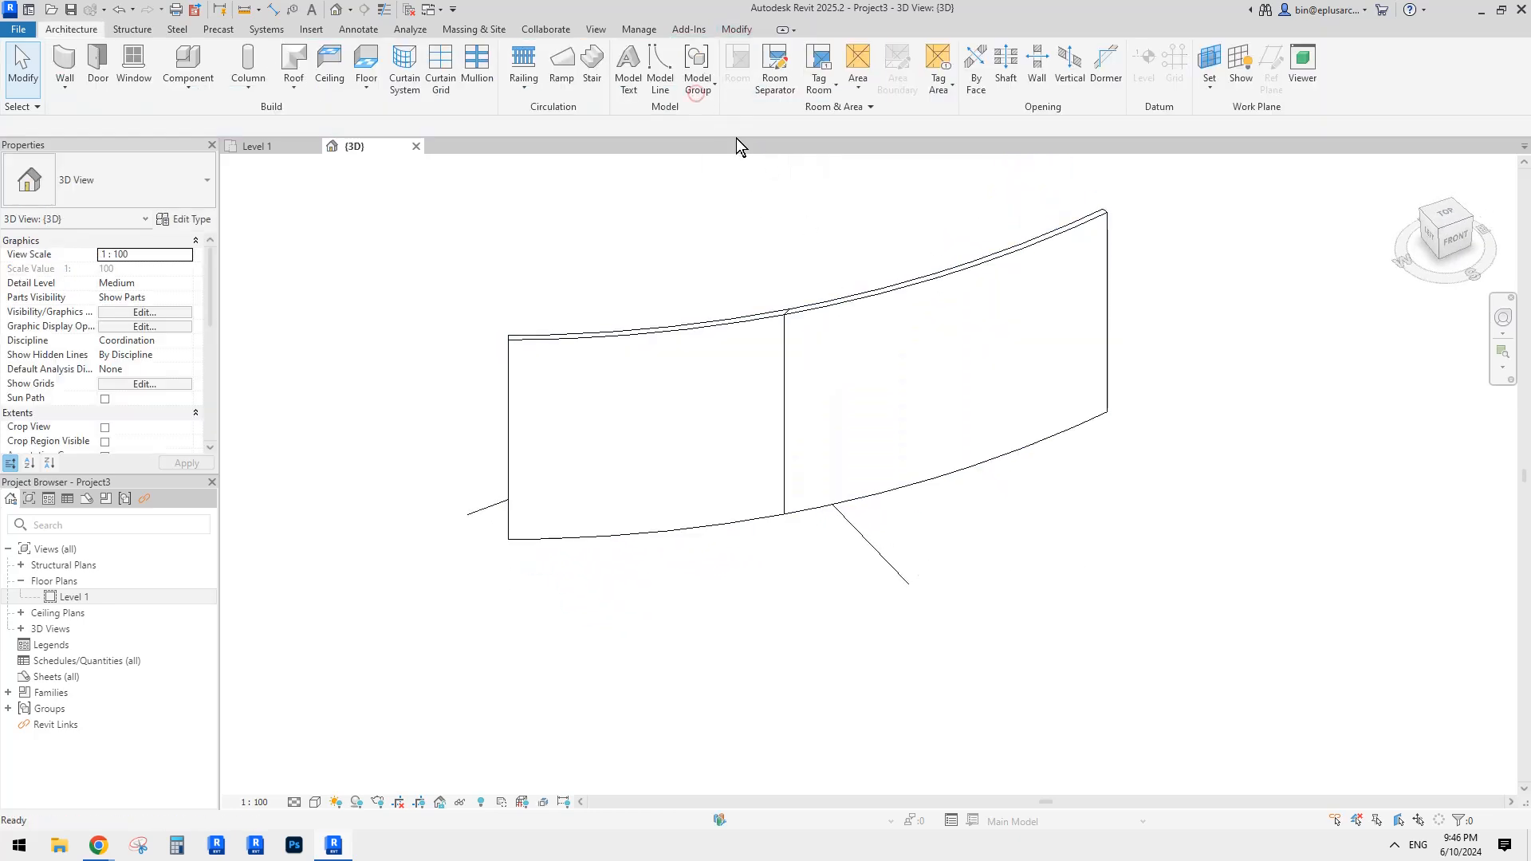
click(889, 325)
click(707, 369)
click(851, 354)
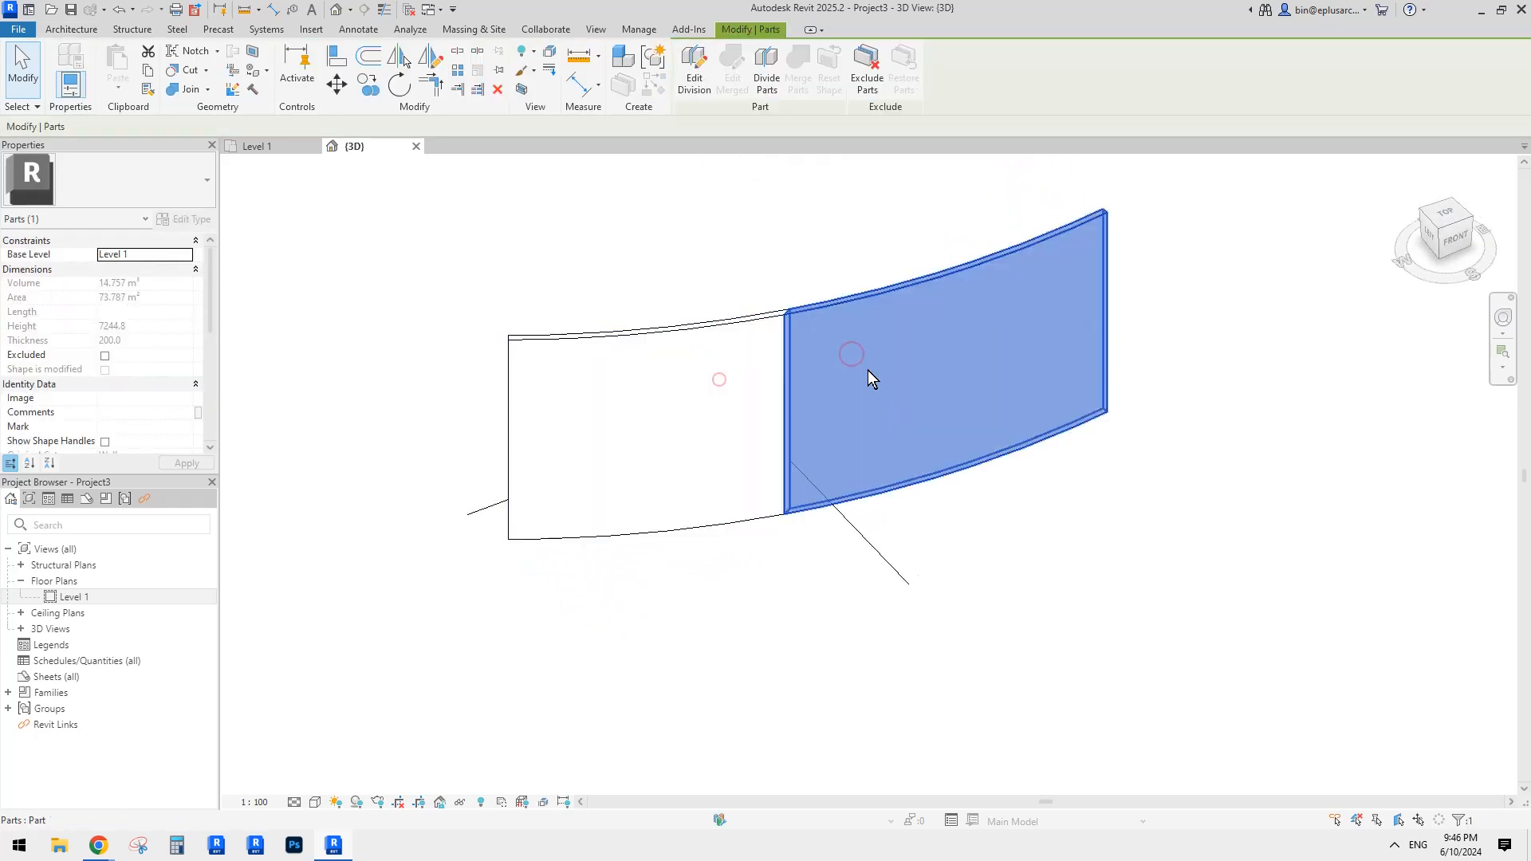
click(890, 500)
shift+middle_drag(890, 499, 591, 330)
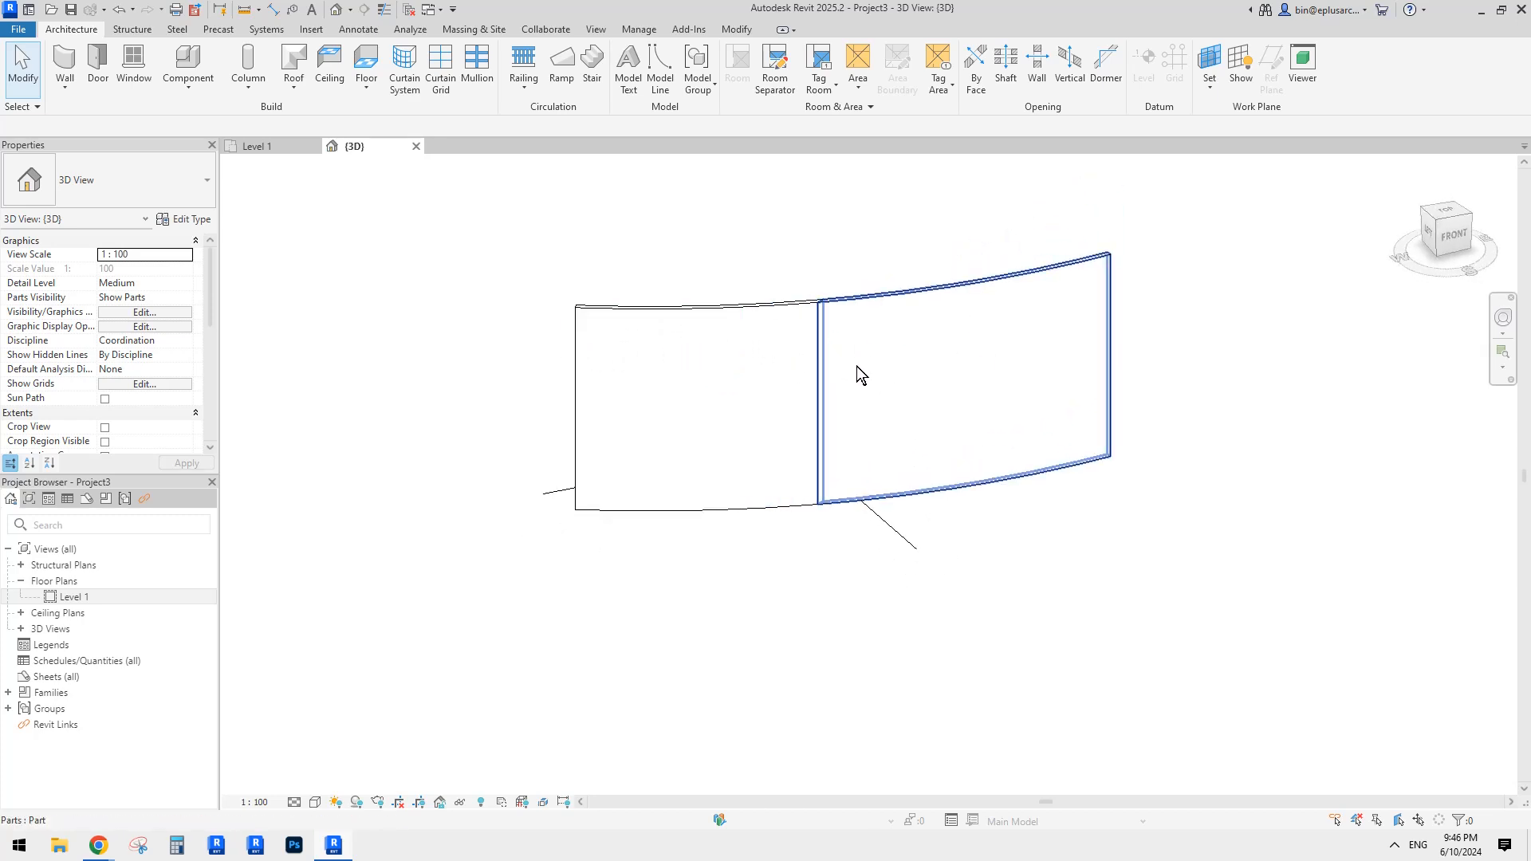
shift+middle_drag(854, 376, 1018, 409)
shift+middle_drag(821, 331, 941, 451)
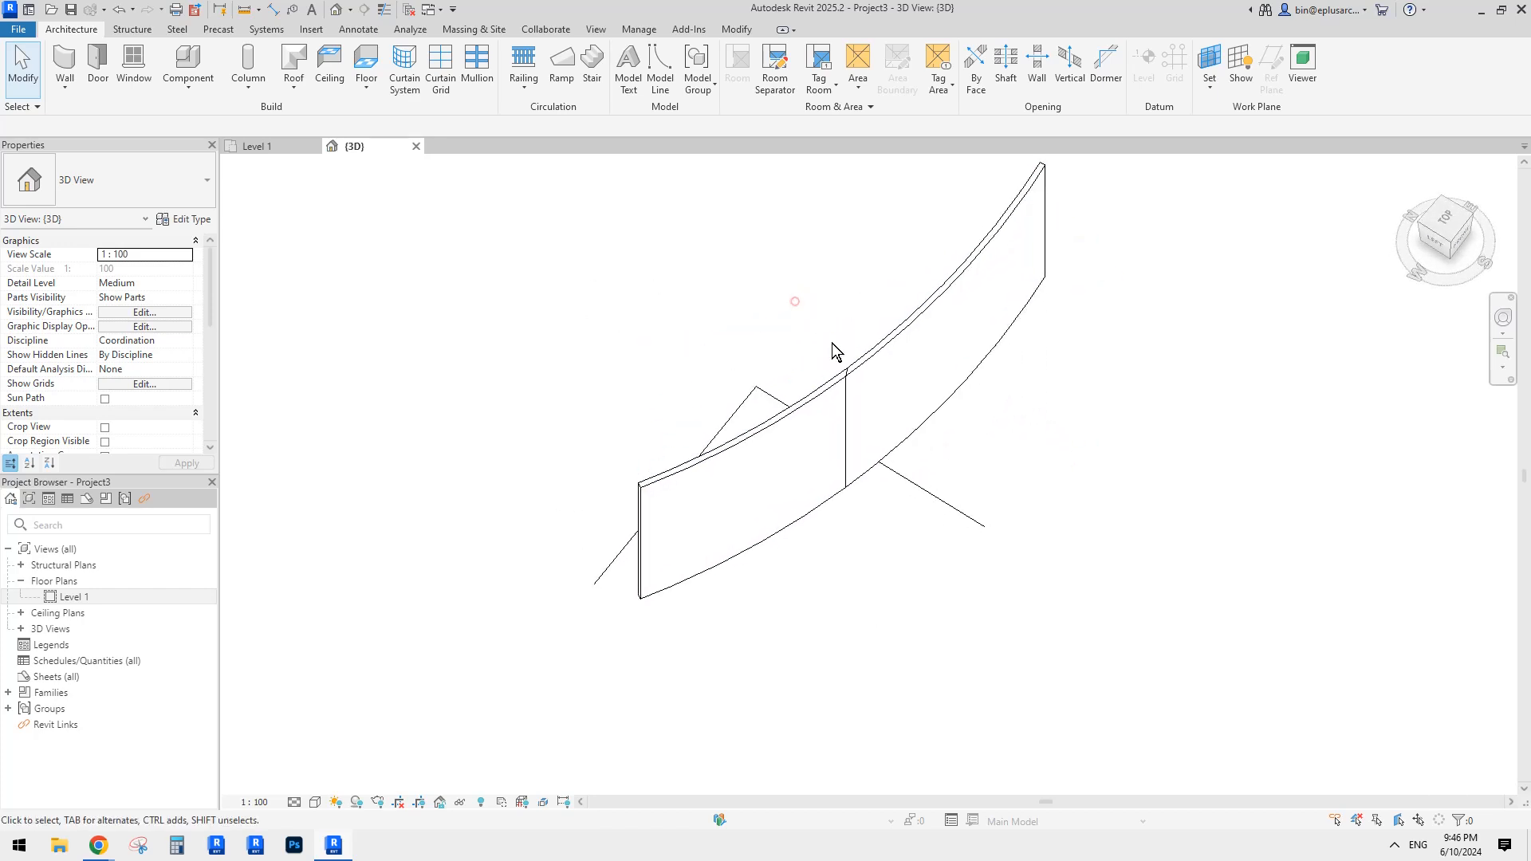
Step: Reopen the wall's division and pick the wall to remove from it
shift+middle_drag(849, 384, 852, 399)
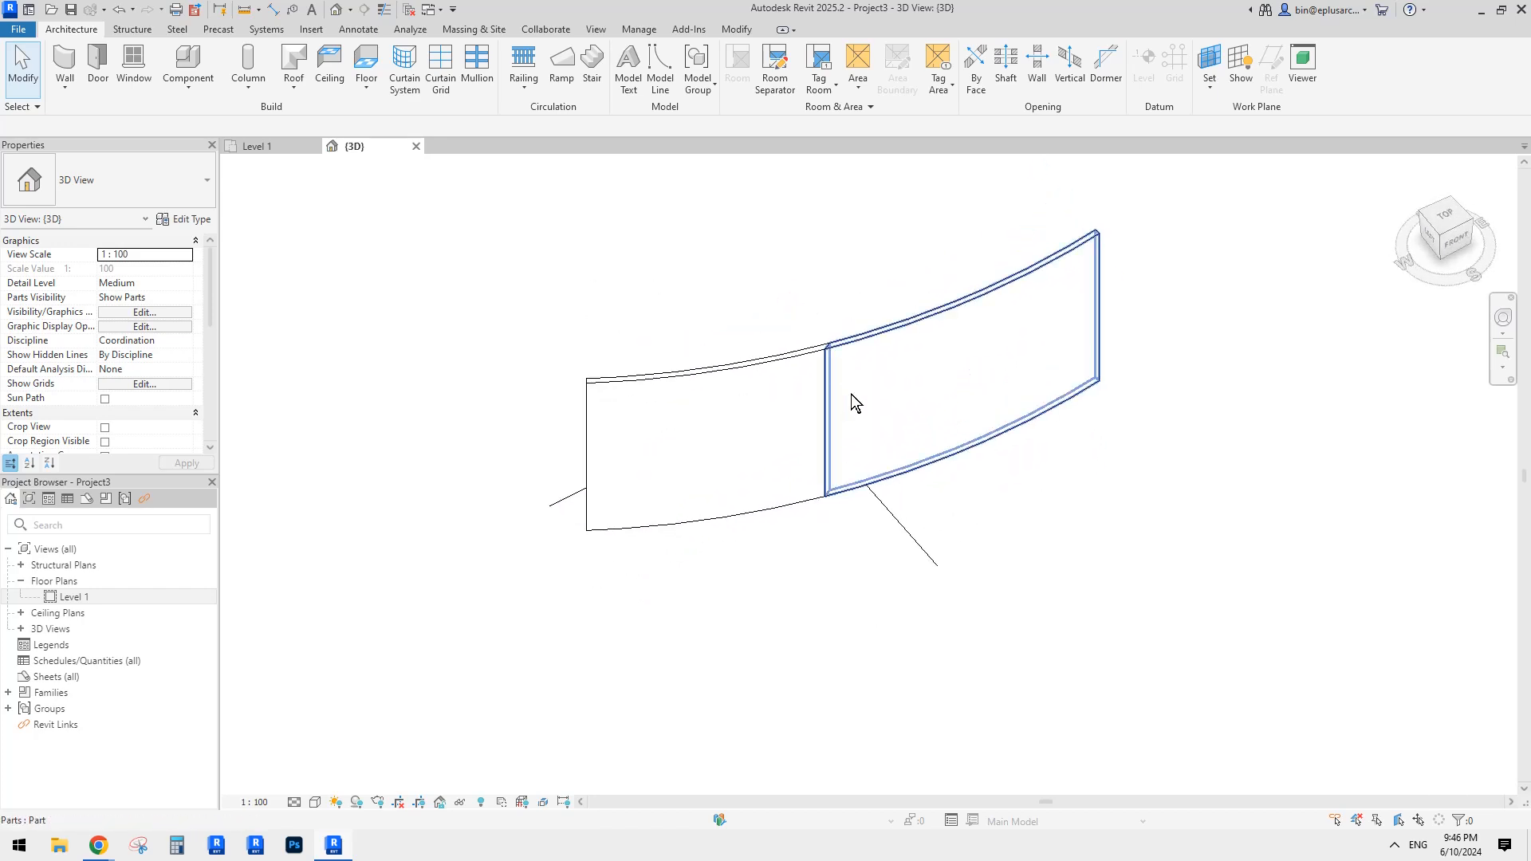
click(756, 406)
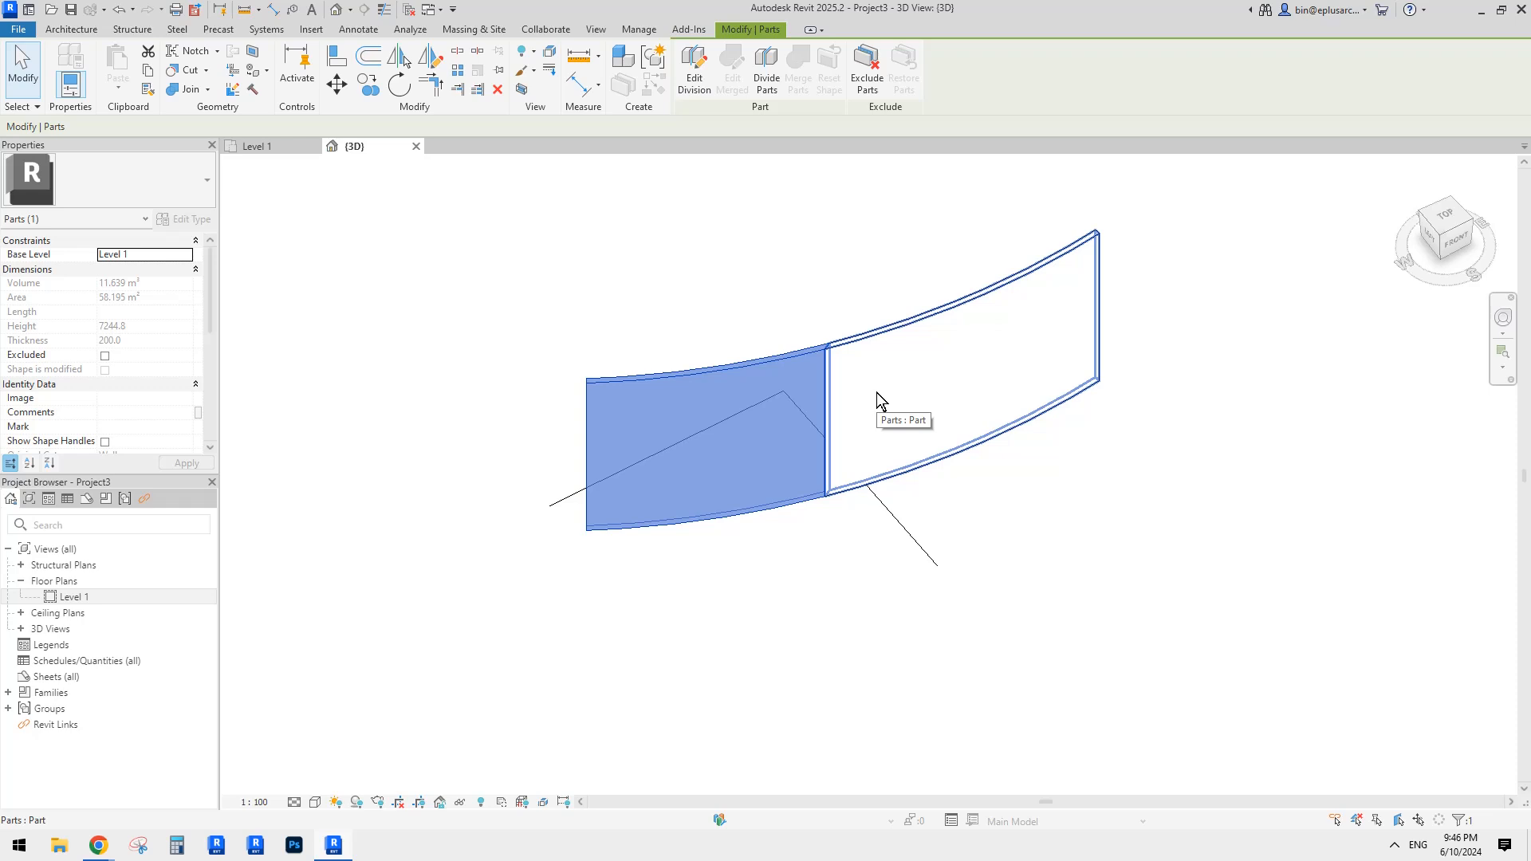
click(693, 70)
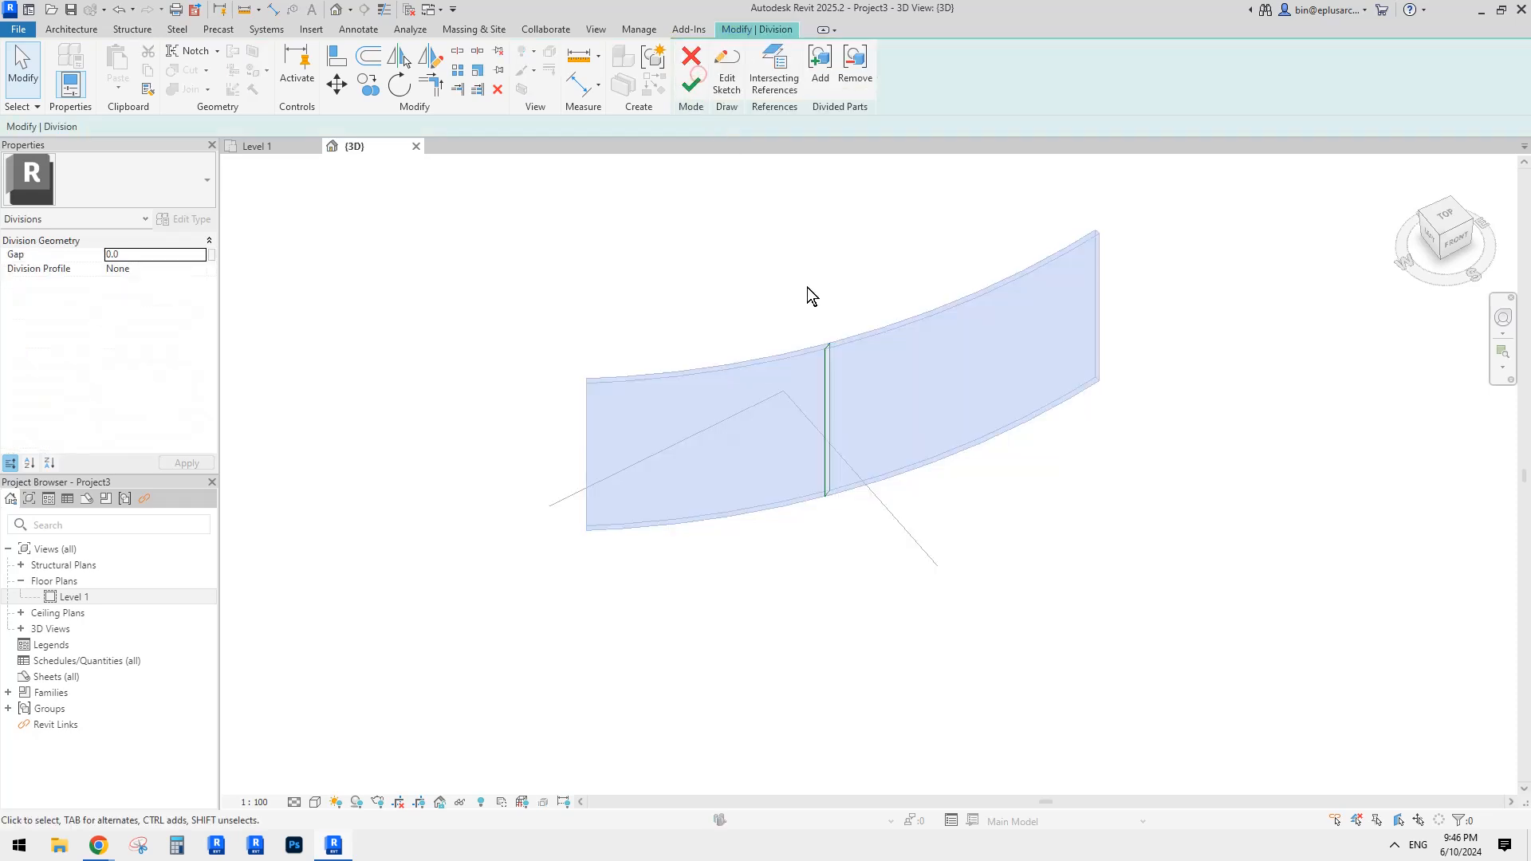
click(852, 84)
drag(786, 291, 906, 548)
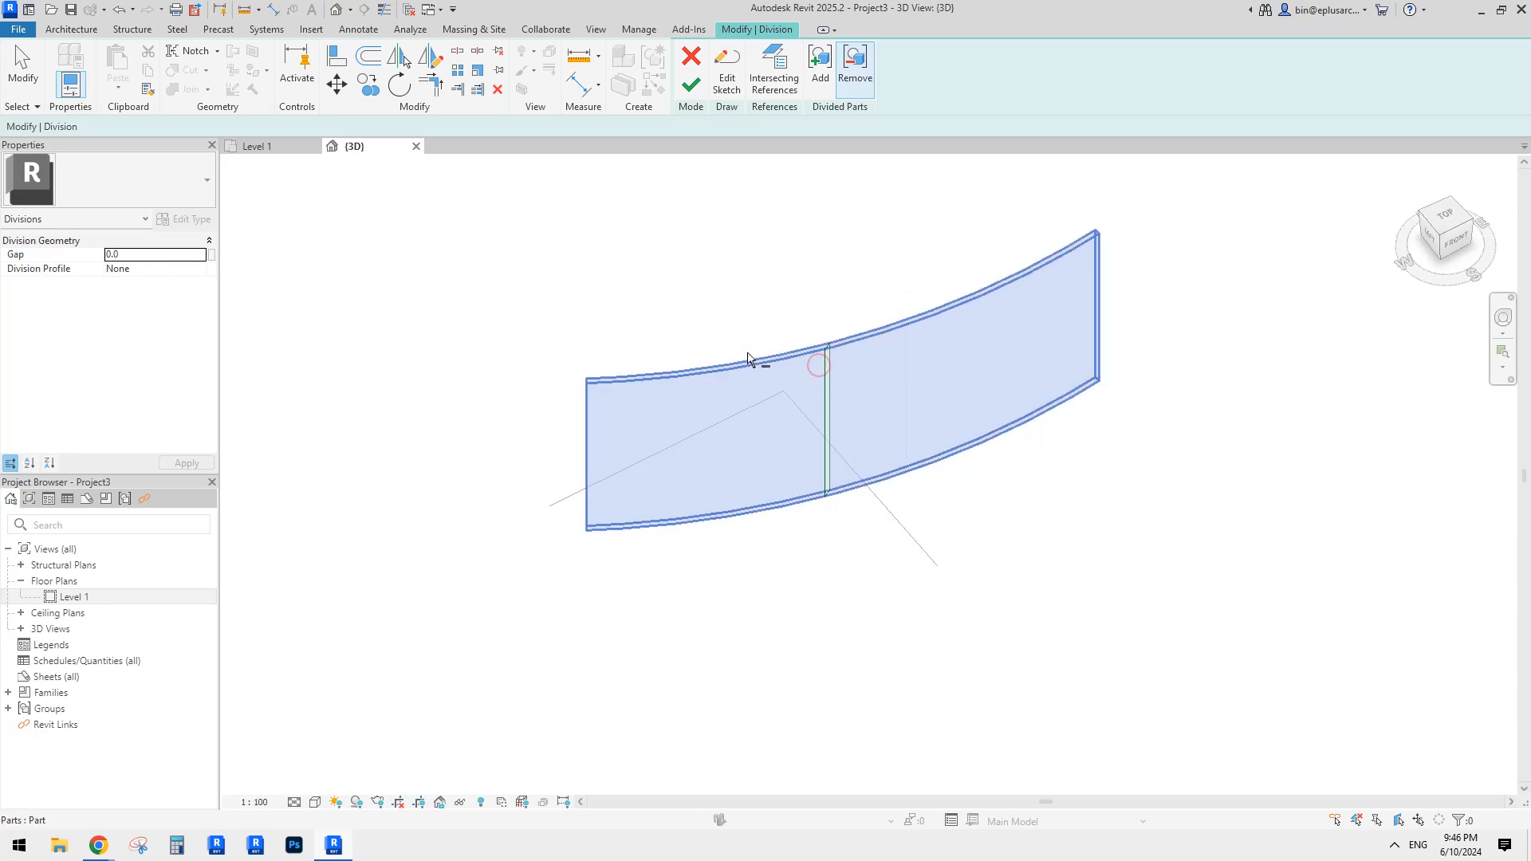
Step: Delete the division line from the sketch, finish, and accept the nothing-divided warning
click(725, 83)
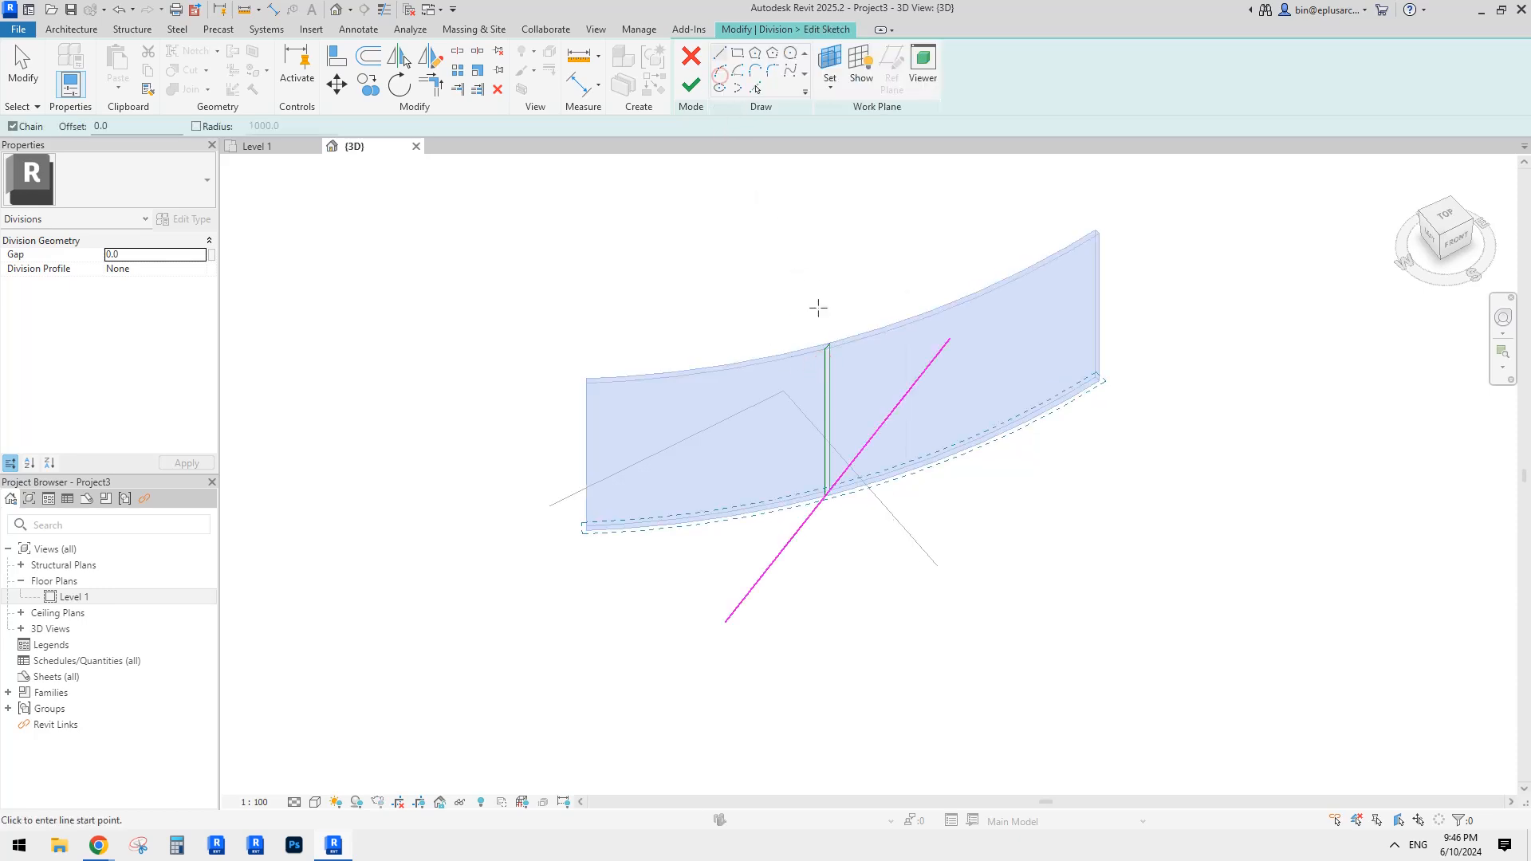
click(897, 411)
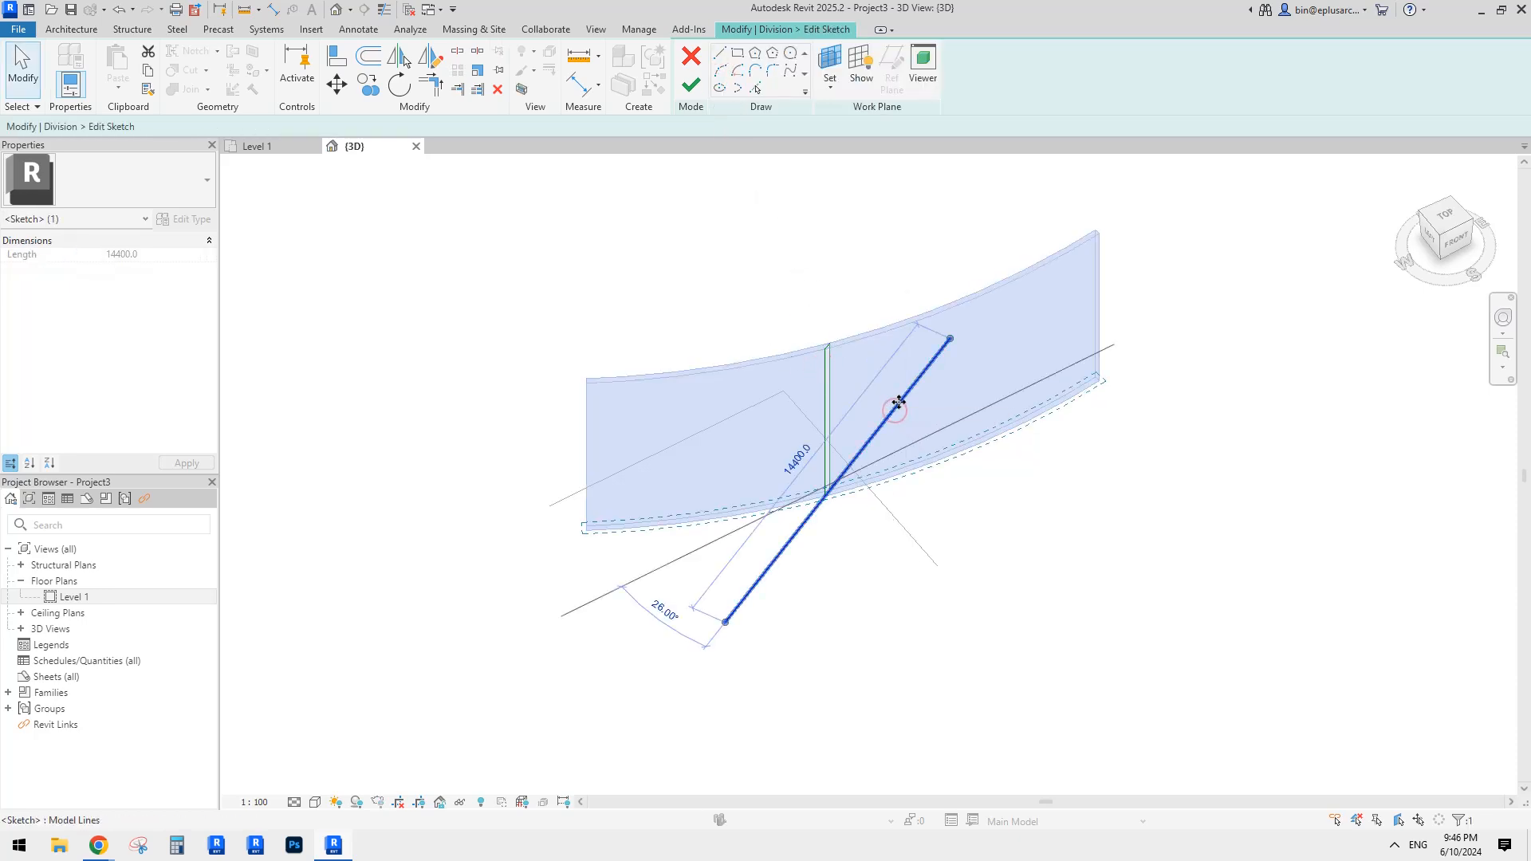
key(Delete)
click(700, 89)
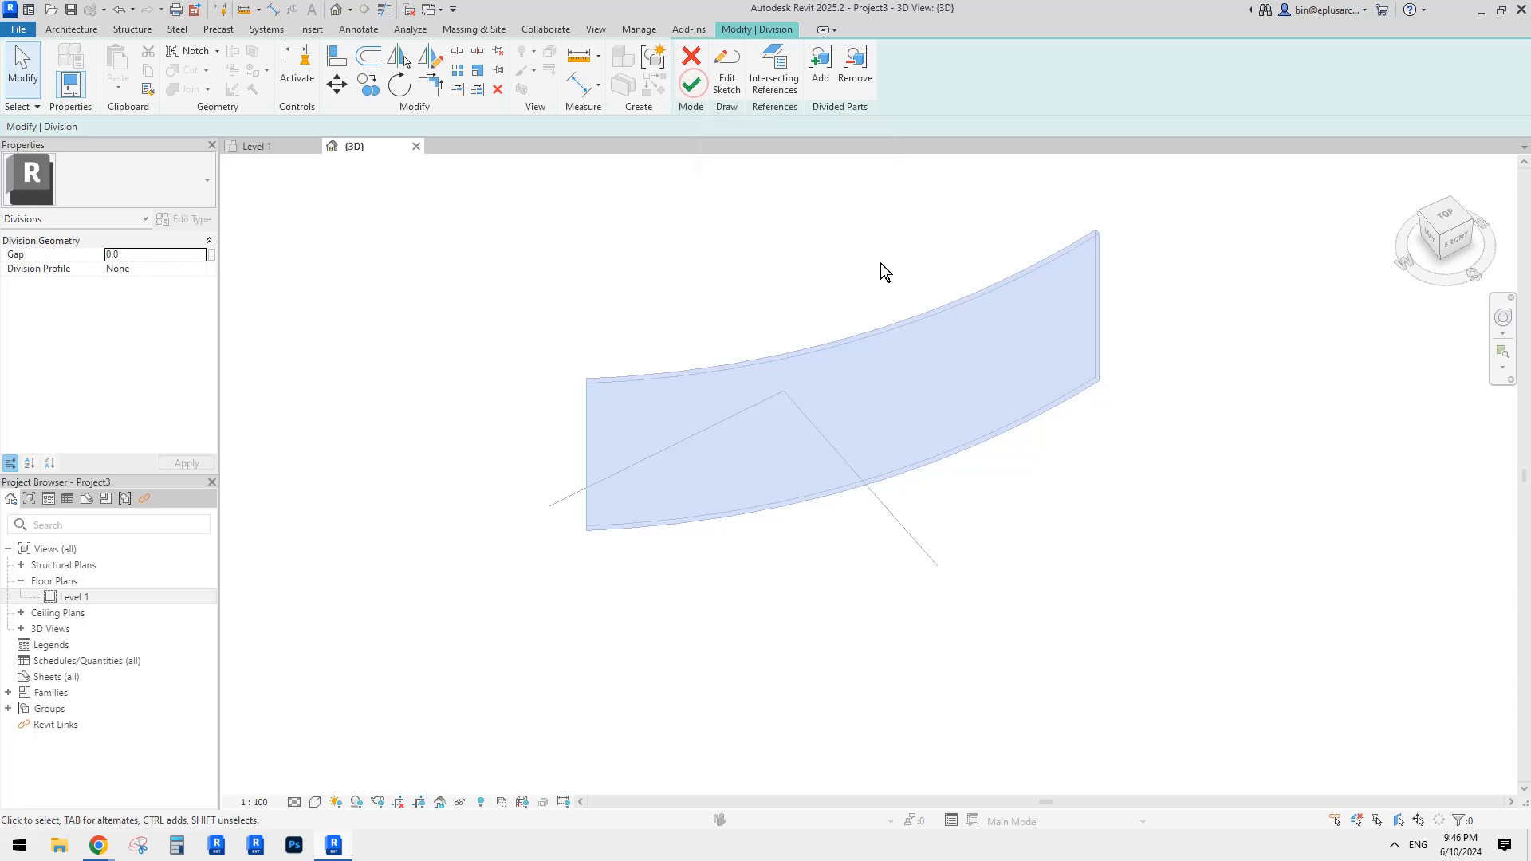
click(691, 93)
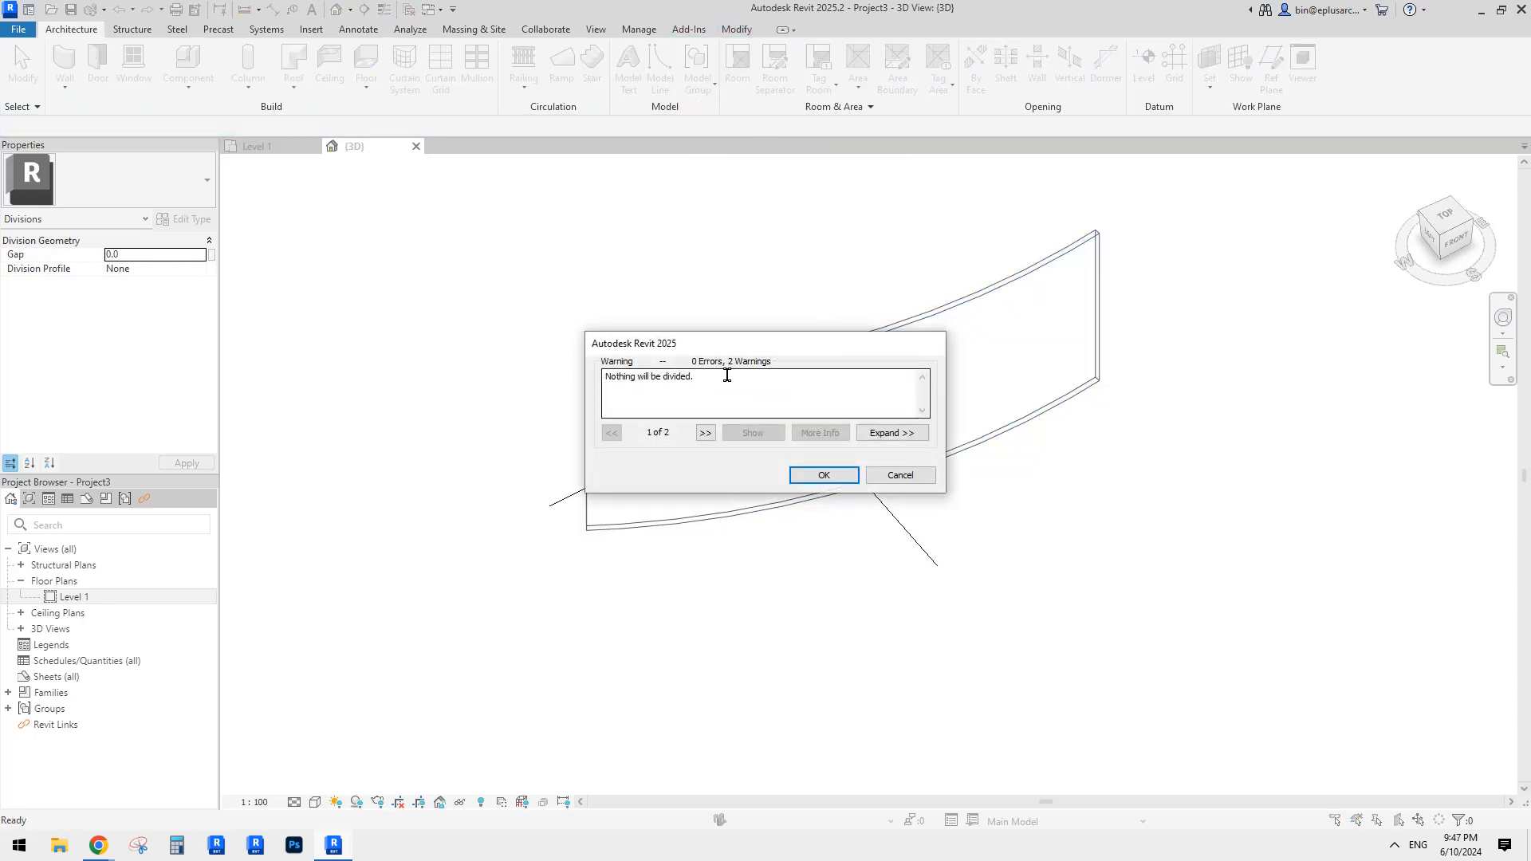
click(821, 475)
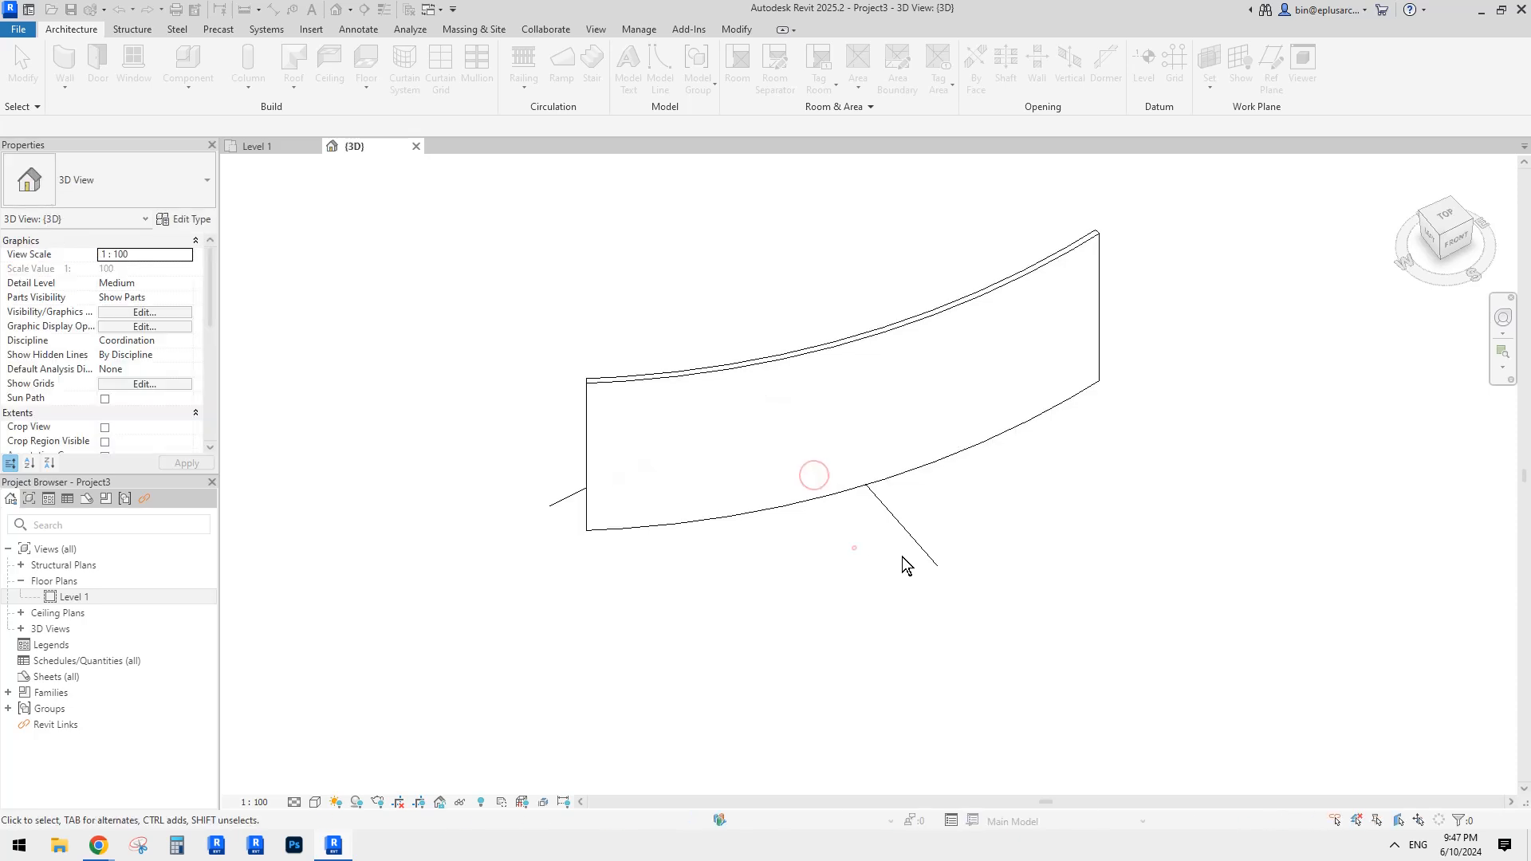
Step: Open the Level 1 floor plan and centre the curved wall in view
click(901, 411)
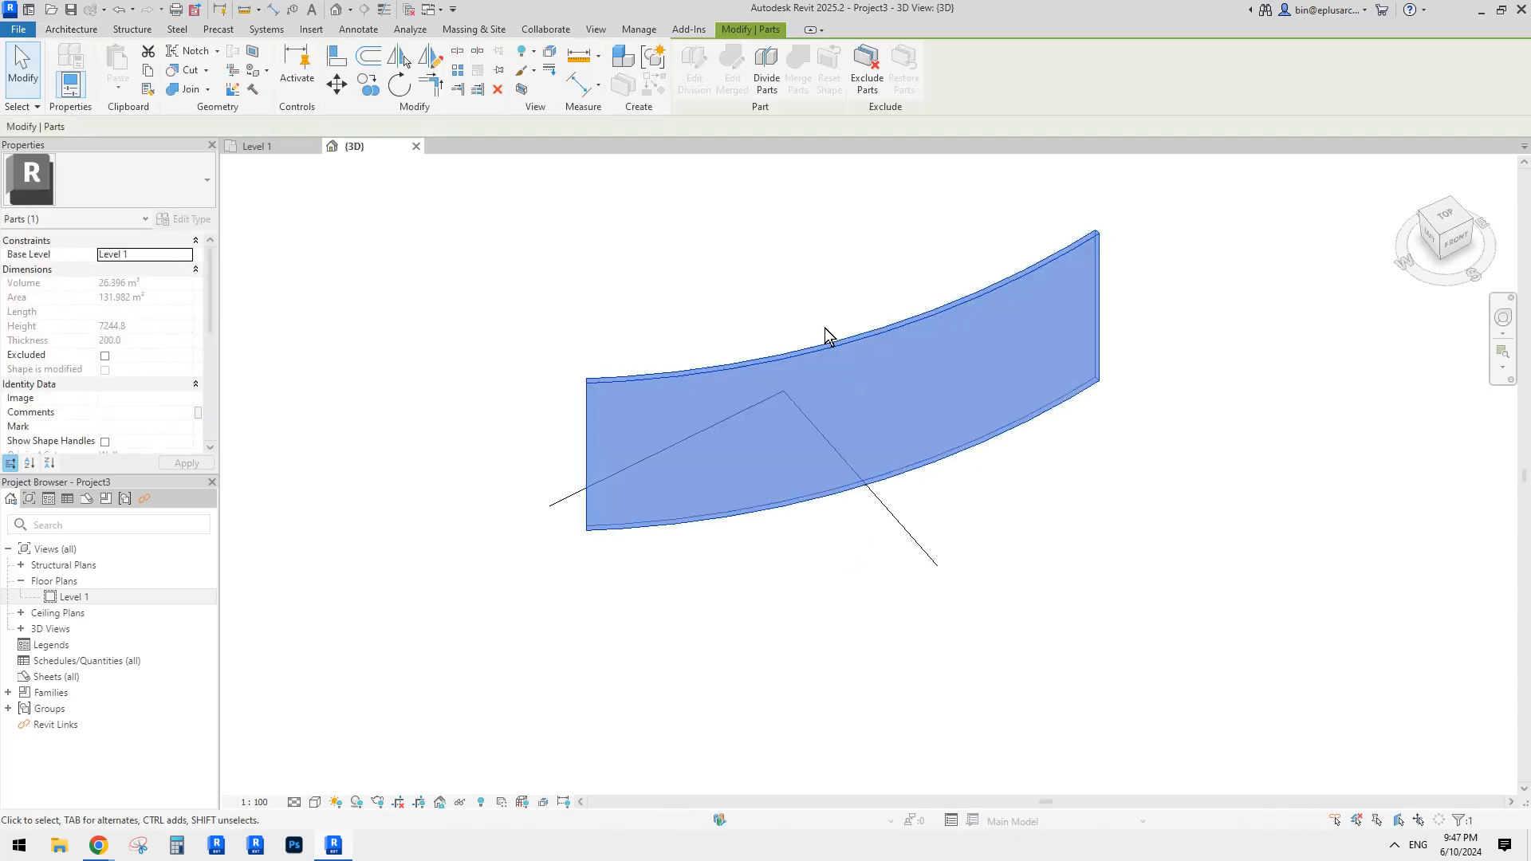
shift+middle_drag(949, 438, 833, 435)
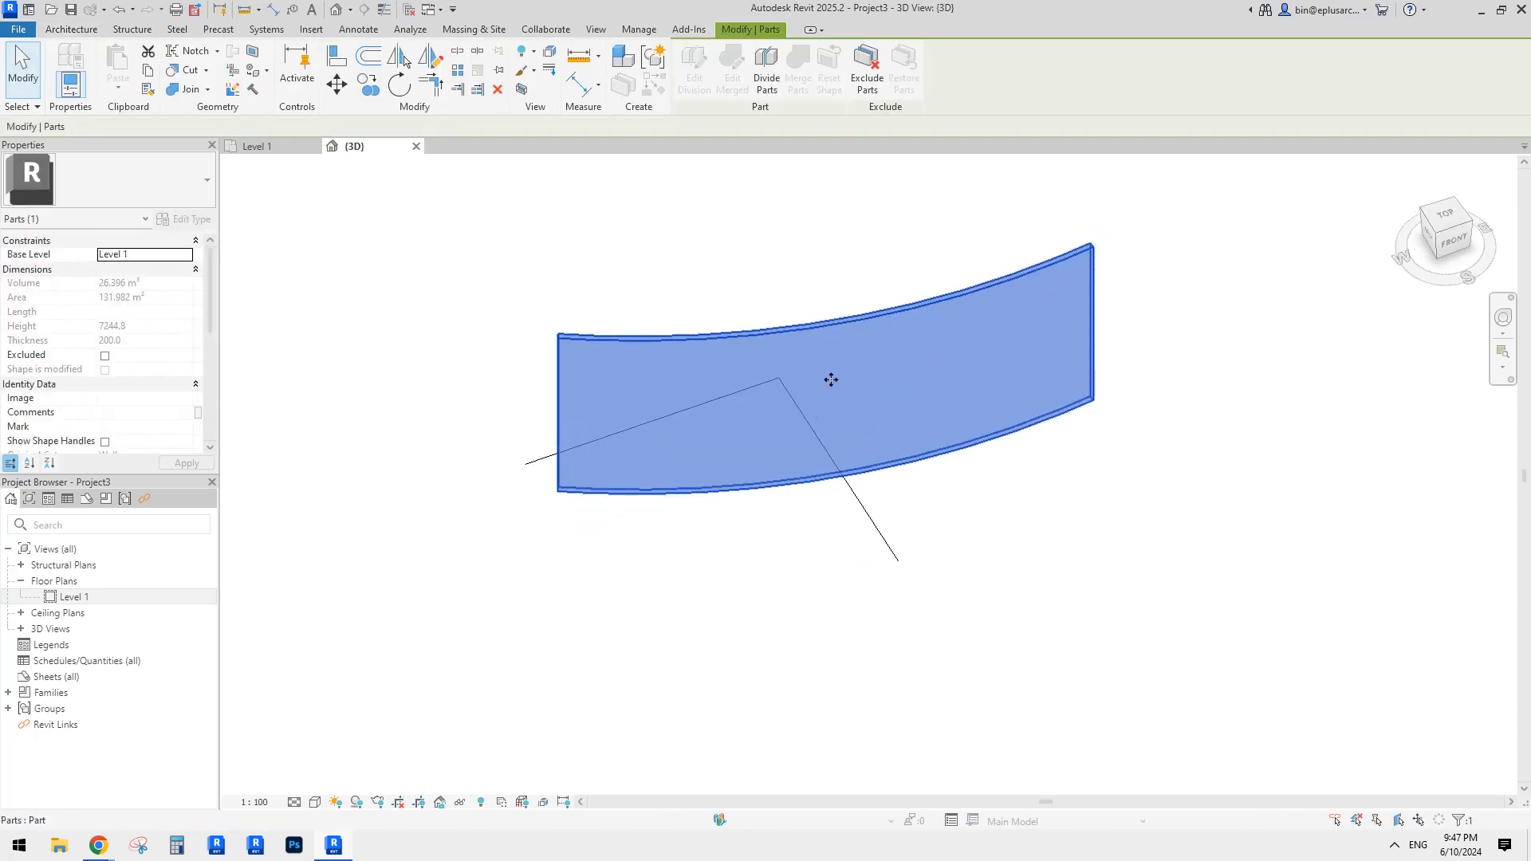
shift+middle_drag(830, 380, 816, 369)
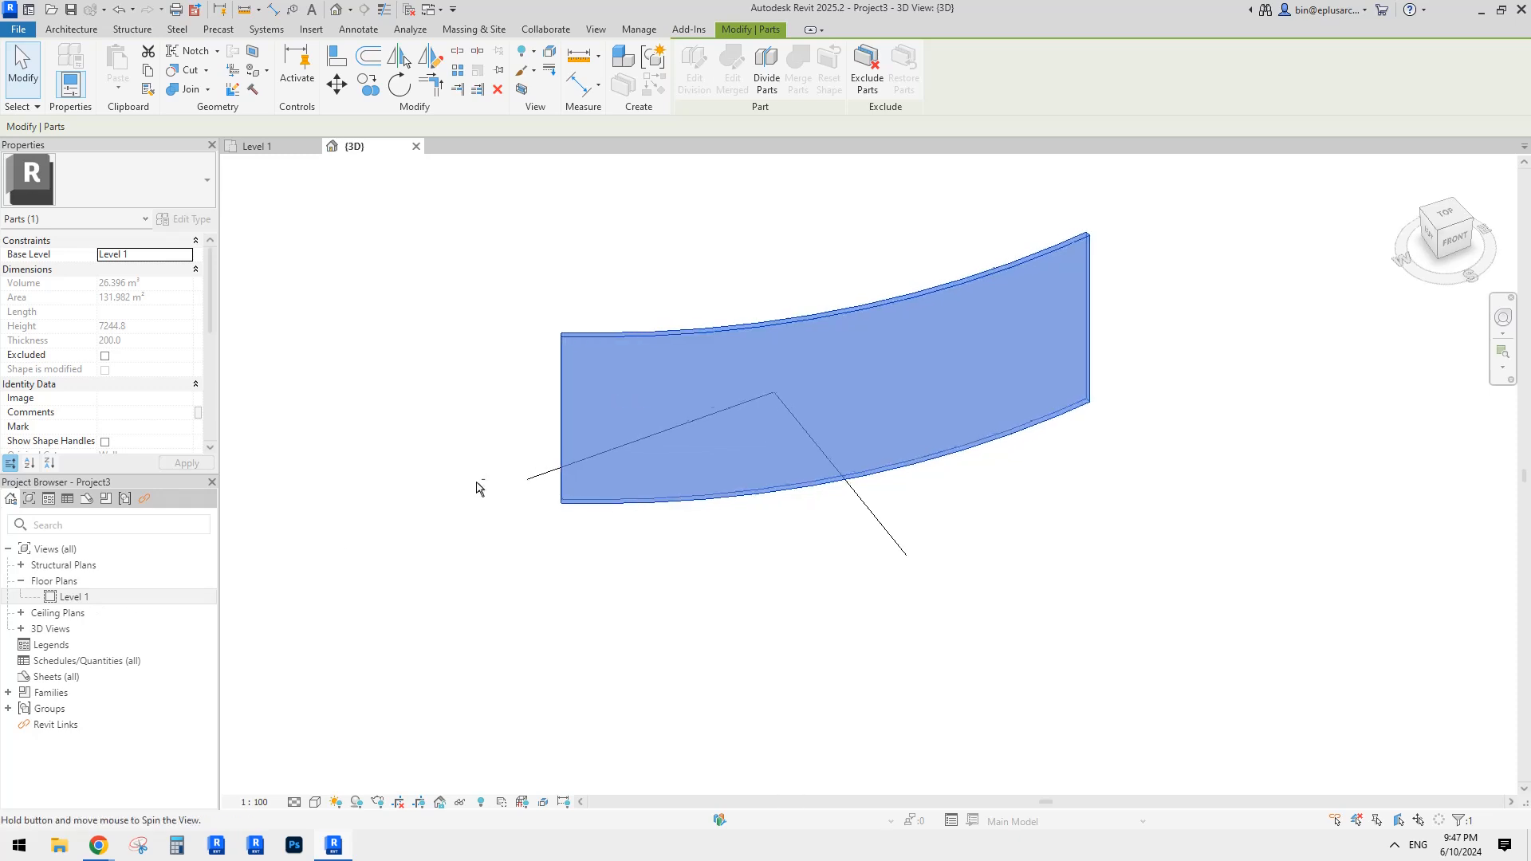
double_click(70, 597)
middle_drag(515, 542, 714, 488)
scroll(560, 542, up, 1)
click(727, 495)
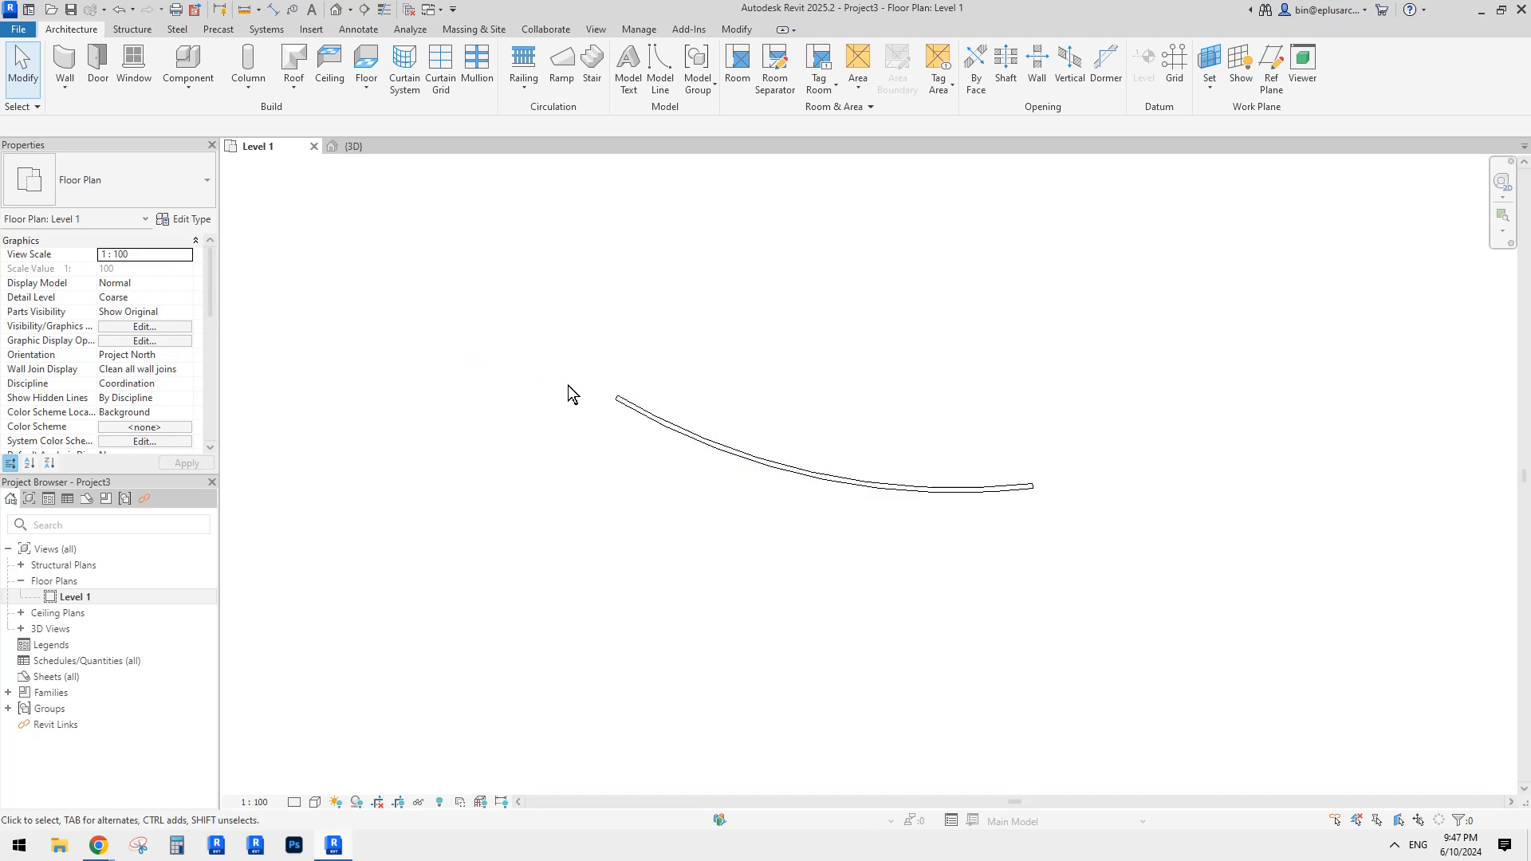
Step: Draw a reference plane (RP) joining the curved wall's left and right ends
middle_drag(761, 647, 778, 489)
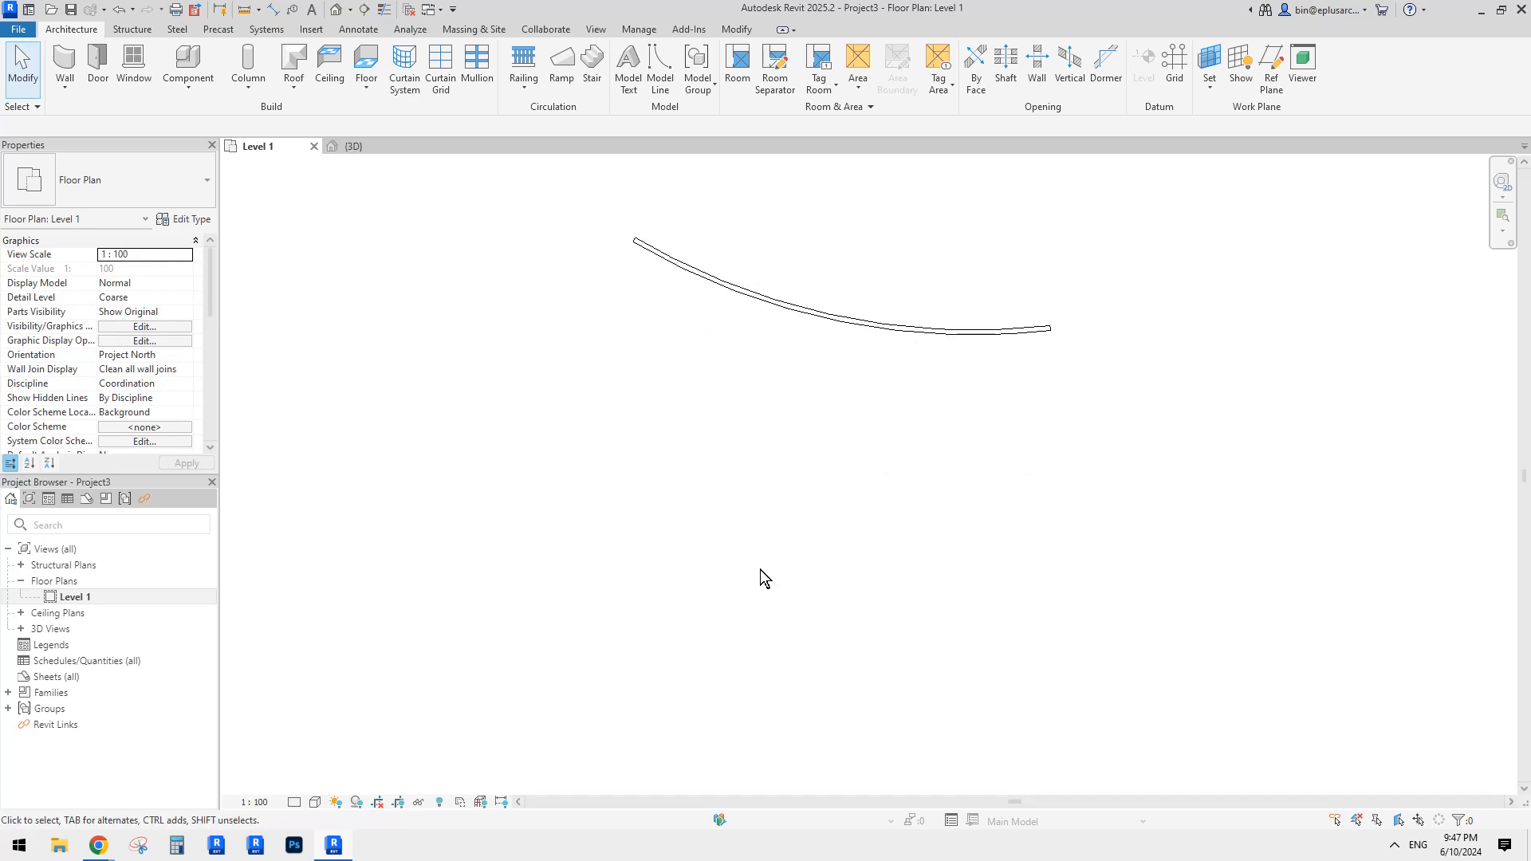
scroll(698, 410, down, 2)
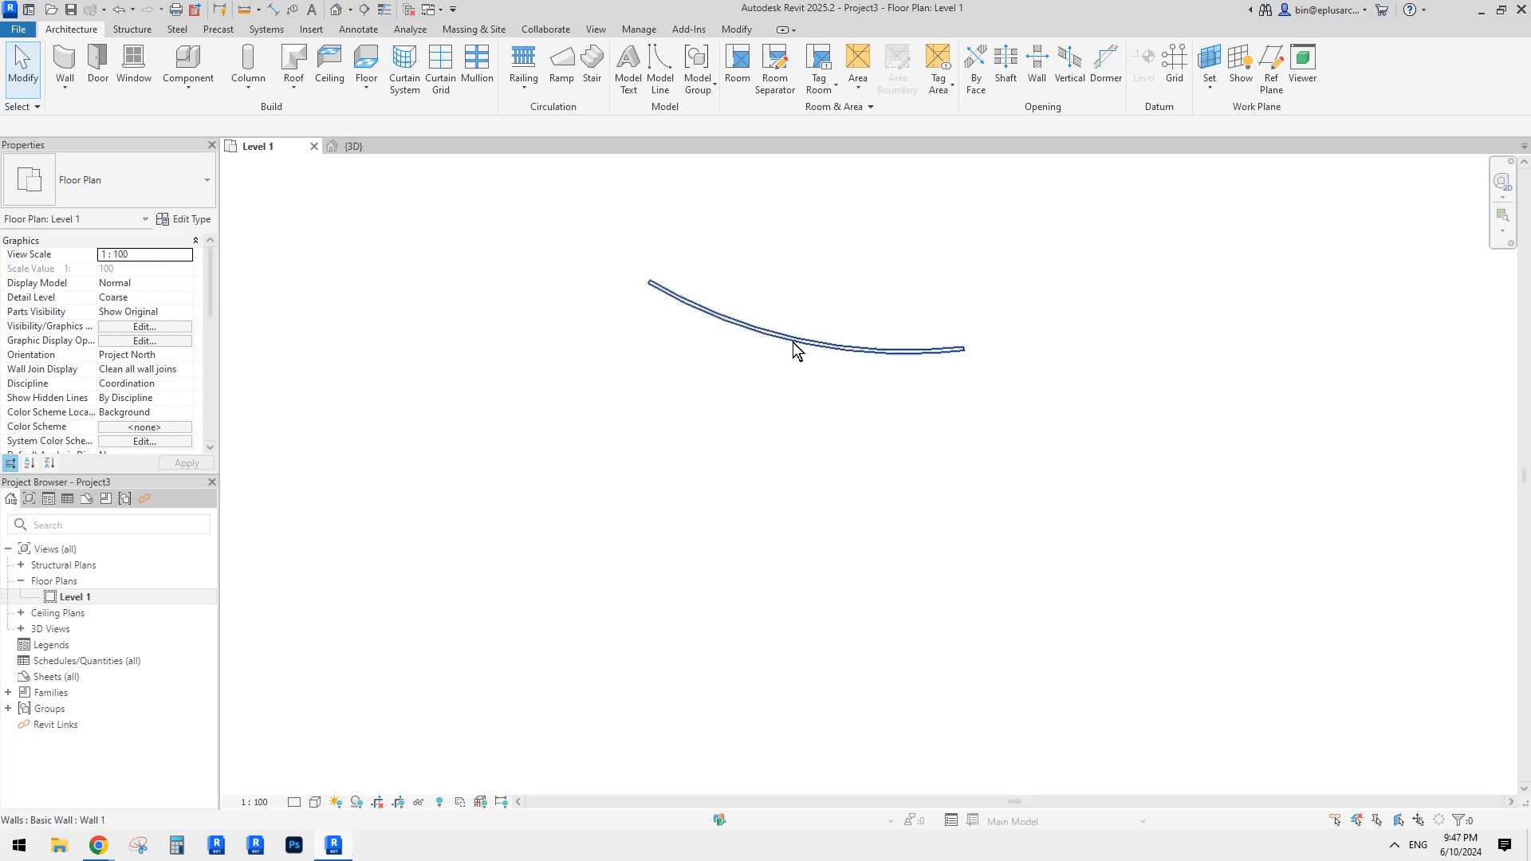
middle_drag(745, 394, 734, 422)
middle_drag(574, 296, 581, 309)
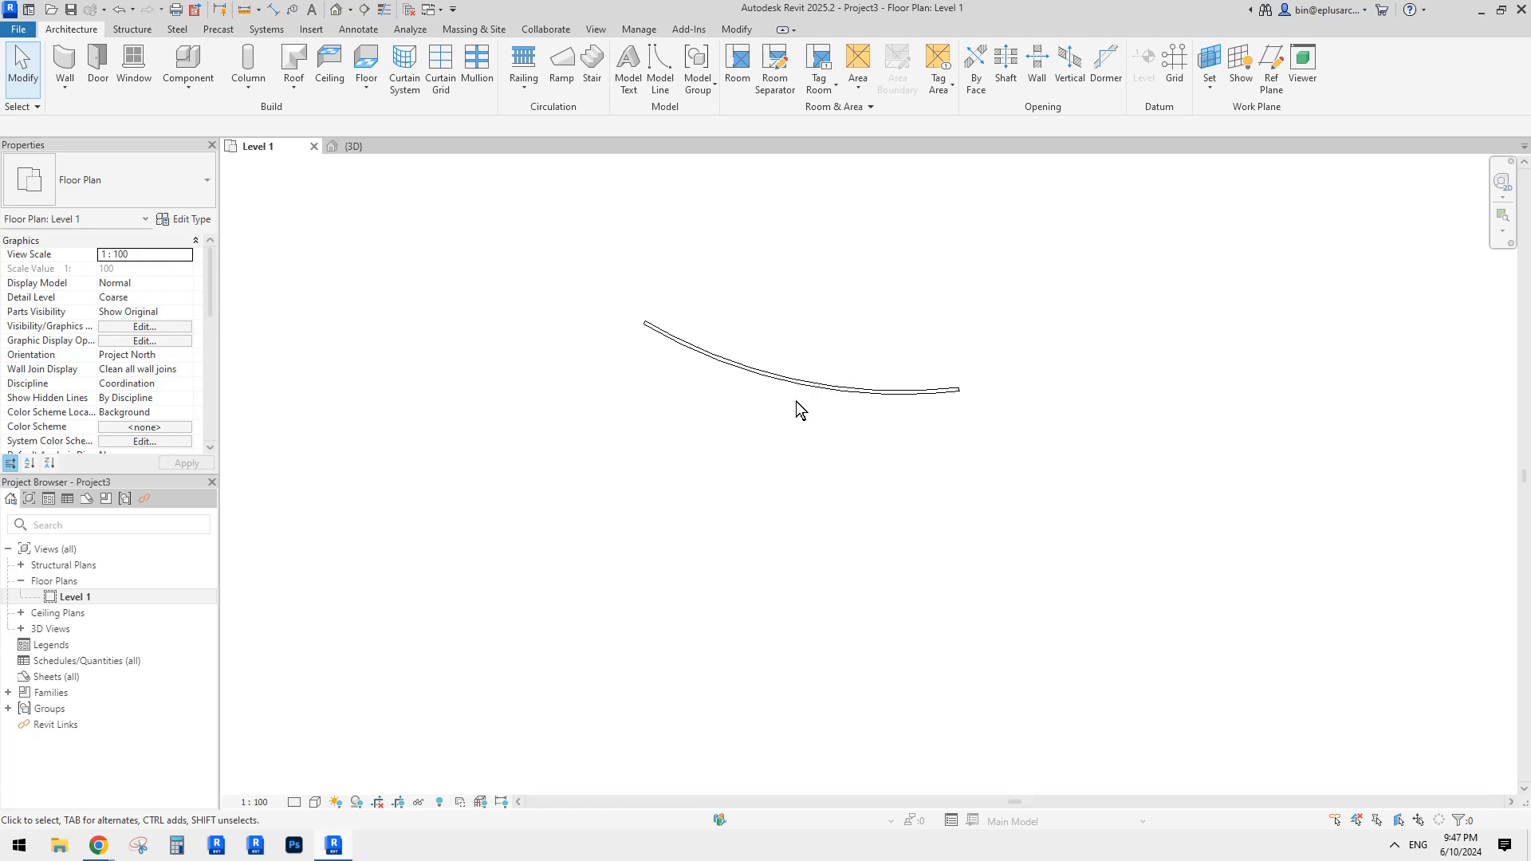
middle_drag(777, 480, 766, 506)
key(r)
key(p)
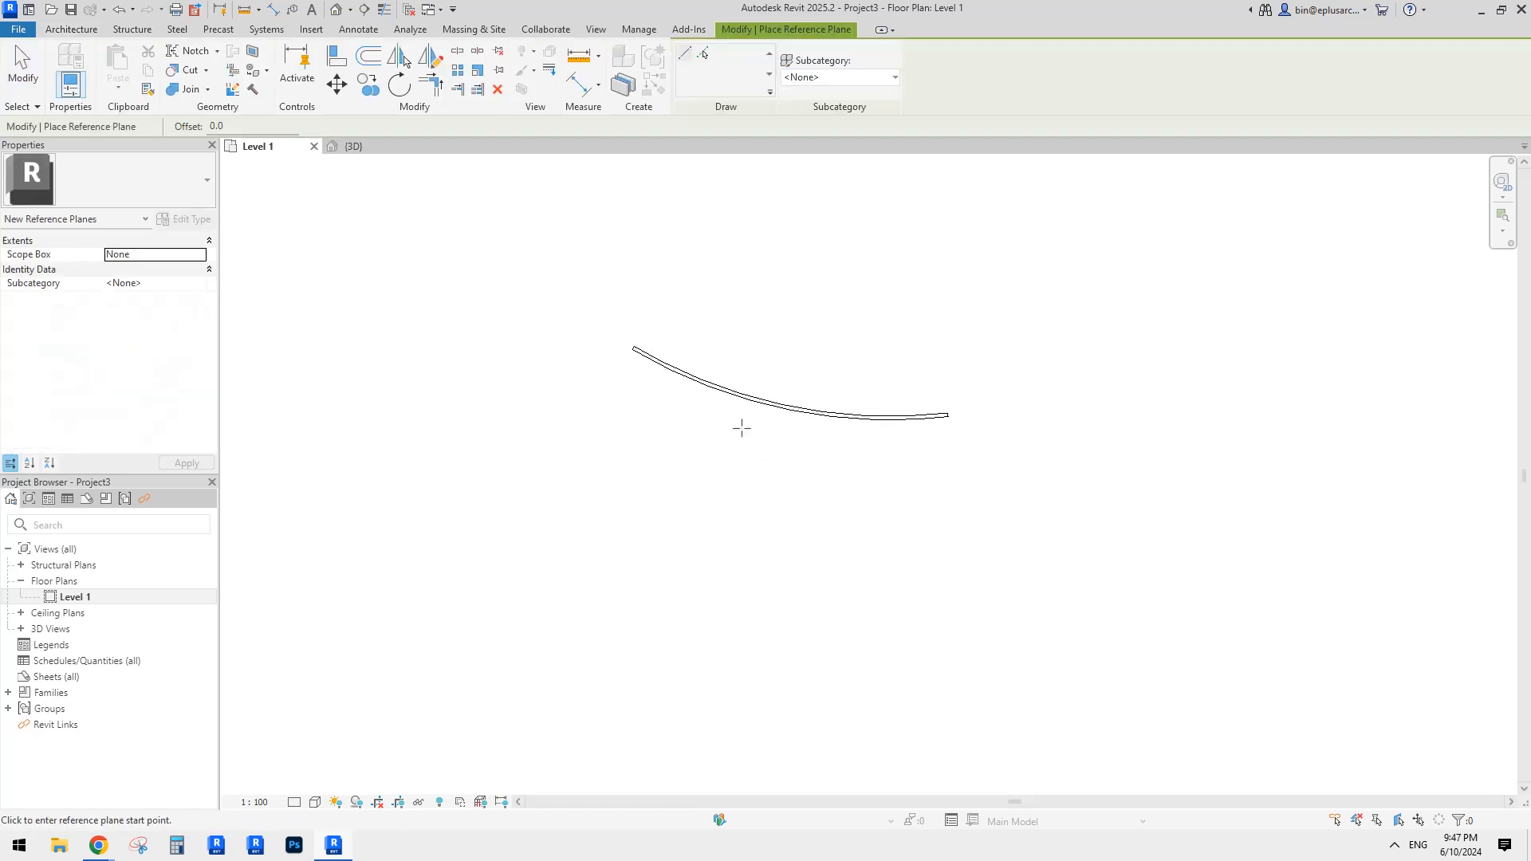
click(633, 347)
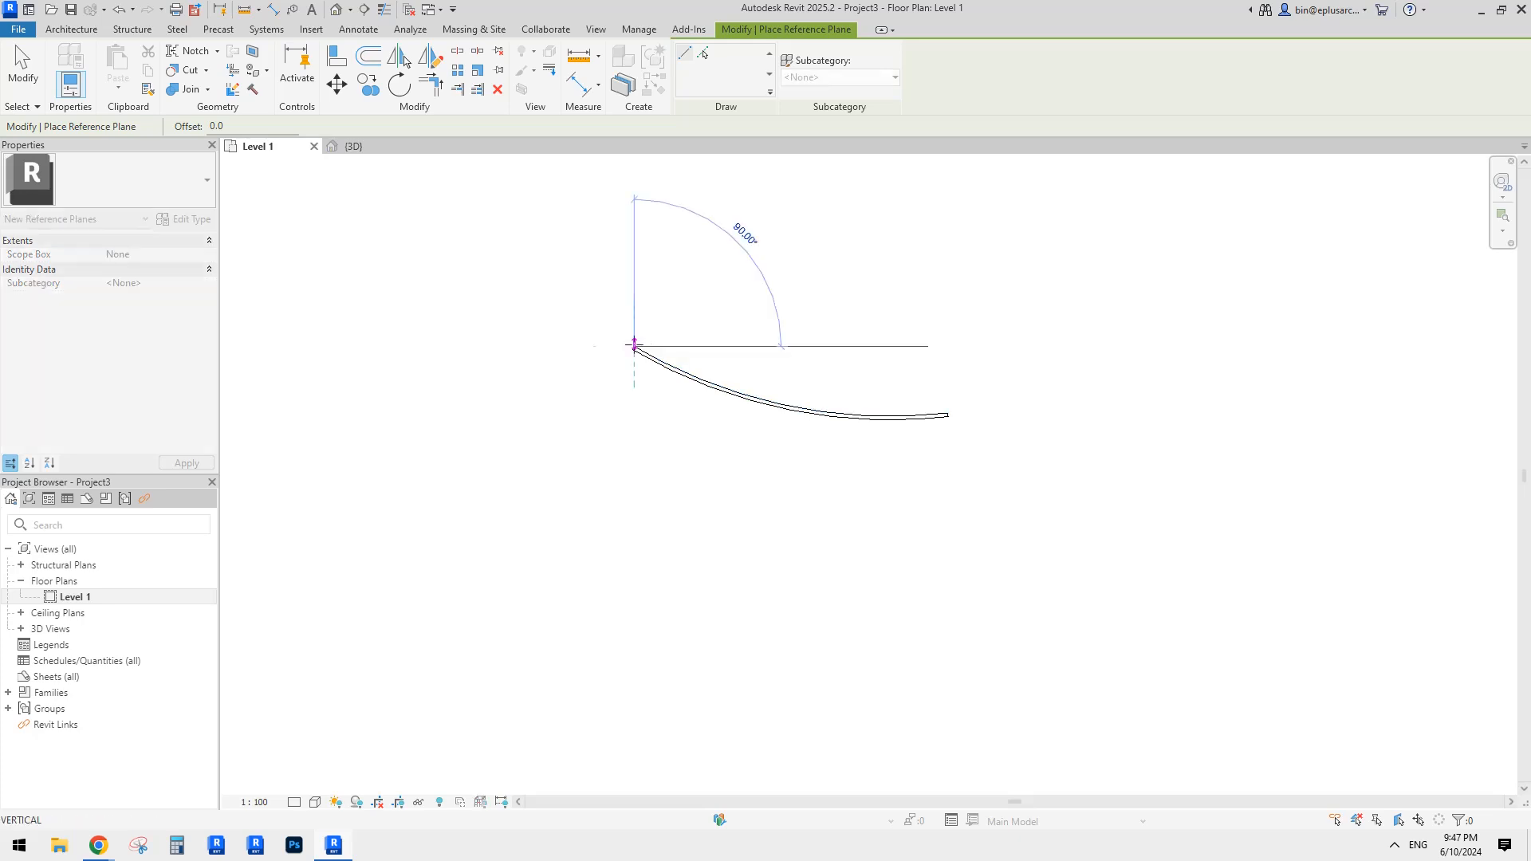
click(947, 413)
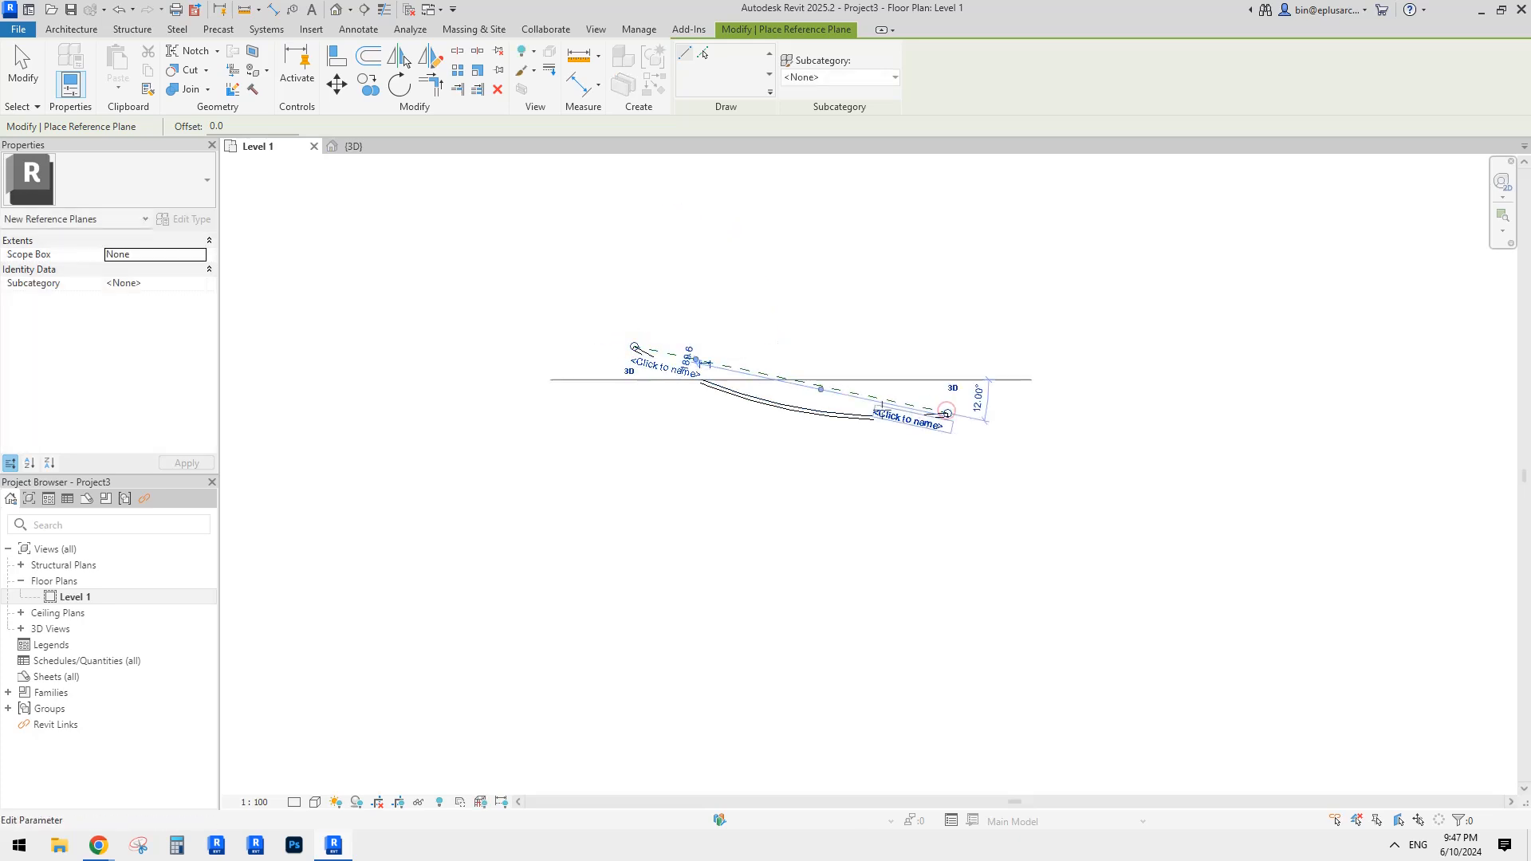
key(Escape)
key(Escape)
Step: Name the new reference plane 'a'
click(793, 381)
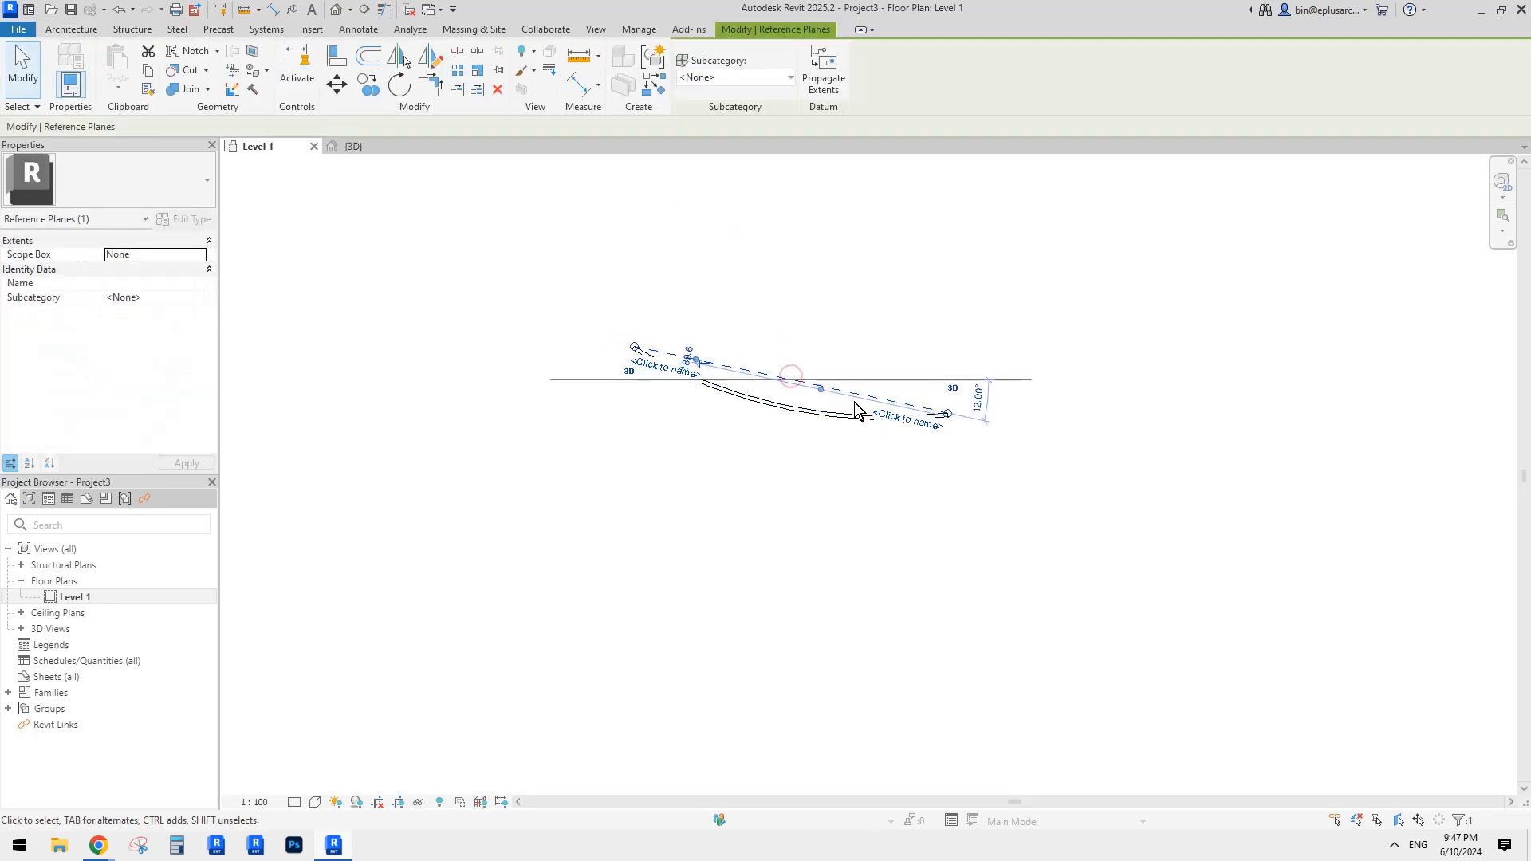
key(Escape)
click(796, 382)
click(902, 419)
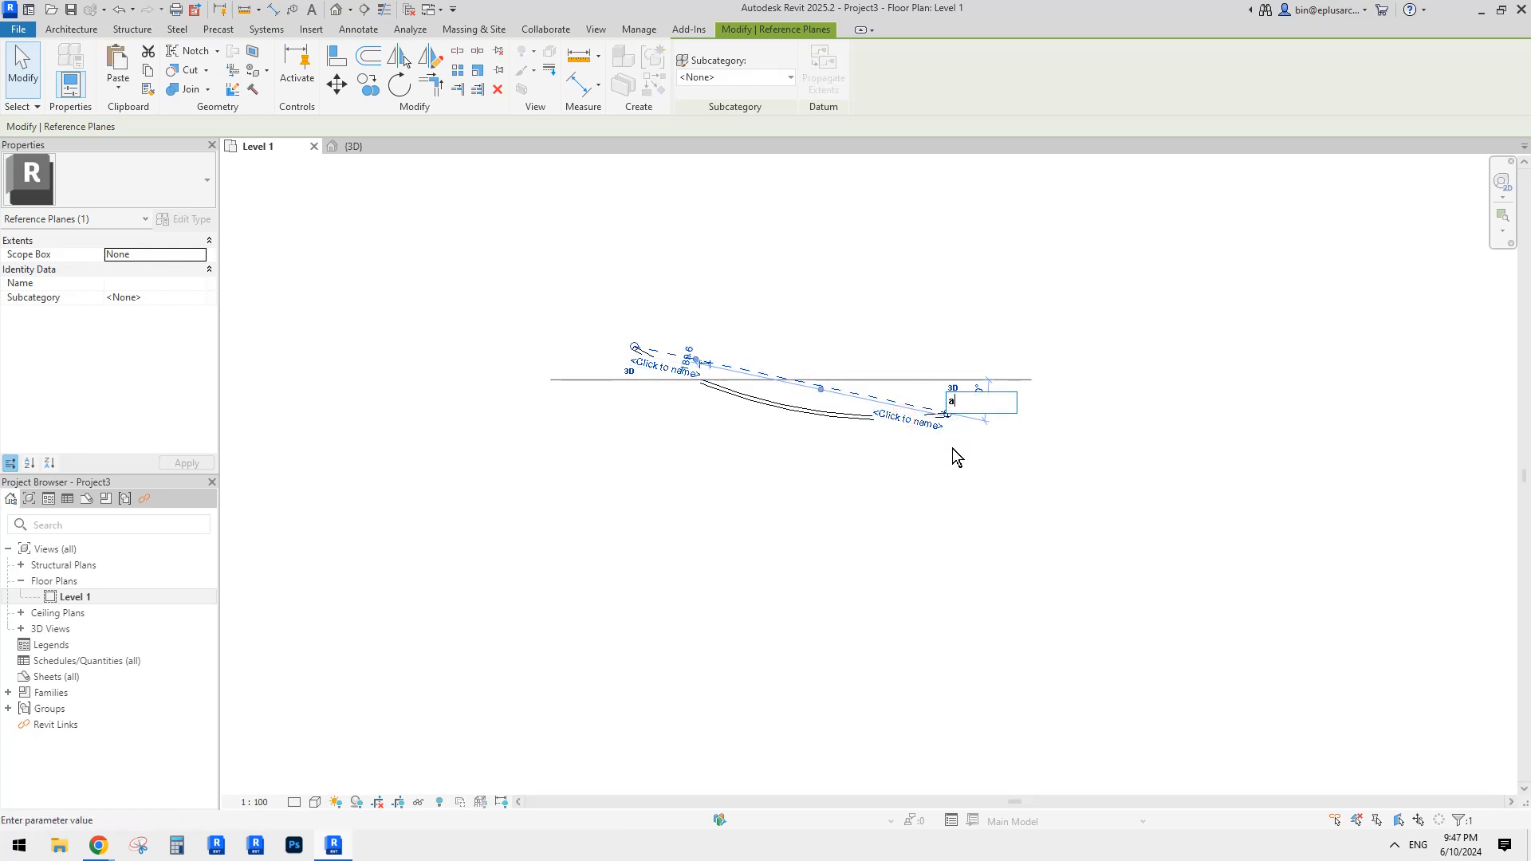
text(a)
click(965, 472)
click(898, 484)
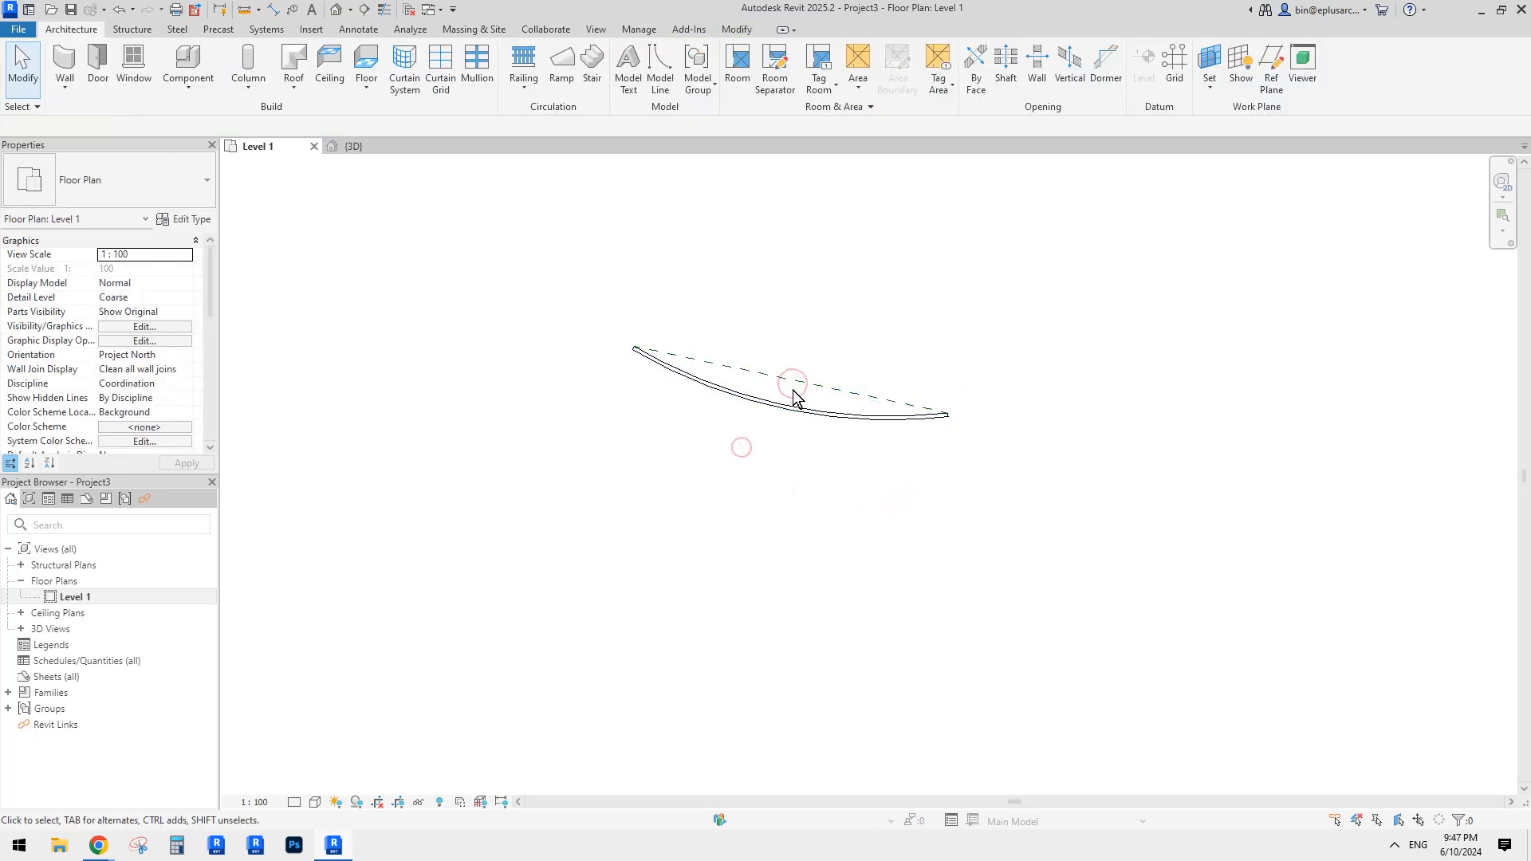
middle_drag(651, 477, 659, 476)
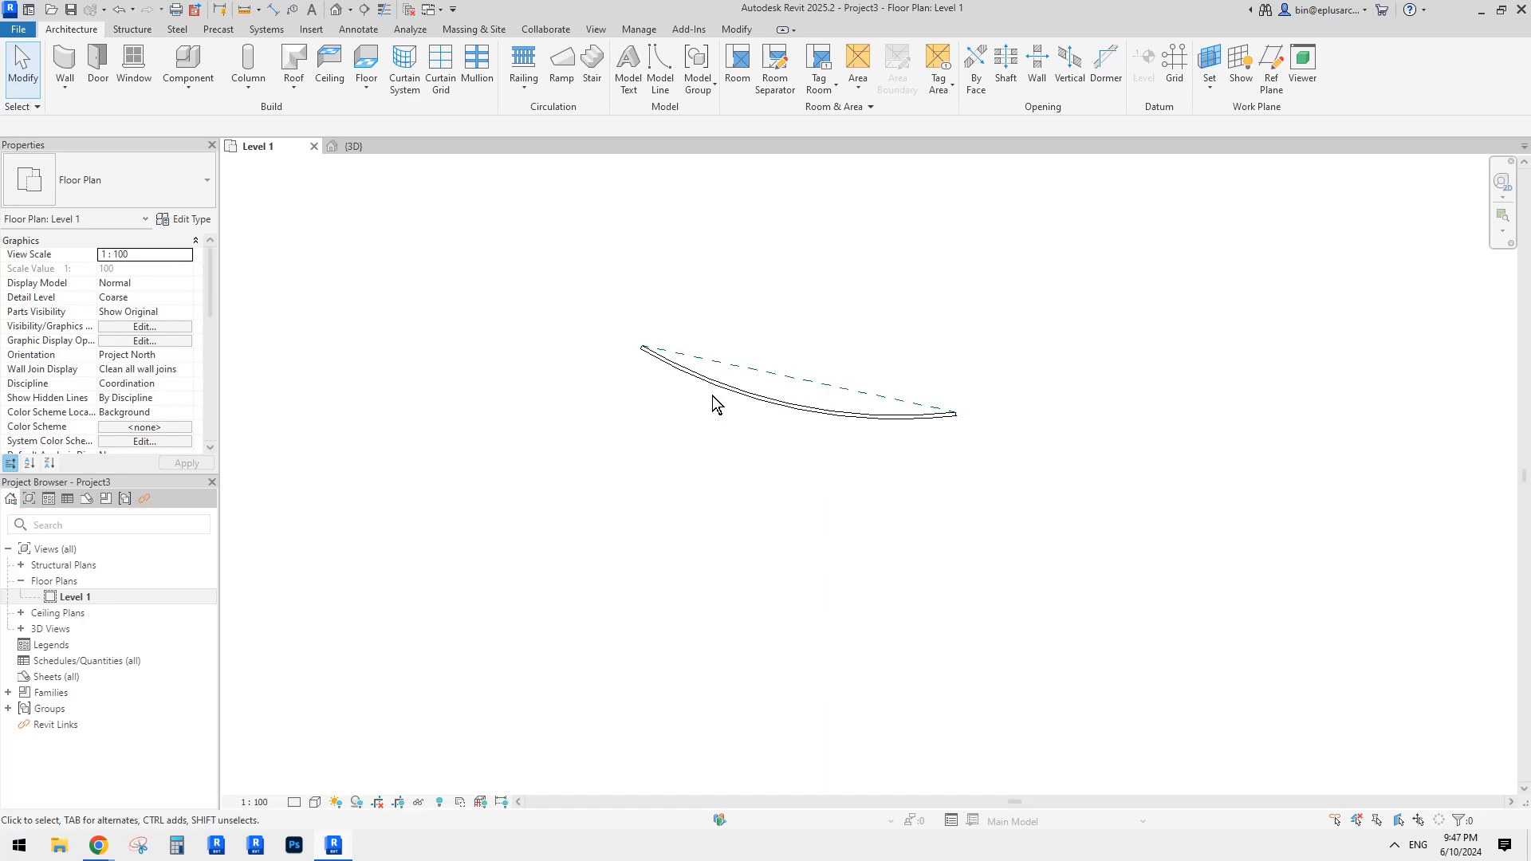
middle_drag(711, 395, 704, 404)
Step: In the default 3D view, start Divide Parts on the wall part and edit its sketch
click(333, 14)
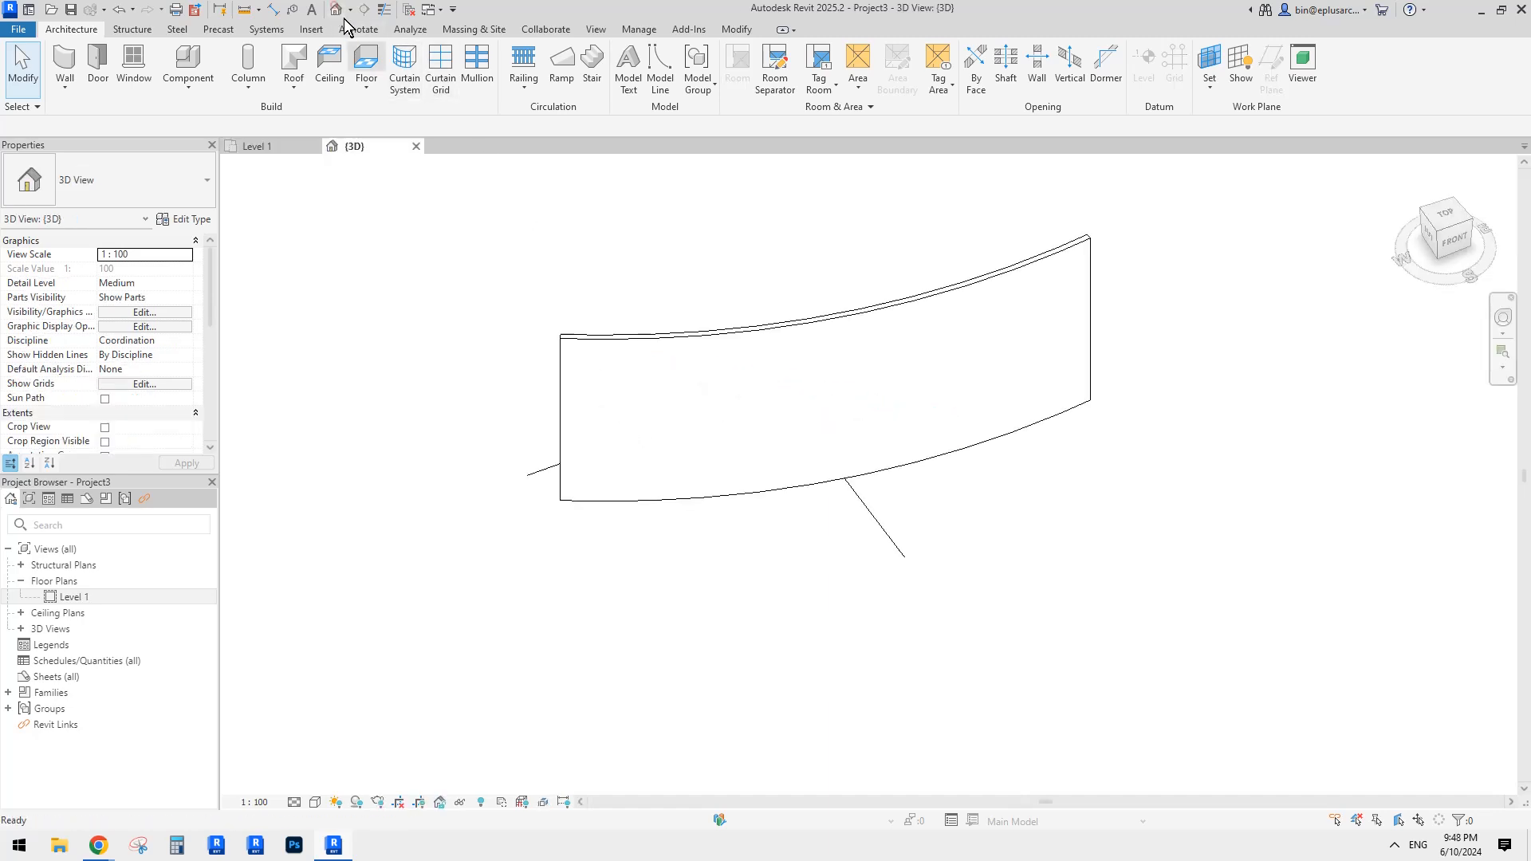
click(747, 297)
mouse_move(747, 296)
shift+middle_down()
mouse_move(812, 354)
mouse_move(787, 175)
shift+middle_up()
click(845, 358)
click(766, 72)
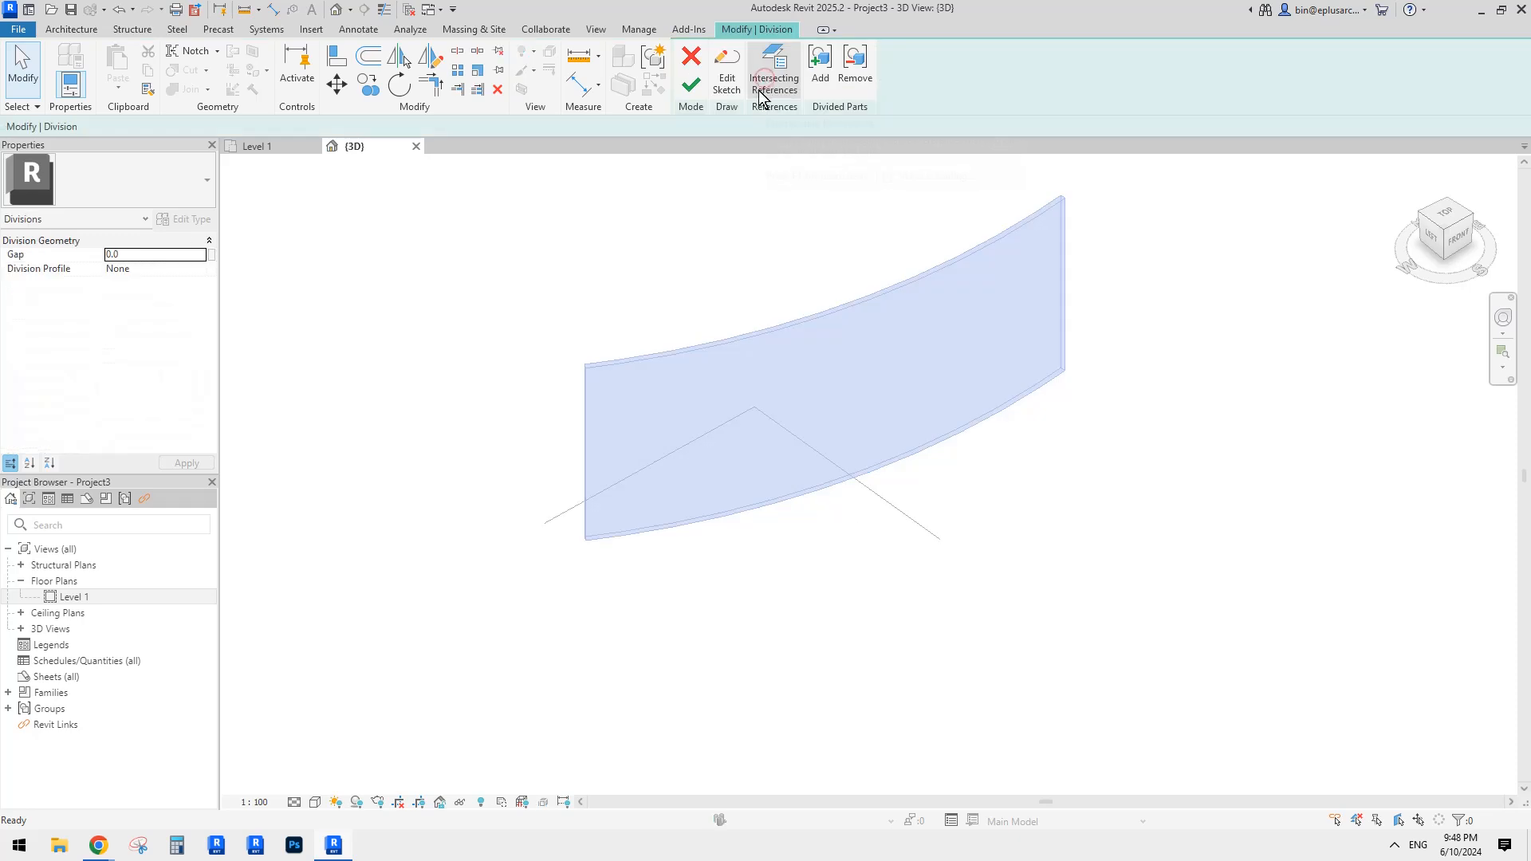
click(725, 83)
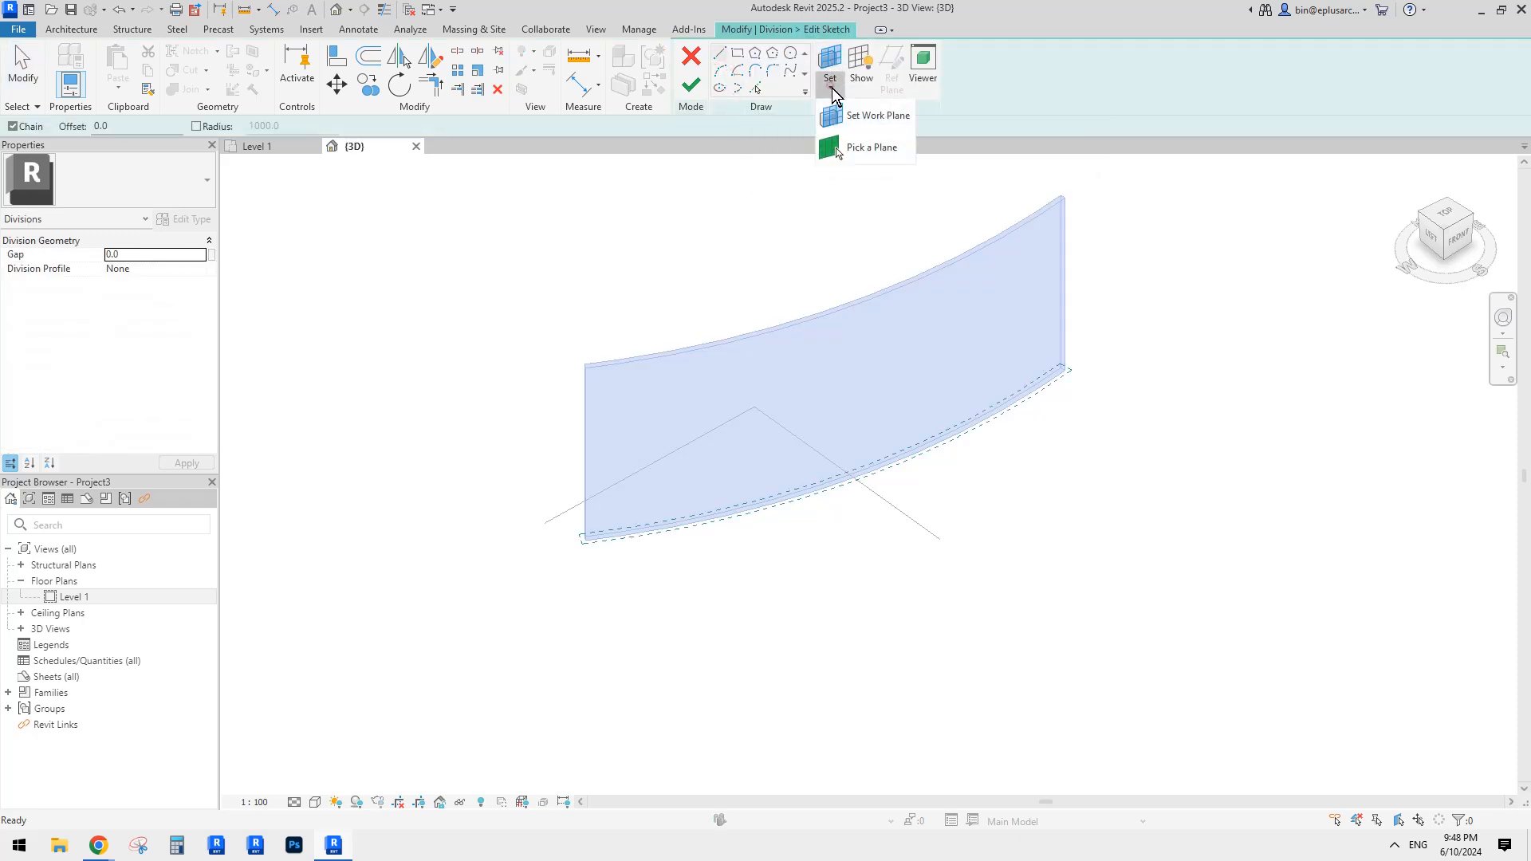
Step: Set the sketch work plane to Reference Plane : a and orbit to face the wall
click(831, 86)
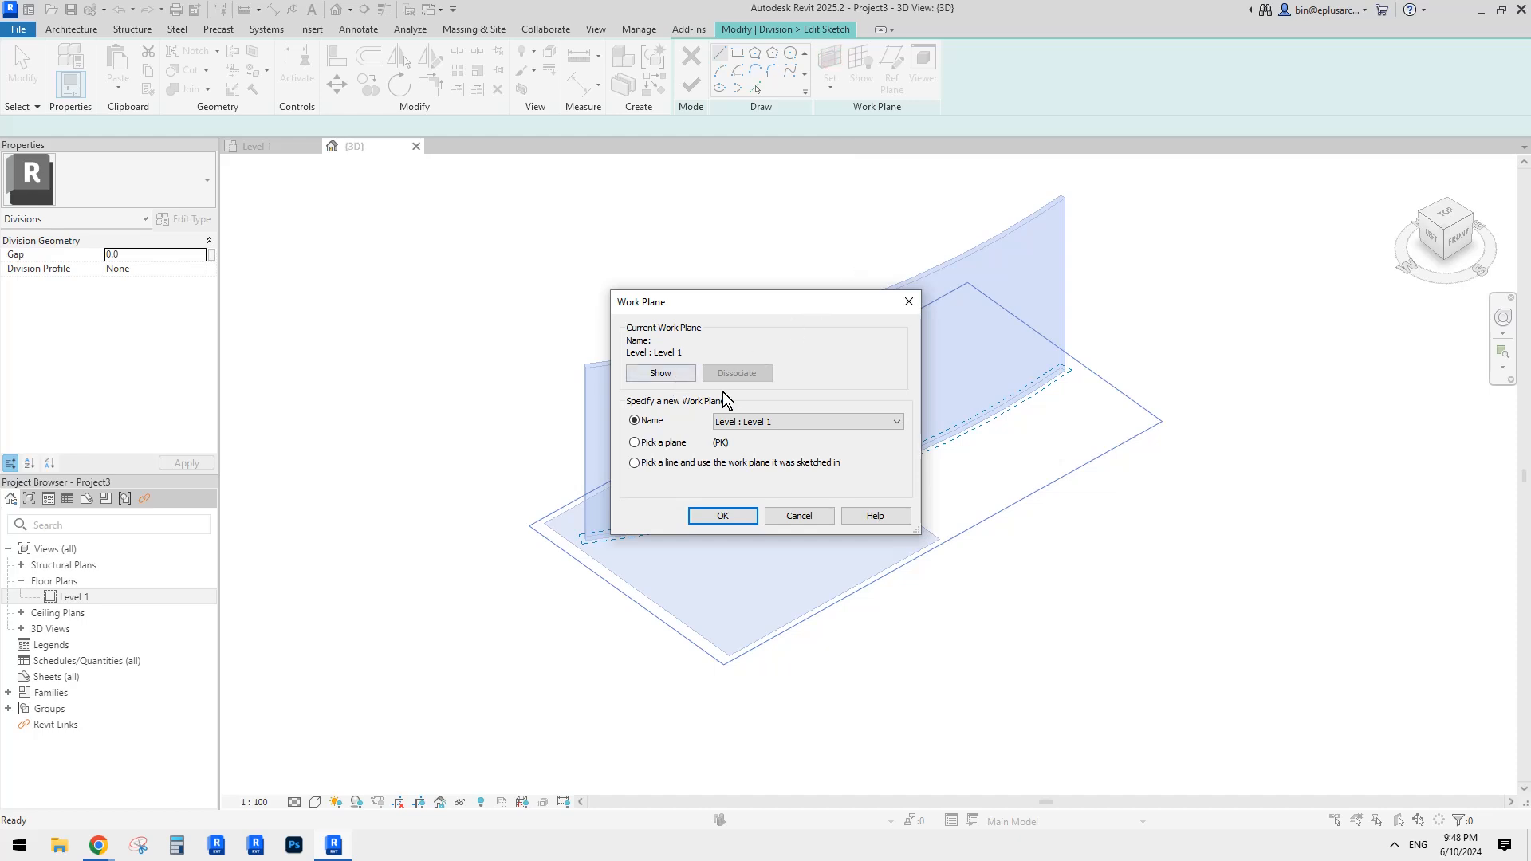
click(896, 421)
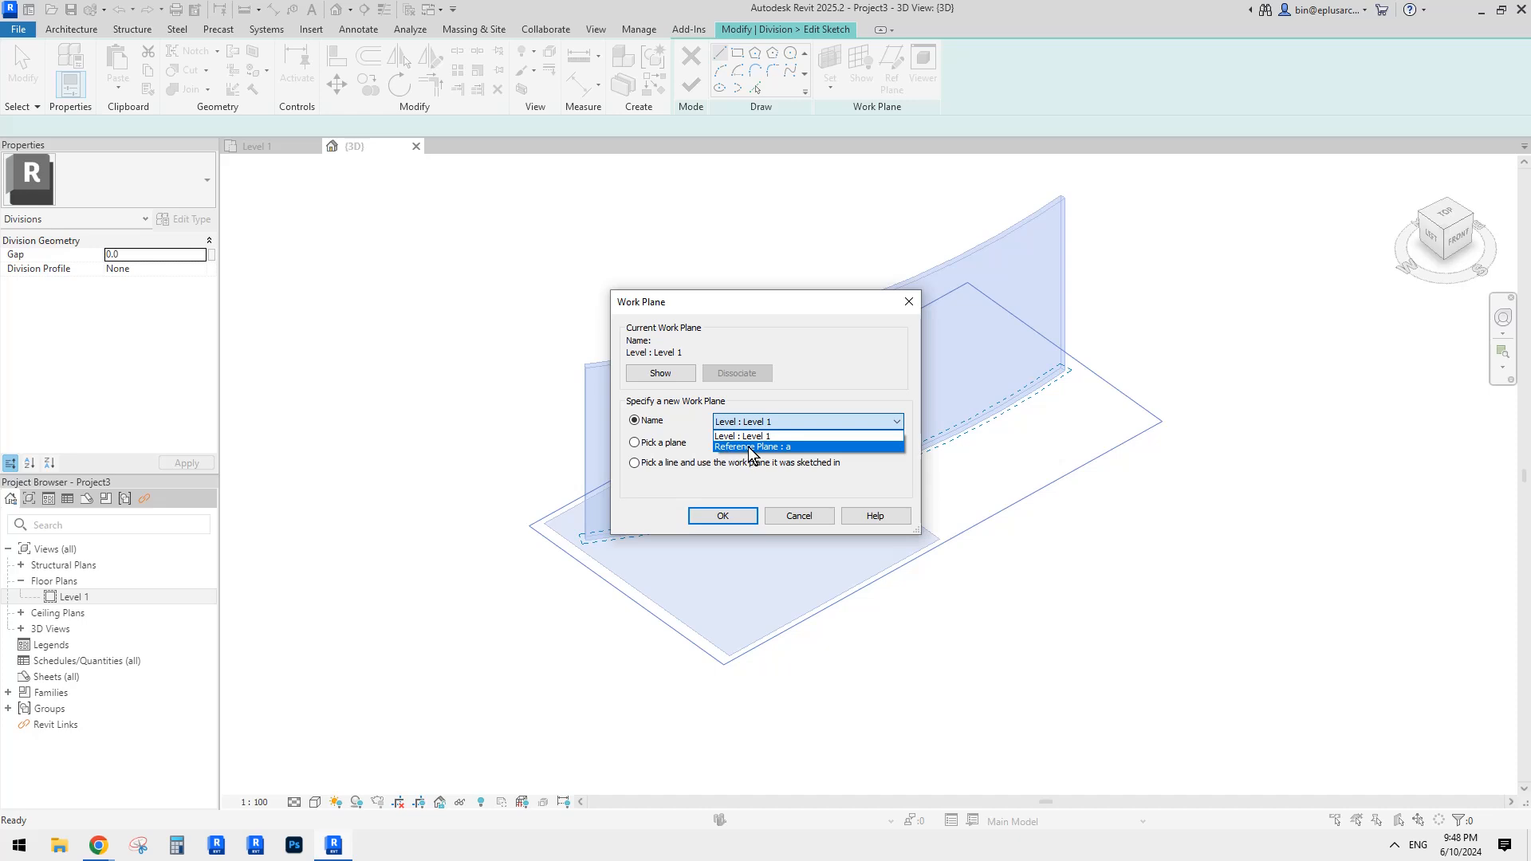
click(817, 446)
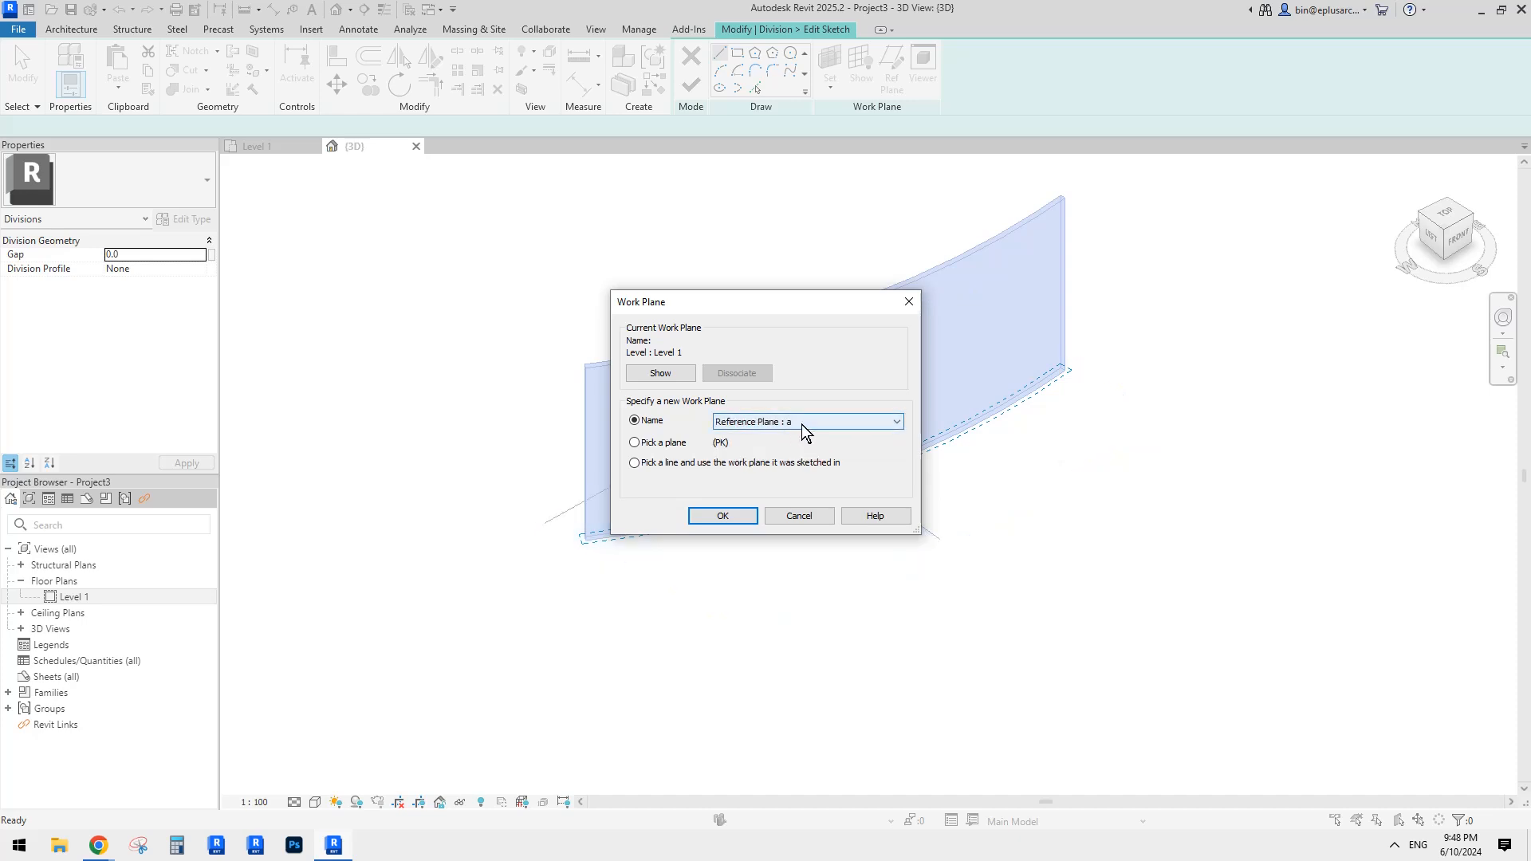
click(722, 516)
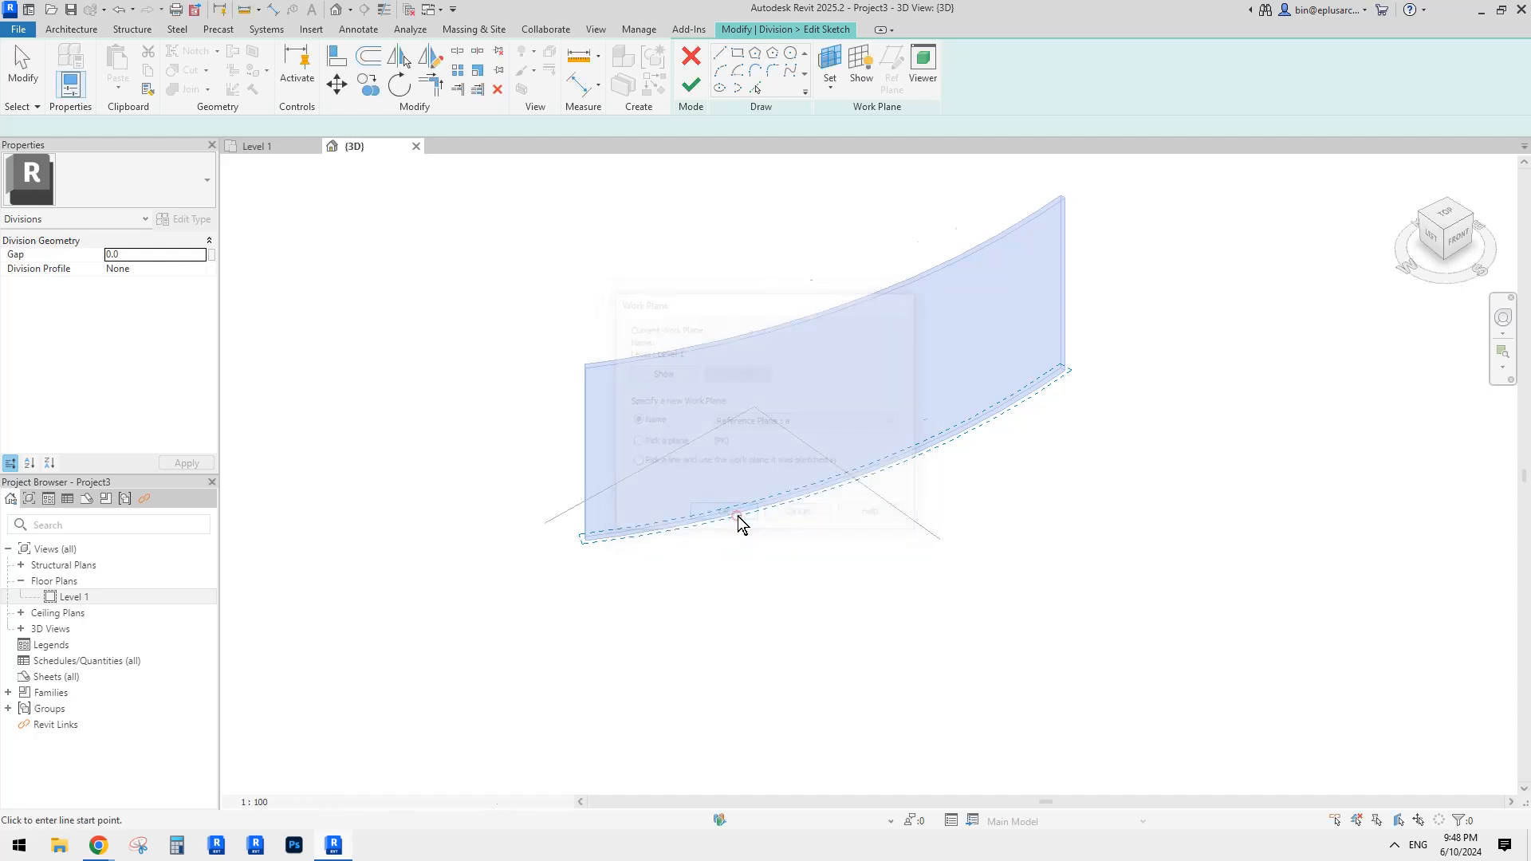
shift+middle_drag(738, 515, 807, 315)
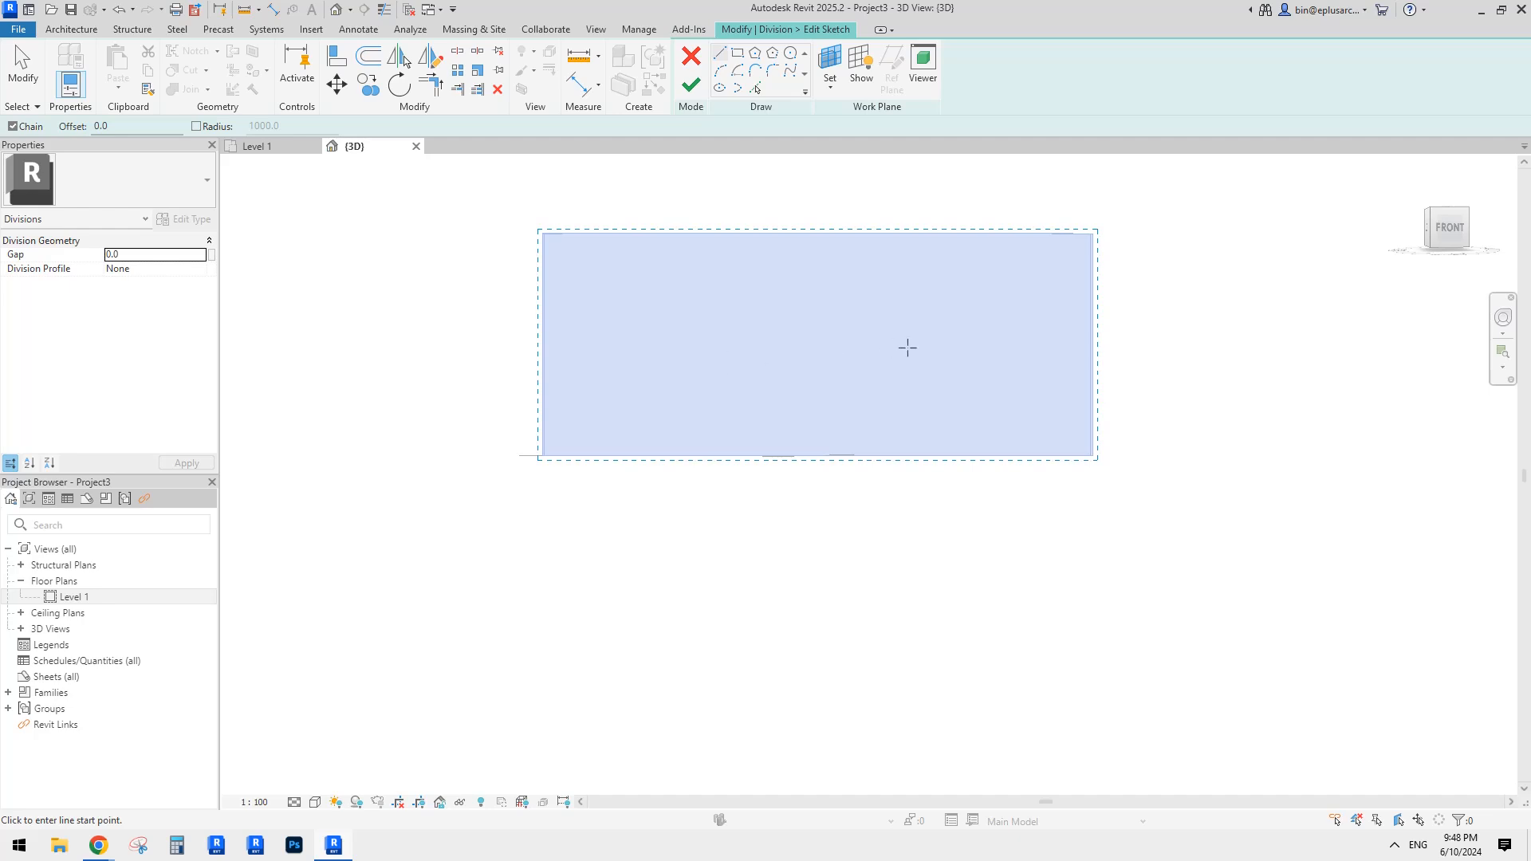
Step: Sketch two parallel stepped lines, each horizontal, sloped down, then horizontal across the wall
click(719, 53)
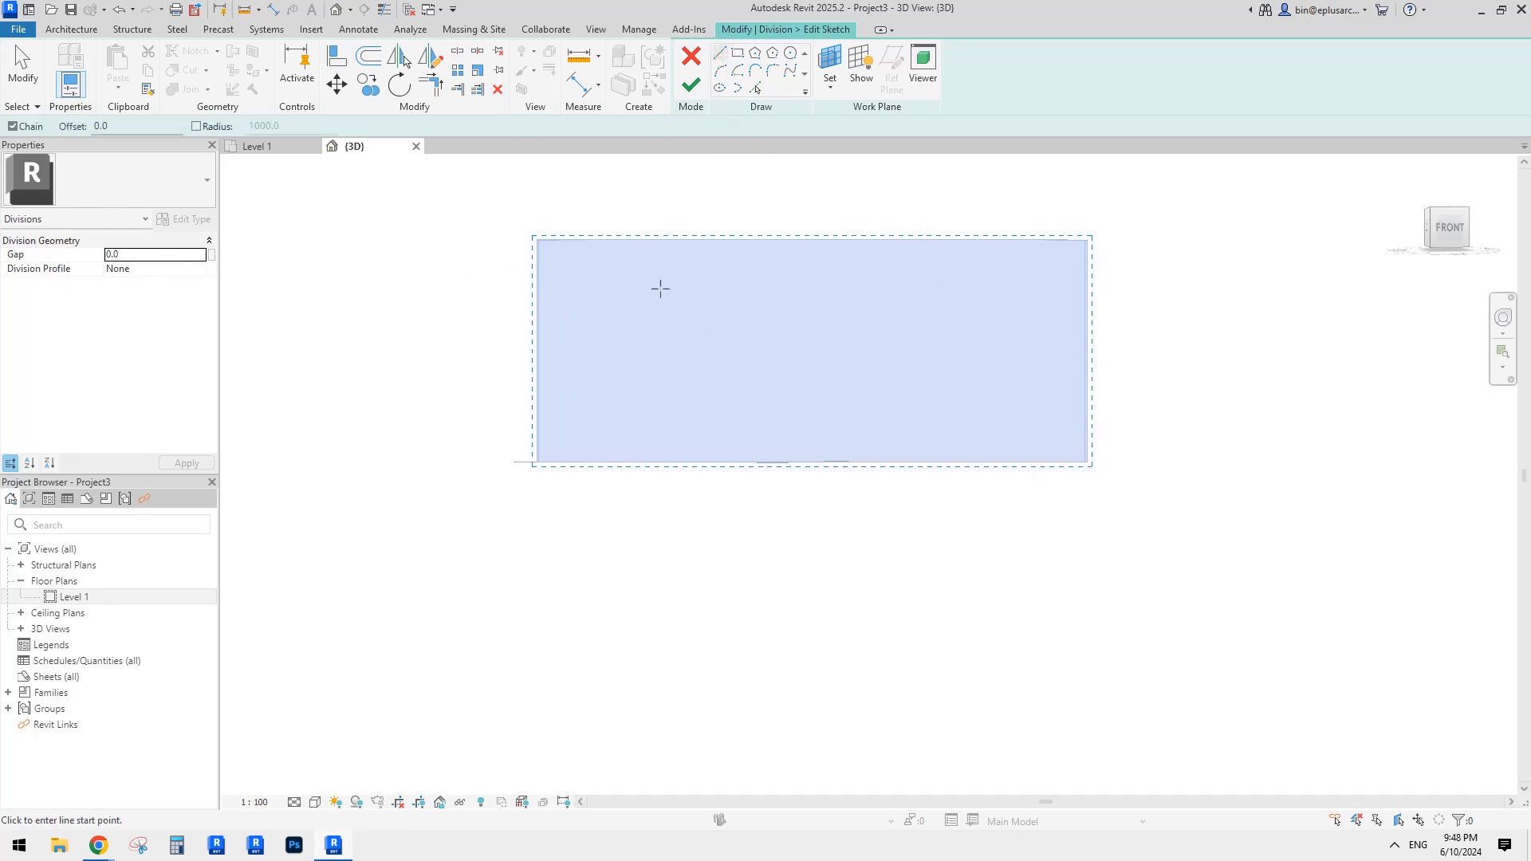
scroll(660, 289, up, 1)
click(447, 261)
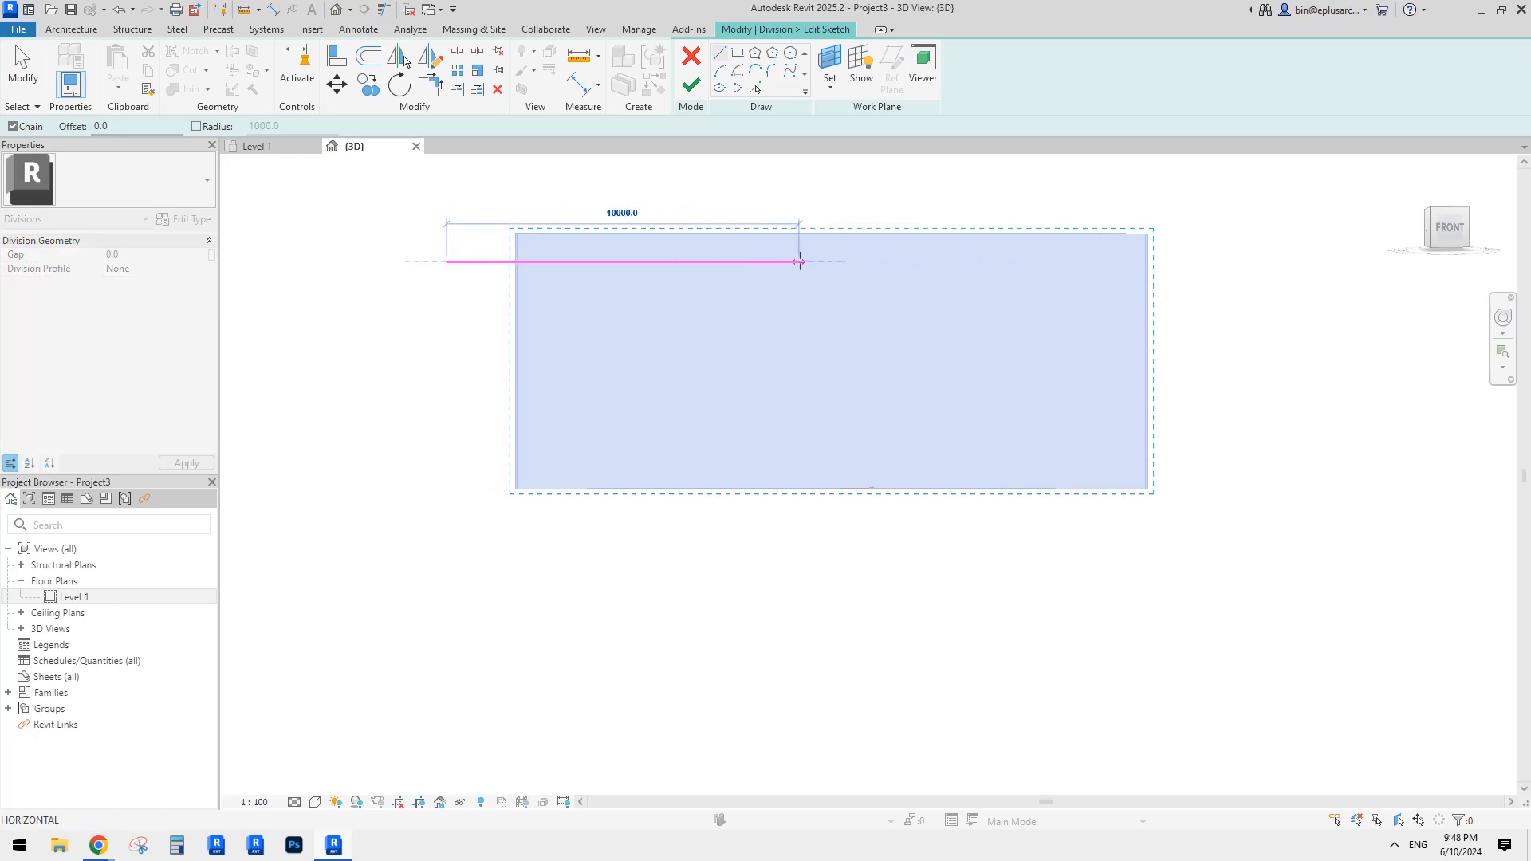
click(799, 262)
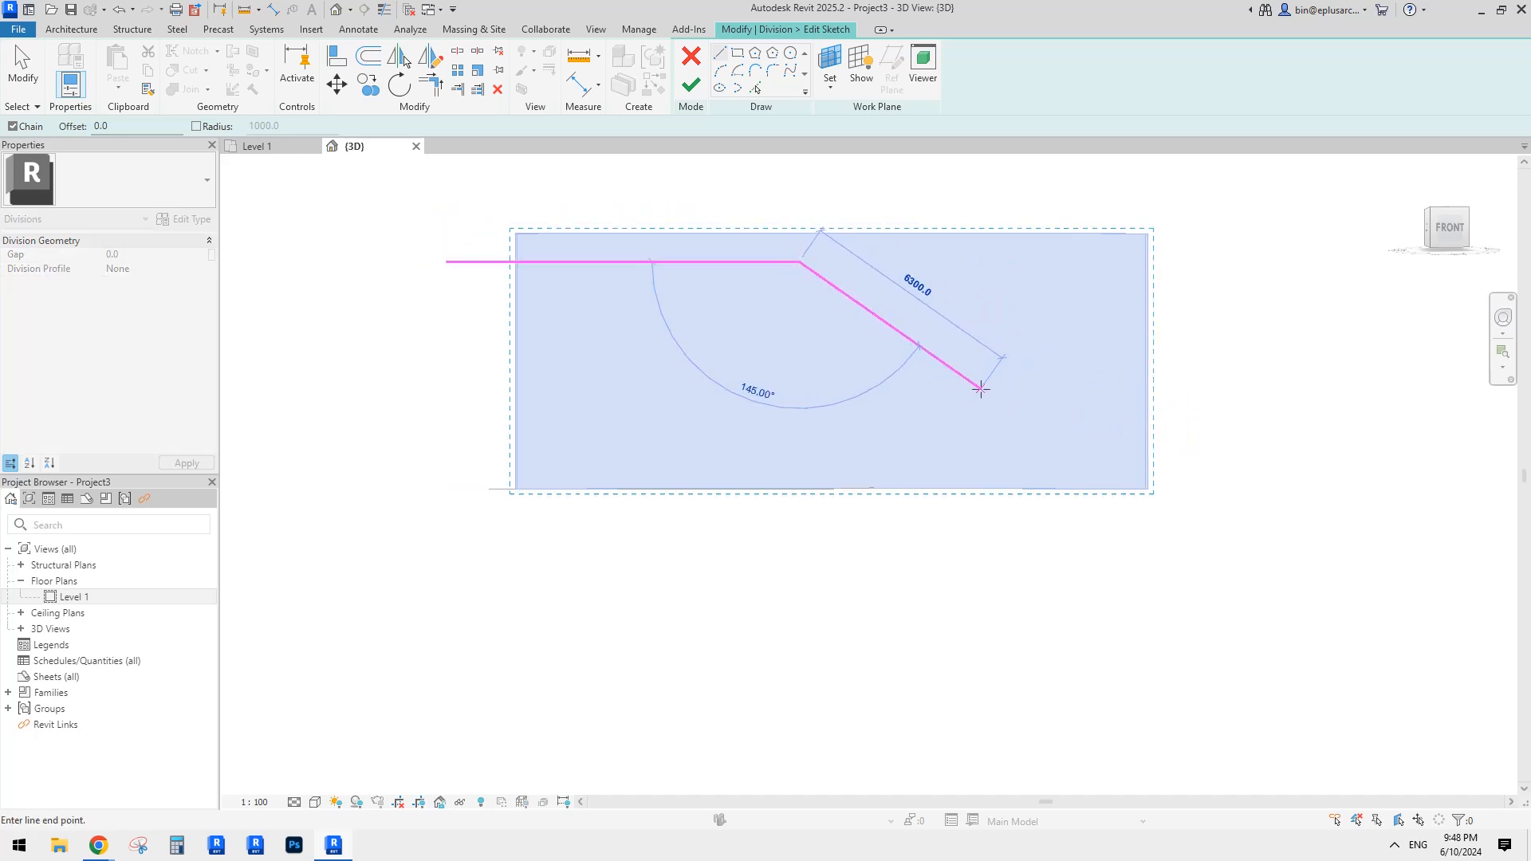
click(987, 409)
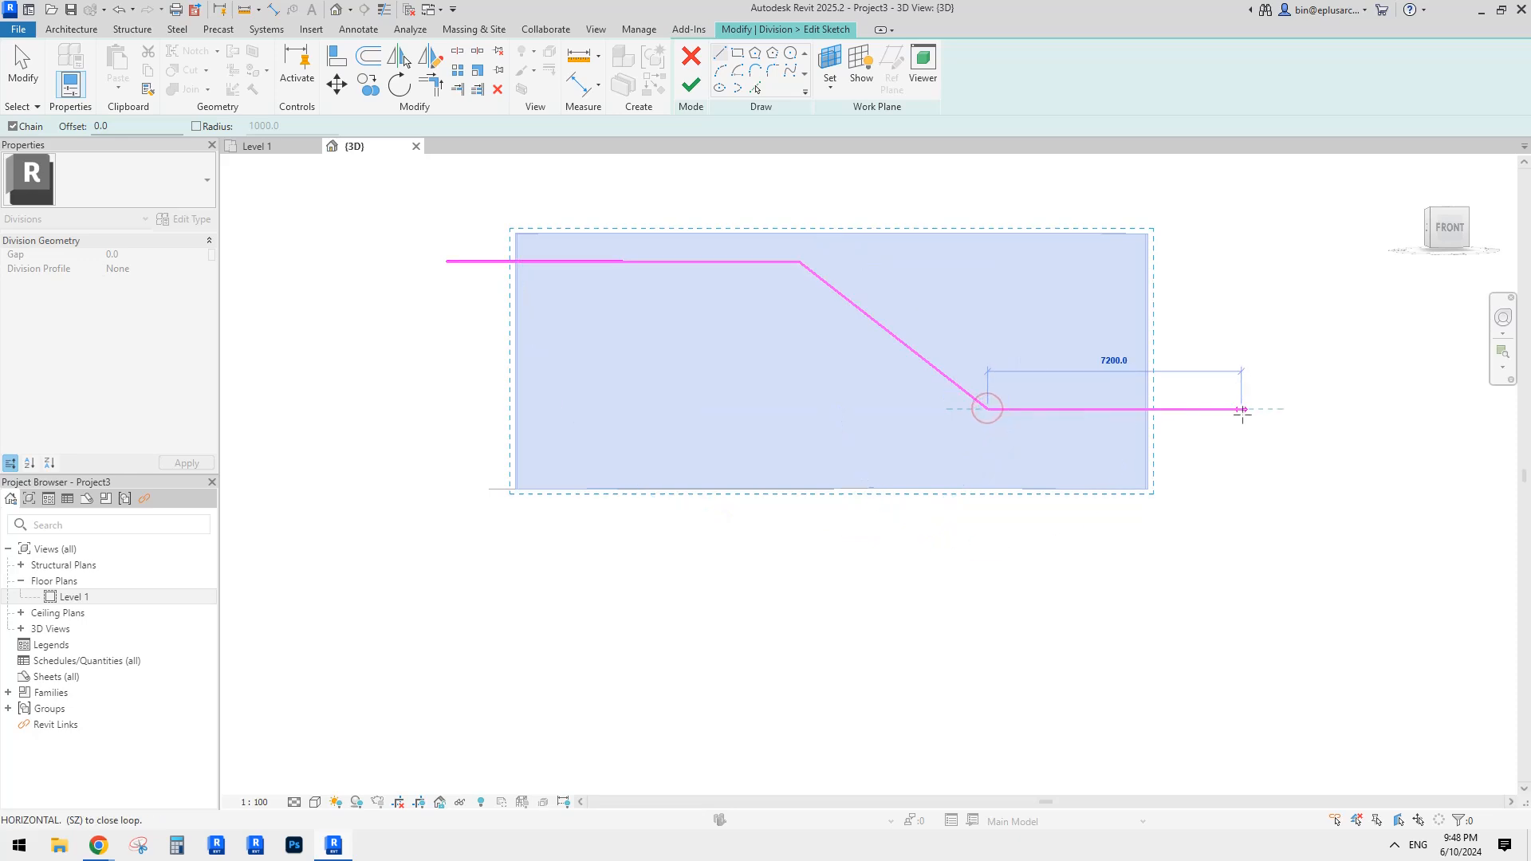
click(1244, 409)
key(Escape)
click(1236, 437)
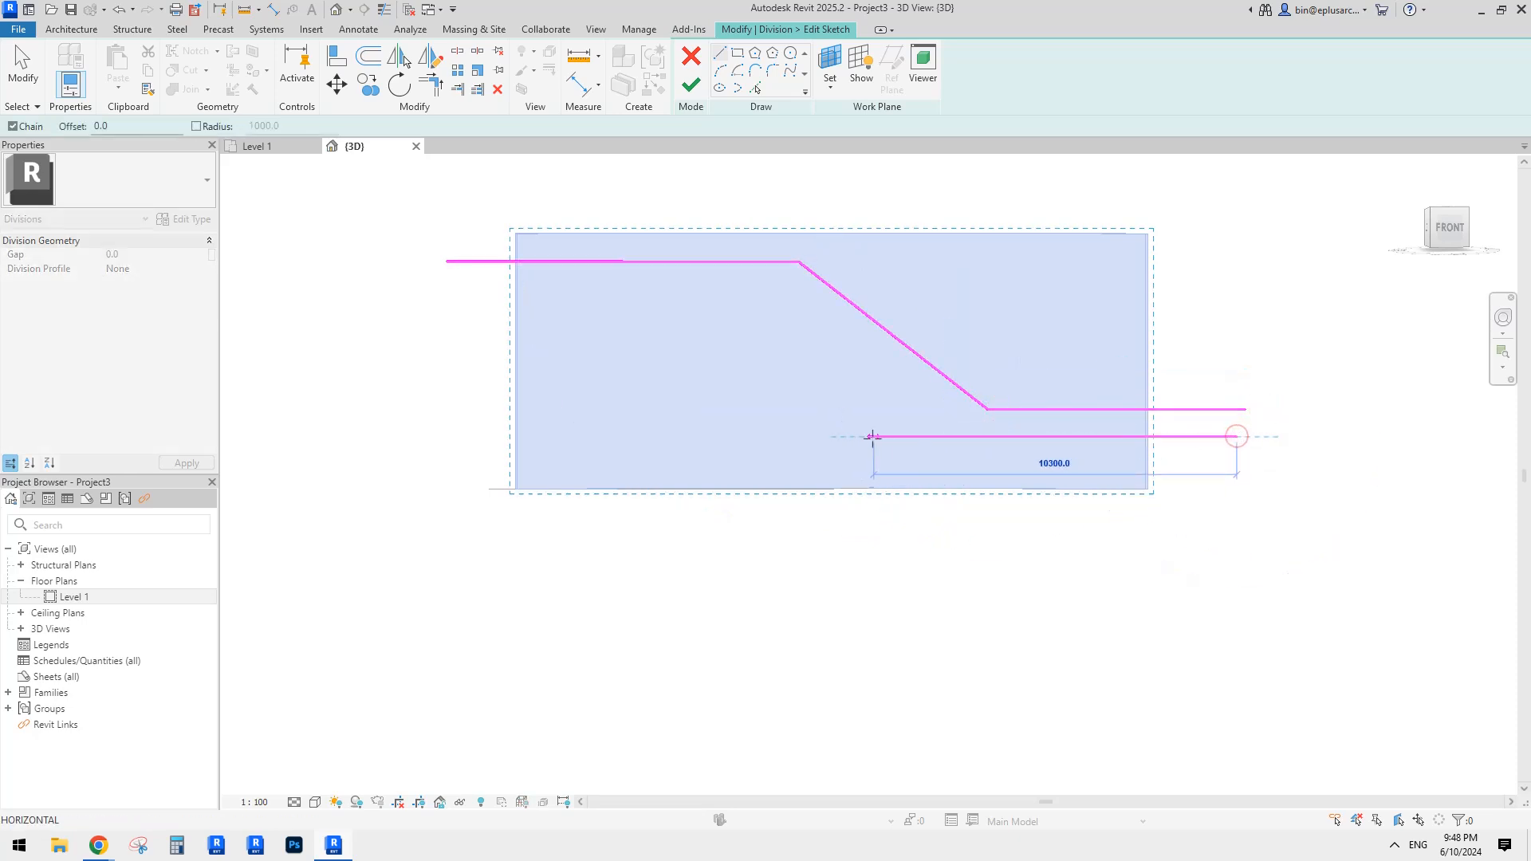
click(771, 436)
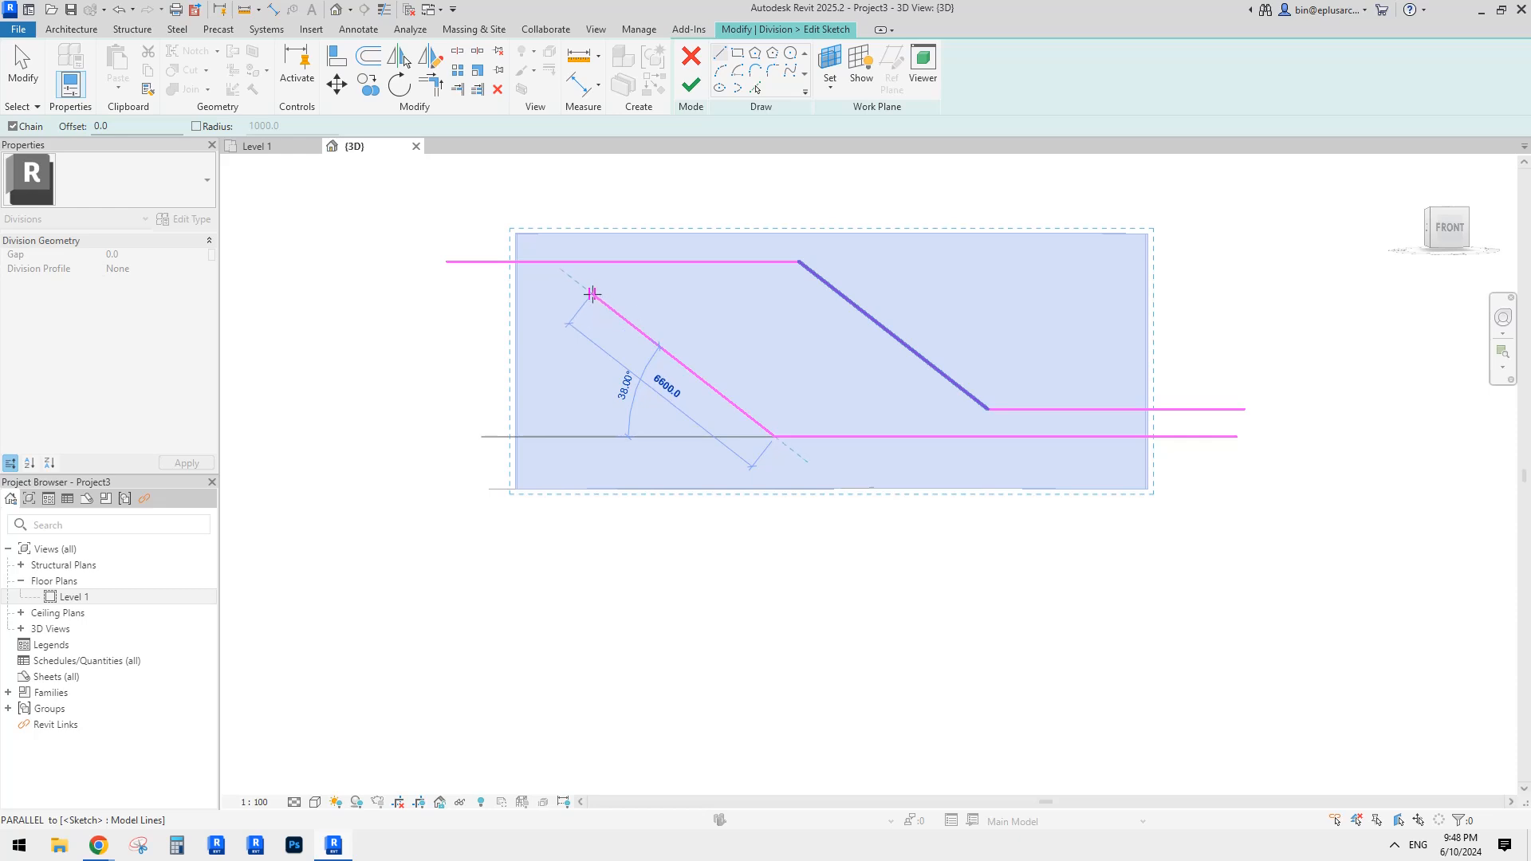
click(592, 294)
click(440, 295)
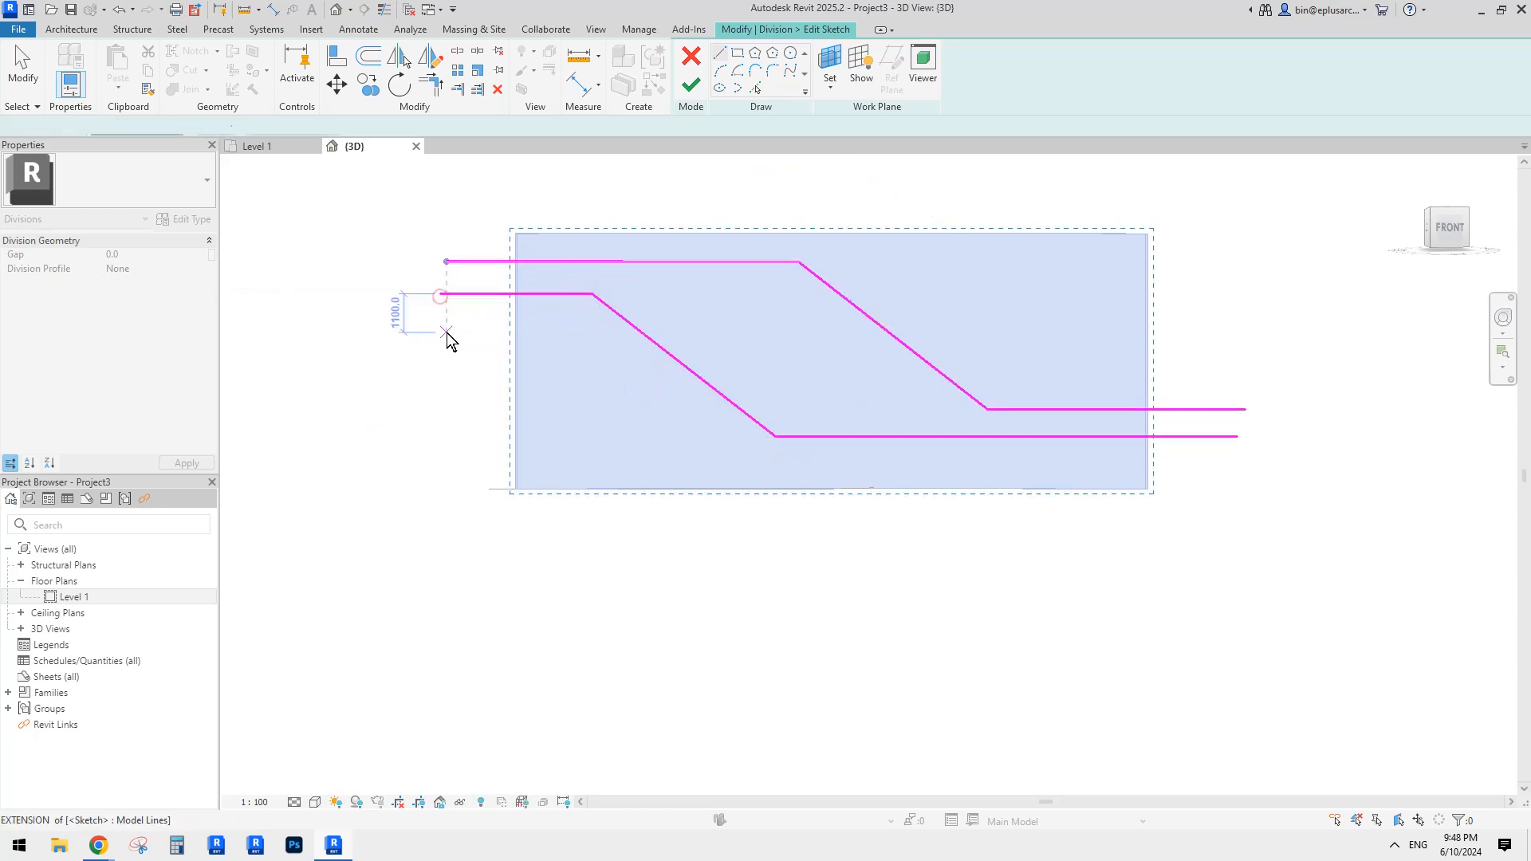
key(Escape)
key(Escape)
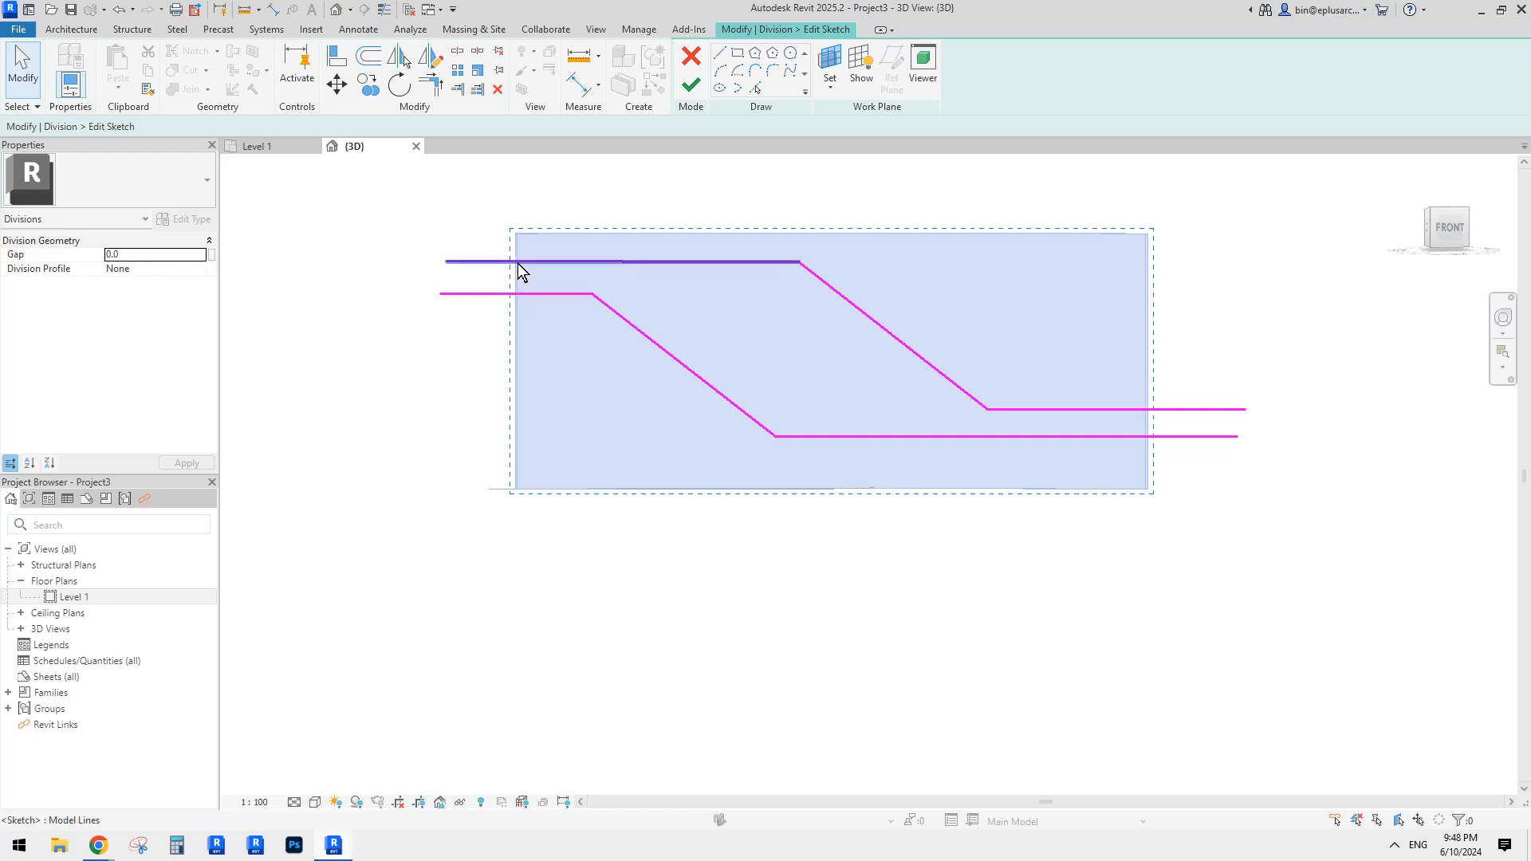
Step: Extend the division lines' left ends out beyond the wall's edge
click(453, 264)
mouse_move(454, 265)
mouse_down()
mouse_move(408, 261)
mouse_move(407, 294)
mouse_up()
click(443, 296)
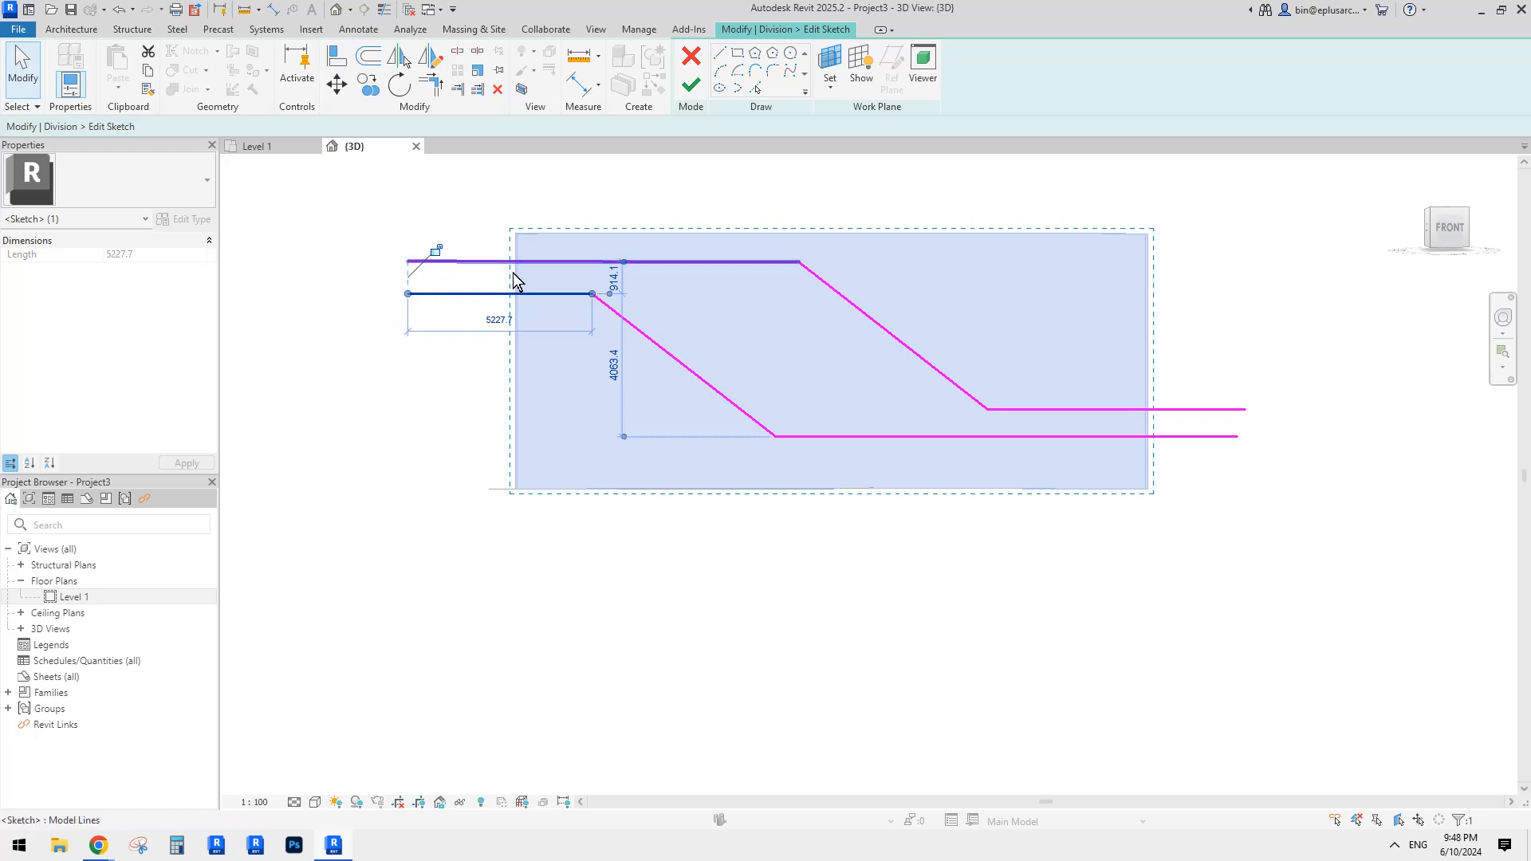
click(1250, 436)
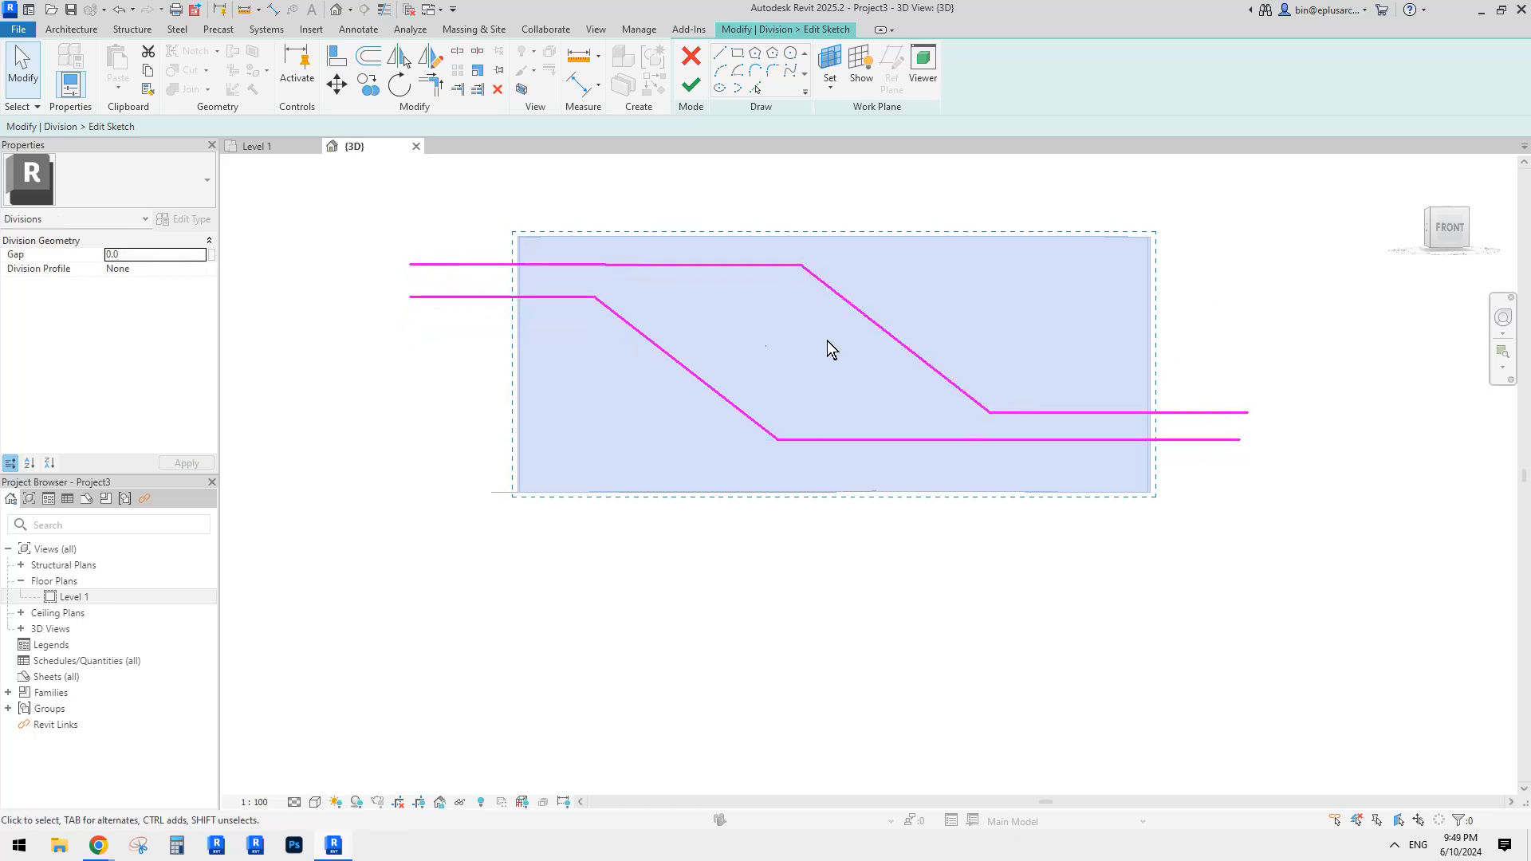
scroll(715, 294, up, 2)
Step: Round a bend between a horizontal run and the slope with a 300 radius fillet arc
click(773, 71)
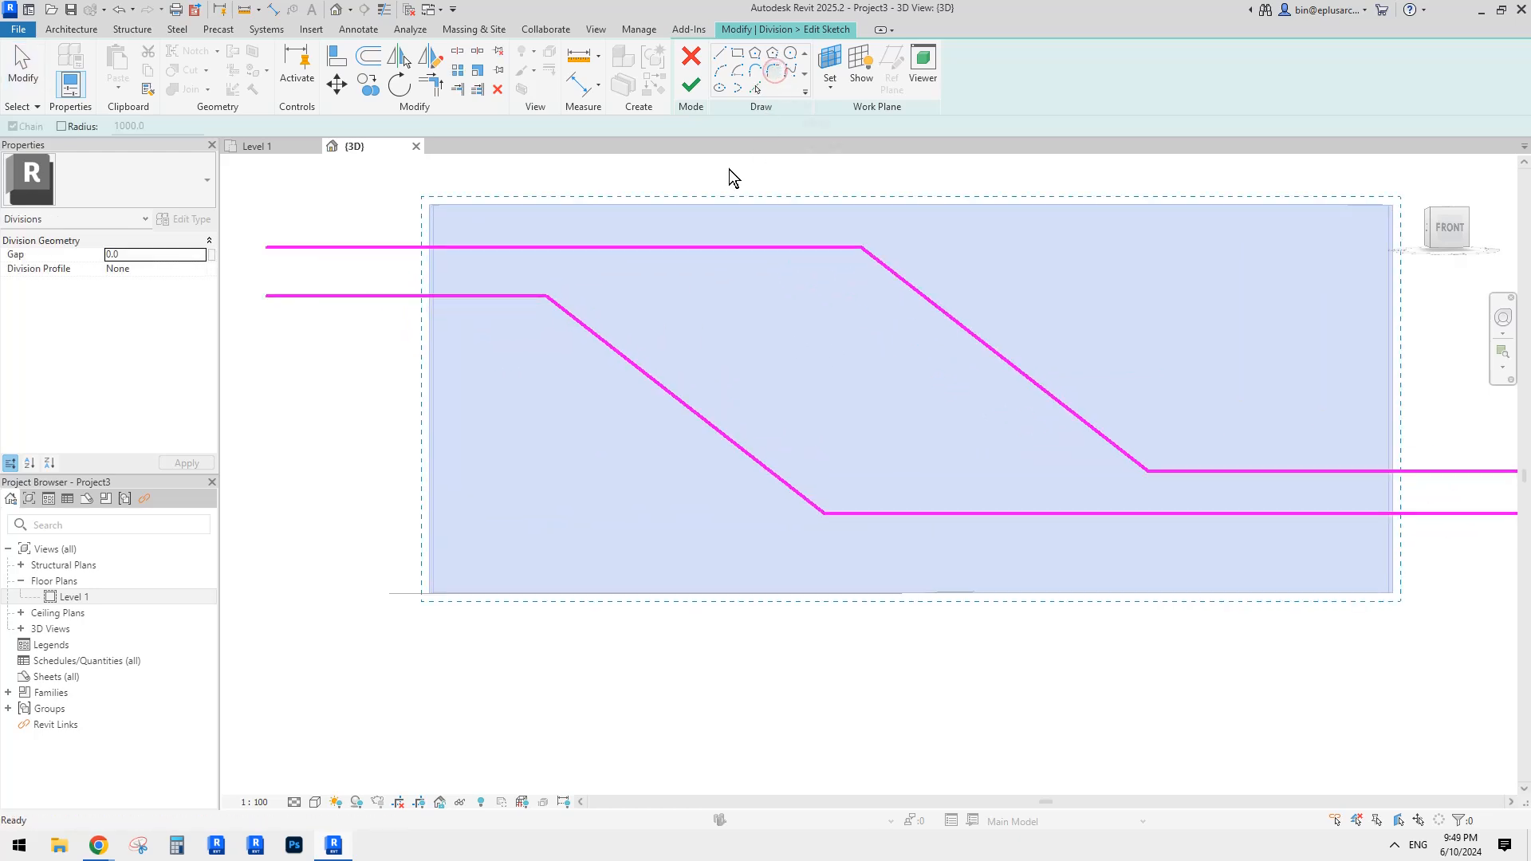
middle_drag(636, 289, 665, 295)
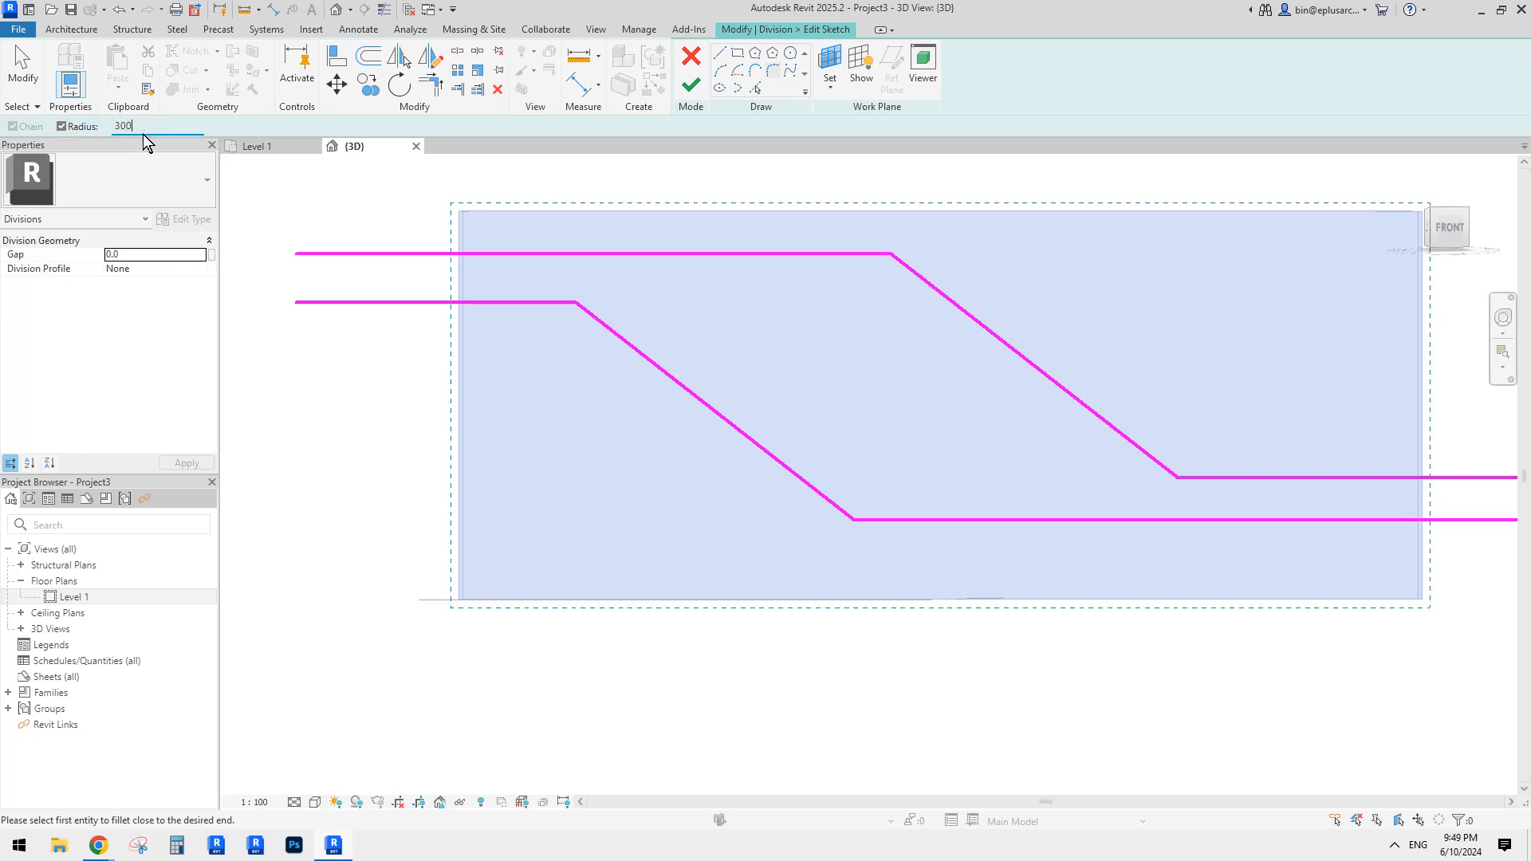
click(558, 301)
click(632, 359)
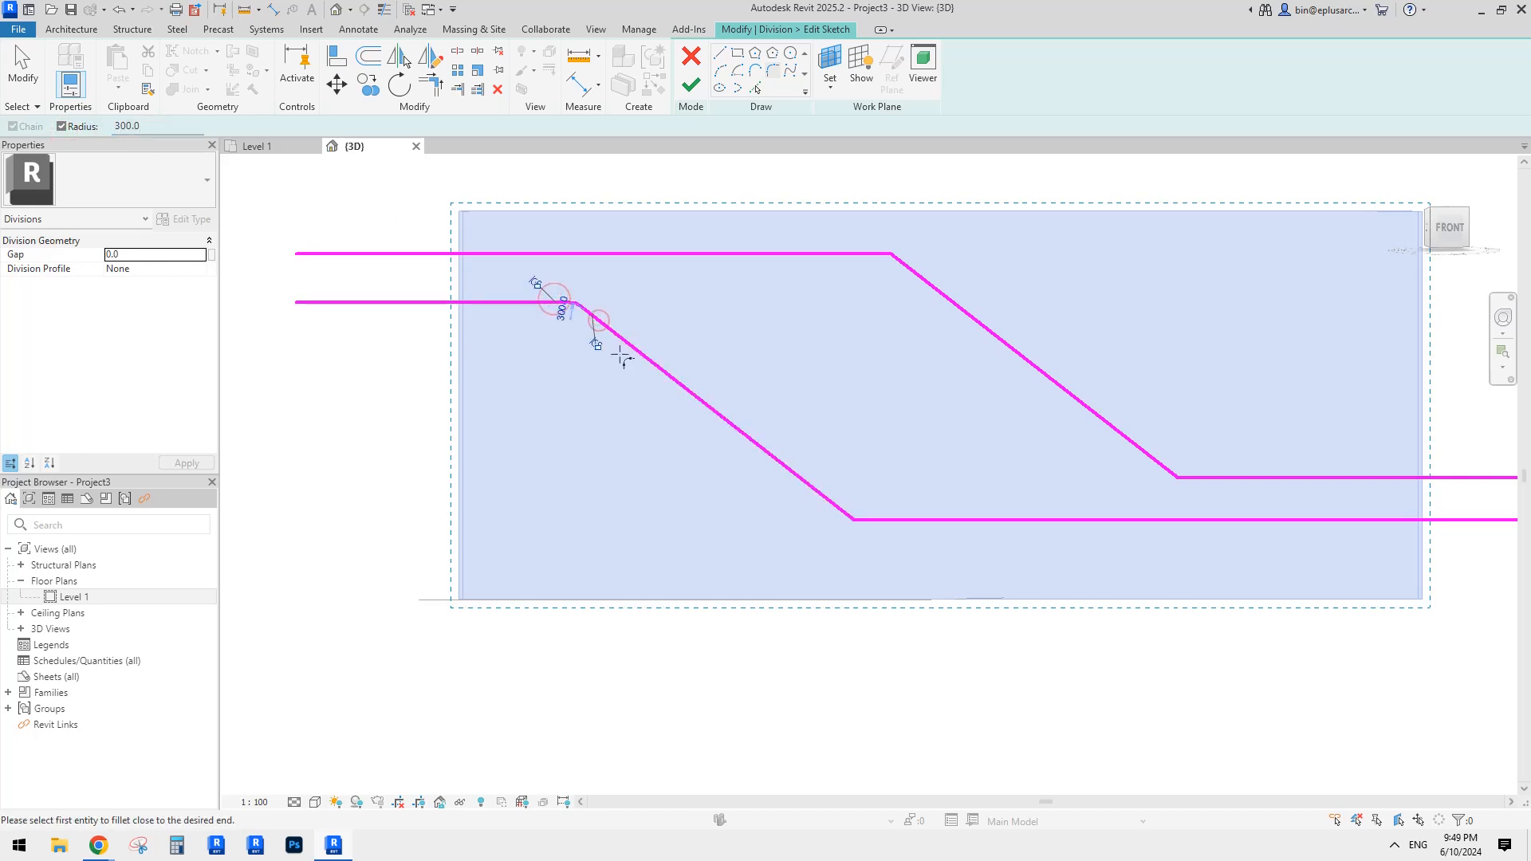
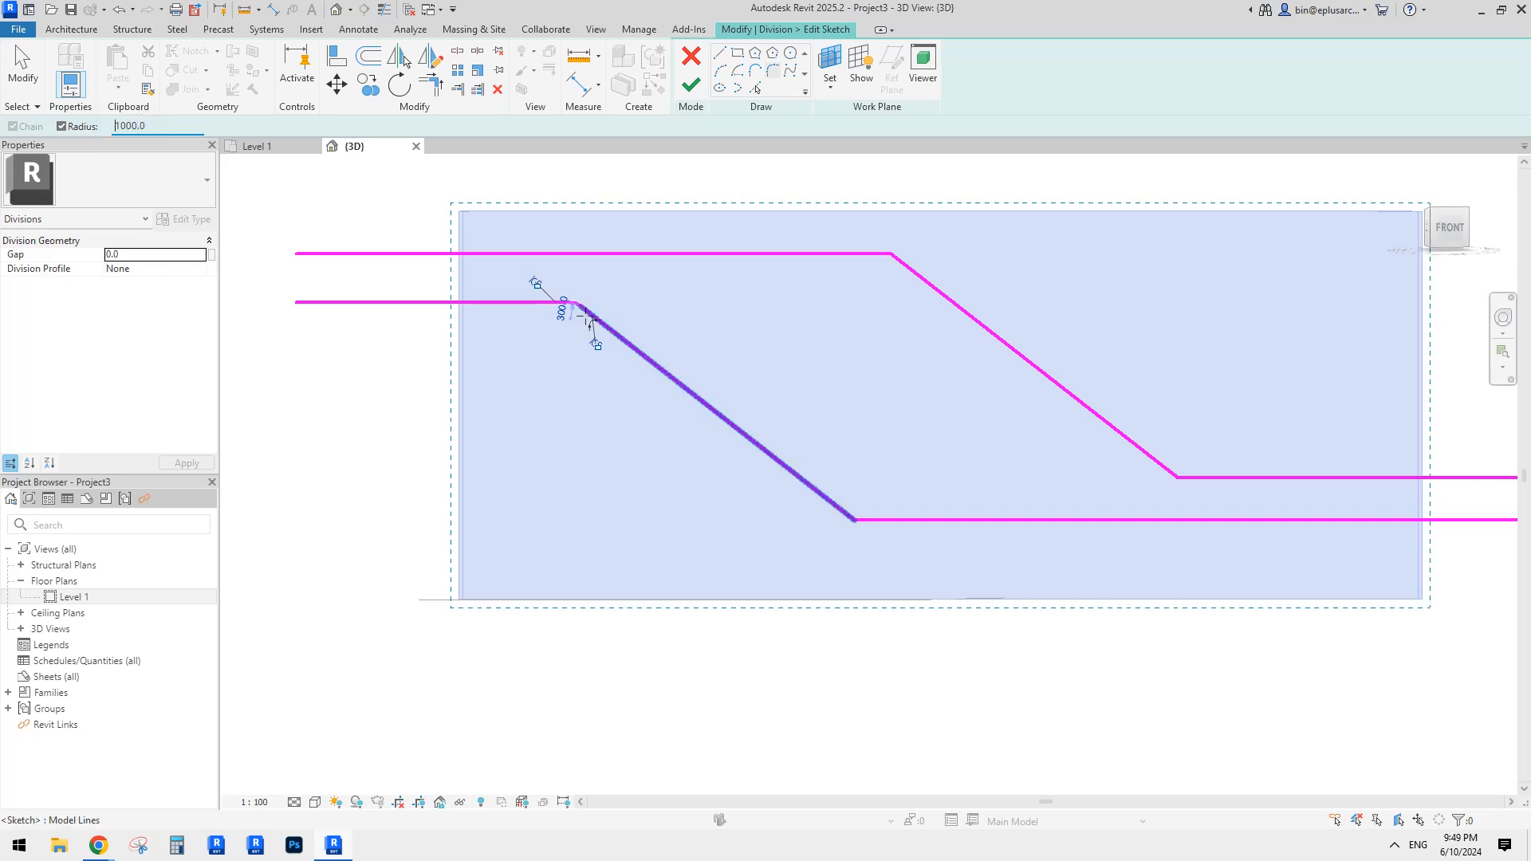
Step: Fillet the four bends of both stepped lines with 1000 and 3000 radius arcs
click(520, 303)
click(638, 350)
middle_drag(669, 375, 614, 322)
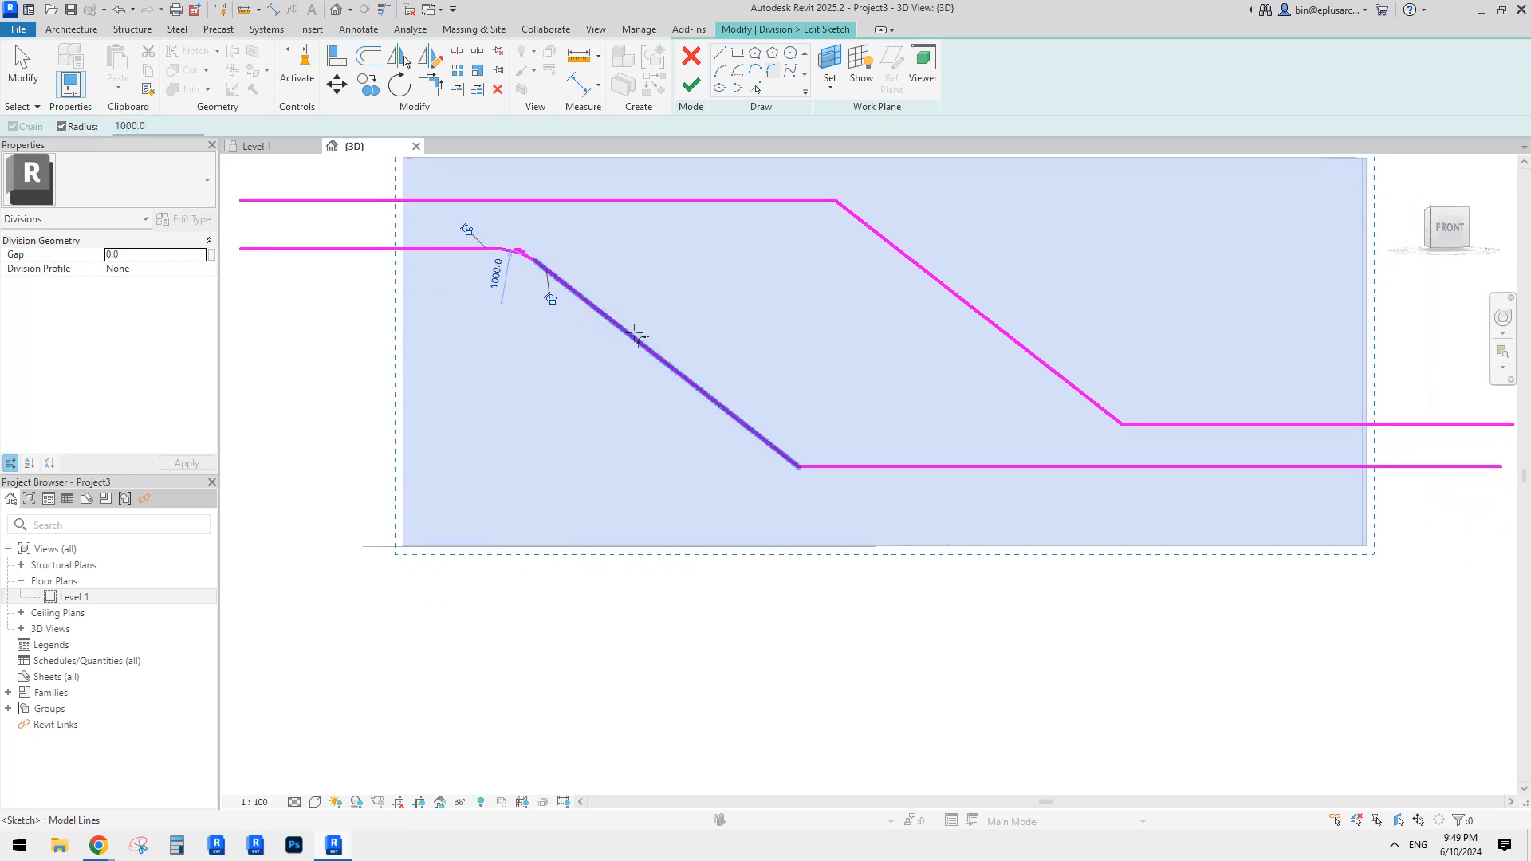
click(1108, 408)
click(1148, 424)
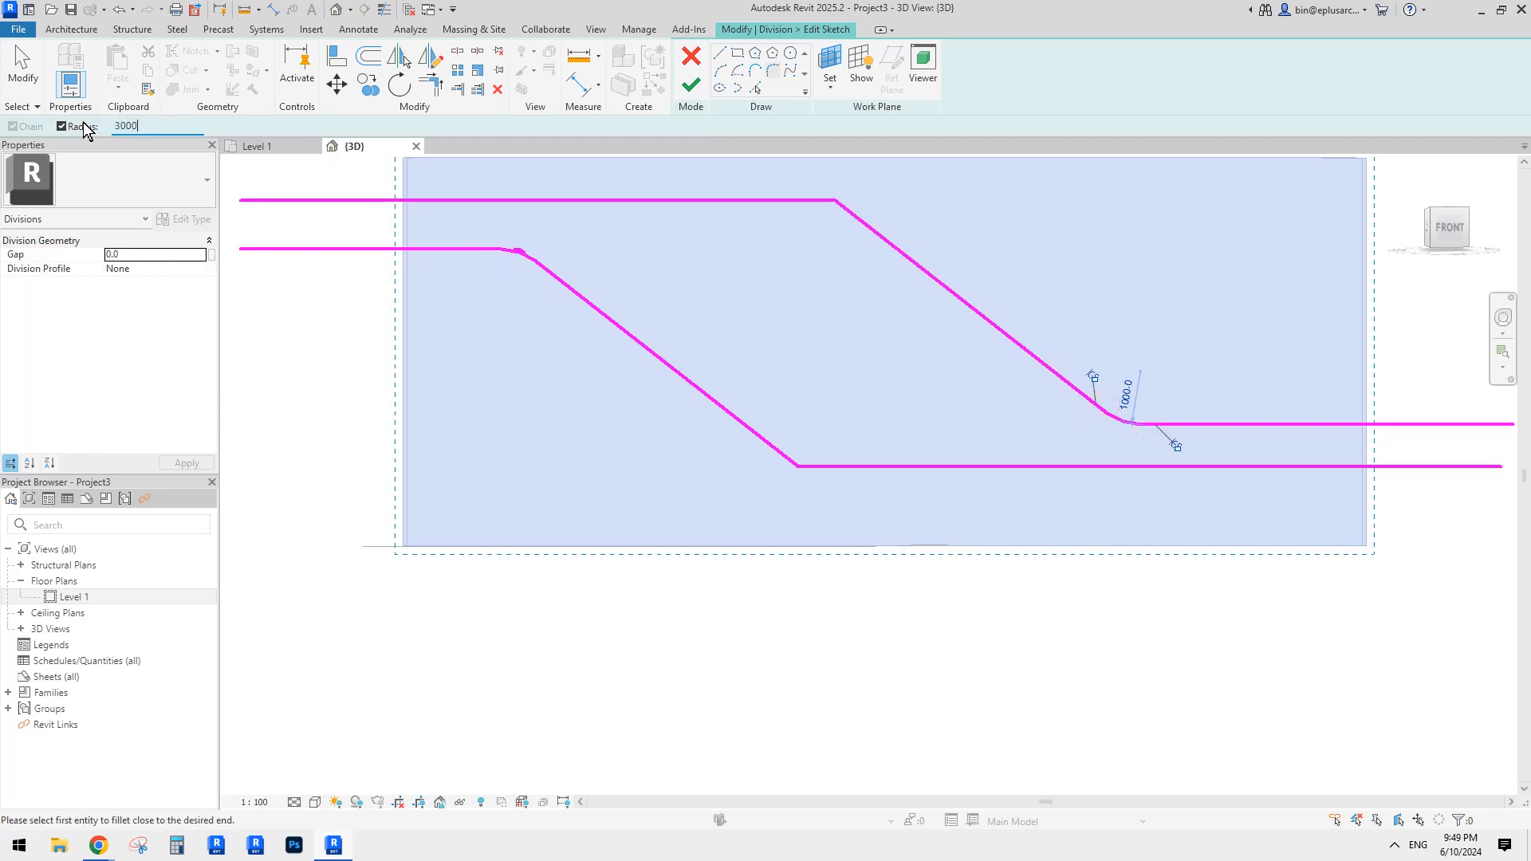
click(796, 199)
click(901, 255)
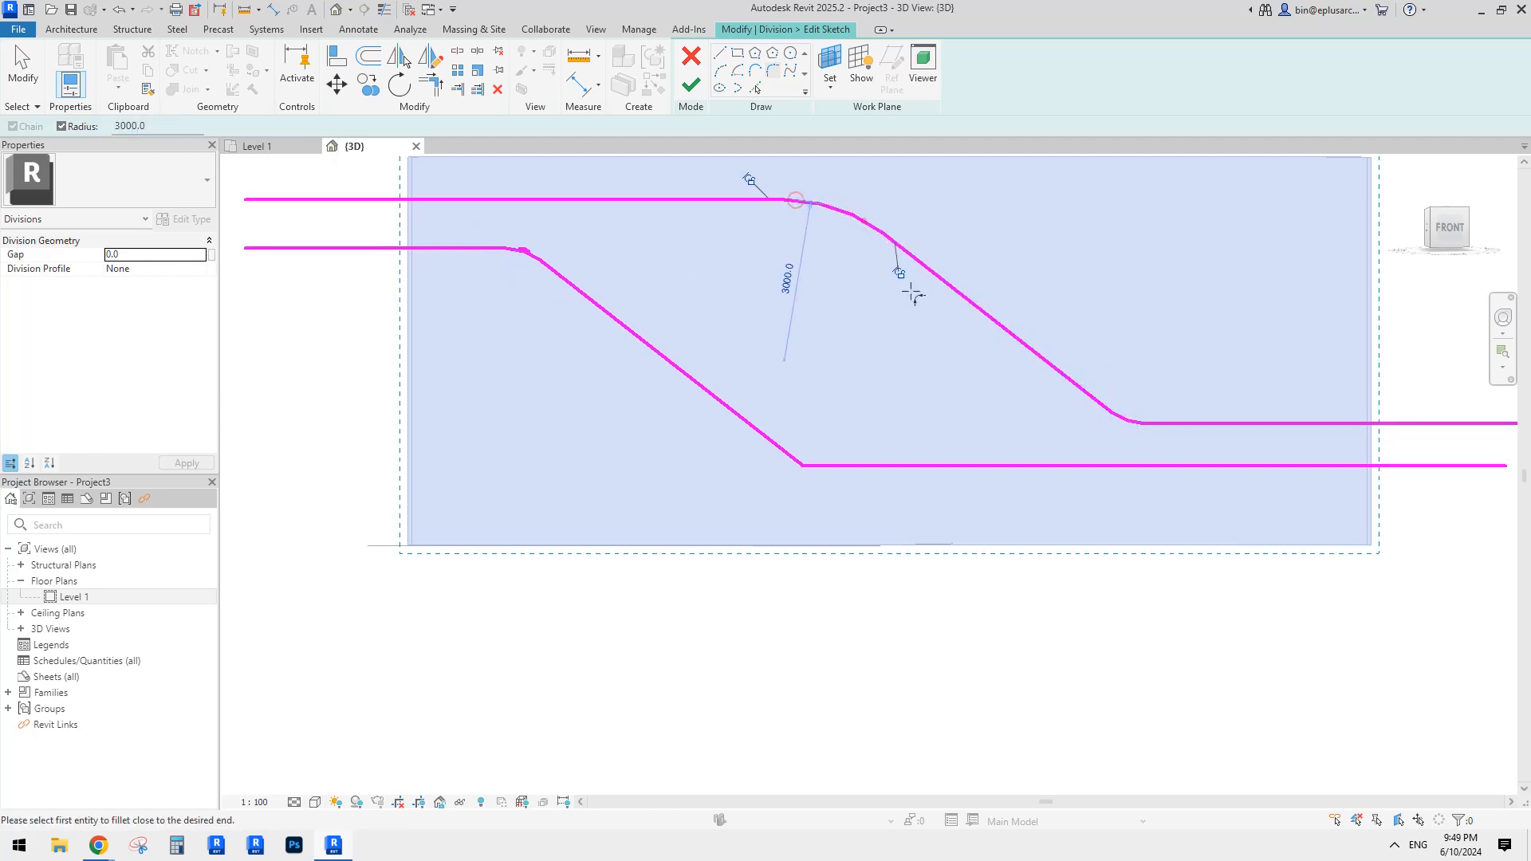
click(785, 450)
click(837, 466)
key(Escape)
key(Escape)
Step: Delete the small stray arc overlapping the sketch lines
scroll(556, 248, up, 3)
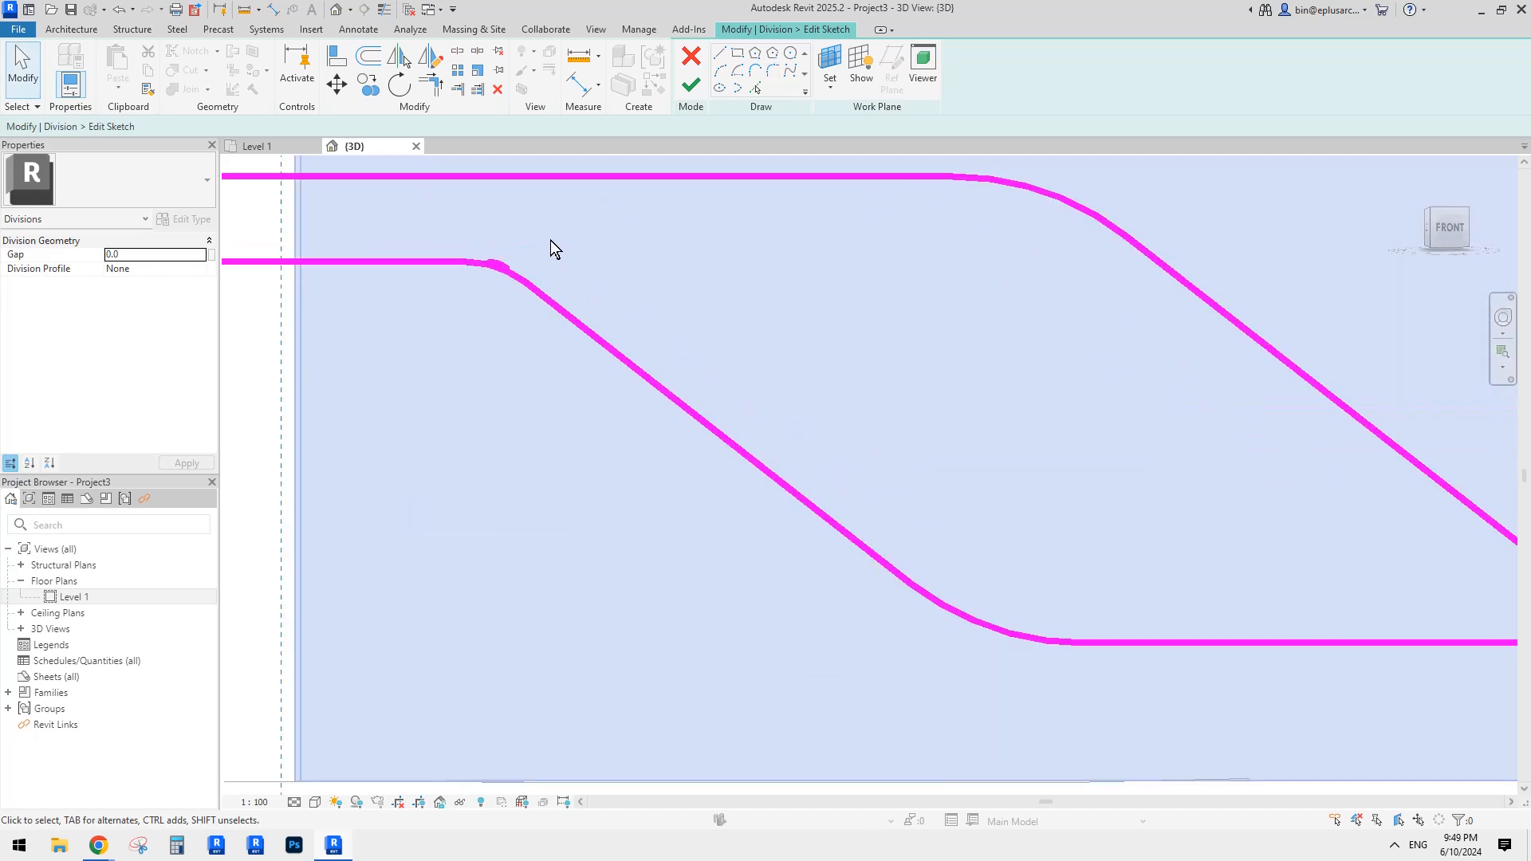
scroll(508, 275, up, 2)
click(498, 257)
key(Delete)
scroll(556, 266, down, 8)
middle_drag(650, 282, 639, 285)
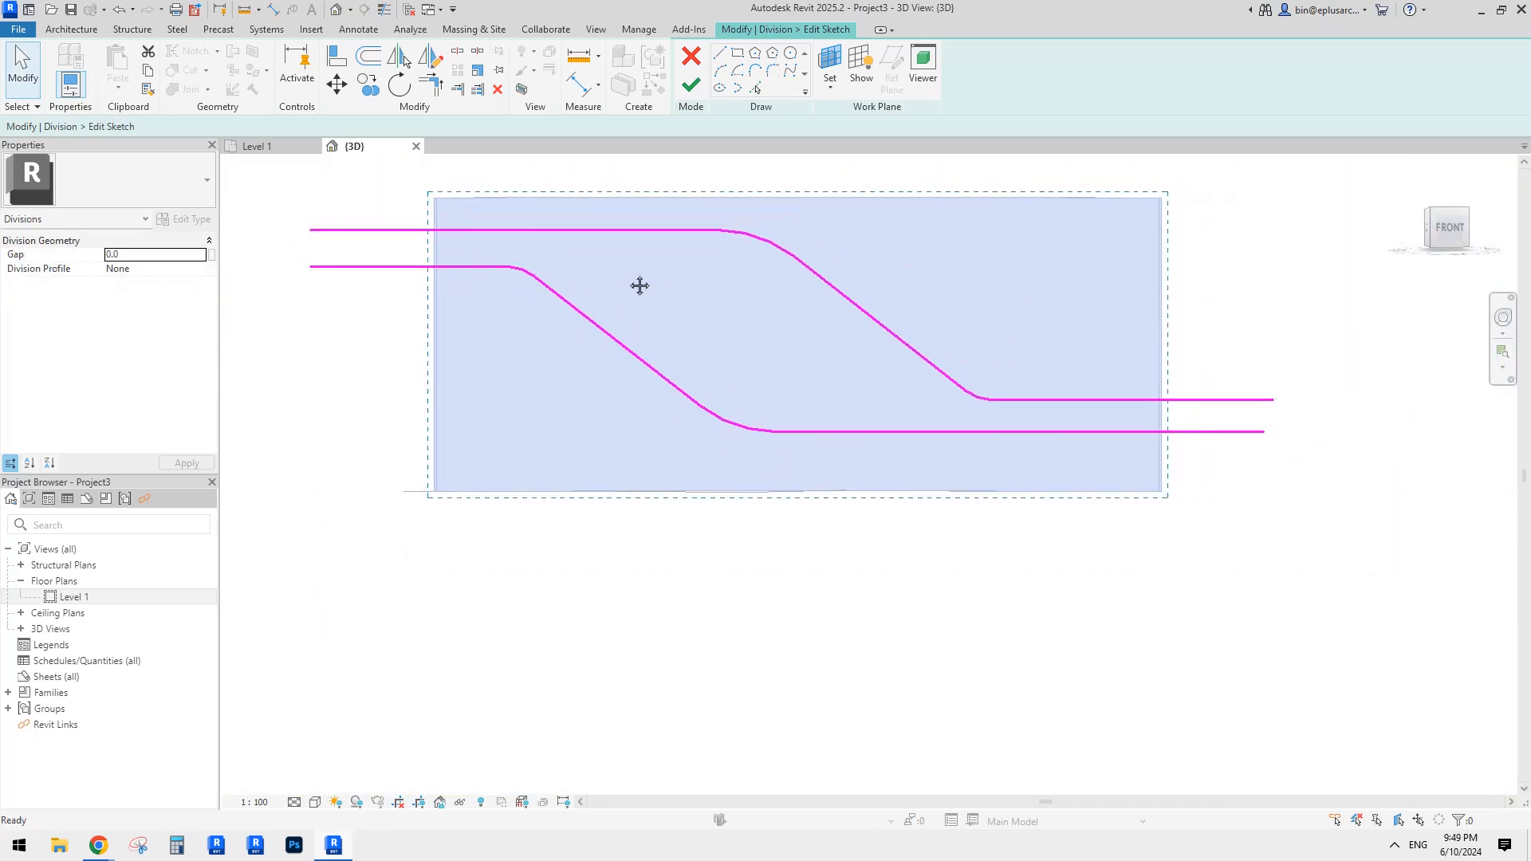
Step: Finish the division sketch and complete the division of the wall into parts
click(691, 86)
scroll(940, 252, down, 1)
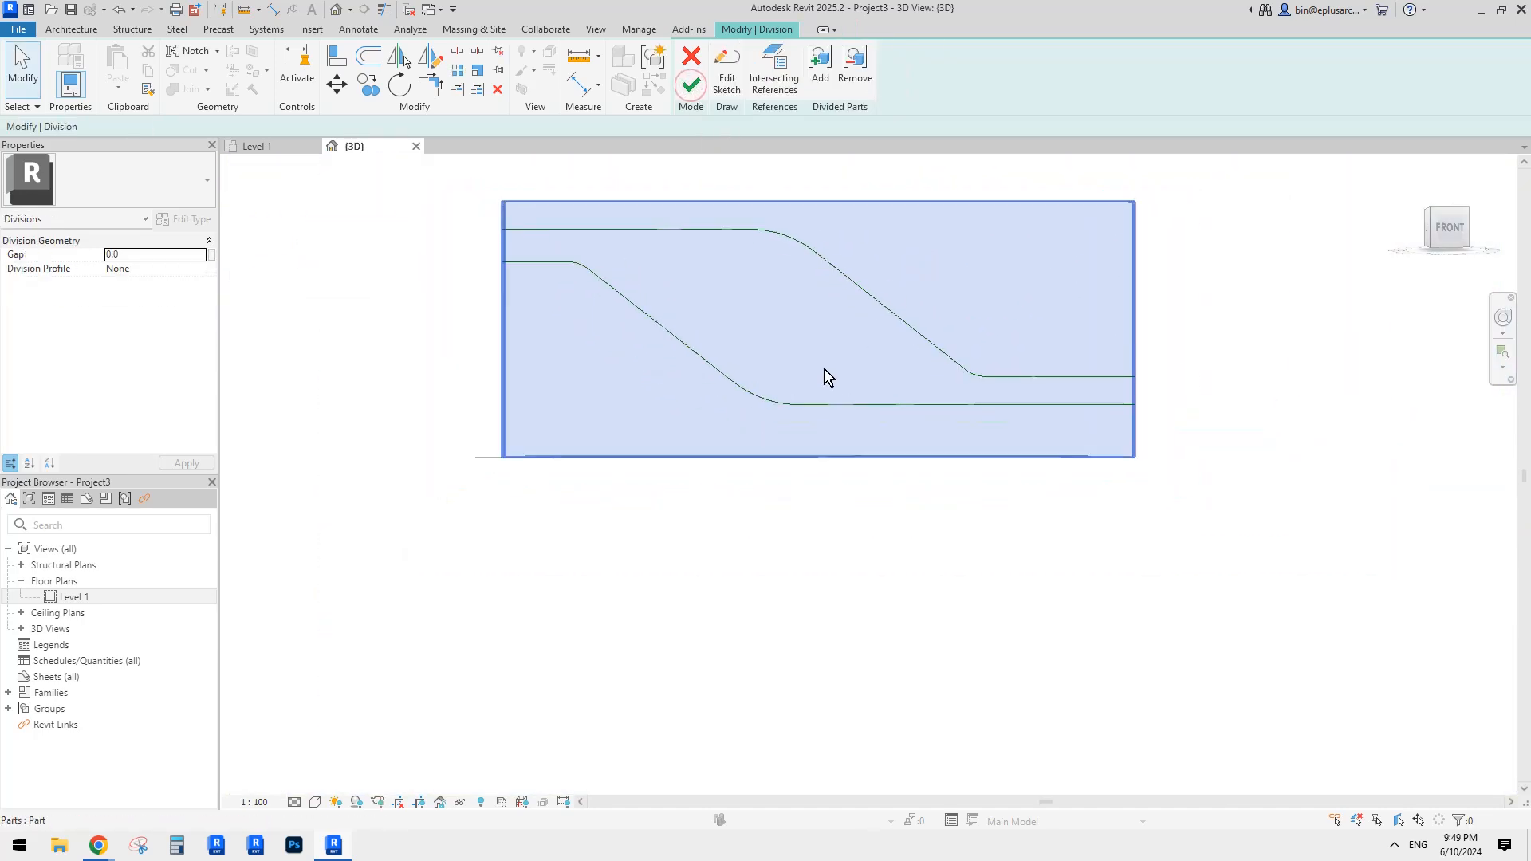
click(691, 85)
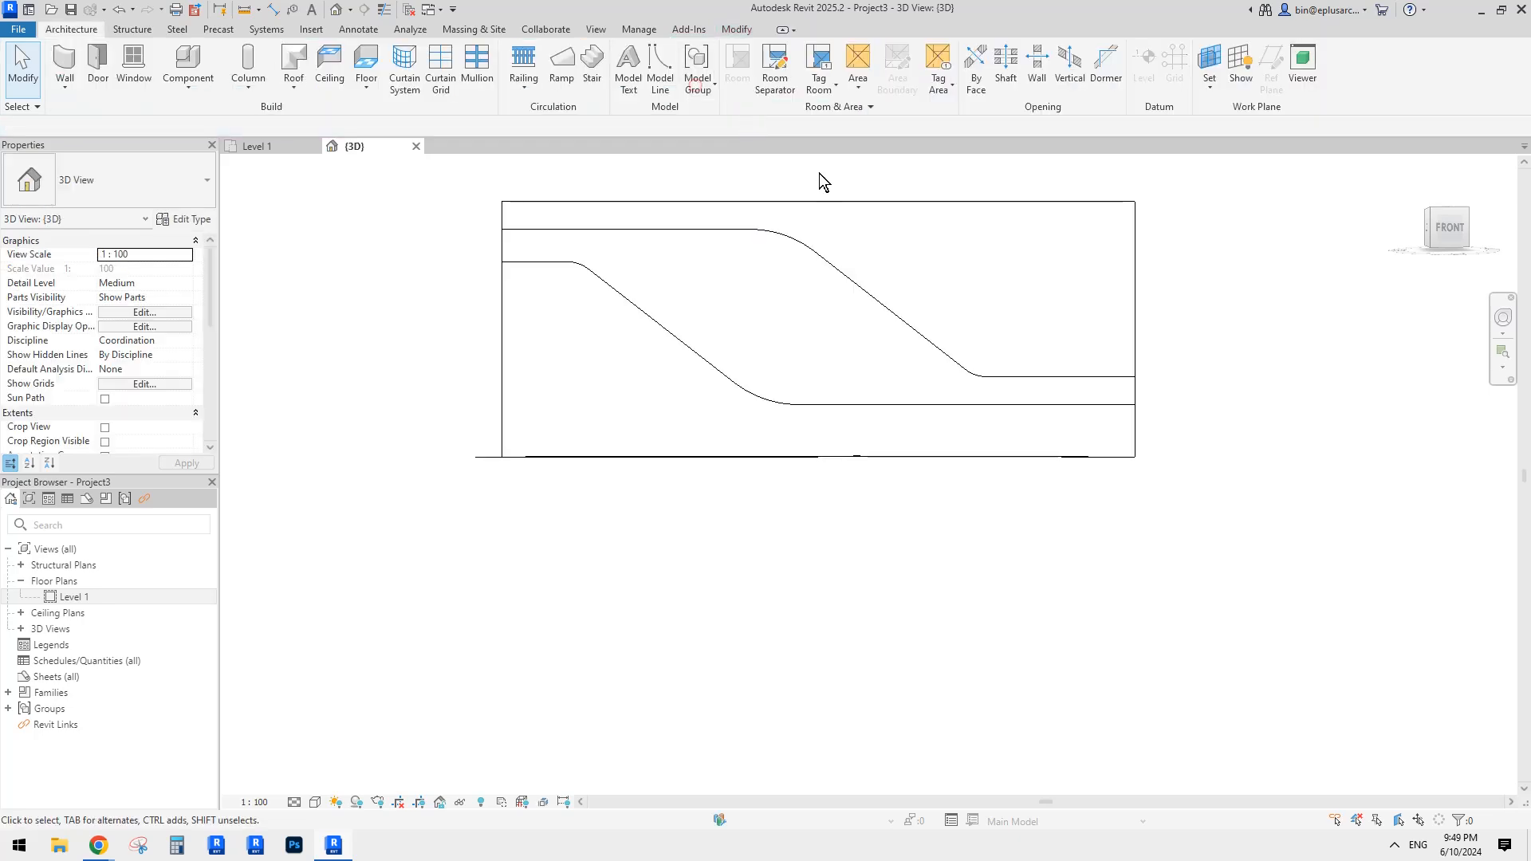
Step: Orbit the divided wall and select its top, middle and lower parts to check them
shift+middle_drag(813, 273, 1018, 386)
click(886, 328)
shift+middle_drag(886, 329, 945, 338)
click(754, 453)
click(988, 293)
click(819, 356)
click(699, 404)
key(Escape)
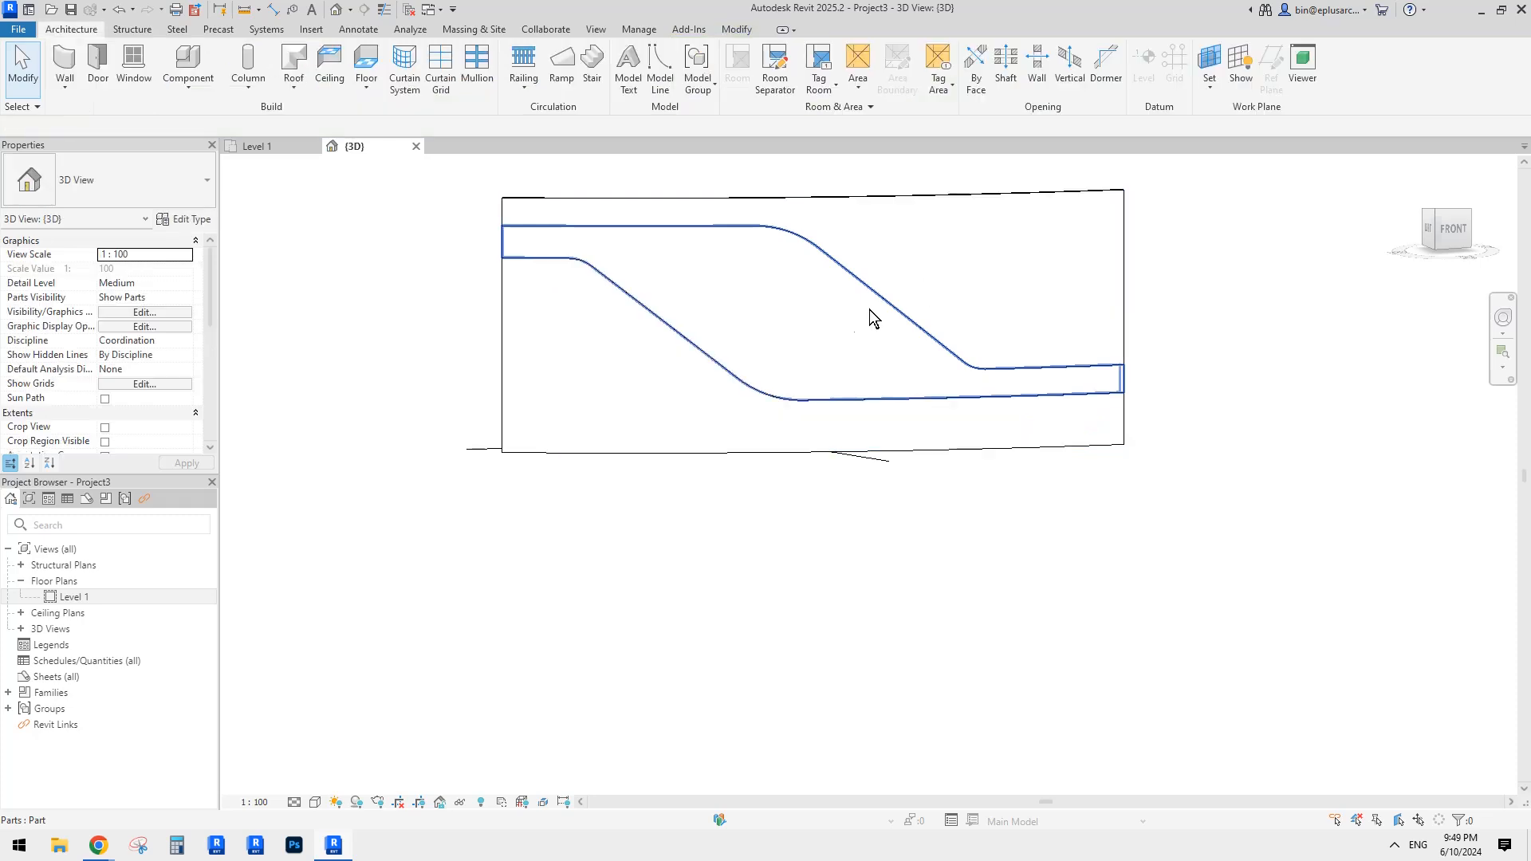
shift+middle_drag(869, 310, 919, 350)
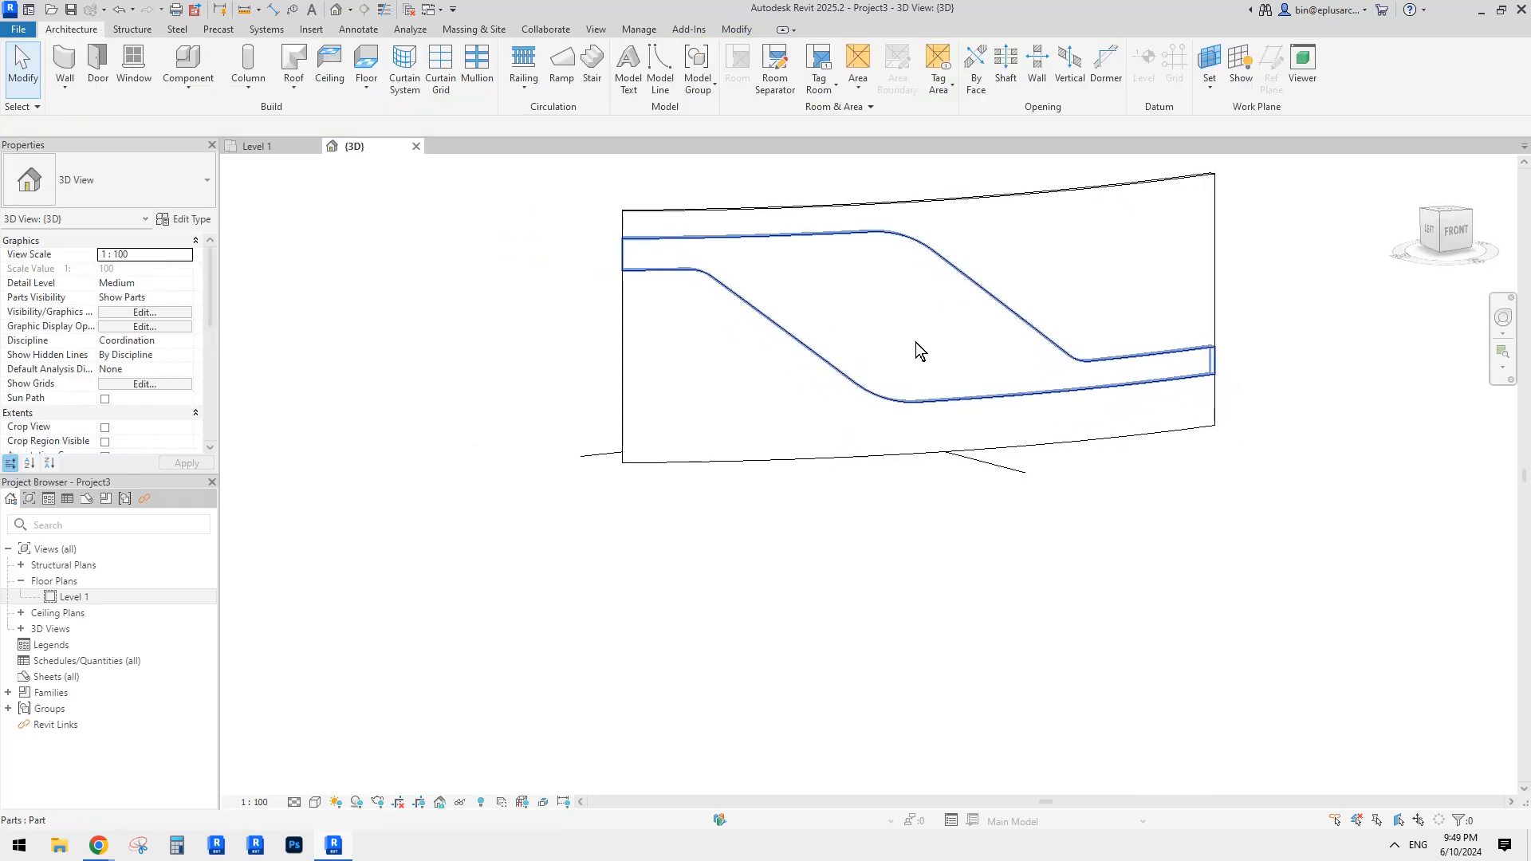
Step: Reopen the division sketch and copy the lower sketch line just below itself
double_click(903, 339)
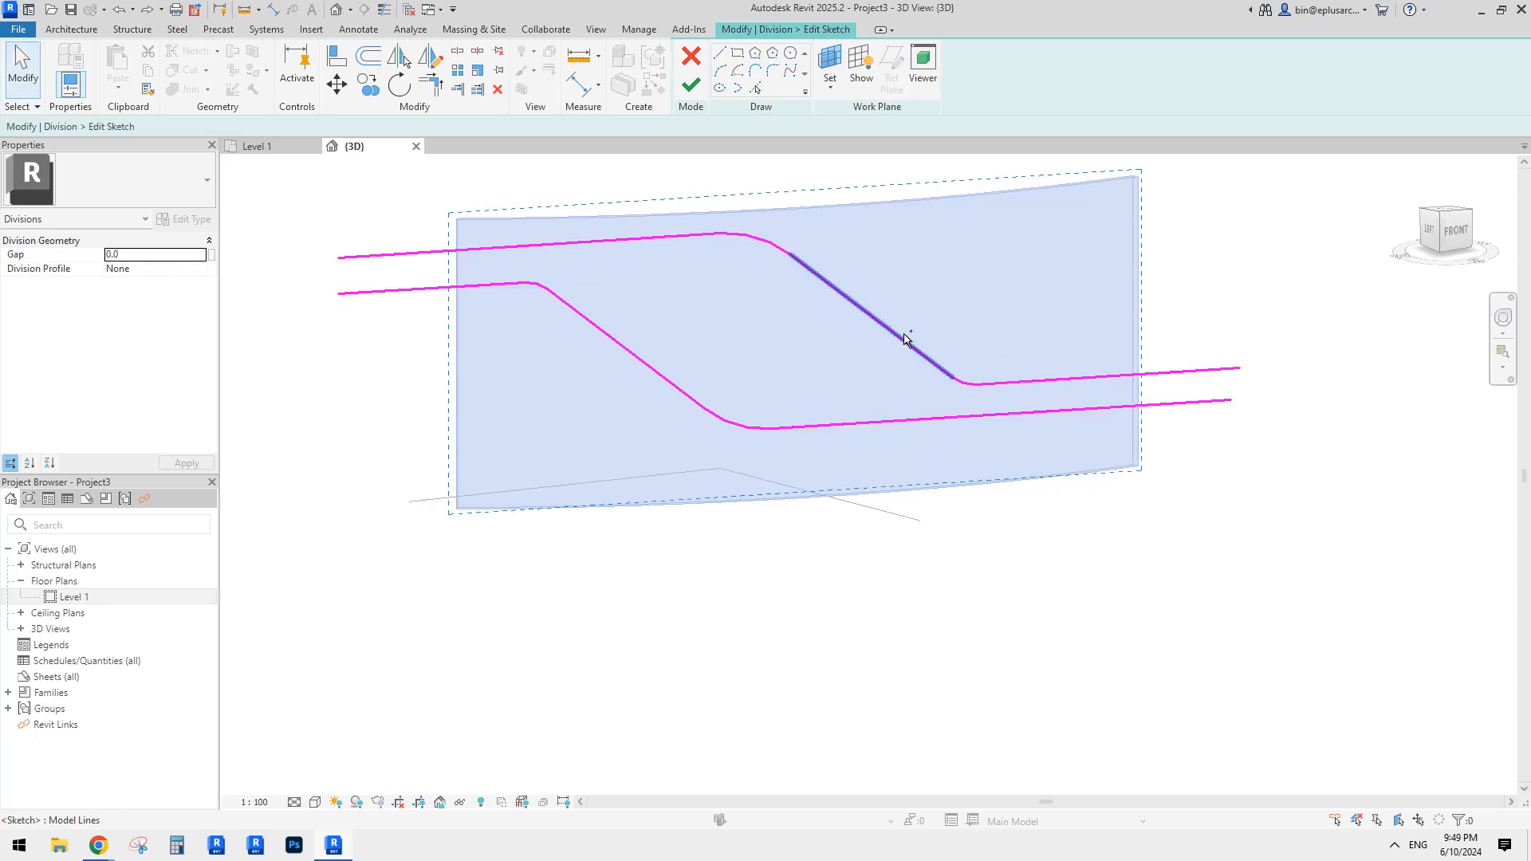
mouse_move(806, 331)
shift+middle_down()
mouse_move(693, 331)
mouse_move(569, 300)
shift+middle_up()
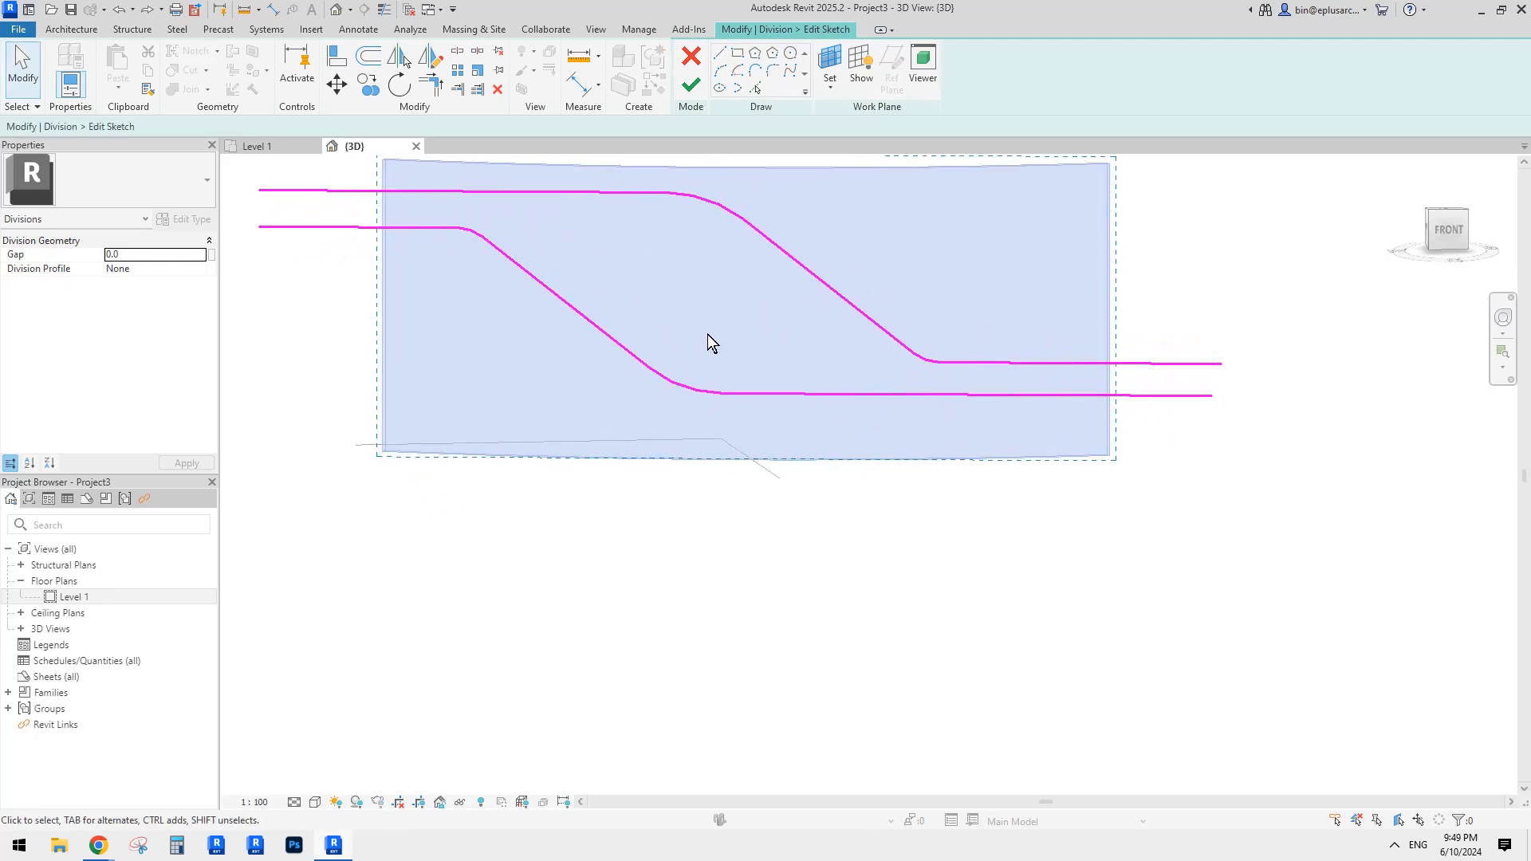
middle_drag(708, 336, 925, 323)
click(1152, 377)
key(m)
key(v)
click(1166, 377)
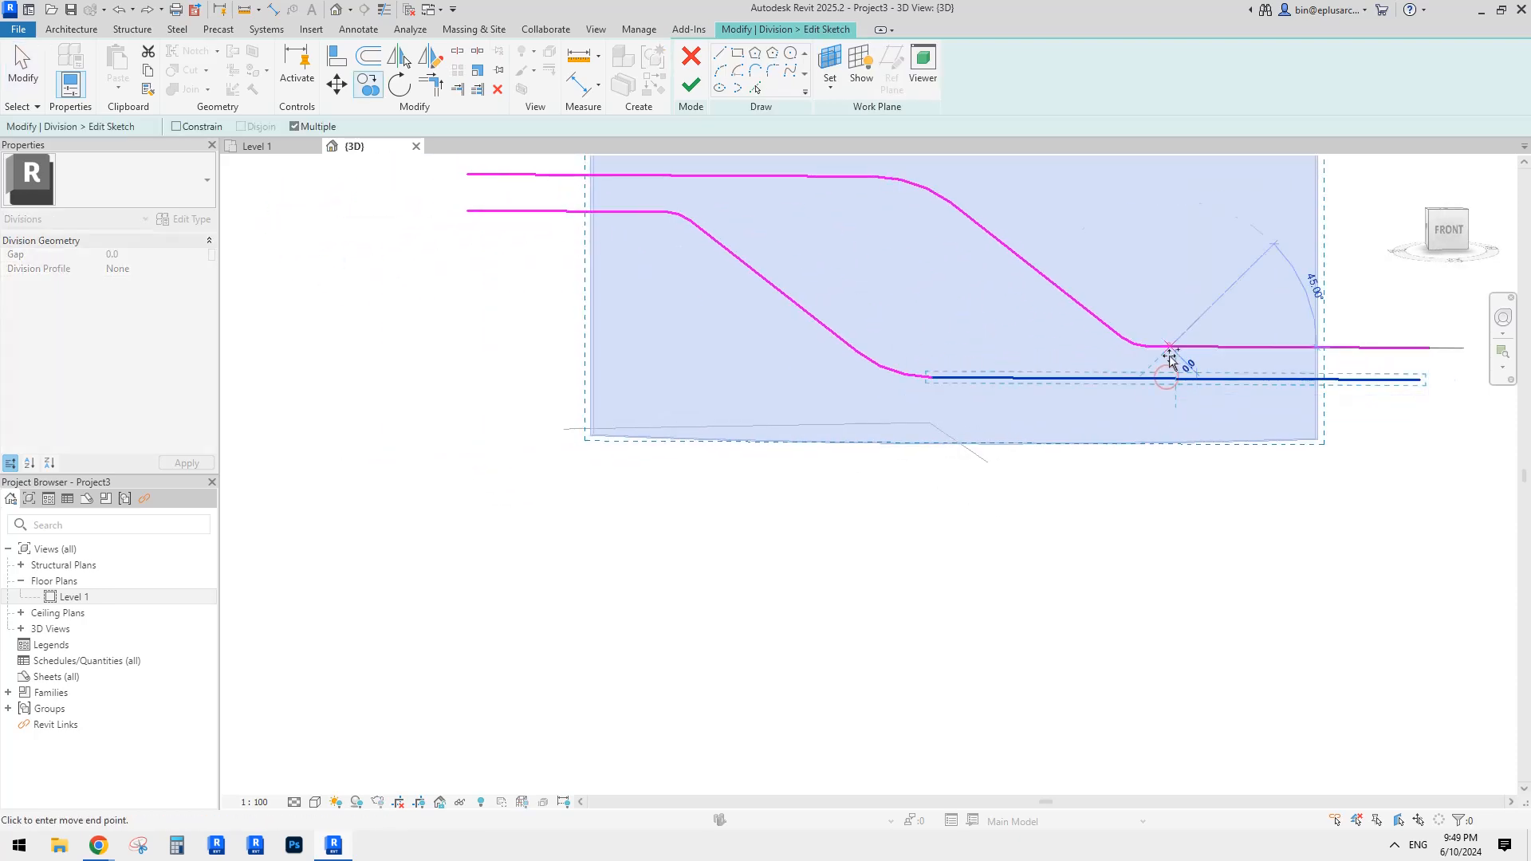
click(1172, 379)
key(Escape)
Step: Copy the diagonal line to the left with CO, then shift the diagonals and new horizontal line into place
click(778, 290)
key(c)
key(o)
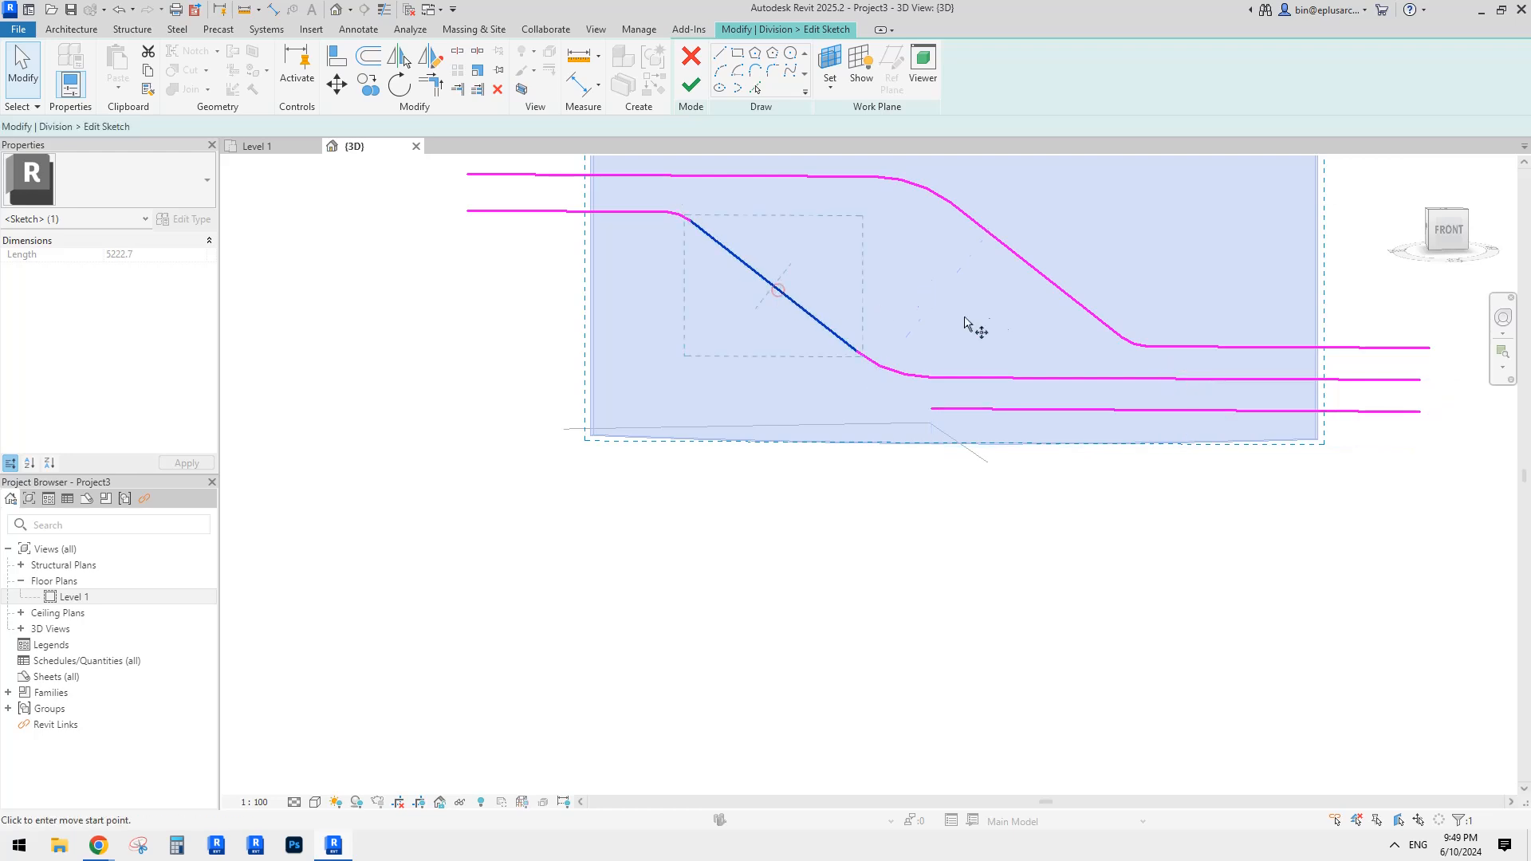
click(1023, 317)
click(899, 315)
key(Escape)
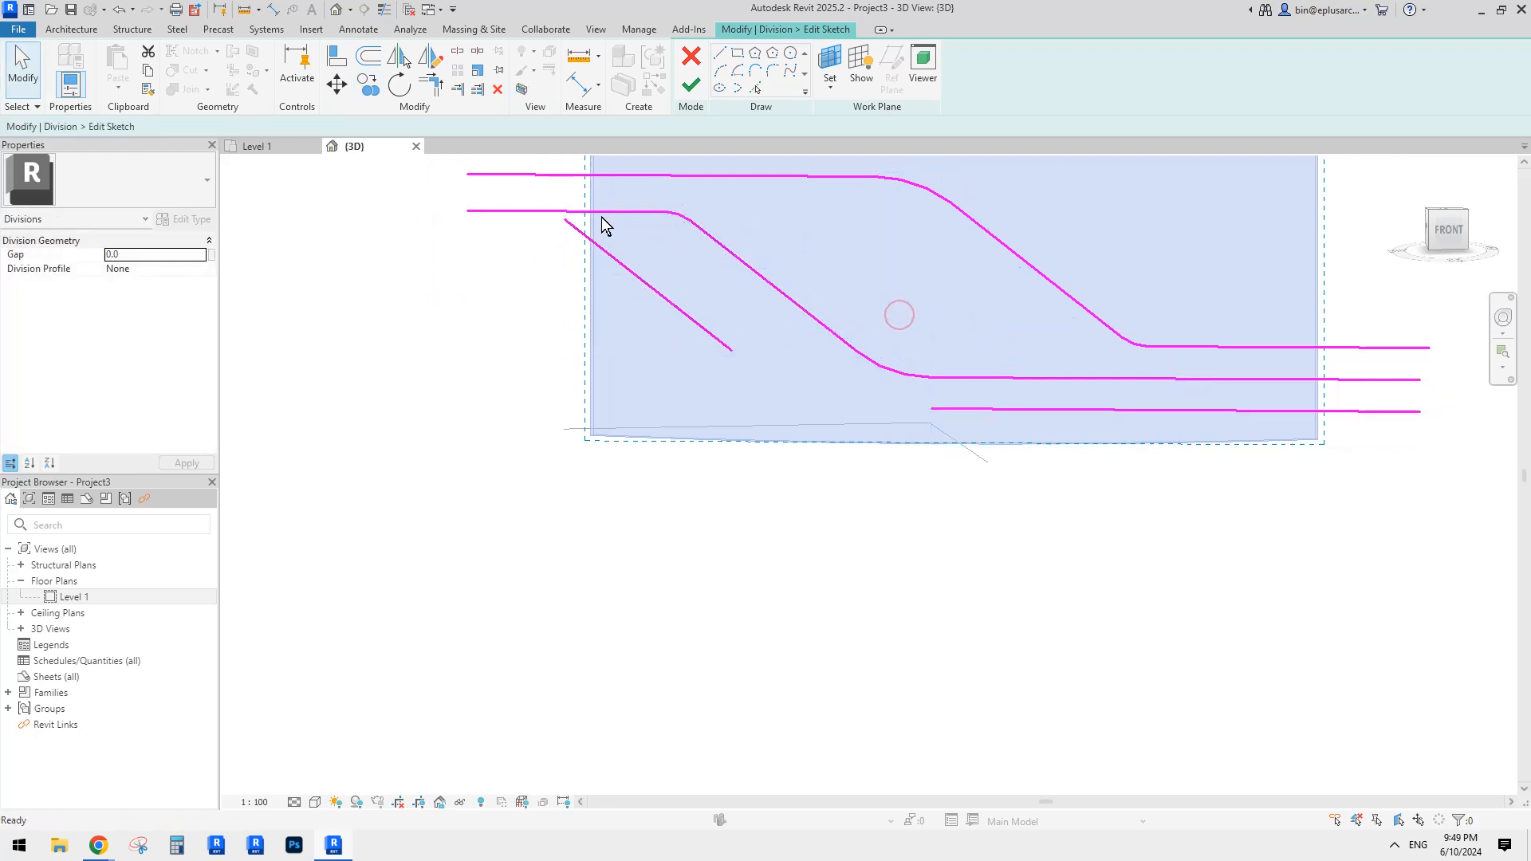
mouse_move(769, 284)
mouse_down()
mouse_move(873, 284)
mouse_move(848, 285)
mouse_up()
drag(663, 294, 727, 298)
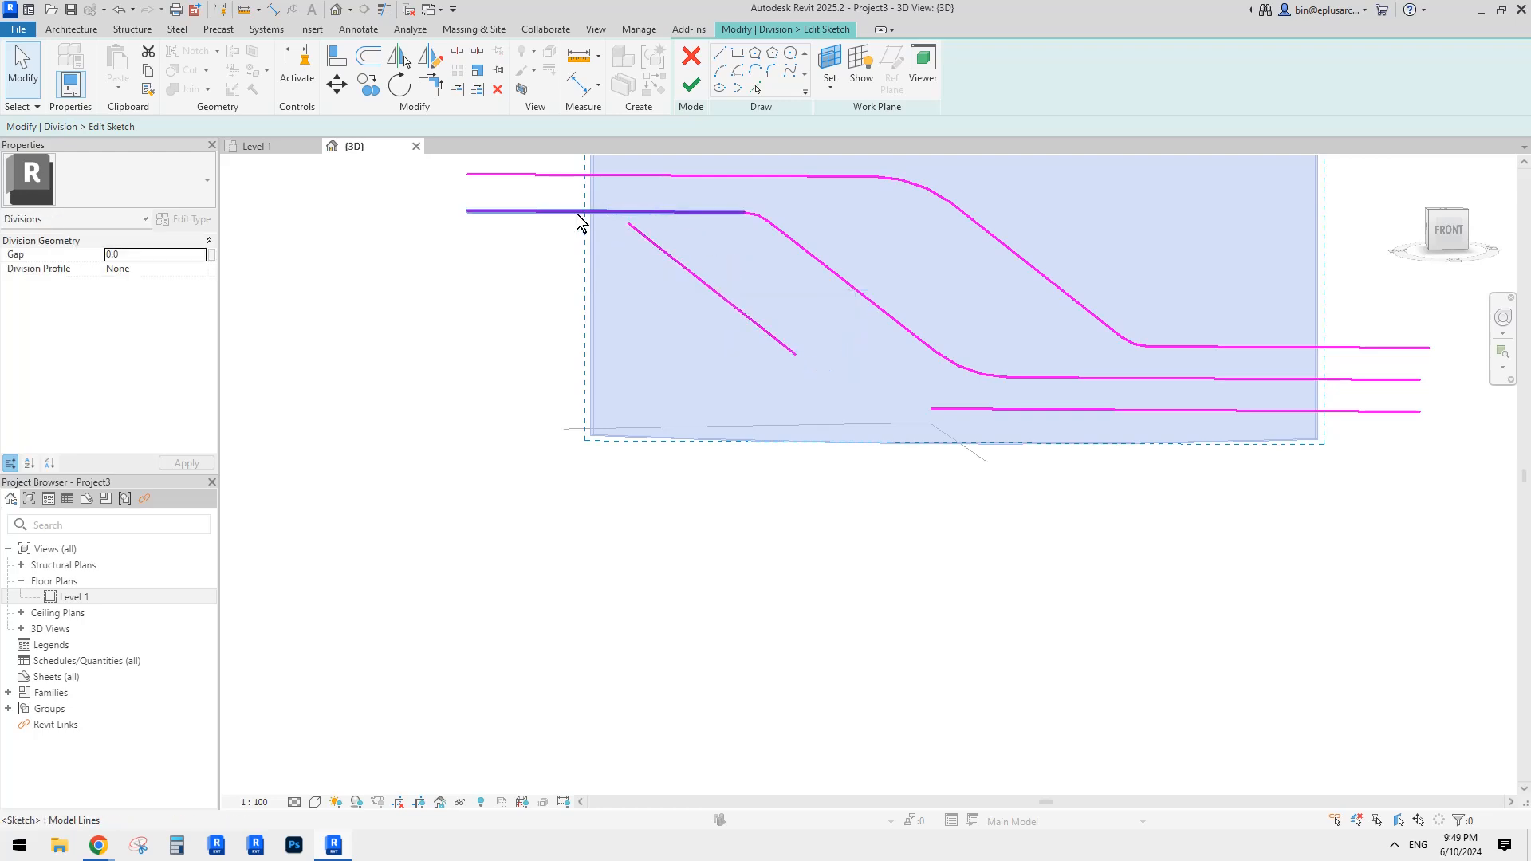
drag(598, 226, 619, 208)
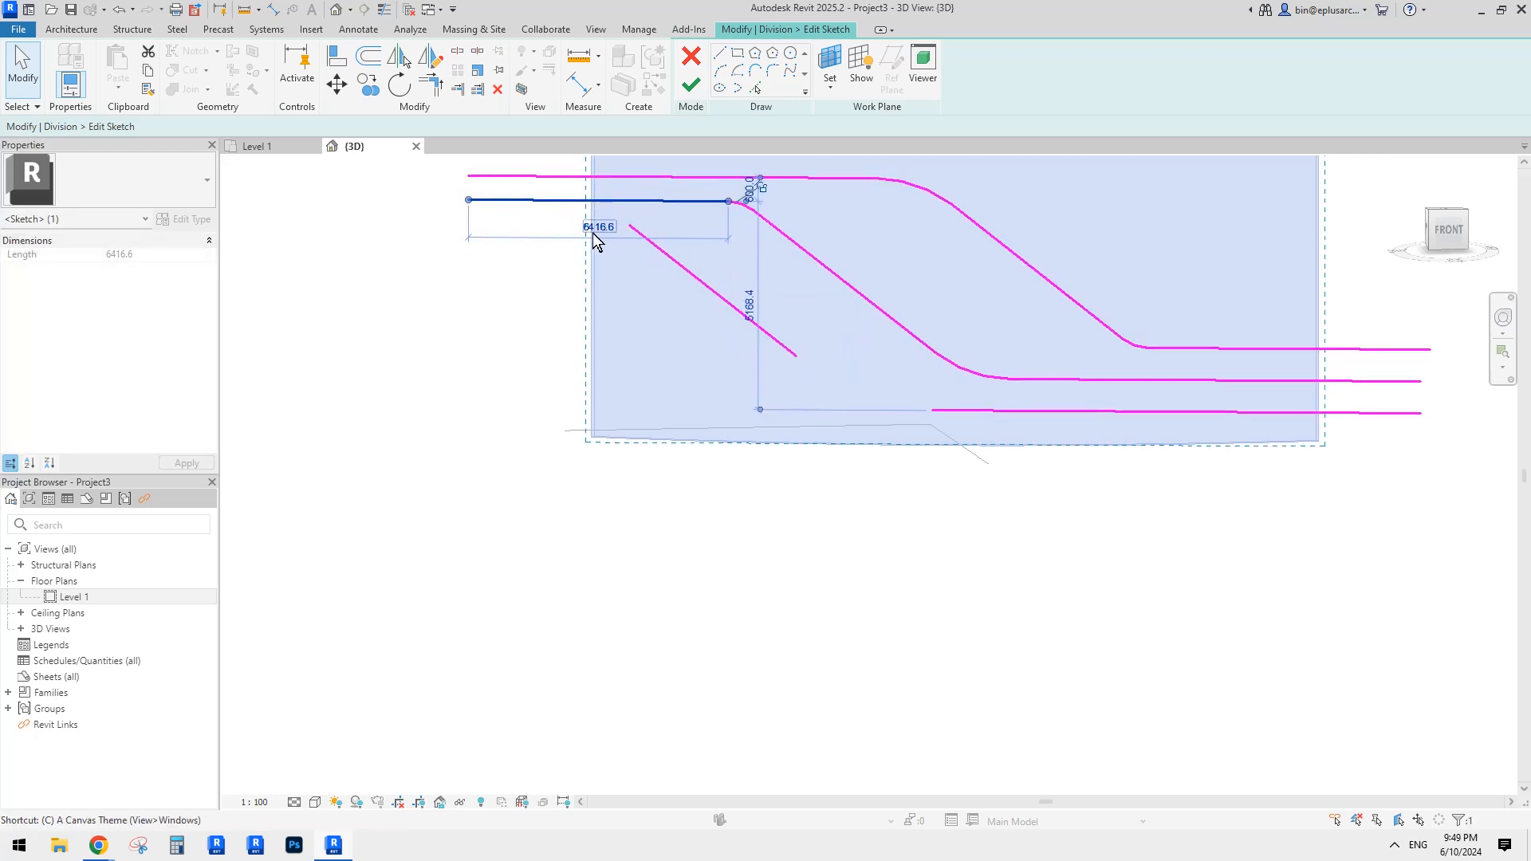
Step: Copy the horizontal line 600 below itself
key(o)
click(540, 200)
click(629, 225)
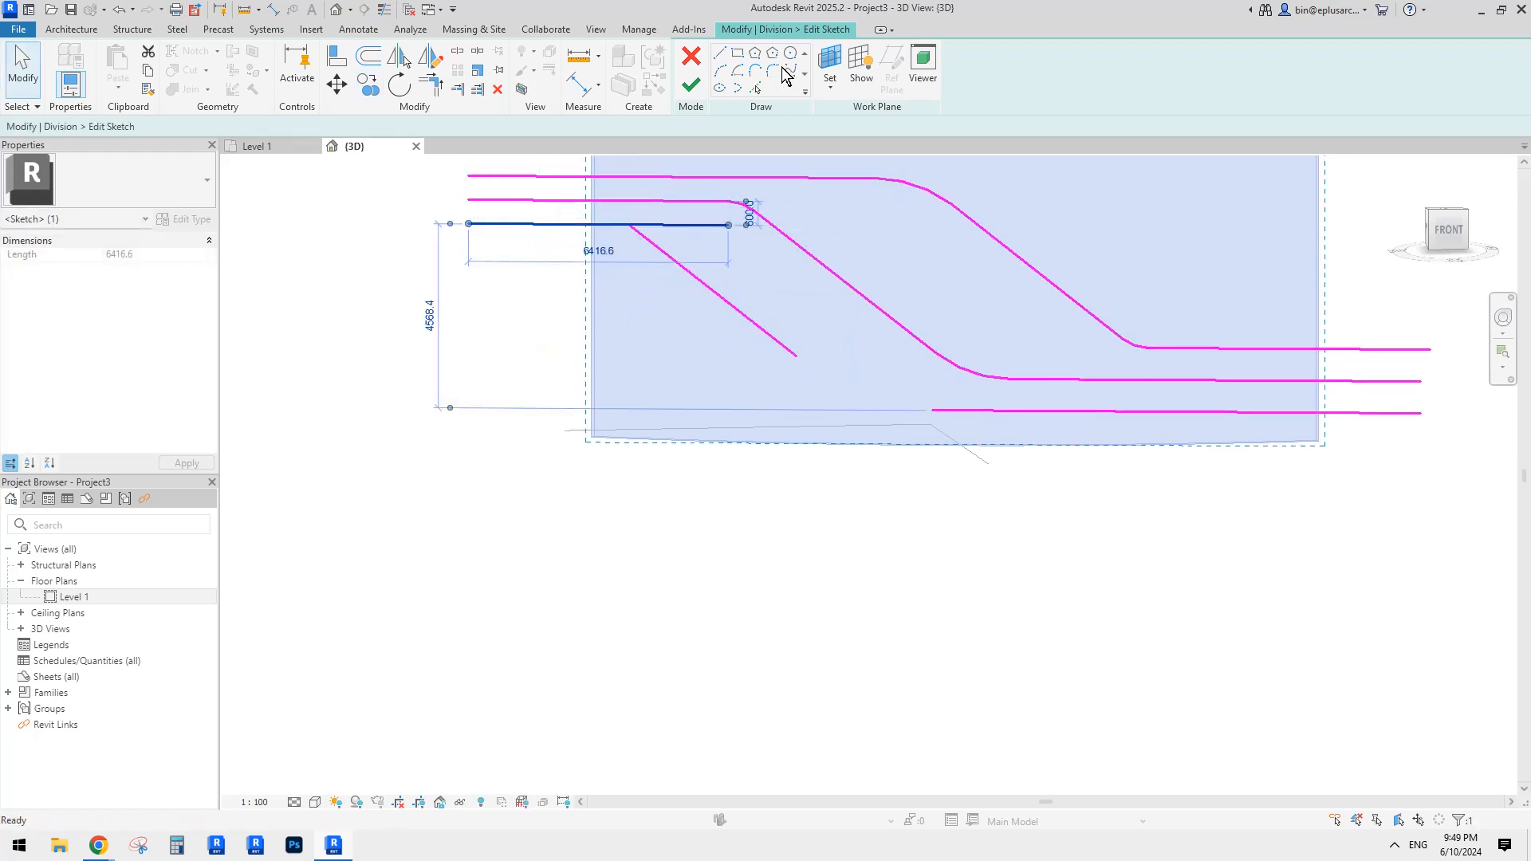
click(775, 71)
Step: Fillet the new line's upper corner with a 2200 radius arc
middle_drag(640, 264, 640, 269)
click(616, 230)
scroll(627, 244, up, 1)
click(639, 241)
scroll(625, 238, up, 1)
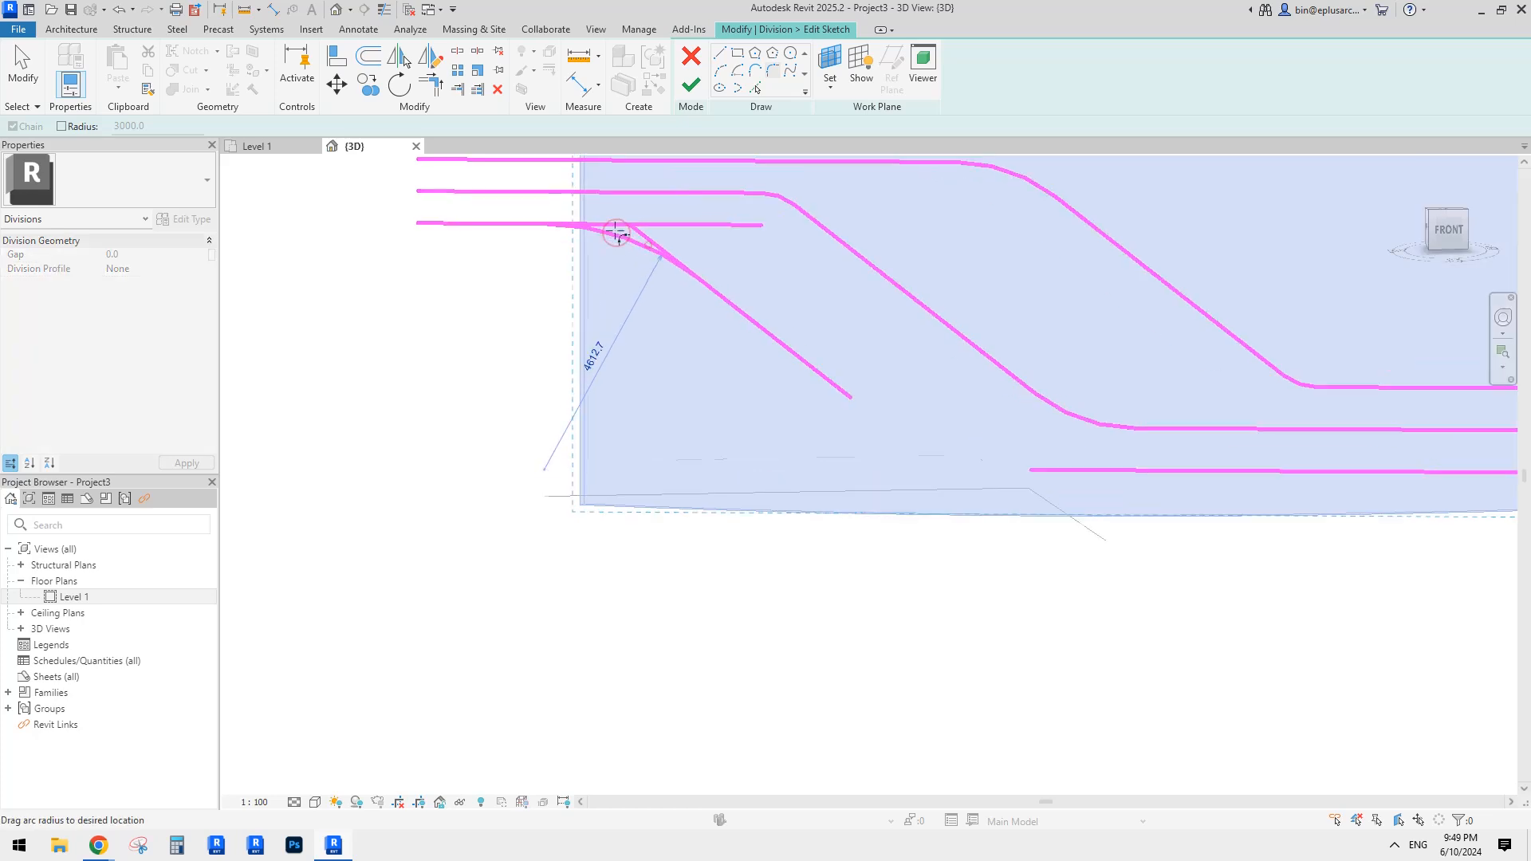
scroll(616, 231, up, 7)
click(639, 236)
scroll(638, 236, down, 4)
scroll(989, 488, down, 1)
Step: Fillet the new bottom corner between the sloped line and bottom horizontal line
middle_drag(988, 487, 856, 387)
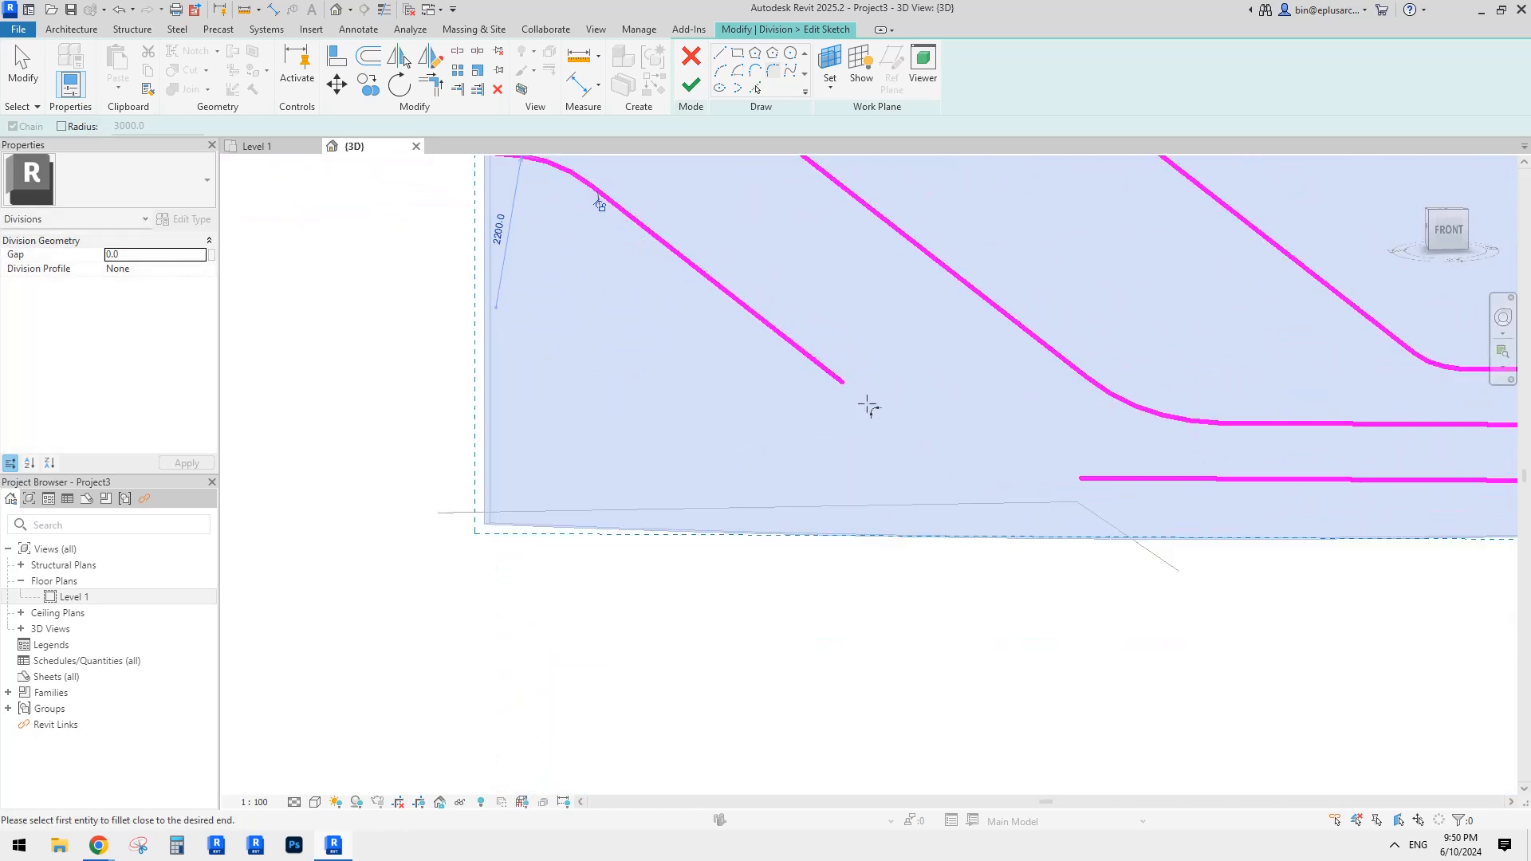
click(833, 376)
click(1101, 478)
scroll(949, 451, up, 2)
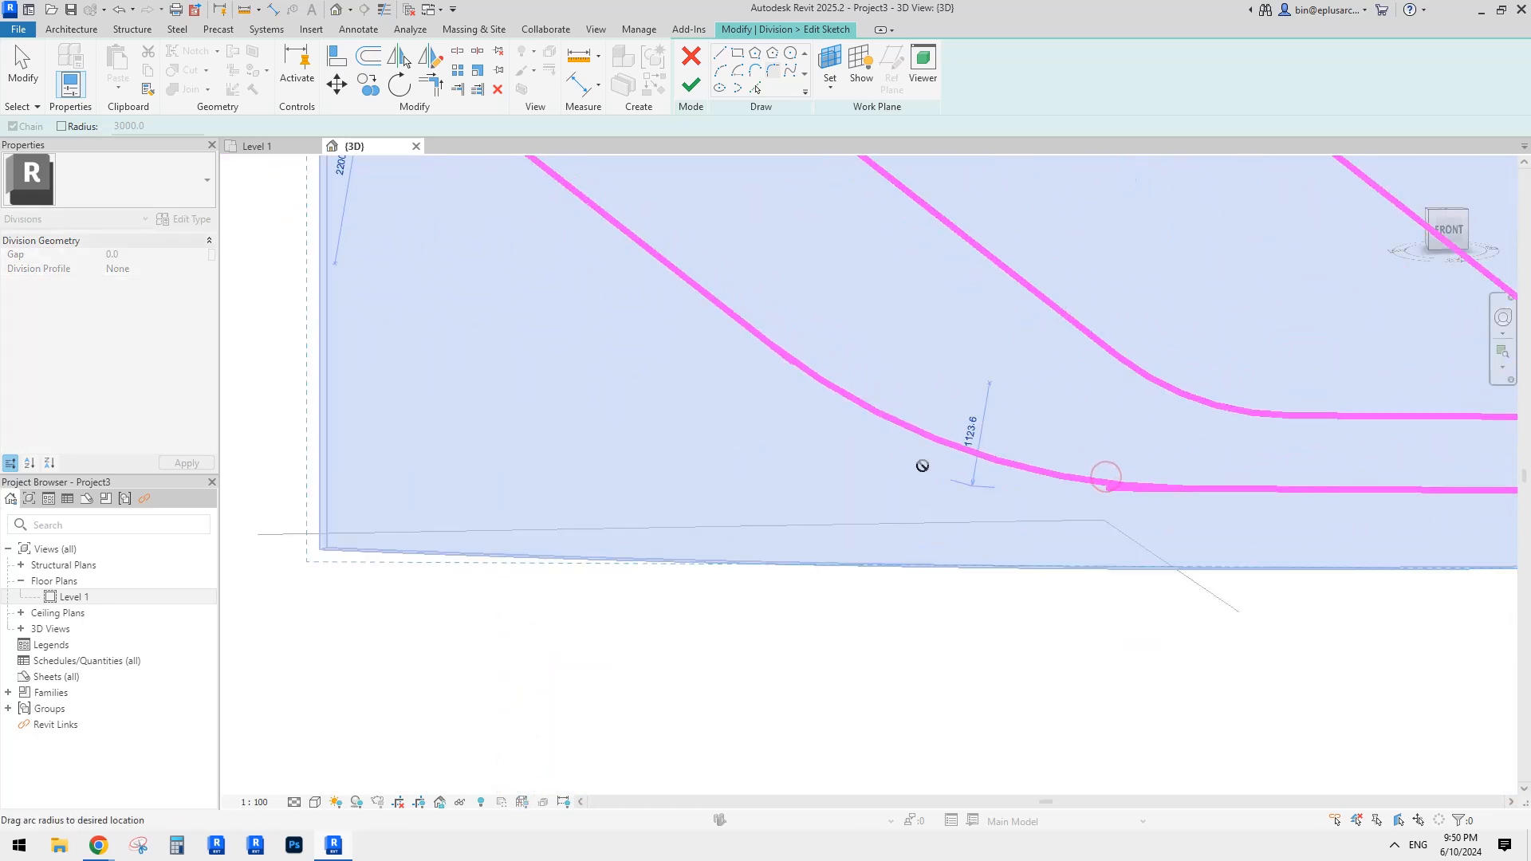
click(954, 462)
middle_drag(1194, 518, 1093, 523)
key(Escape)
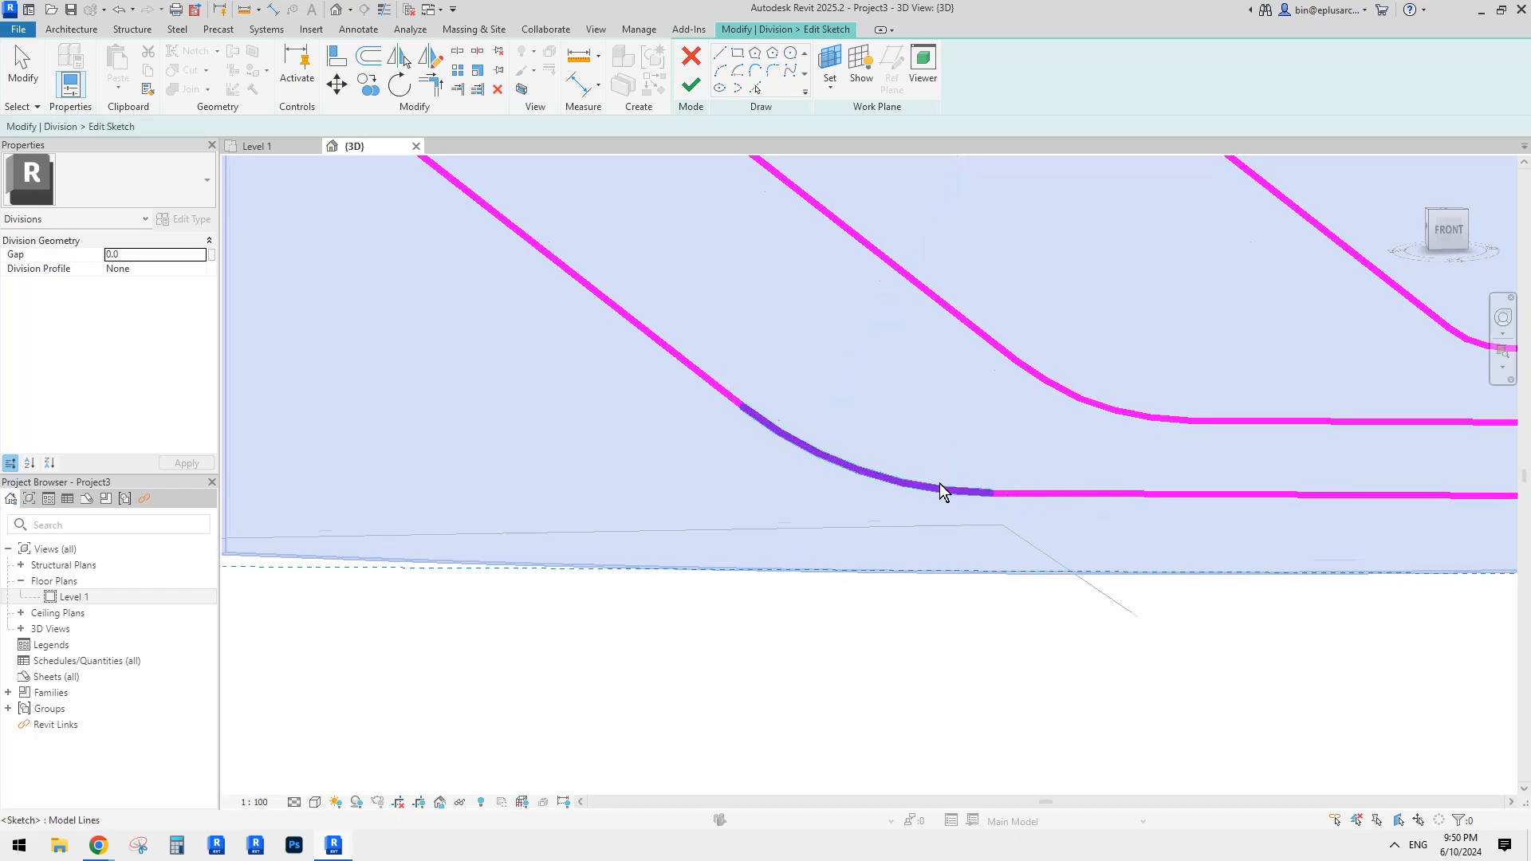
Step: Inspect the new bottom fillet and drag the middle line's upper fillet to a larger radius
scroll(939, 483, down, 2)
click(920, 486)
scroll(923, 485, down, 1)
middle_drag(964, 476, 909, 461)
scroll(874, 449, down, 3)
key(Escape)
scroll(676, 270, up, 4)
click(678, 285)
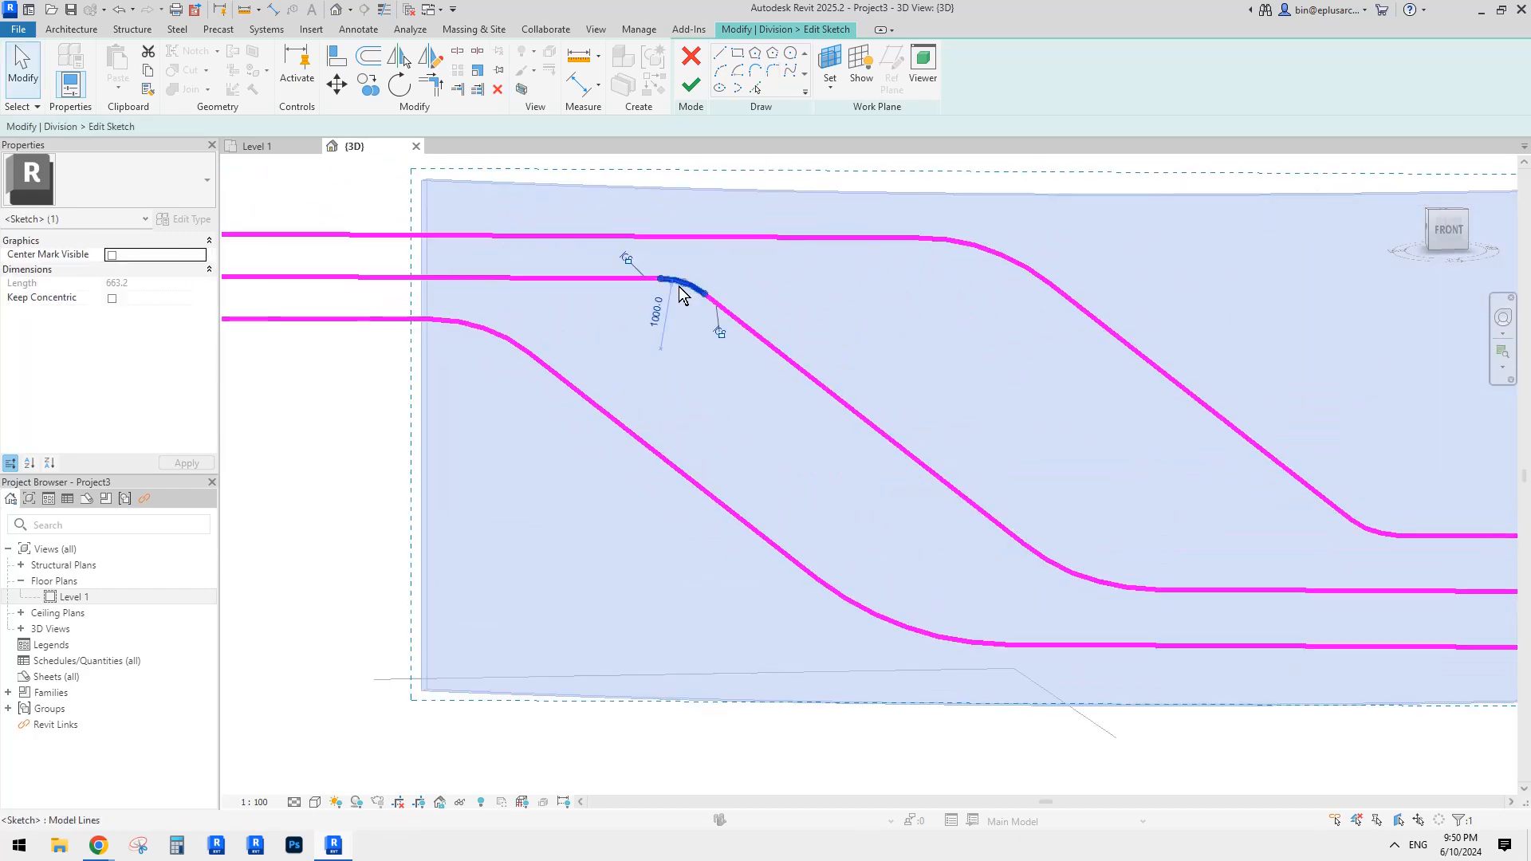
scroll(678, 287, up, 1)
drag(678, 283, 679, 295)
scroll(680, 295, down, 1)
middle_drag(1091, 316, 913, 287)
key(Escape)
scroll(1184, 447, down, 1)
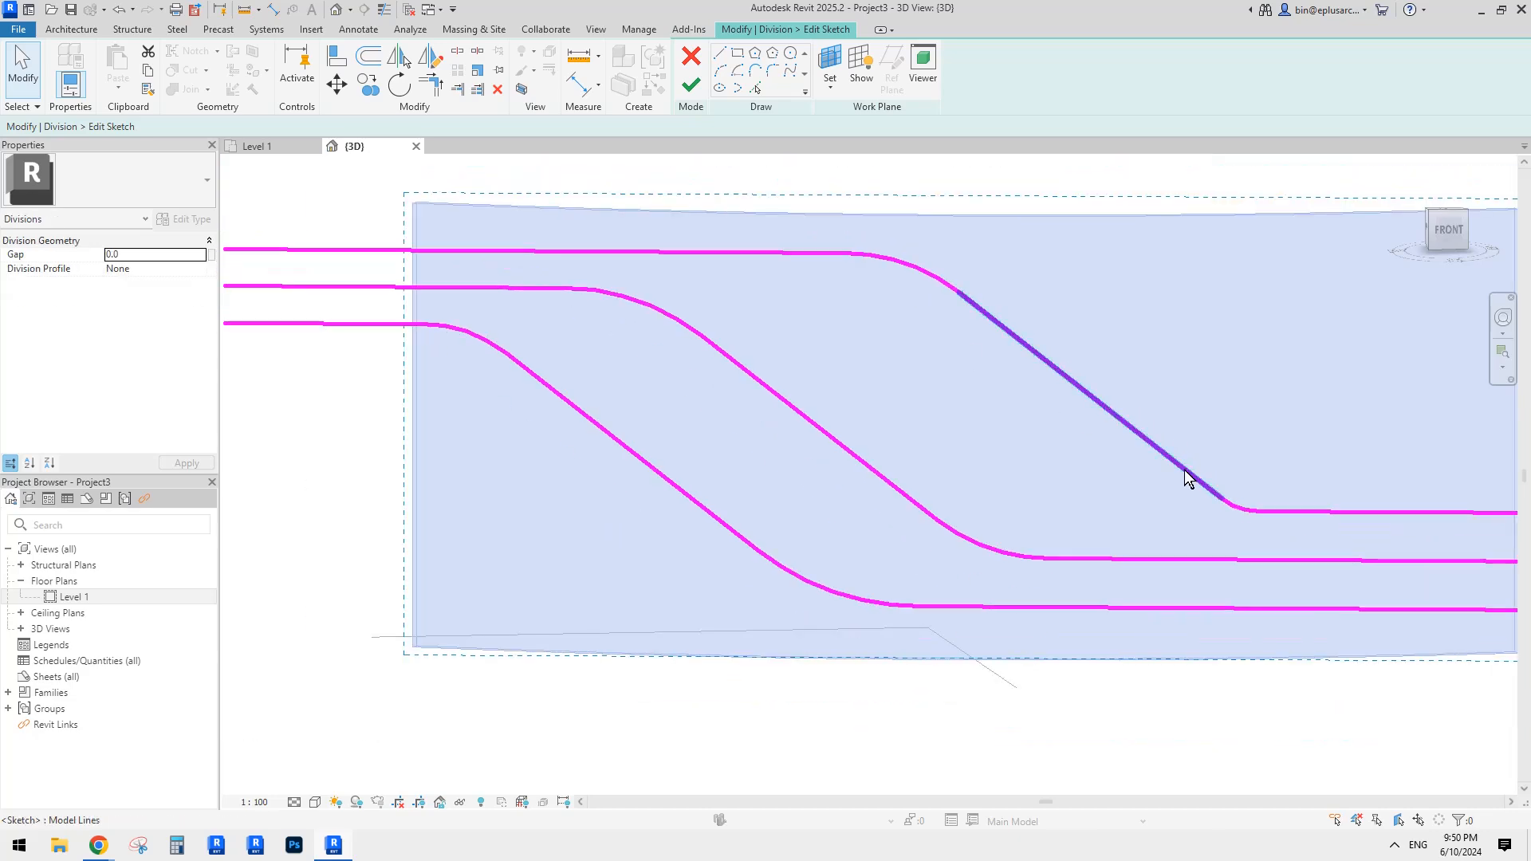
Step: Enlarge the lower-right fillet arc to a 3383.5 radius
click(1239, 510)
scroll(1241, 511, up, 2)
drag(1241, 512, 1240, 498)
scroll(1236, 506, down, 3)
middle_drag(1235, 507, 1168, 488)
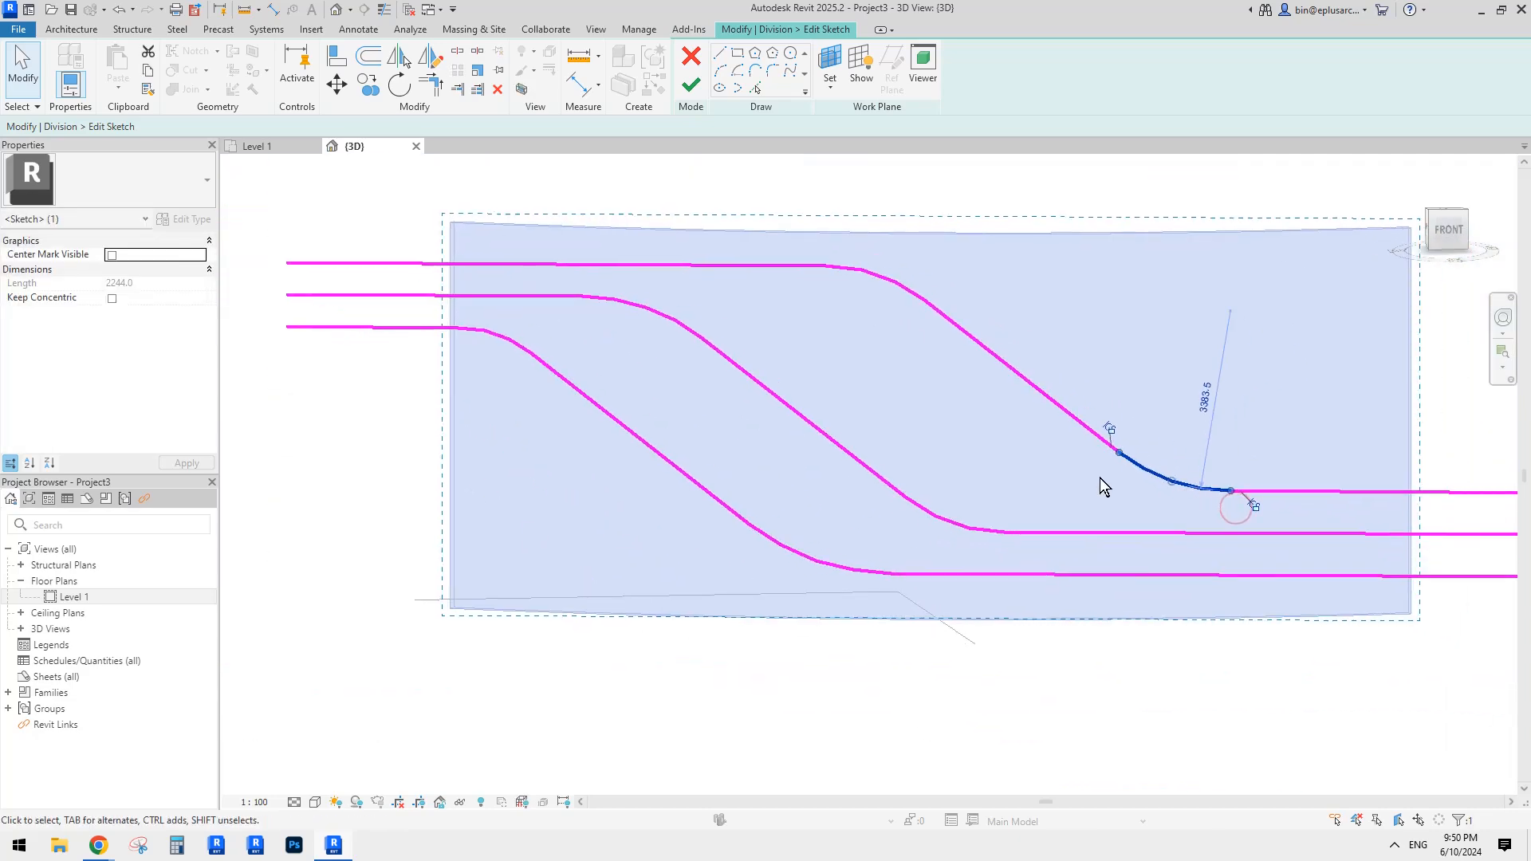
click(1097, 478)
middle_drag(1067, 505, 977, 471)
Step: Enlarge the middle line's lower fillet and the bottom fillet to about 1620 radius
click(853, 484)
scroll(854, 483, up, 2)
drag(840, 478, 881, 483)
click(614, 524)
drag(632, 530, 660, 546)
scroll(728, 482, down, 2)
click(834, 360)
click(720, 389)
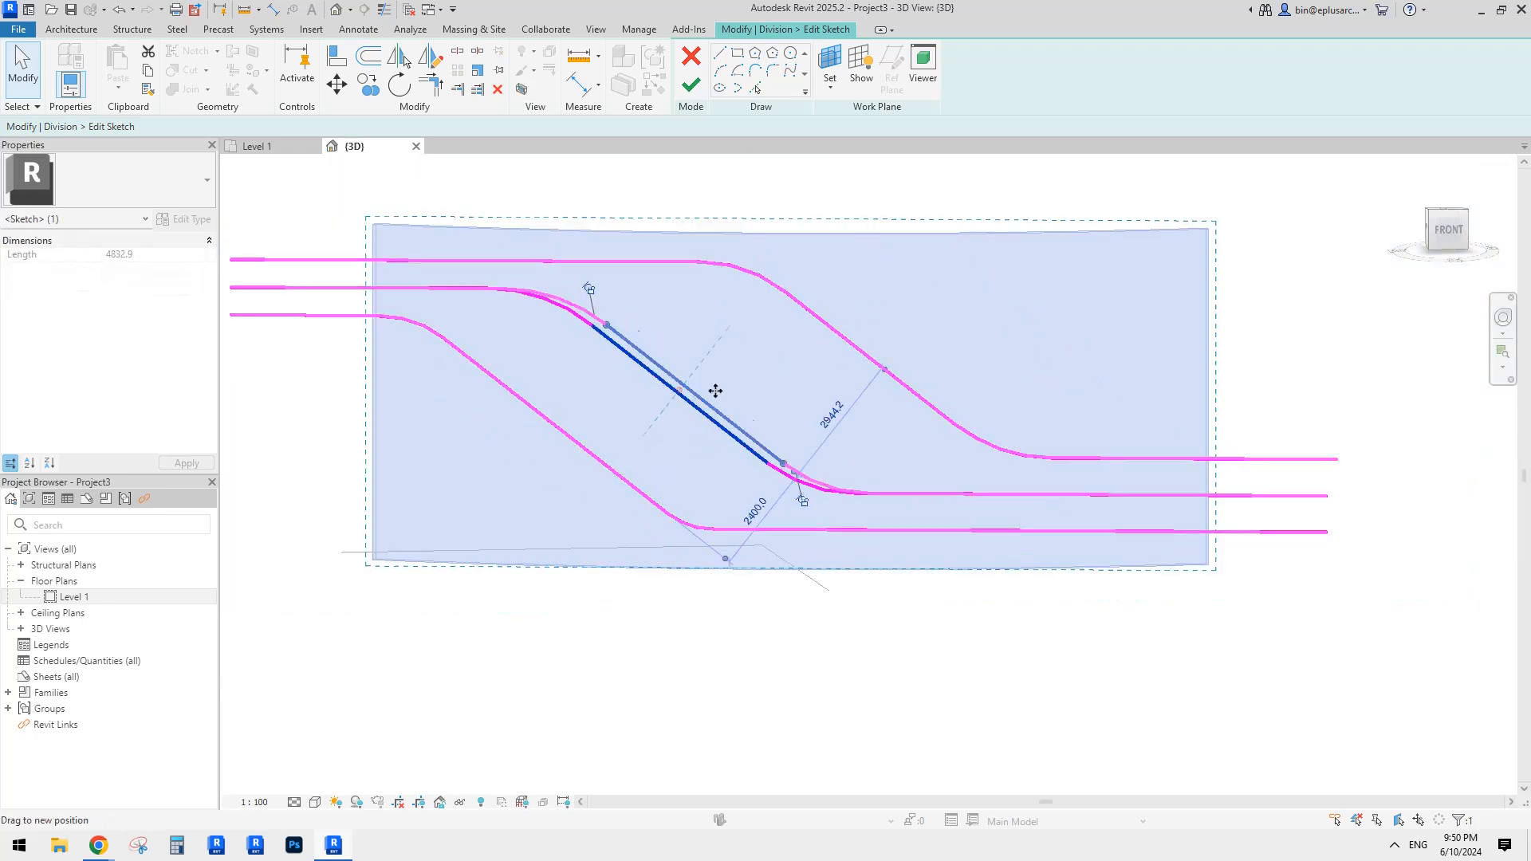
click(864, 369)
scroll(864, 370, down, 2)
click(690, 86)
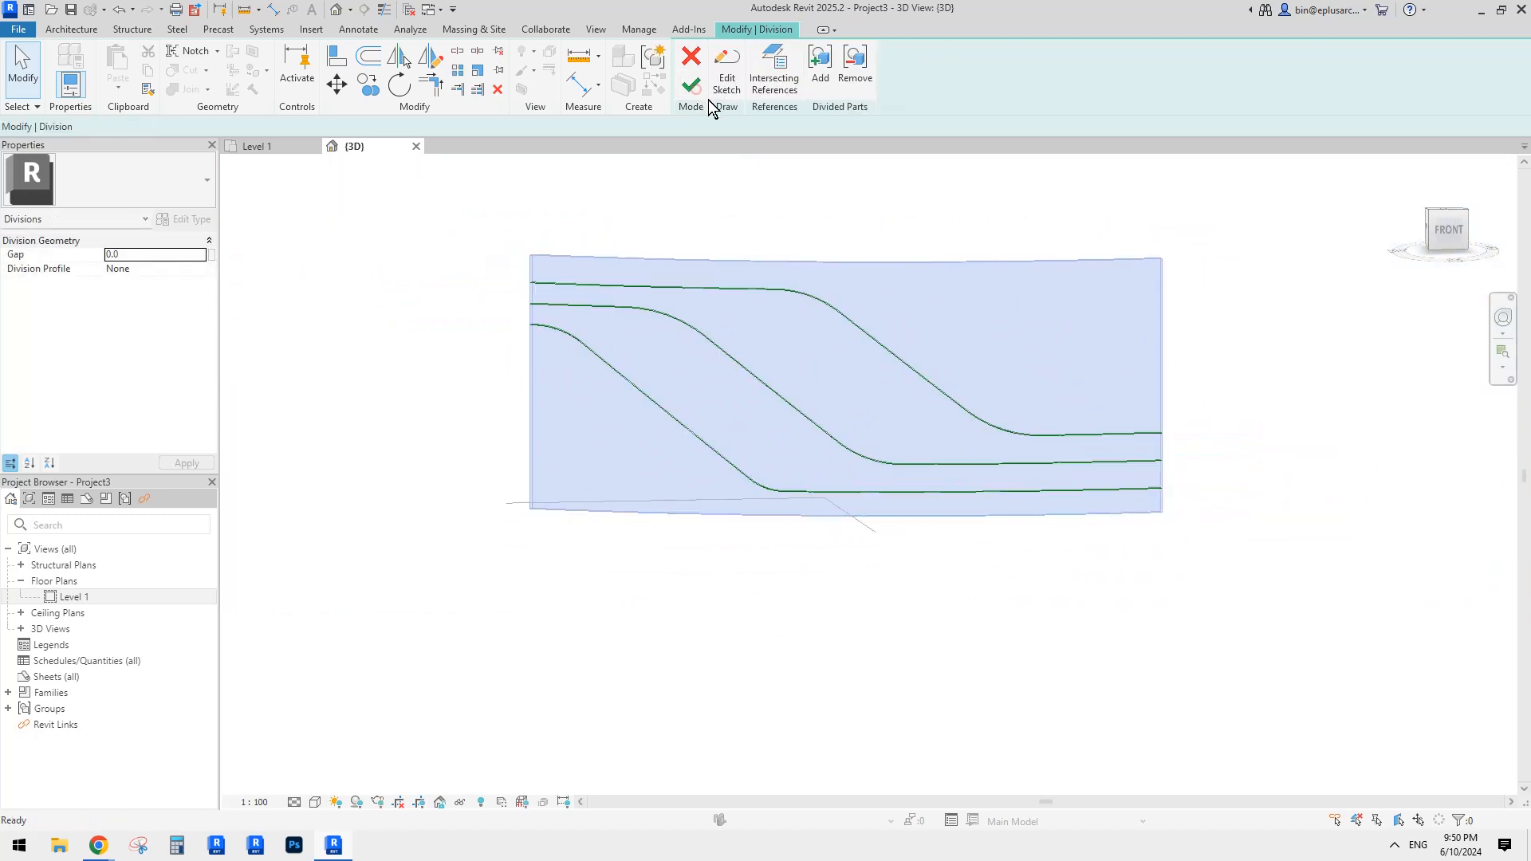
click(690, 87)
scroll(1228, 349, down, 1)
scroll(1173, 346, up, 1)
mouse_move(1148, 350)
shift+middle_down()
mouse_move(1173, 346)
mouse_move(1089, 378)
mouse_move(1093, 407)
mouse_move(1143, 390)
shift+middle_up()
scroll(1173, 346, up, 1)
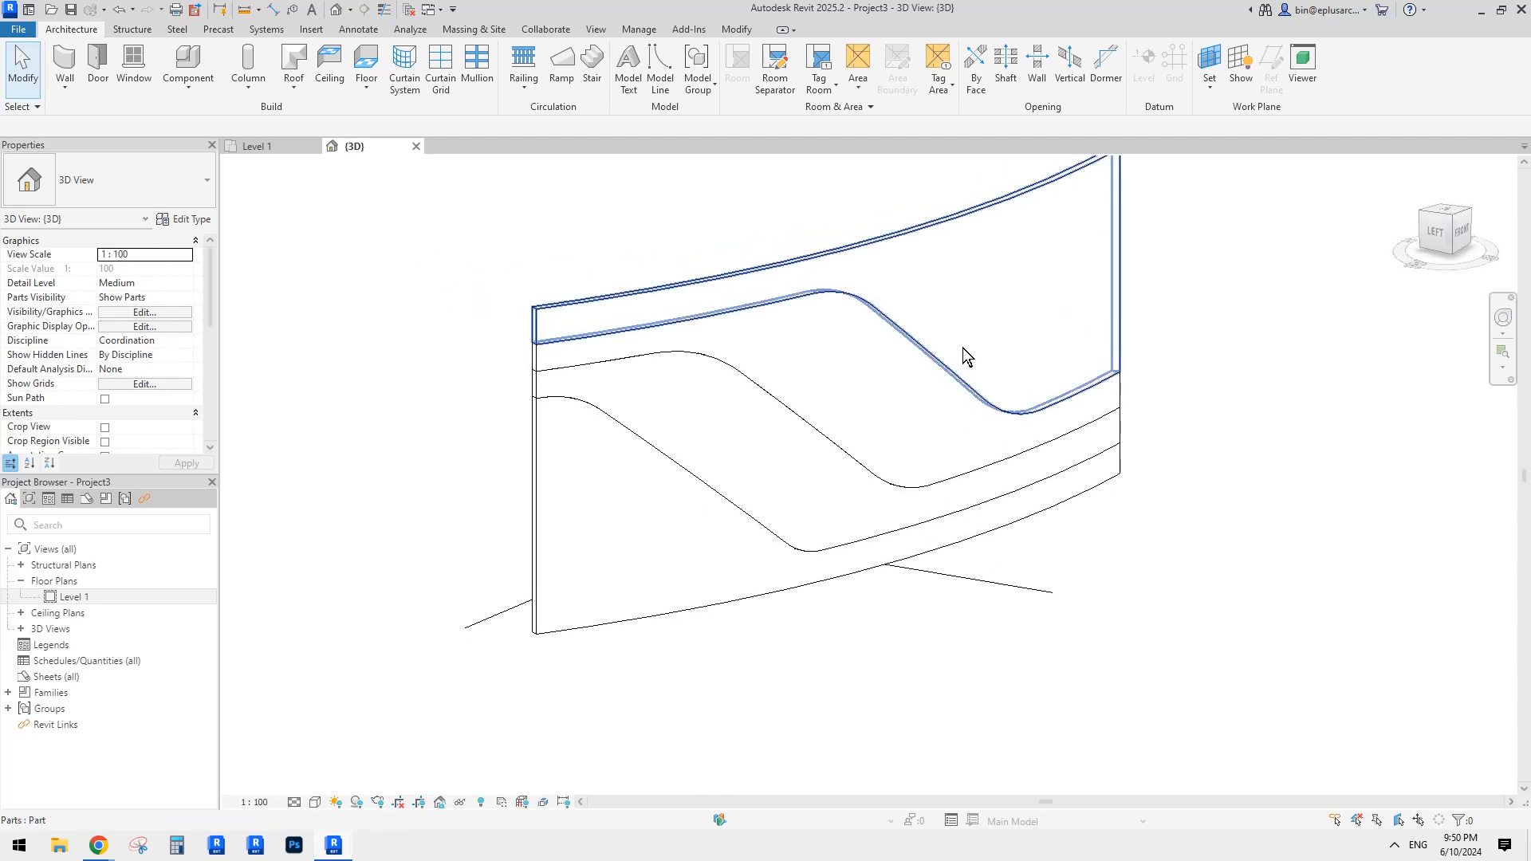
click(964, 327)
click(874, 402)
click(791, 460)
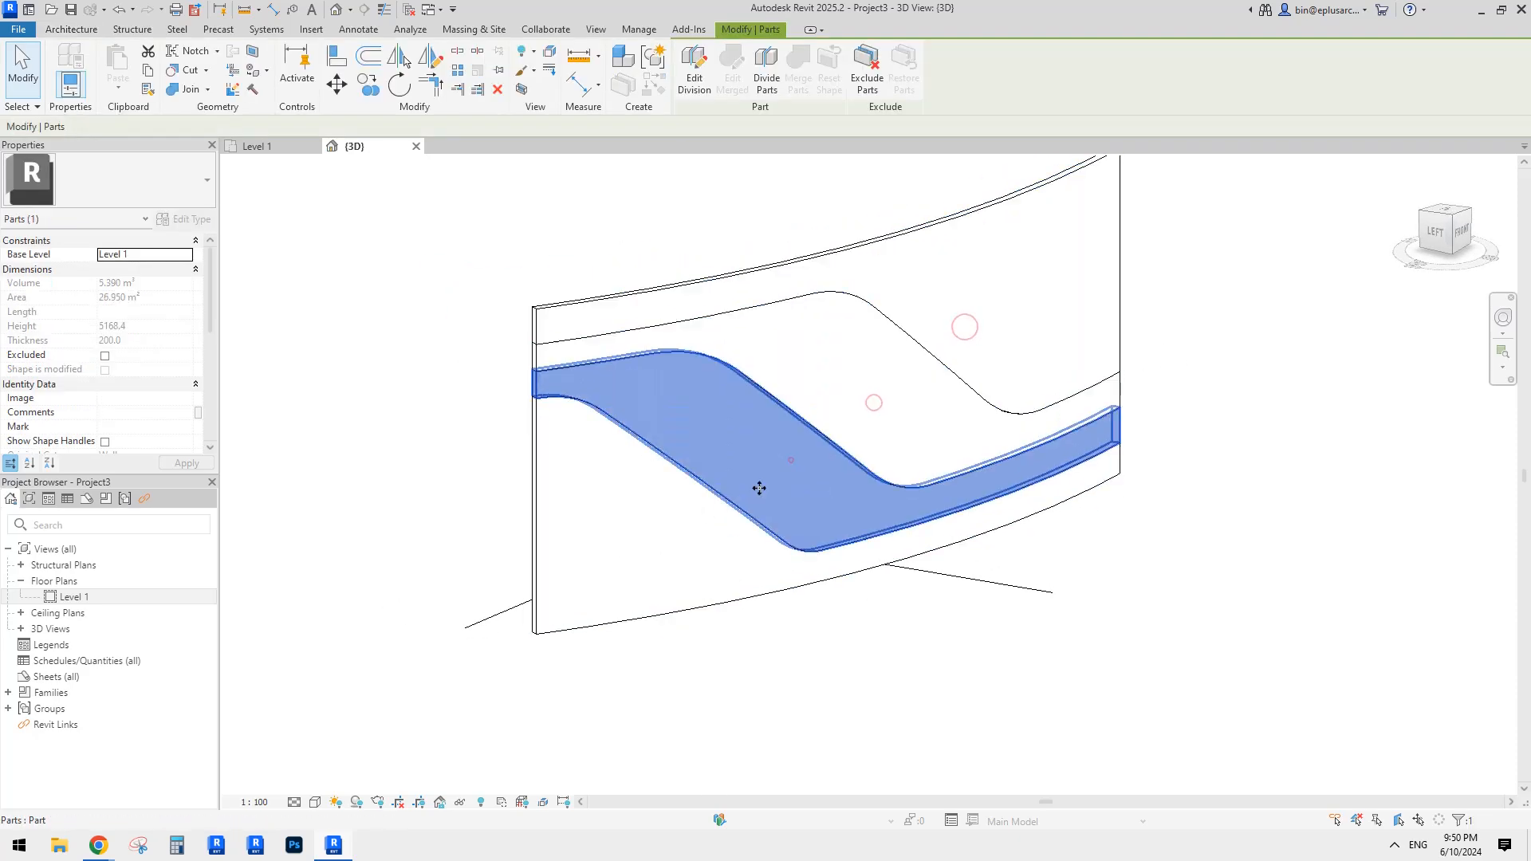
click(679, 538)
click(1249, 553)
click(1027, 311)
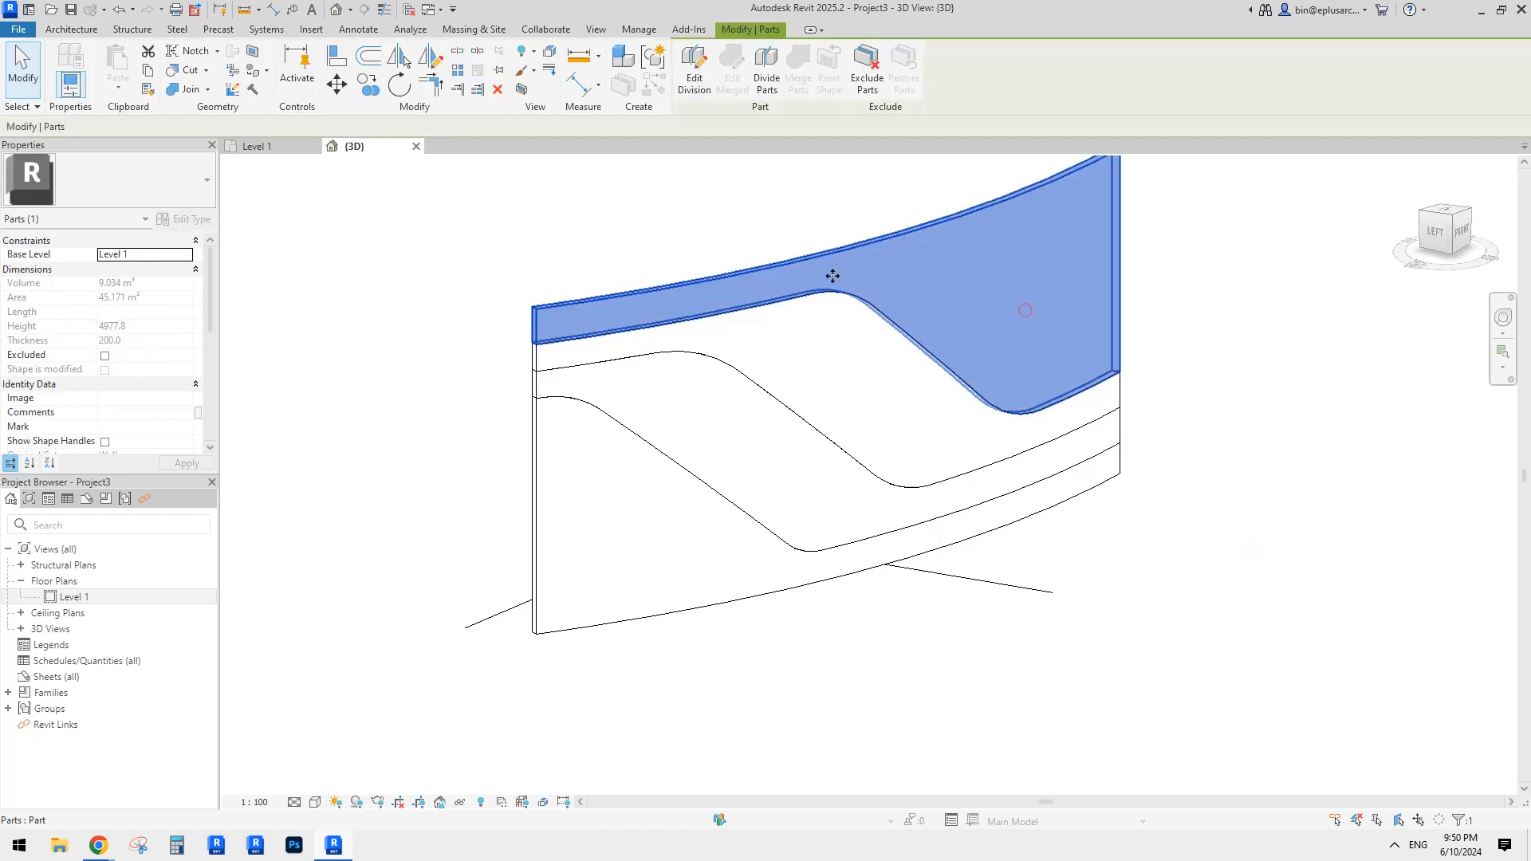
scroll(134, 372, down, 5)
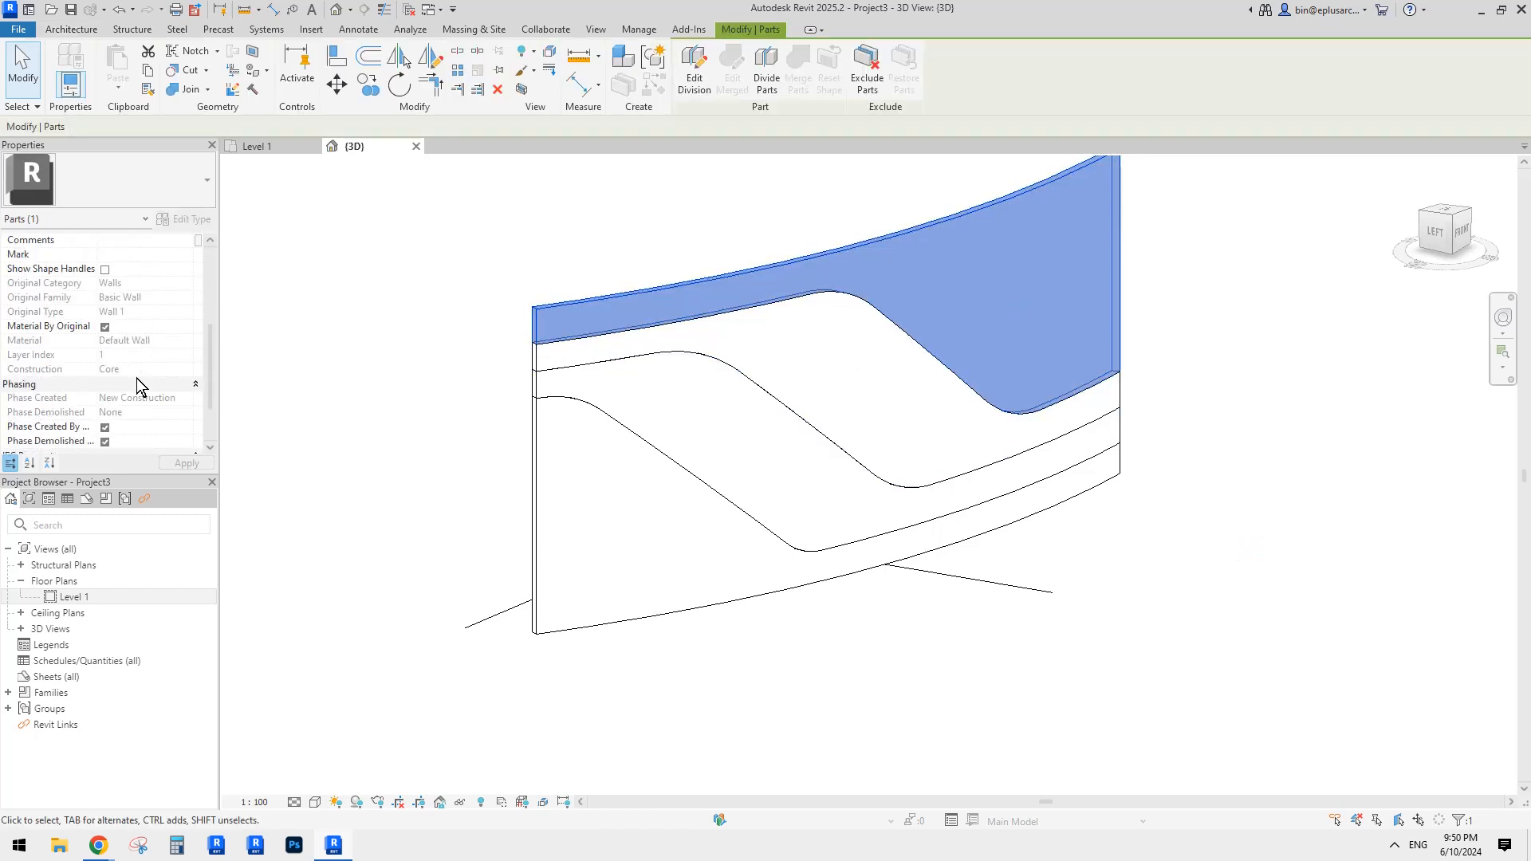
scroll(136, 378, up, 3)
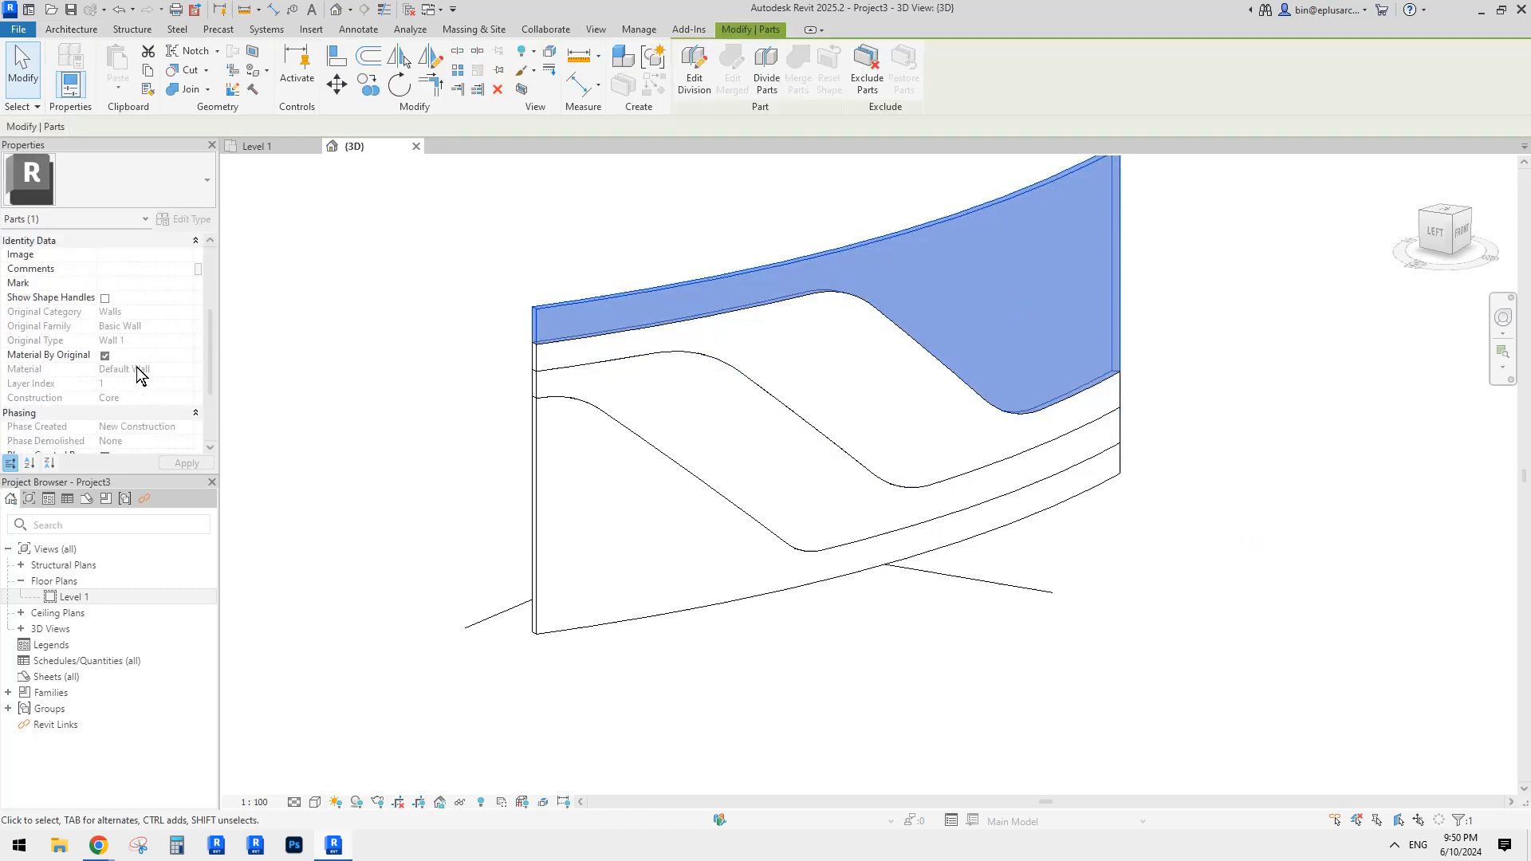
click(968, 314)
scroll(122, 371, down, 1)
click(332, 372)
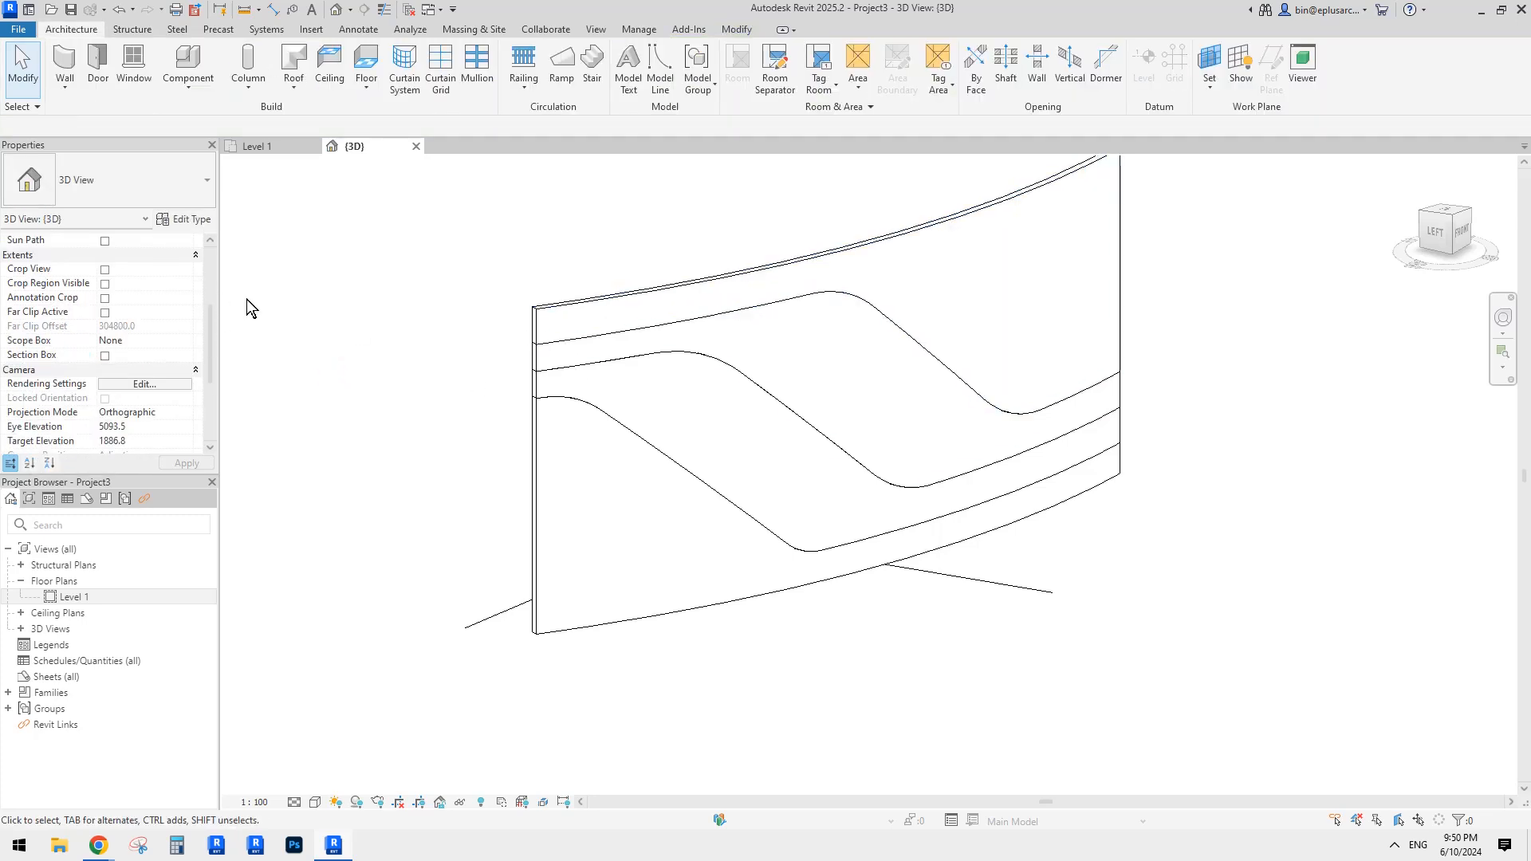
Step: Set Parts Visibility to Show Original so the whole wall is displayed
scroll(212, 298, up, 5)
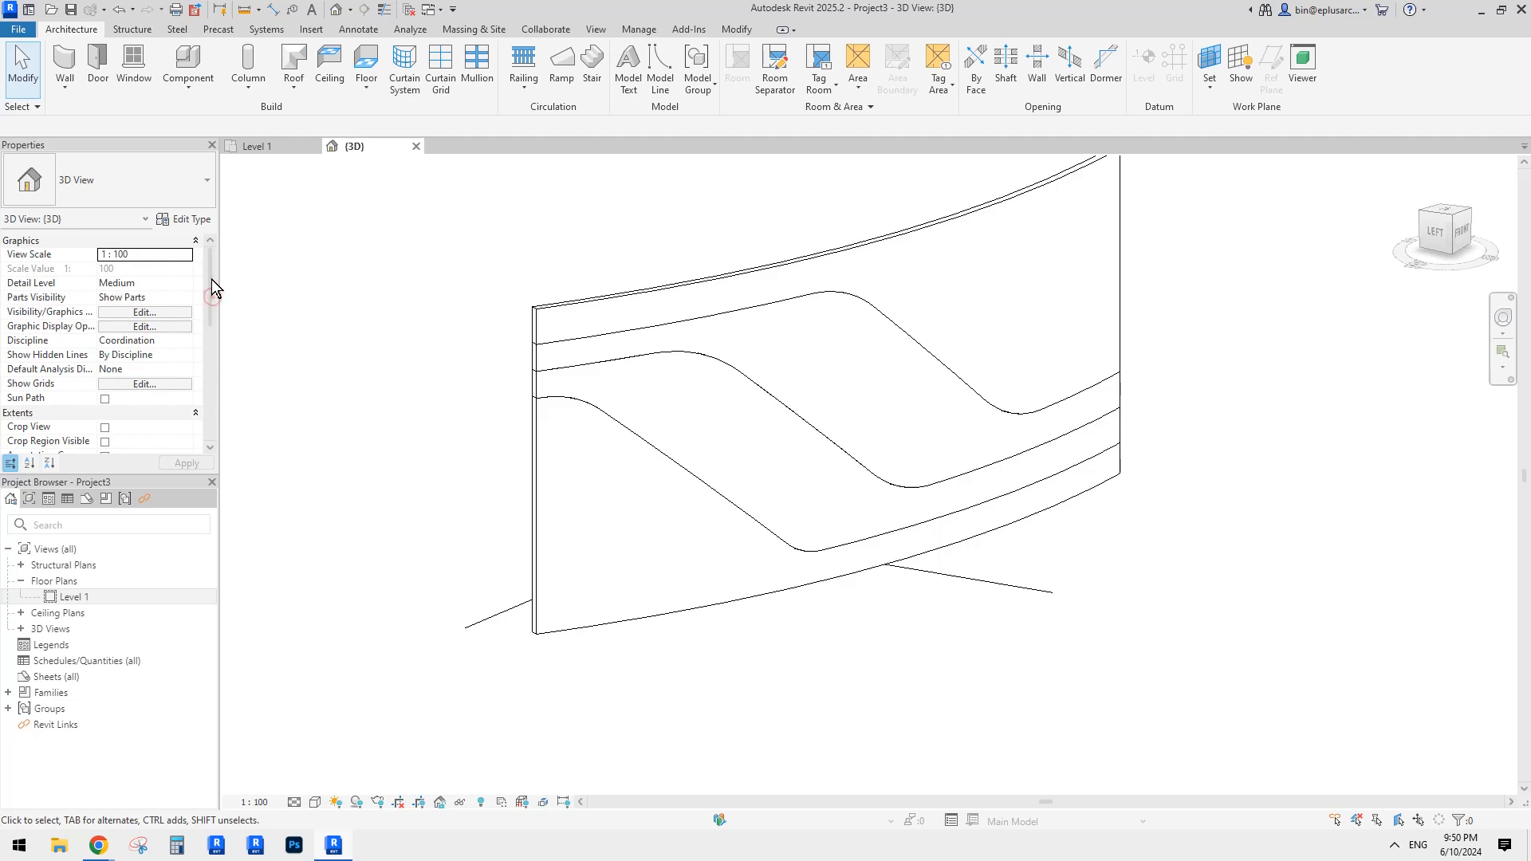
click(180, 300)
click(185, 299)
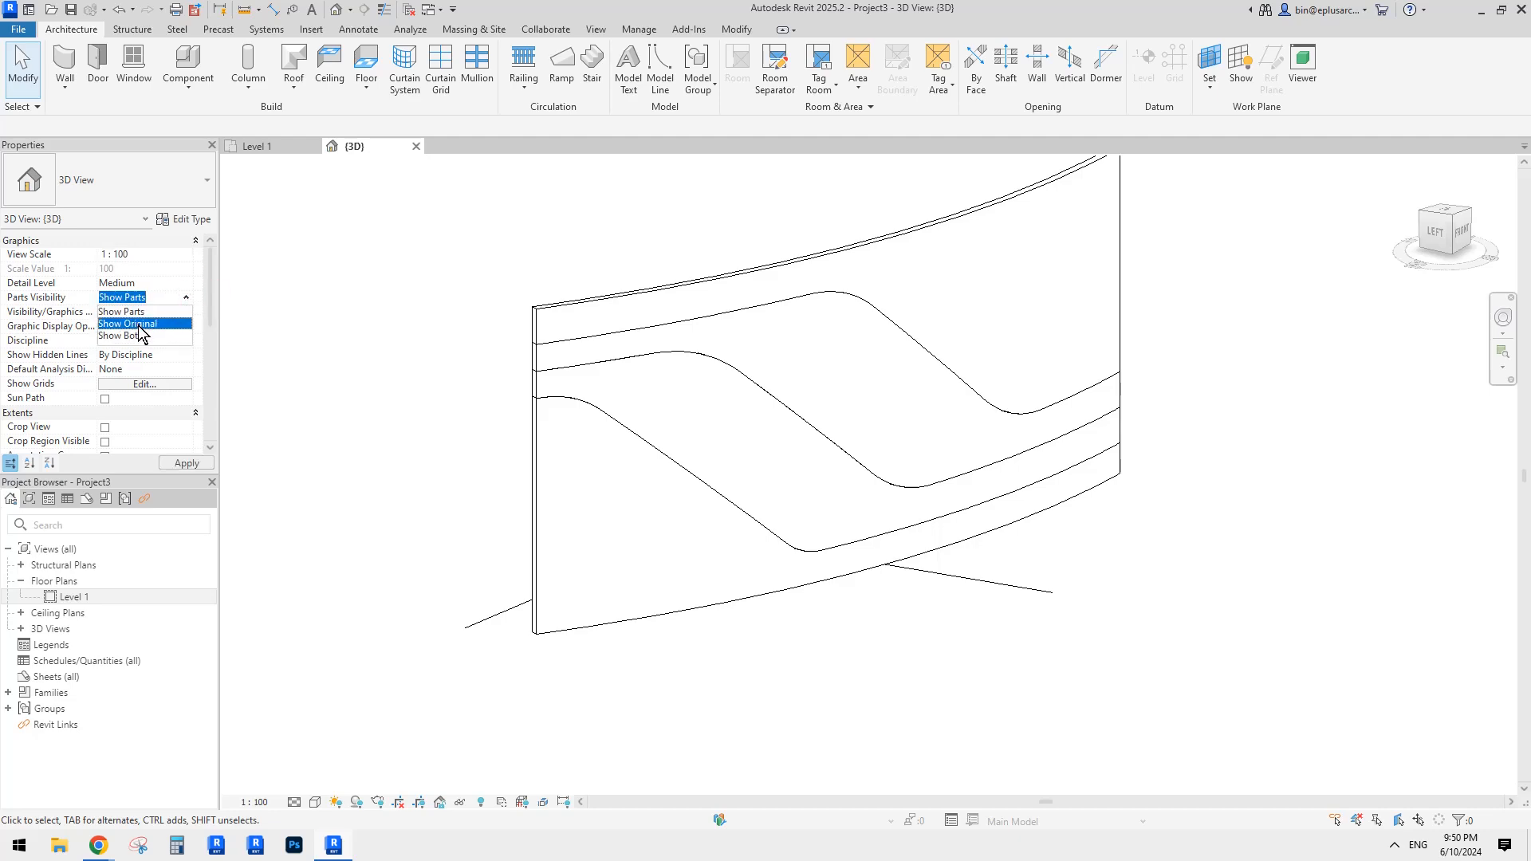
click(137, 326)
Step: Assign Default Wall as the material of the wall type's structure layer
click(655, 323)
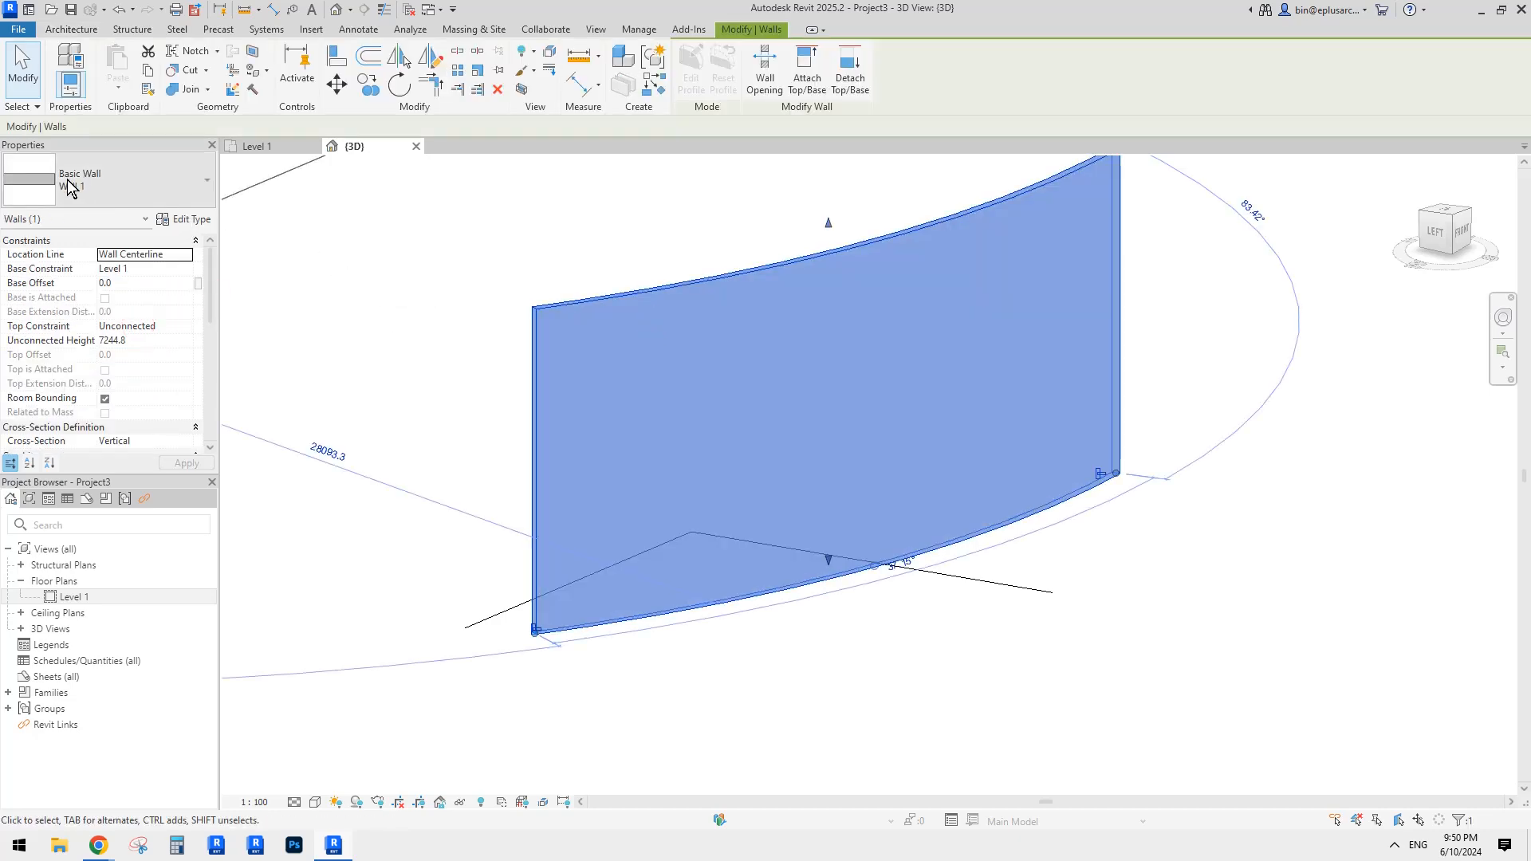
click(203, 222)
click(788, 326)
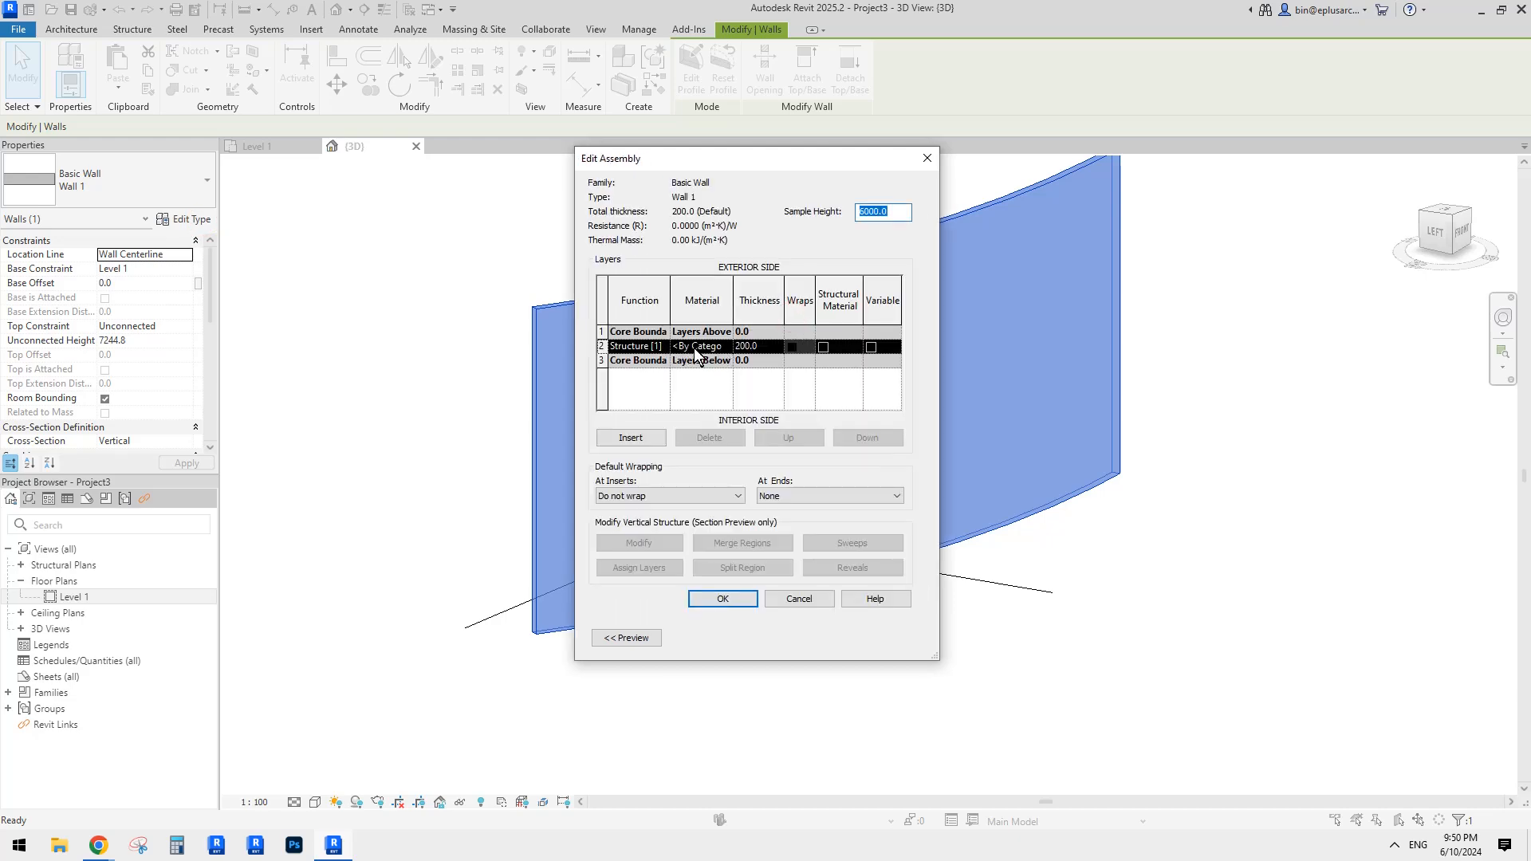
click(726, 348)
click(725, 347)
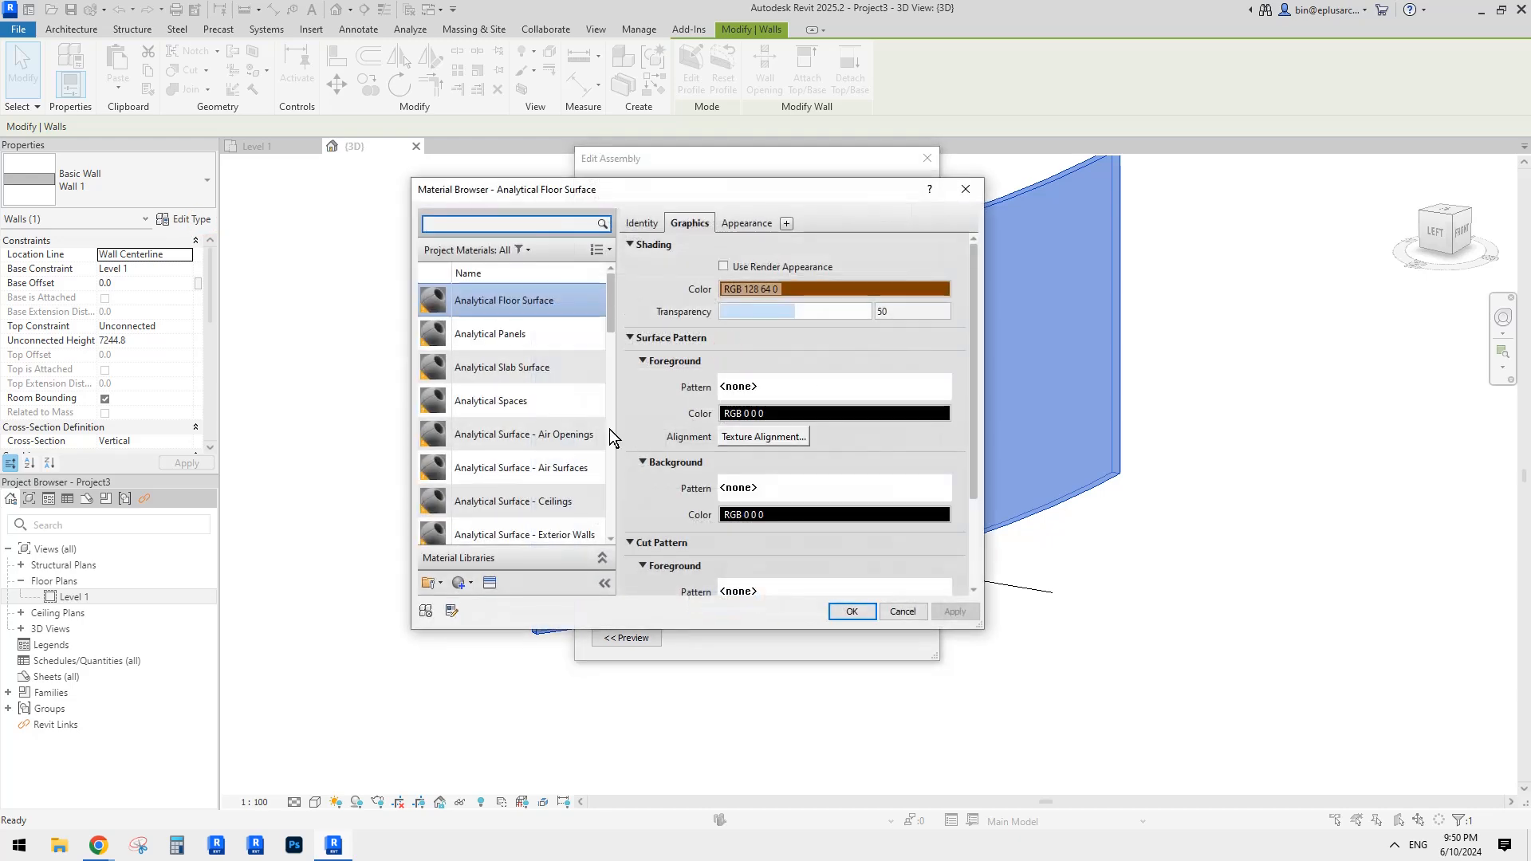
drag(611, 307, 606, 423)
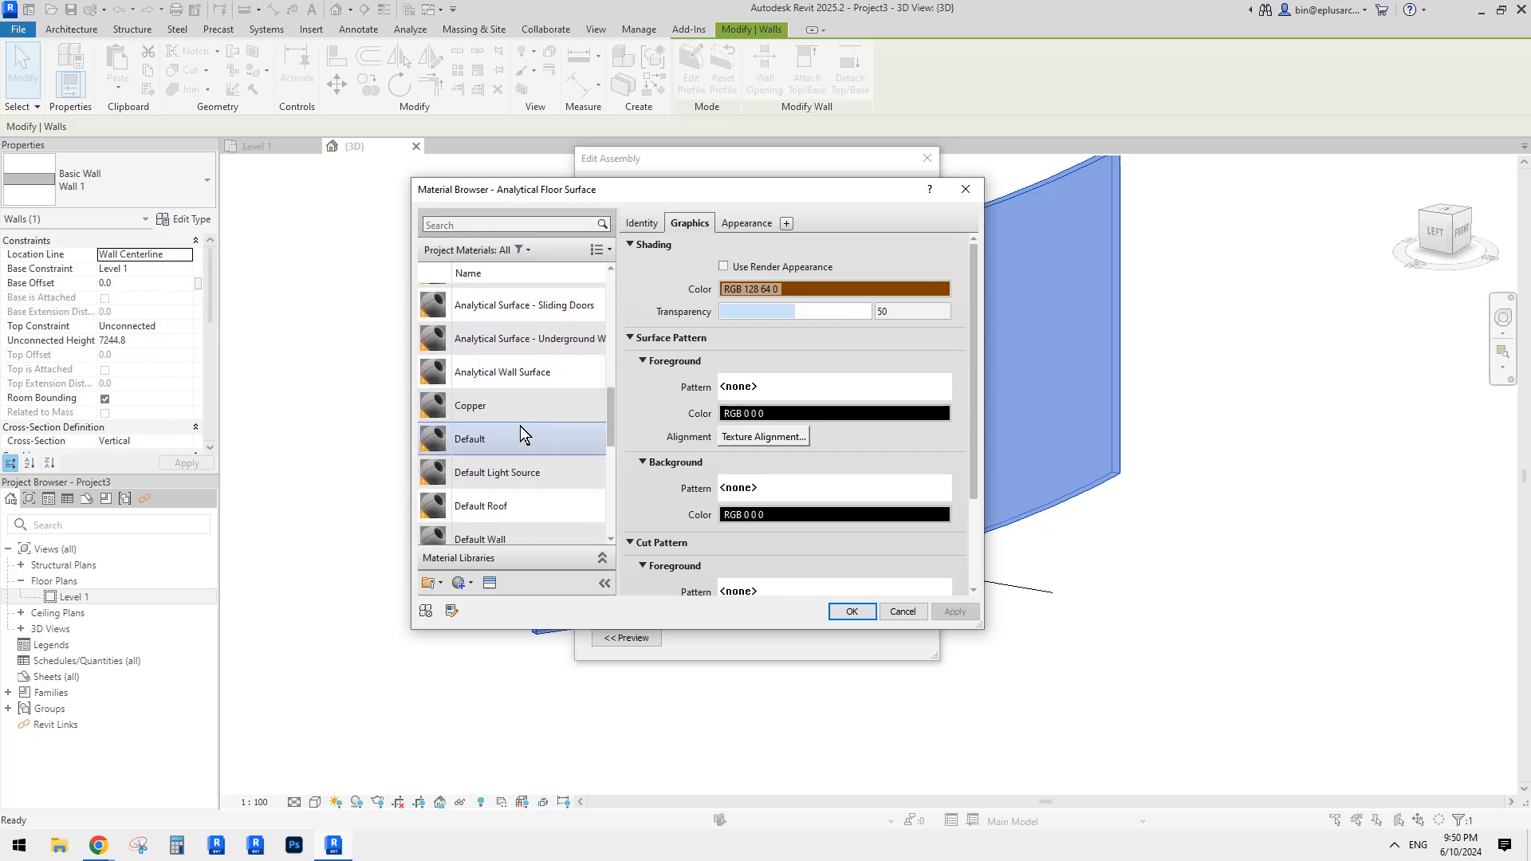
click(511, 535)
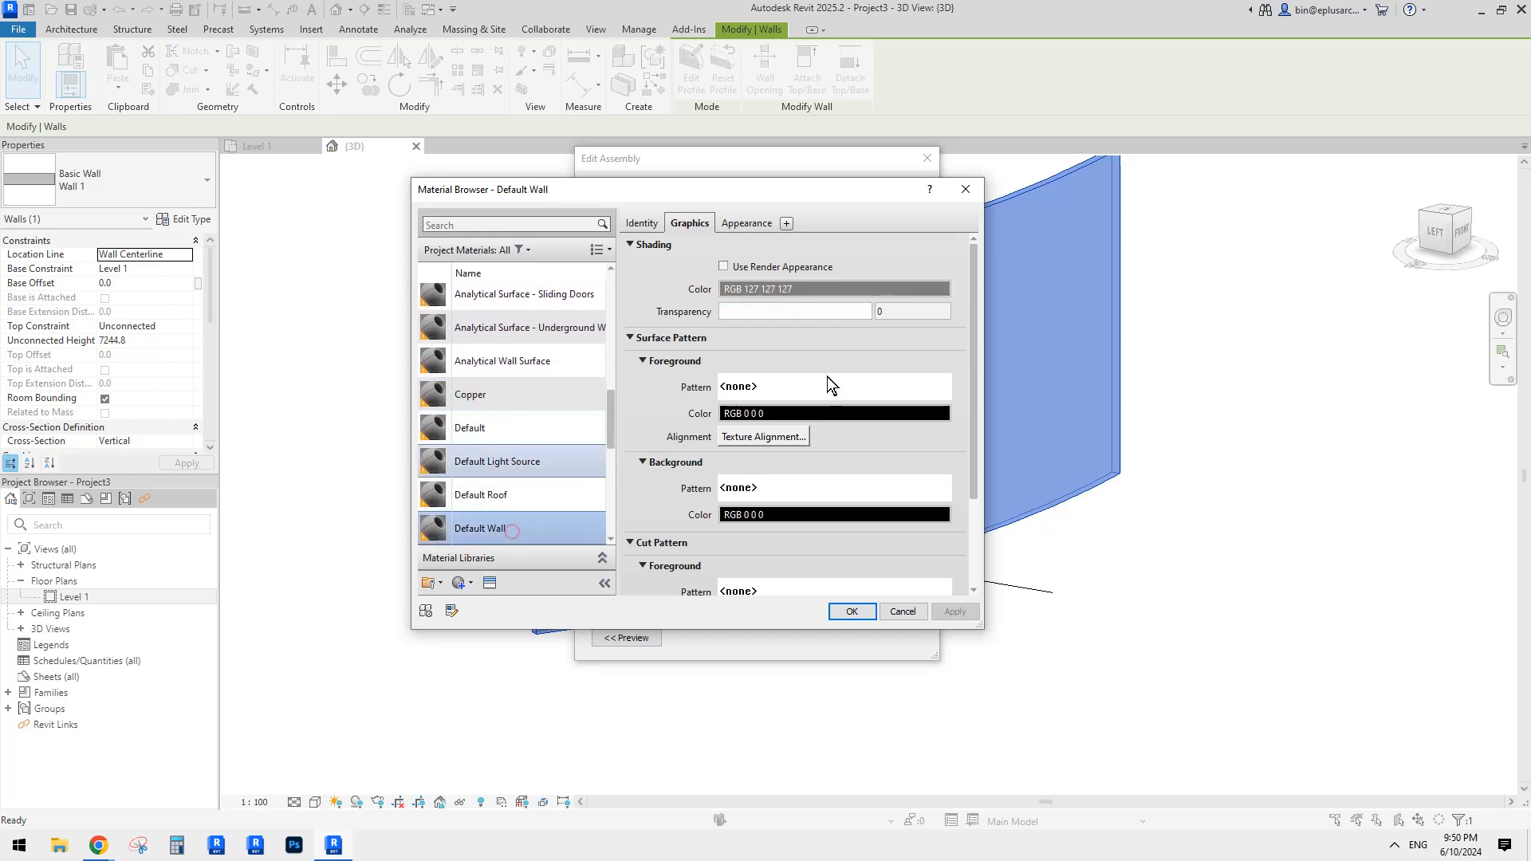
click(871, 612)
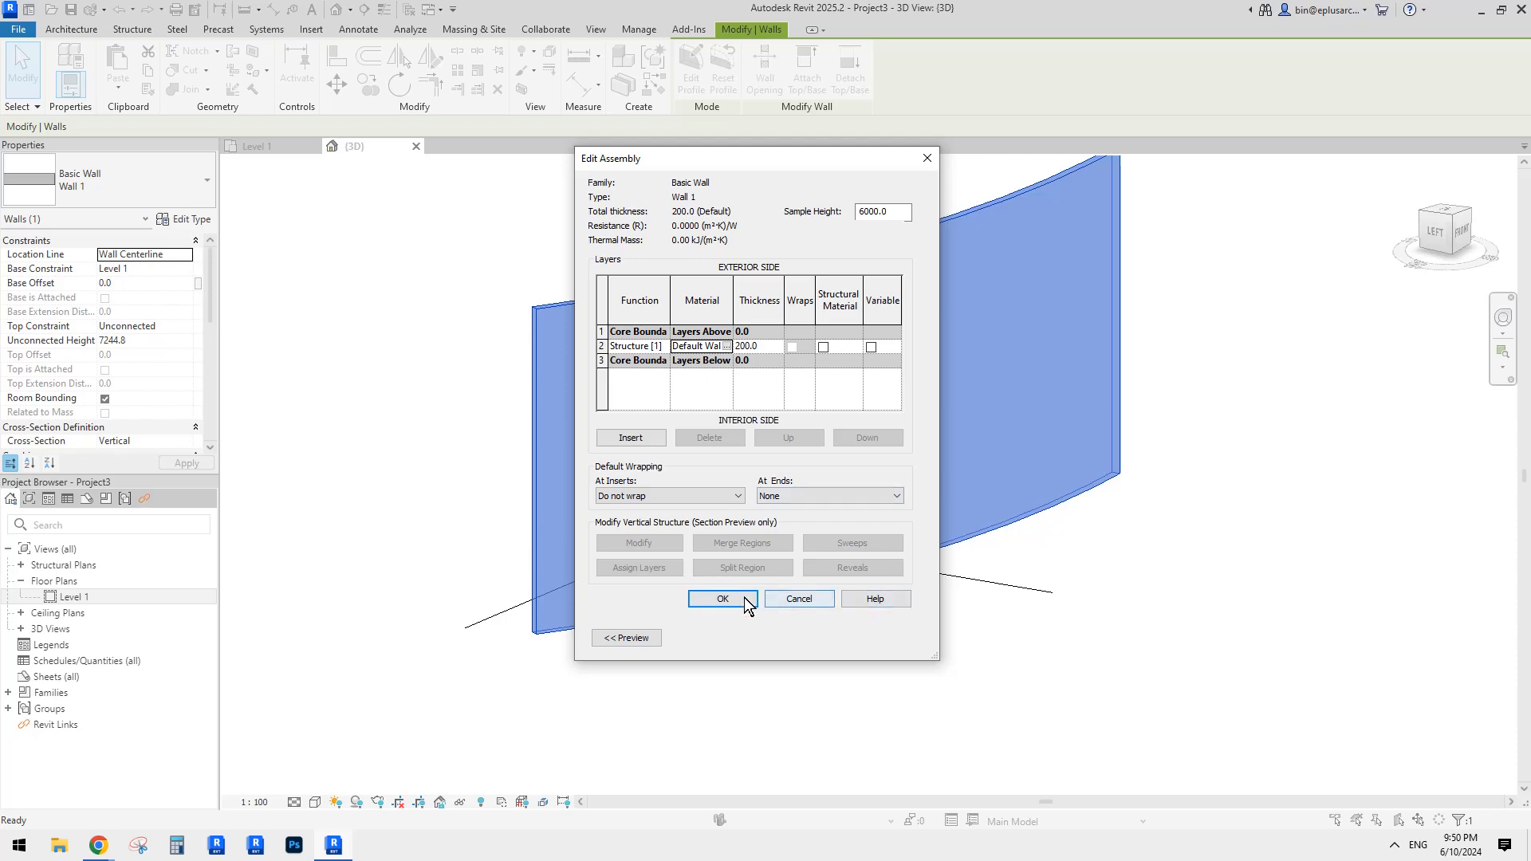
Step: Darken the Default Wall shading colour to RGB 80 80 80 and confirm the wall type
click(726, 347)
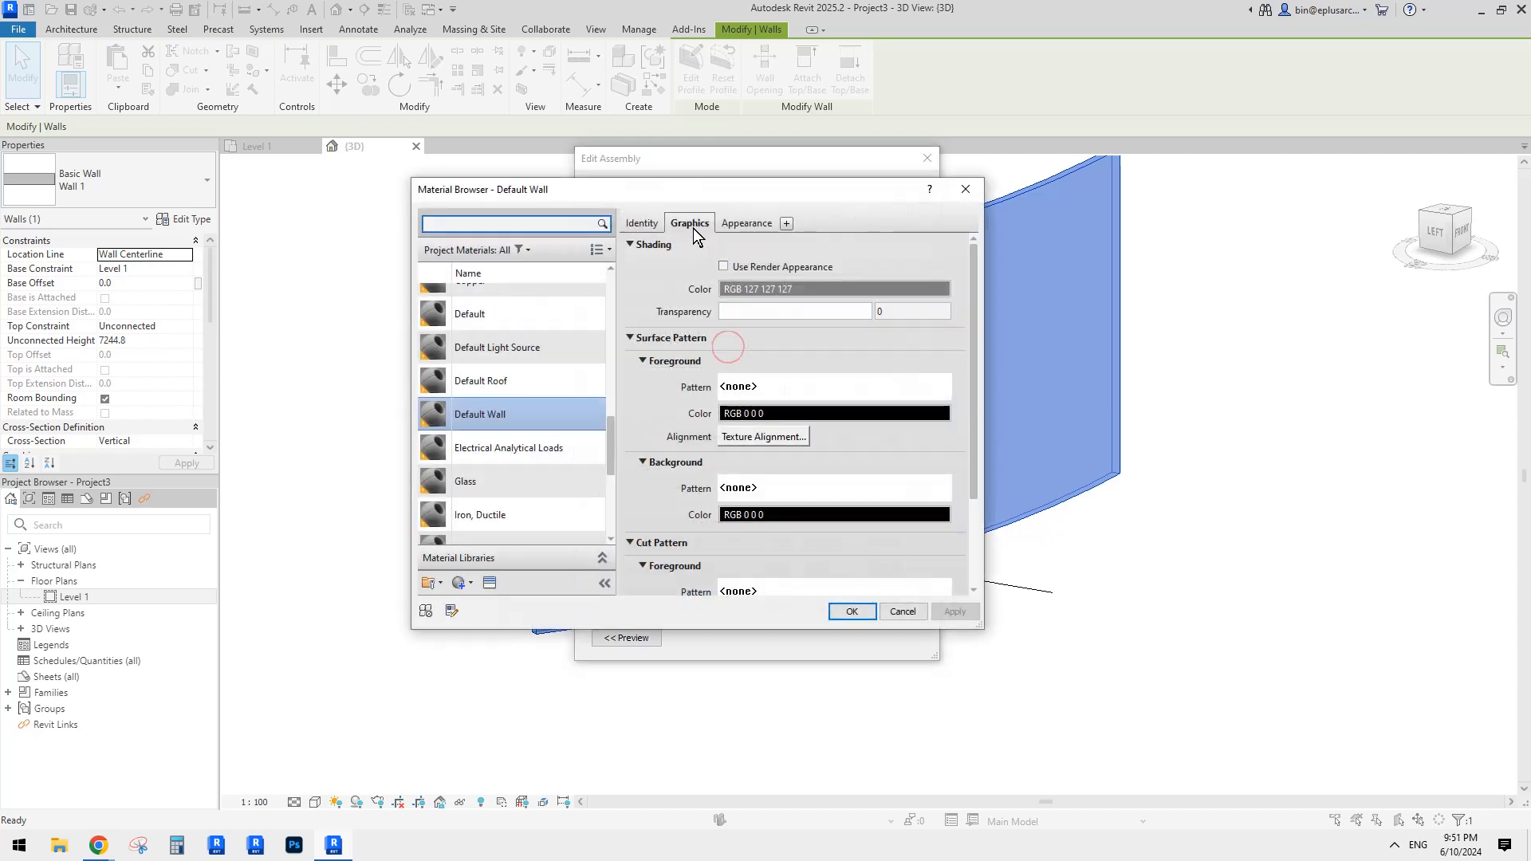
click(752, 267)
click(753, 268)
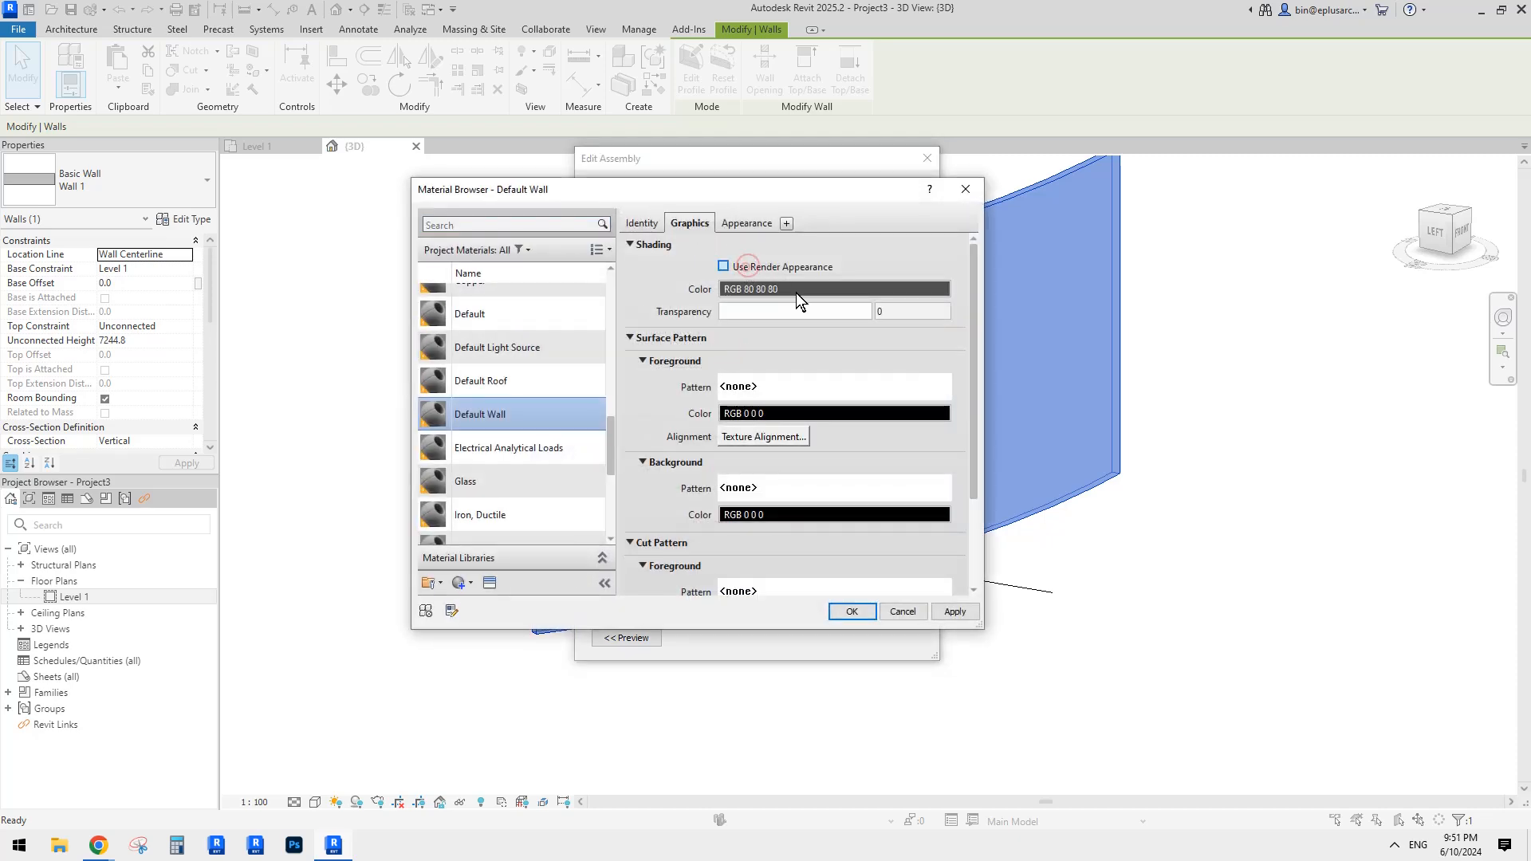
click(856, 610)
click(727, 597)
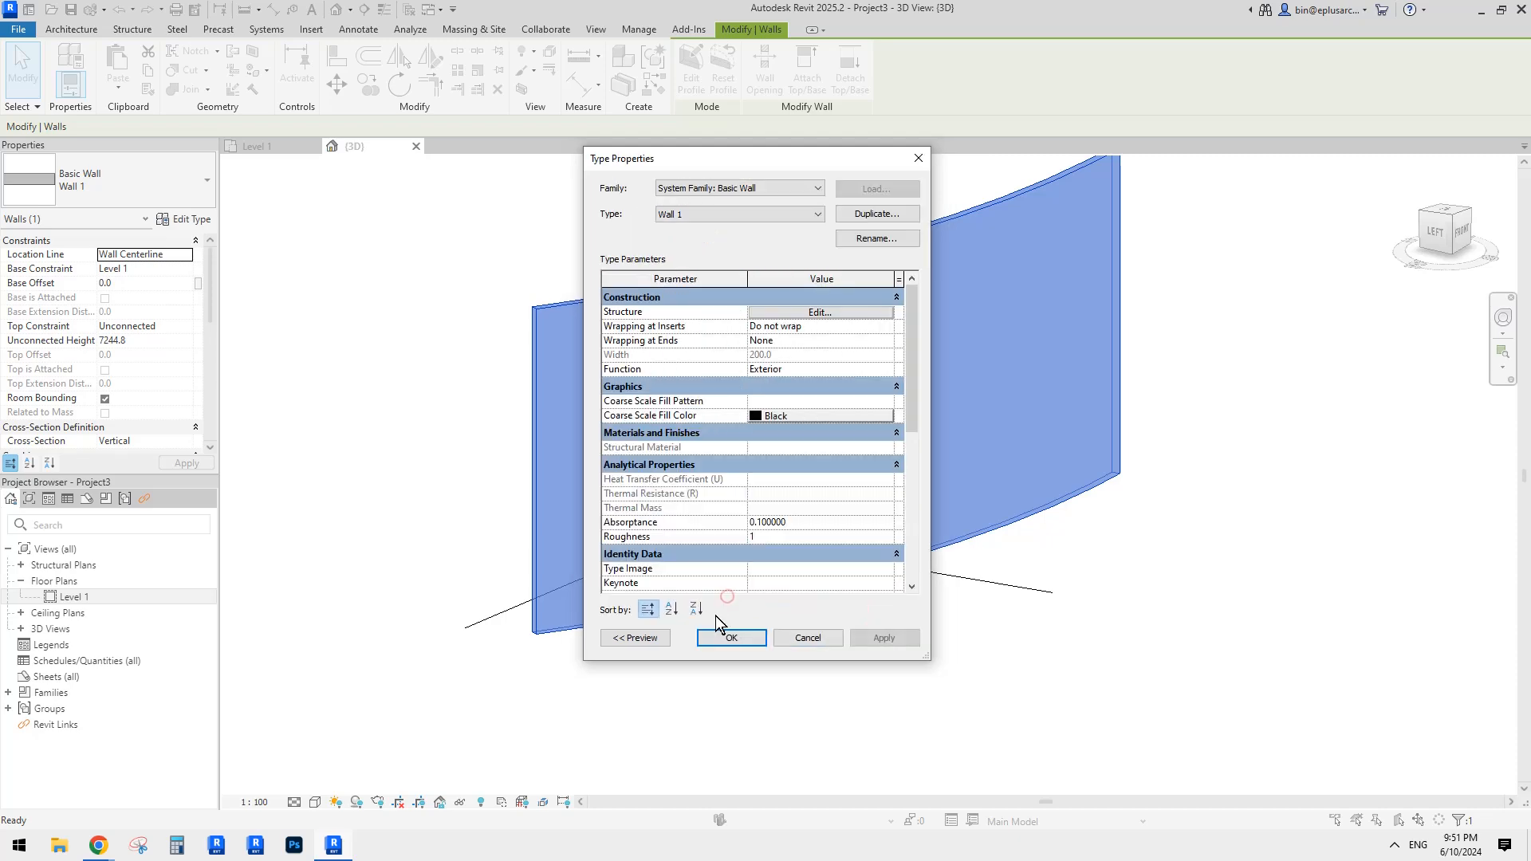
click(751, 643)
click(801, 680)
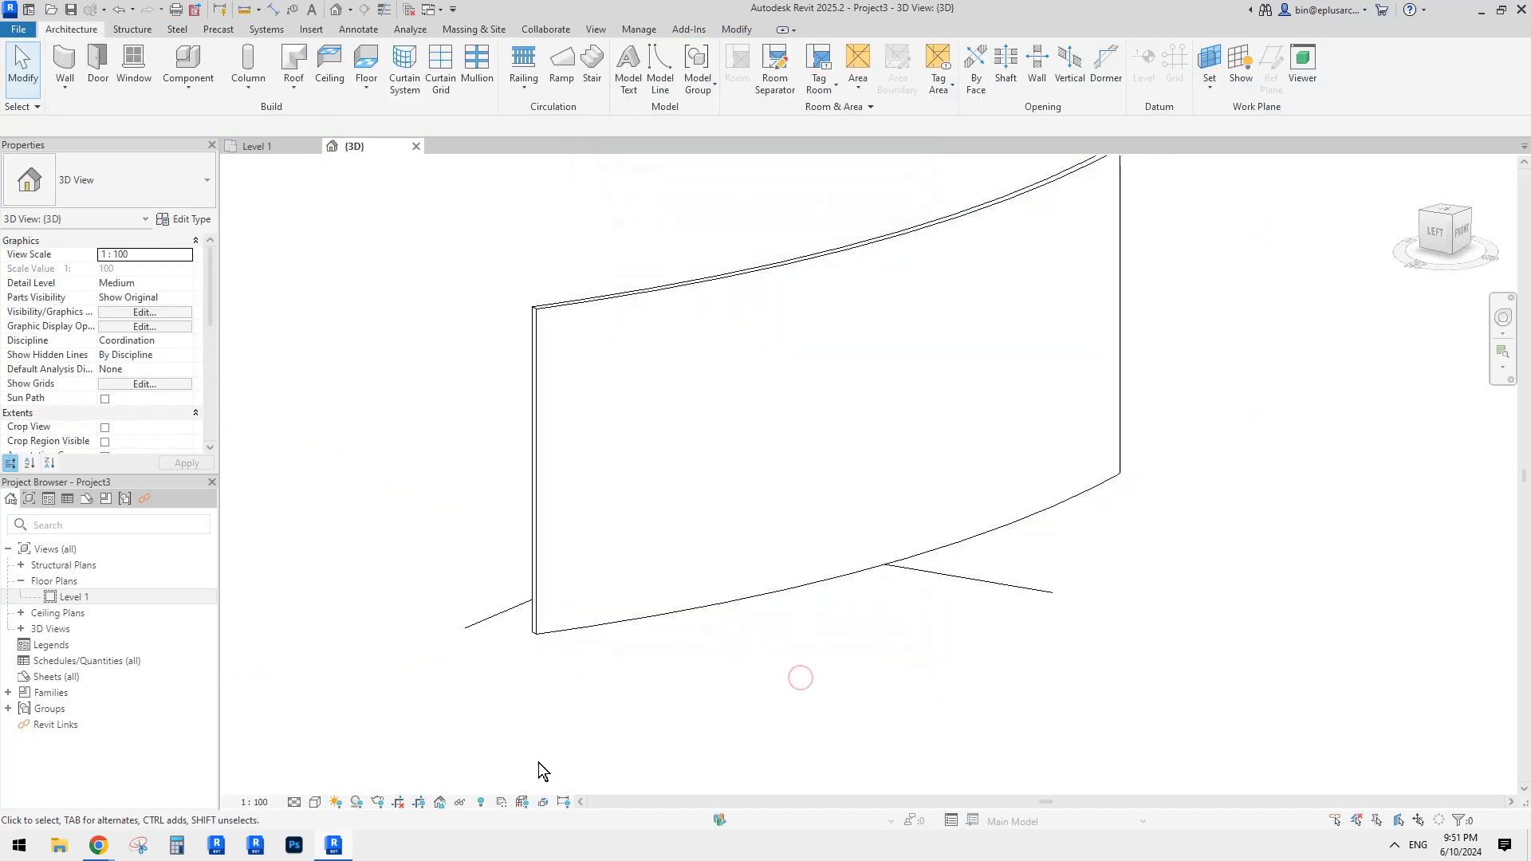
Step: Switch the view's visual style to Shaded
click(315, 802)
click(335, 735)
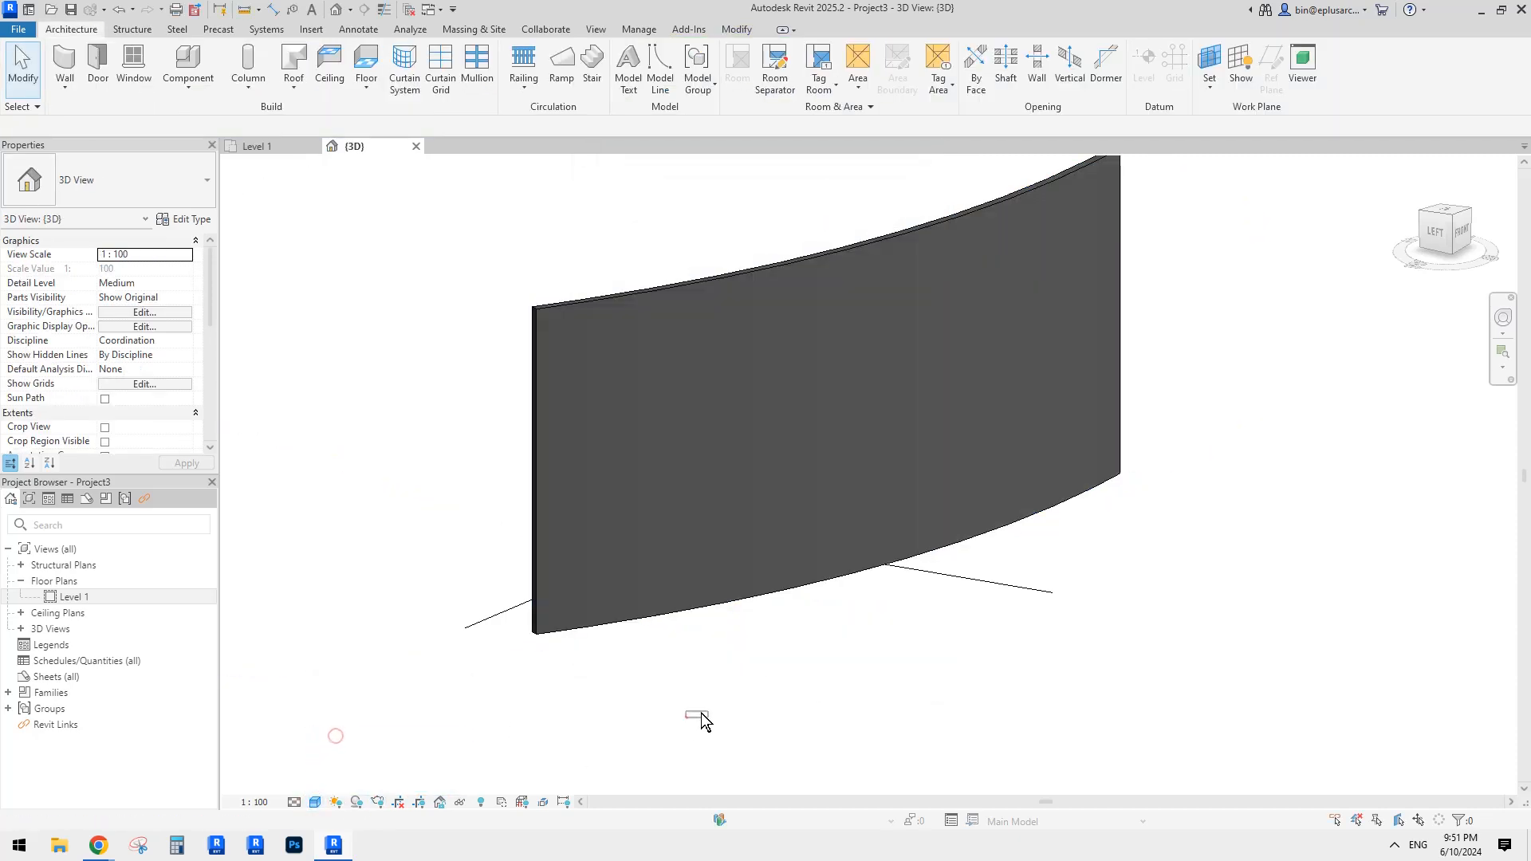
scroll(797, 661, down, 1)
scroll(855, 641, up, 1)
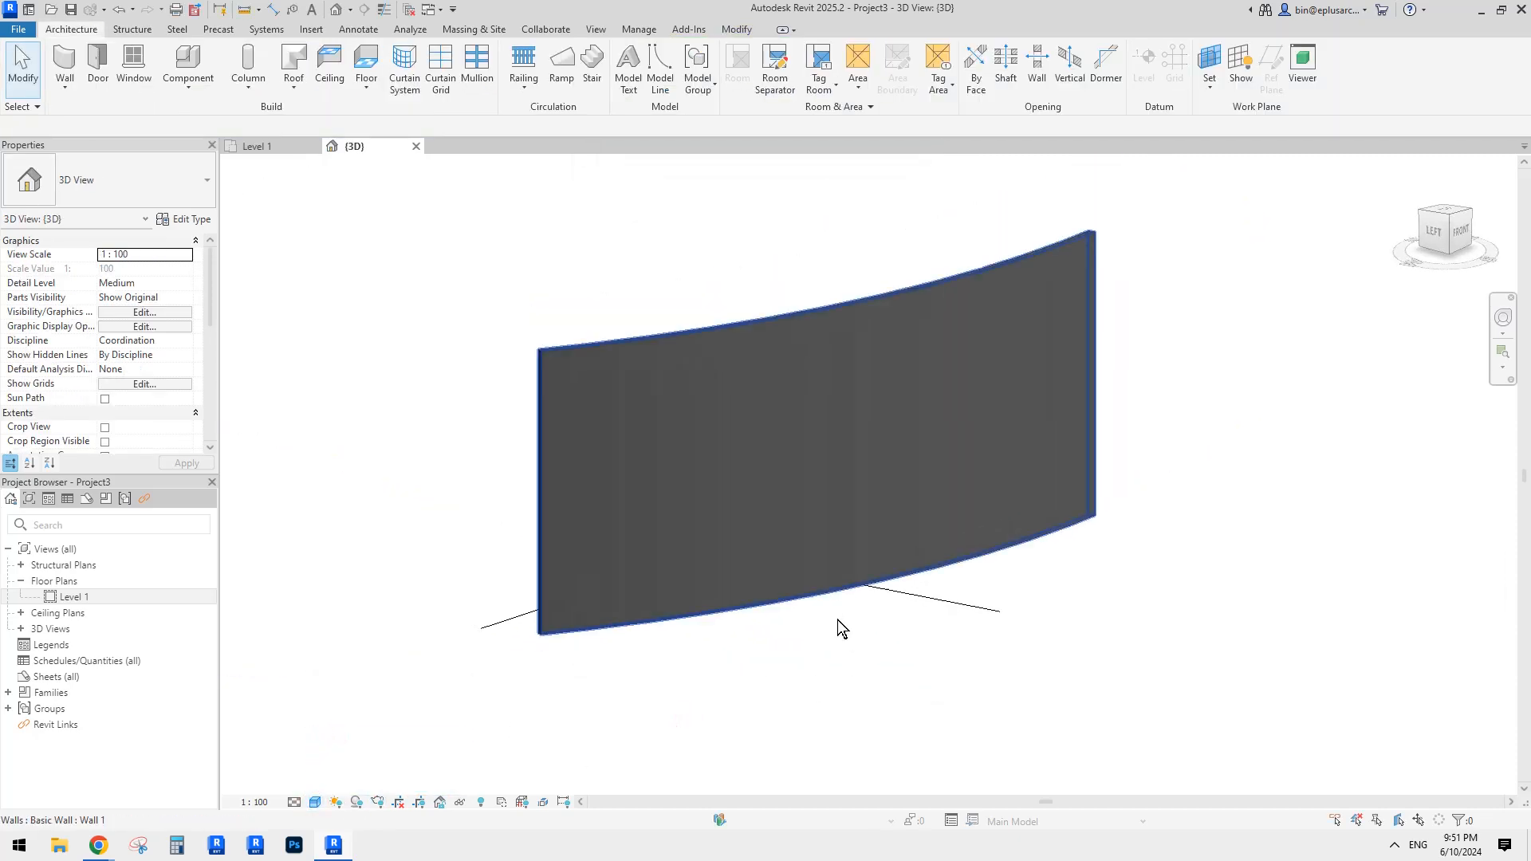
Step: Set Parts Visibility to Show Parts and select the upper wall part
click(186, 298)
click(136, 313)
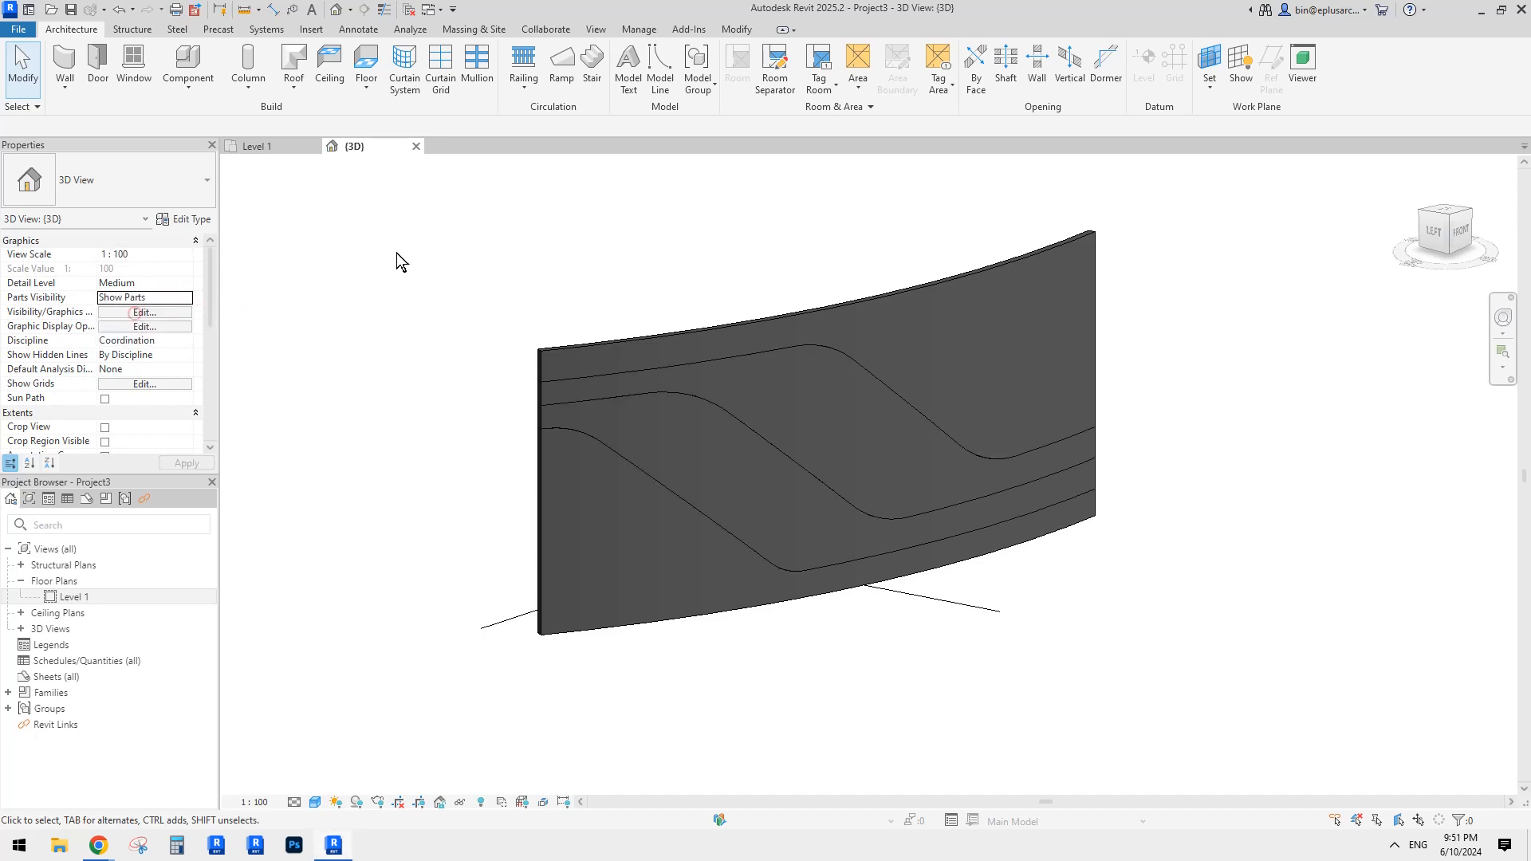
click(397, 251)
click(954, 361)
click(873, 418)
click(765, 473)
click(681, 510)
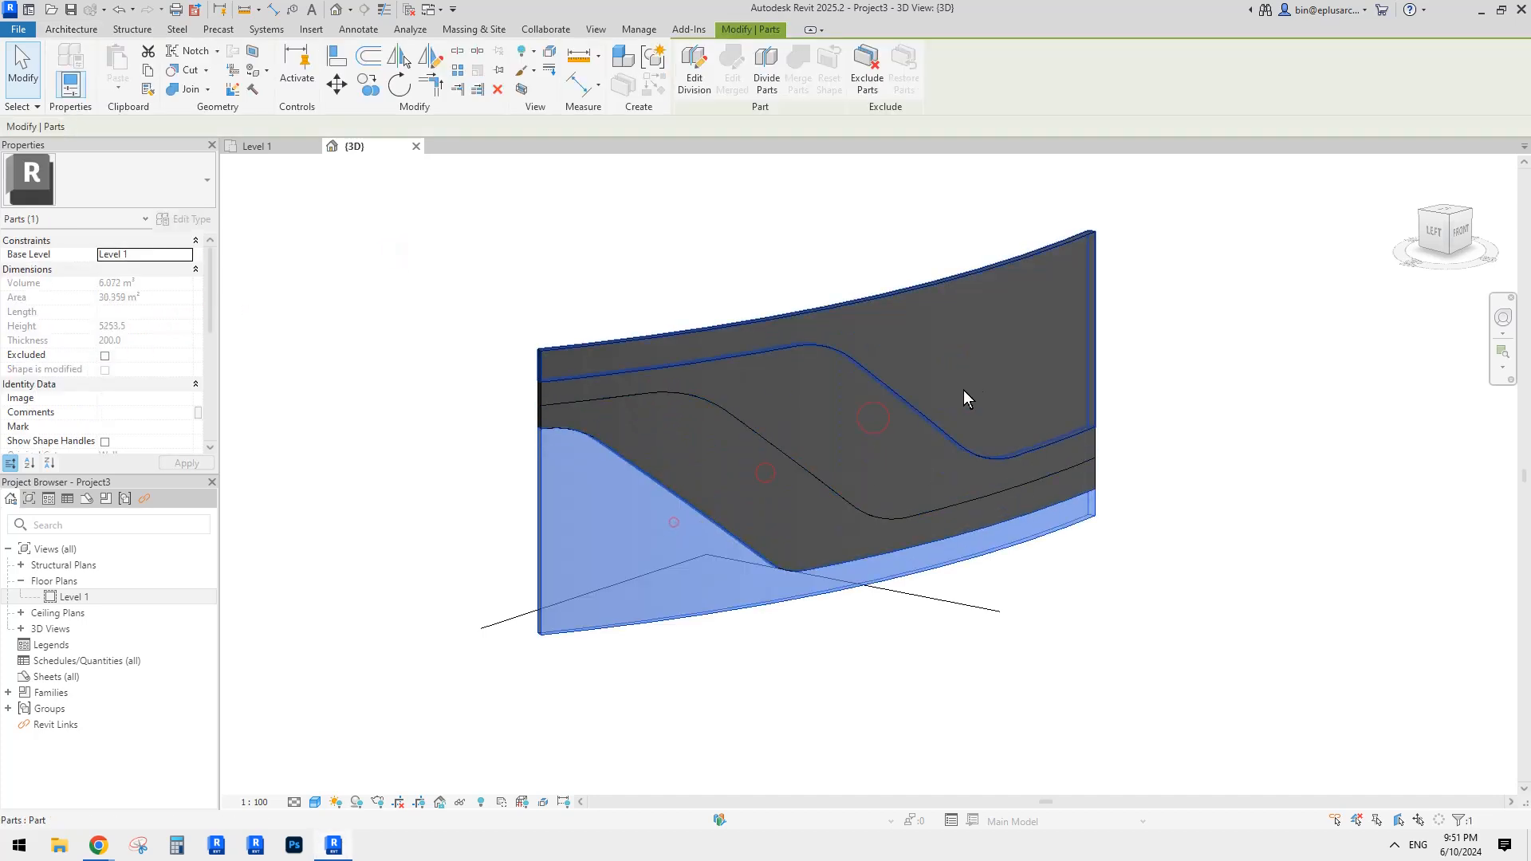
click(972, 373)
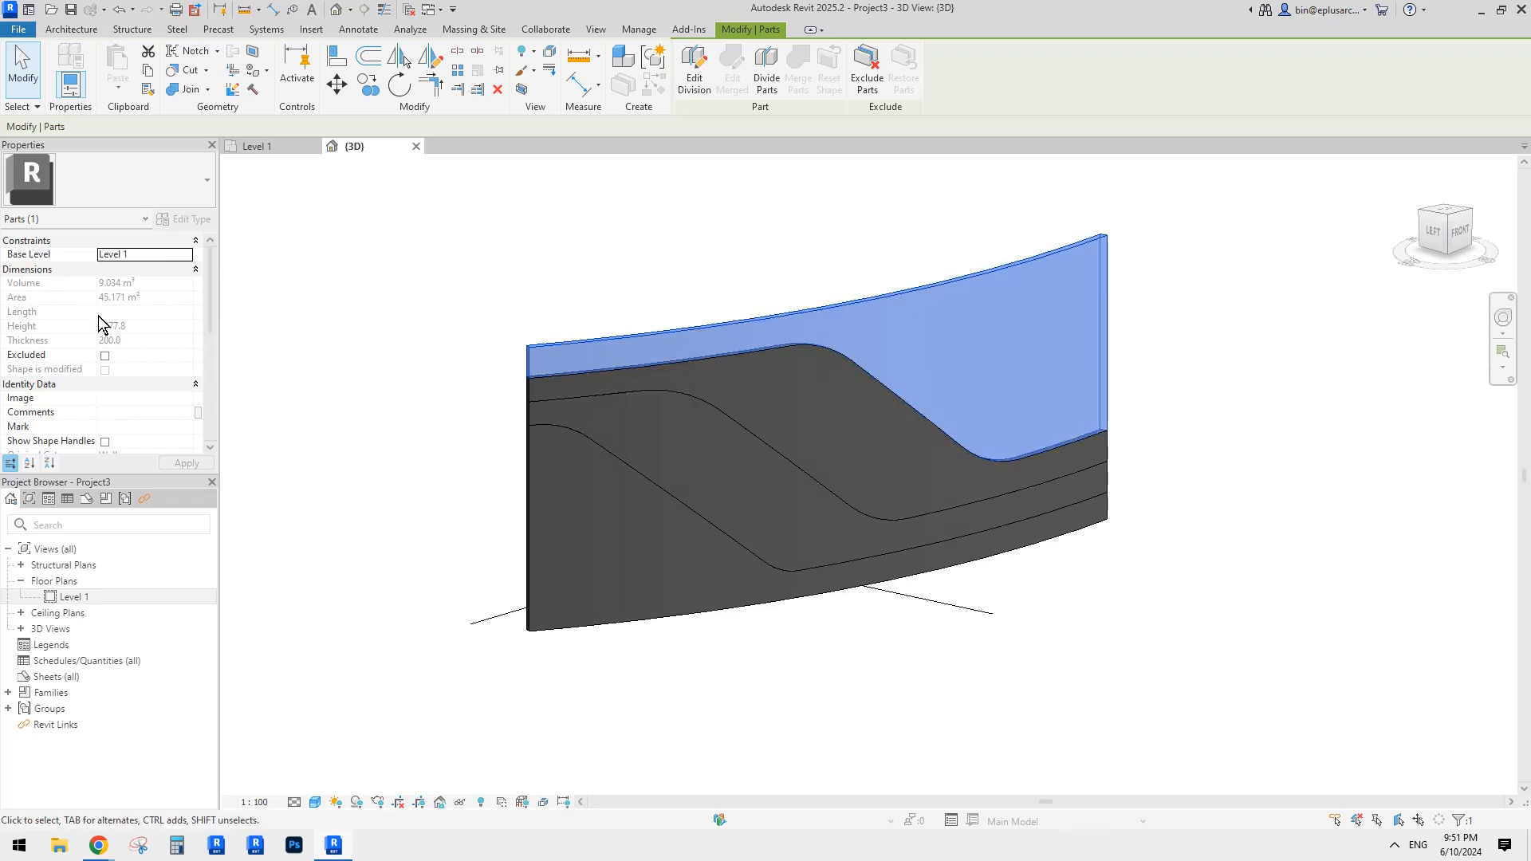
scroll(112, 343, down, 4)
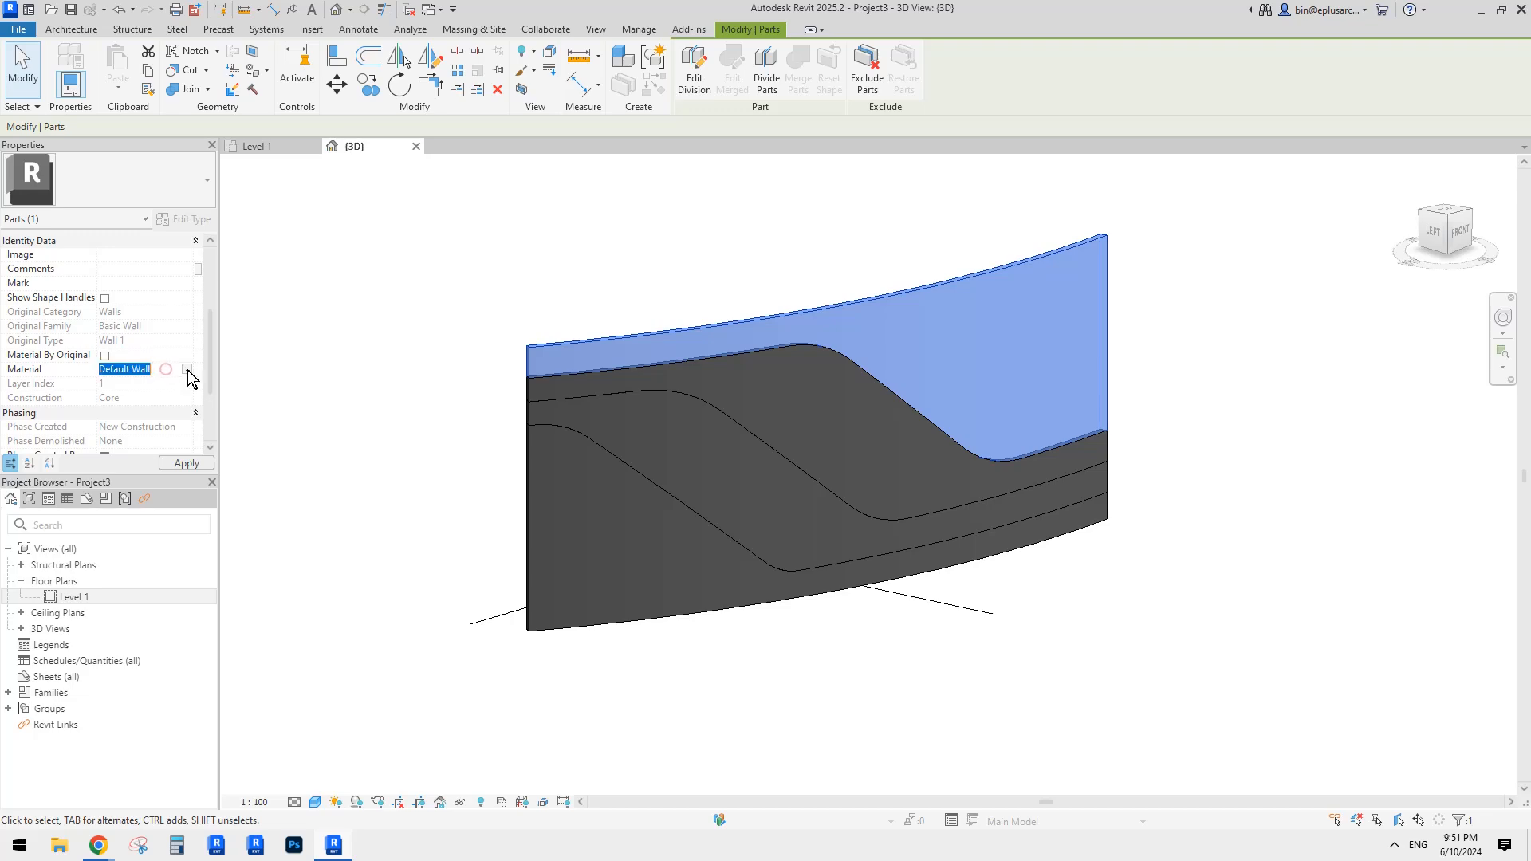
Step: Assign Glass as the upper part's material in the Material Browser
click(188, 370)
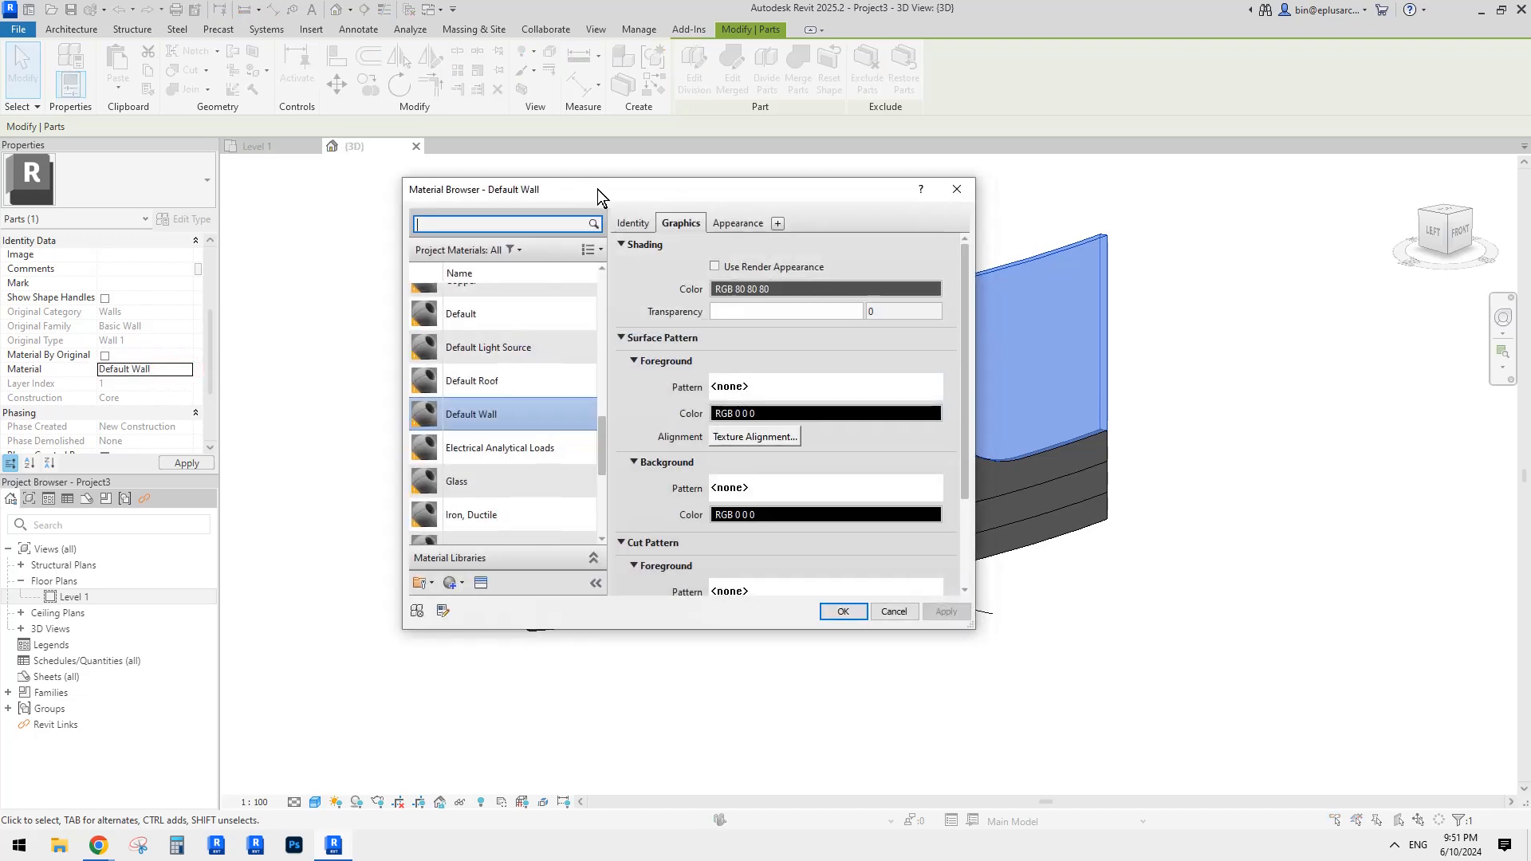
drag(599, 194, 324, 192)
drag(470, 196, 463, 185)
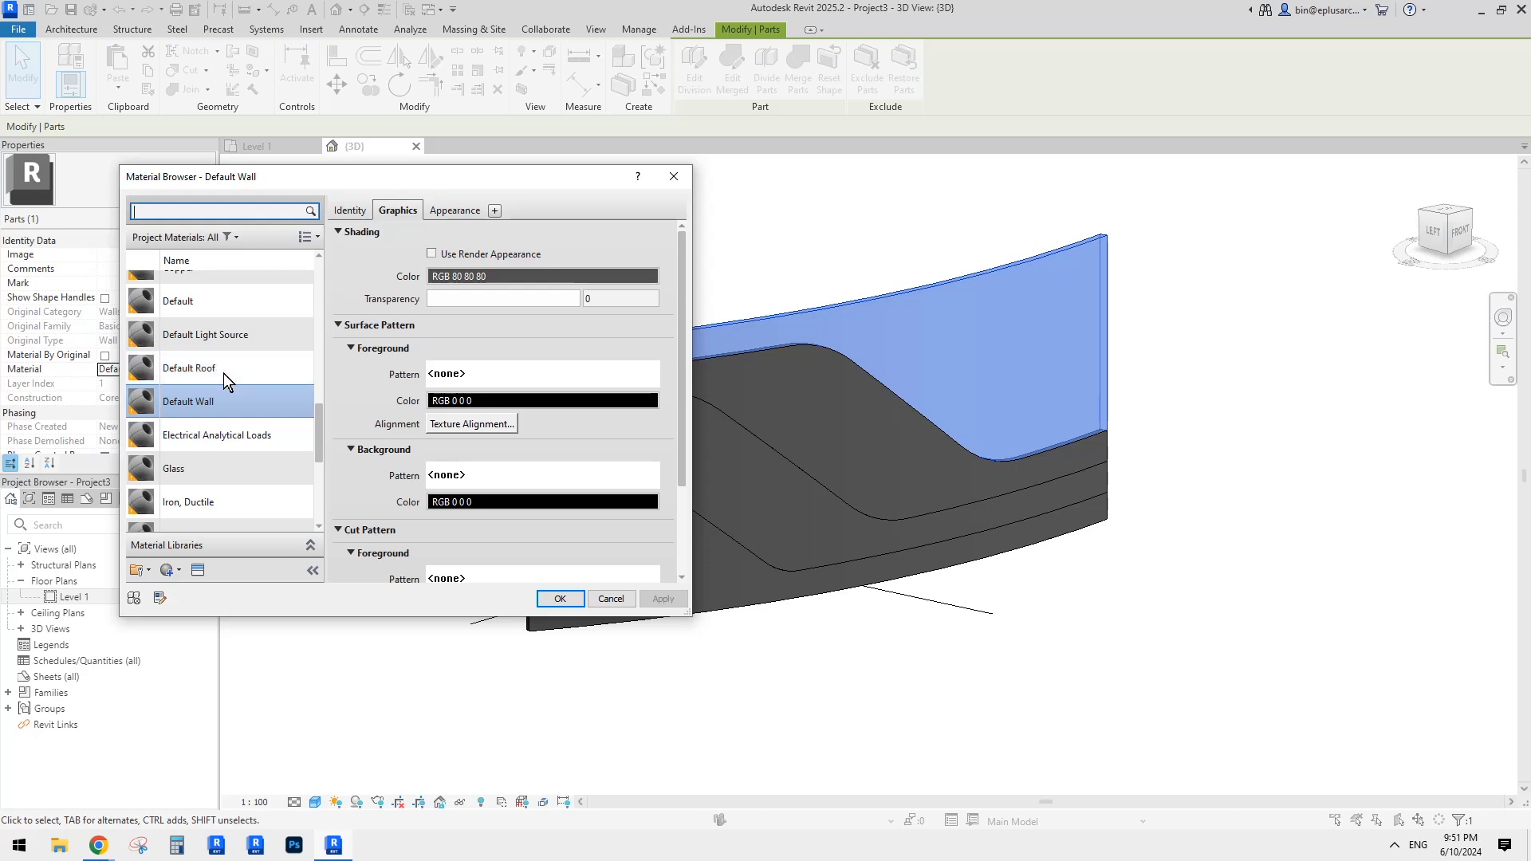
click(218, 470)
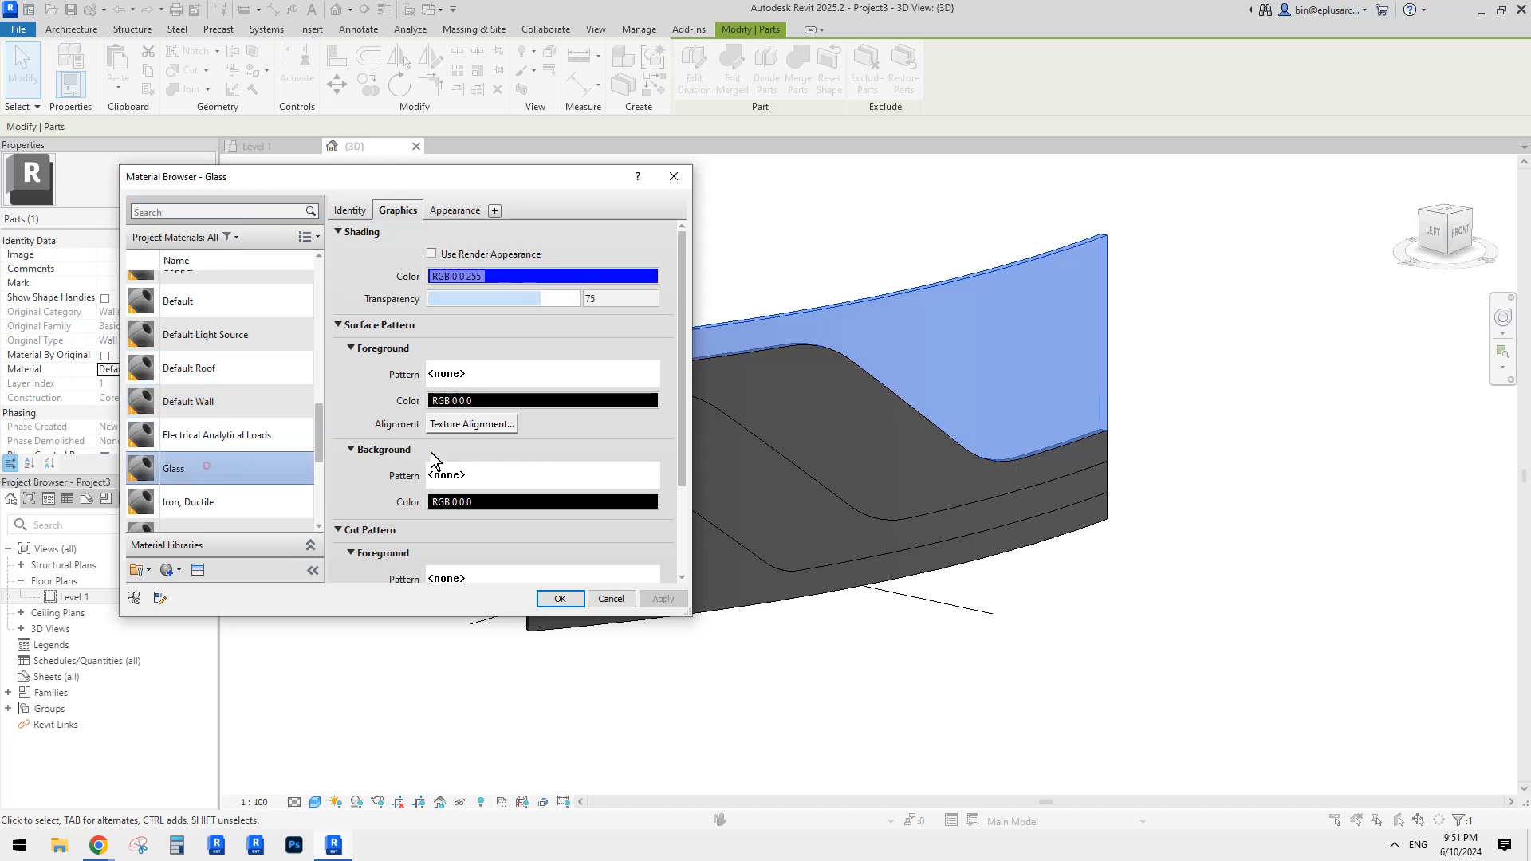
click(560, 600)
Step: Orbit the view and select the middle stepped band part
click(1019, 558)
shift+middle_drag(1036, 420, 973, 473)
click(826, 443)
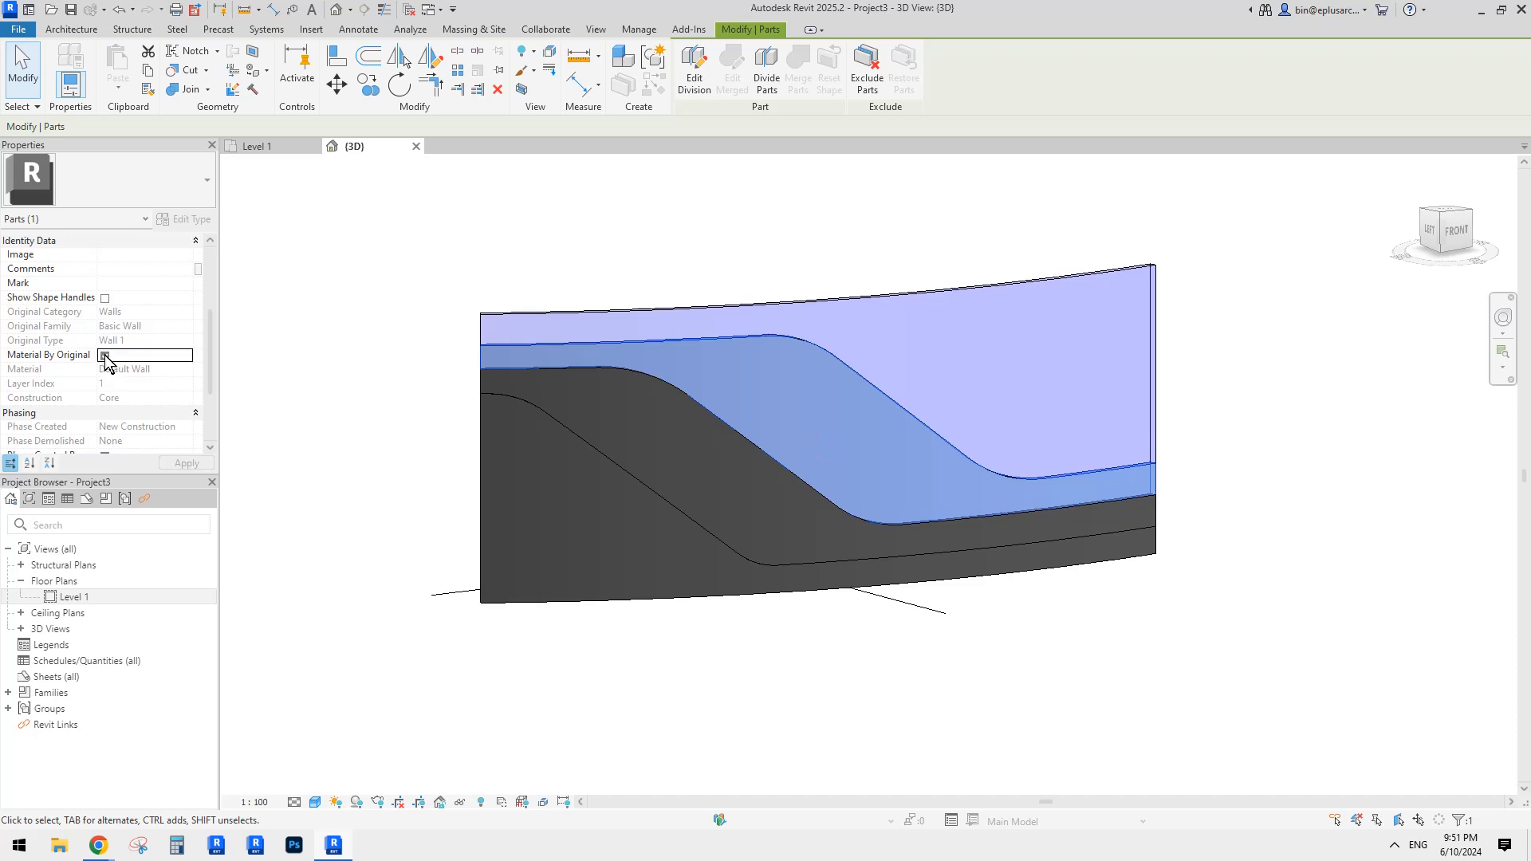
Step: Assign the Copper material to the selected middle wall part
click(188, 370)
click(188, 370)
scroll(260, 394, up, 10)
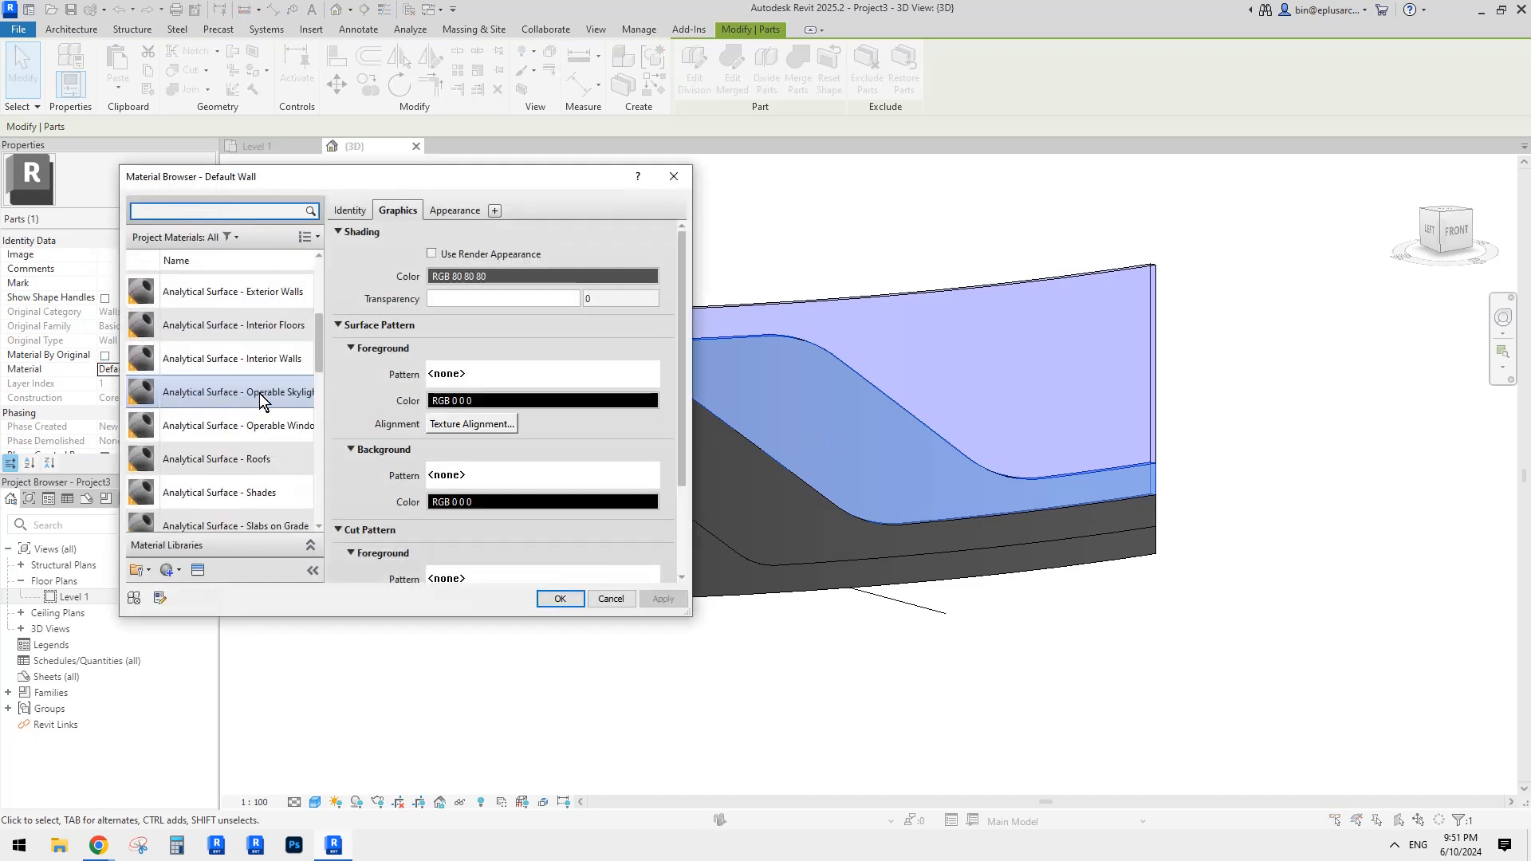
scroll(257, 397, down, 6)
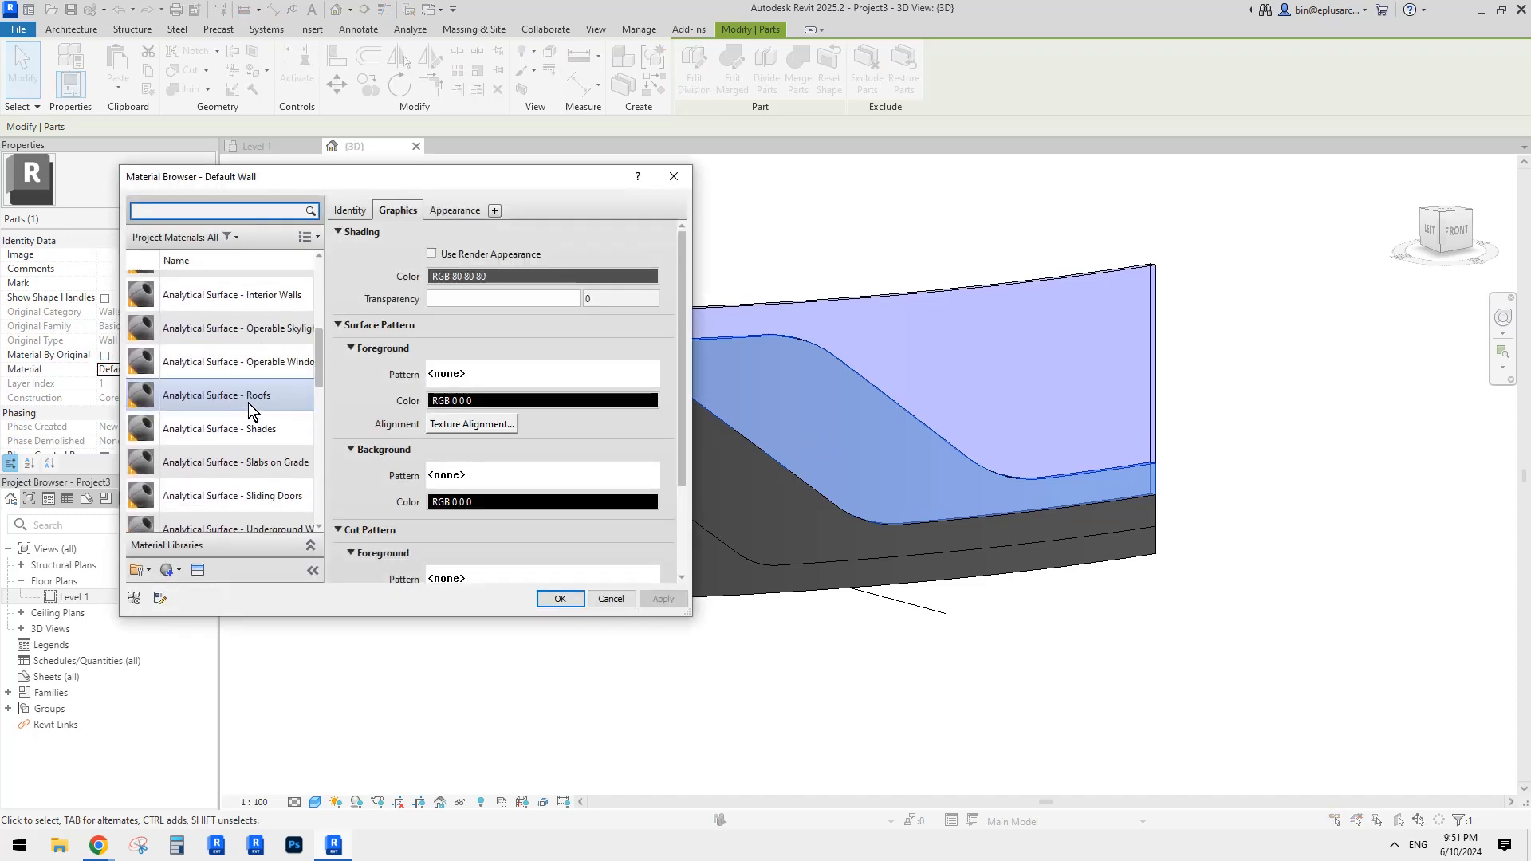
scroll(239, 399, up, 3)
click(202, 402)
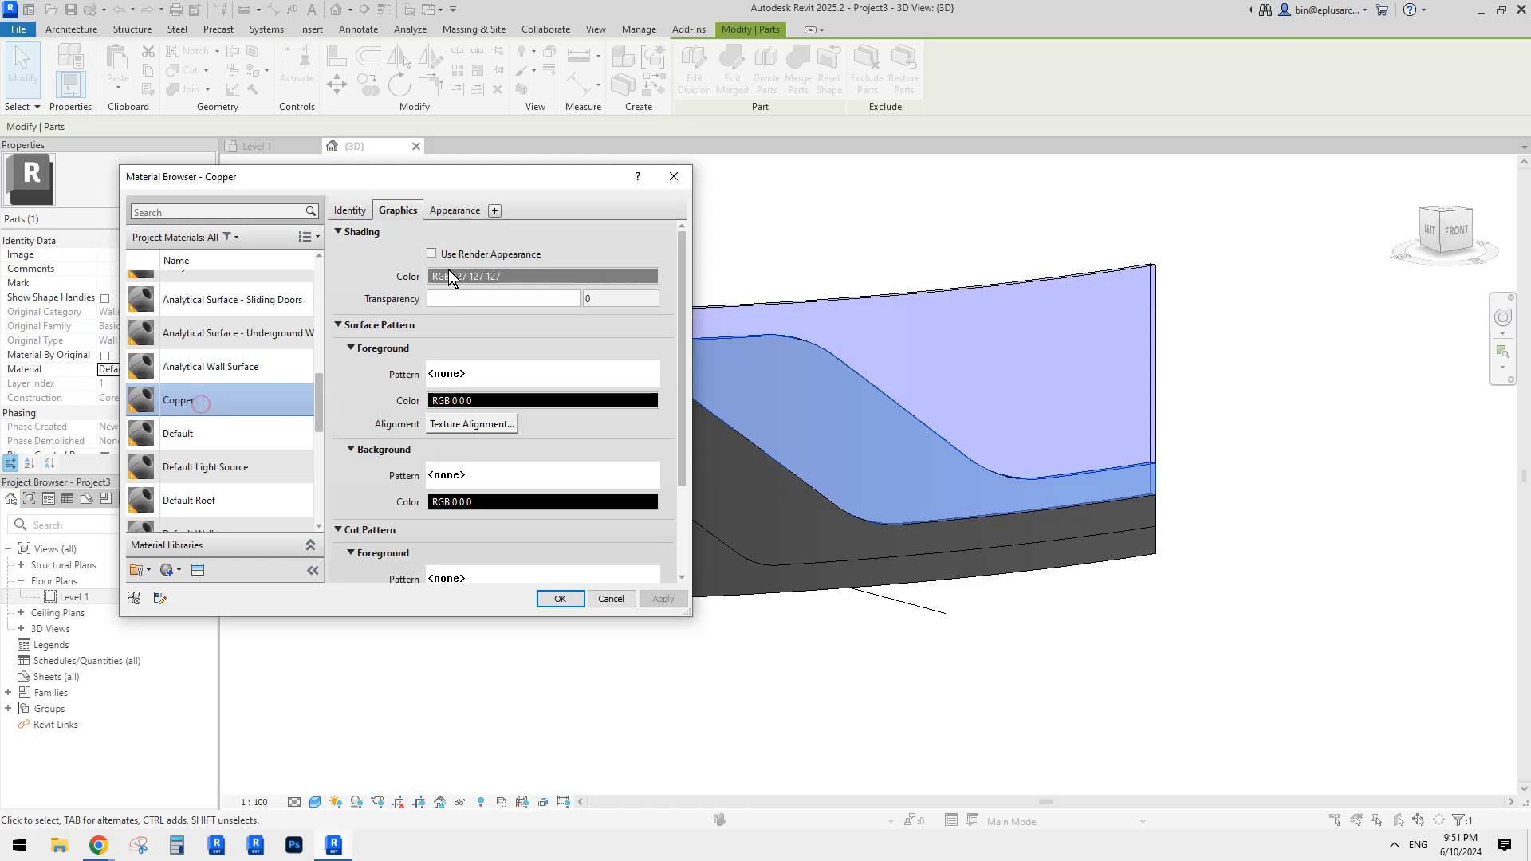
Step: Give Copper a custom copper-brown shading colour (RGB 181 98 62) and apply it
click(431, 253)
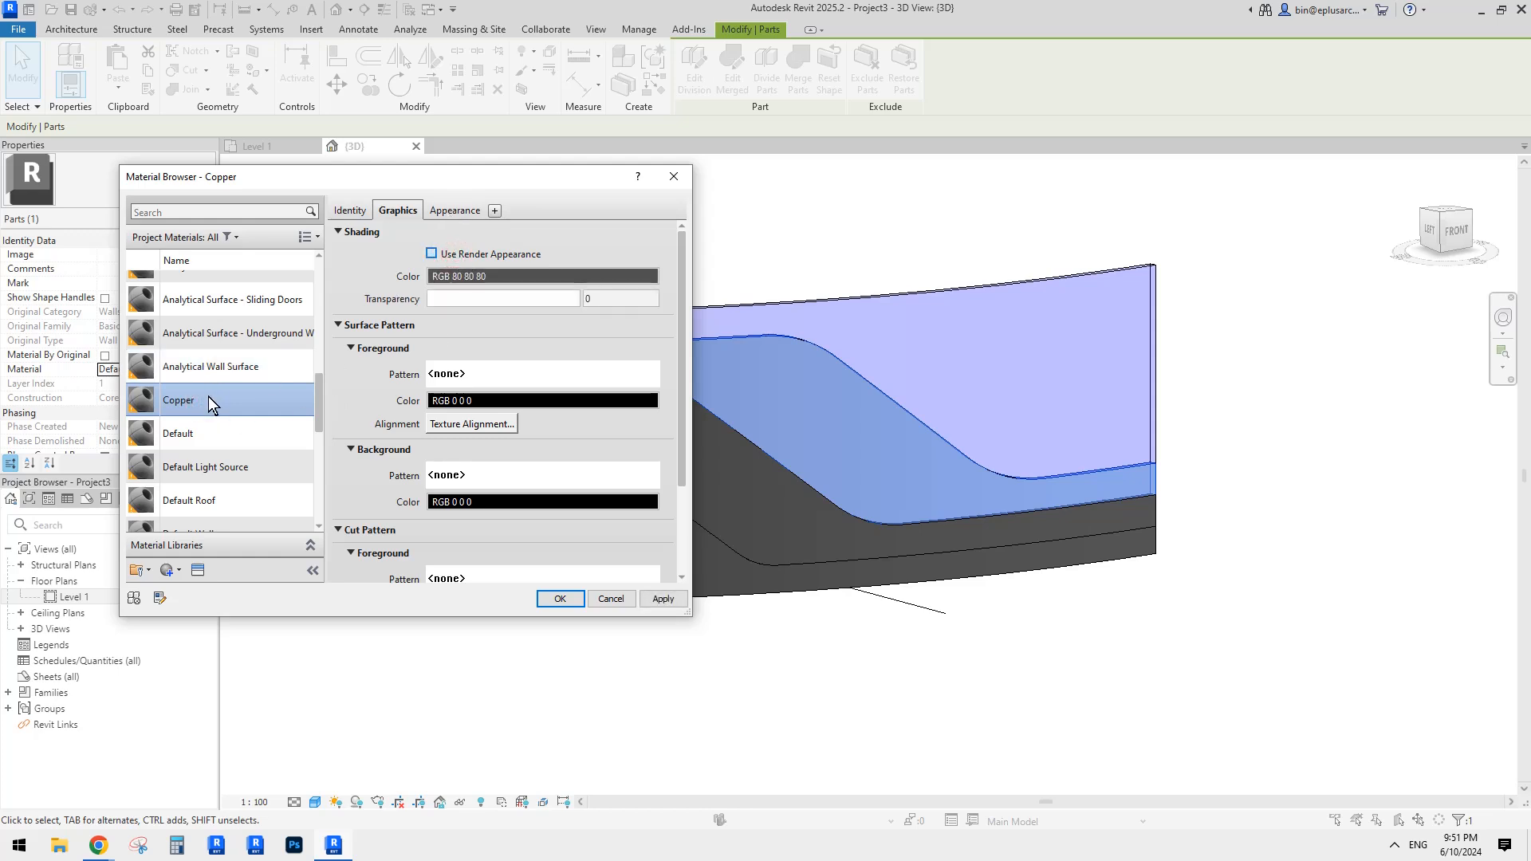
click(453, 211)
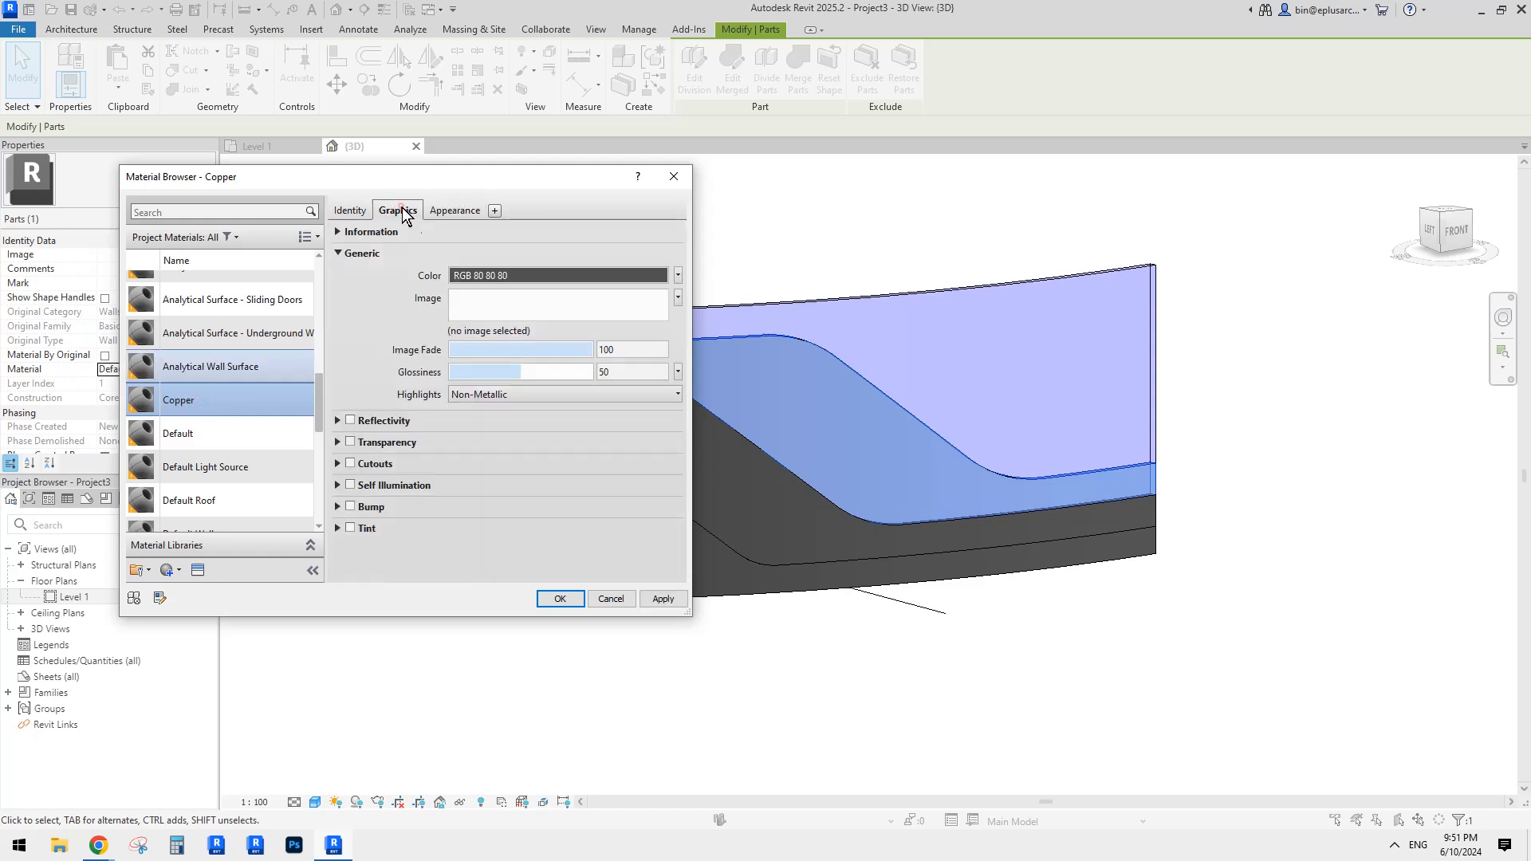
click(399, 209)
click(452, 212)
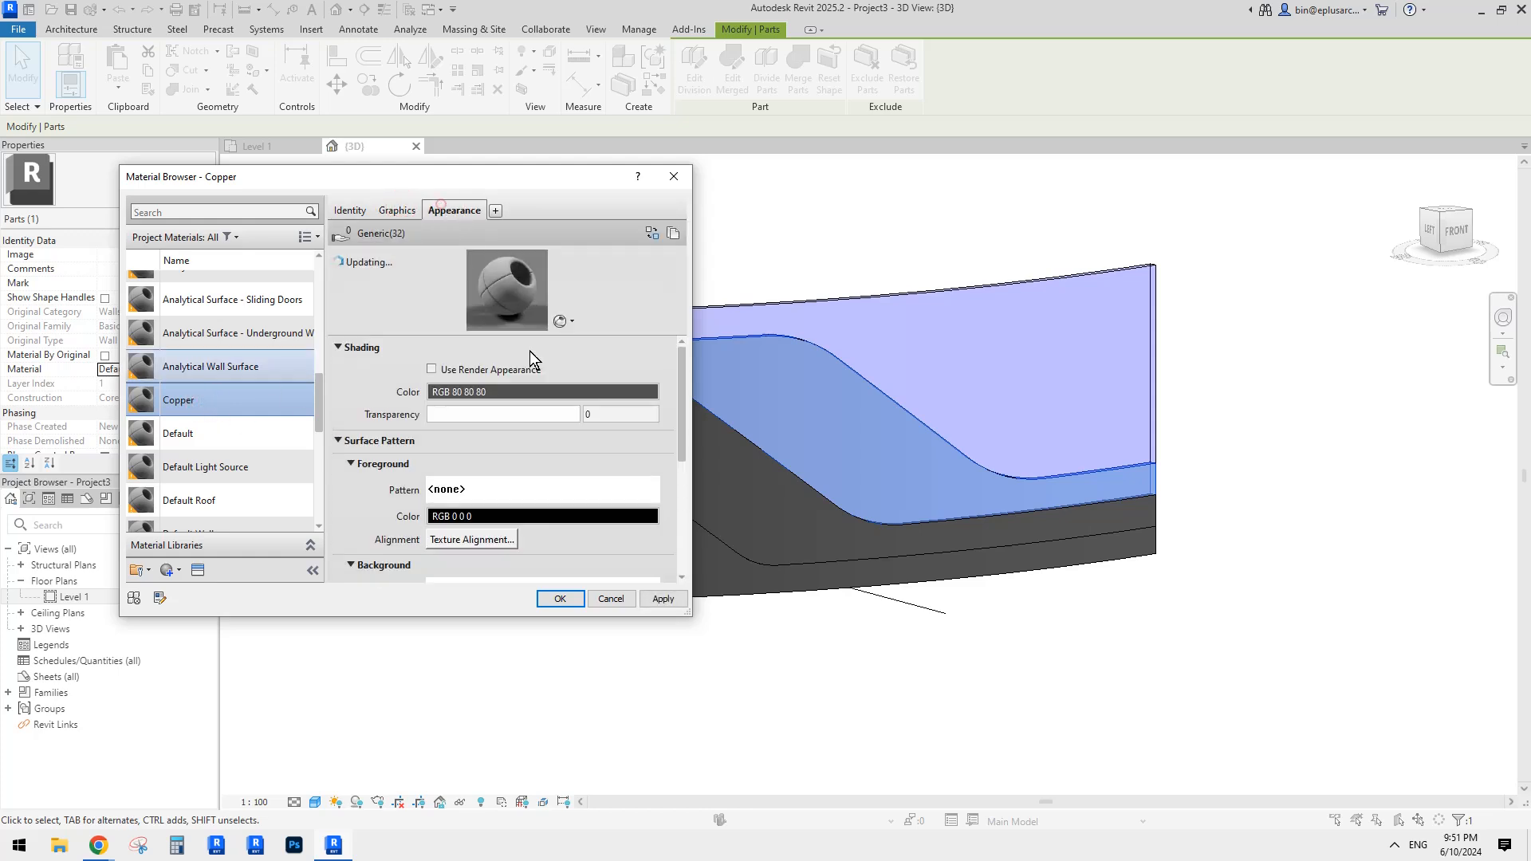
click(401, 213)
click(470, 270)
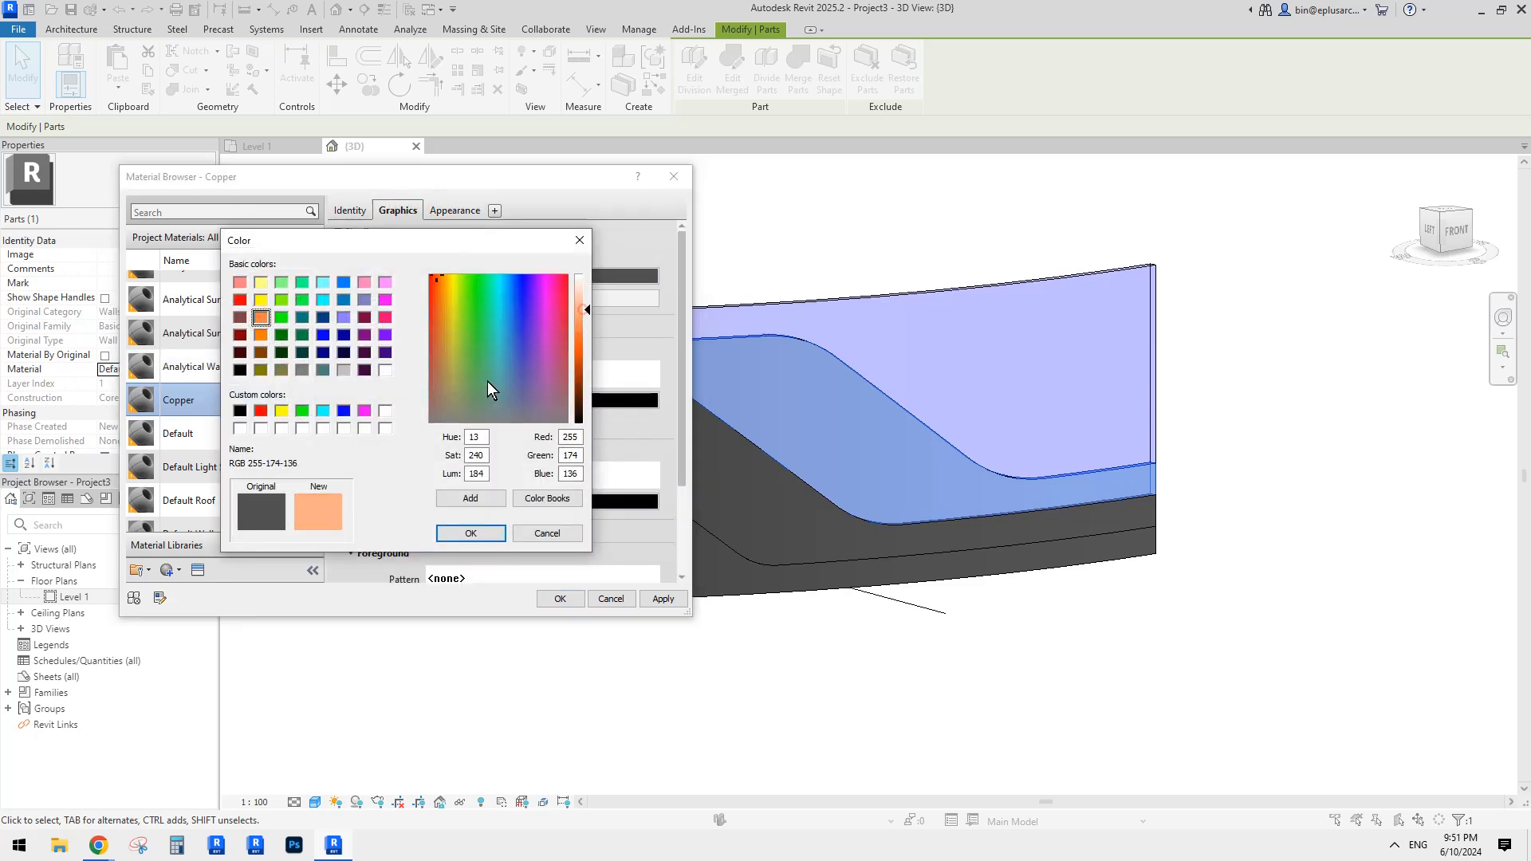
click(437, 351)
drag(589, 309, 583, 337)
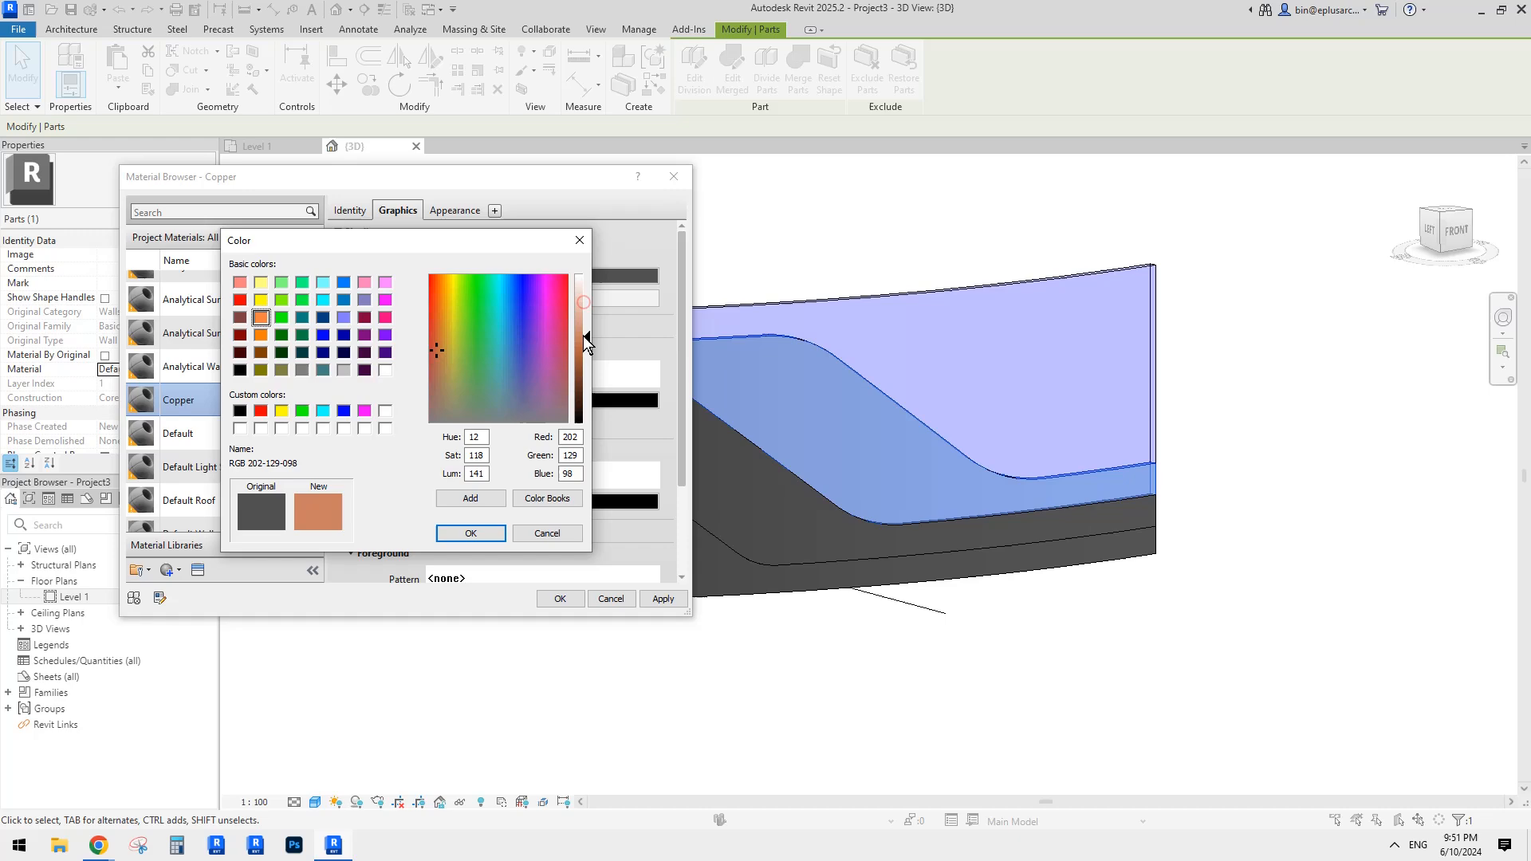
click(483, 534)
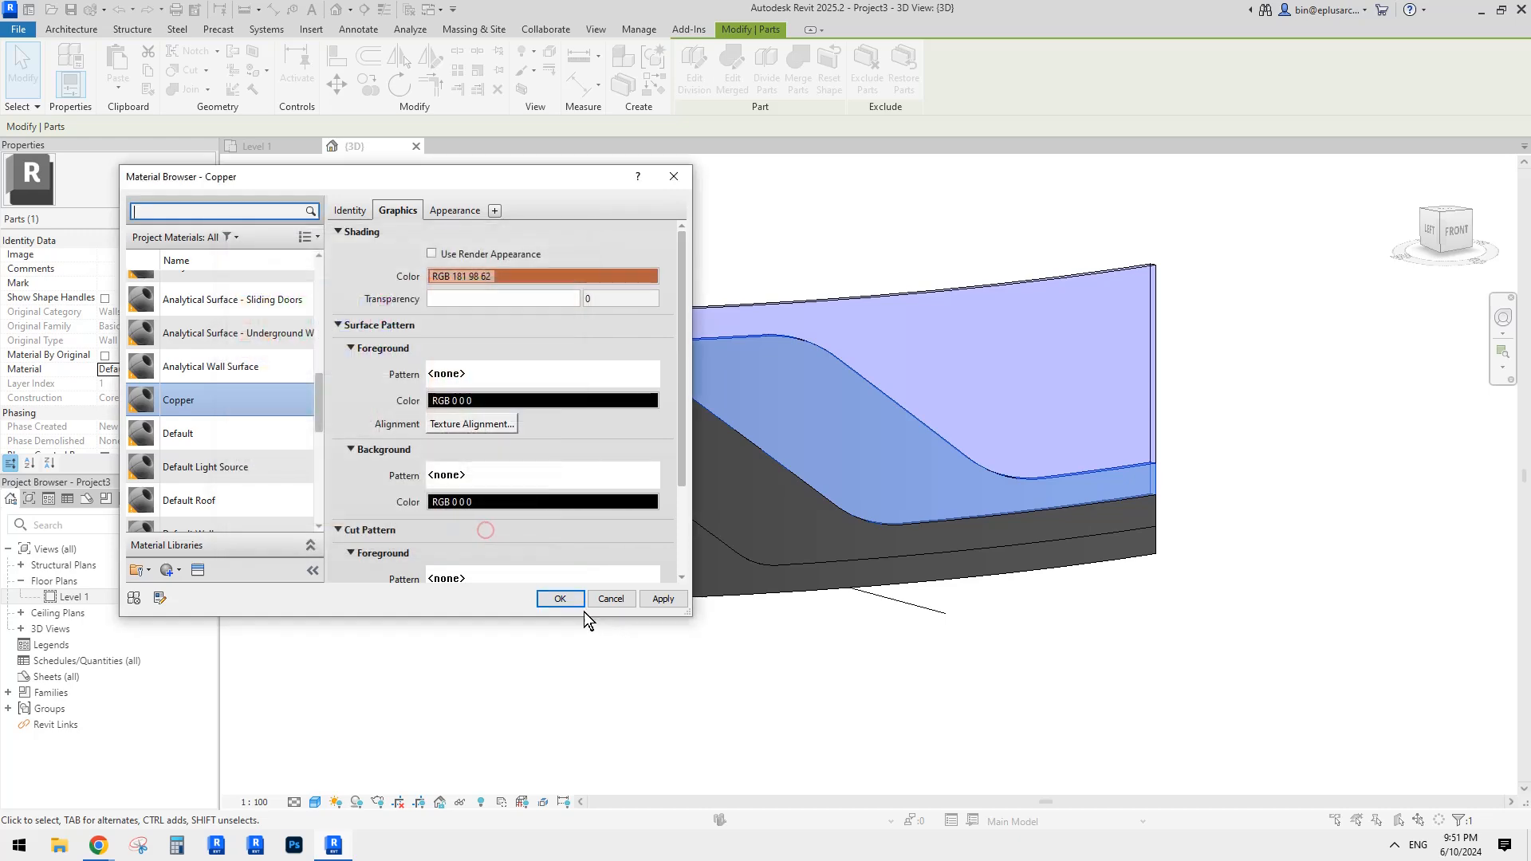
click(575, 601)
Step: Orbit around the curved wall and select the lower wall part
click(728, 620)
shift+middle_drag(1178, 636, 751, 544)
scroll(751, 545, up, 2)
click(629, 532)
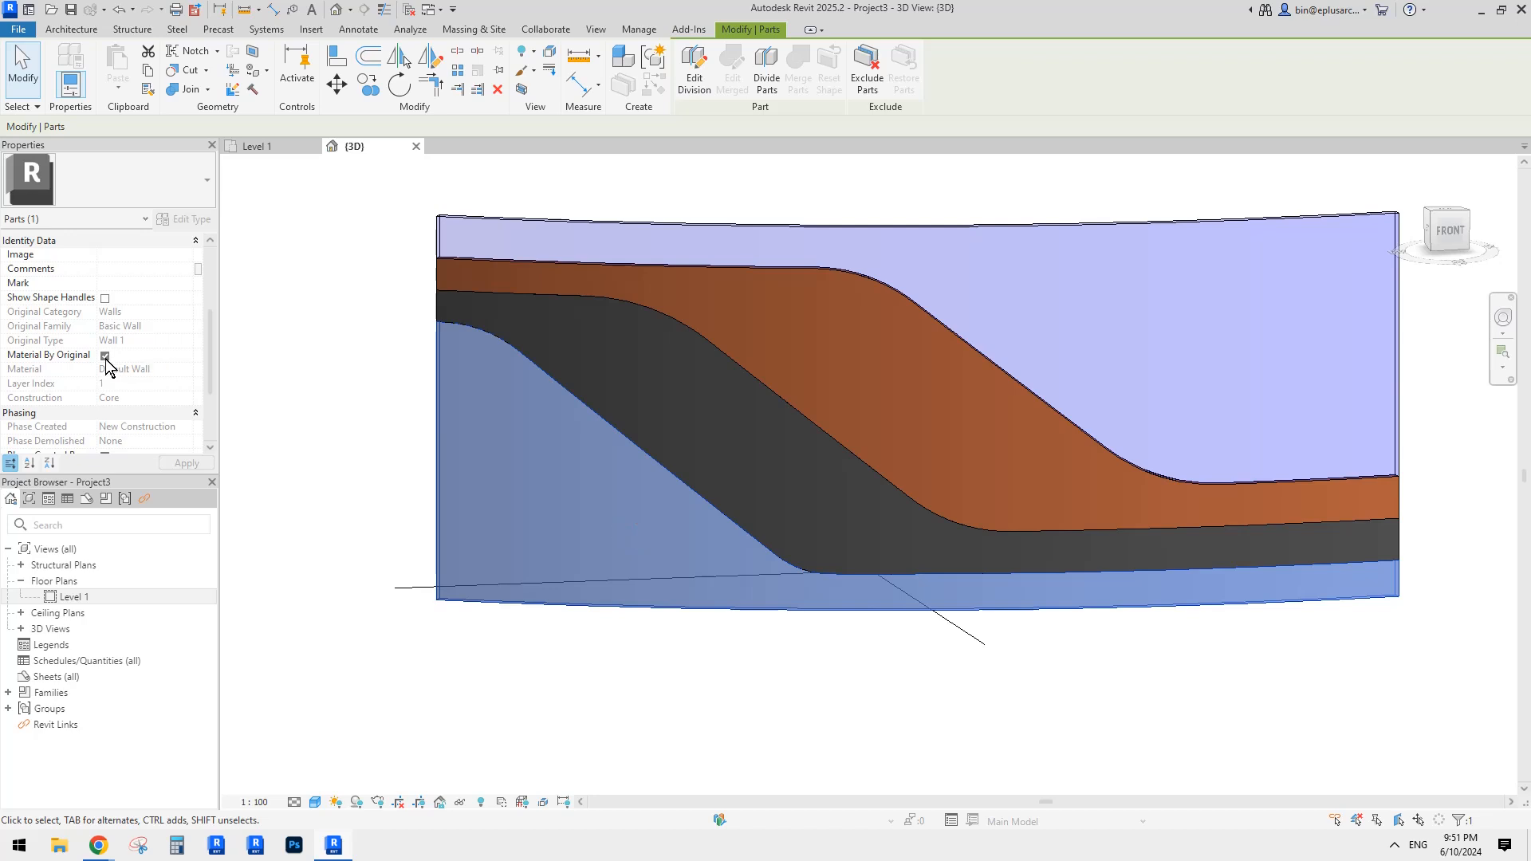
Step: Give the lowest wall part the Steel, Carbon material
scroll(218, 438, down, 5)
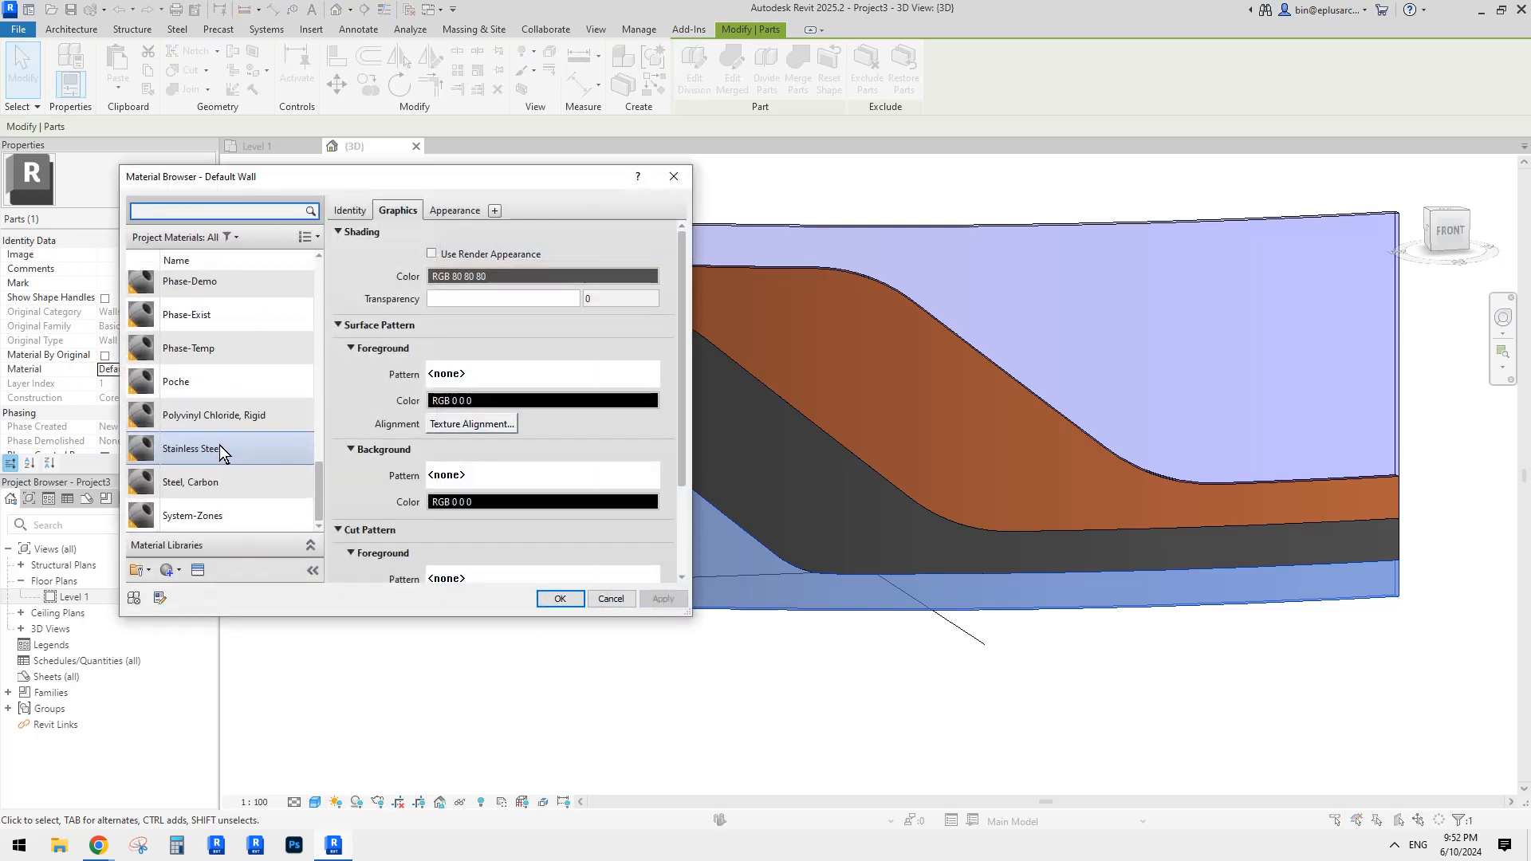
click(227, 314)
click(236, 478)
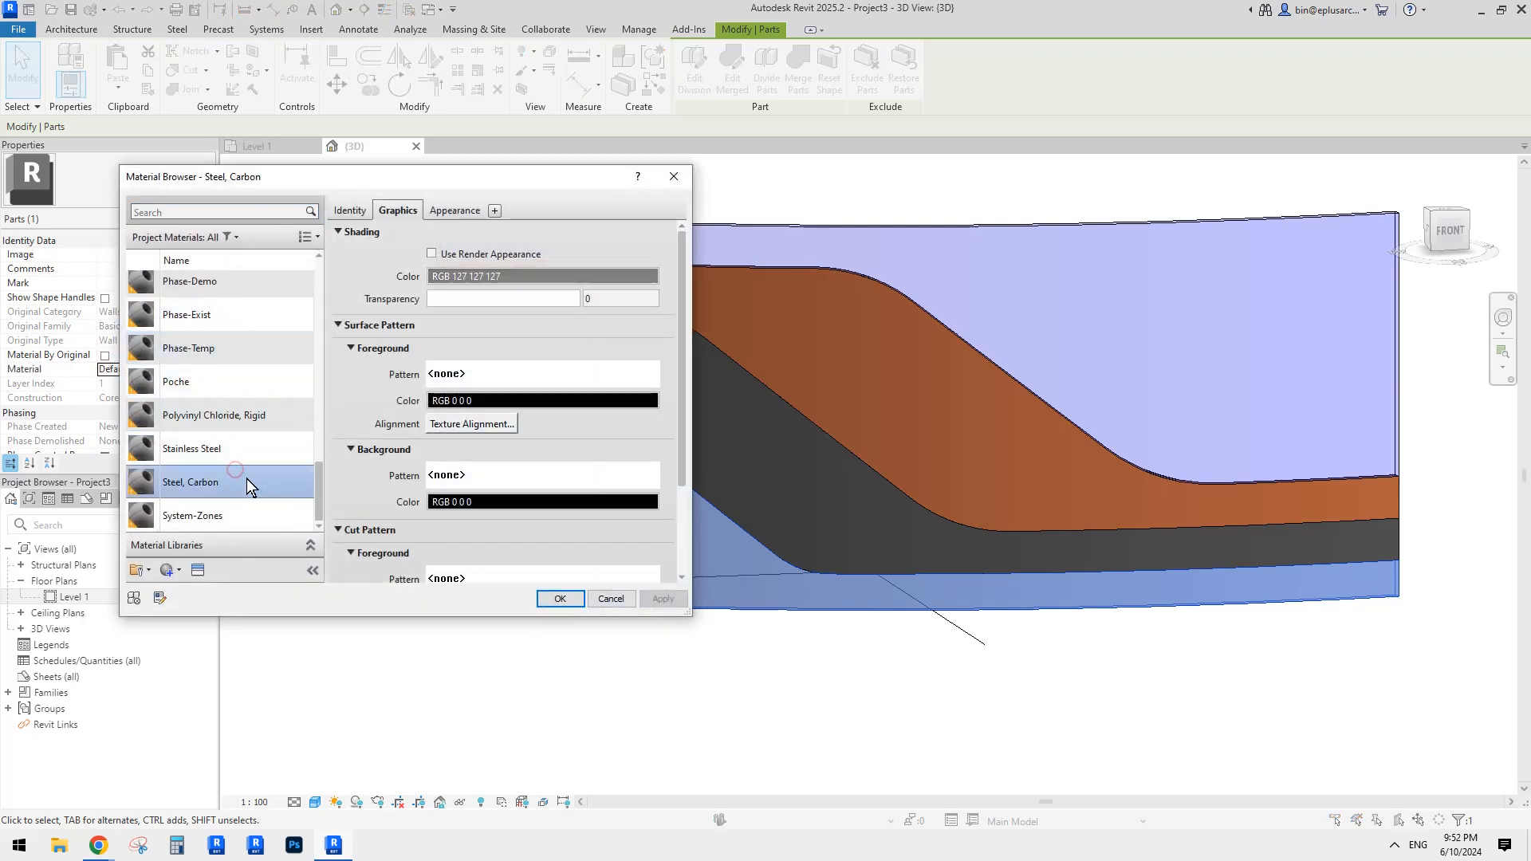
scroll(246, 478, up, 5)
scroll(247, 483, down, 2)
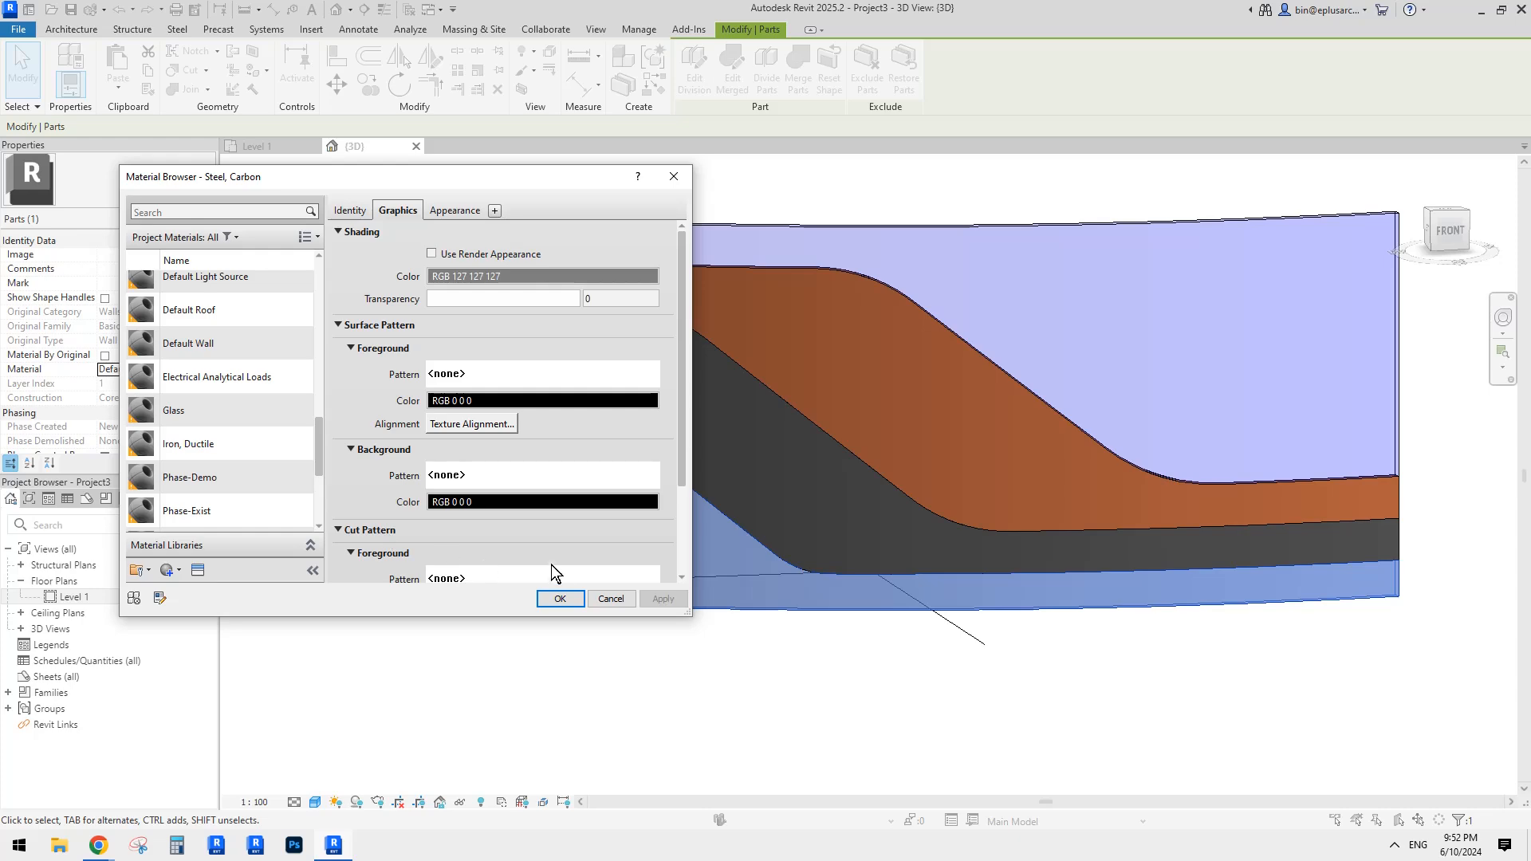
click(568, 603)
key(Escape)
Step: Orbit around the curved wall, checking the copper and glass parts
shift+middle_drag(744, 662, 1089, 561)
click(873, 481)
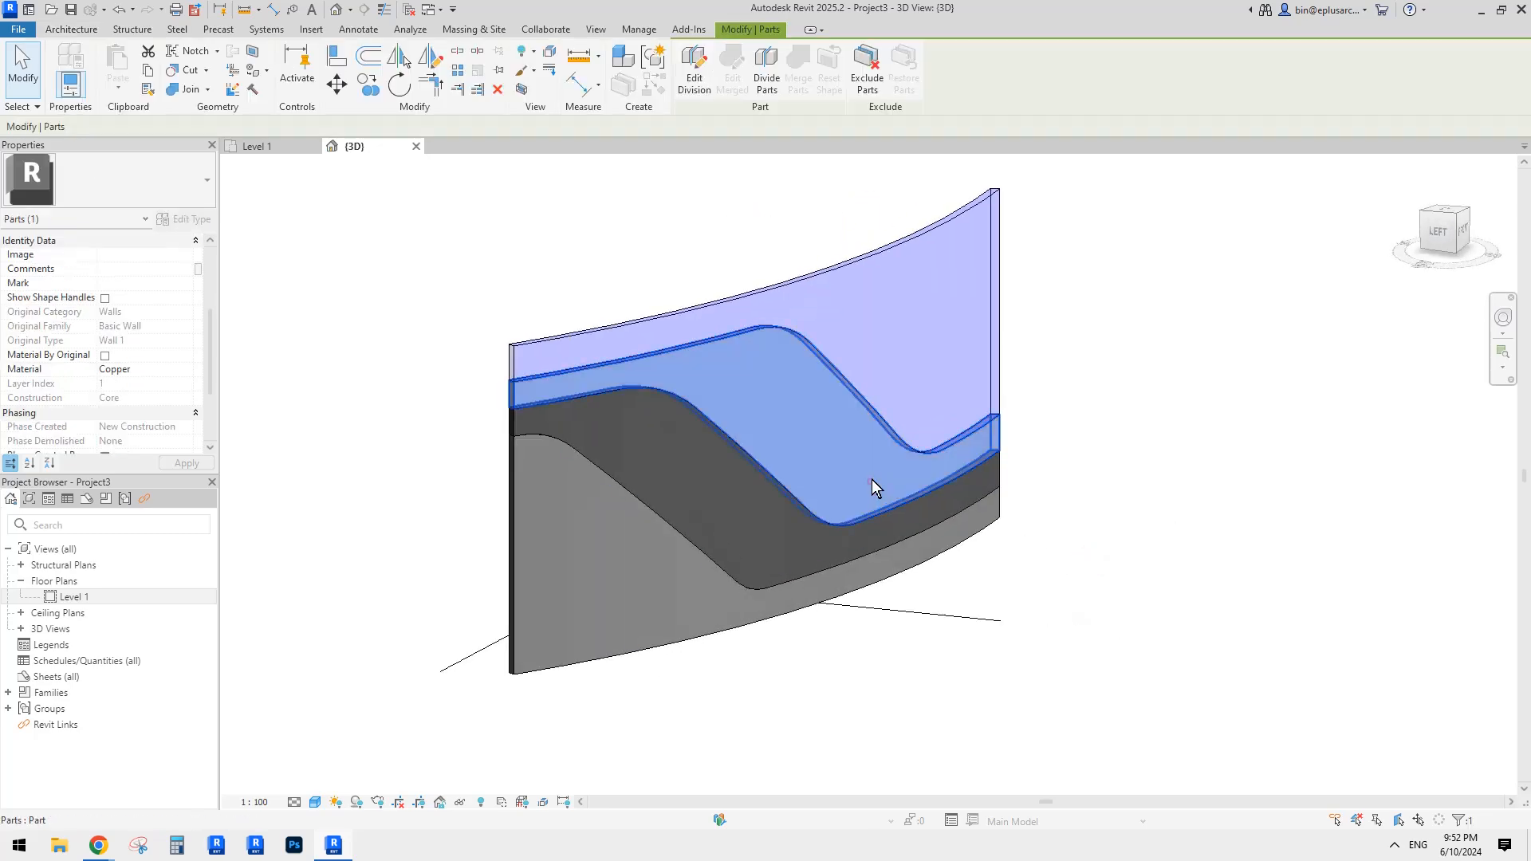
key(Escape)
click(570, 354)
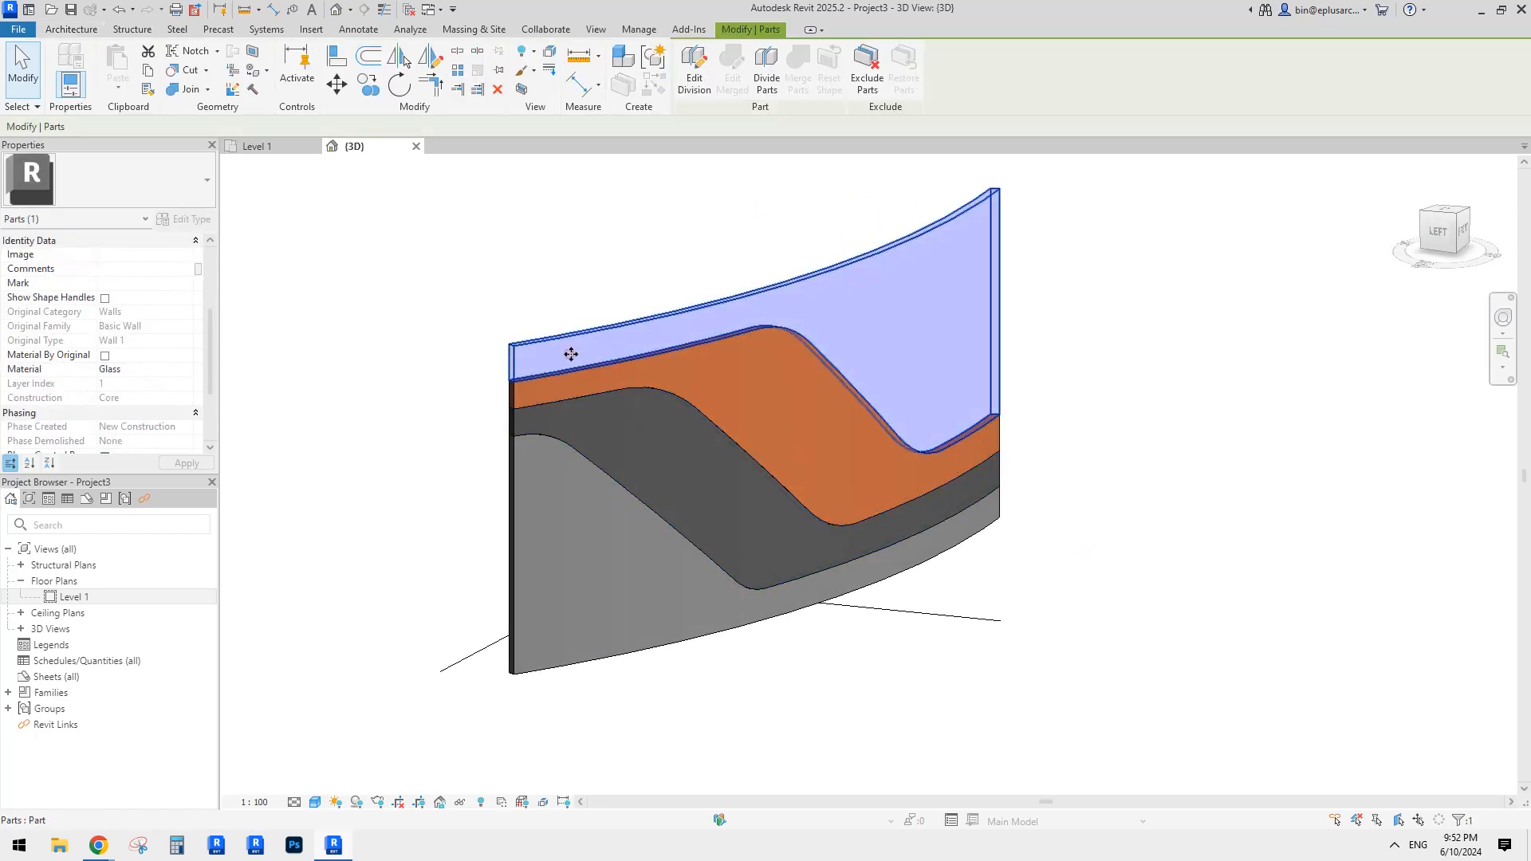
key(Escape)
shift+middle_drag(469, 398, 489, 371)
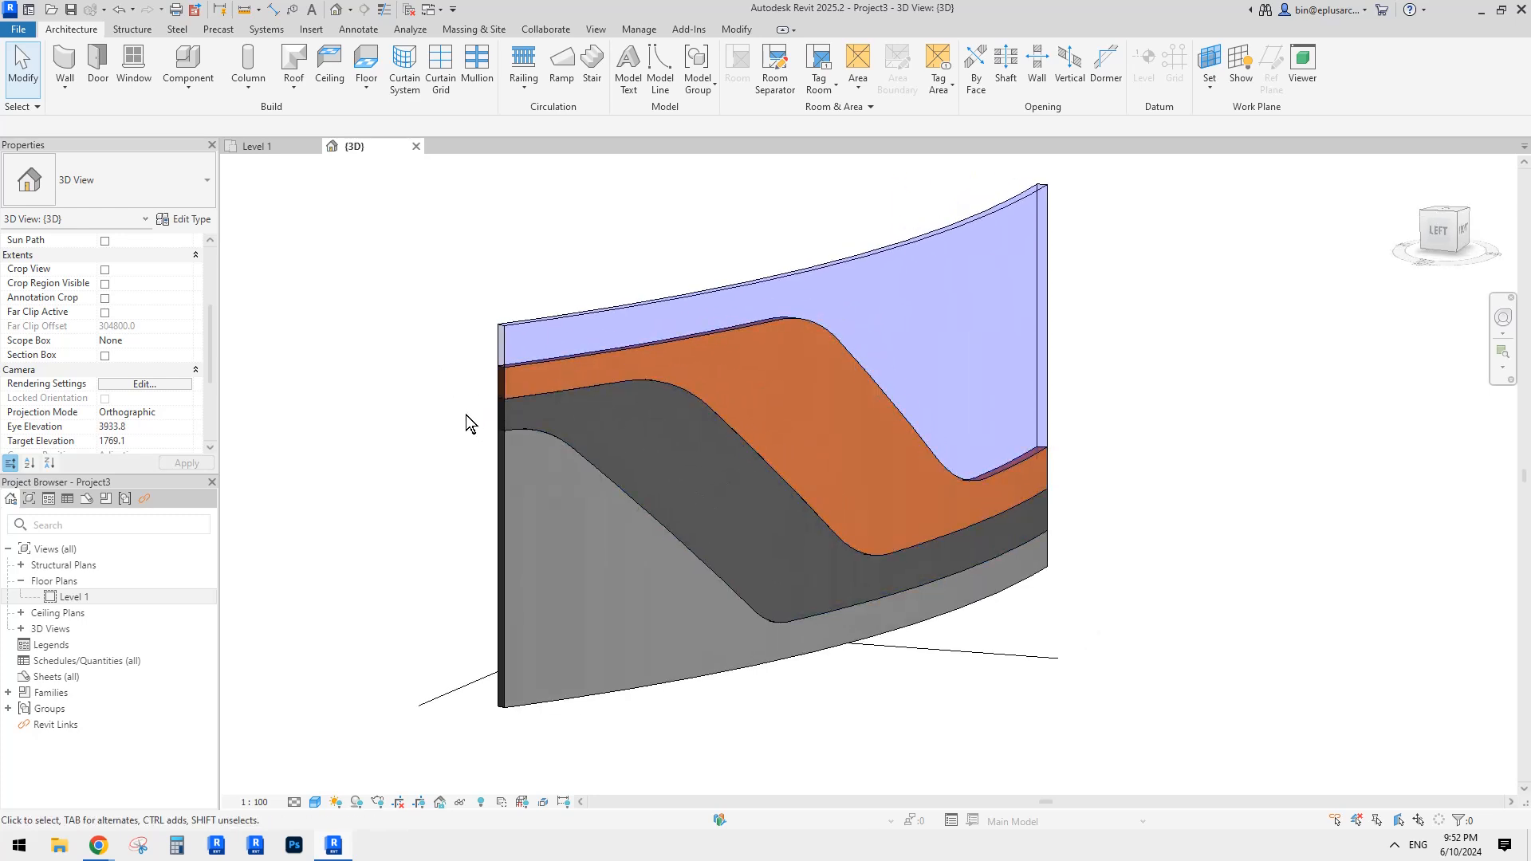
shift+middle_drag(468, 423, 615, 383)
shift+middle_drag(706, 308, 328, 307)
scroll(166, 308, up, 5)
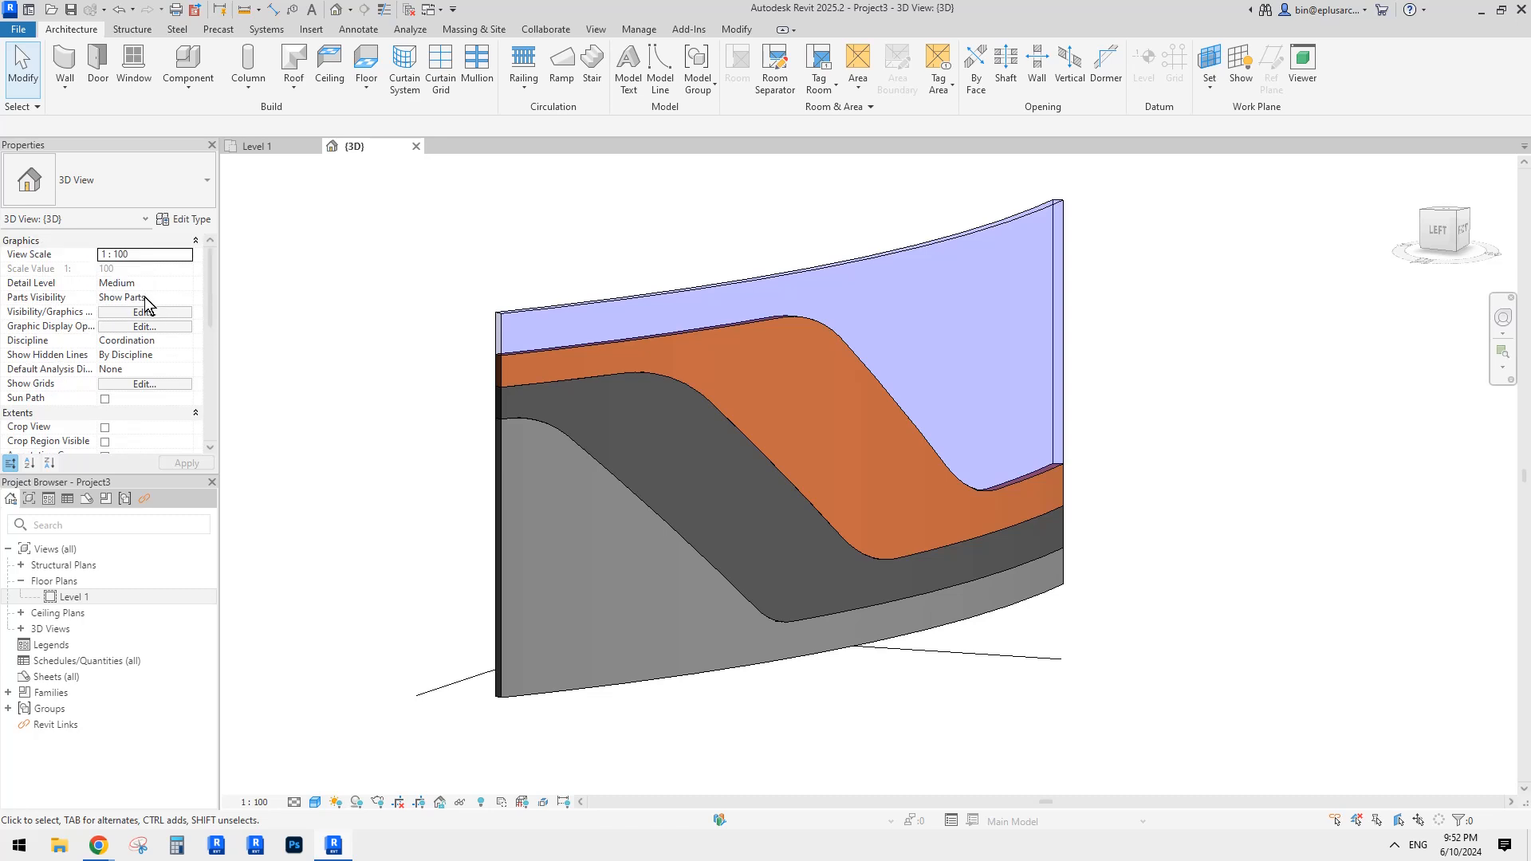
Step: Switch Parts Visibility to Show Original and select the curved wall
click(182, 297)
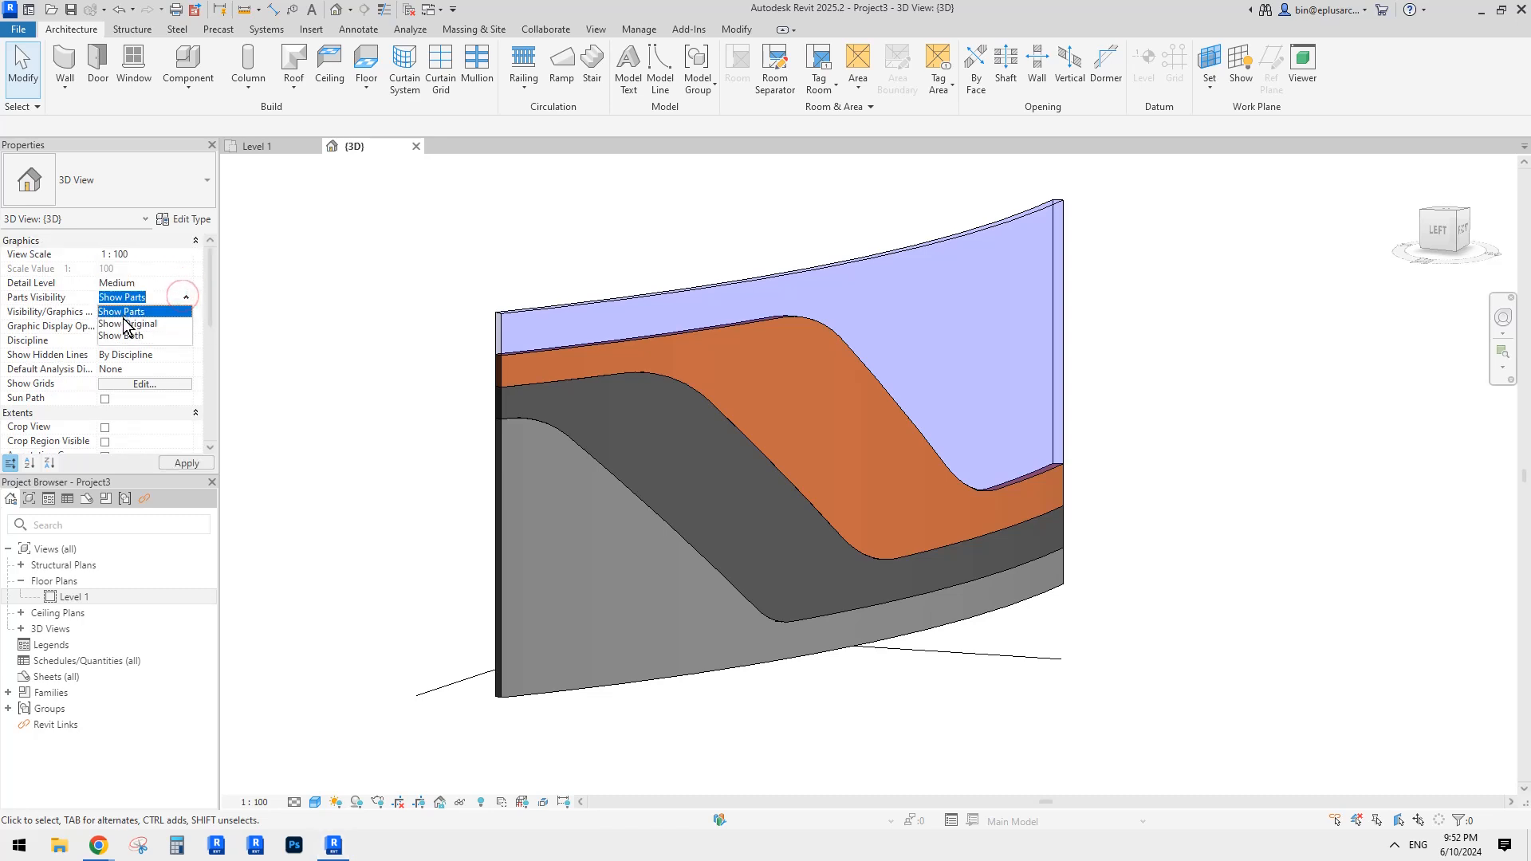
click(126, 324)
click(578, 319)
Step: In the wall type's structure, insert a layer and set the thicknesses, including 100
click(113, 188)
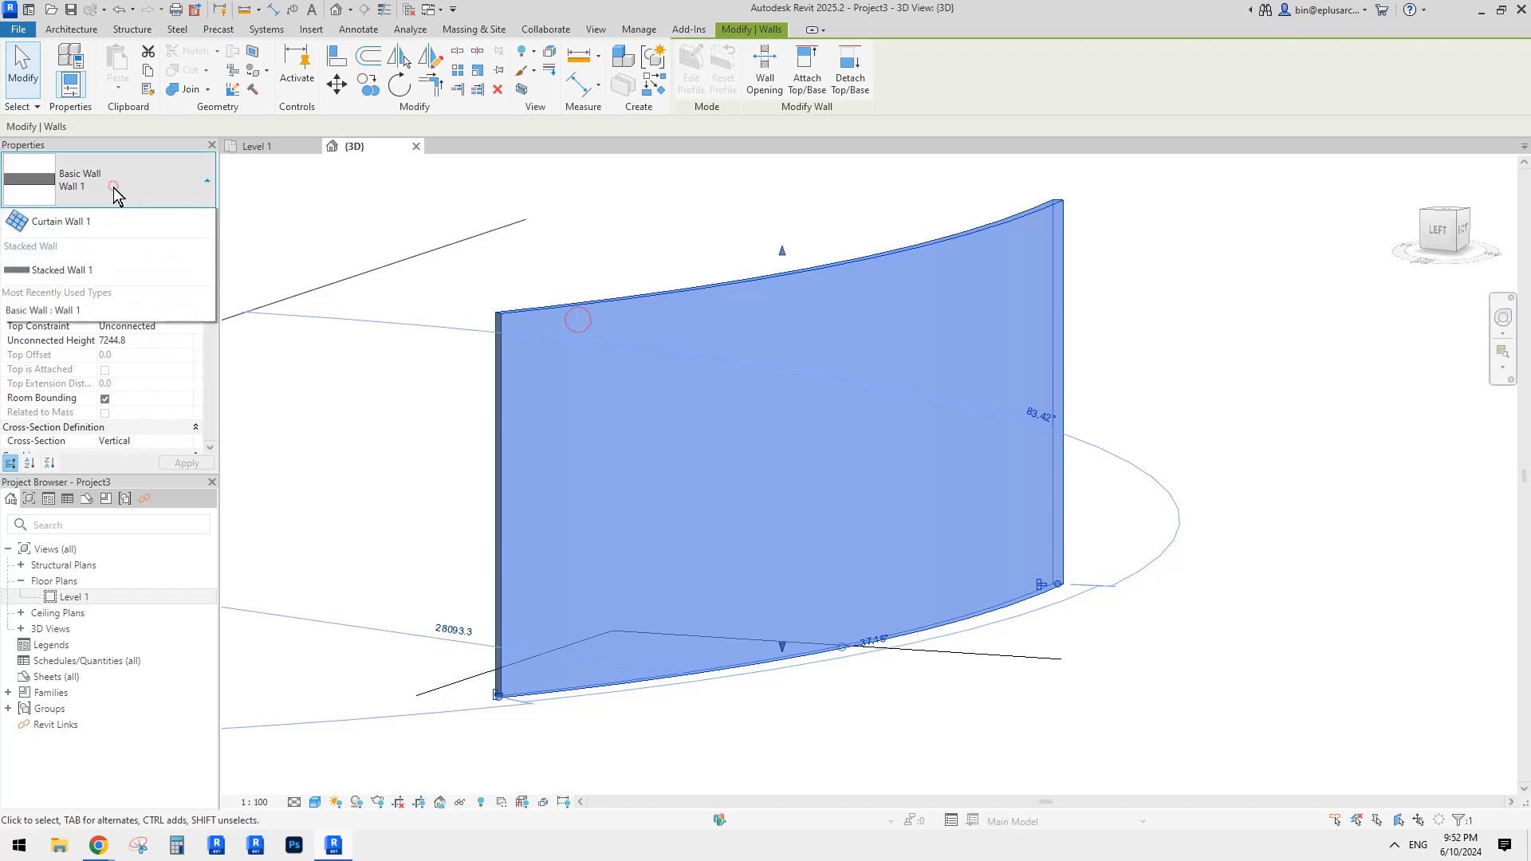
click(113, 188)
click(185, 220)
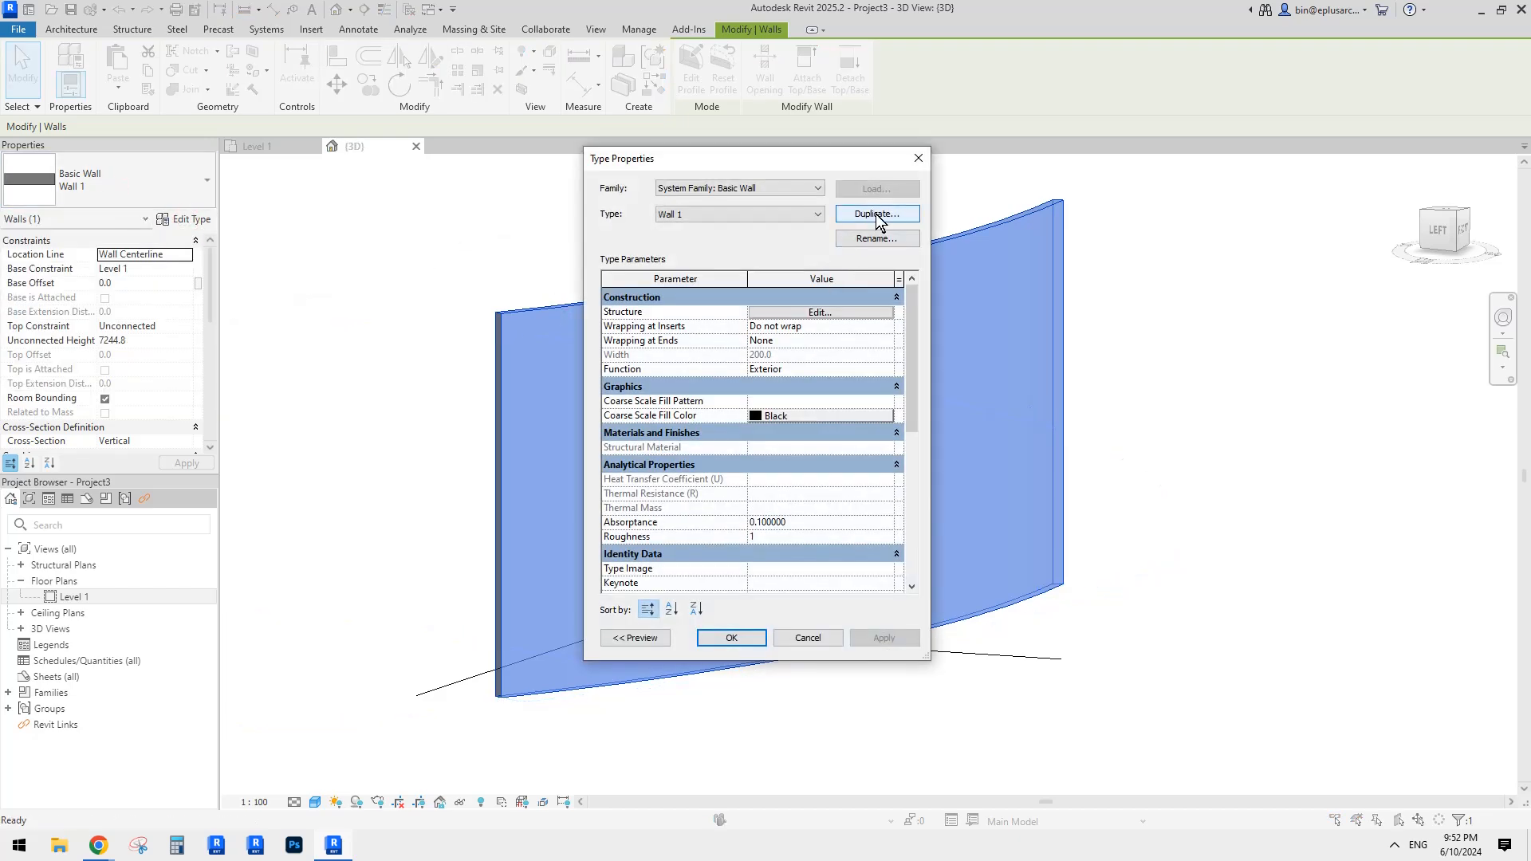
click(826, 313)
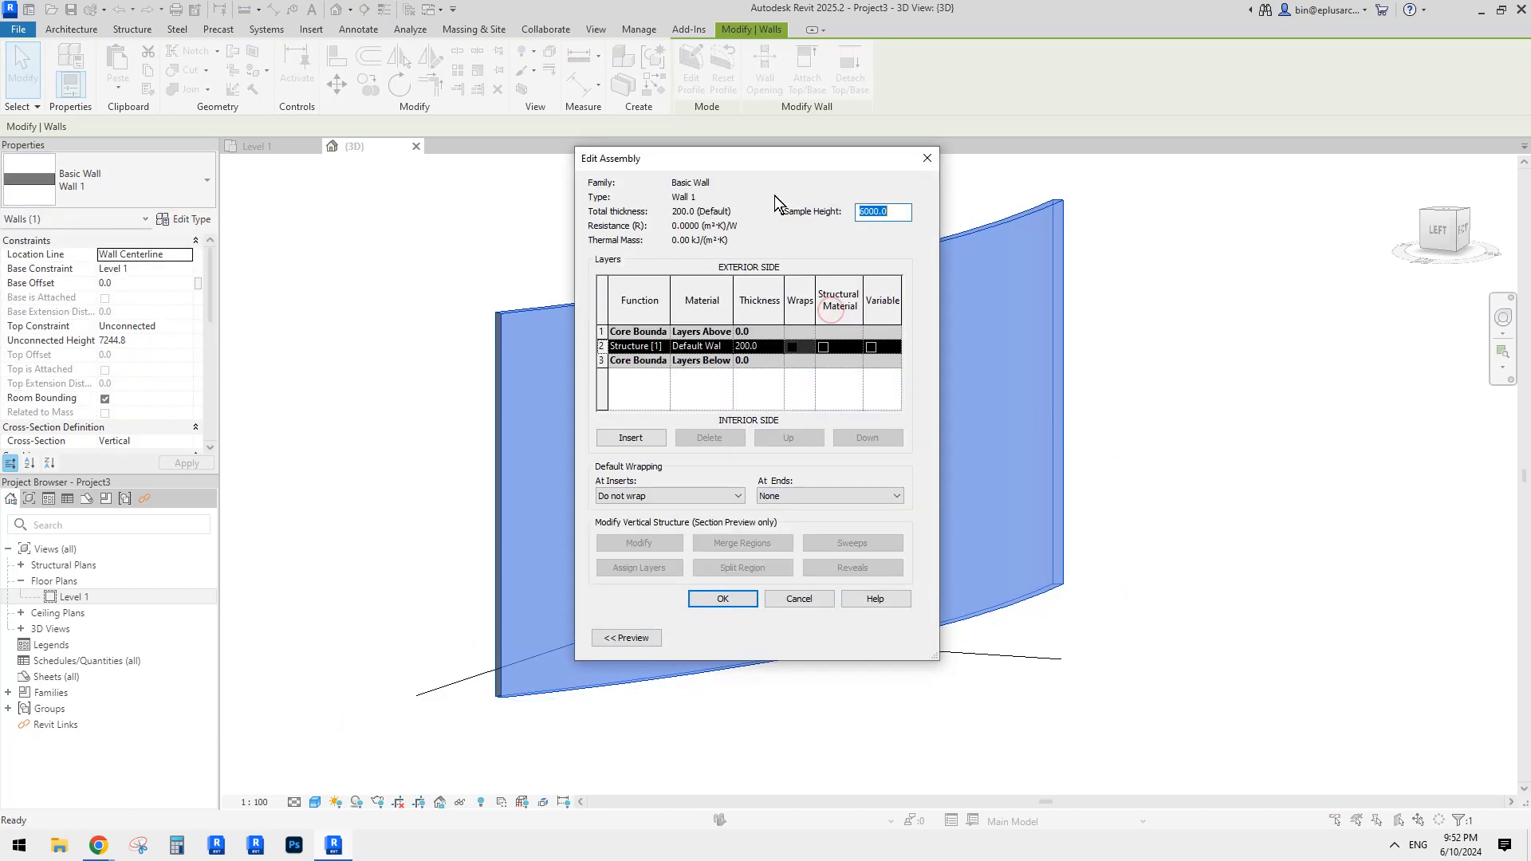
drag(734, 177, 653, 190)
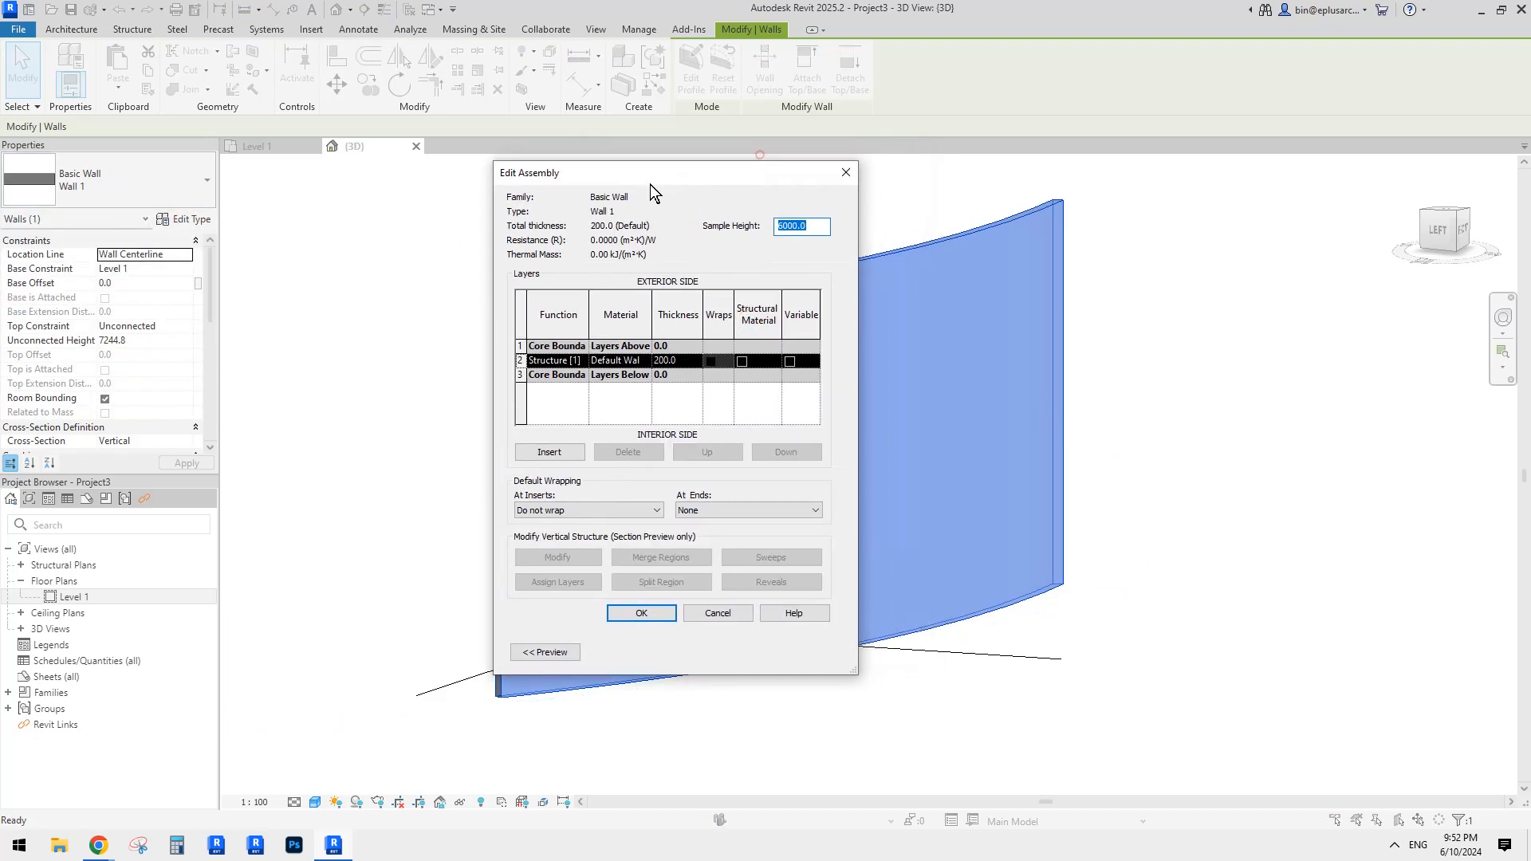
click(678, 361)
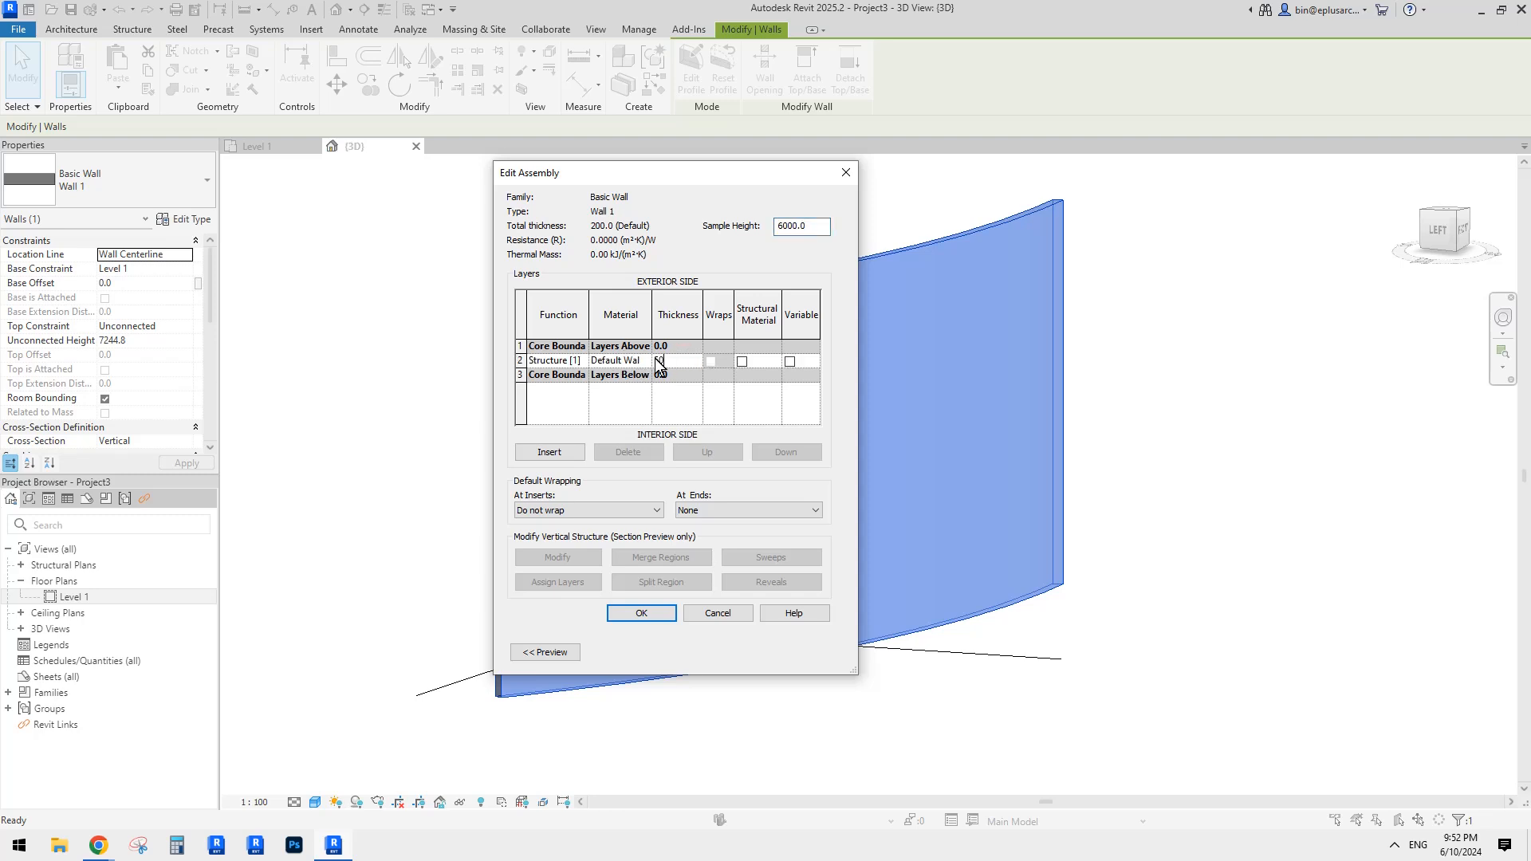
click(549, 452)
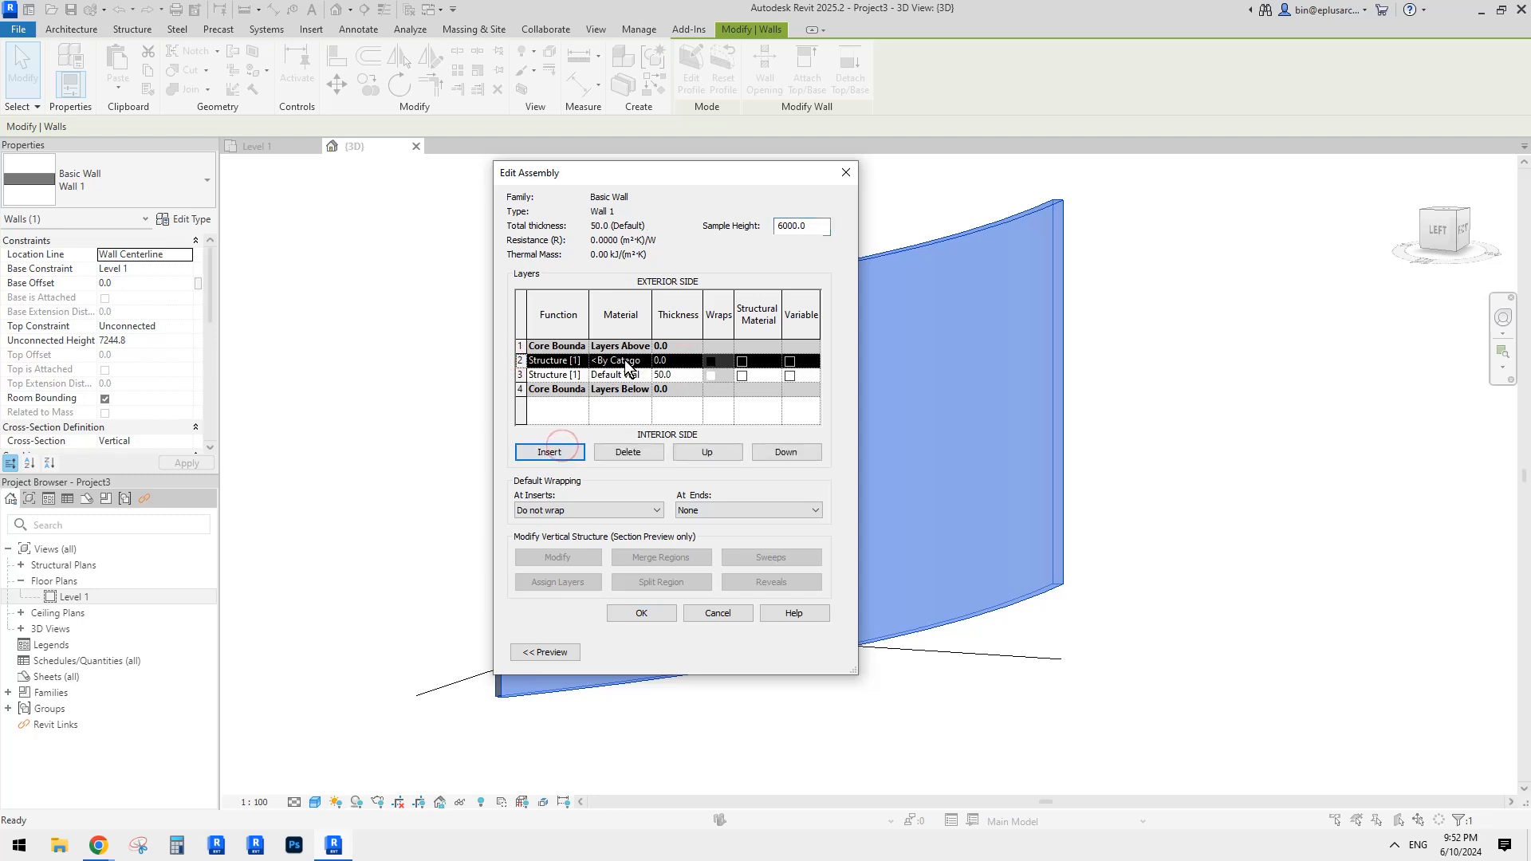
click(682, 361)
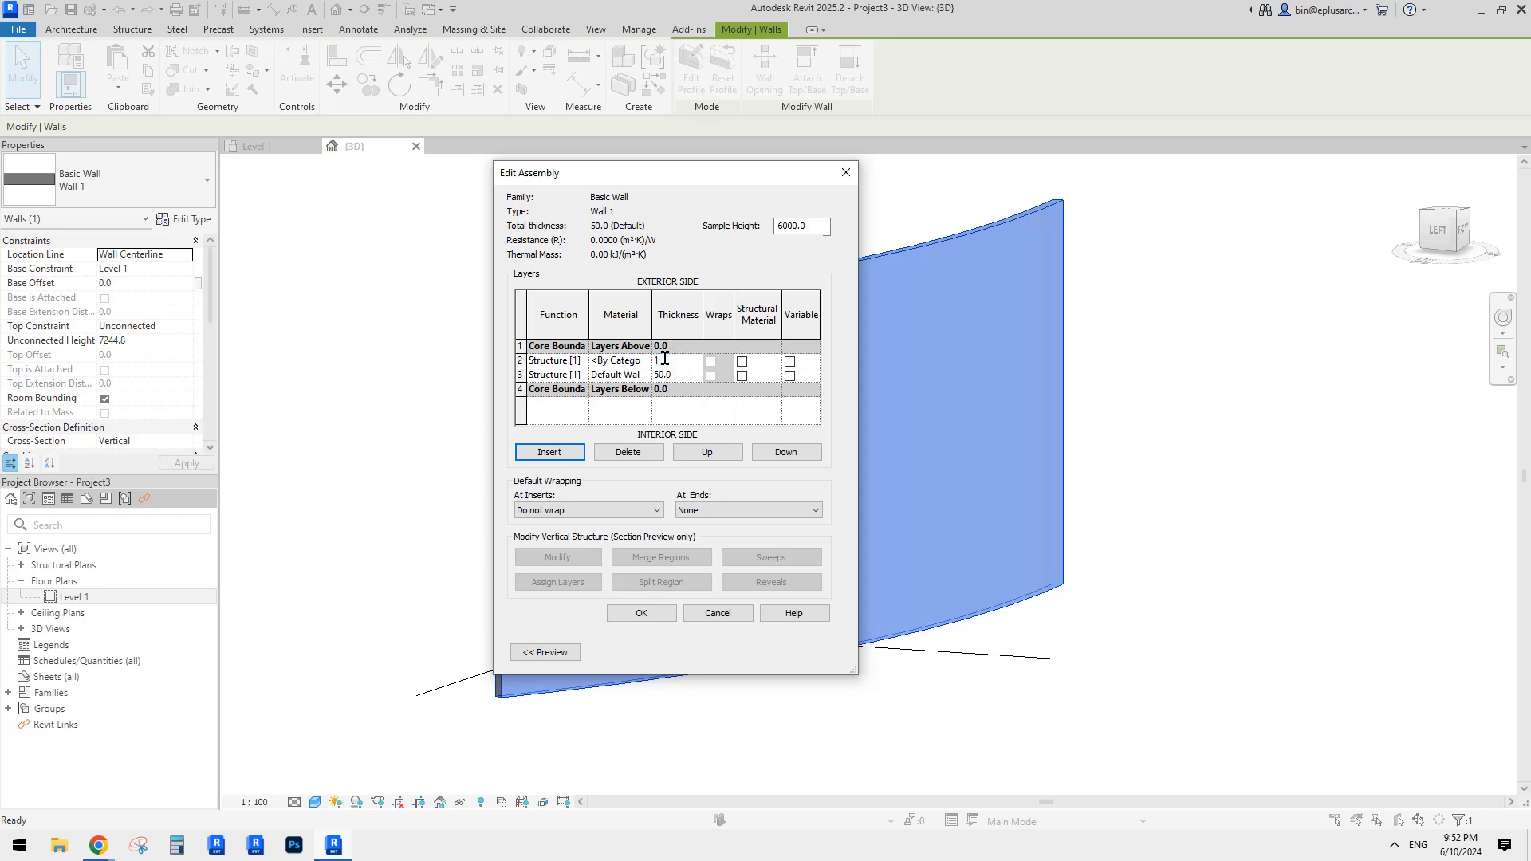
click(520, 361)
Step: Insert a third 50-thick layer and confirm the 200-thick three-layer structure
click(519, 361)
click(550, 453)
click(666, 338)
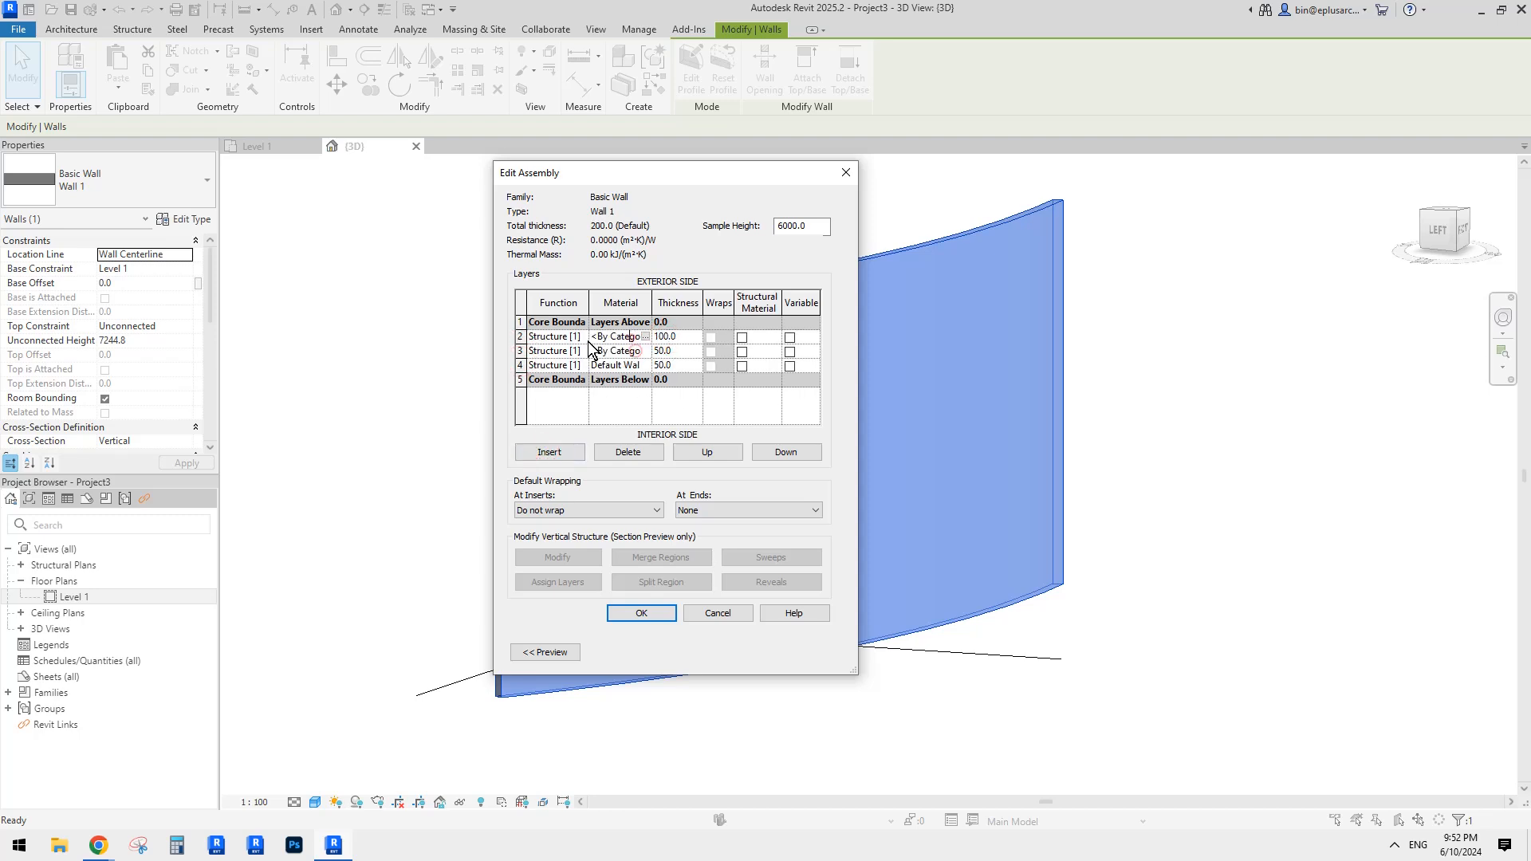
click(647, 614)
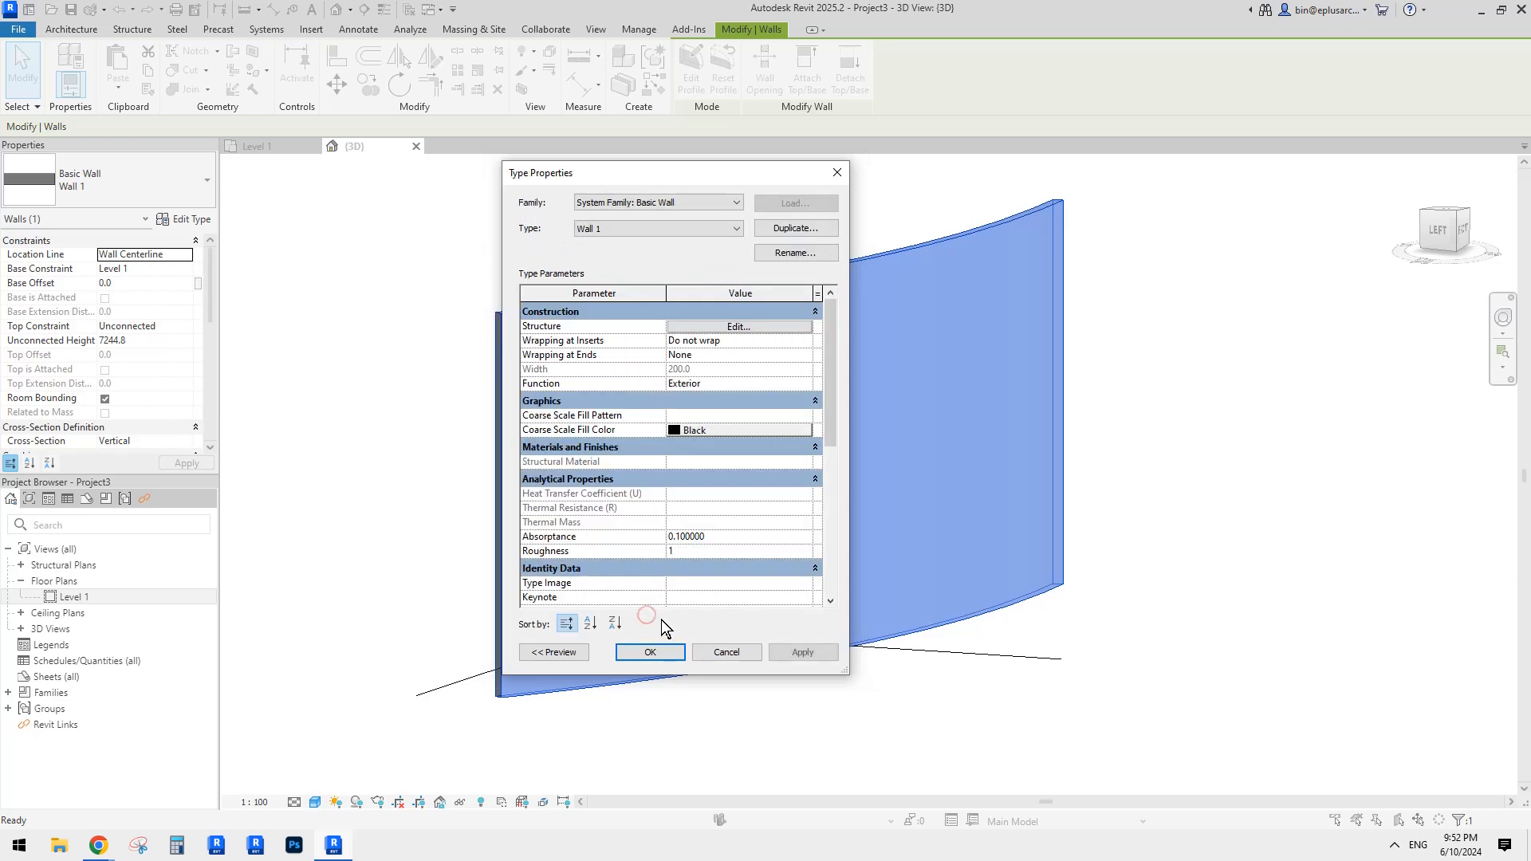
click(662, 619)
click(996, 681)
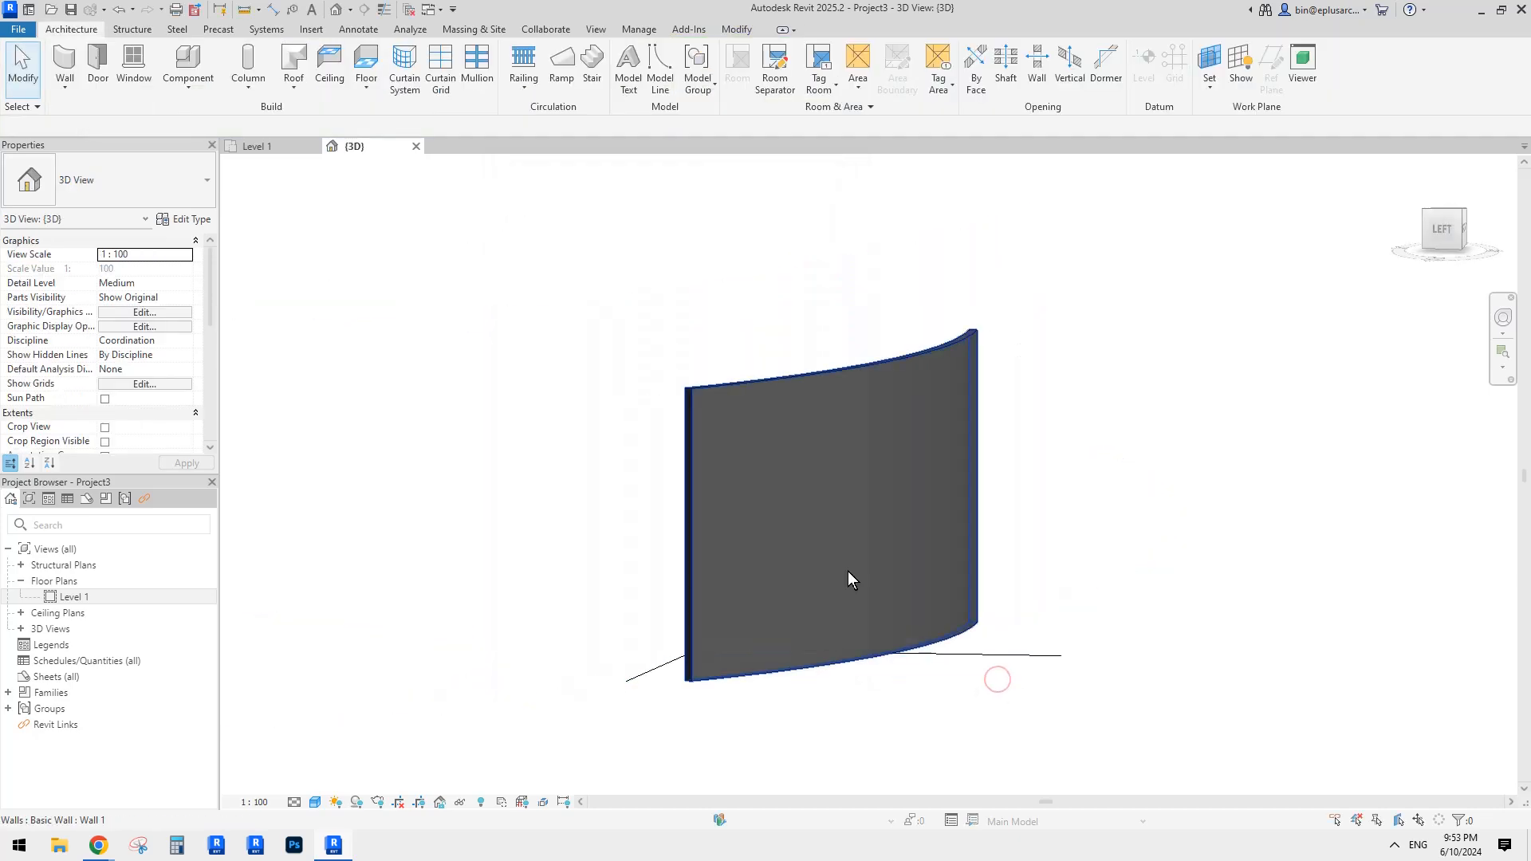
click(189, 300)
click(135, 312)
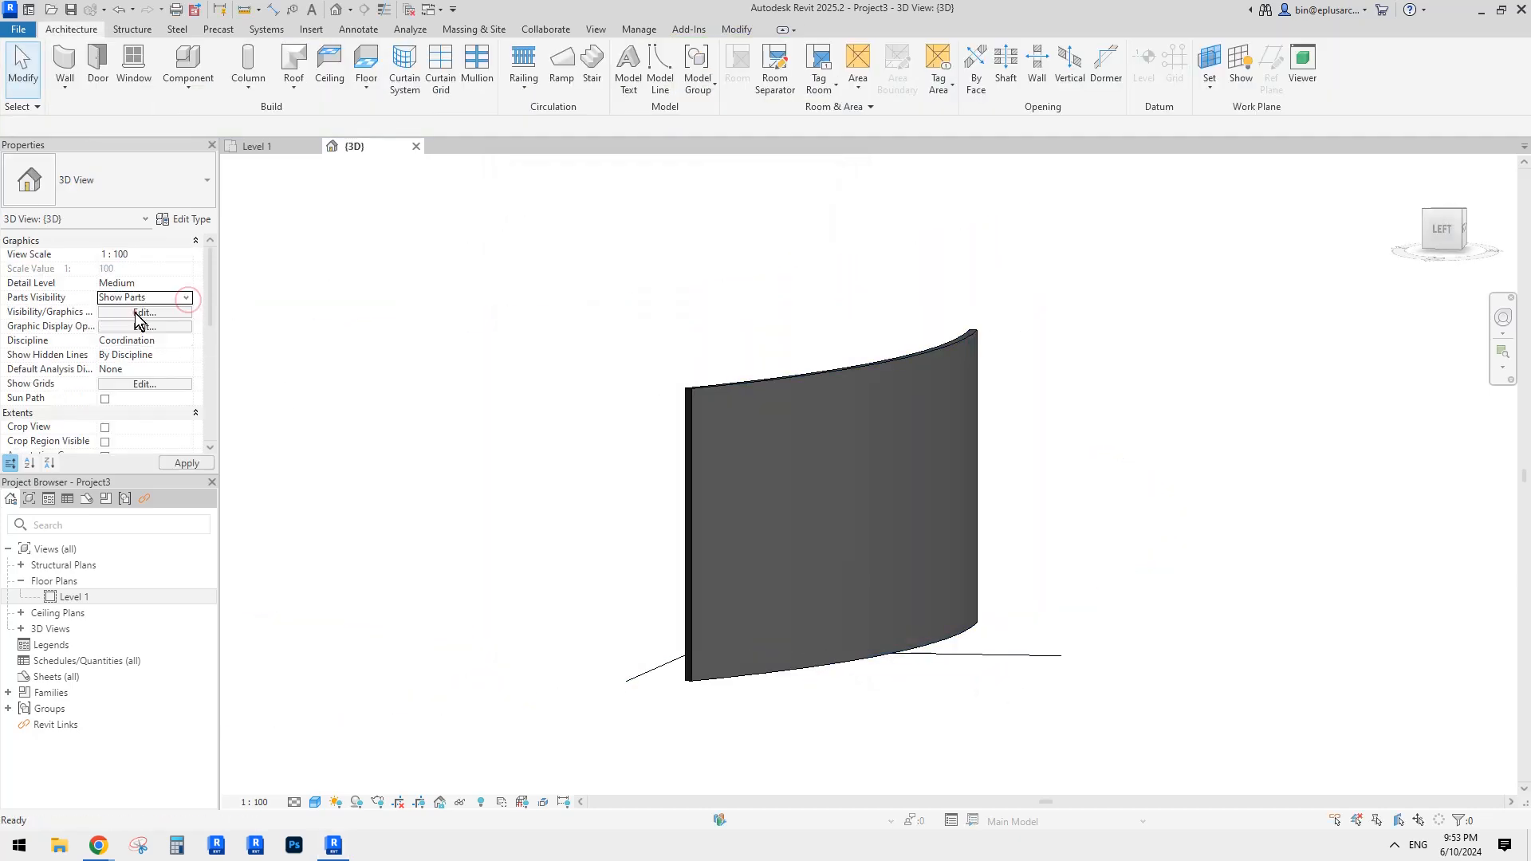
scroll(779, 421, up, 5)
shift+middle_drag(780, 421, 810, 475)
scroll(989, 427, up, 3)
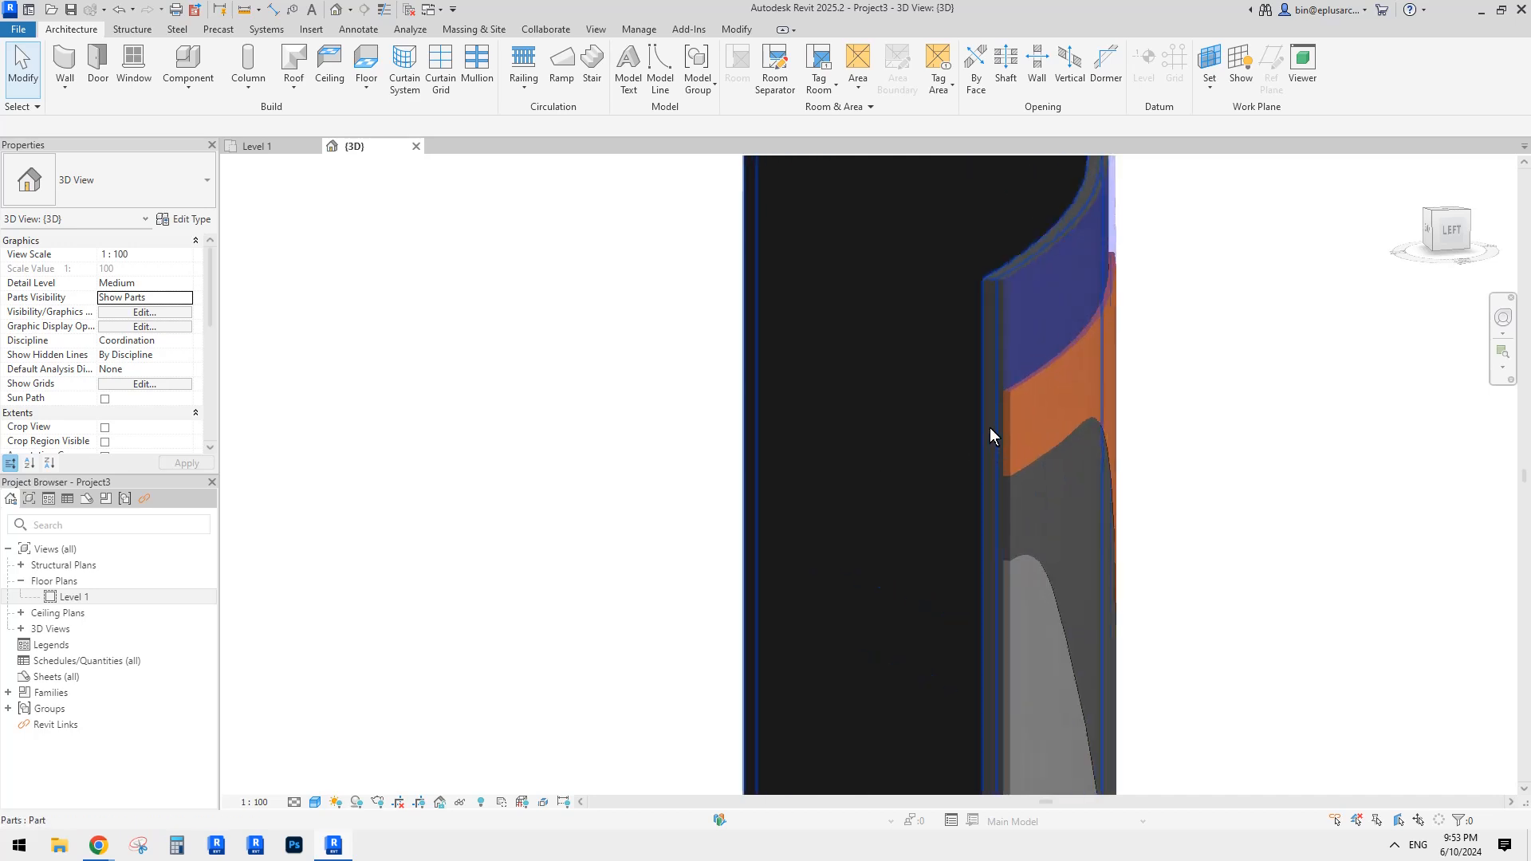
scroll(992, 413, down, 1)
scroll(815, 346, down, 2)
middle_drag(992, 413, 650, 417)
scroll(815, 346, down, 2)
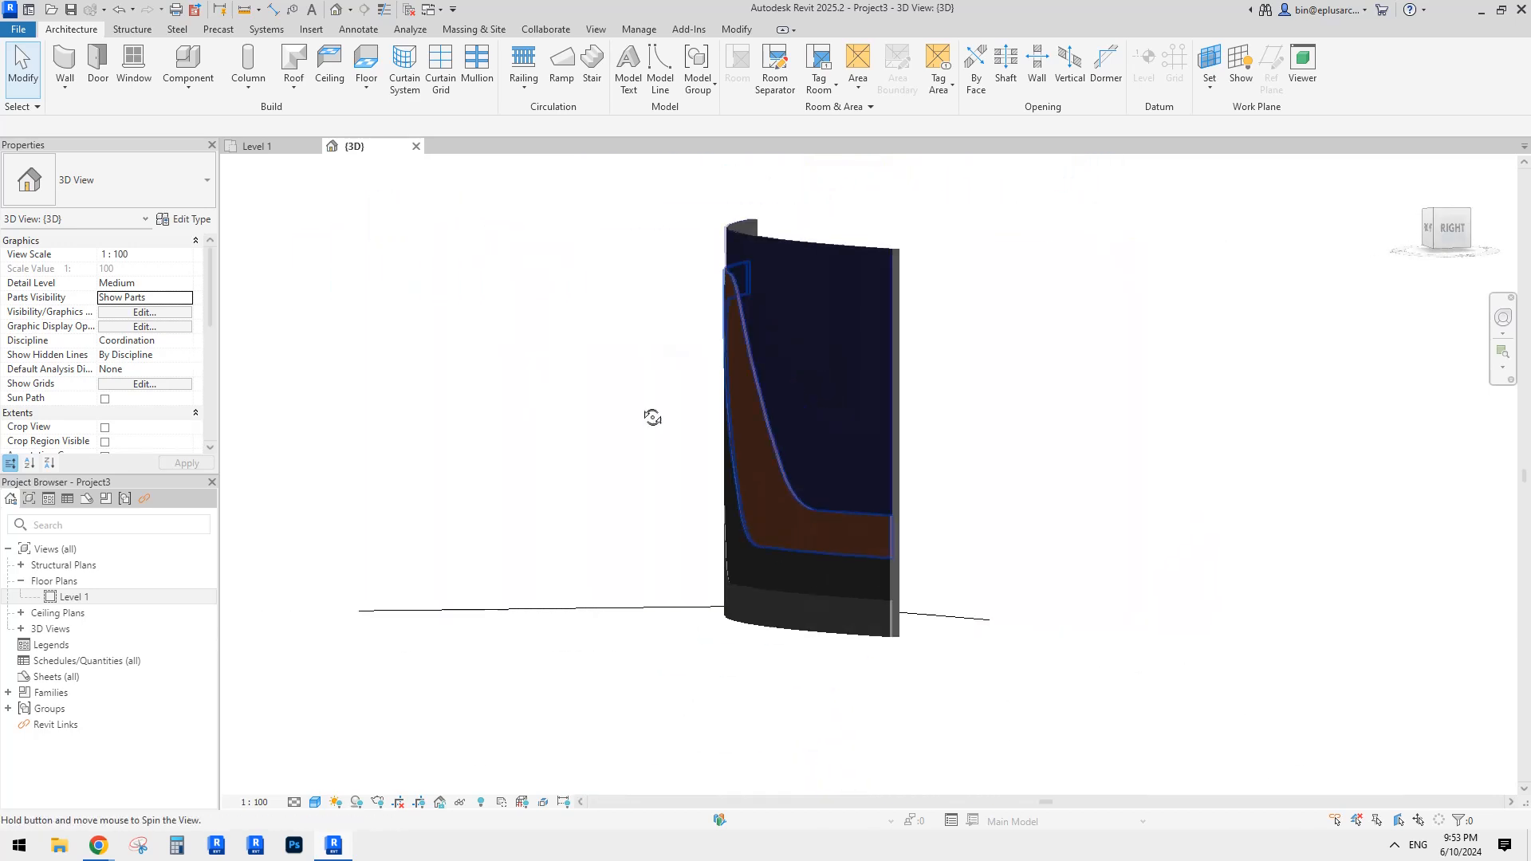
click(786, 367)
mouse_move(791, 365)
shift+middle_down()
mouse_move(759, 367)
mouse_move(773, 379)
shift+middle_up()
key(Delete)
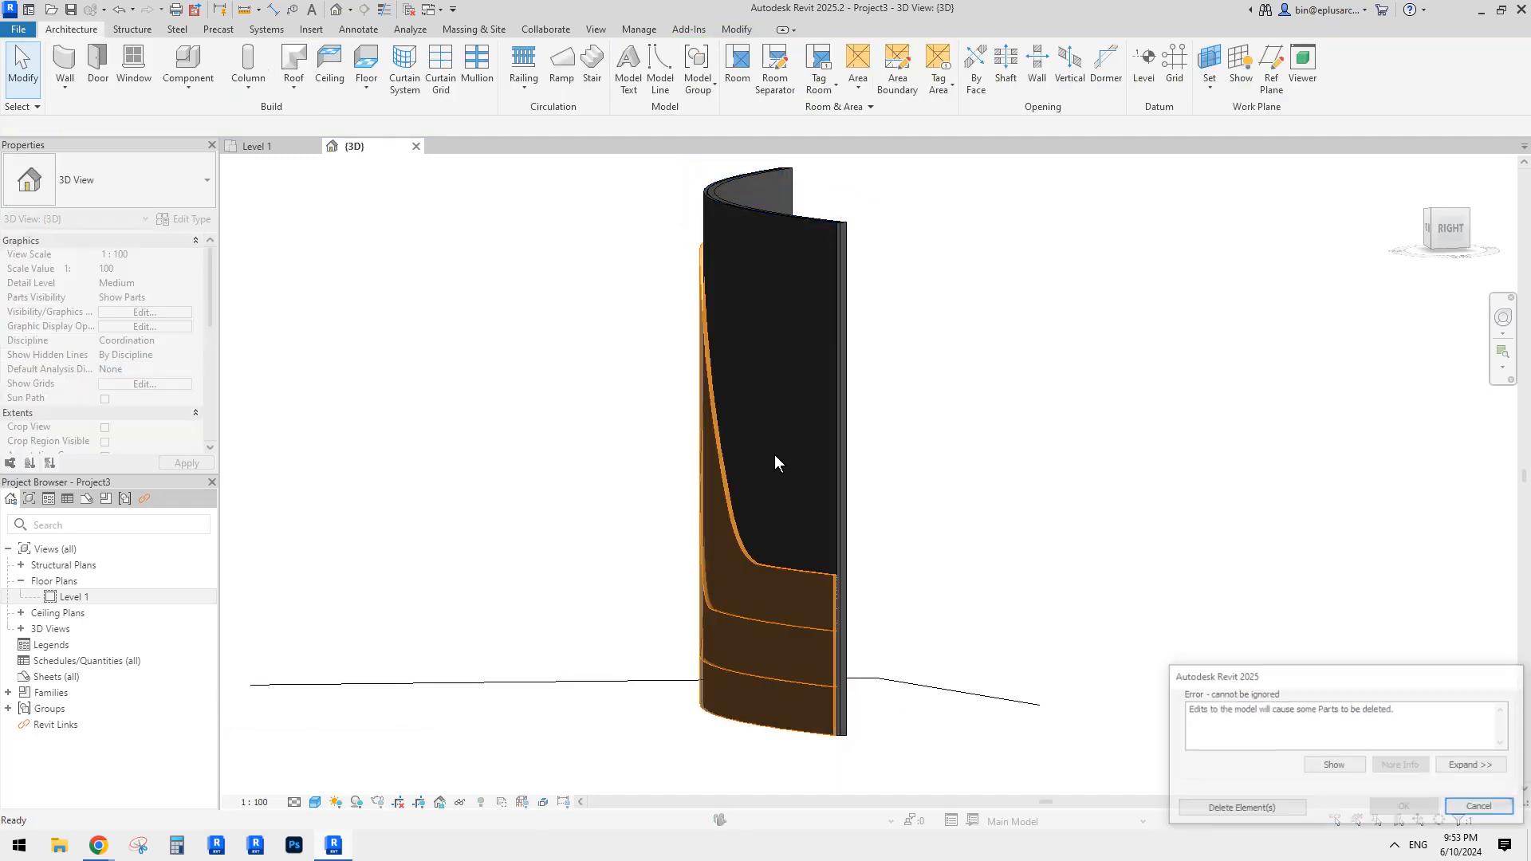
click(1465, 801)
shift+middle_drag(930, 433, 1078, 482)
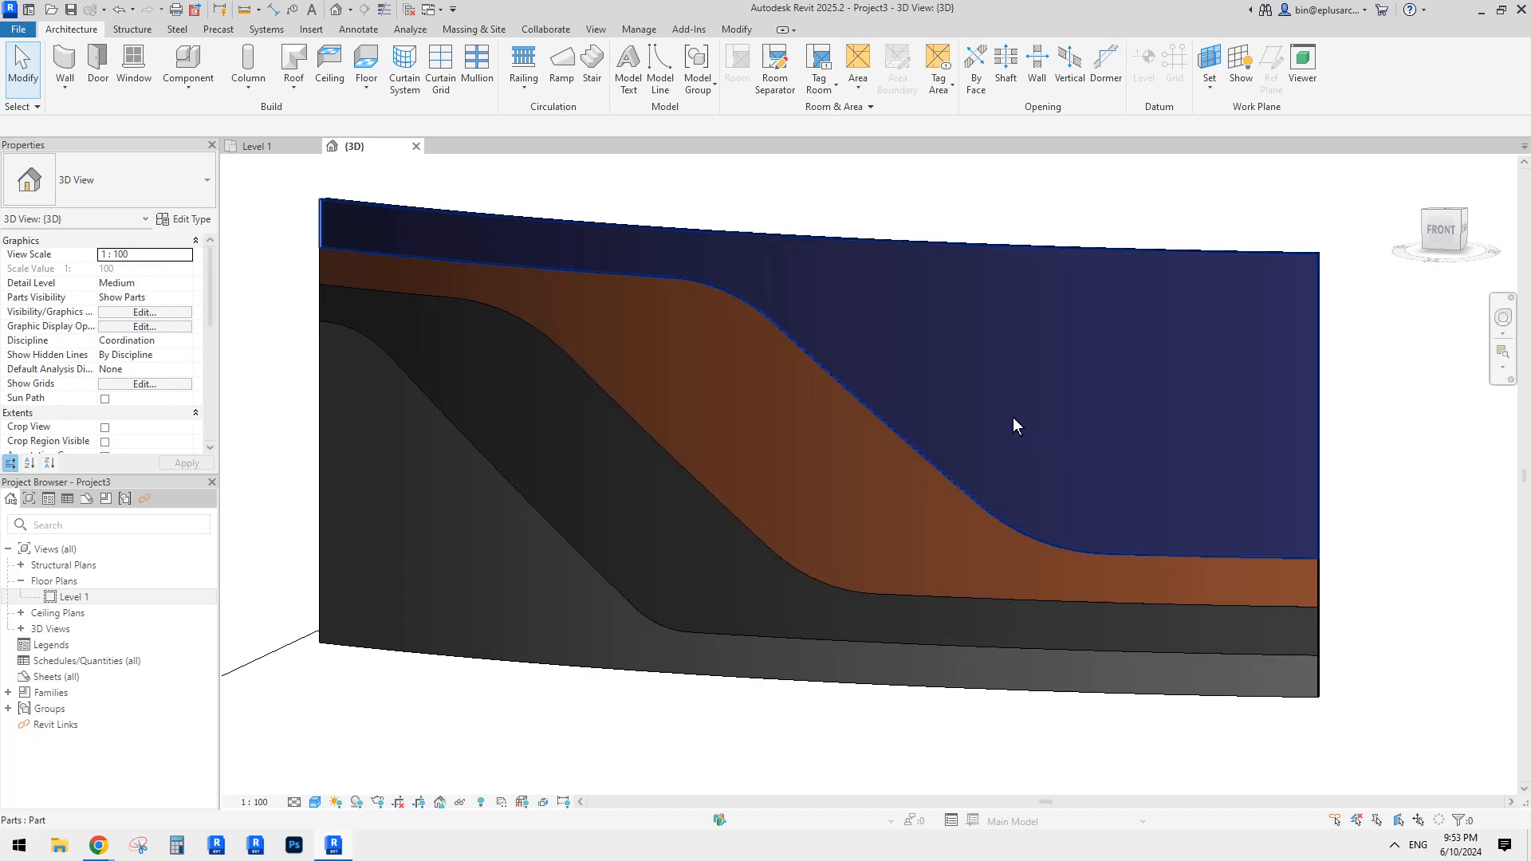
click(992, 400)
scroll(970, 380, down, 1)
shift+middle_drag(969, 380, 1006, 375)
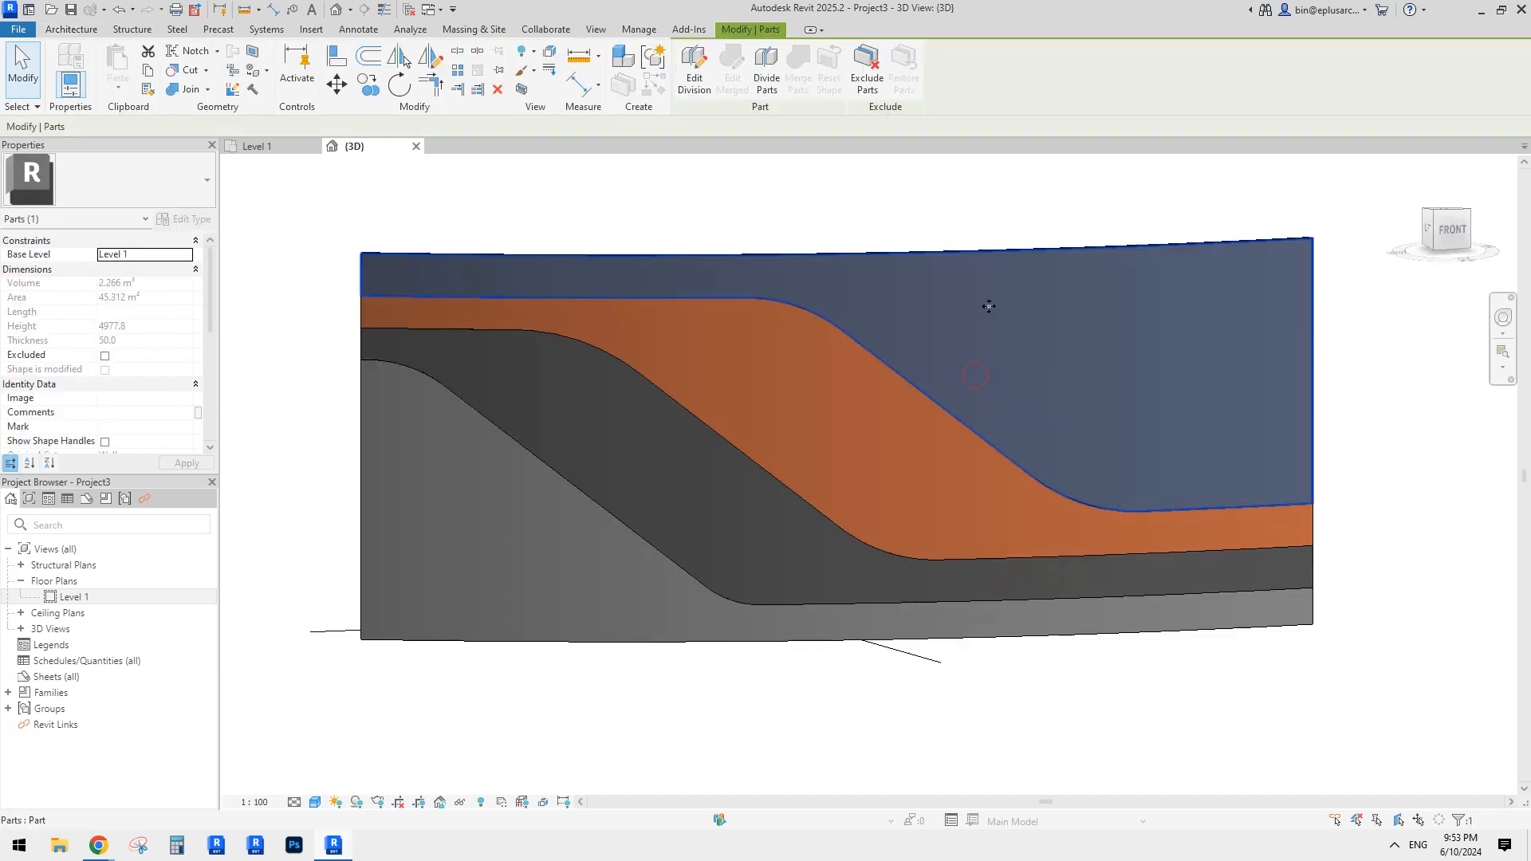
Step: Exclude the uppermost front part and orbit to inspect the wall's edge
click(869, 76)
shift+middle_drag(1276, 439, 901, 123)
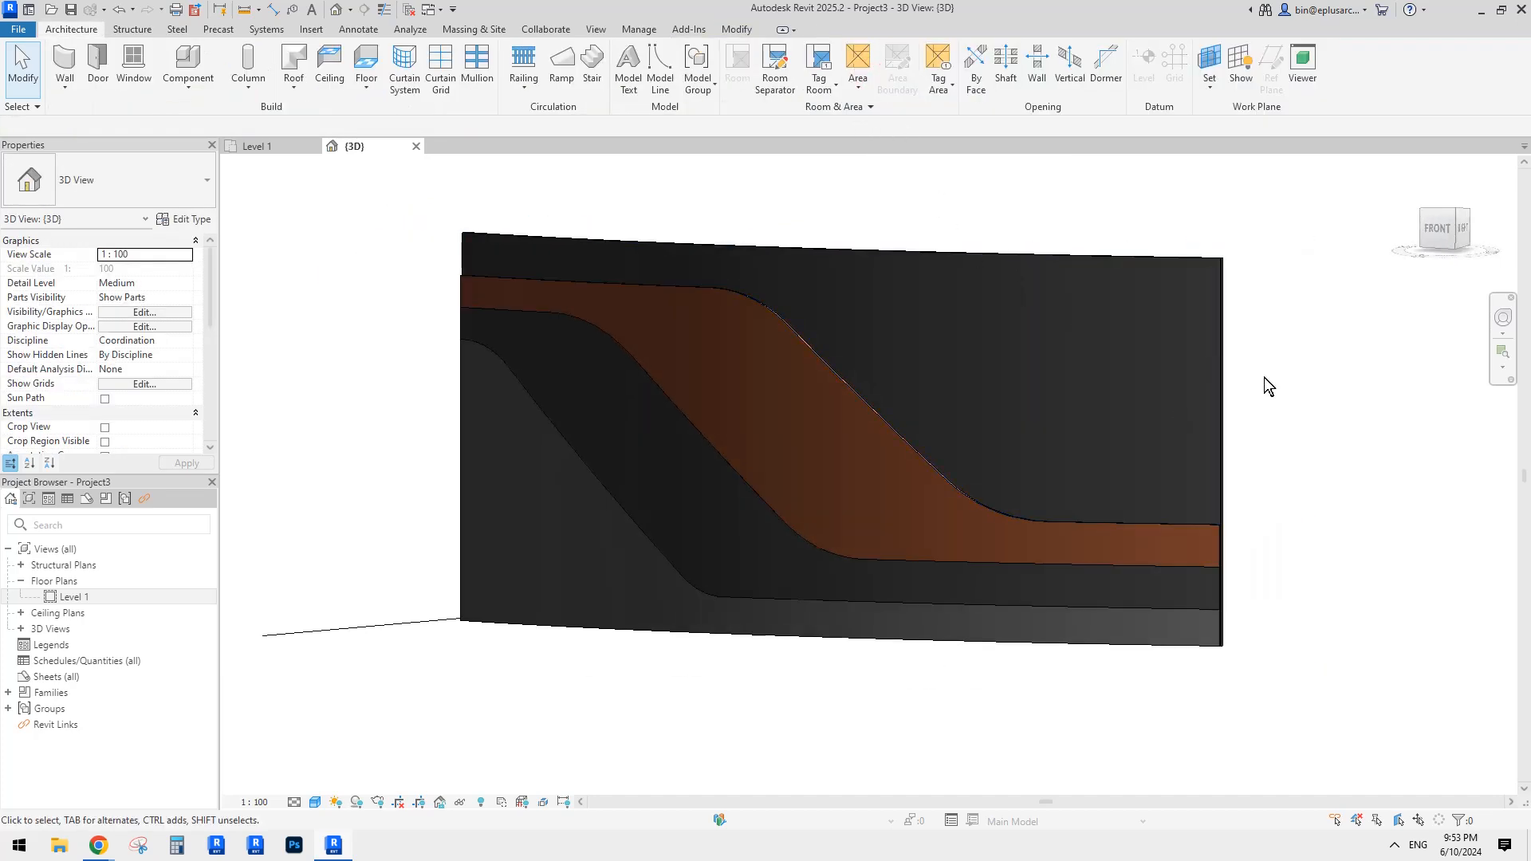
shift+middle_drag(1268, 387, 1090, 390)
scroll(854, 489, up, 2)
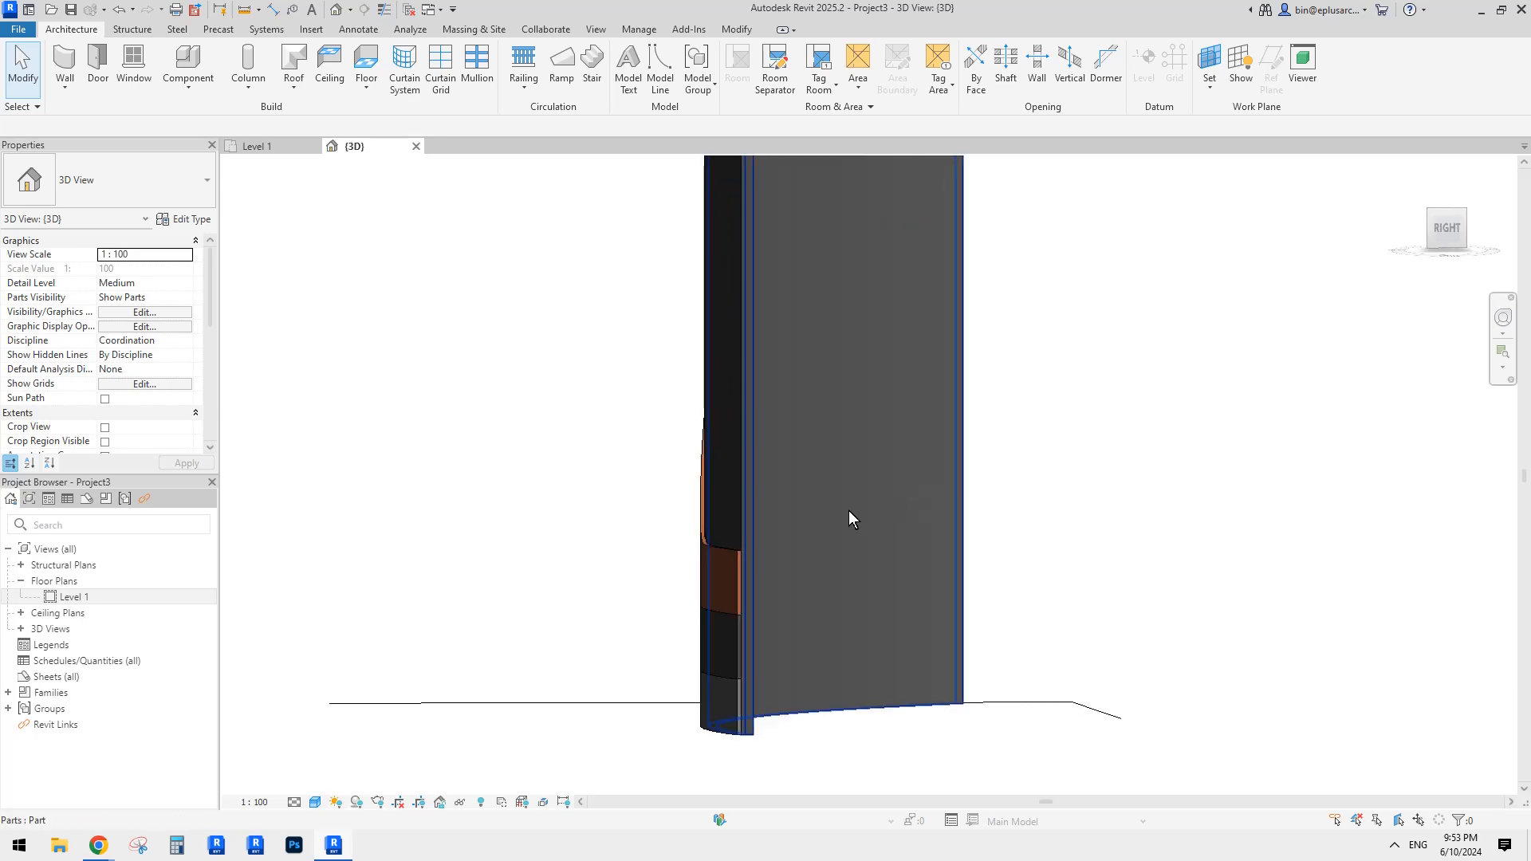
click(729, 462)
scroll(727, 437, up, 1)
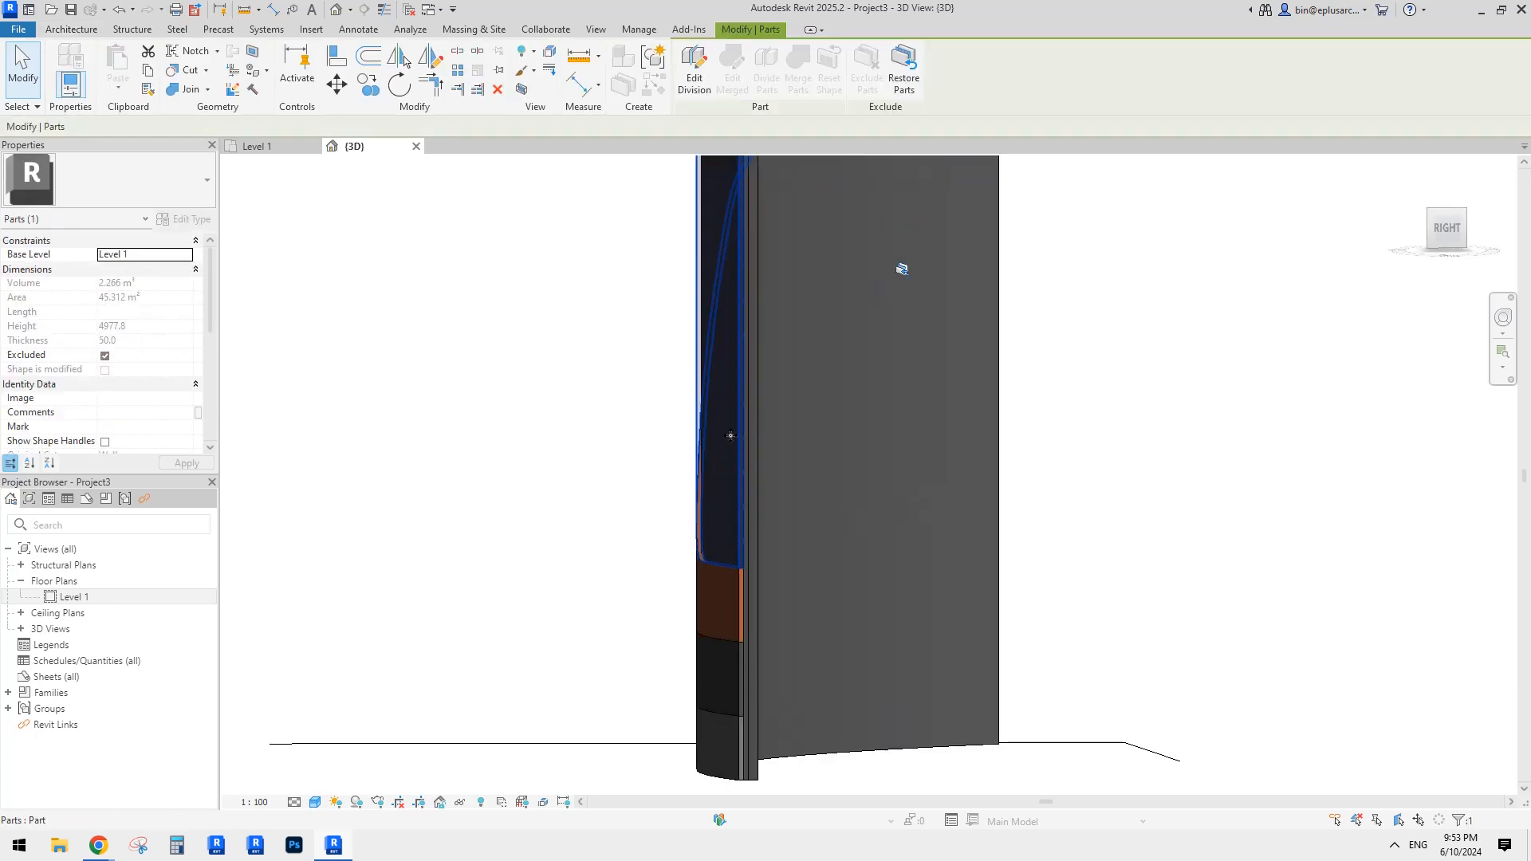
shift+middle_drag(730, 435, 726, 539)
click(1213, 484)
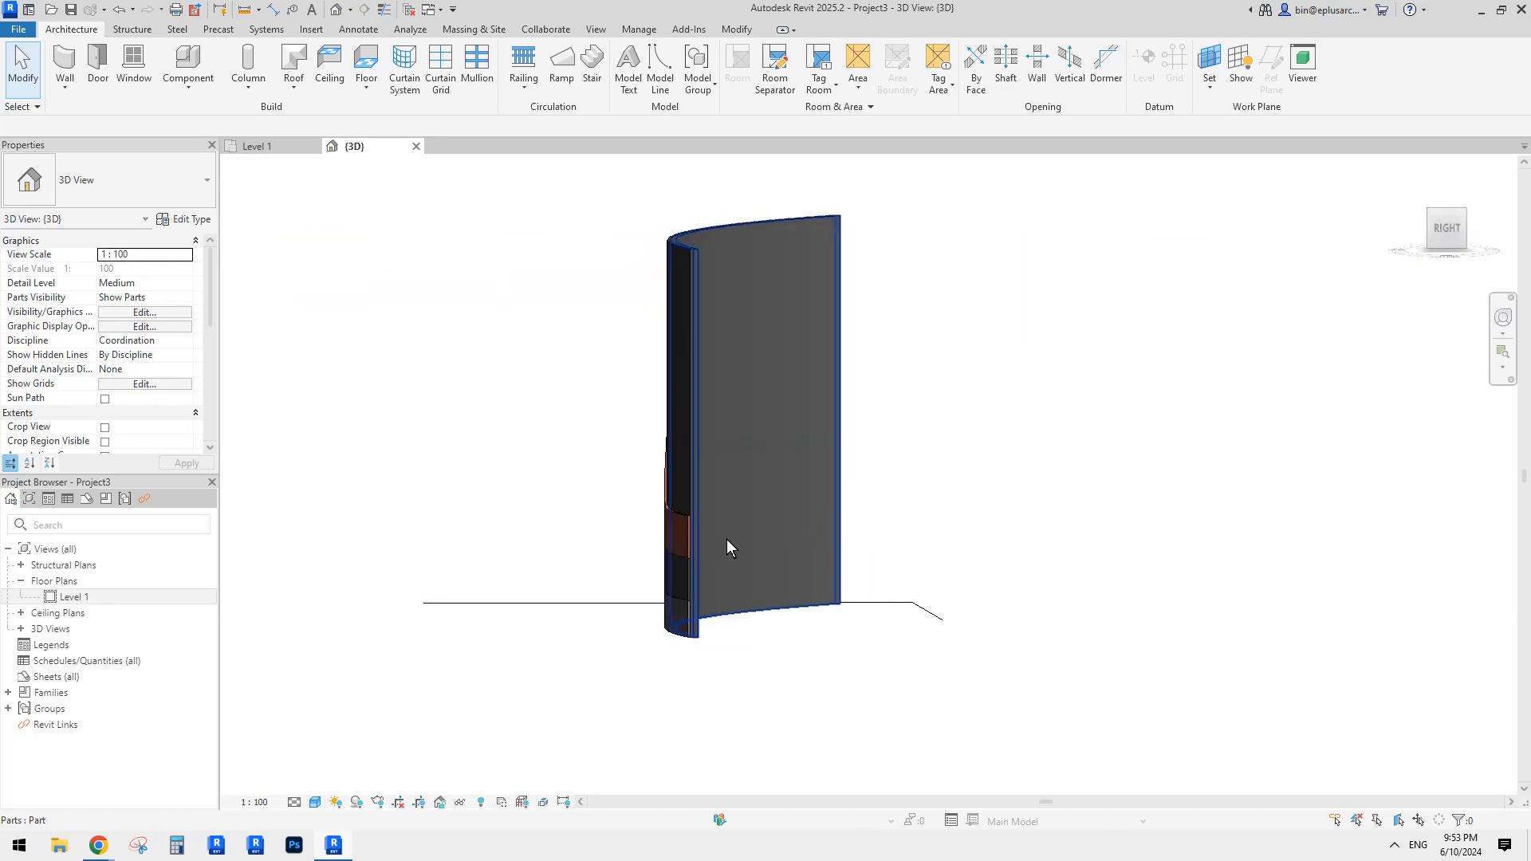
Step: Exclude the large dark middle wall part
scroll(727, 541, up, 2)
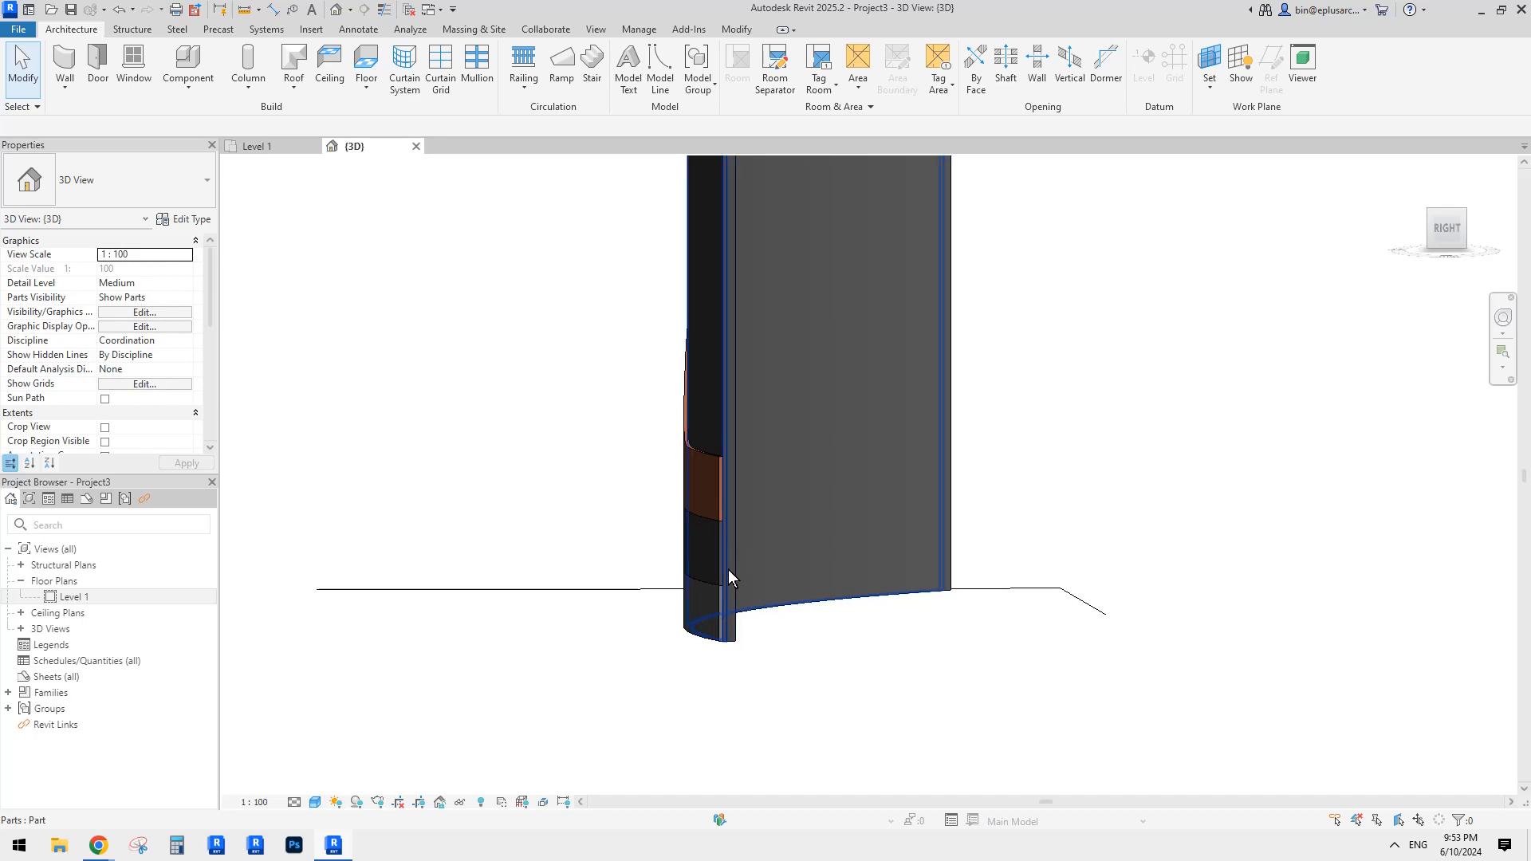
click(734, 566)
key(Escape)
click(711, 433)
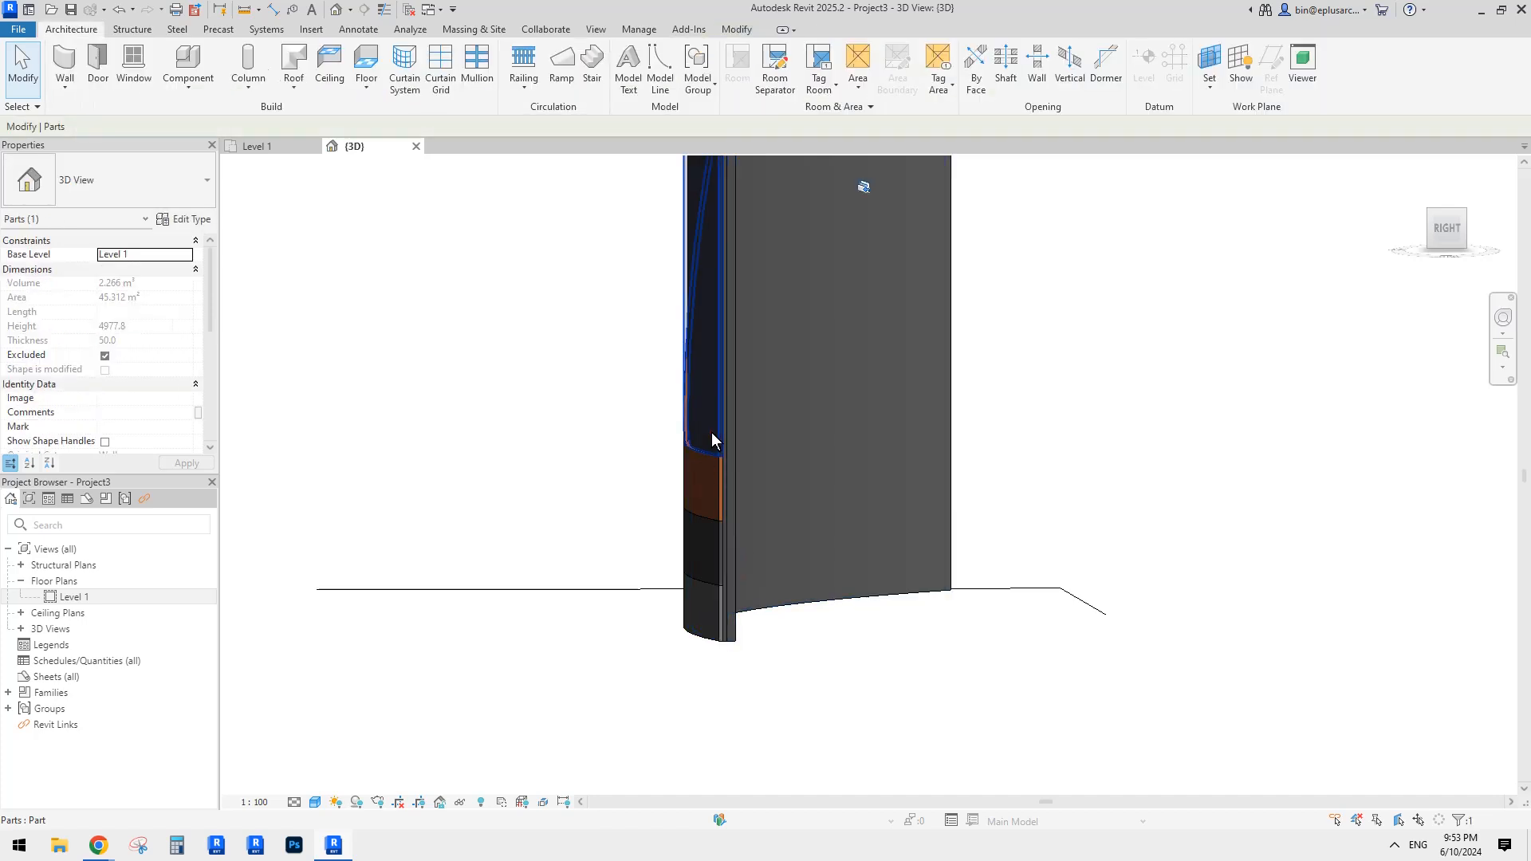
scroll(740, 514, up, 3)
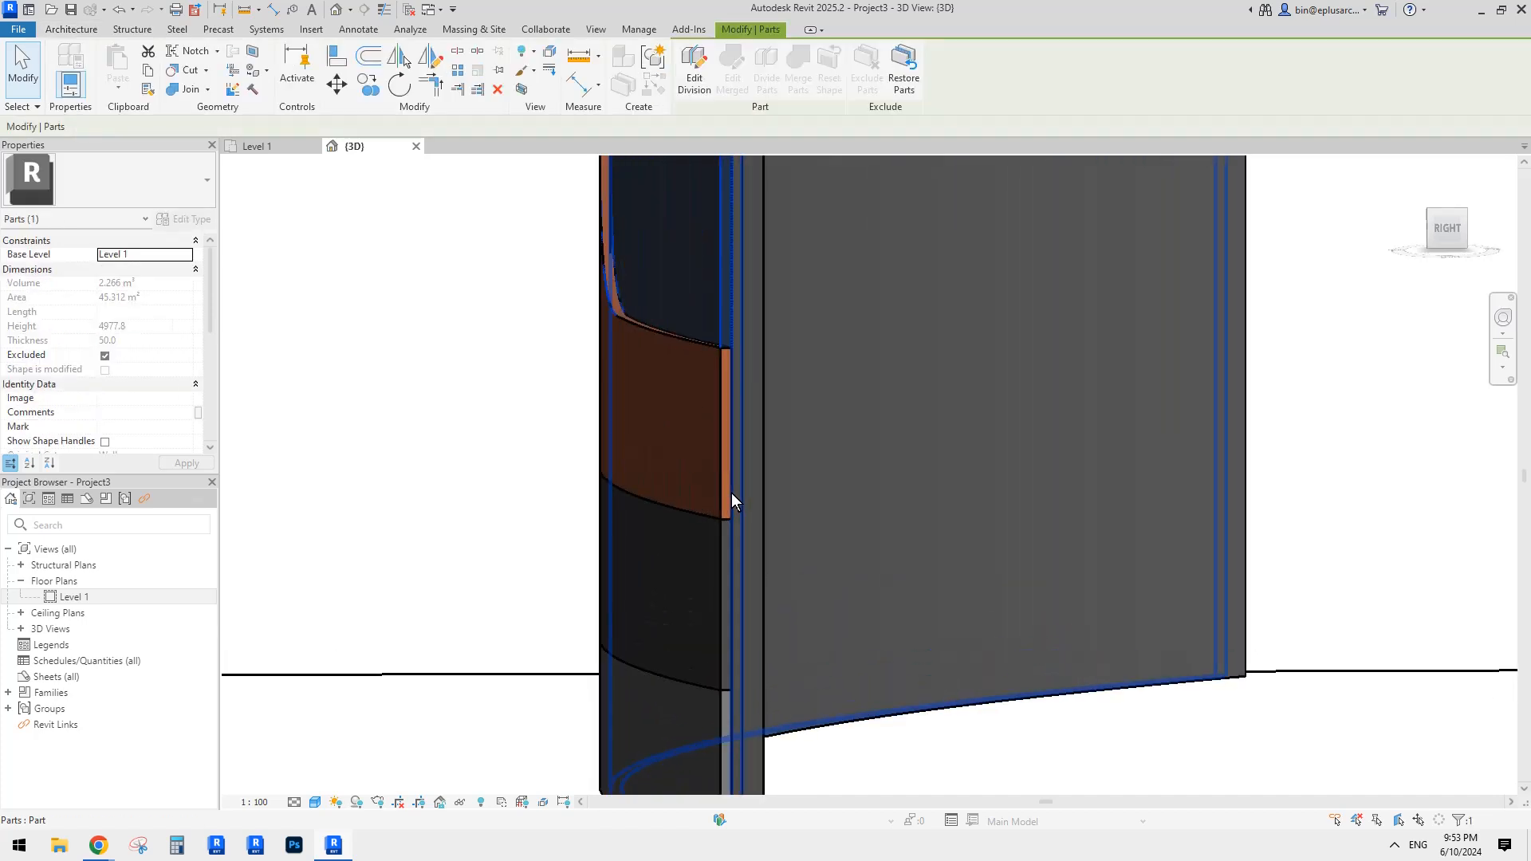
scroll(735, 493, down, 1)
click(759, 300)
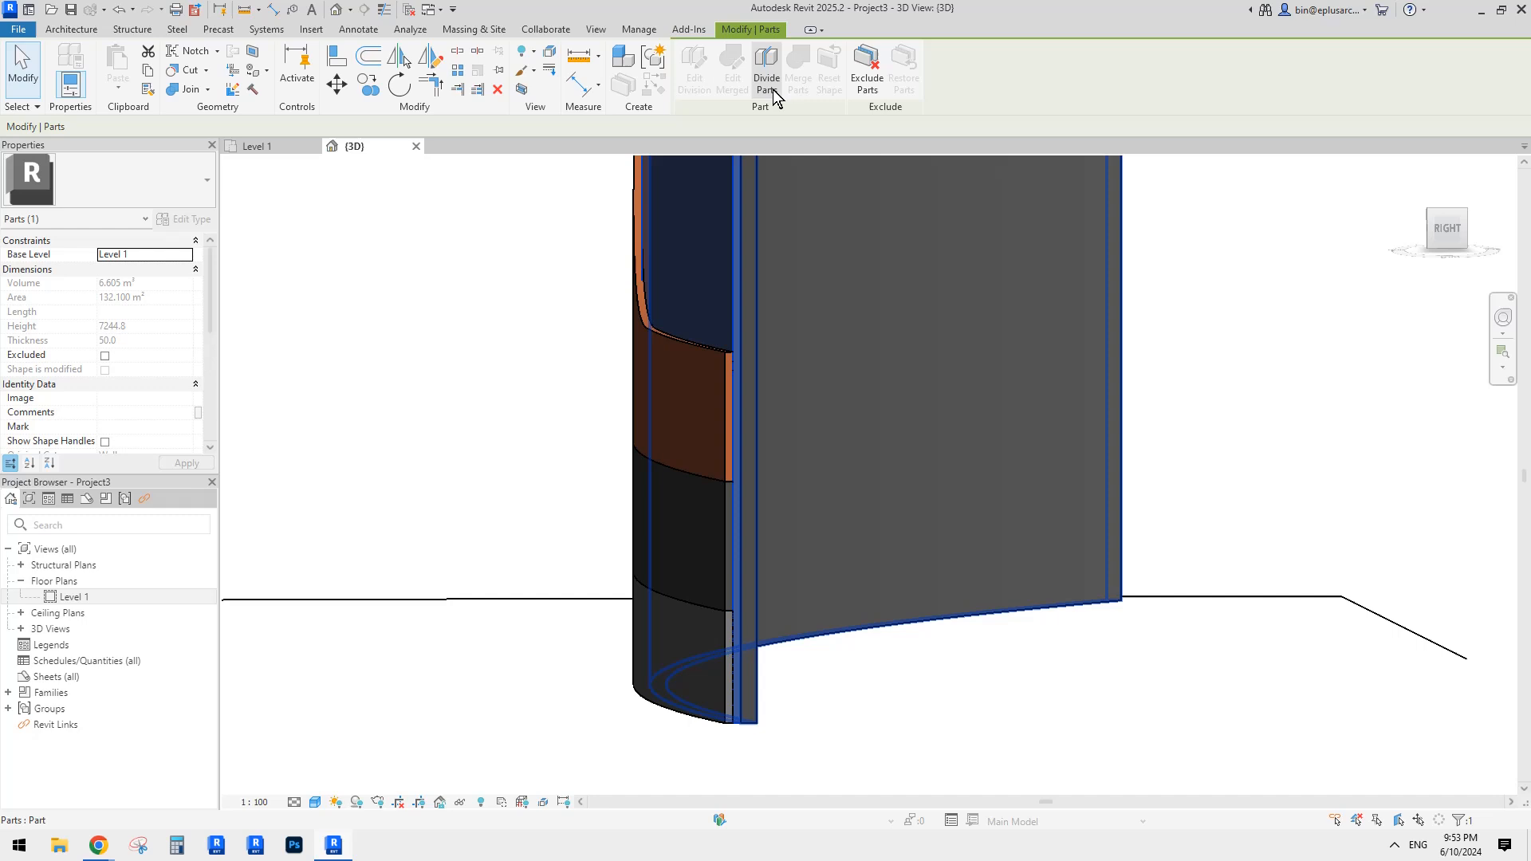
click(875, 82)
Step: Exclude the small lower wall part
scroll(800, 418, down, 2)
click(743, 494)
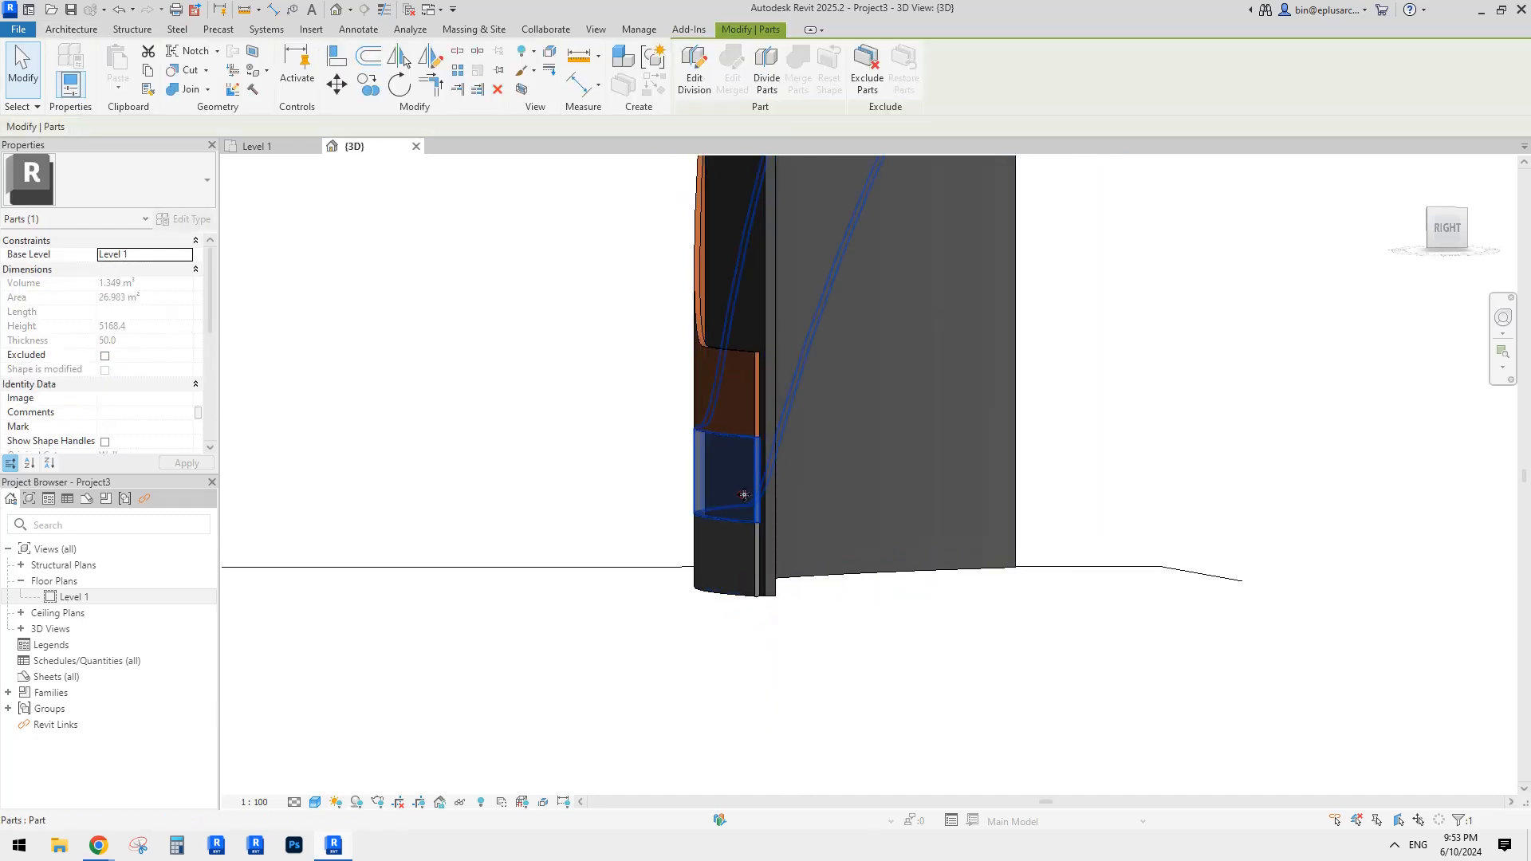
shift+middle_drag(743, 494, 822, 515)
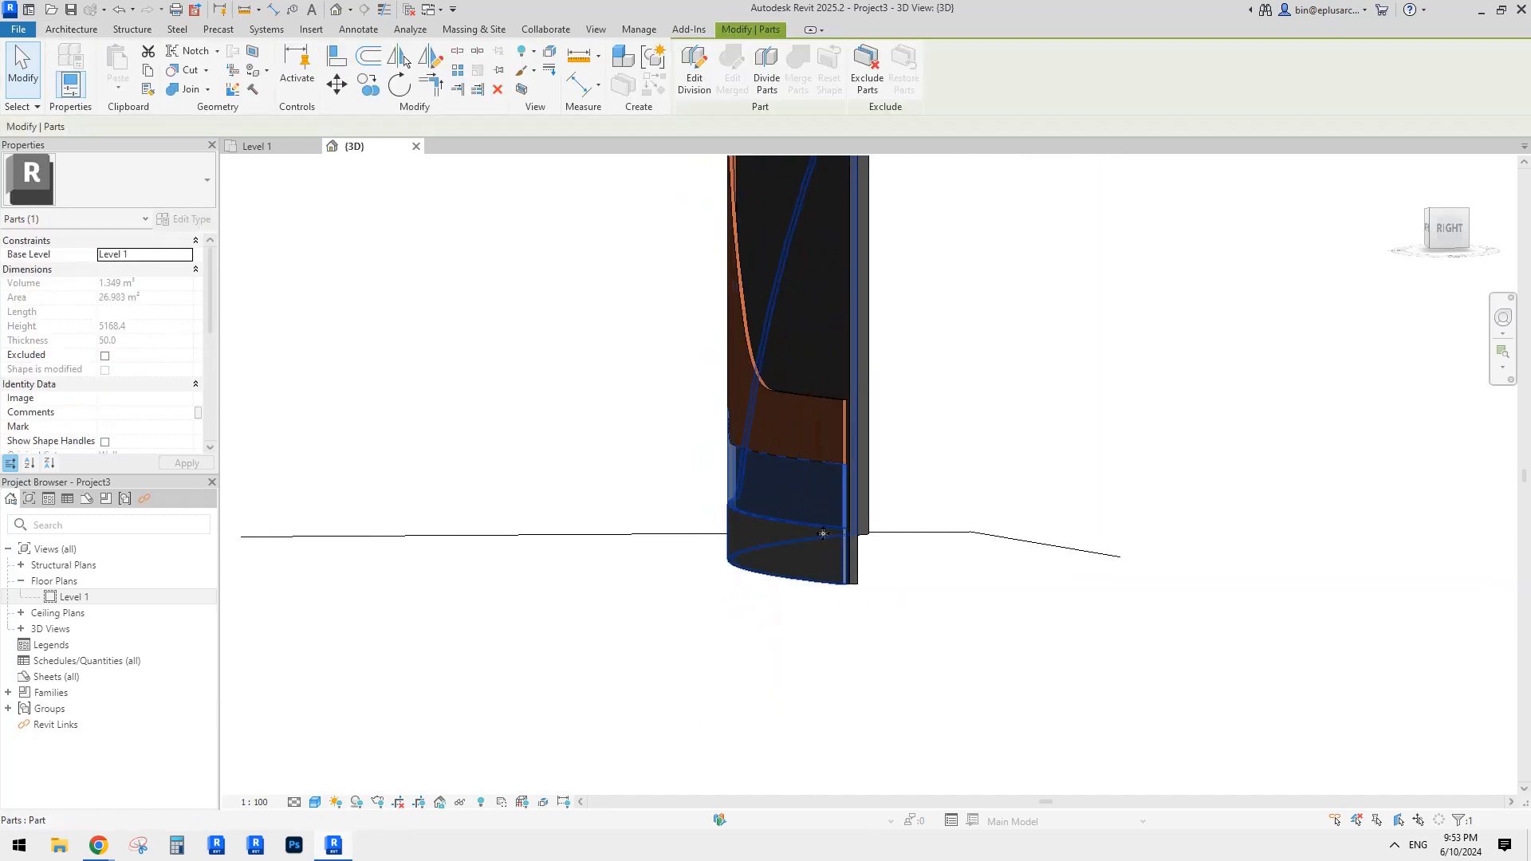
click(866, 80)
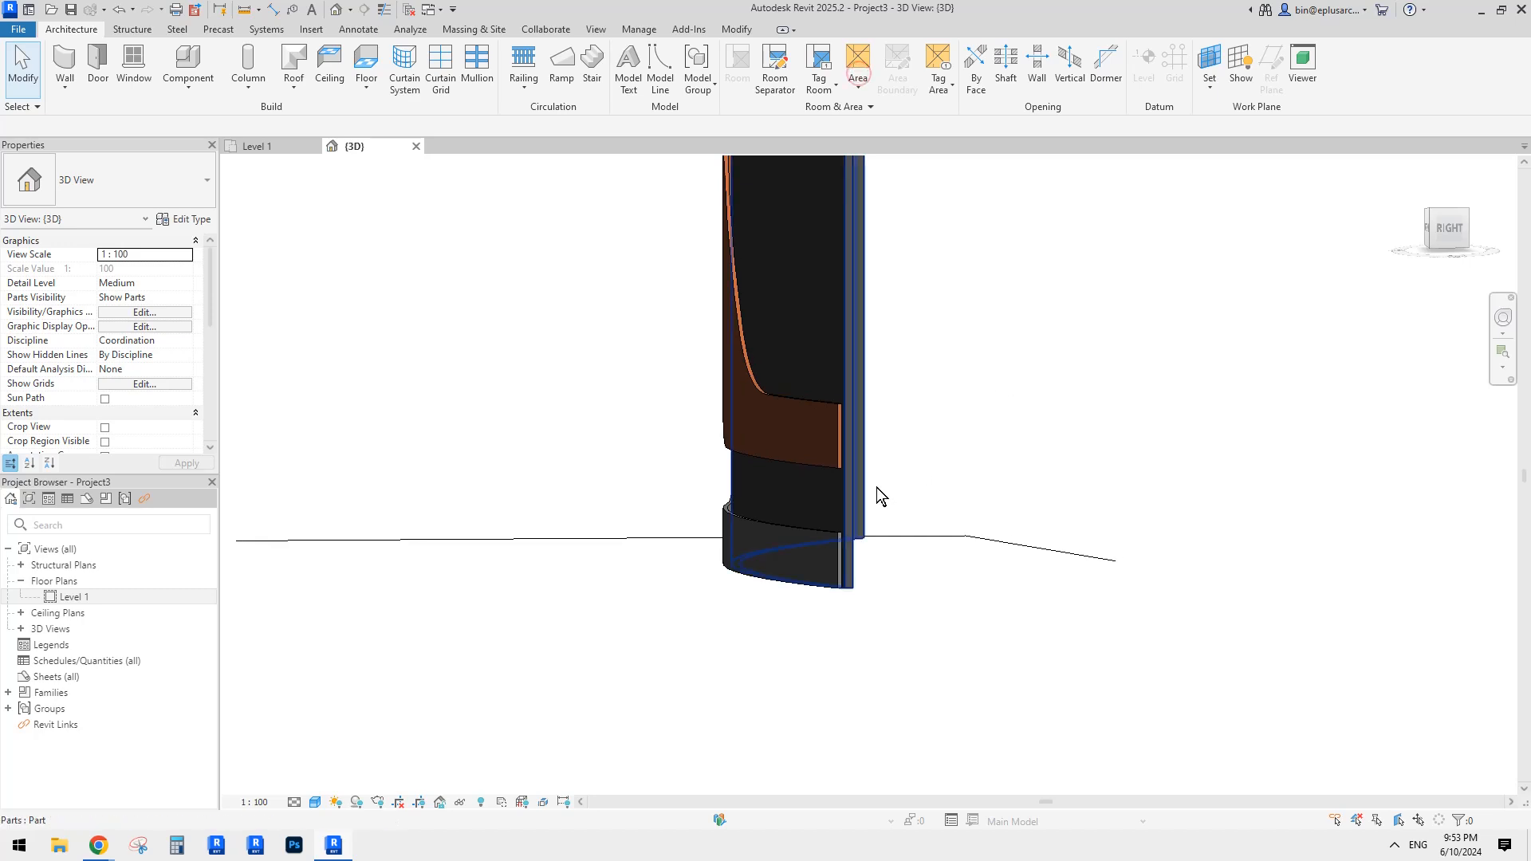
Step: Orbit around to view the back of the curved wall
click(826, 500)
scroll(826, 501, down, 1)
shift+middle_drag(826, 501, 1142, 508)
key(Escape)
scroll(1049, 458, down, 1)
shift+middle_drag(1048, 459, 878, 284)
shift+middle_drag(972, 261, 758, 338)
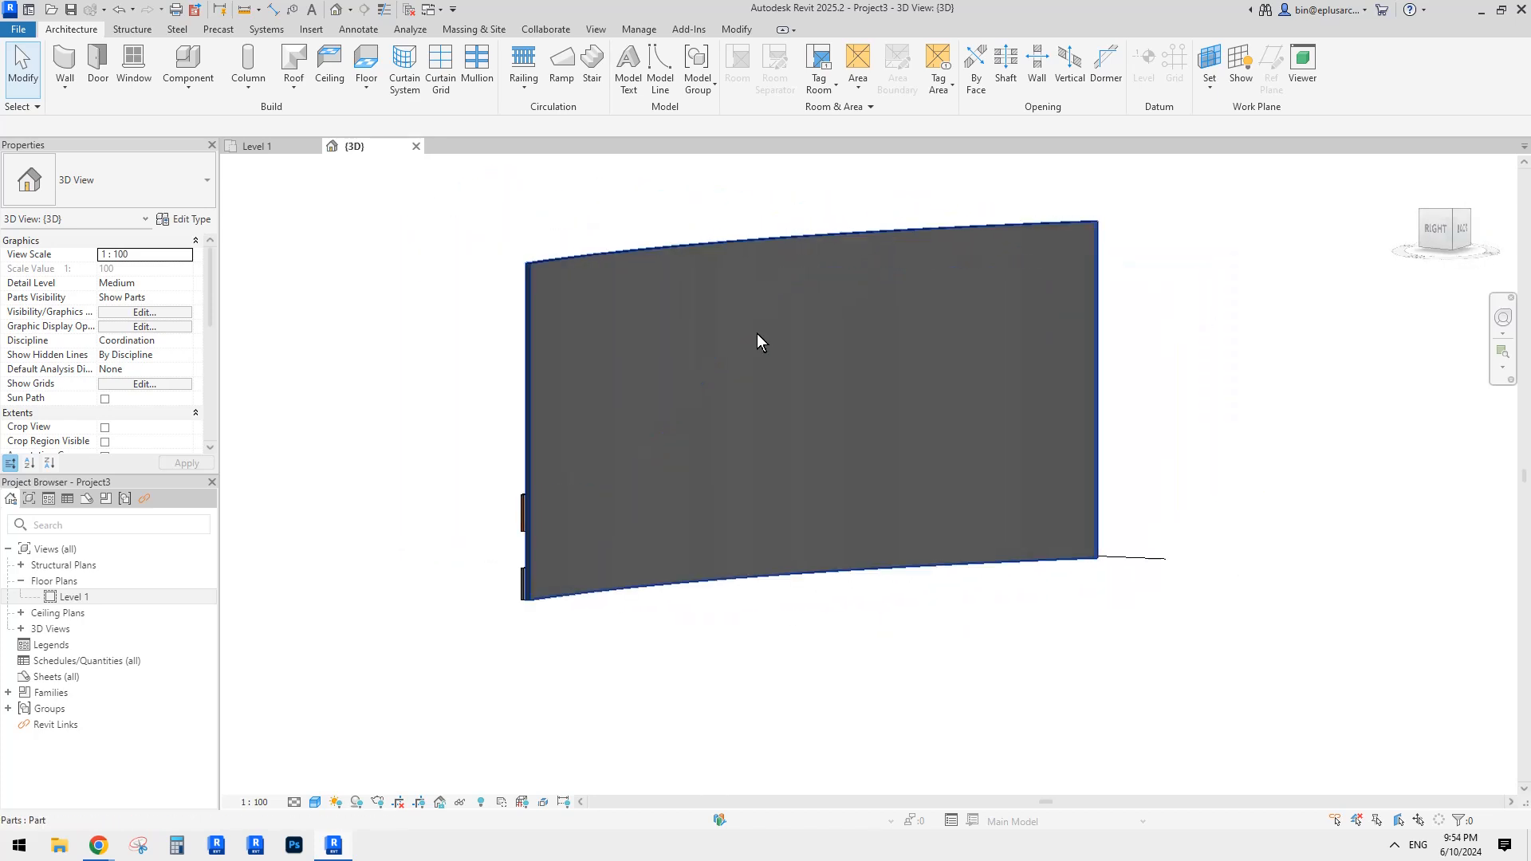
Step: Select the large back part and sketch a division along the stepped band's upper edge
click(851, 359)
click(764, 92)
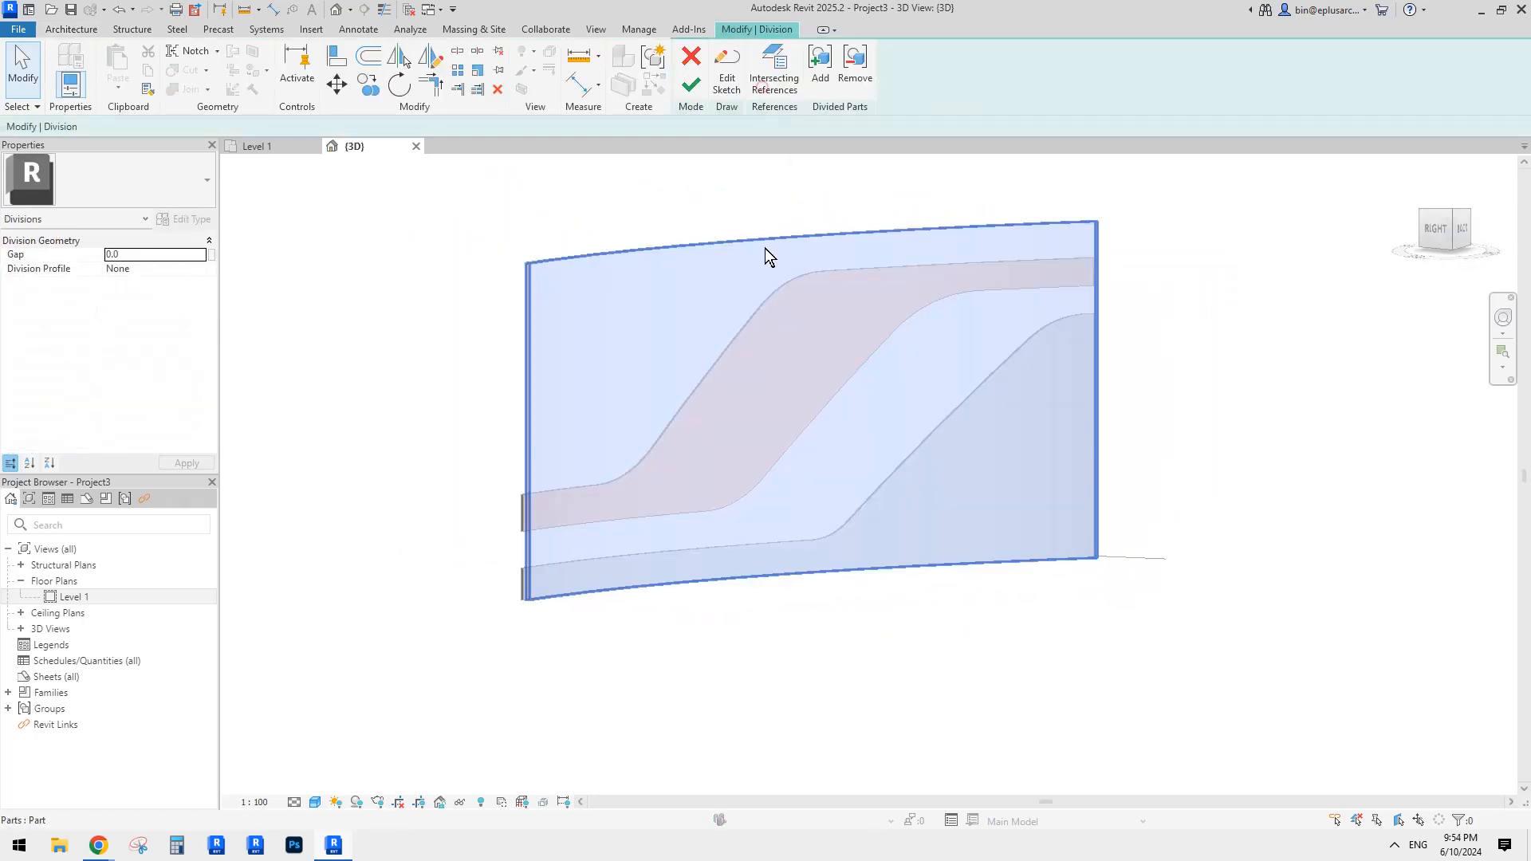
scroll(670, 429, down, 2)
shift+middle_drag(670, 429, 779, 441)
click(705, 329)
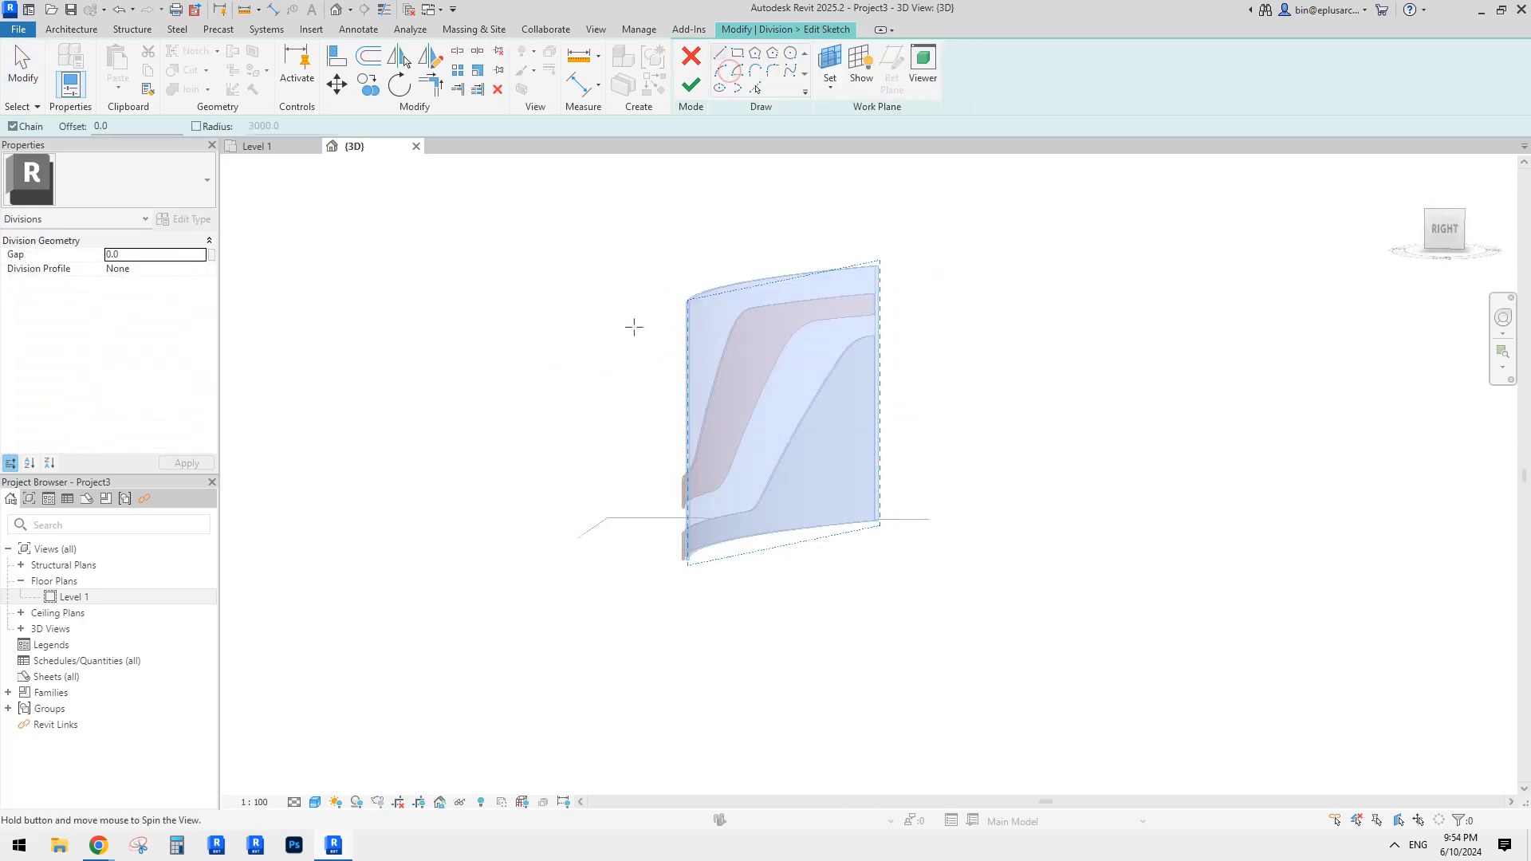
mouse_move(632, 324)
shift+middle_down()
mouse_move(994, 302)
mouse_move(877, 576)
shift+middle_up()
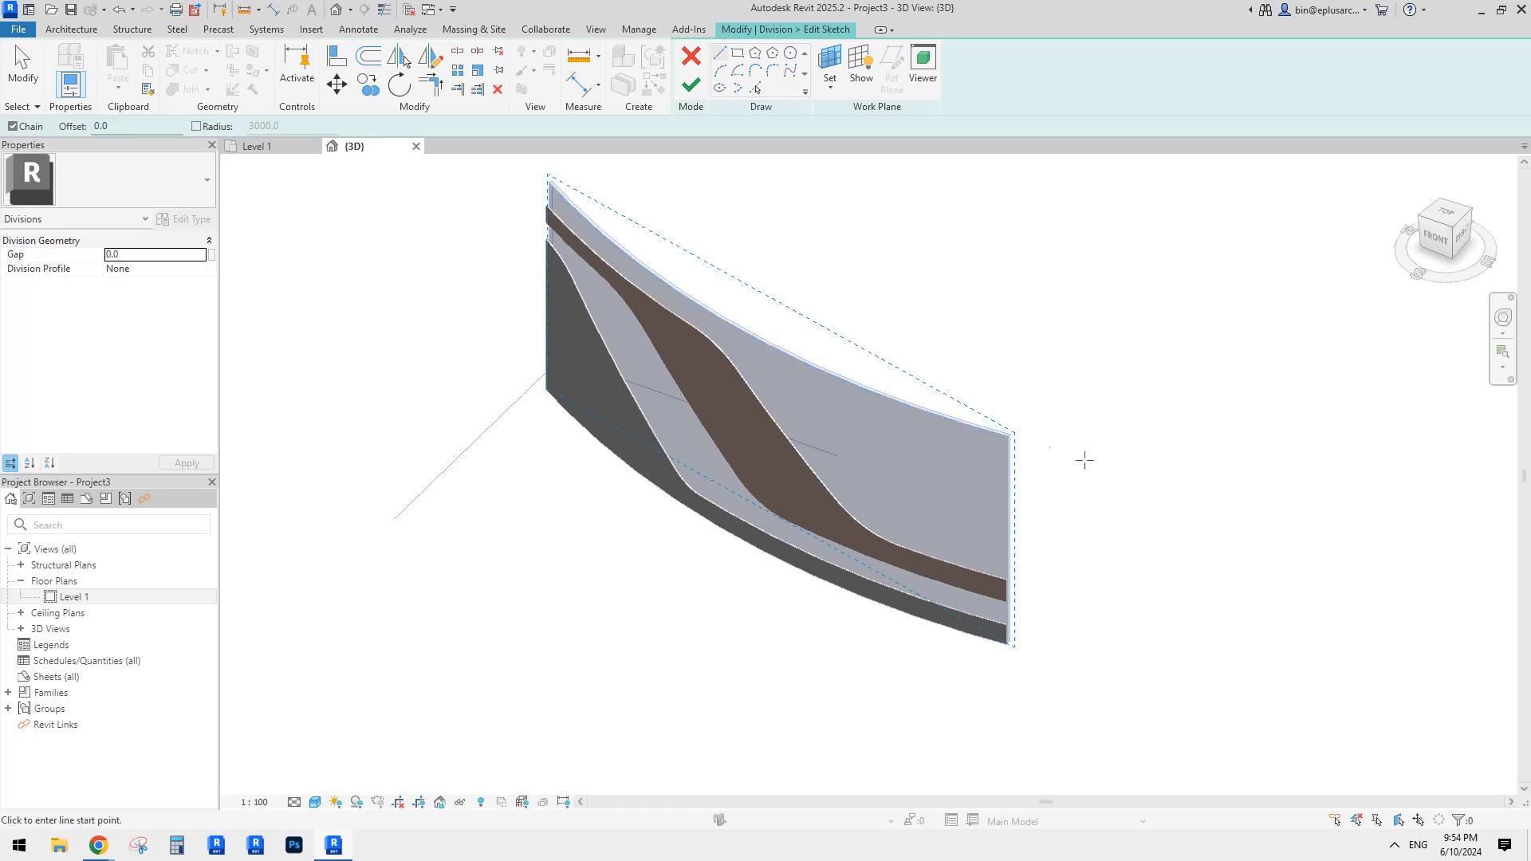
shift+middle_drag(797, 311, 882, 277)
click(754, 90)
shift+middle_drag(835, 439, 917, 399)
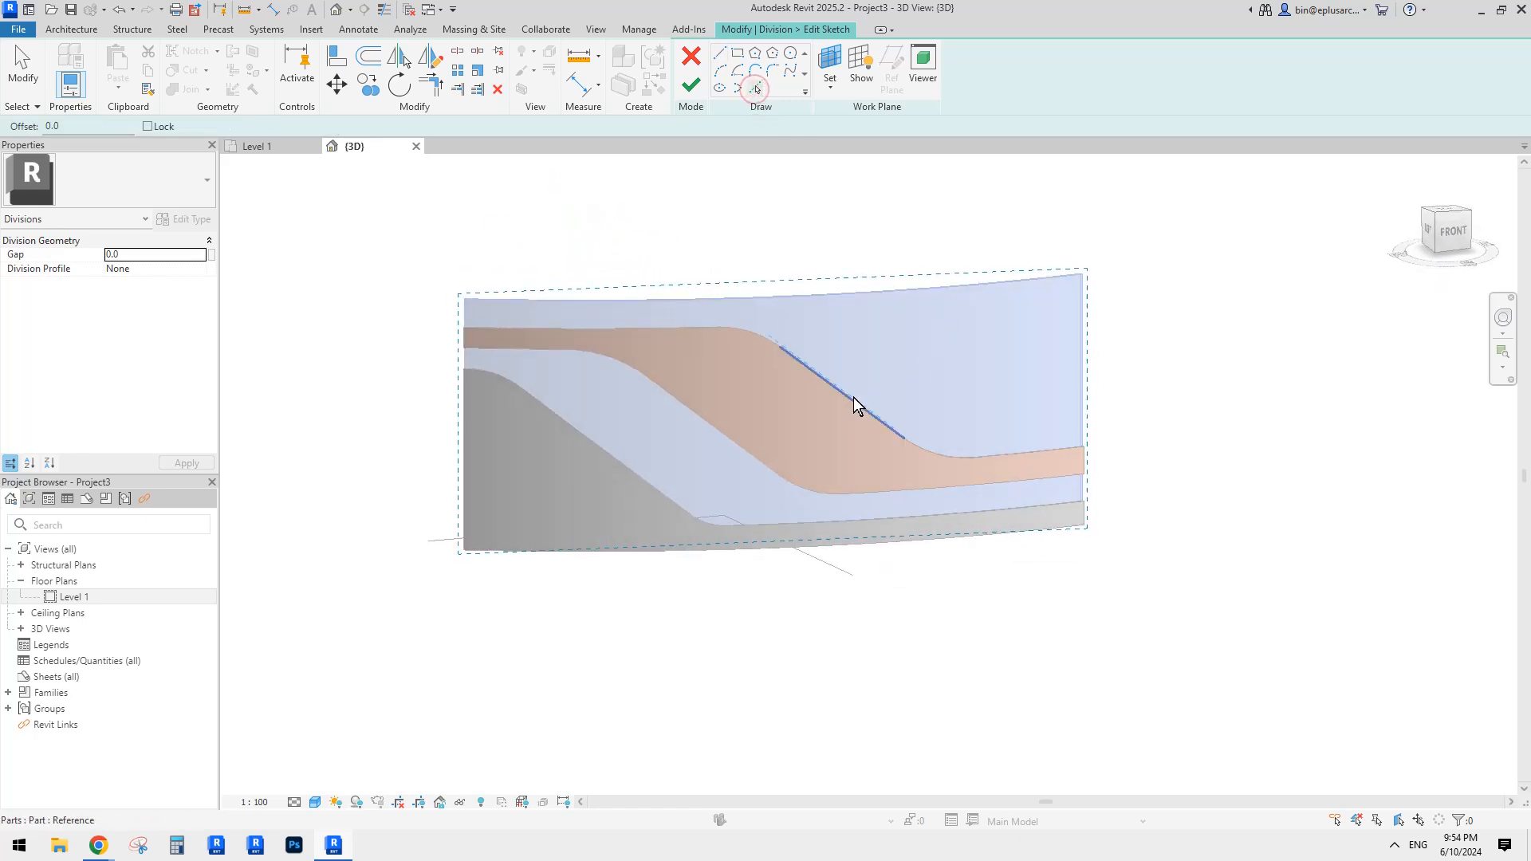
key(Tab)
key(Tab)
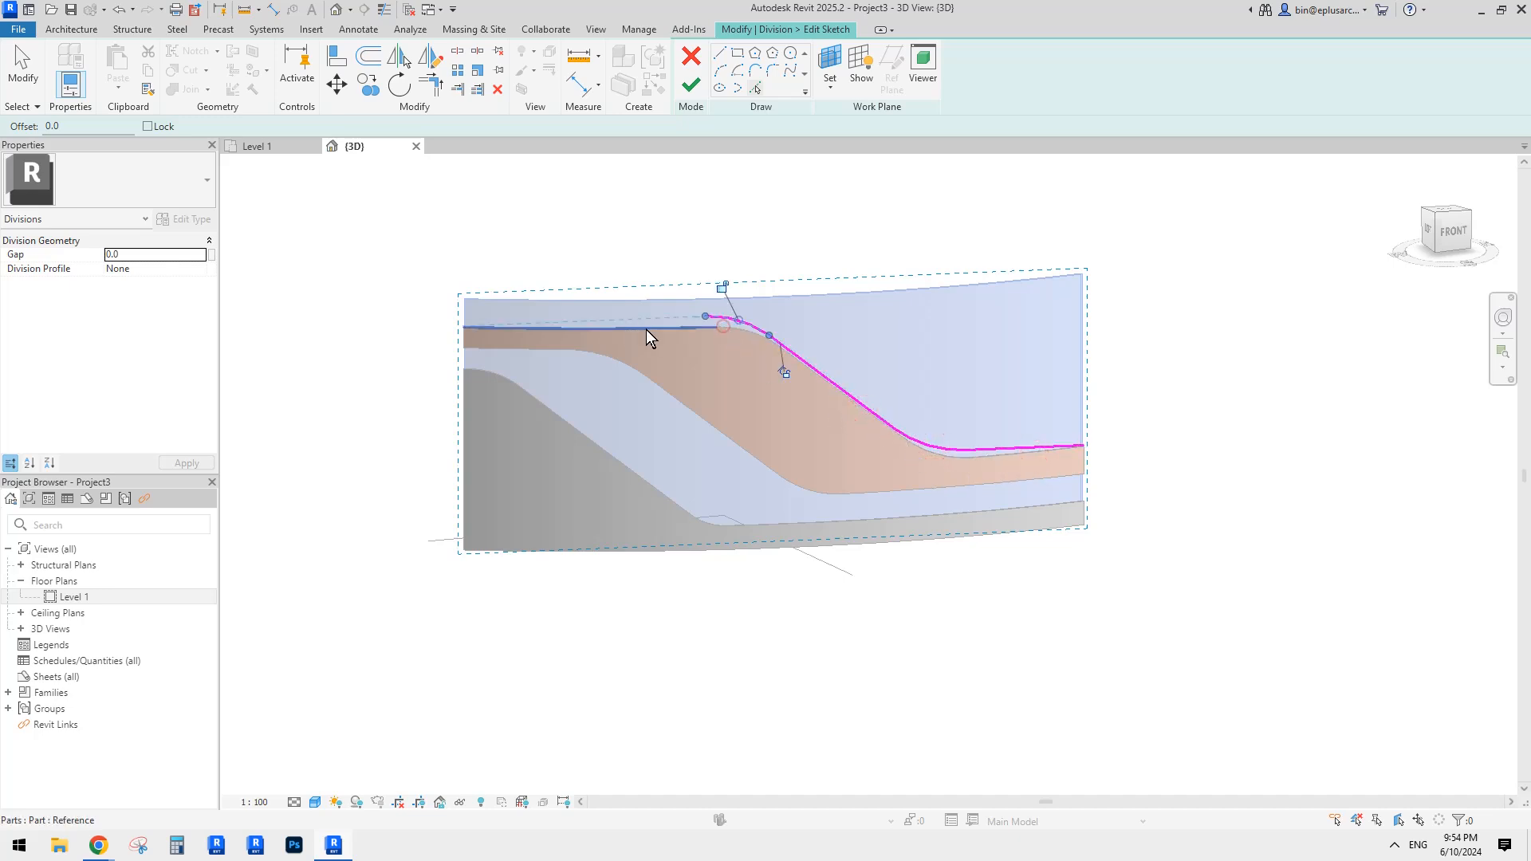
key(Escape)
Step: Extend both sketch line ends past the wall and finish the division
click(488, 327)
drag(463, 326, 415, 327)
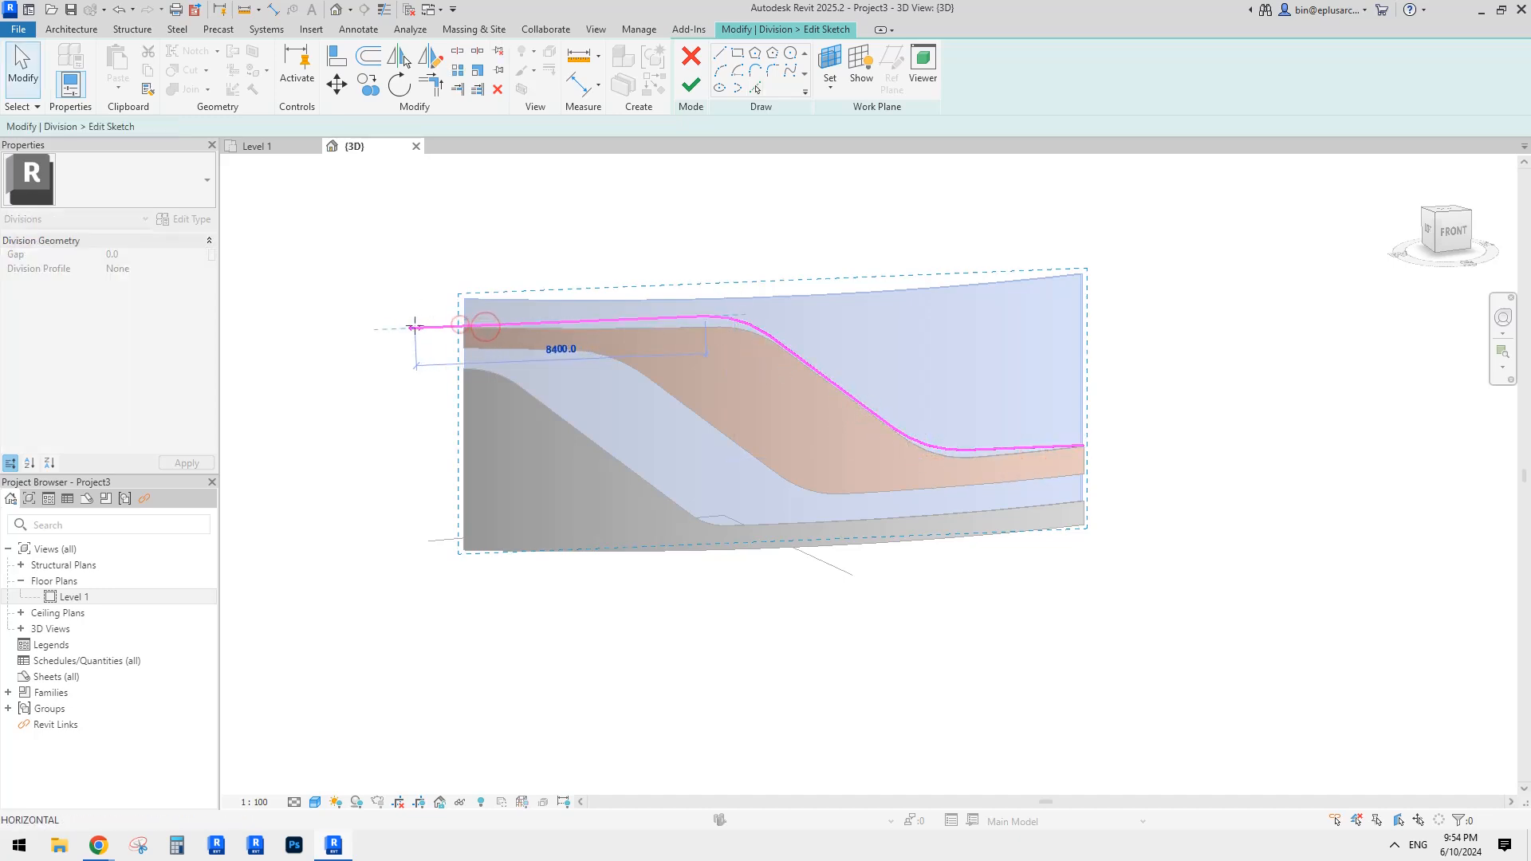
click(1061, 447)
drag(1086, 451, 1091, 448)
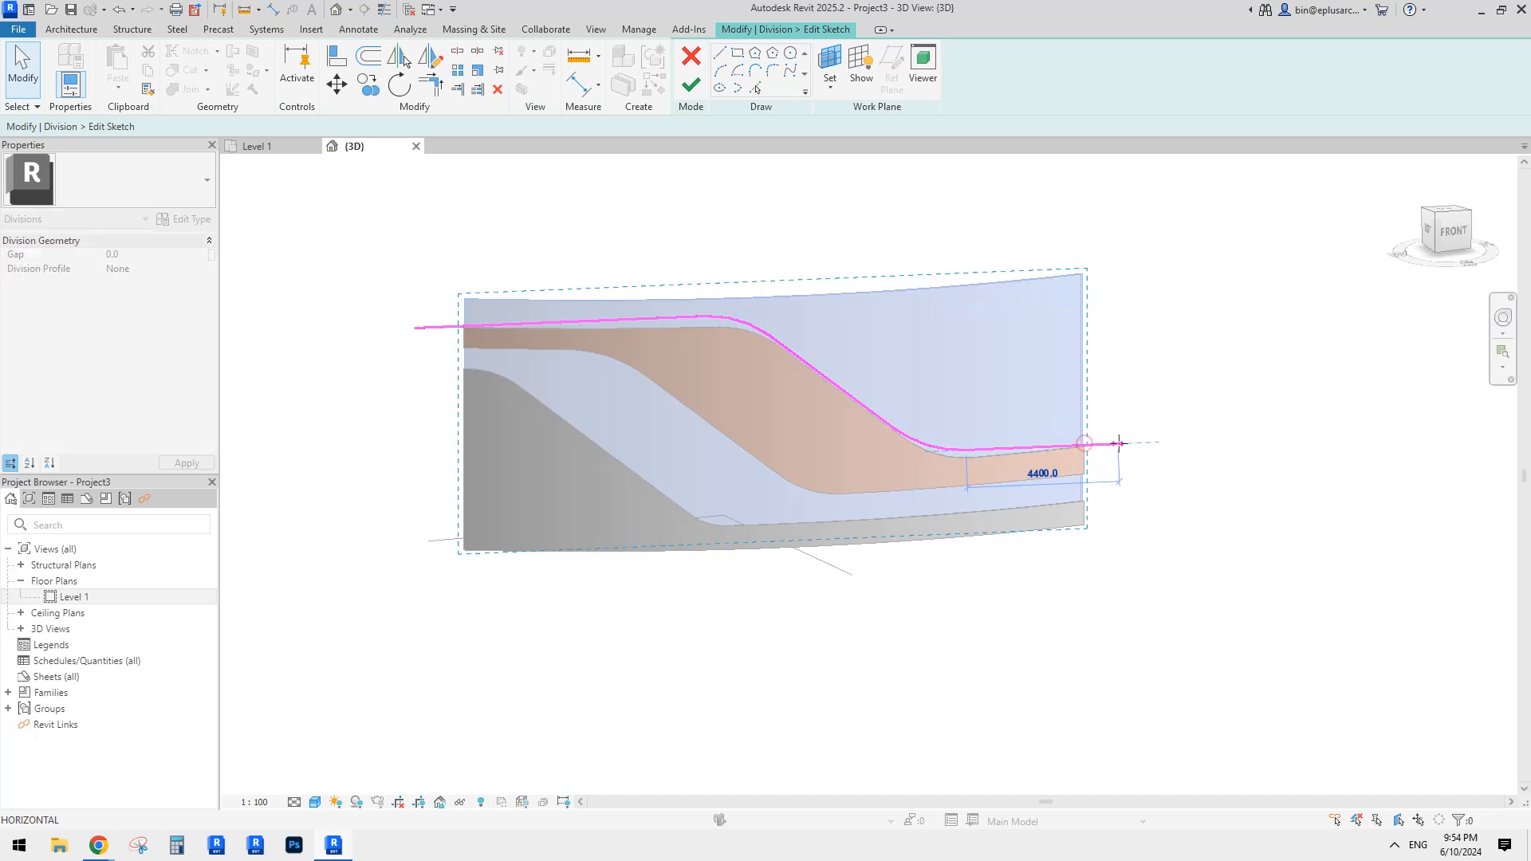
click(968, 381)
click(691, 85)
shift+middle_drag(909, 327, 763, 407)
click(686, 86)
click(763, 407)
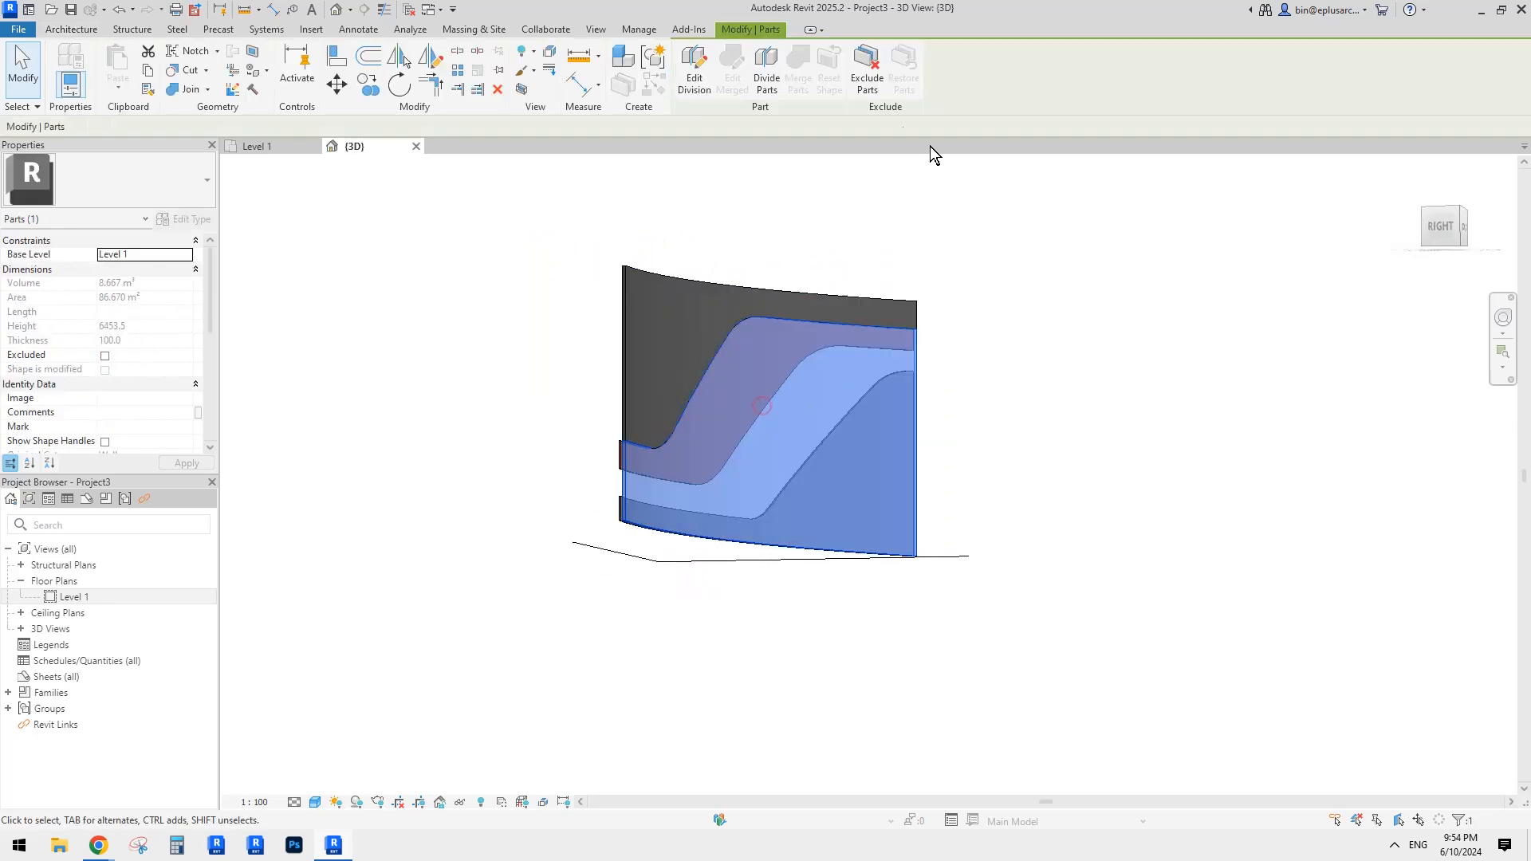
Step: Exclude the lower divided back piece, then orbit and zoom to a front-on view
click(1102, 352)
shift+middle_drag(1094, 429, 1042, 485)
shift+middle_drag(786, 513, 719, 458)
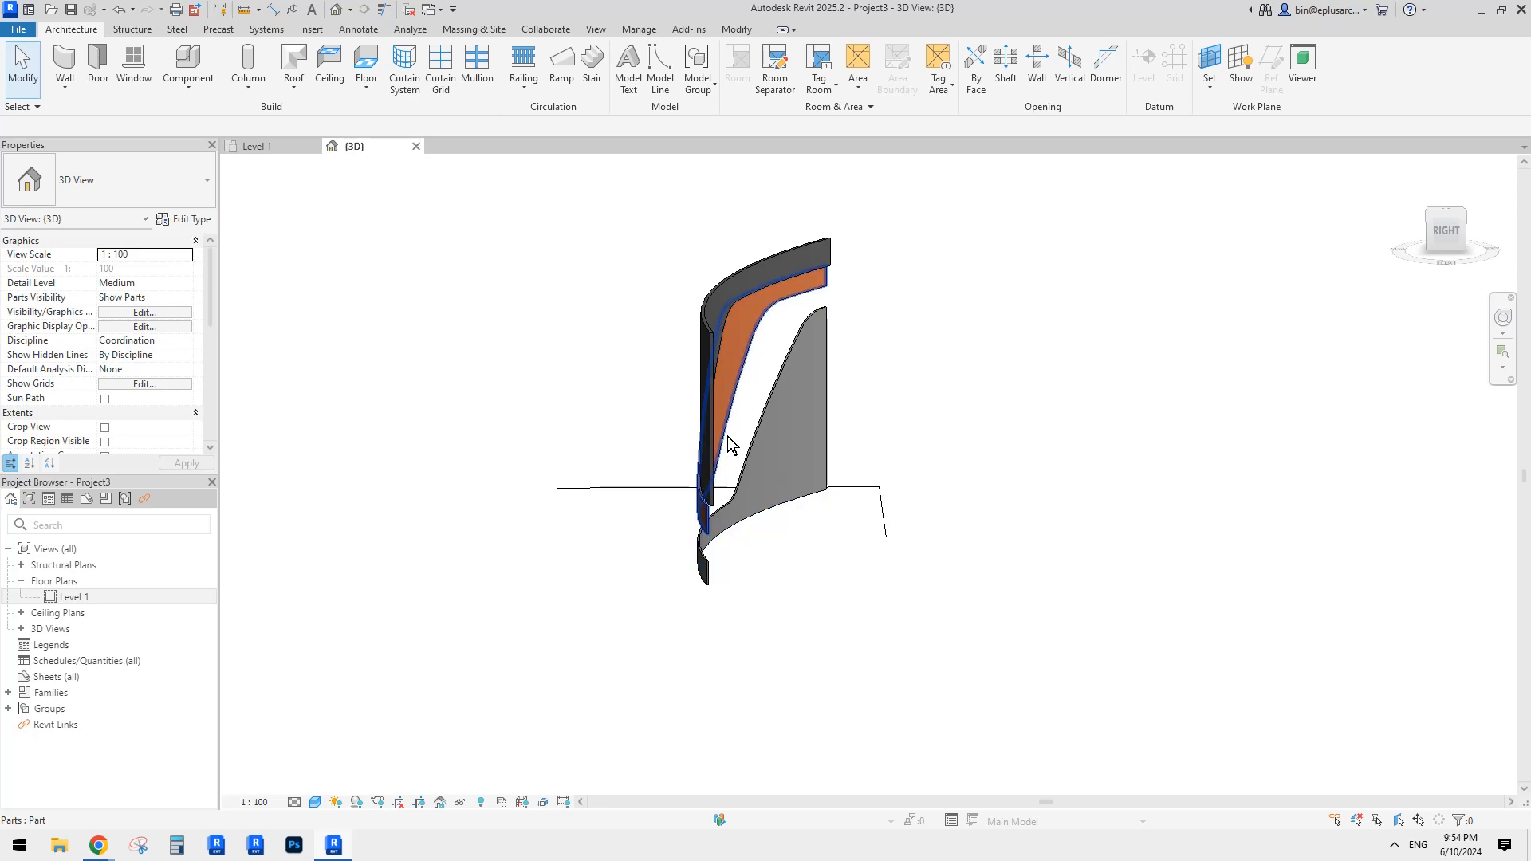
shift+middle_drag(727, 437, 1005, 410)
scroll(631, 544, up, 5)
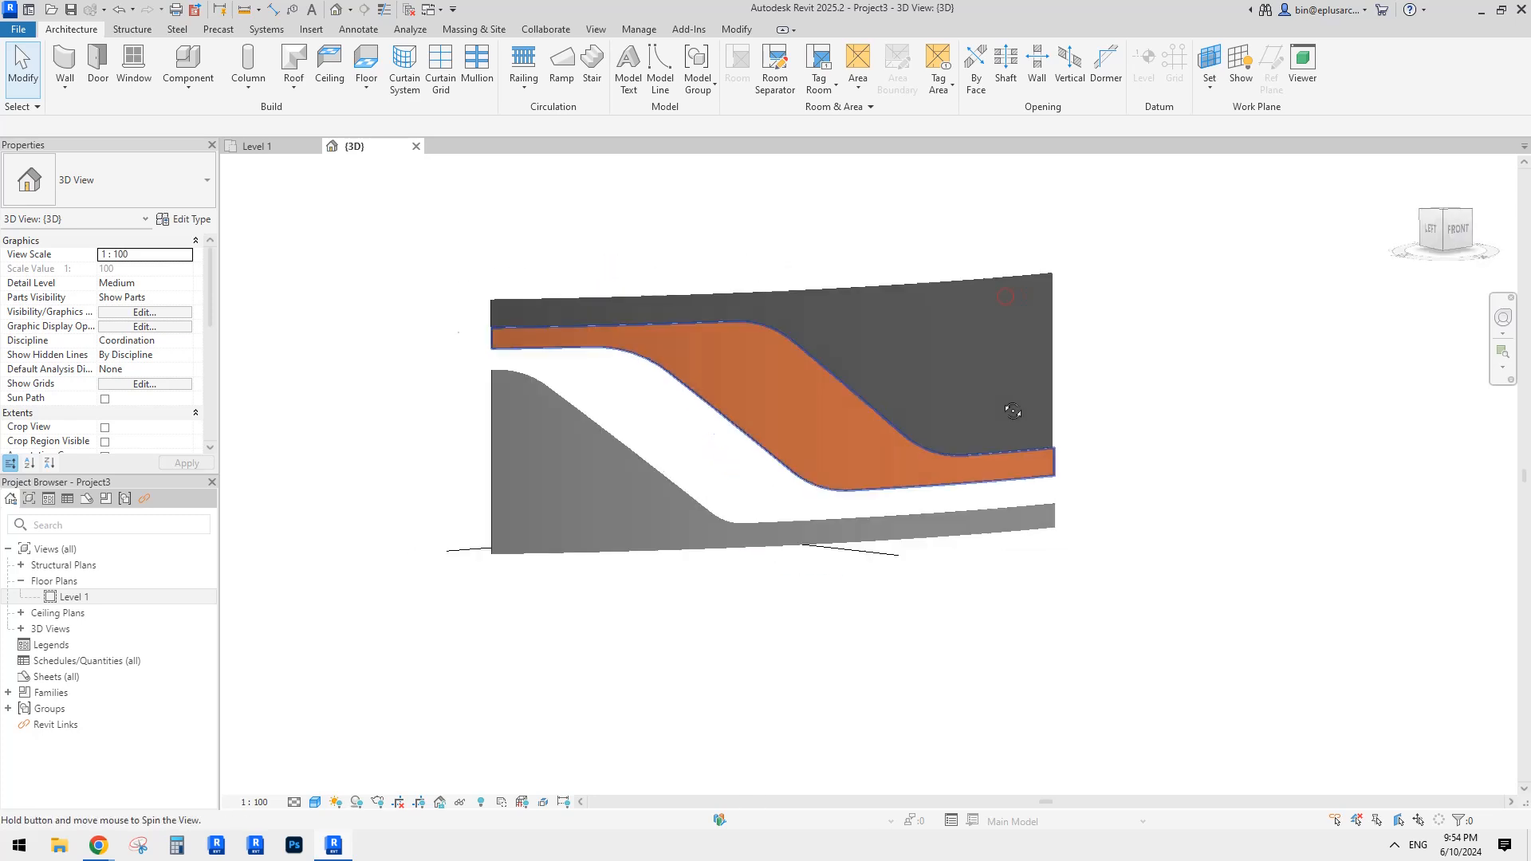
scroll(815, 443, up, 3)
middle_drag(743, 449, 833, 470)
shift+middle_drag(833, 470, 830, 464)
scroll(828, 470, up, 2)
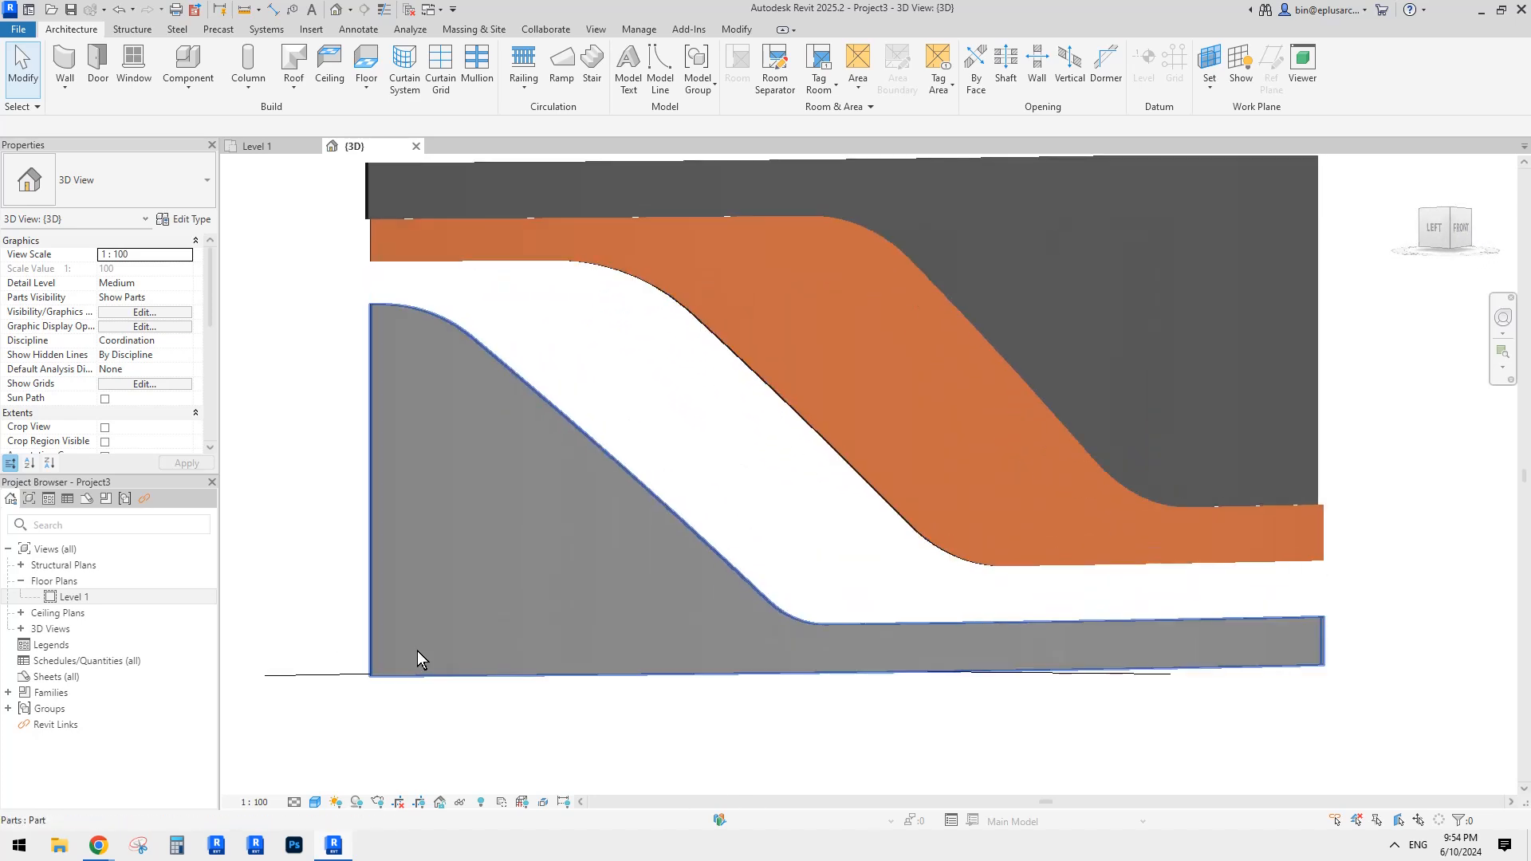
Step: Bring the Reddit thread forward and enlarge the reply's facade reference image
mouse_move(102, 841)
click(250, 779)
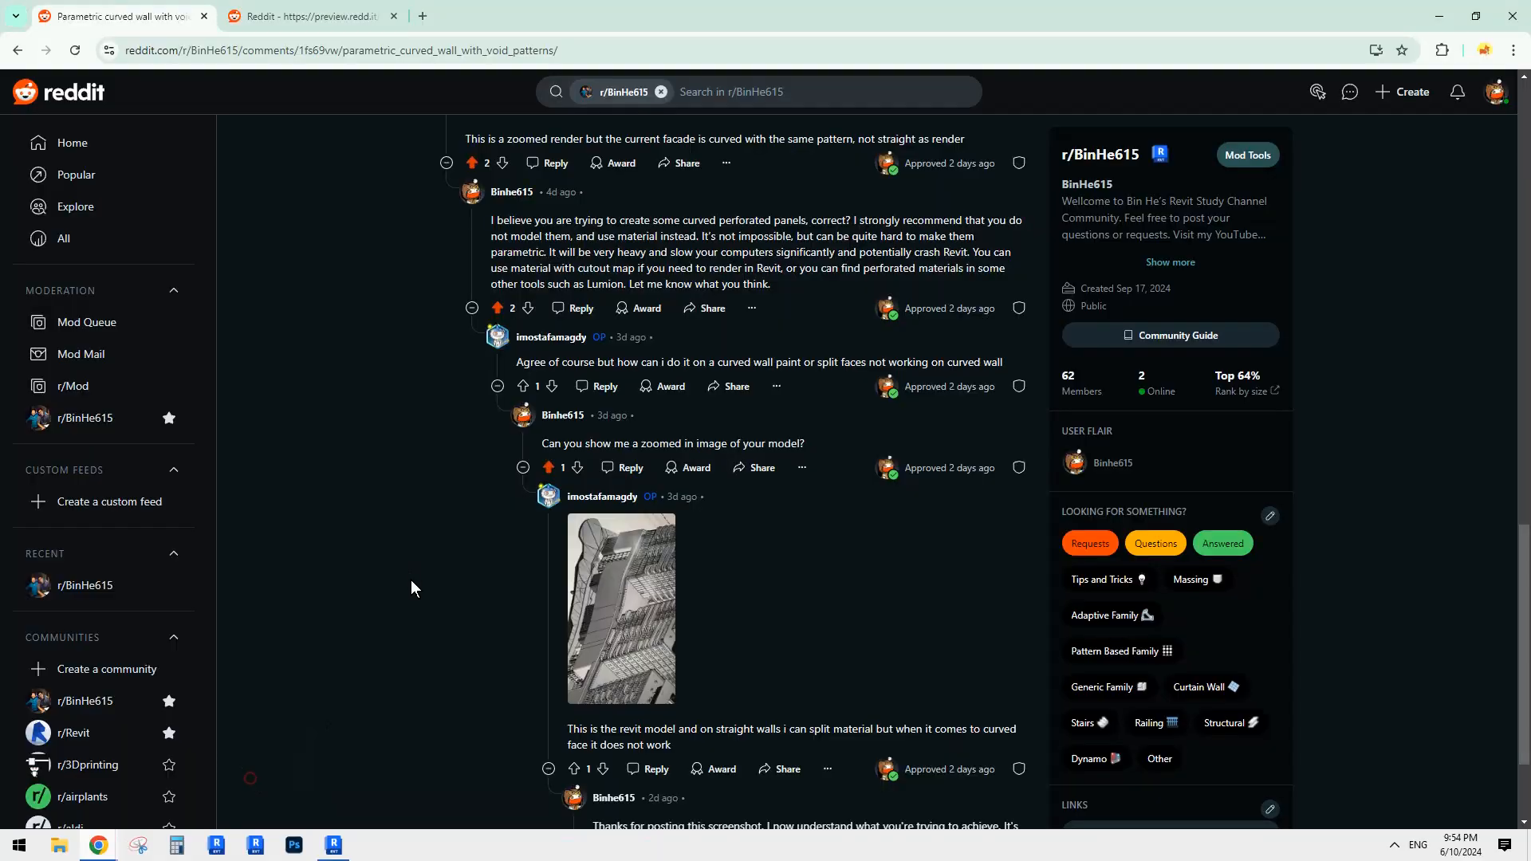
scroll(628, 607, up, 20)
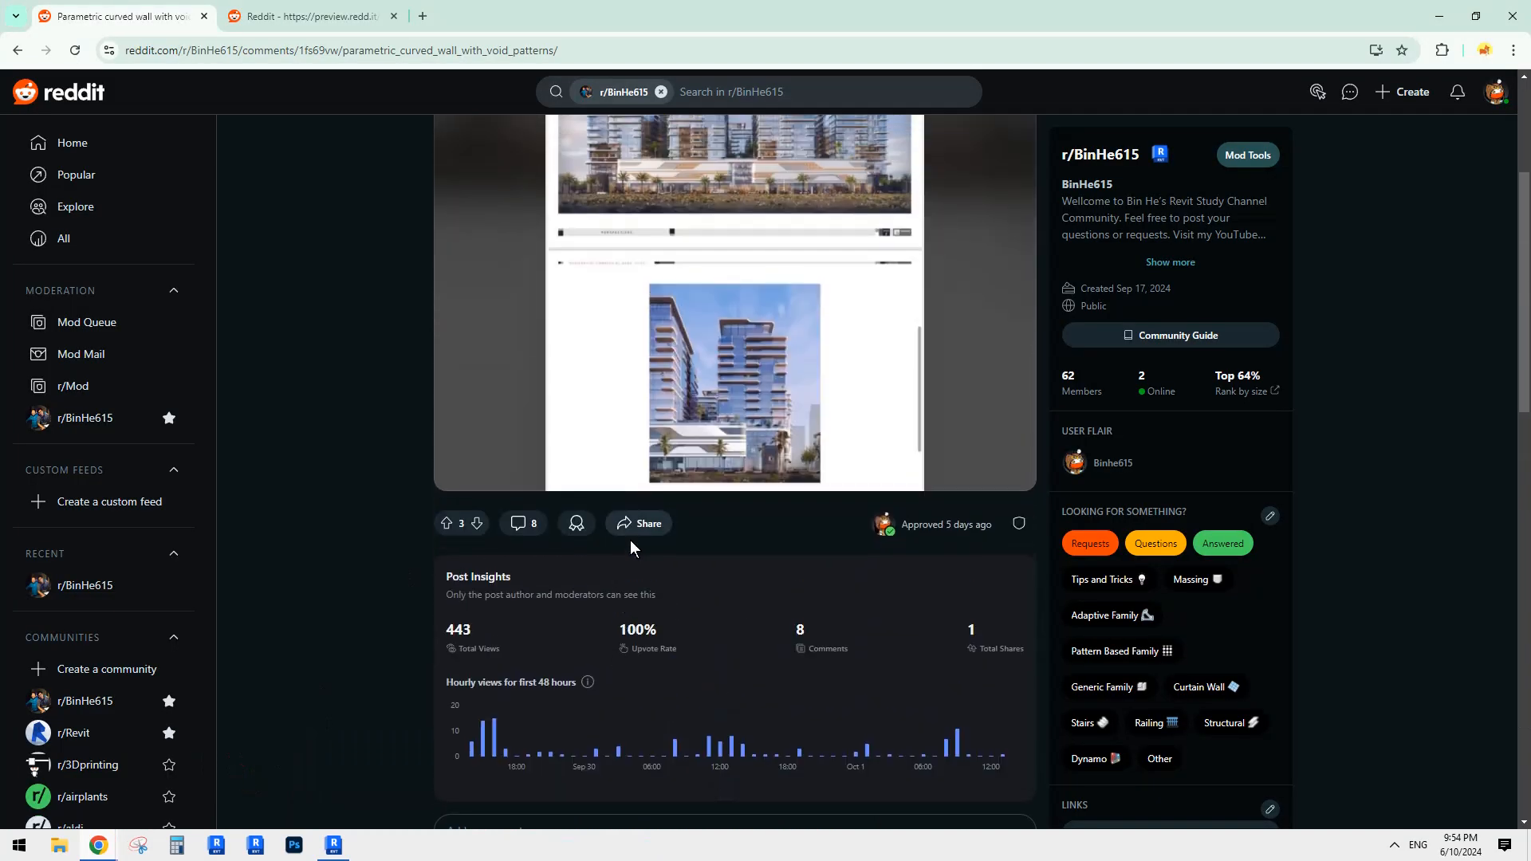
scroll(705, 472, down, 3)
scroll(718, 478, up, 2)
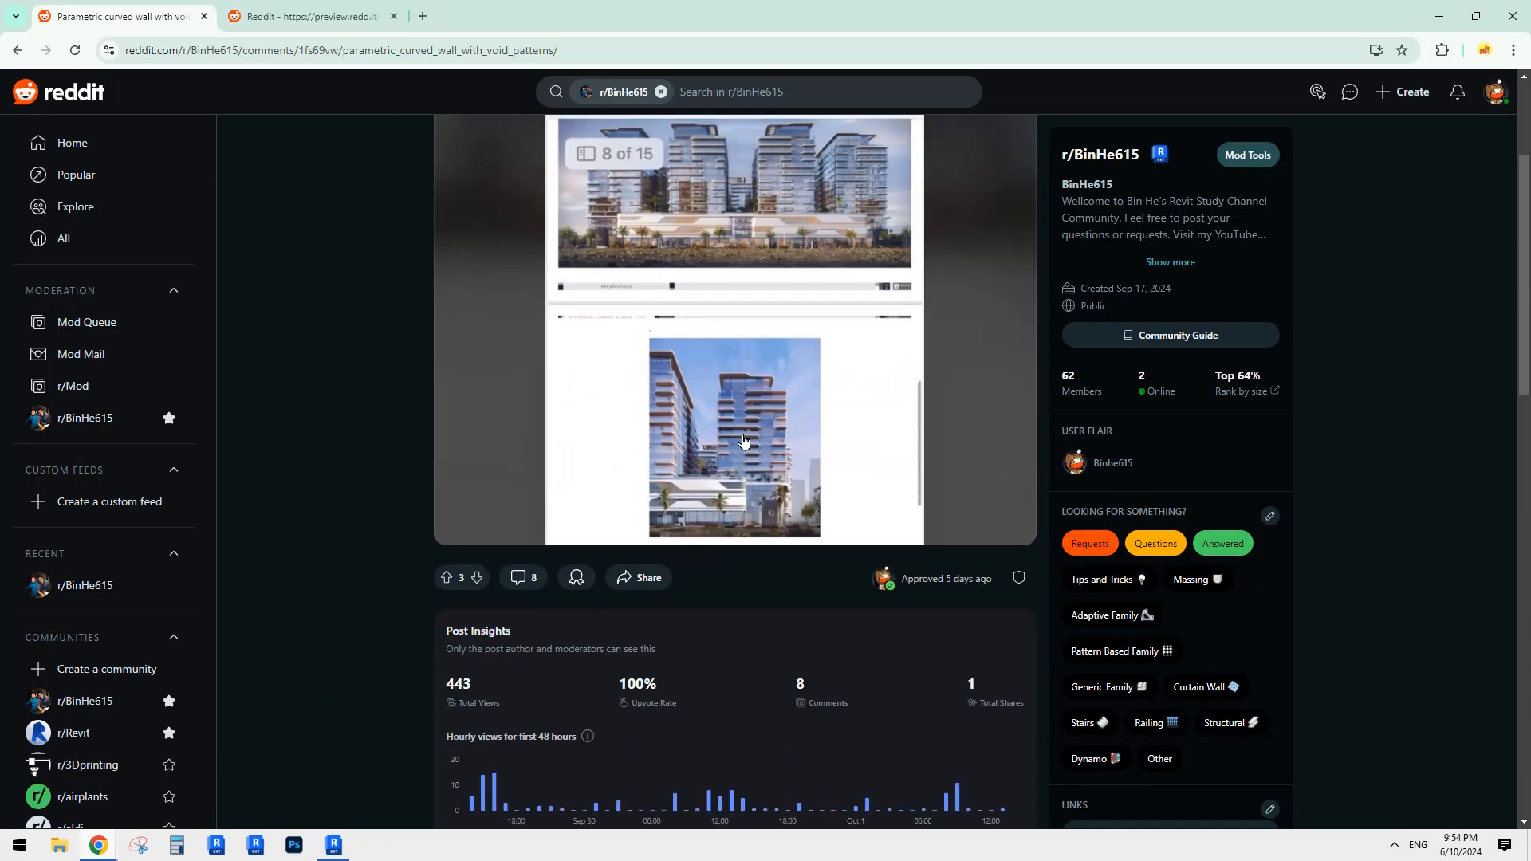
scroll(648, 479, down, 7)
scroll(649, 480, down, 6)
click(511, 480)
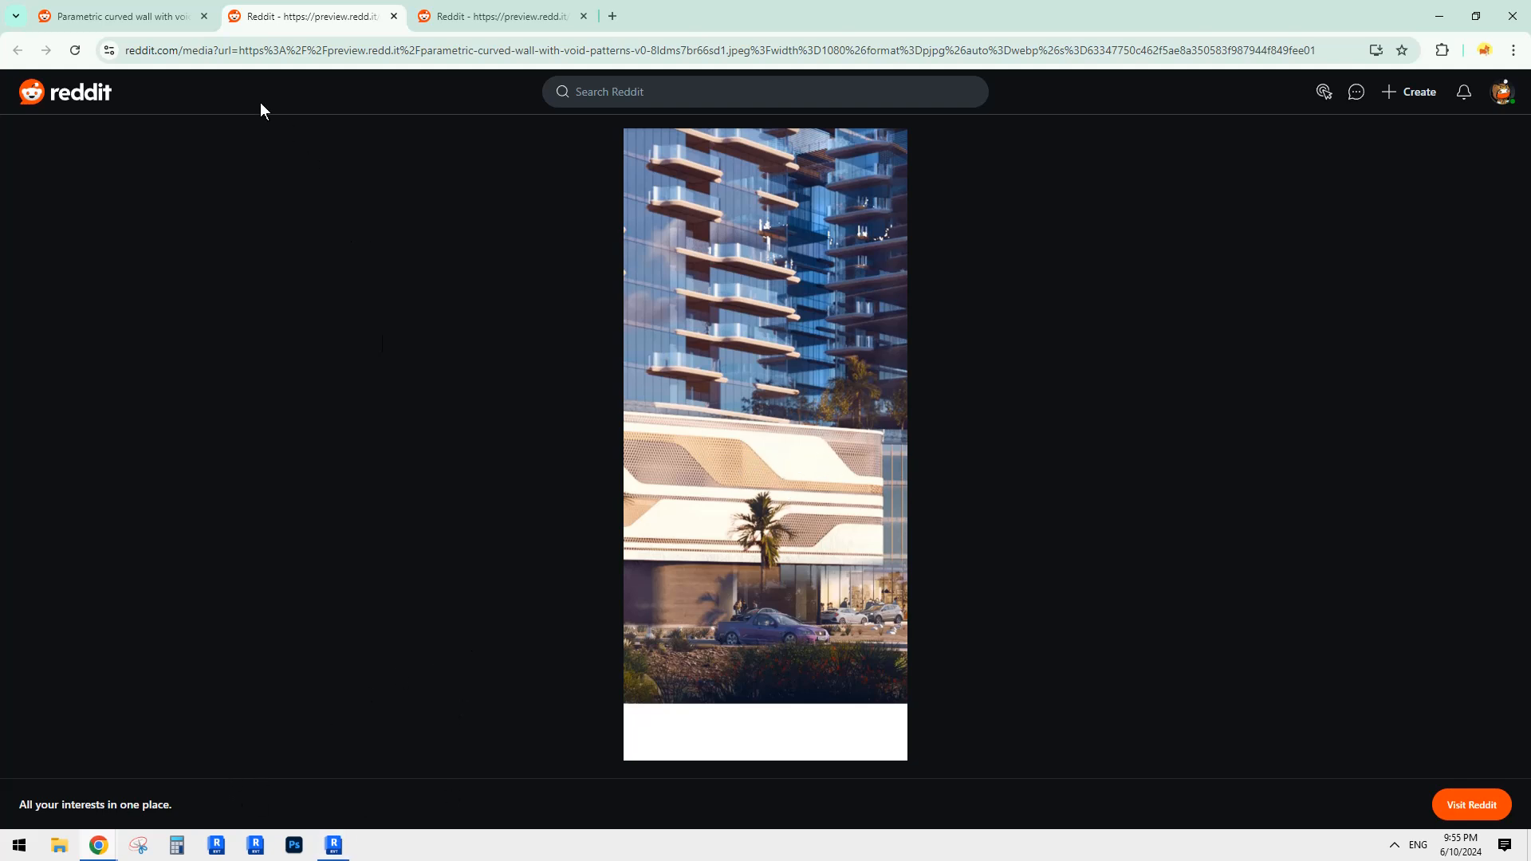
Step: Return to Revit and select the orange middle curved wall part
click(332, 844)
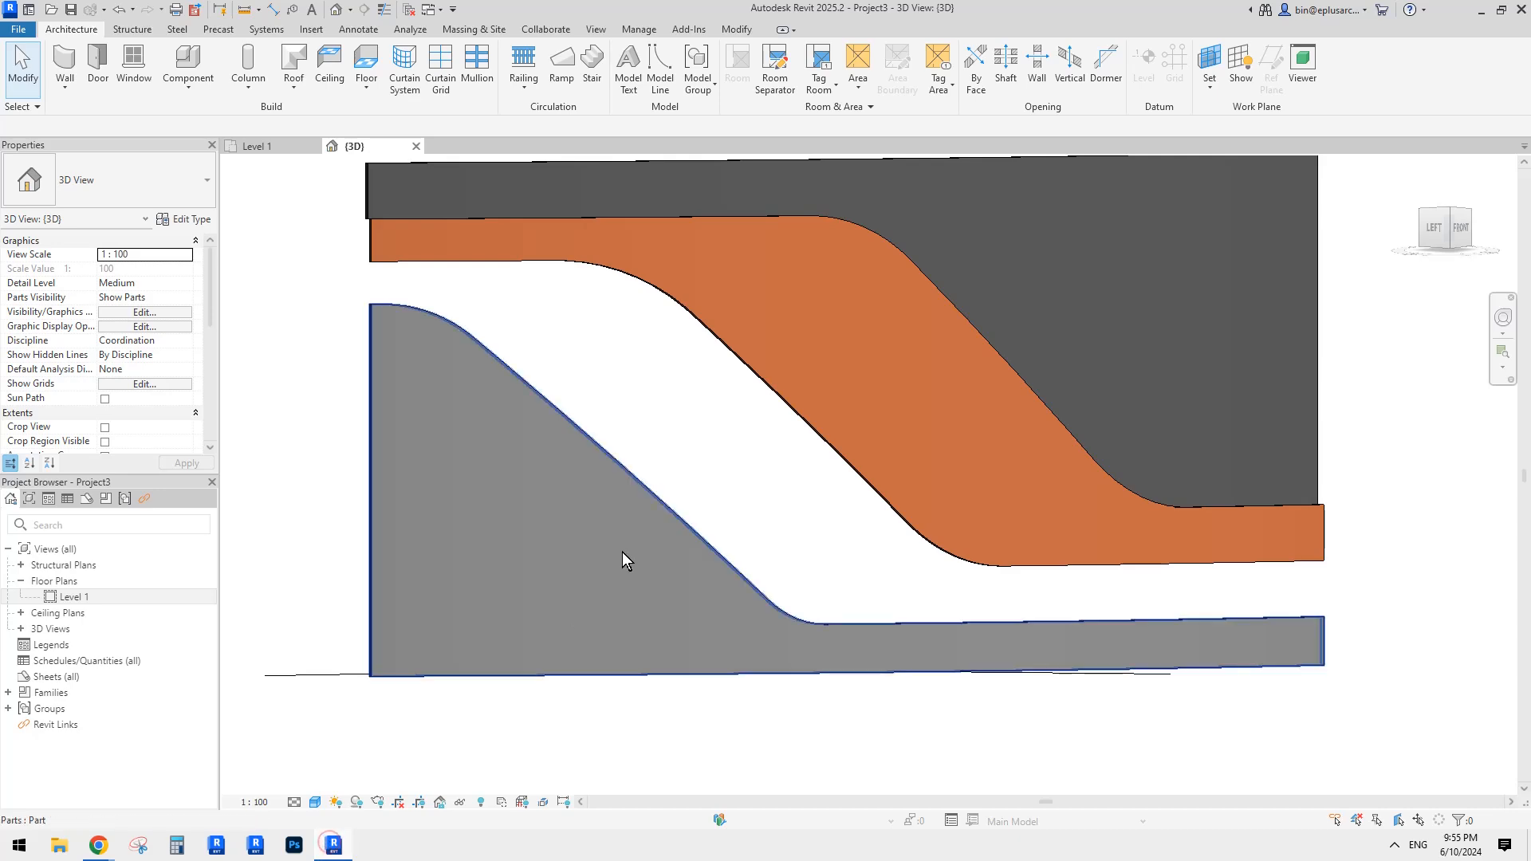
click(885, 374)
shift+middle_drag(916, 411, 797, 382)
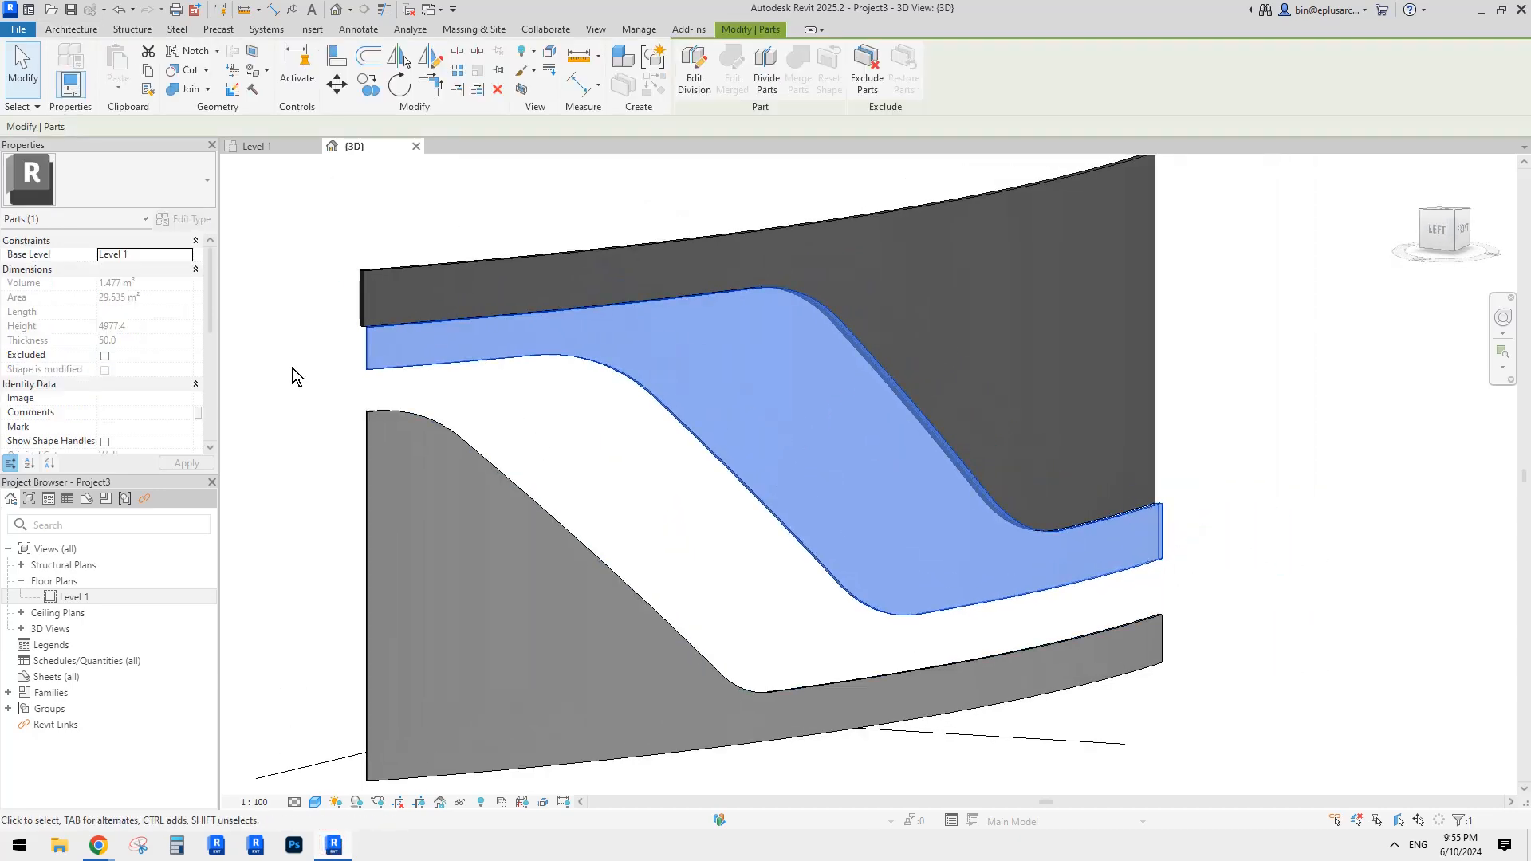
Step: Set Copper's appearance colour to brown RGB 128 64 0 and open the Asset Browser
scroll(140, 355, down, 4)
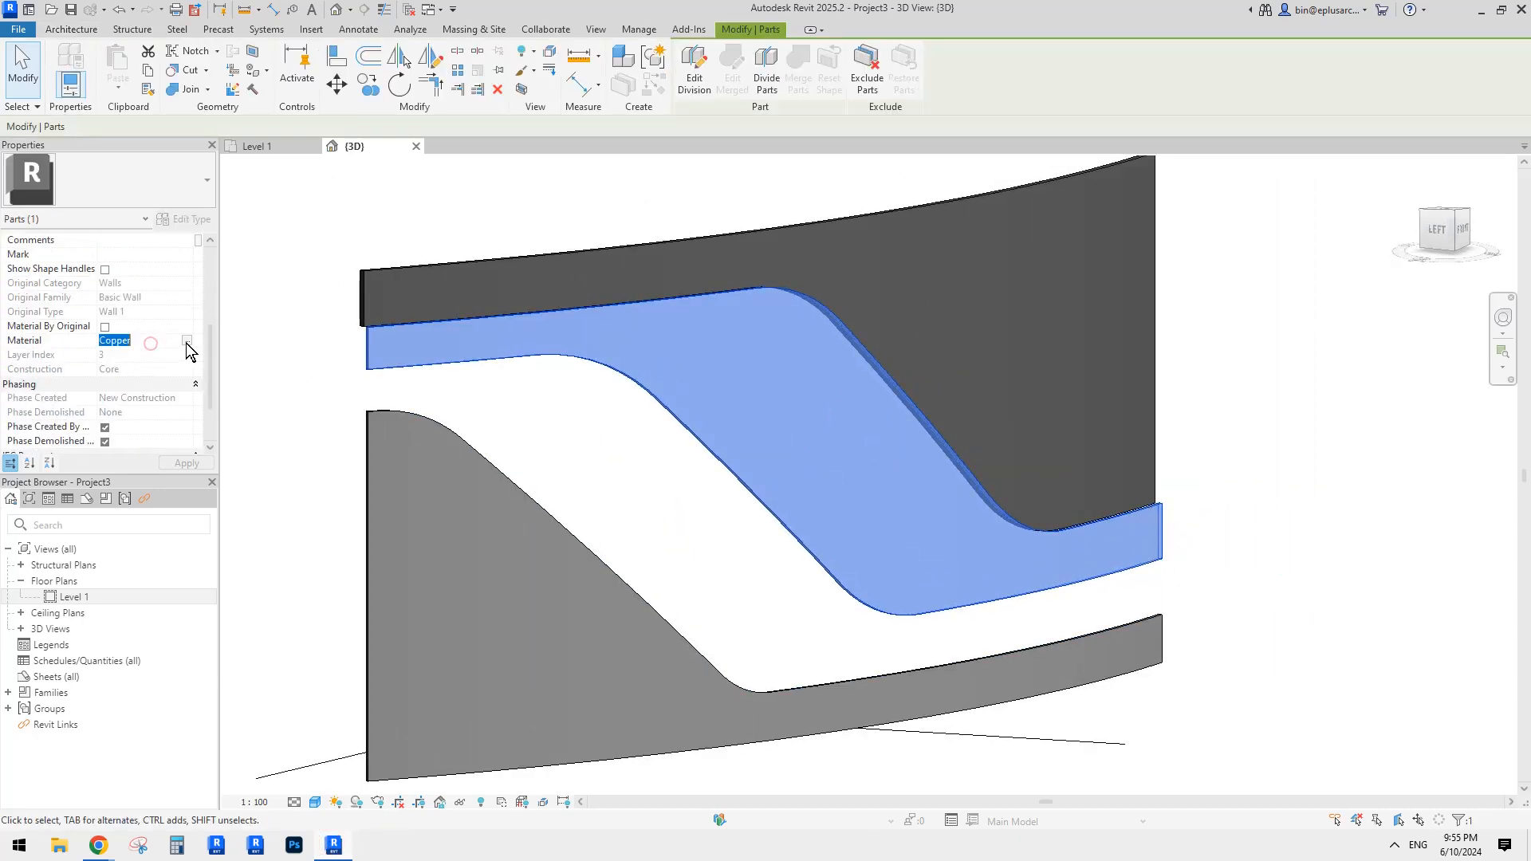
click(186, 343)
drag(473, 176, 594, 178)
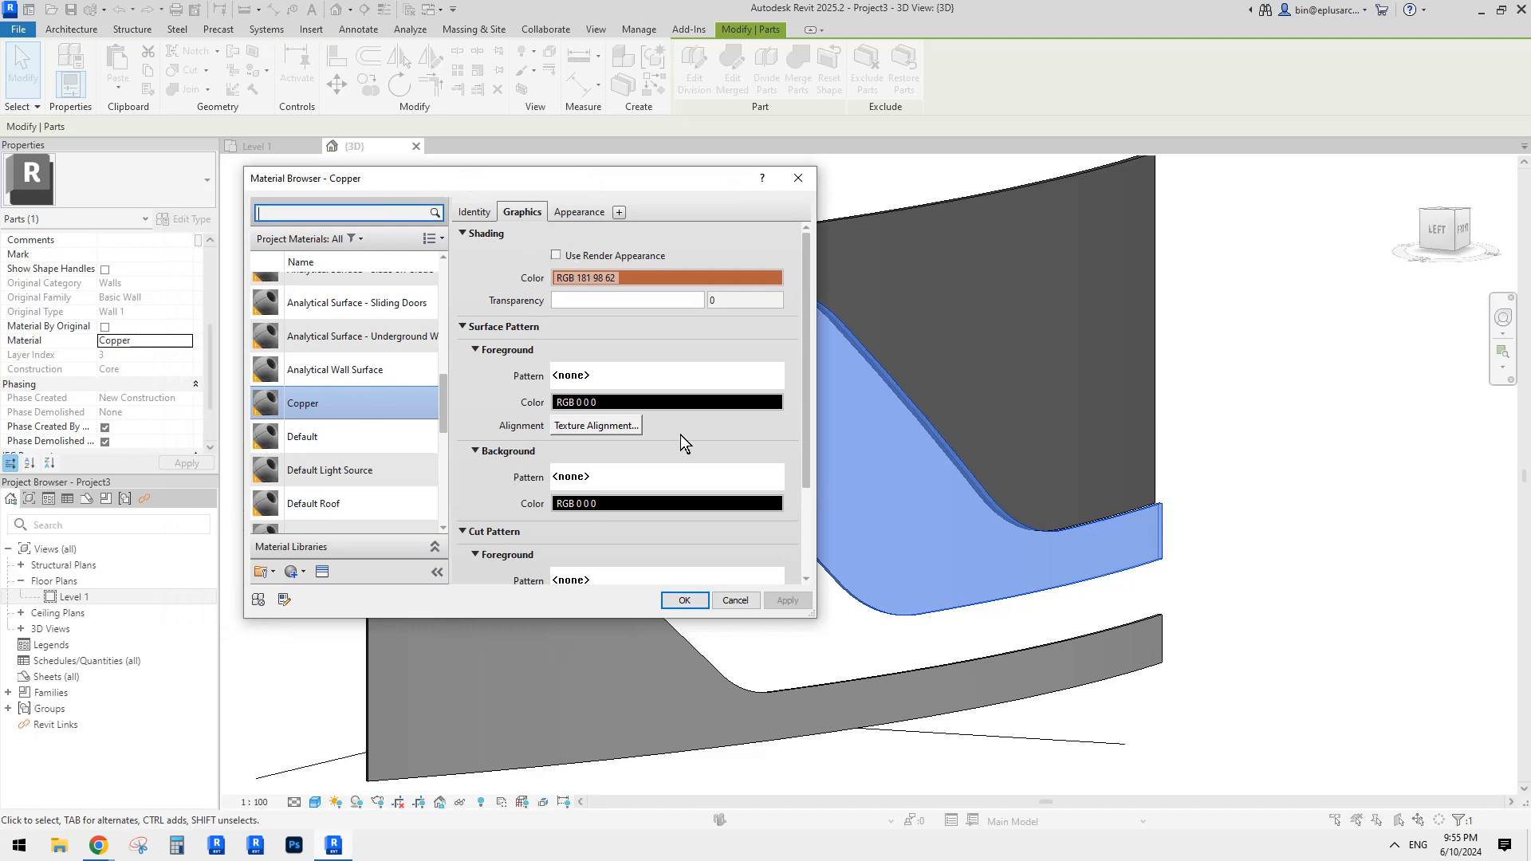
click(809, 378)
click(581, 217)
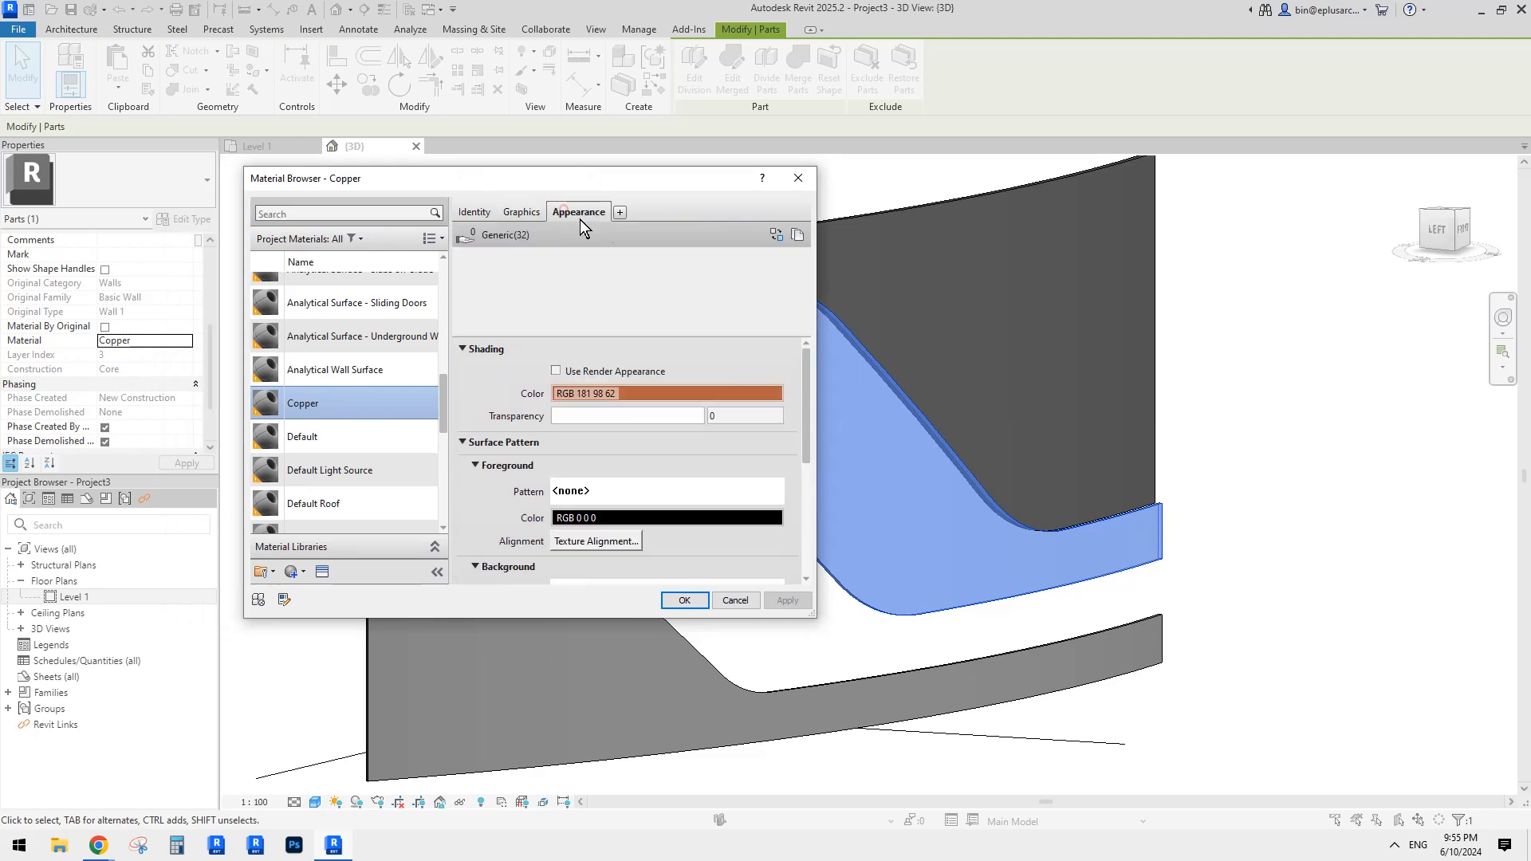
click(643, 390)
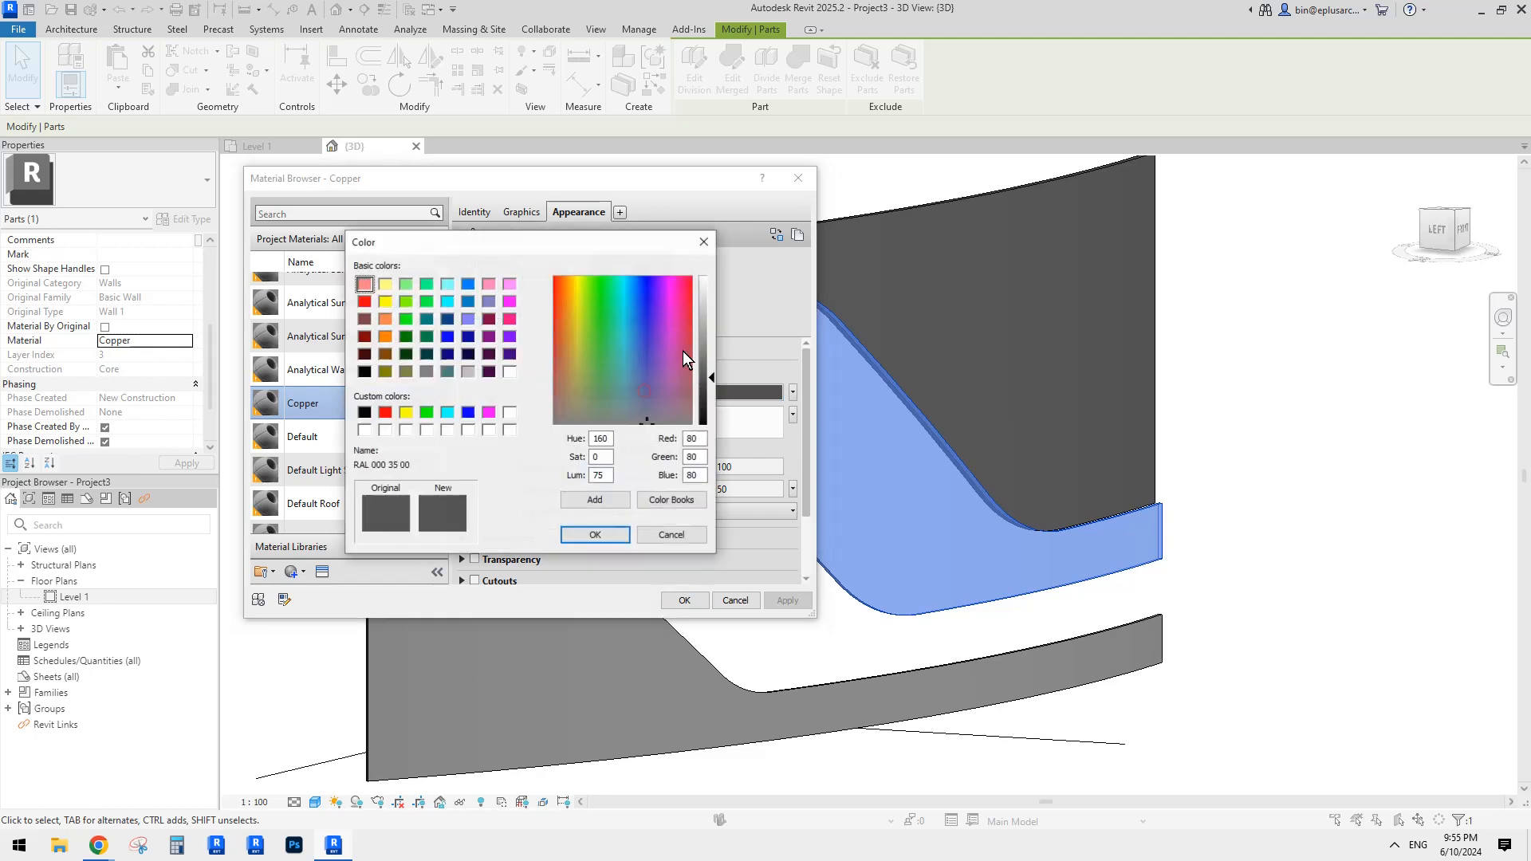
click(386, 352)
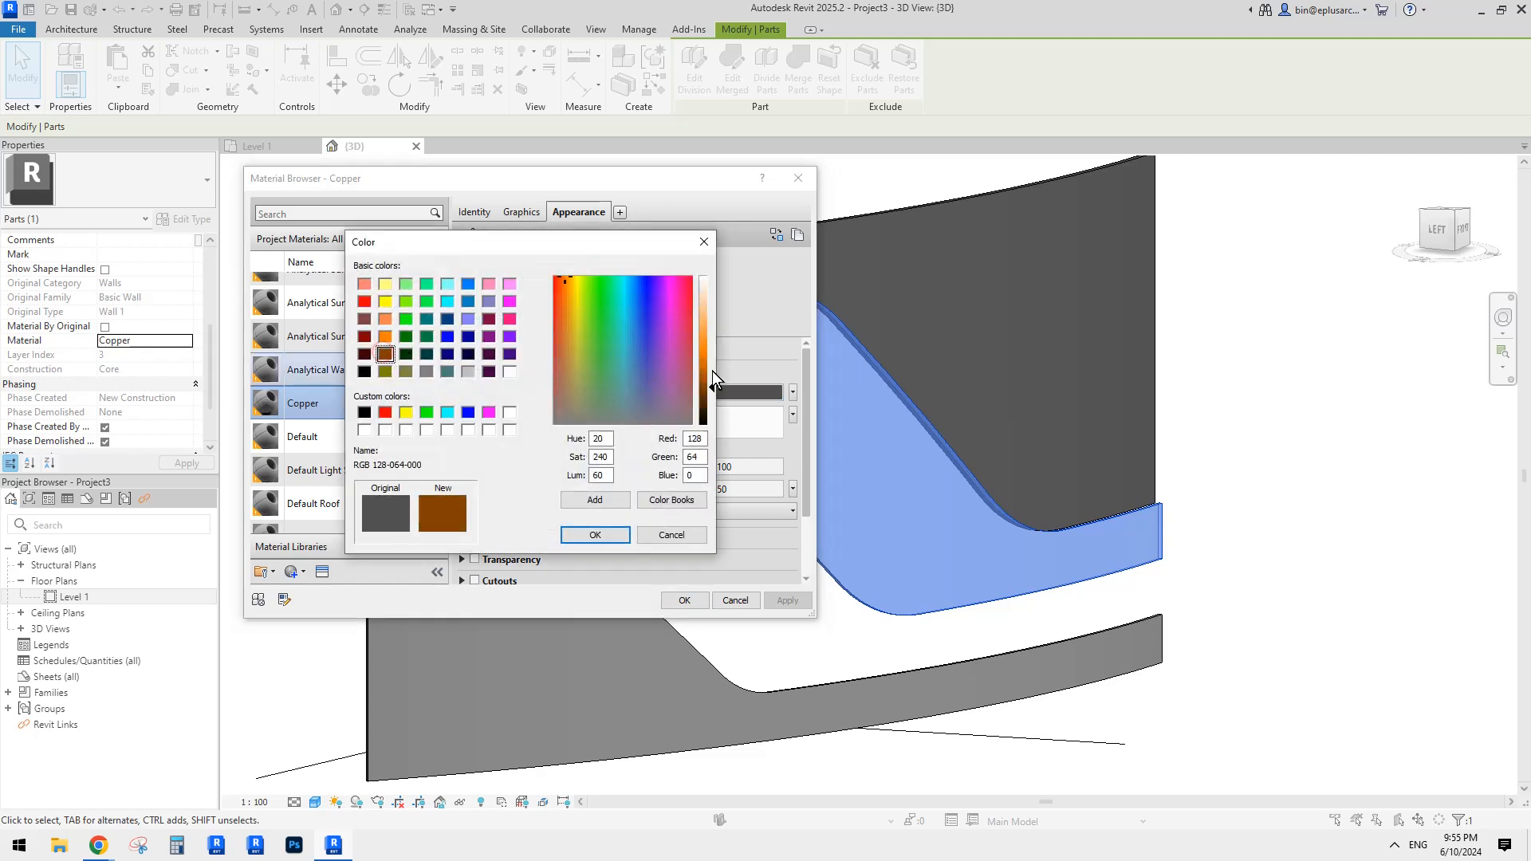
click(595, 535)
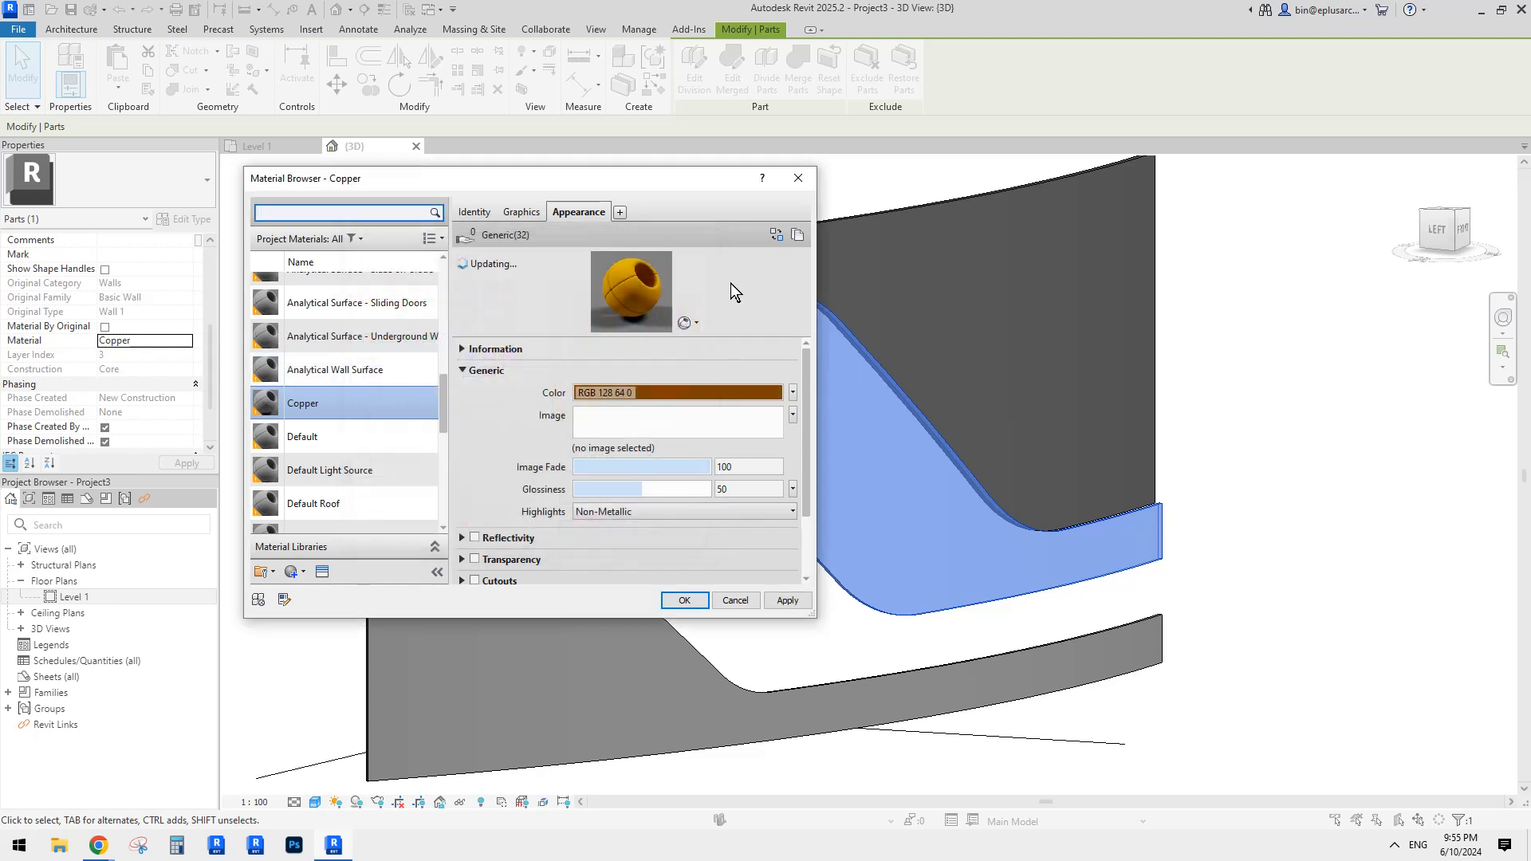
click(778, 235)
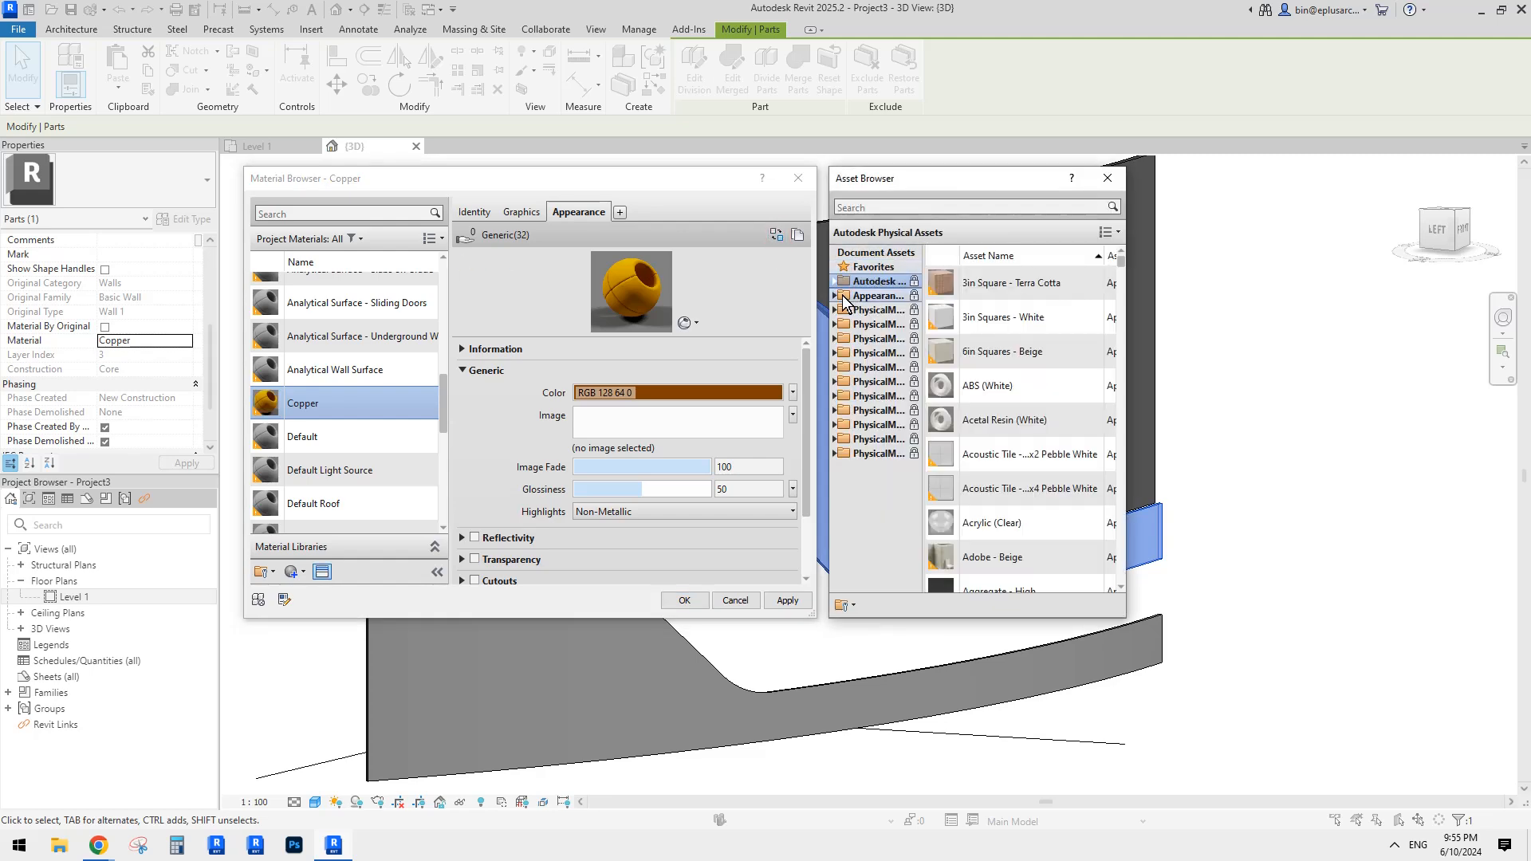
Step: Replace Copper's appearance with Metal's Brass Mesh - Holes Large, enable Cutout, and apply
drag(924, 255, 1014, 255)
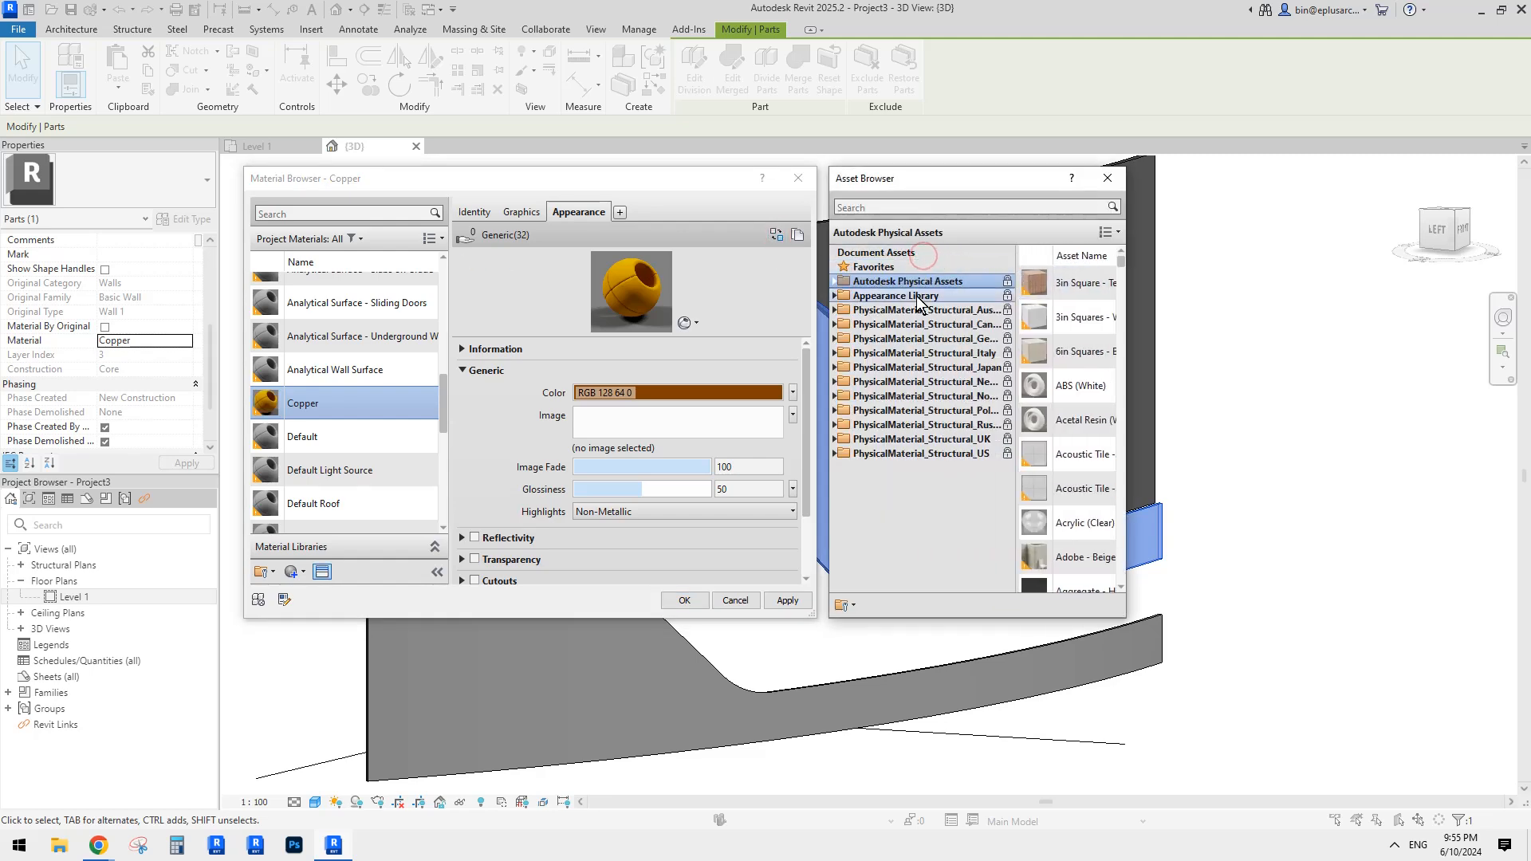
click(835, 296)
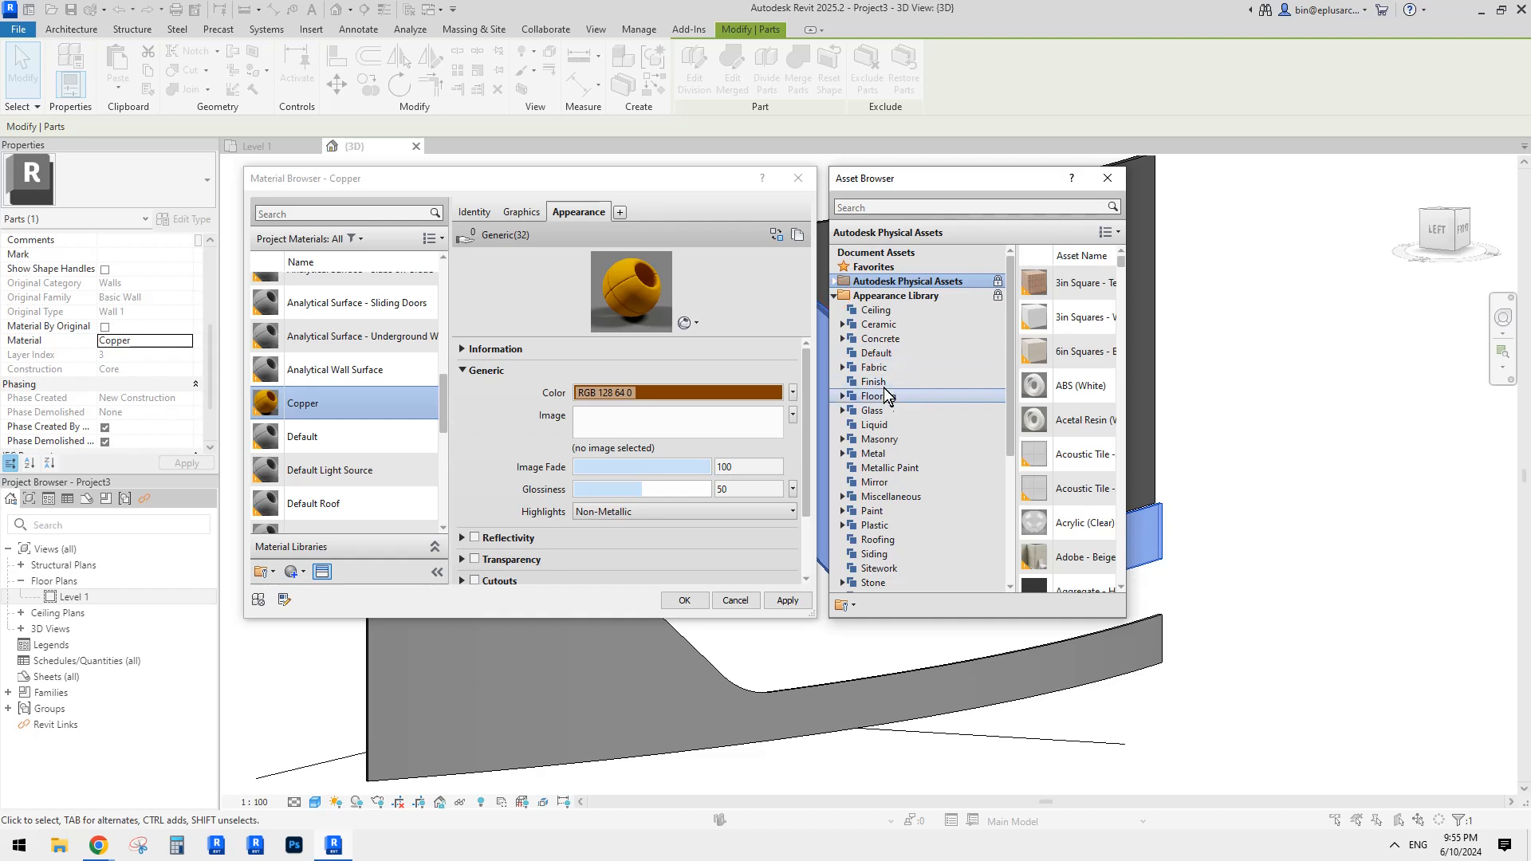
click(842, 453)
scroll(923, 456, down, 4)
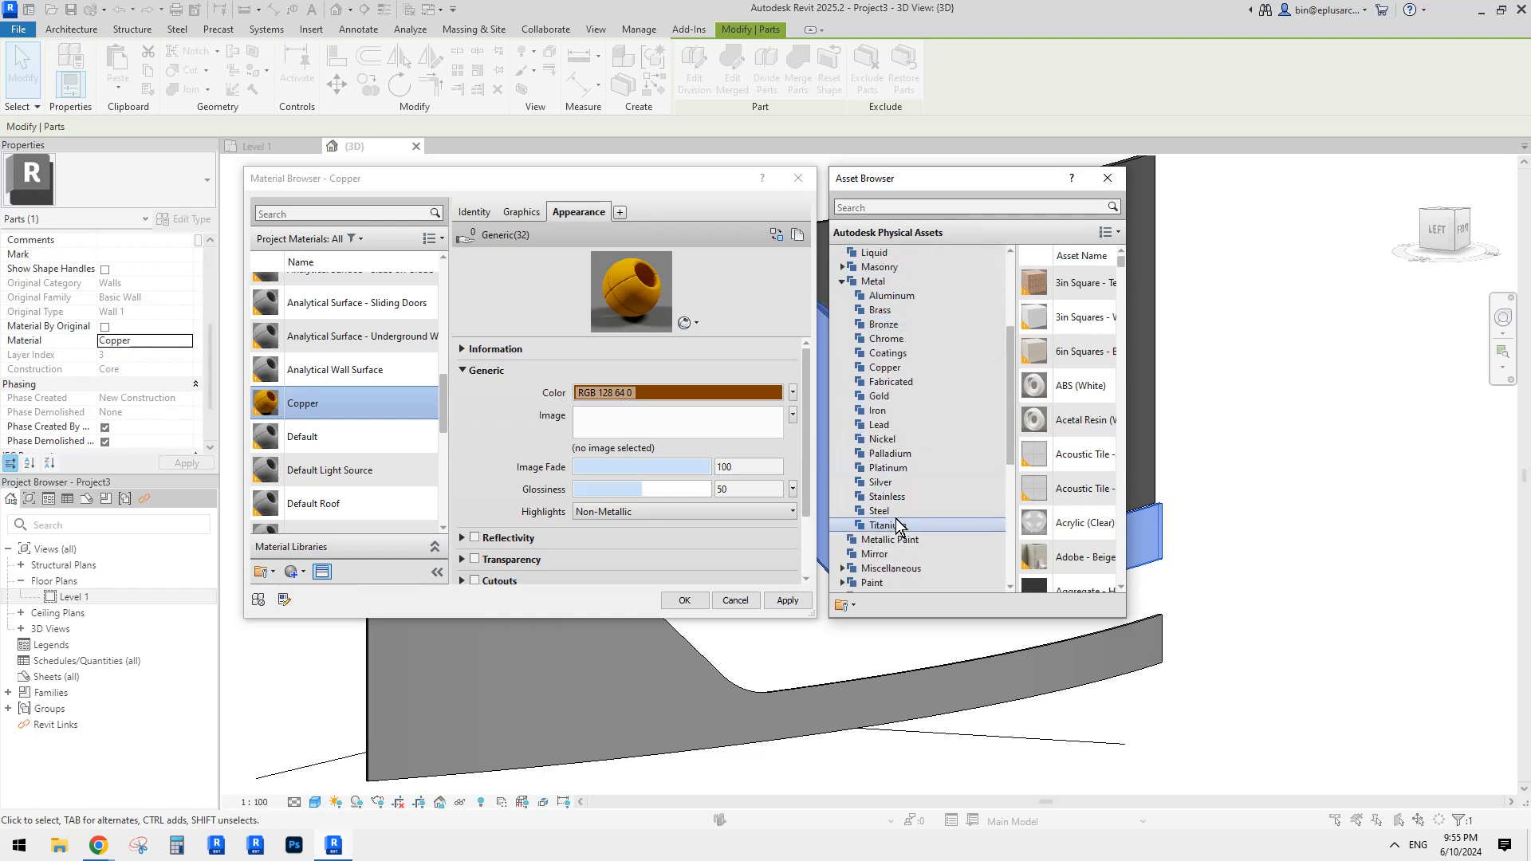
click(879, 282)
drag(1125, 299, 1312, 316)
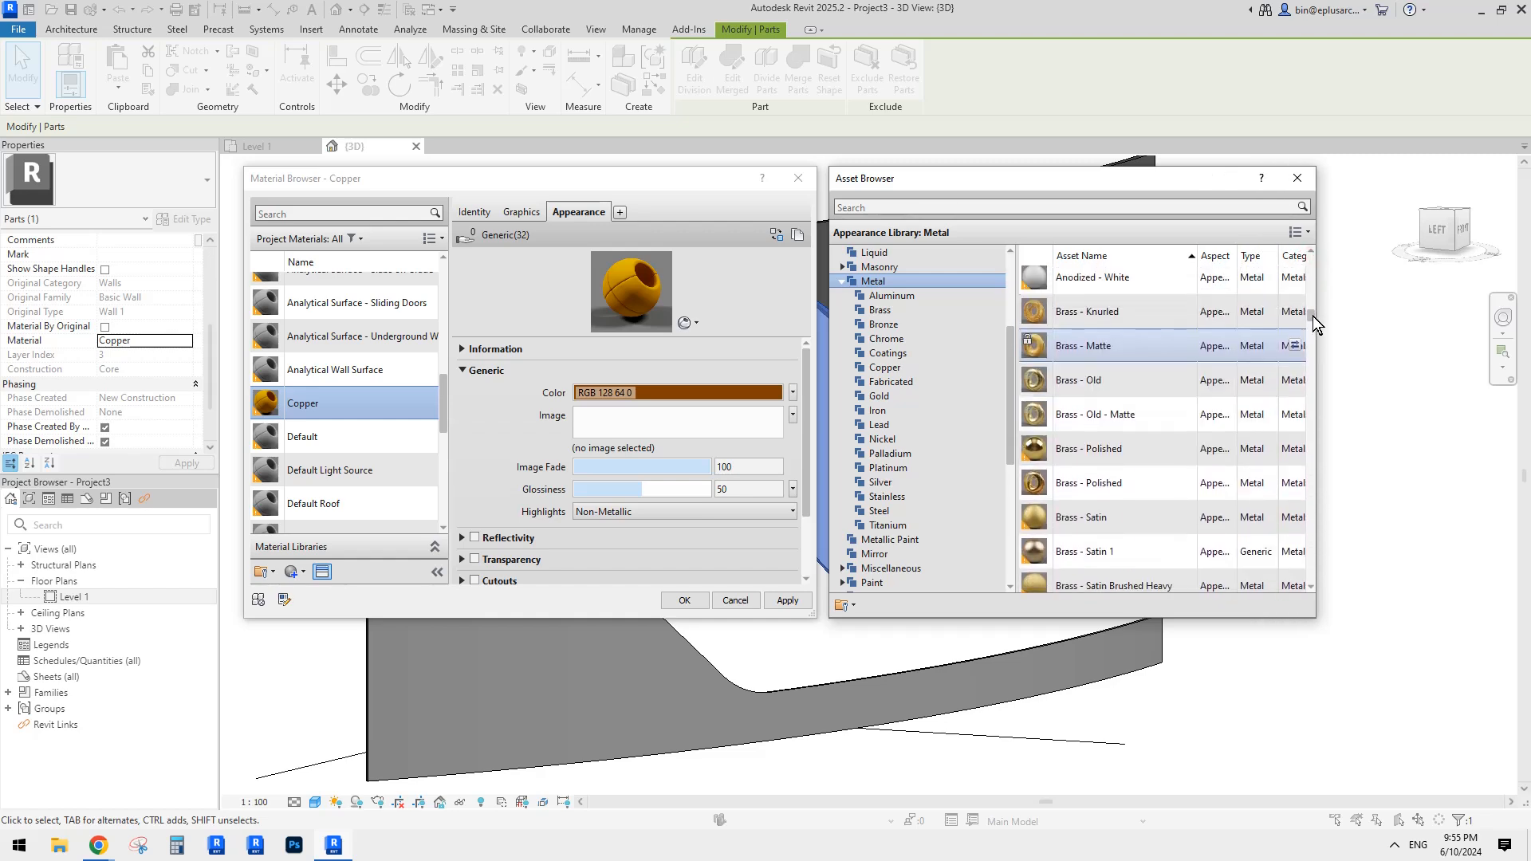
scroll(1122, 362, down, 4)
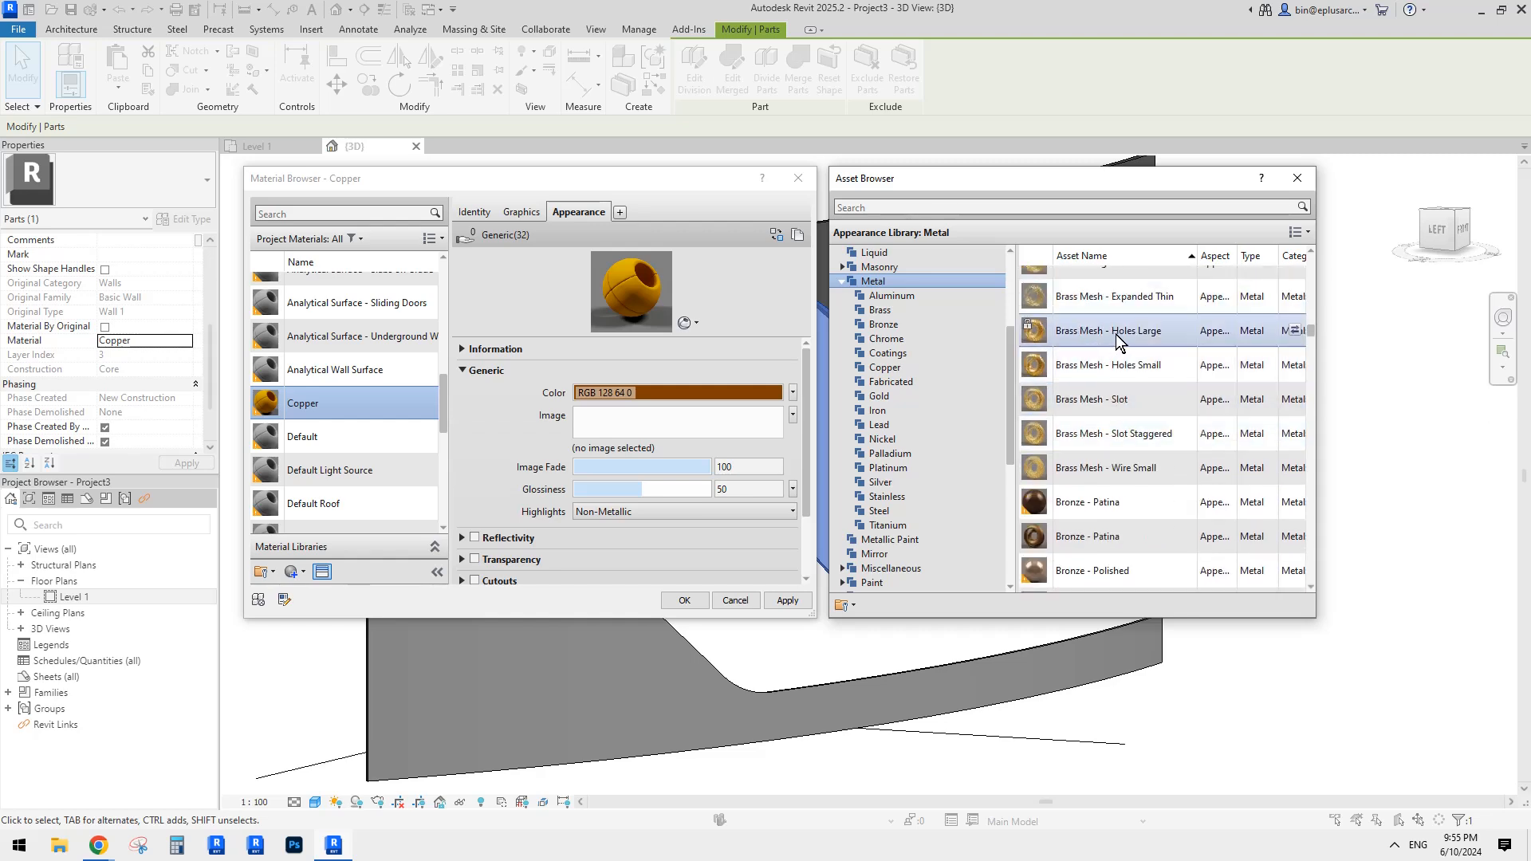
click(1293, 330)
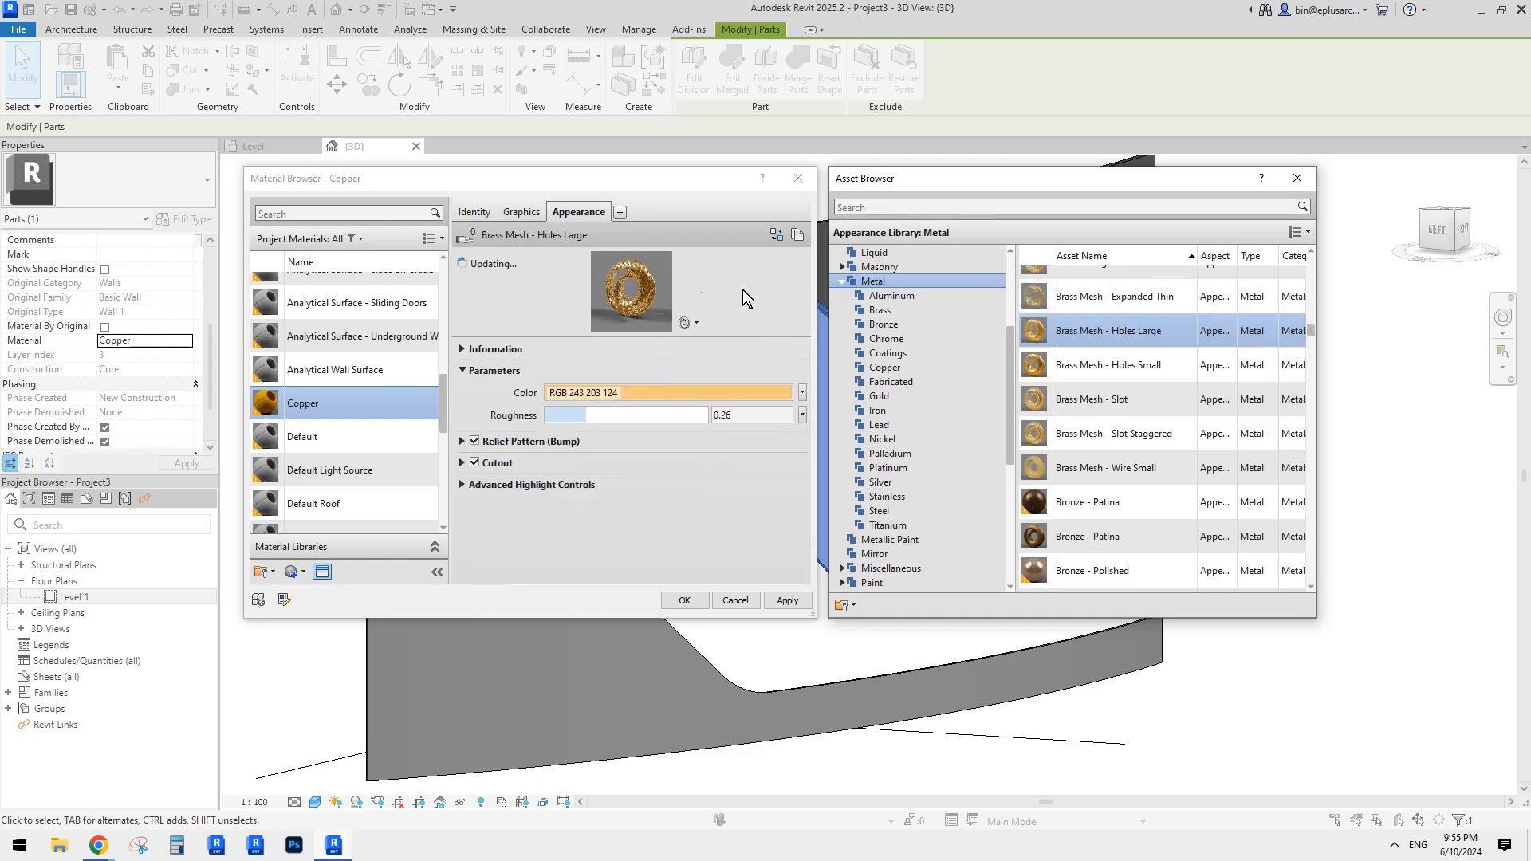
click(1297, 178)
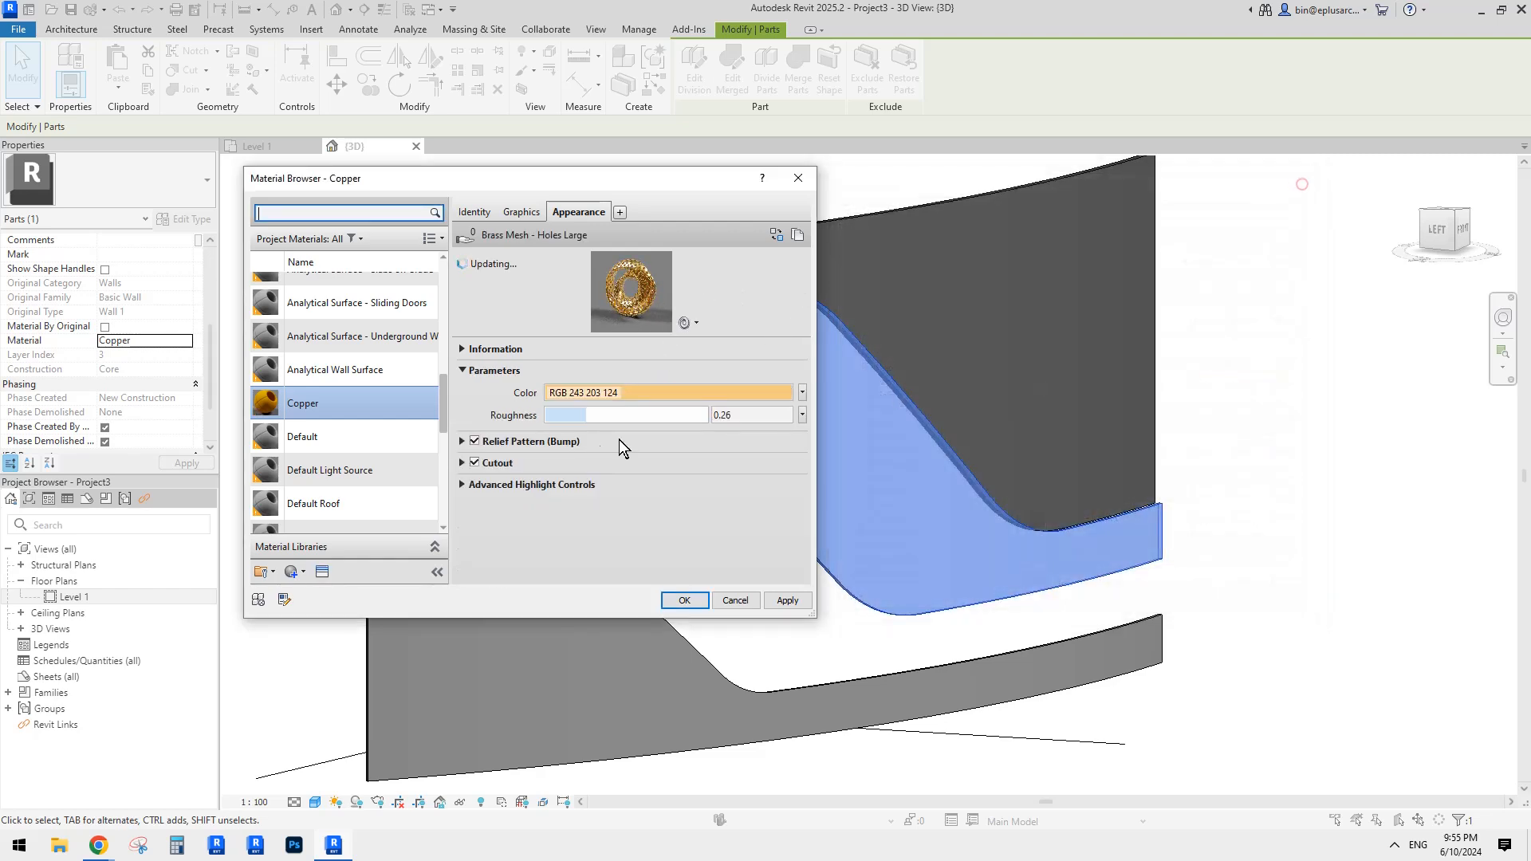
click(461, 463)
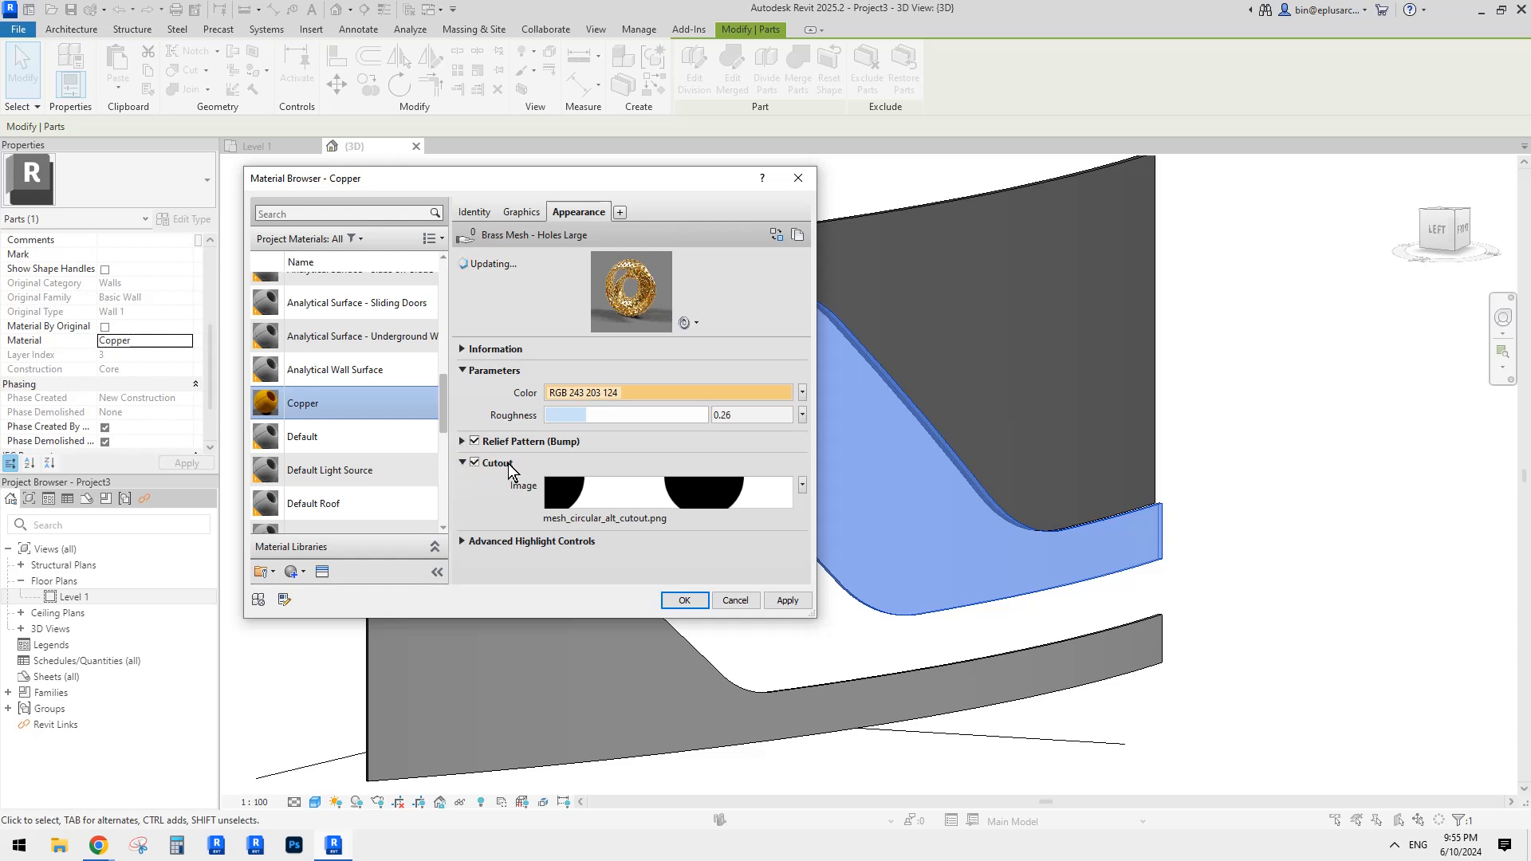
click(683, 601)
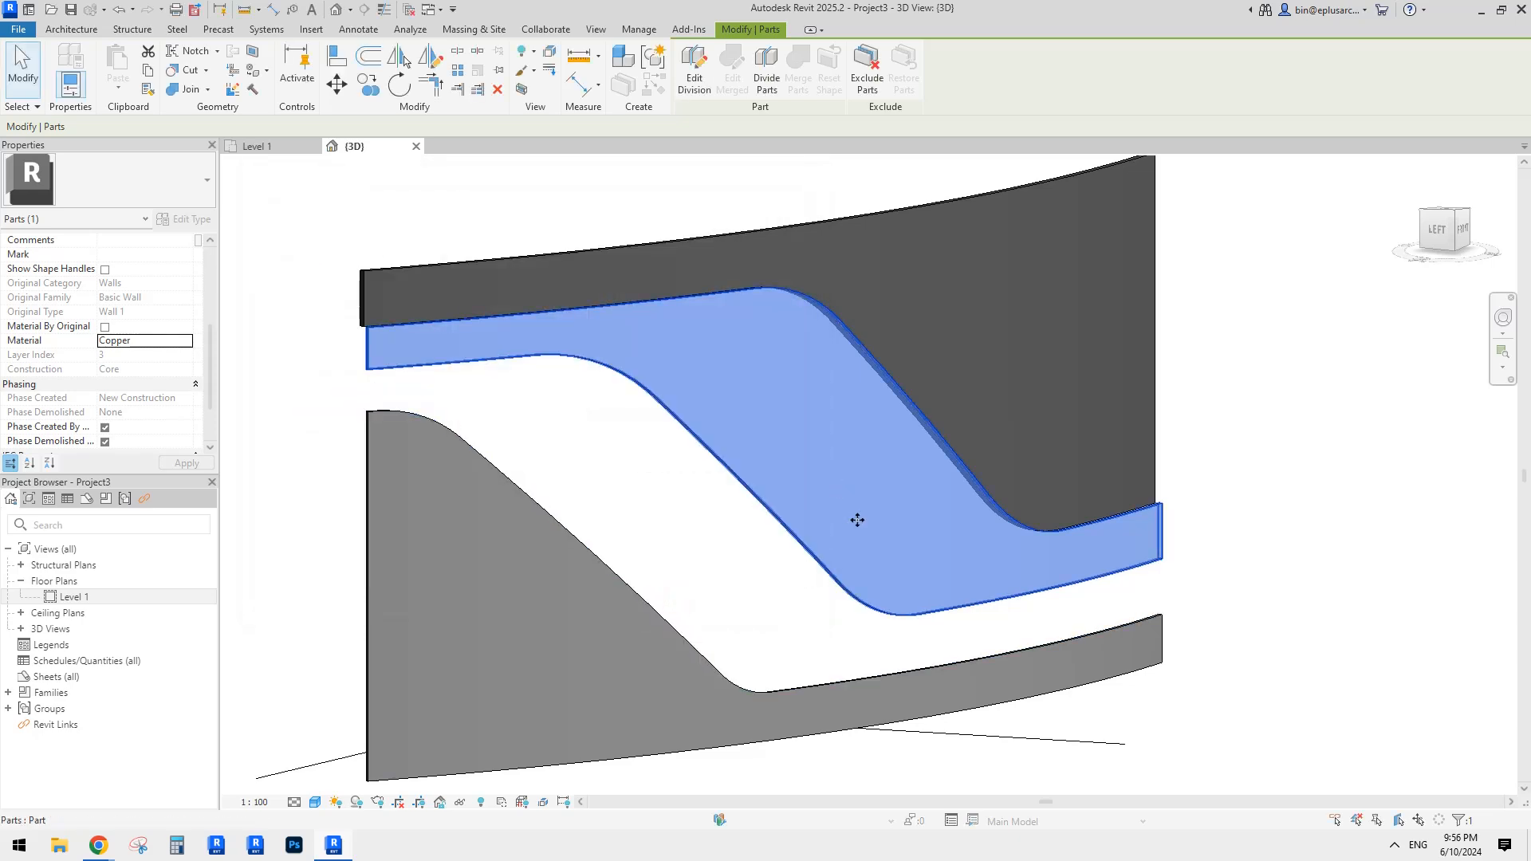
Step: Clear the selection and switch the 3D view to the Realistic visual style
click(284, 657)
click(315, 802)
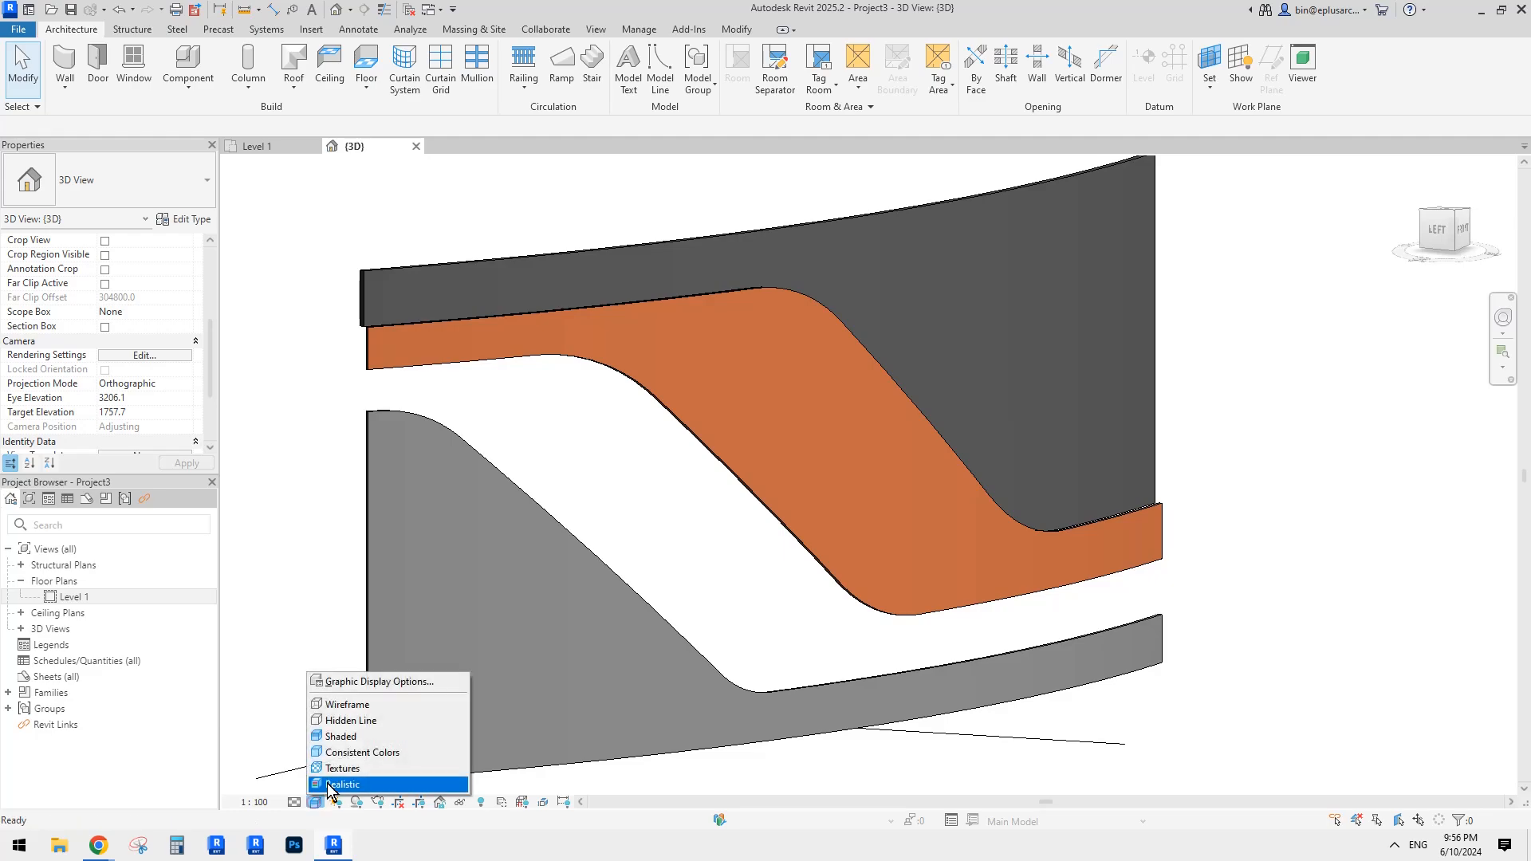
click(345, 784)
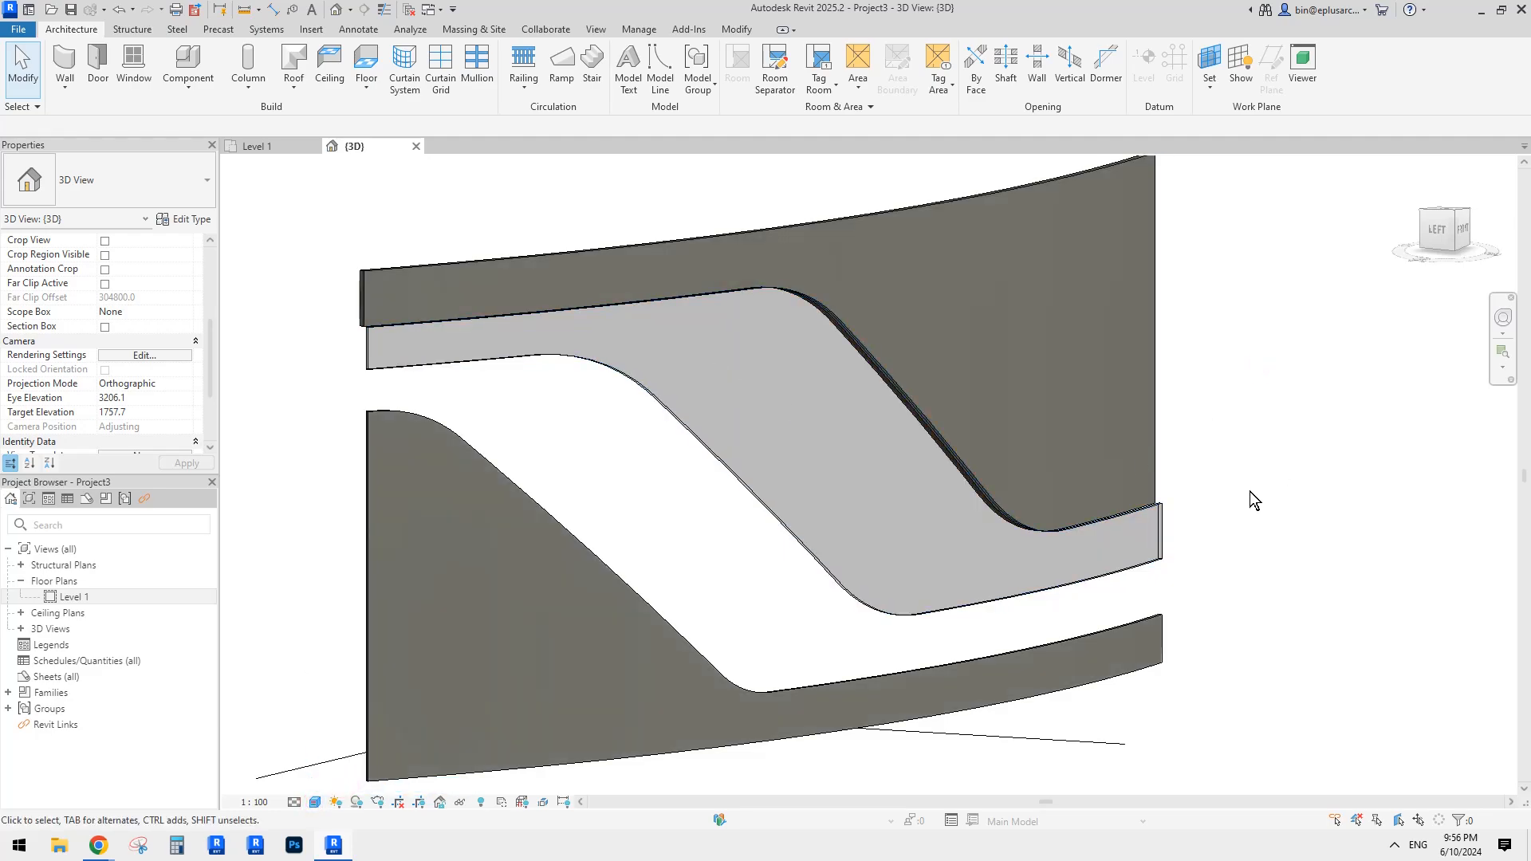
Step: Select the middle stepped-curve band part and scroll Properties to its Copper material
scroll(878, 553, up, 3)
scroll(847, 552, up, 8)
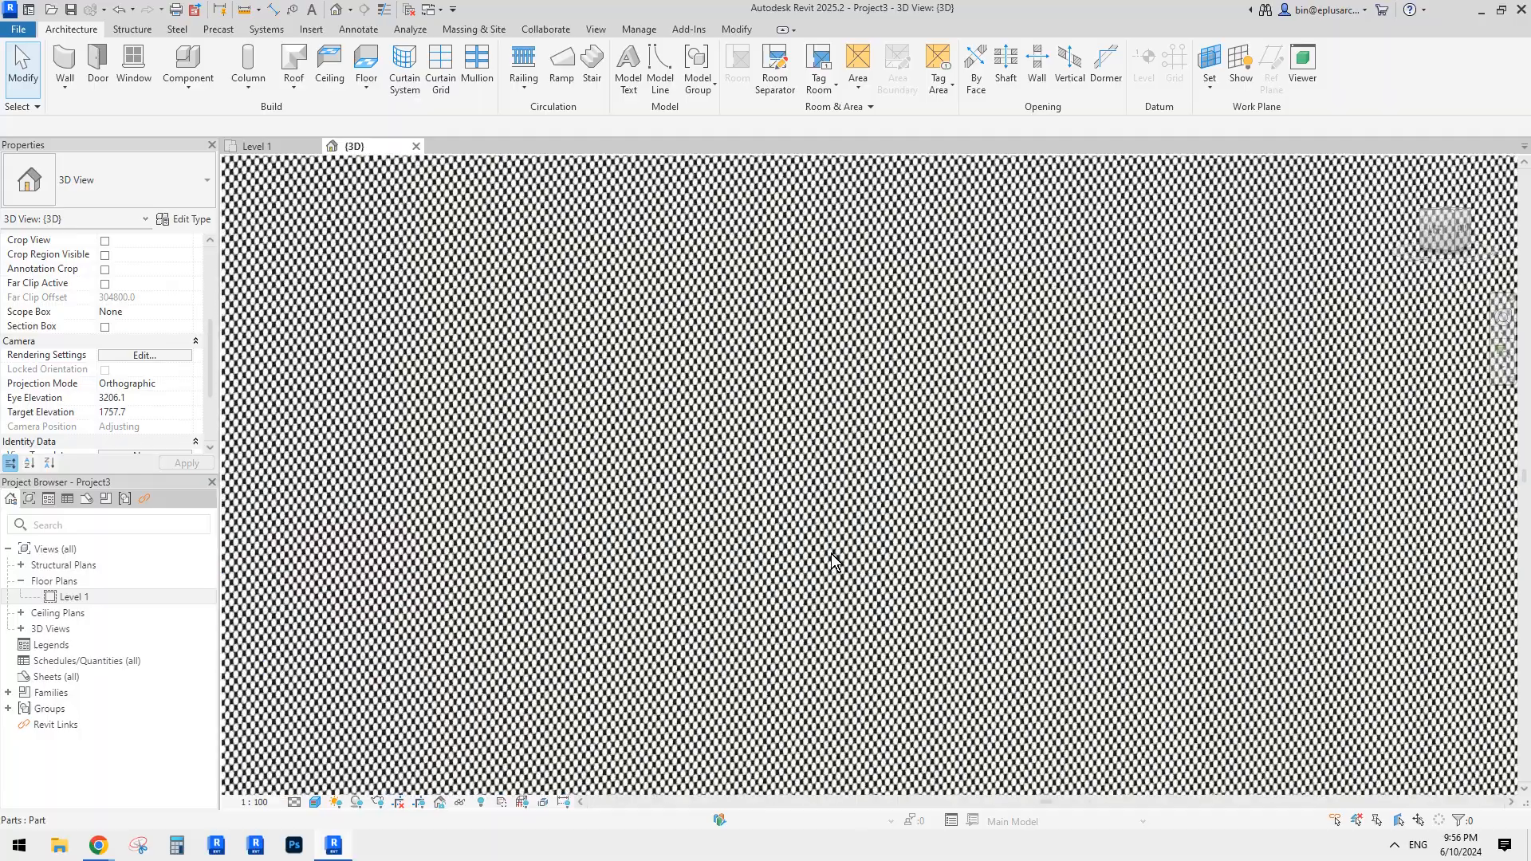
scroll(802, 520, down, 8)
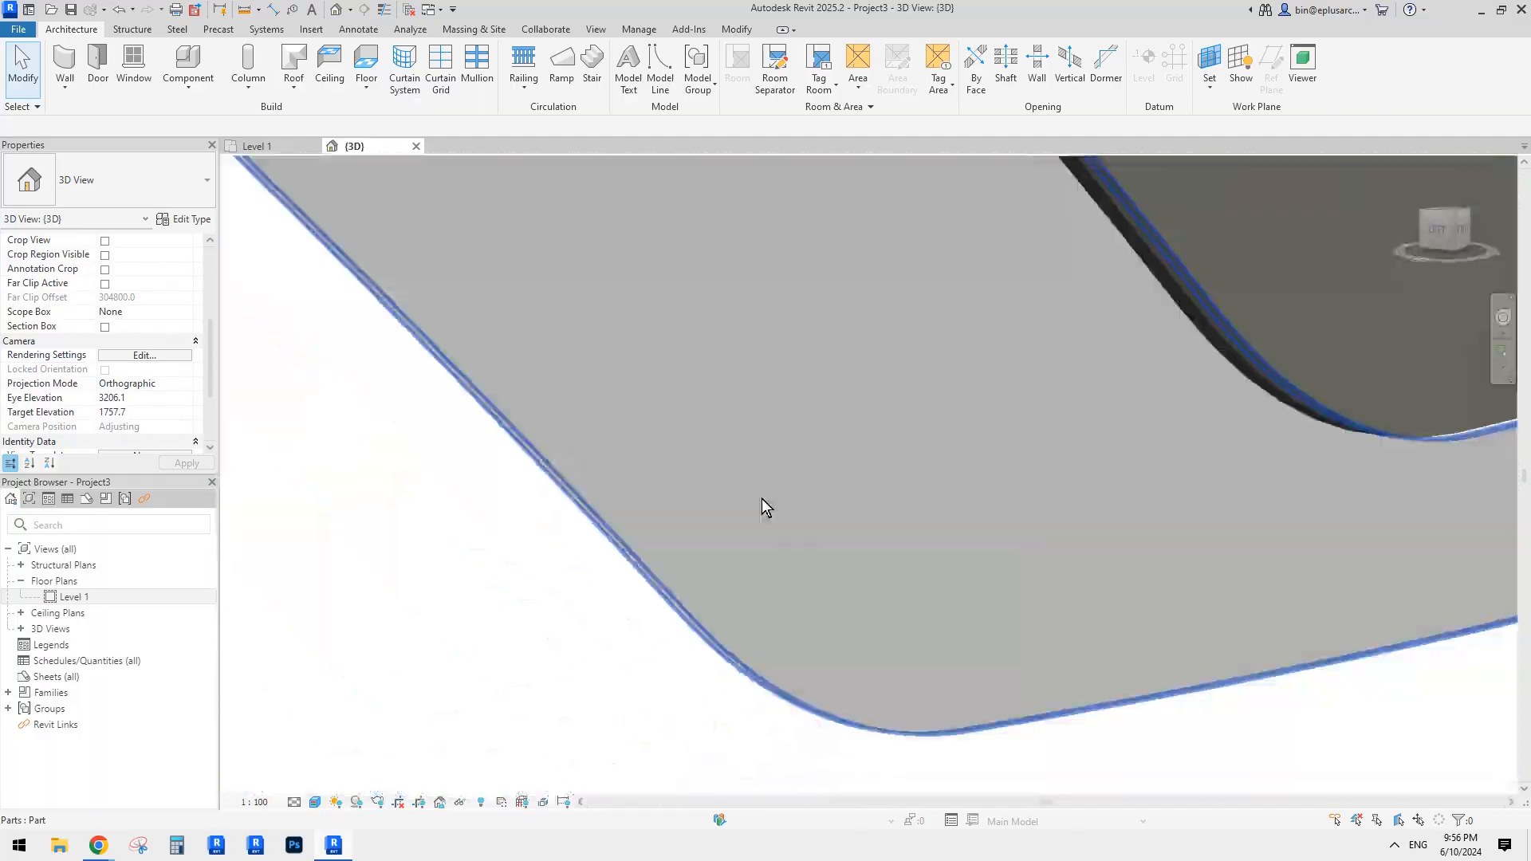
scroll(762, 496, down, 2)
shift+middle_drag(762, 496, 832, 446)
scroll(826, 516, up, 5)
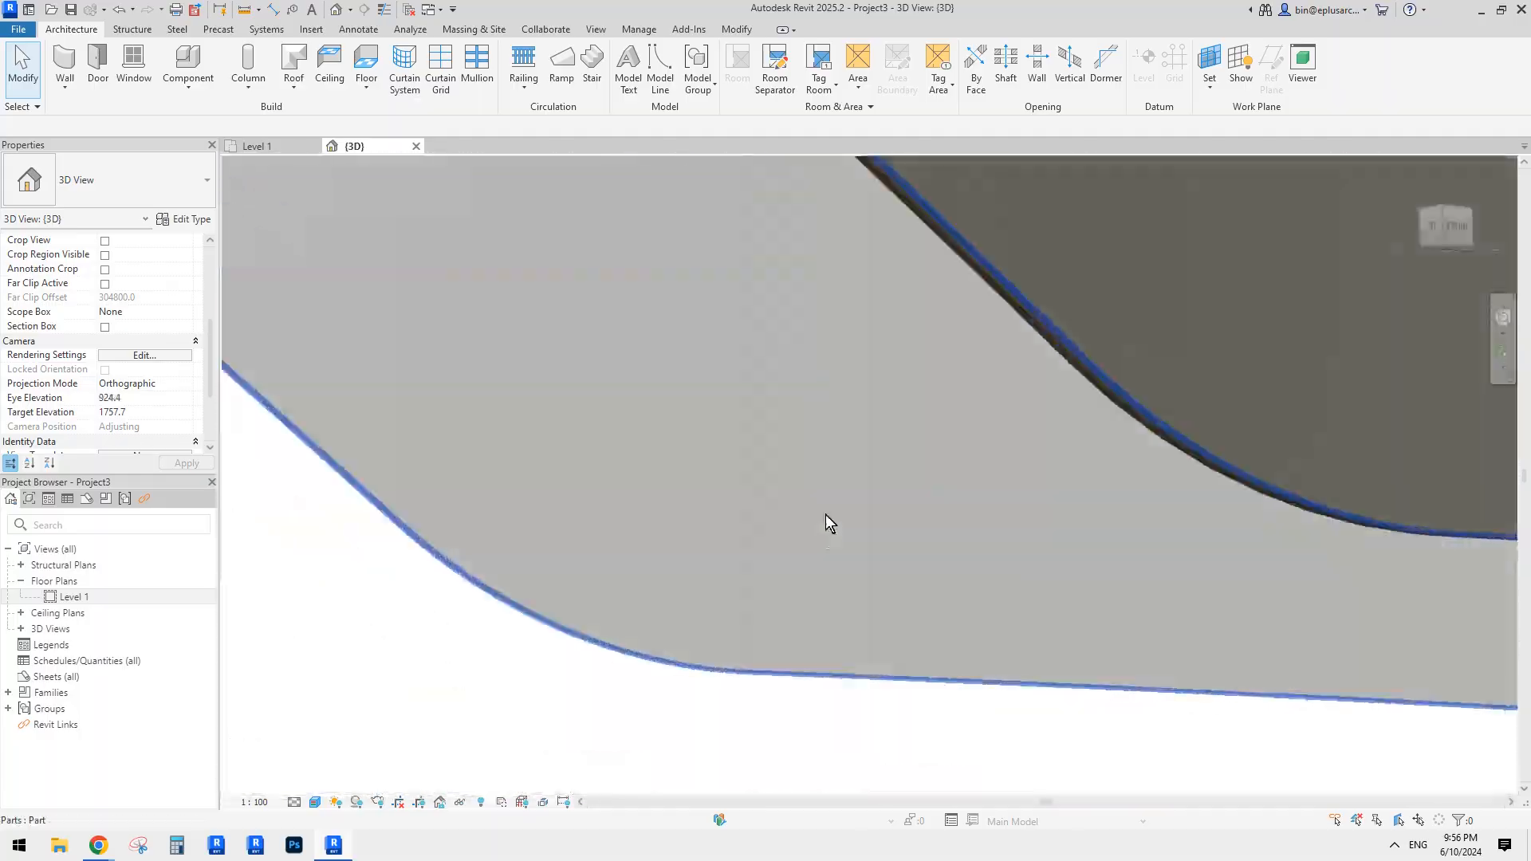
shift+middle_drag(825, 515, 780, 561)
scroll(780, 561, up, 7)
scroll(780, 561, down, 7)
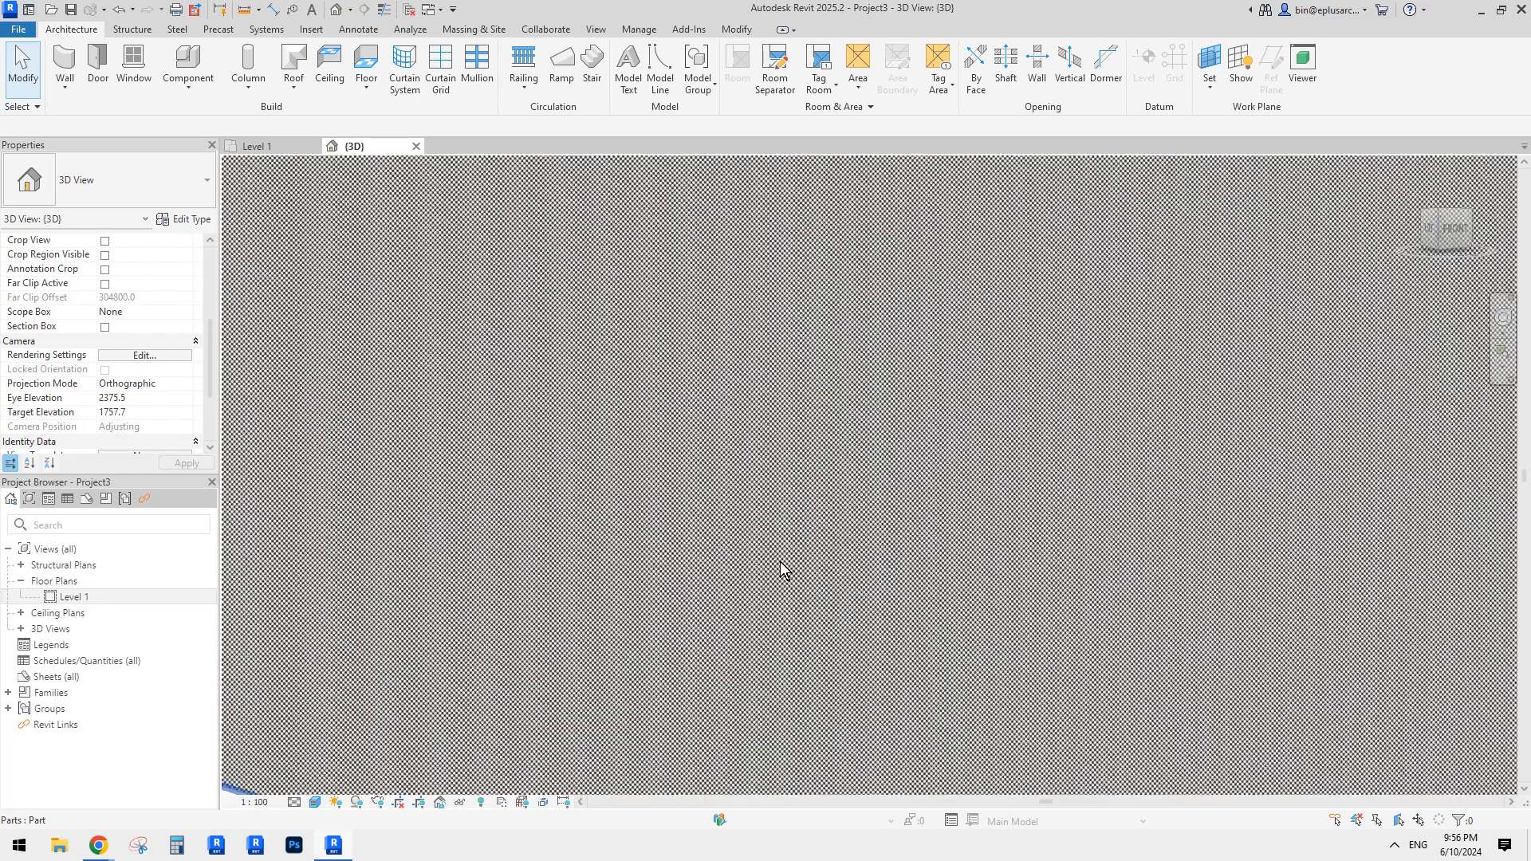
scroll(778, 561, down, 8)
shift+middle_drag(766, 553, 744, 520)
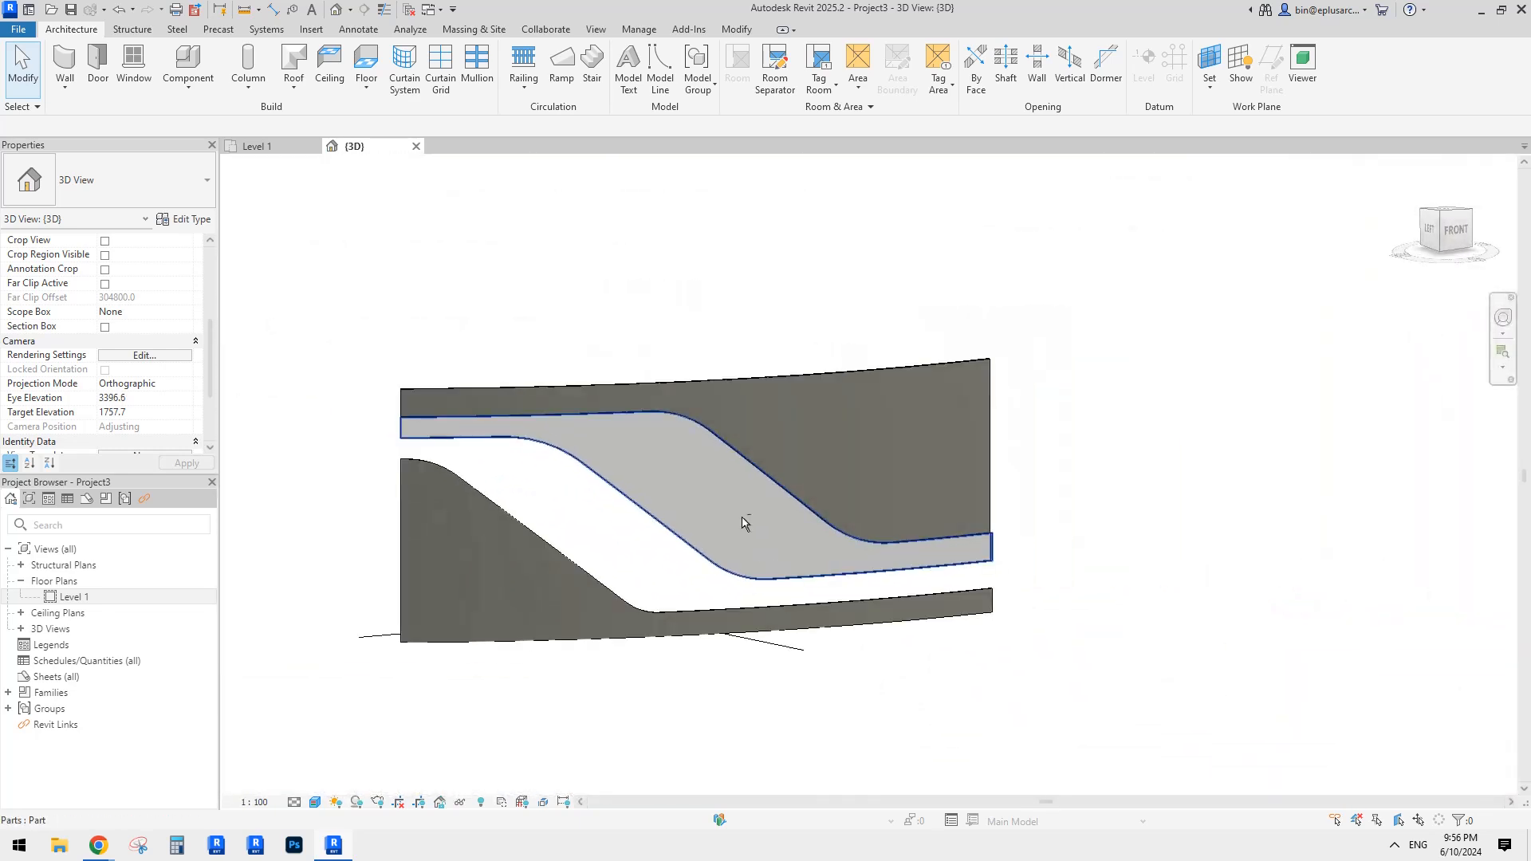
click(466, 431)
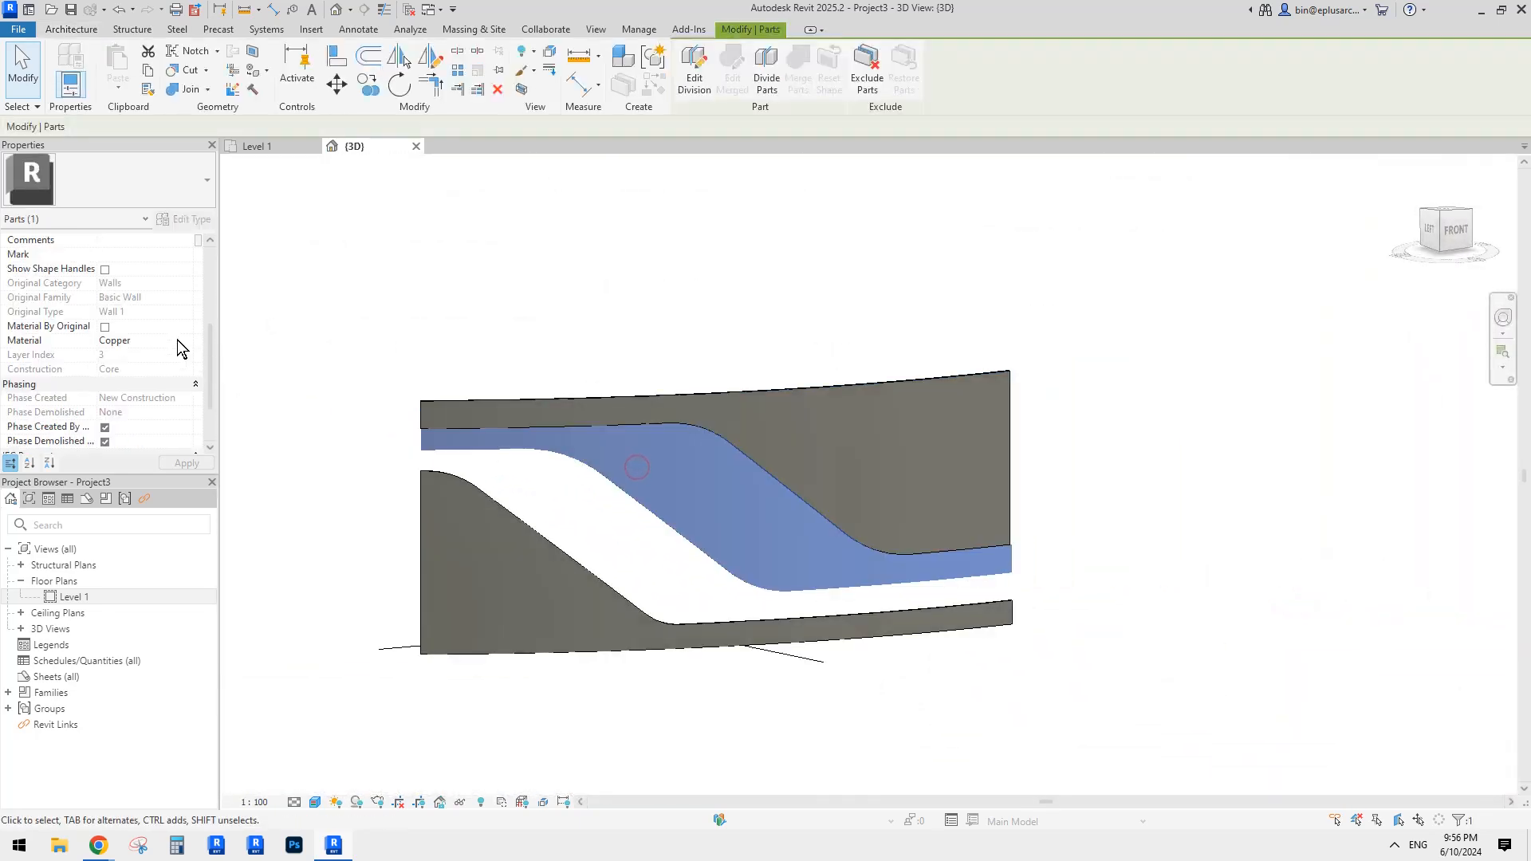
scroll(158, 385, down, 3)
scroll(160, 391, up, 7)
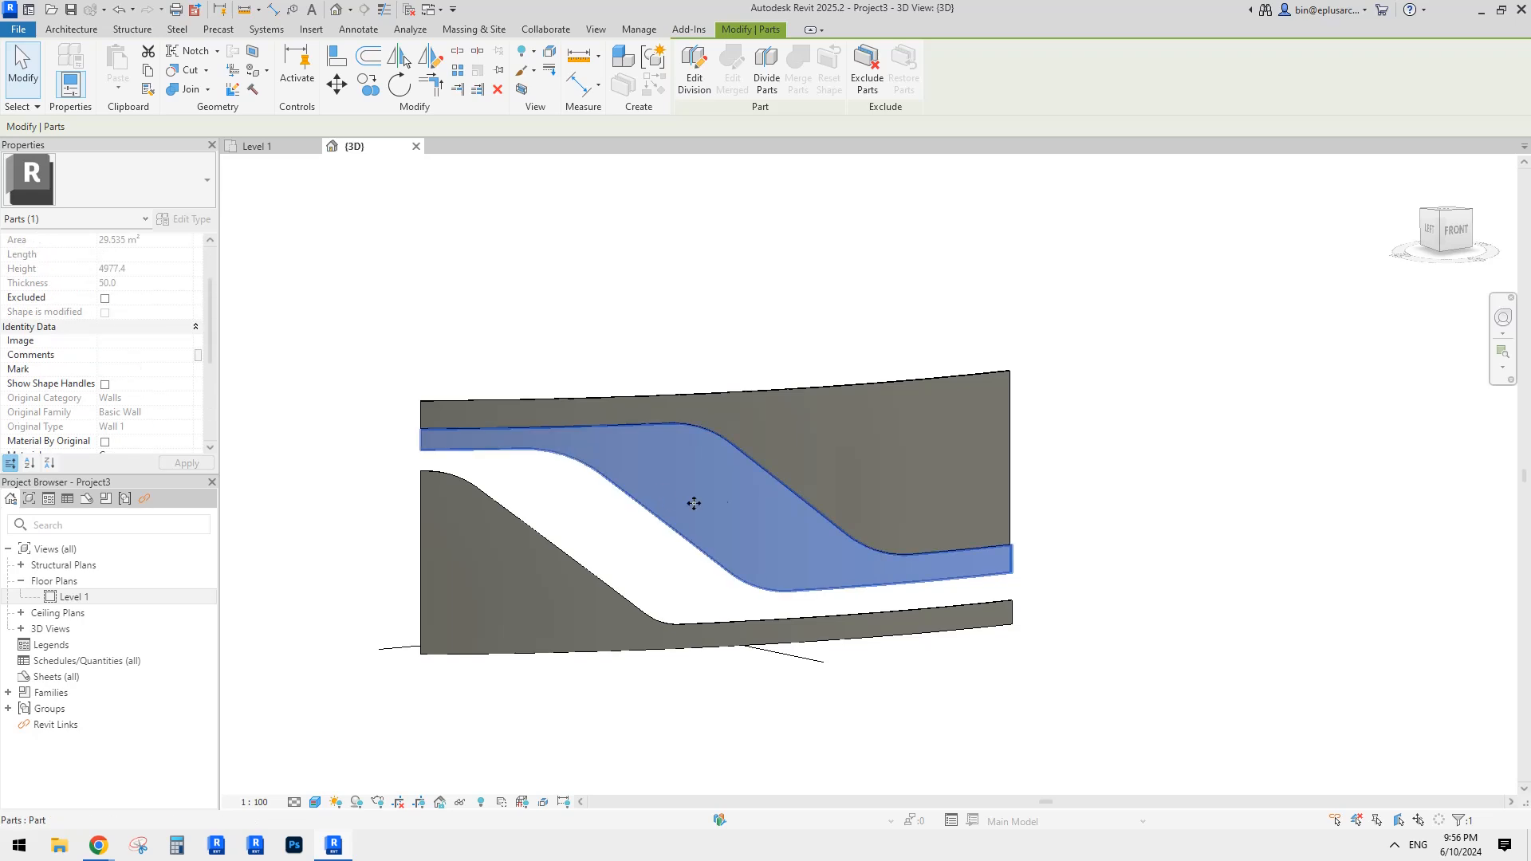
scroll(177, 381, down, 3)
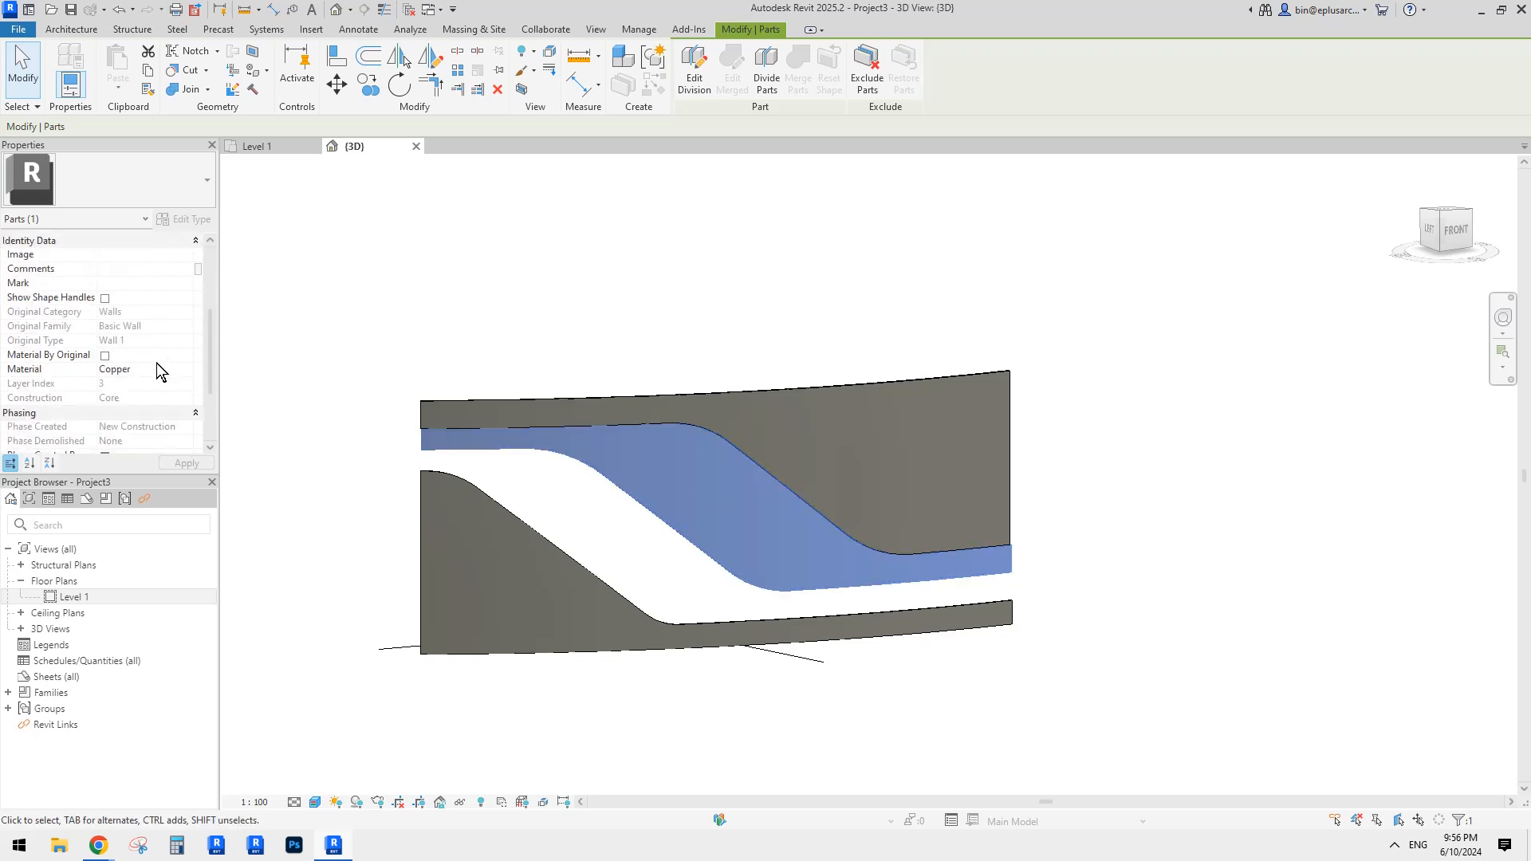
Step: Open the Copper material in the Material Browser and review its graphics and appearance settings
click(165, 370)
click(187, 370)
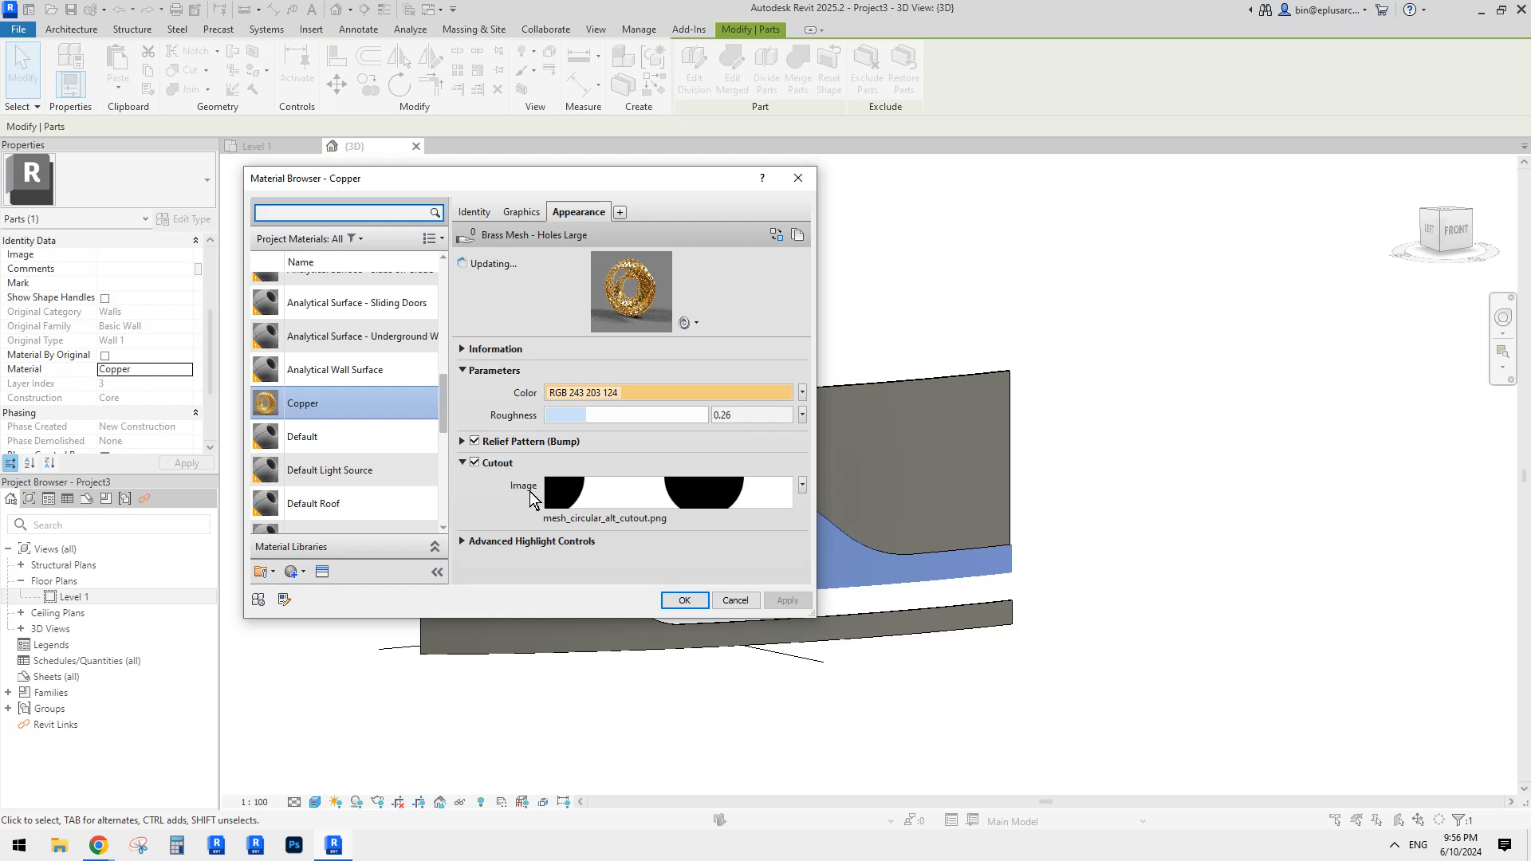
click(530, 213)
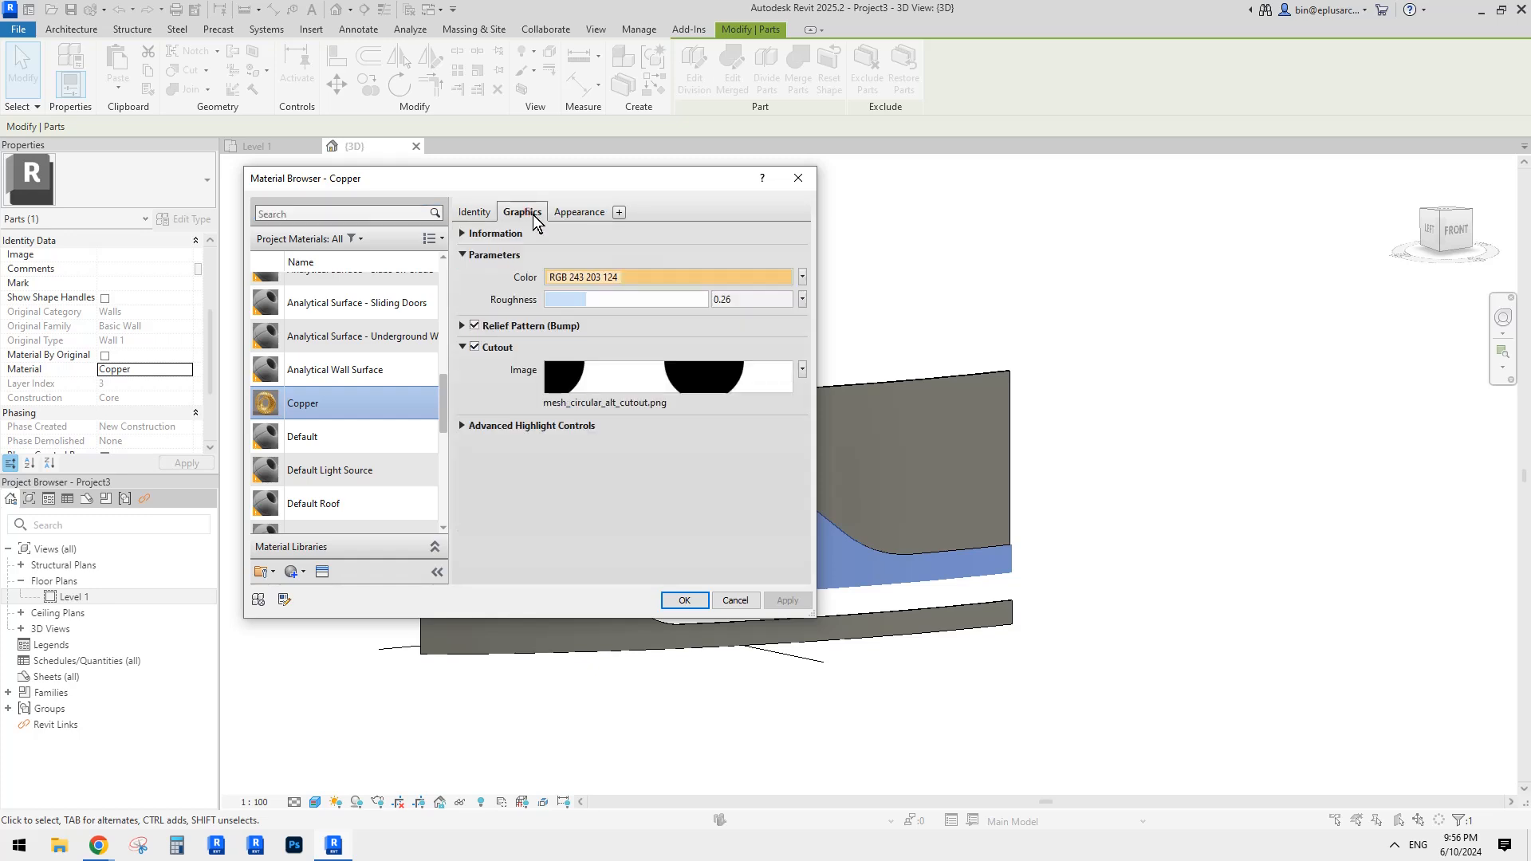
click(562, 212)
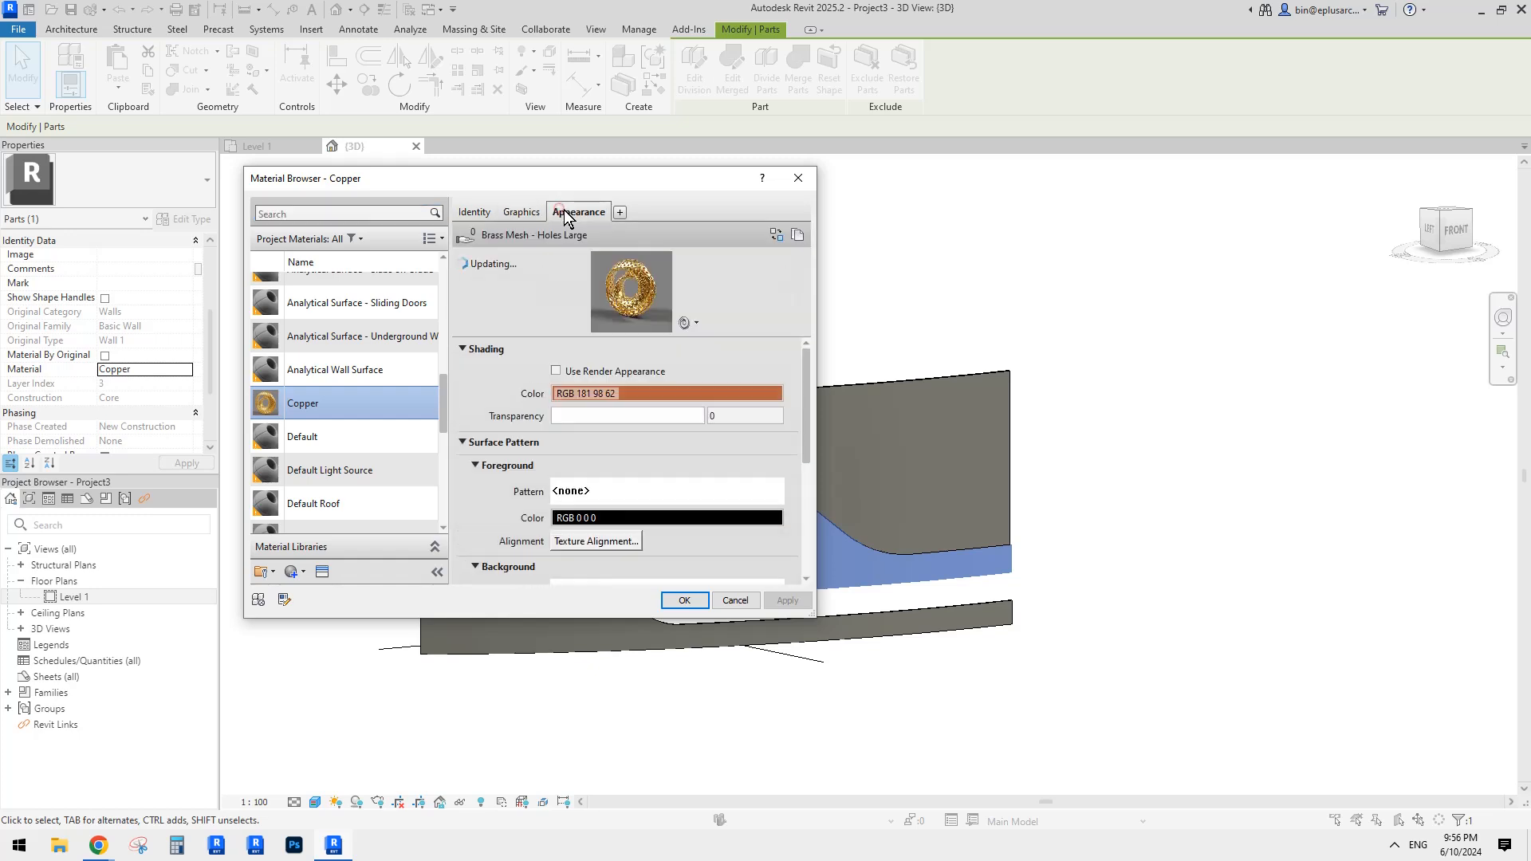
click(522, 212)
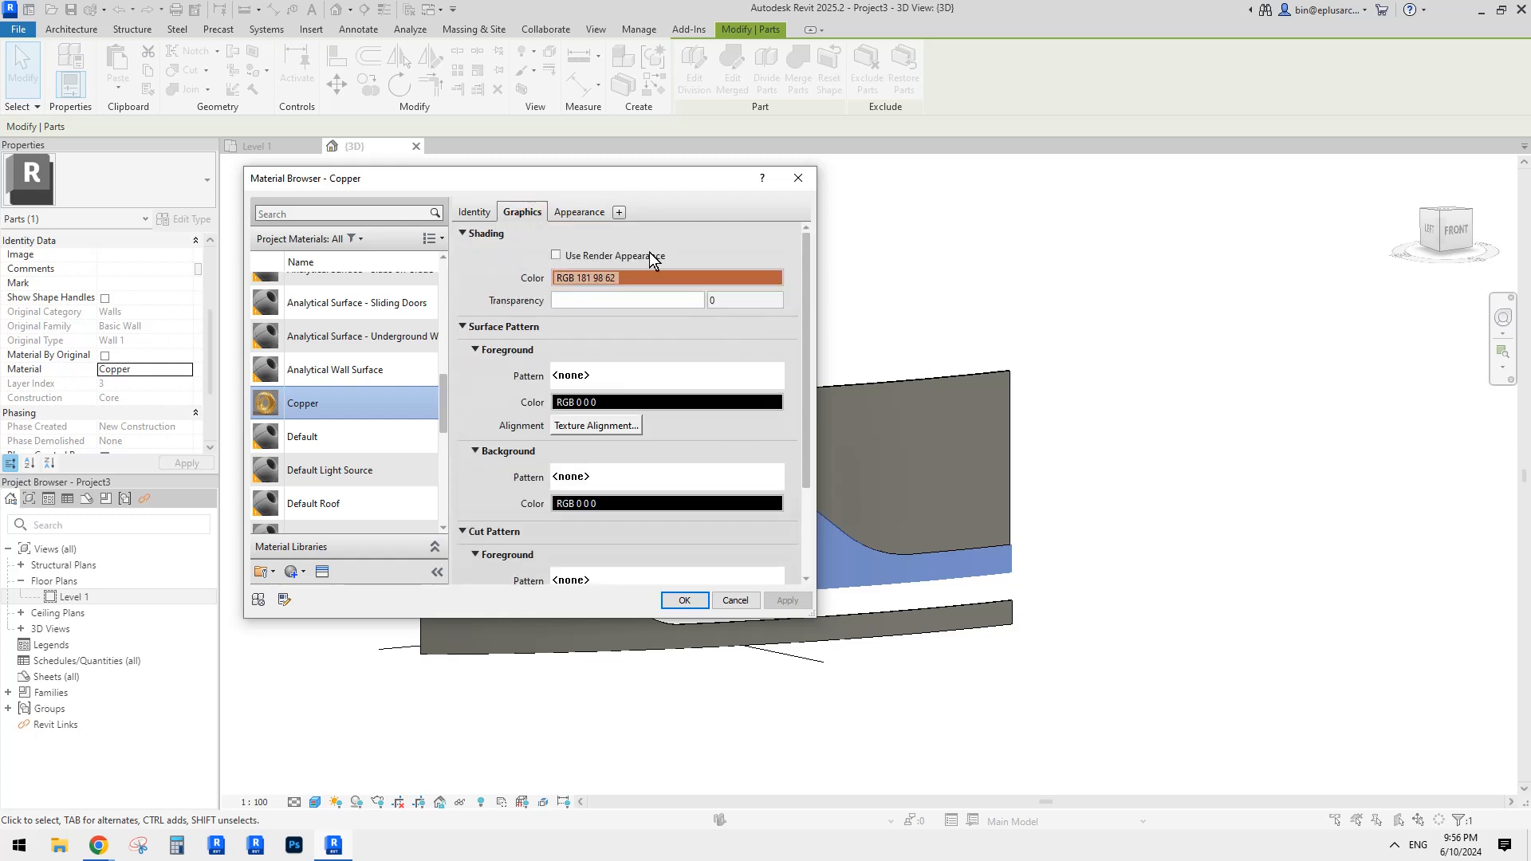
click(558, 212)
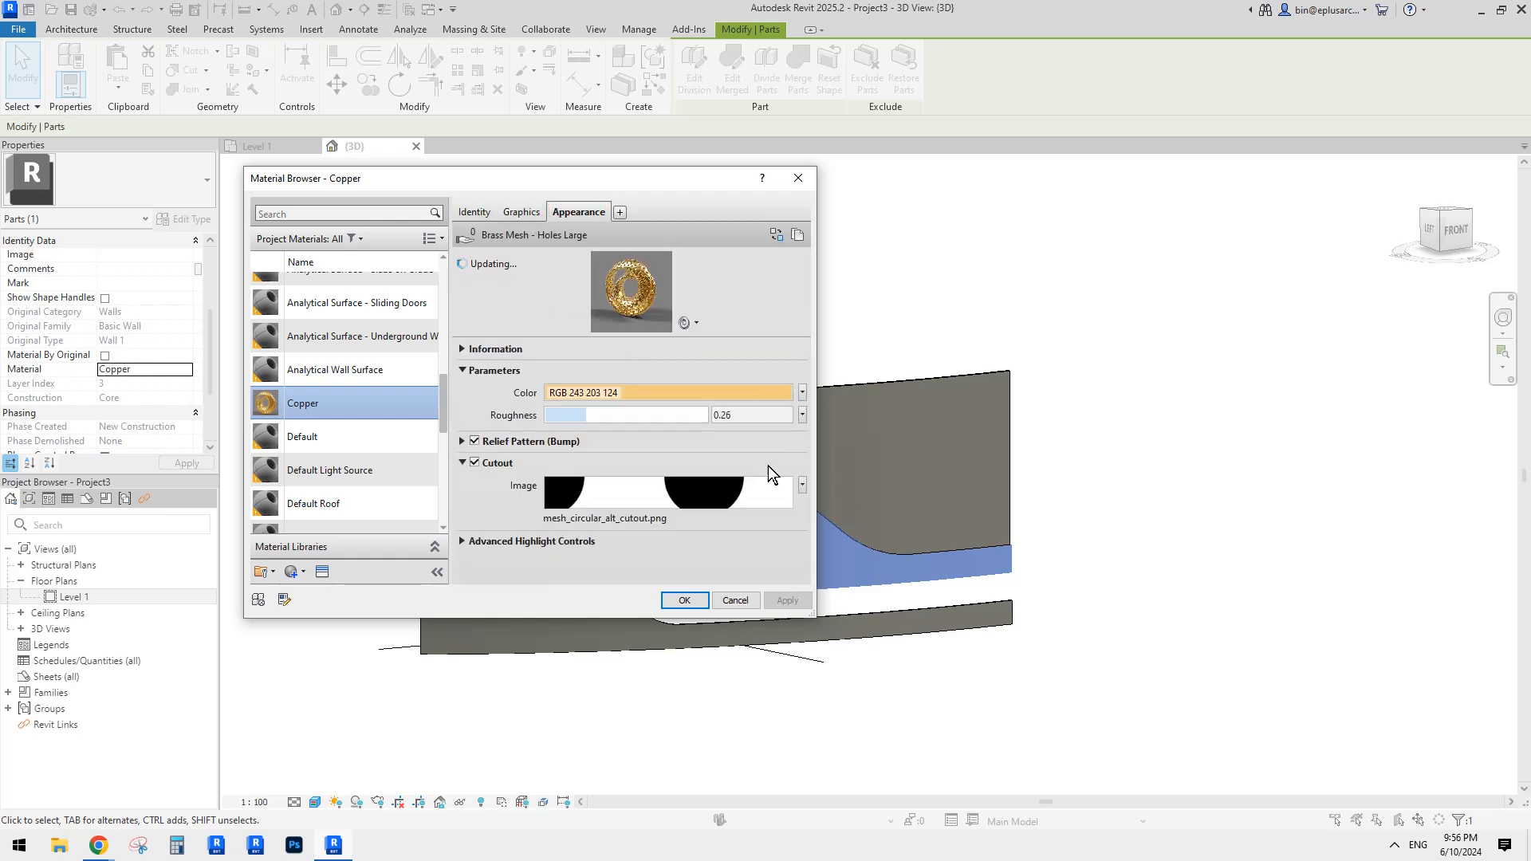
Step: Set the cutout image texture's sample size to 100 mm and accept the material changes
click(580, 500)
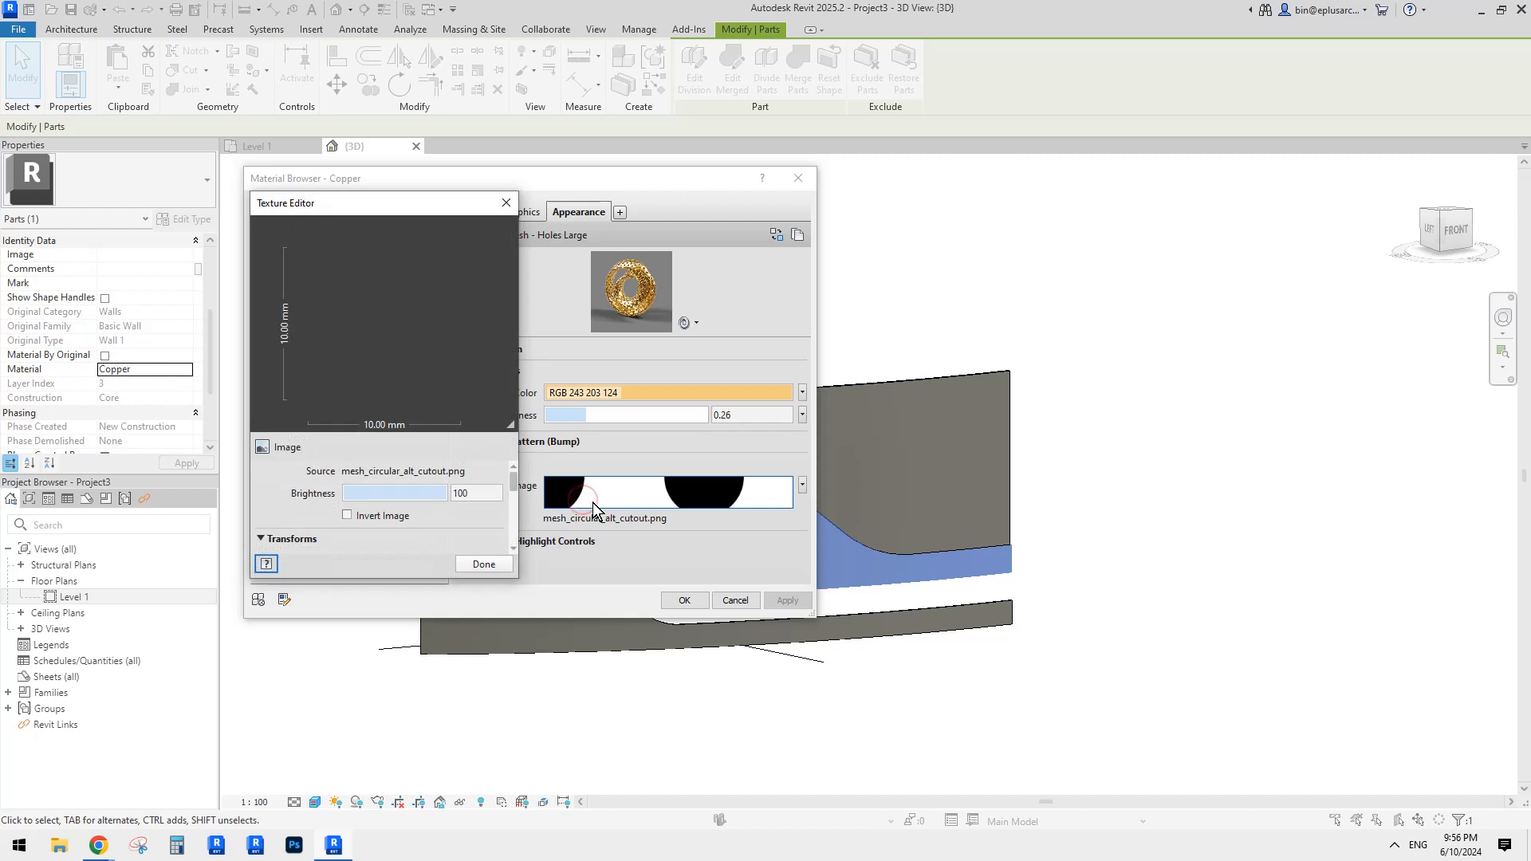
drag(513, 478, 515, 524)
click(353, 494)
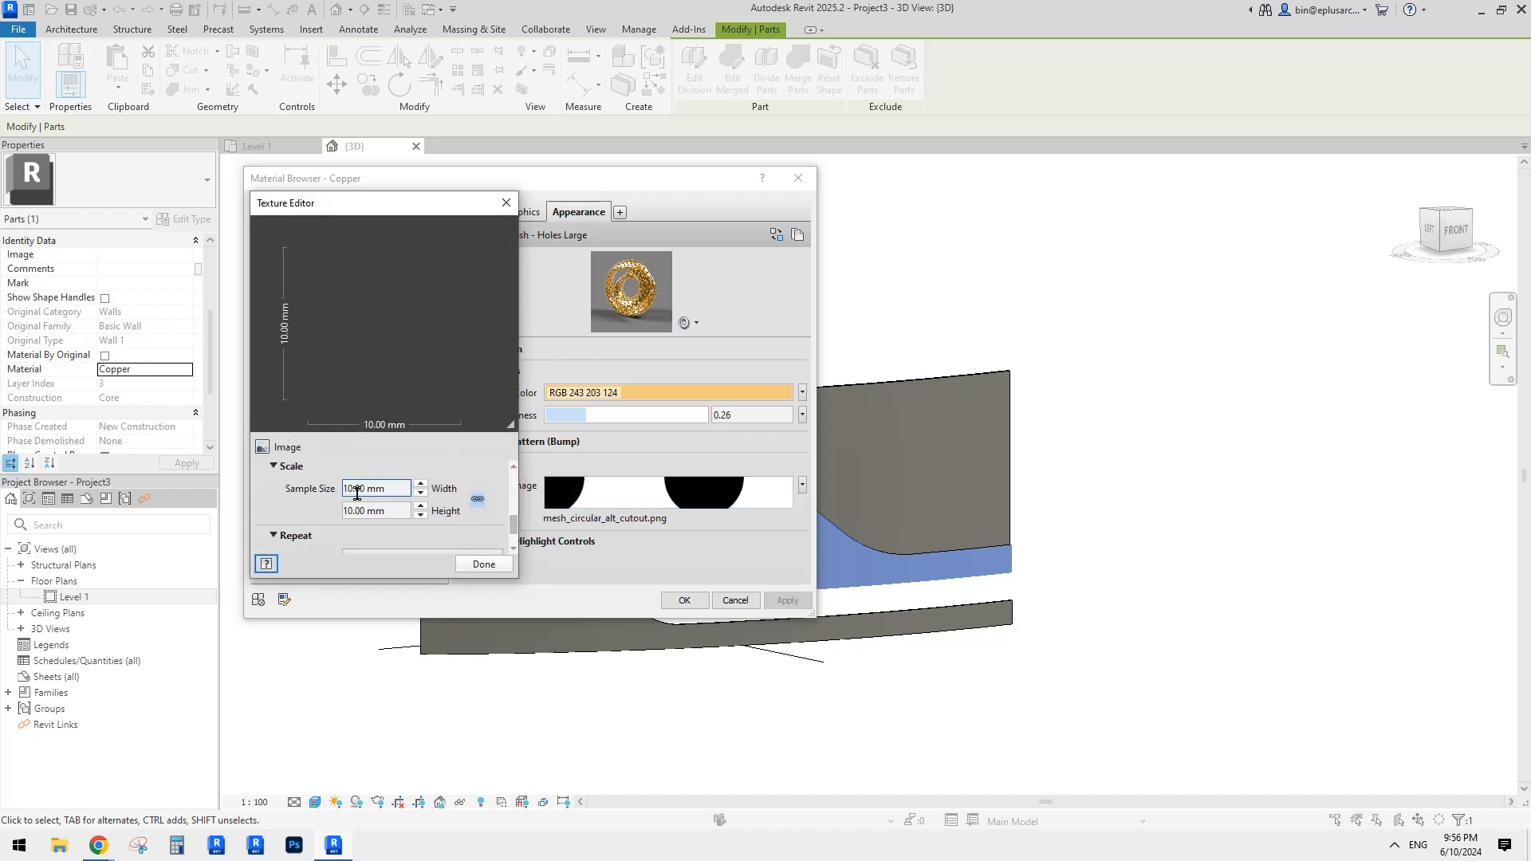
click(393, 490)
double_click(381, 489)
text(1)
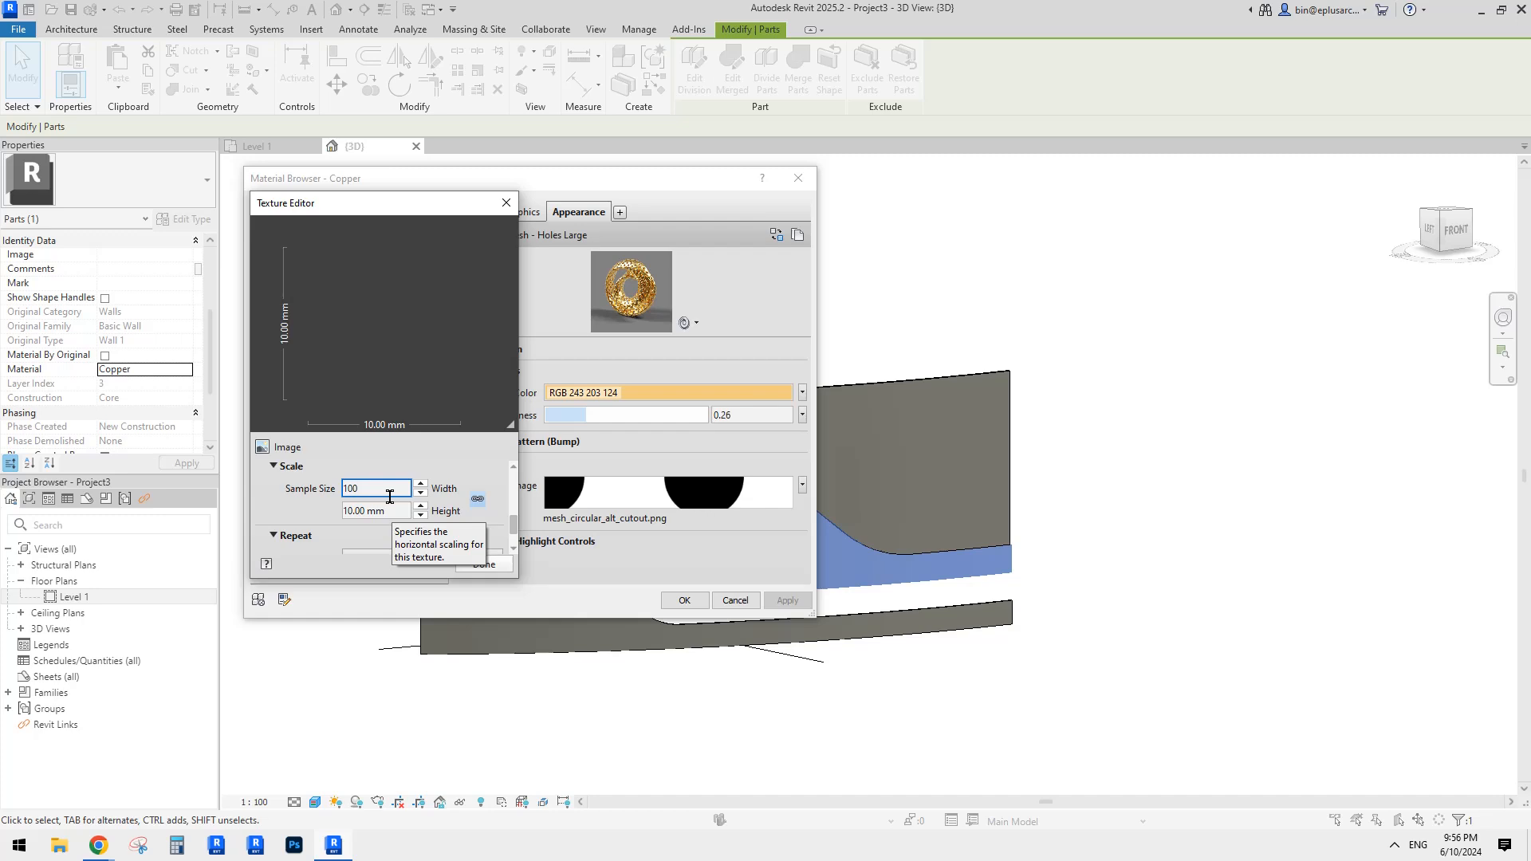
text(00)
key(Tab)
click(482, 565)
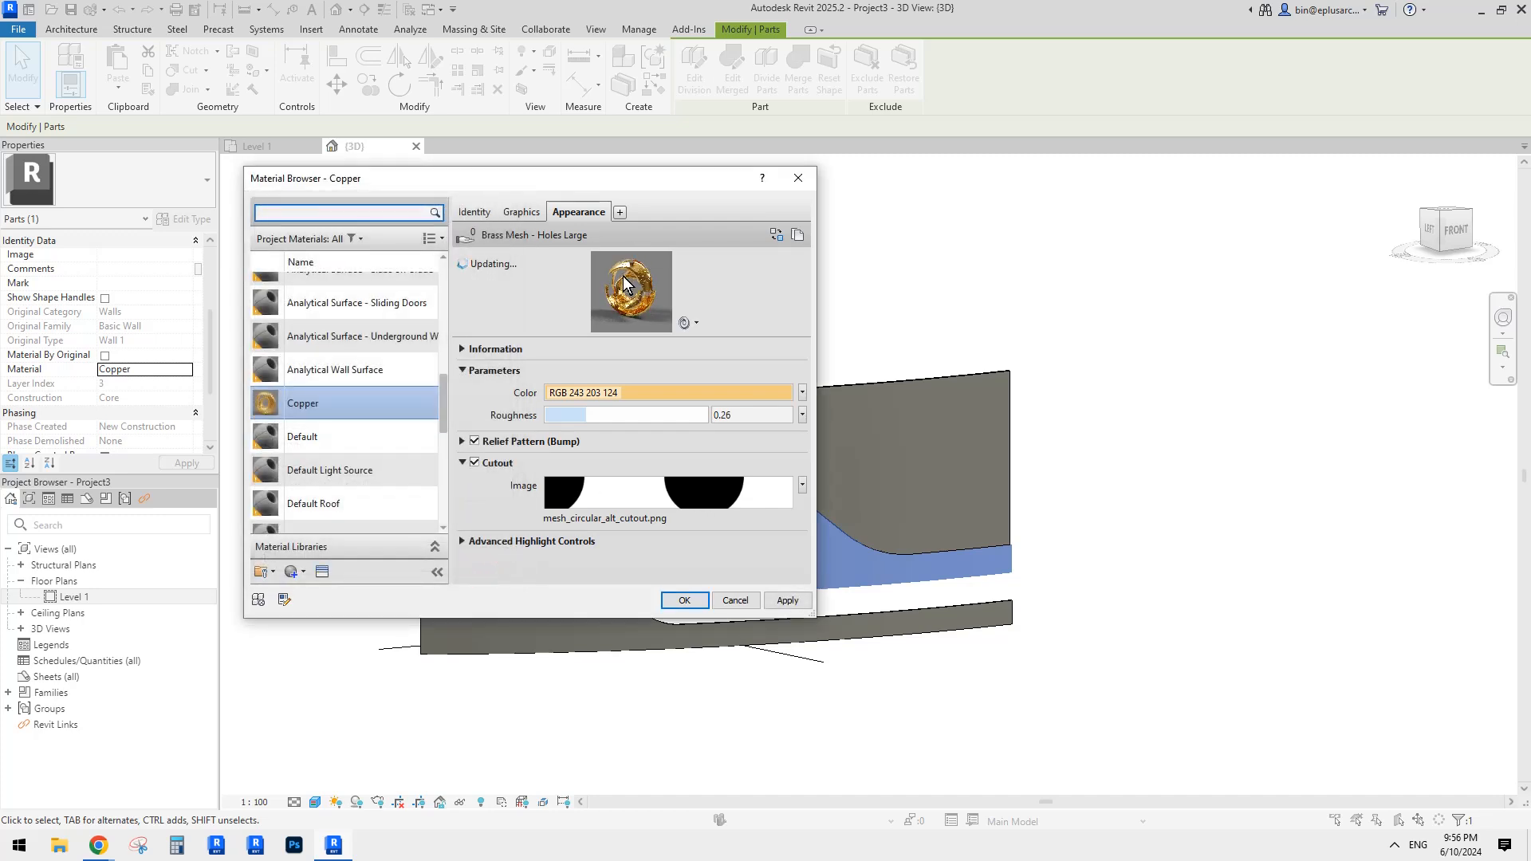
click(686, 603)
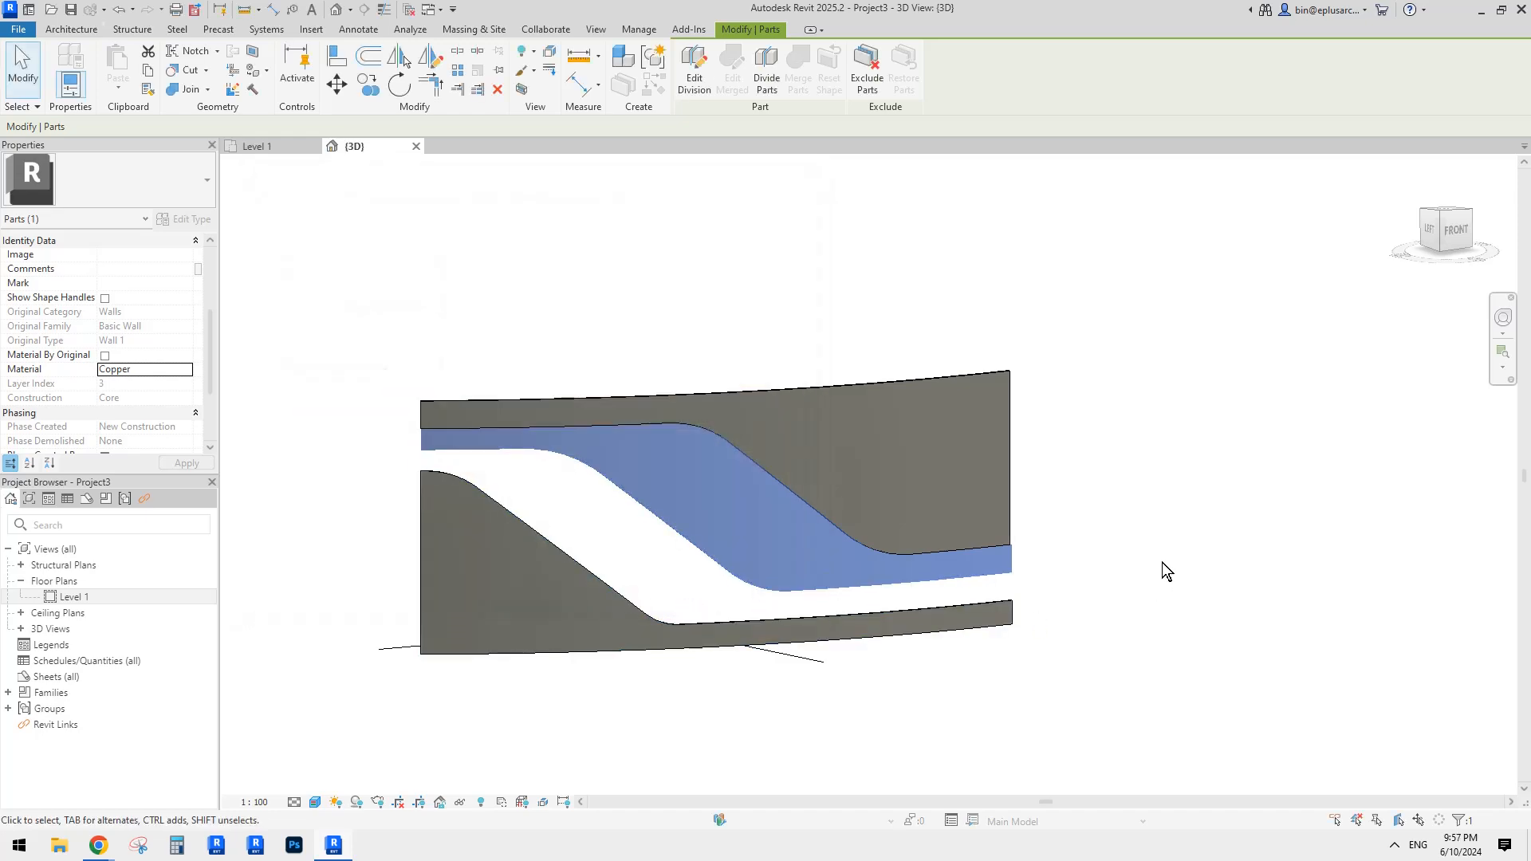
Step: Deselect and orbit the 3D view to inspect the new perforated mesh band
click(1161, 562)
scroll(701, 591, up, 5)
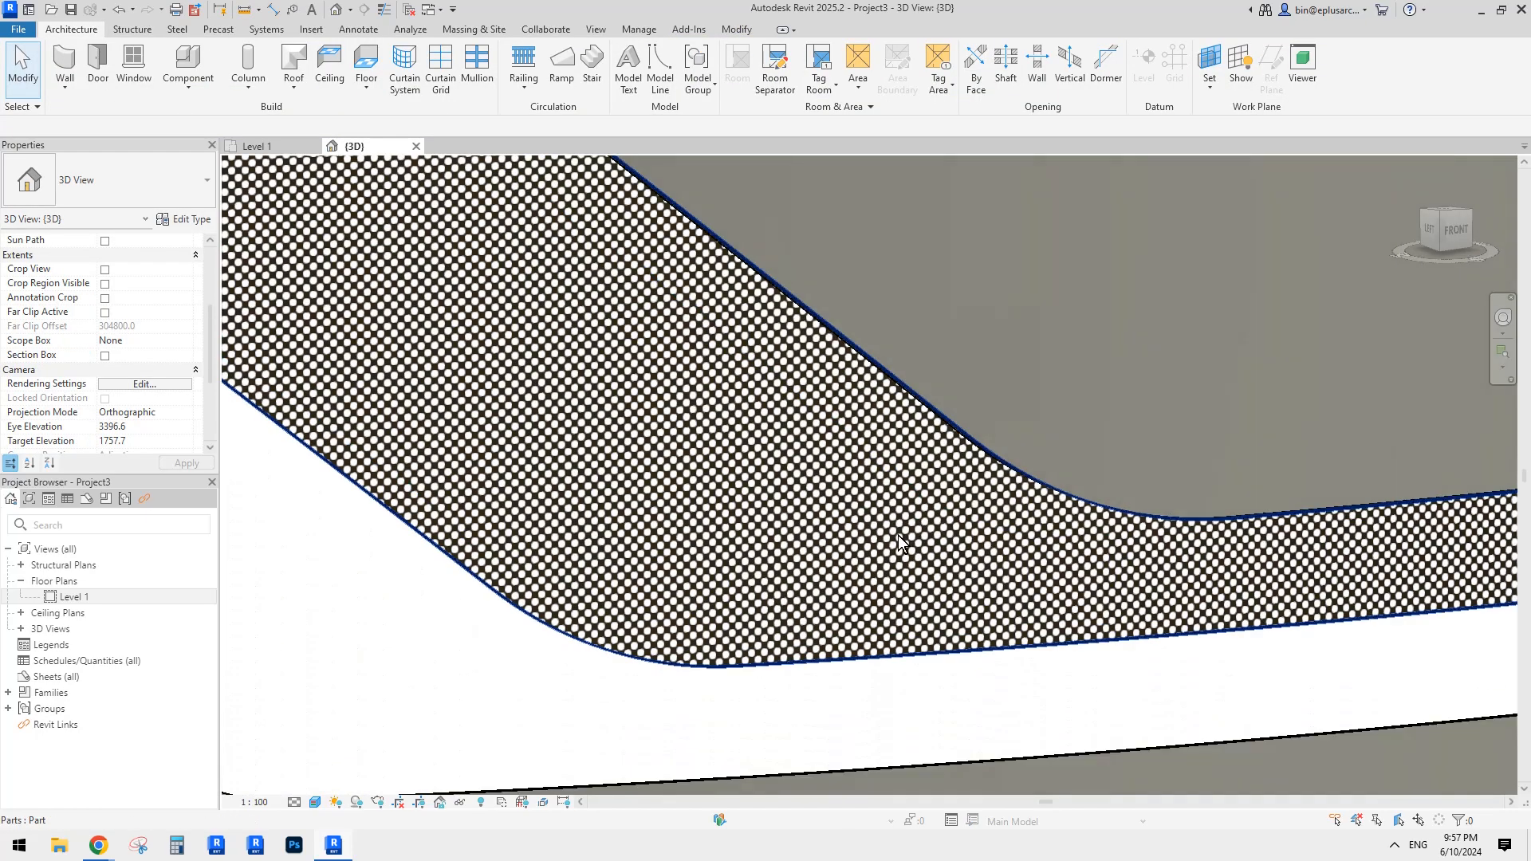
scroll(898, 534, down, 2)
shift+middle_drag(852, 547, 763, 494)
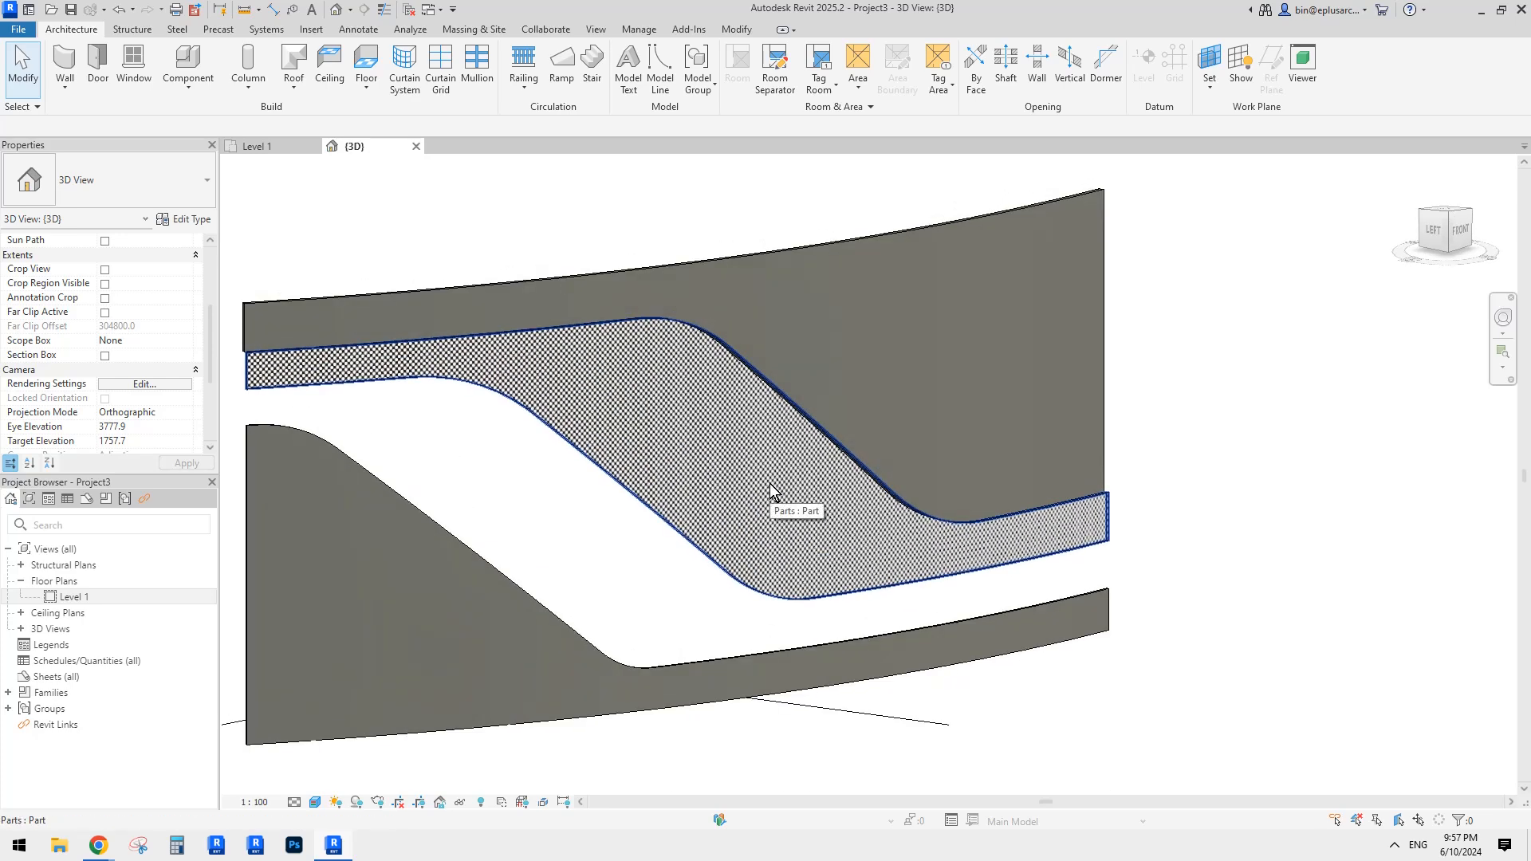
shift+middle_drag(785, 487, 768, 241)
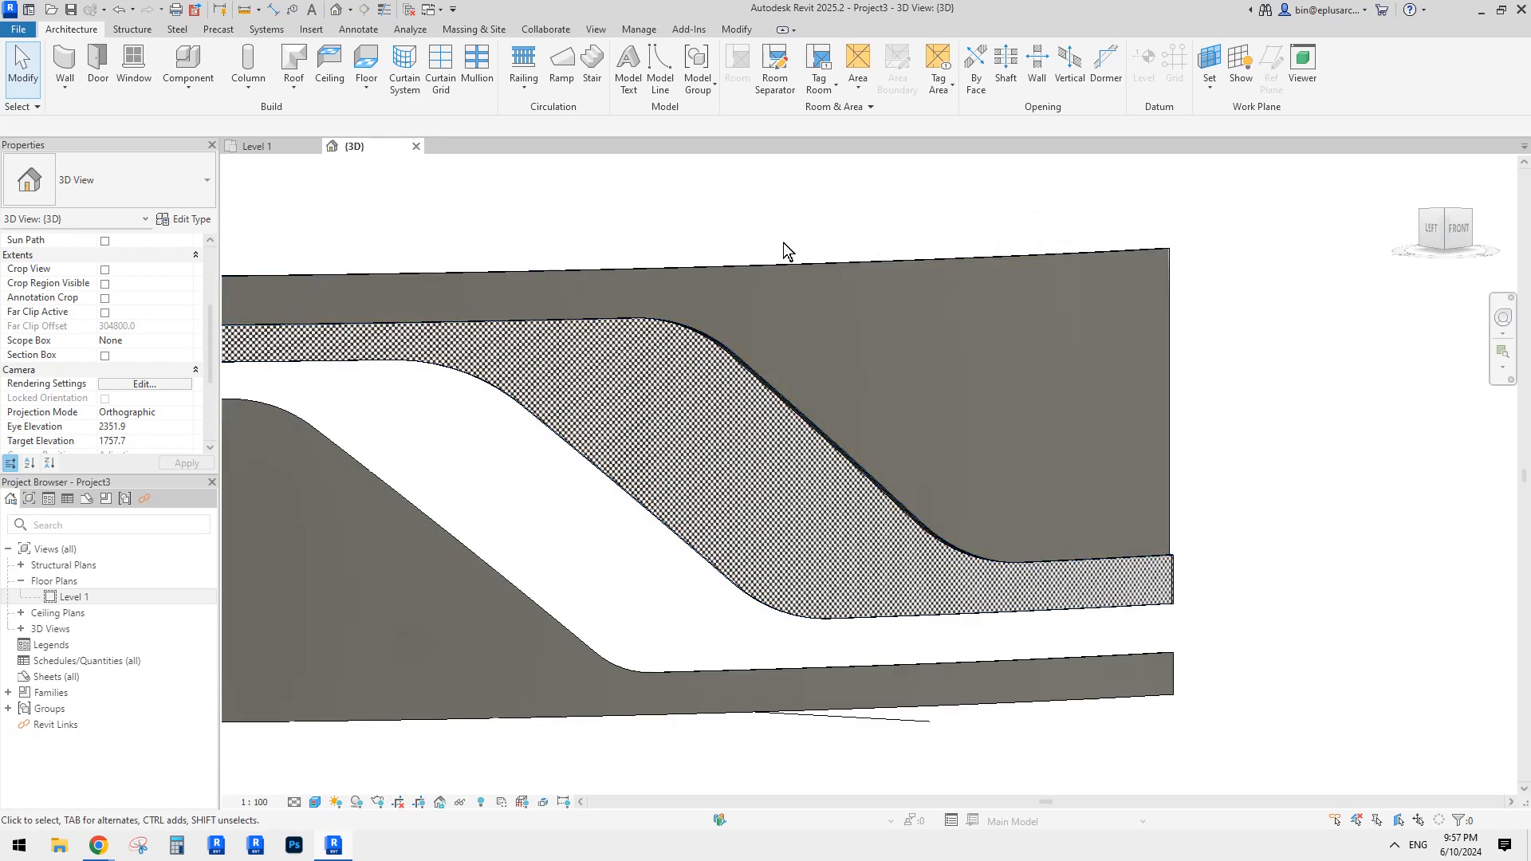
scroll(769, 246, down, 1)
middle_drag(771, 285, 779, 348)
shift+middle_drag(766, 247, 759, 318)
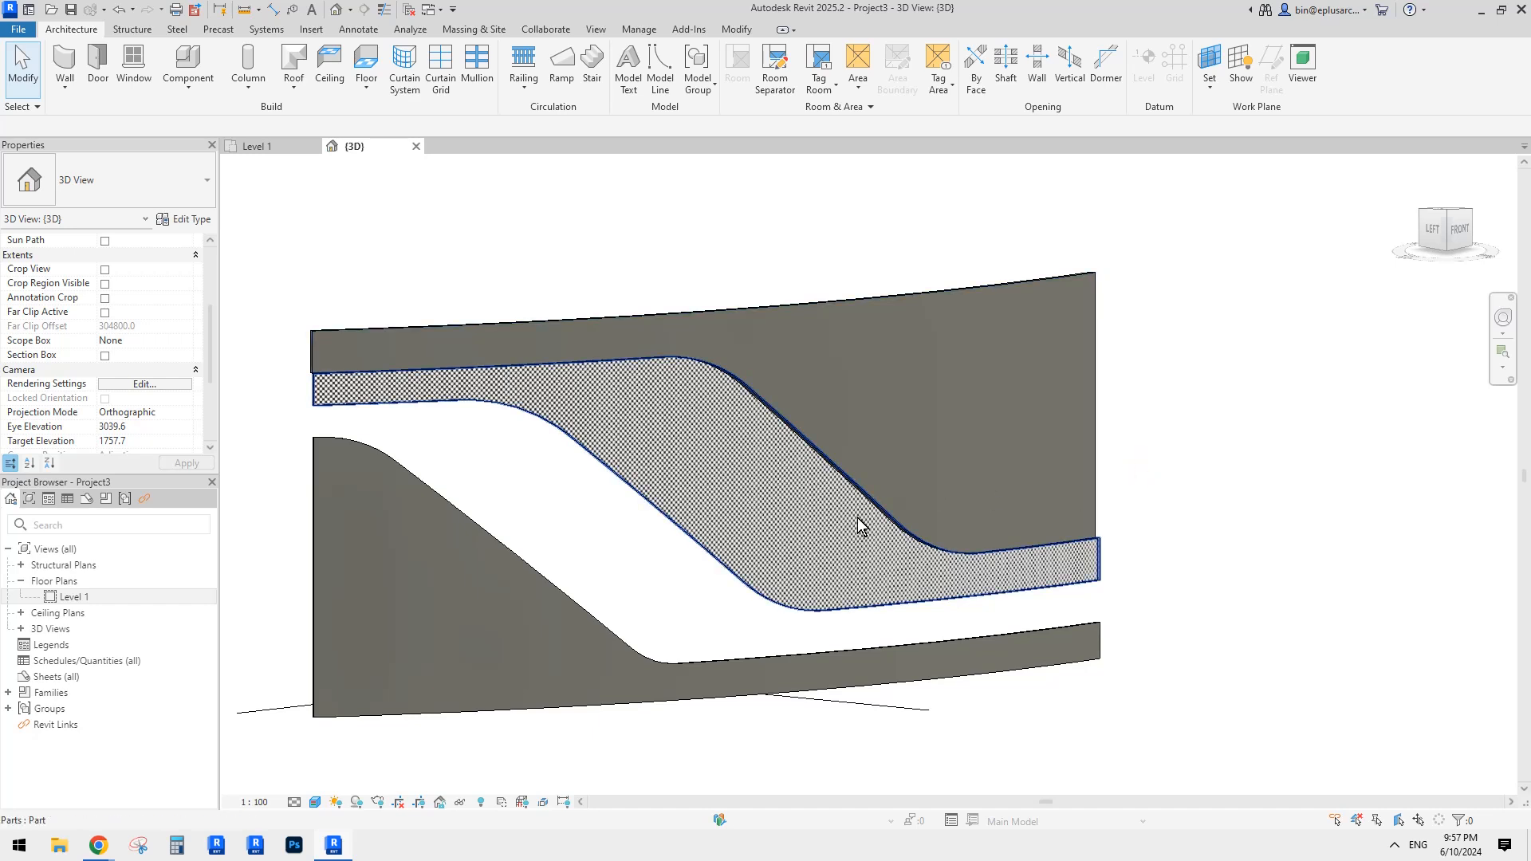
Step: Hide the plain white part, then bring the Reddit image page to the front
click(691, 561)
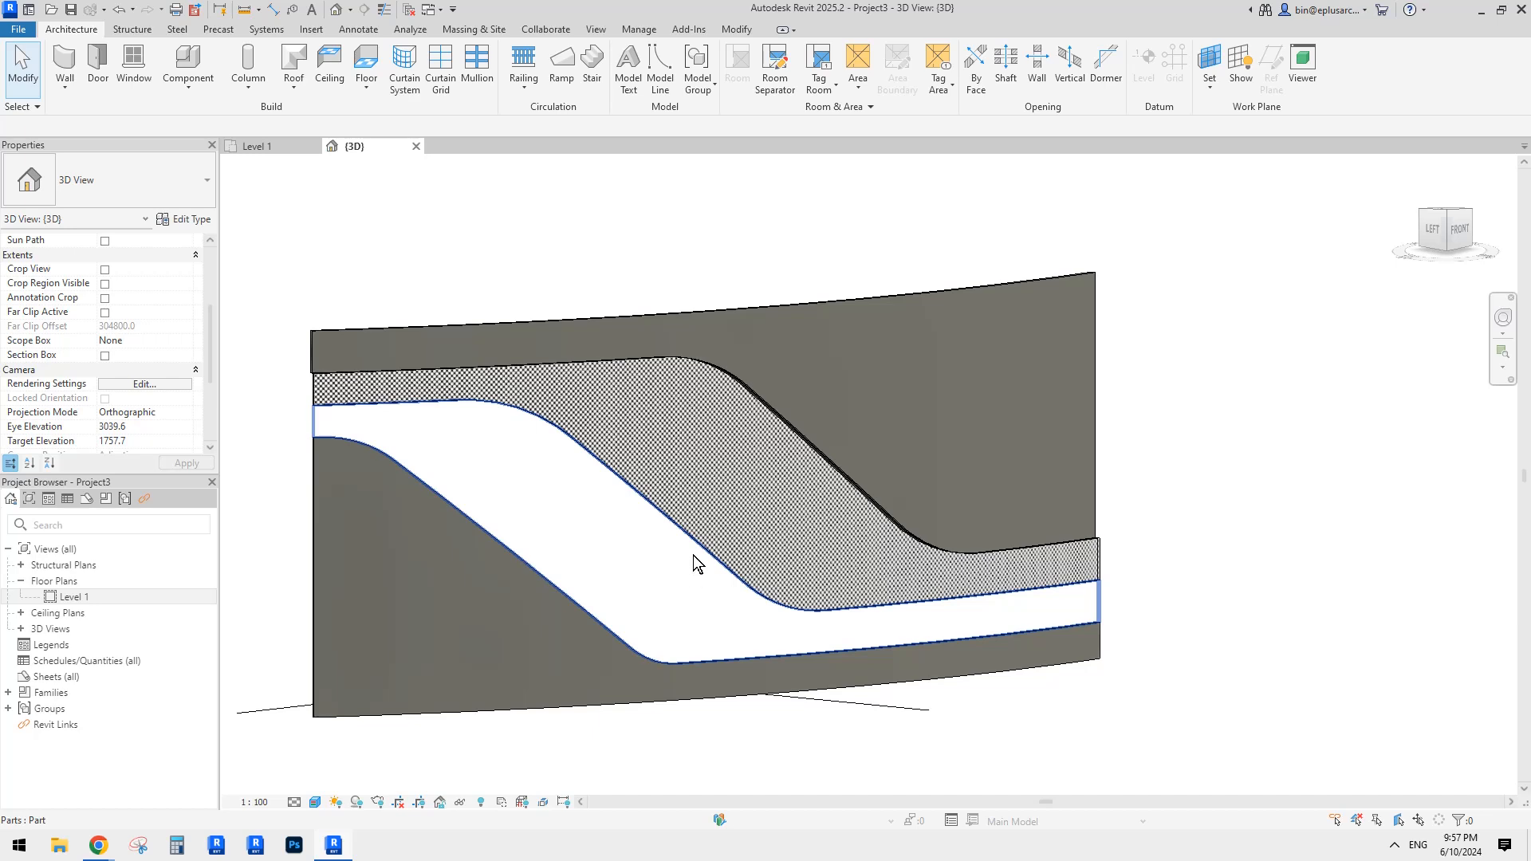
key(Delete)
scroll(729, 556, down, 1)
shift+middle_drag(729, 557, 703, 561)
mouse_move(106, 848)
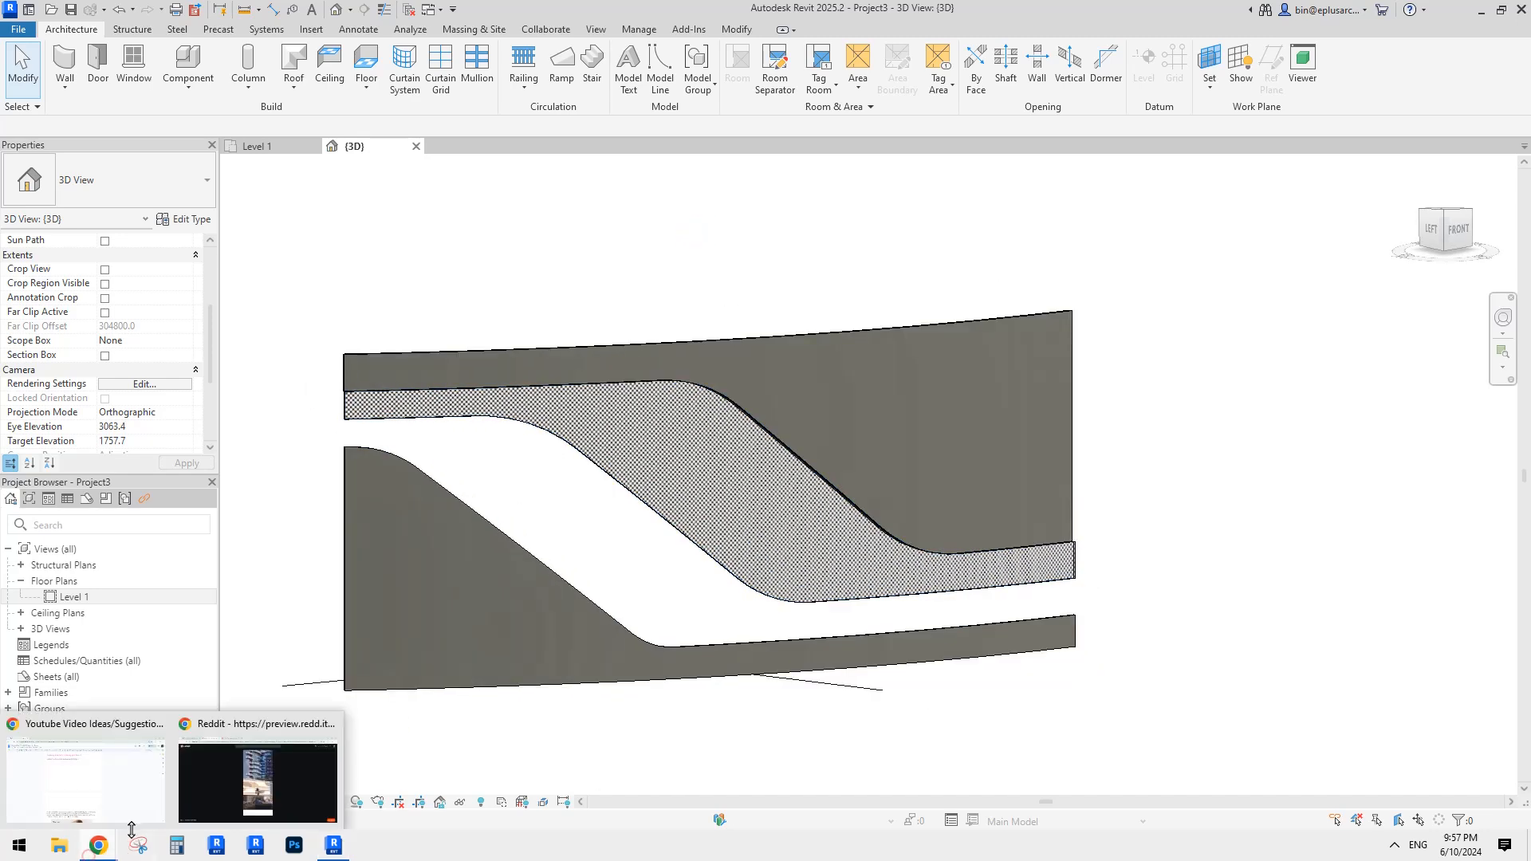
click(276, 779)
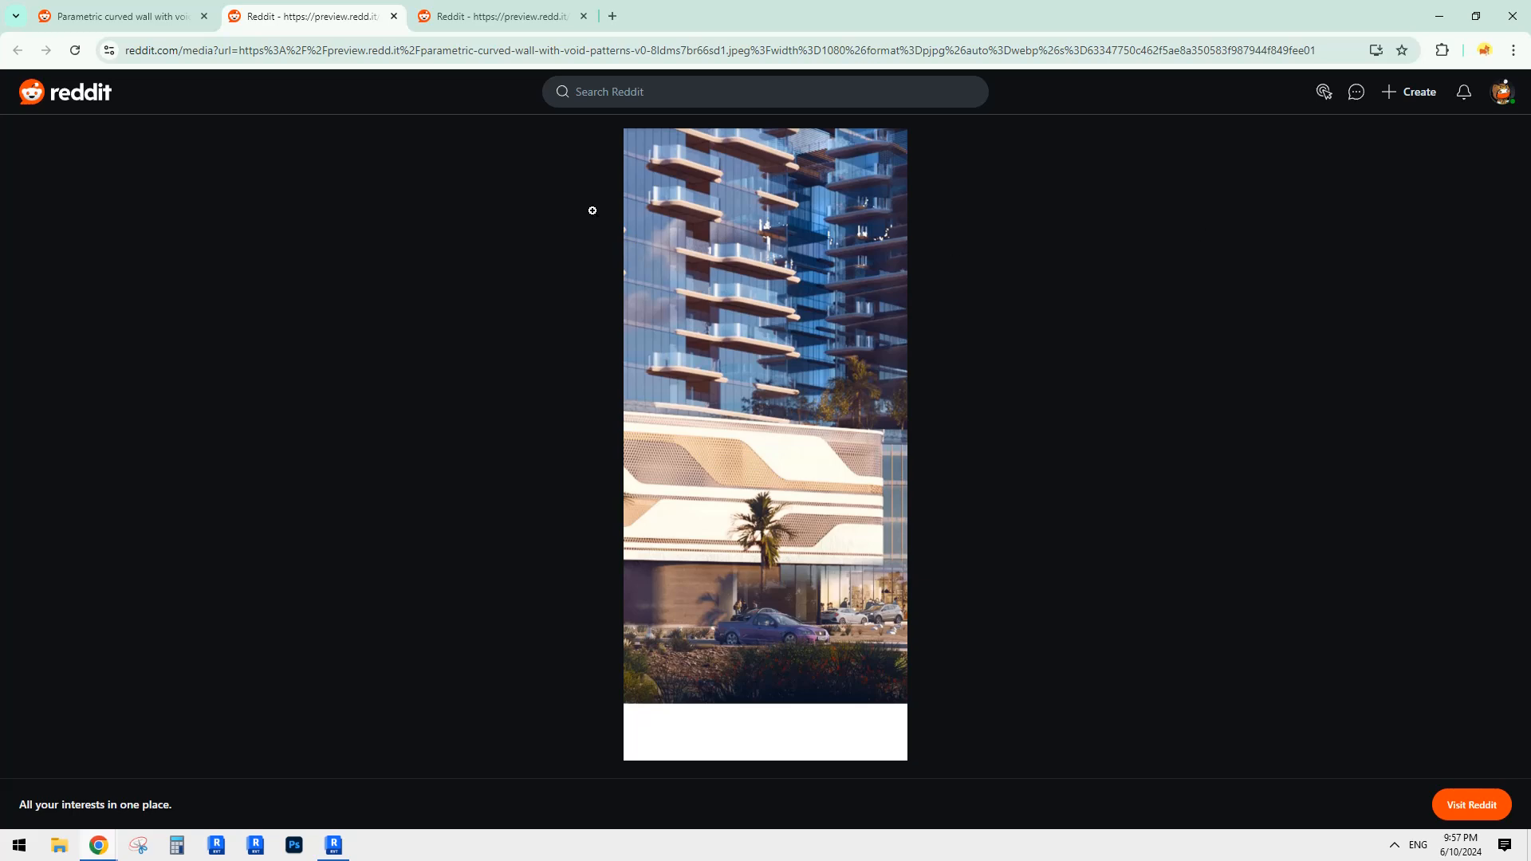
Step: Close the enlarged facade image tab and go from the post to the r/BinHe615 community page
click(394, 16)
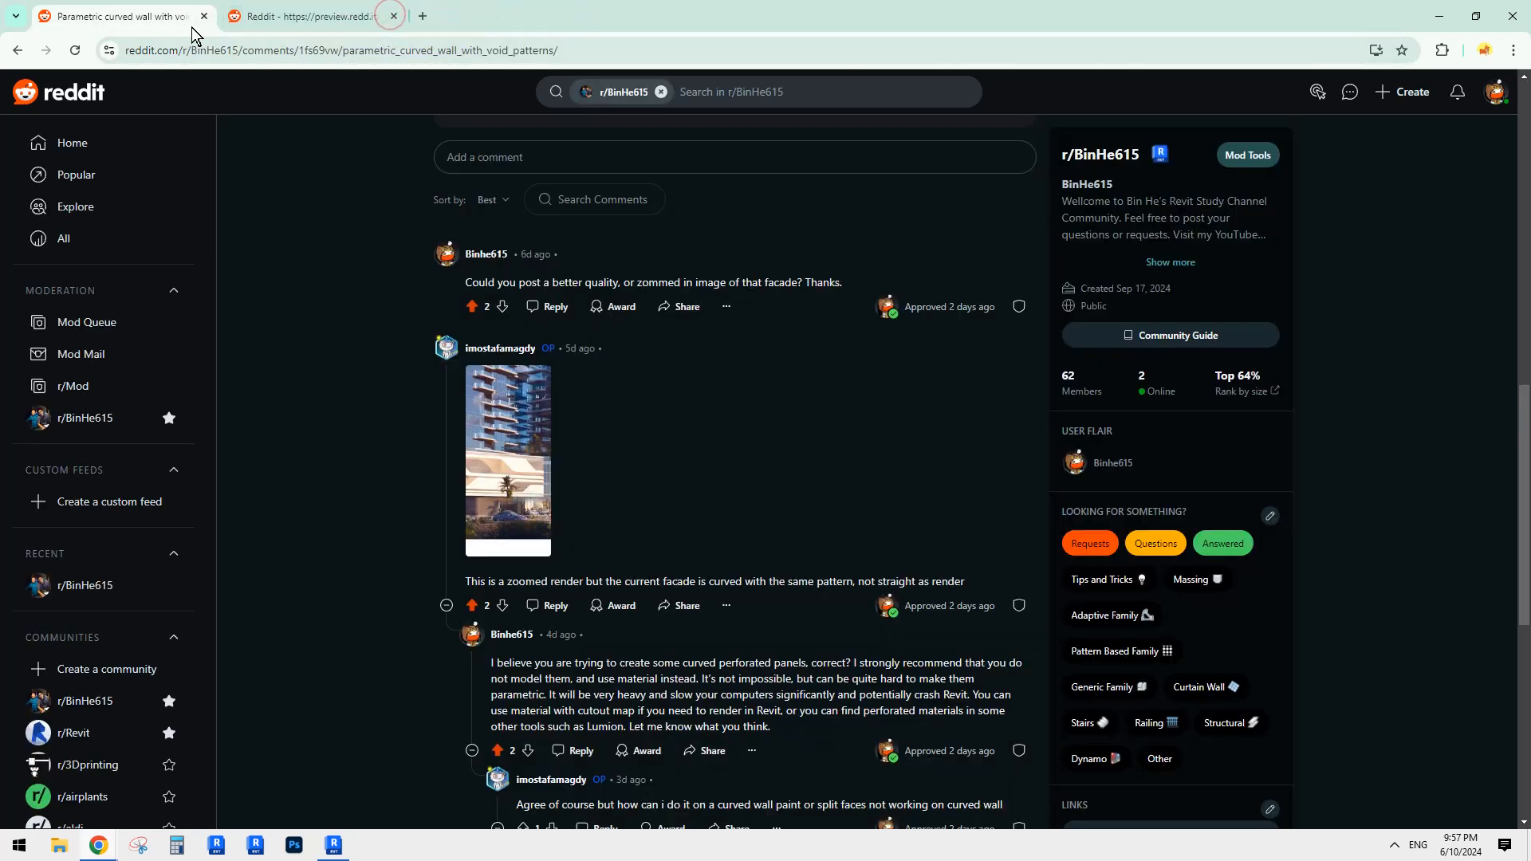
scroll(920, 453, up, 3)
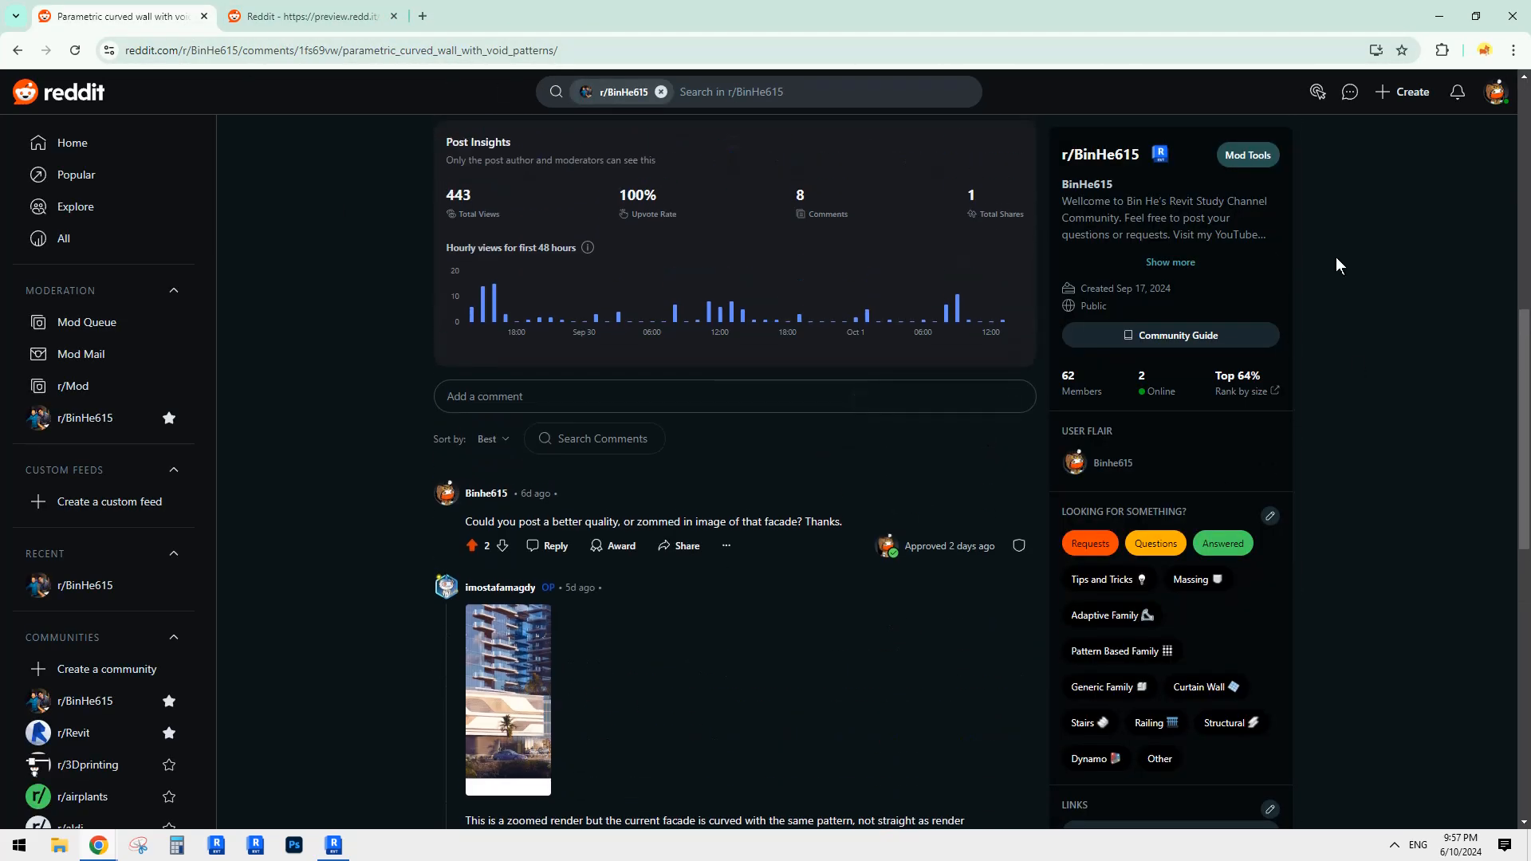
scroll(1262, 284, up, 3)
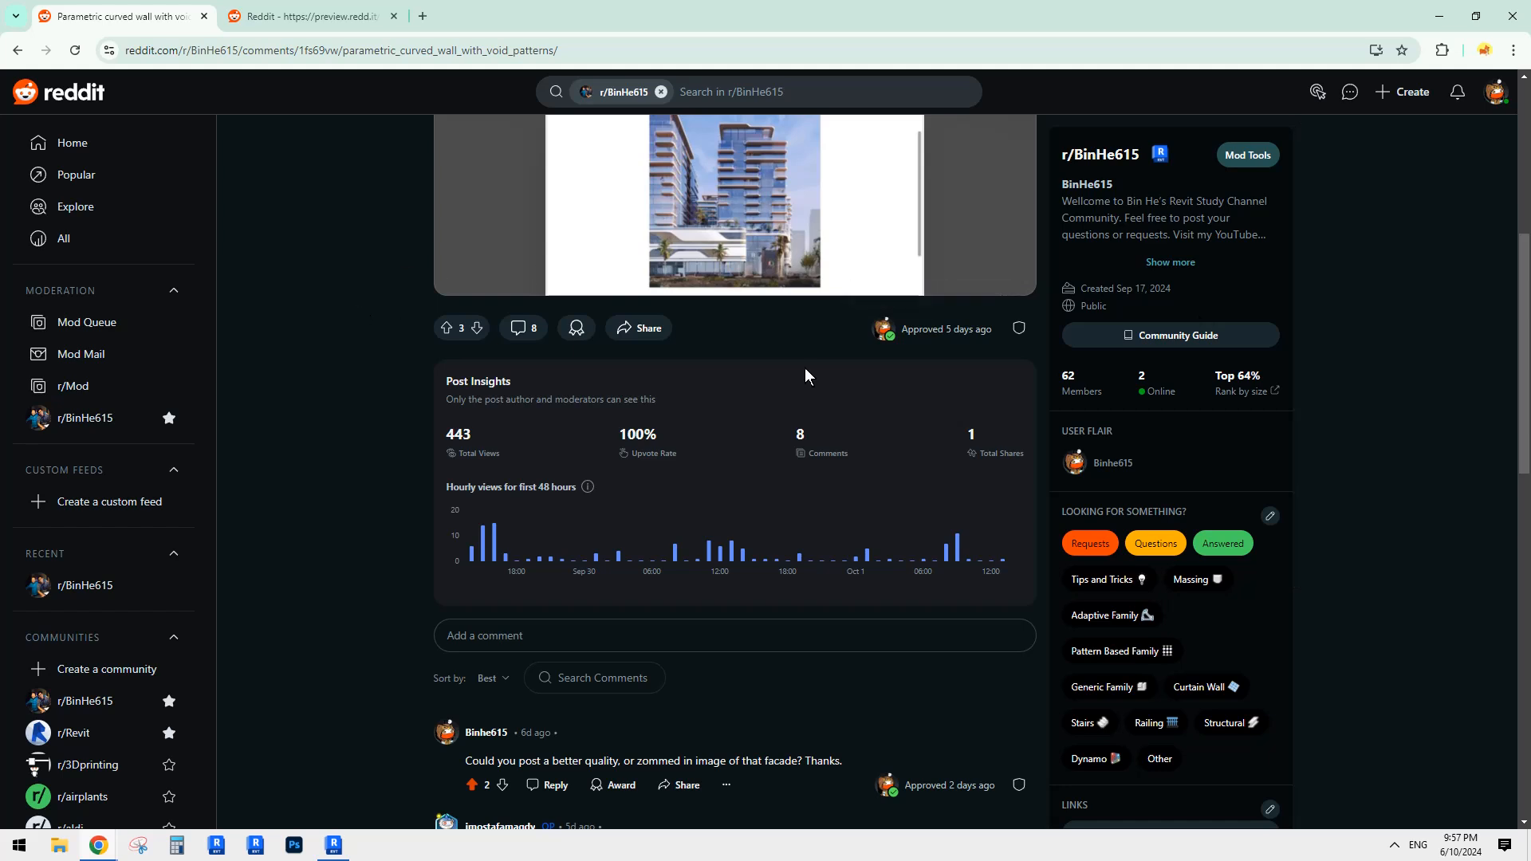
scroll(1190, 366, up, 3)
scroll(1260, 317, down, 2)
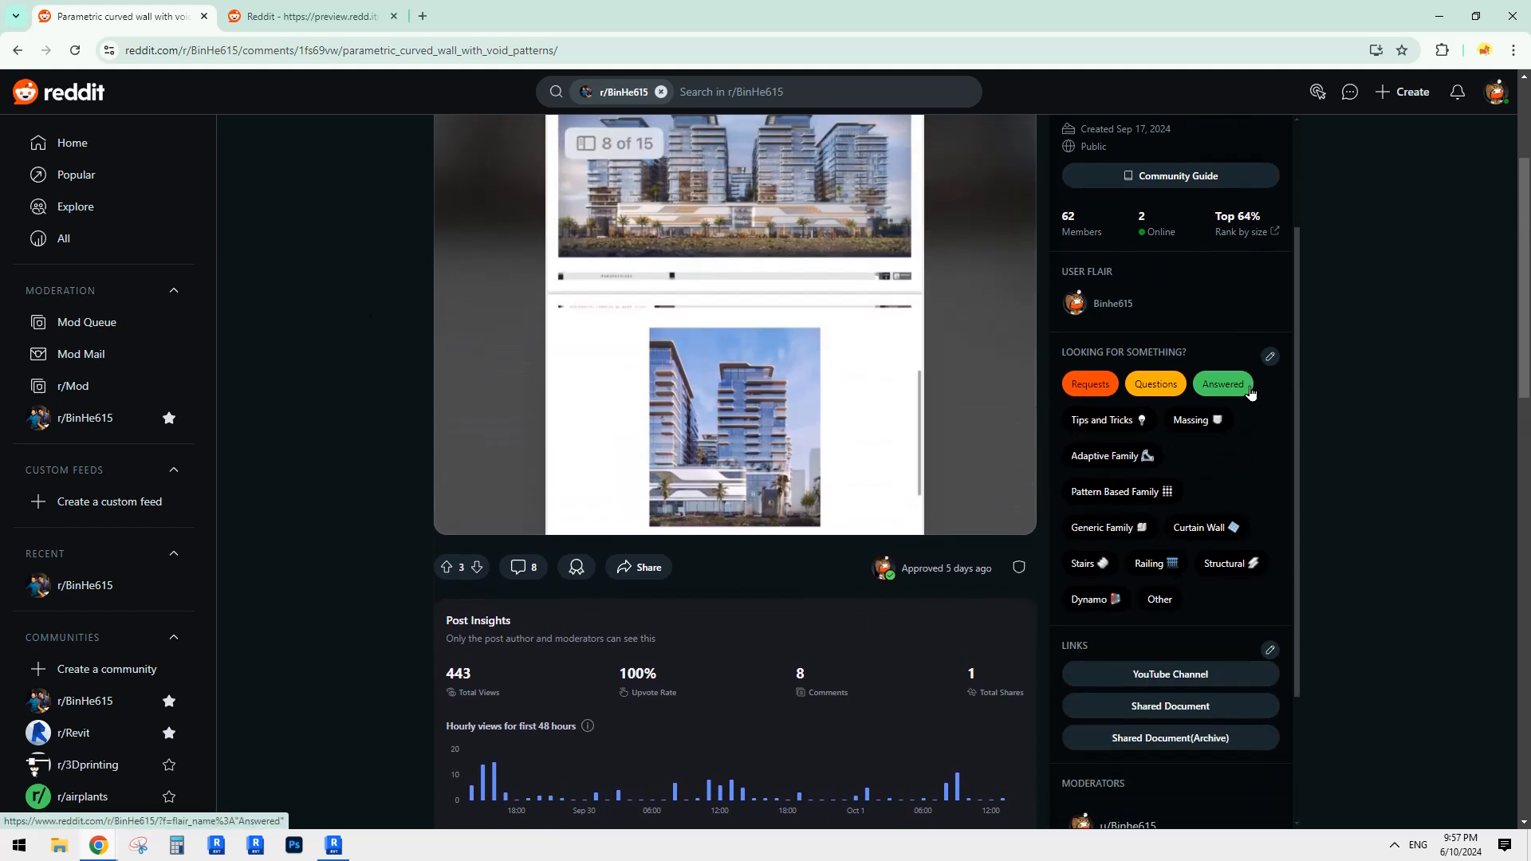
scroll(809, 557, down, 4)
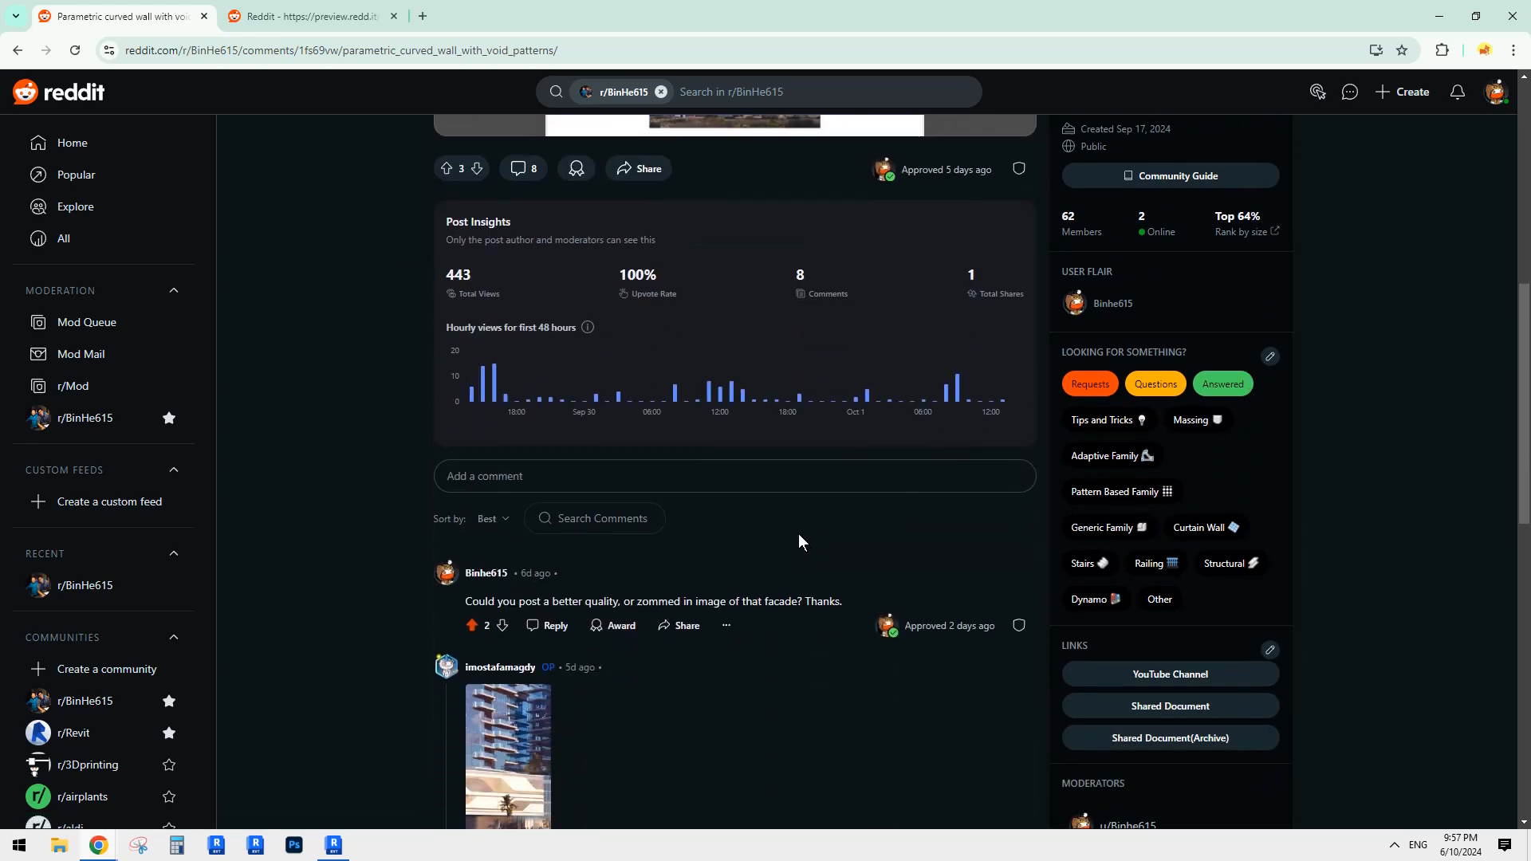
scroll(790, 510, down, 2)
scroll(1163, 558, down, 3)
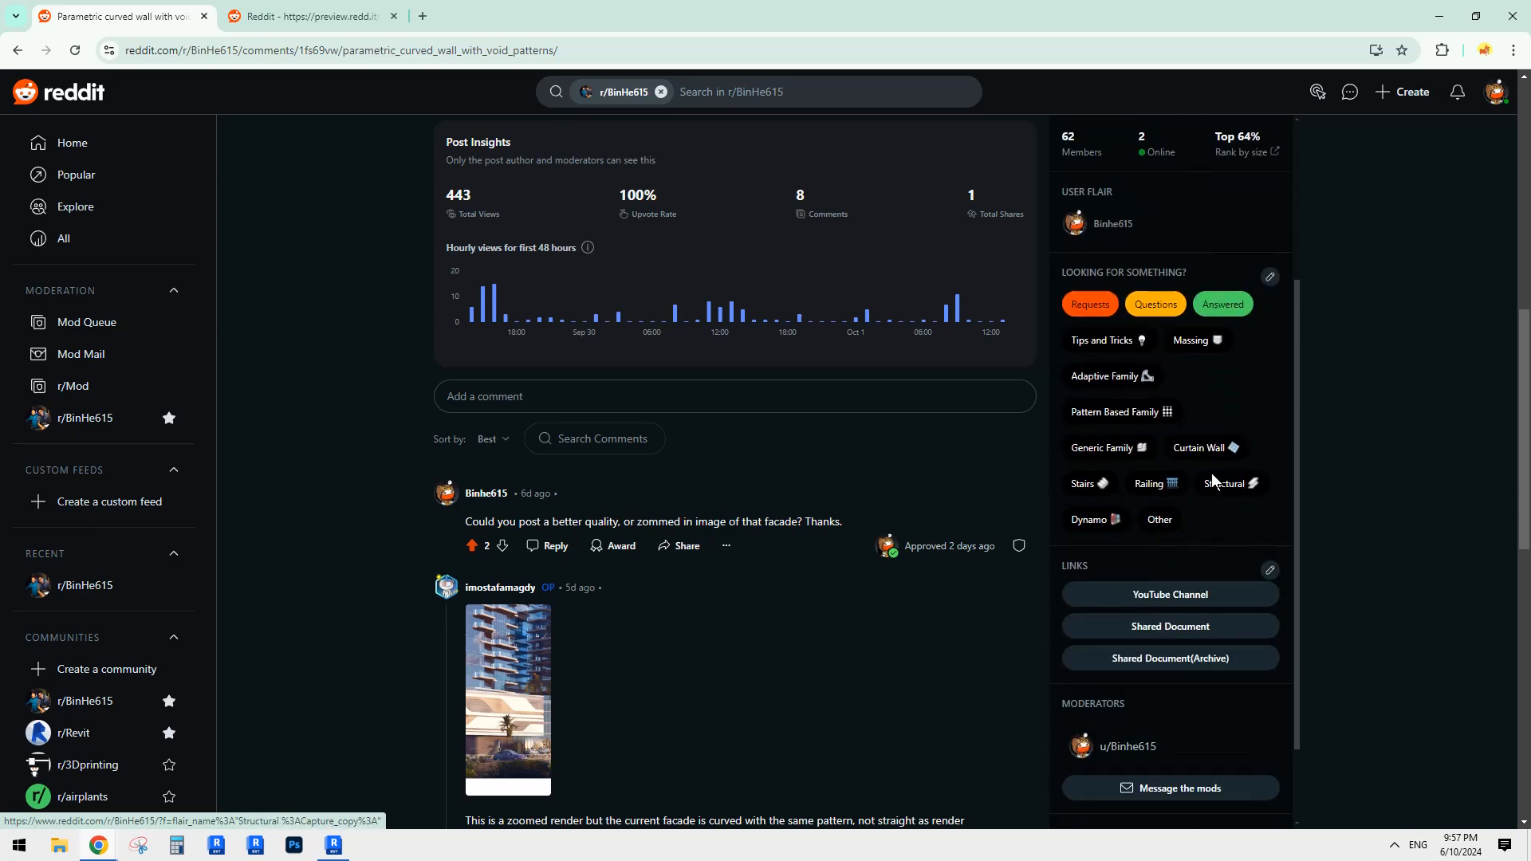
scroll(699, 504, up, 10)
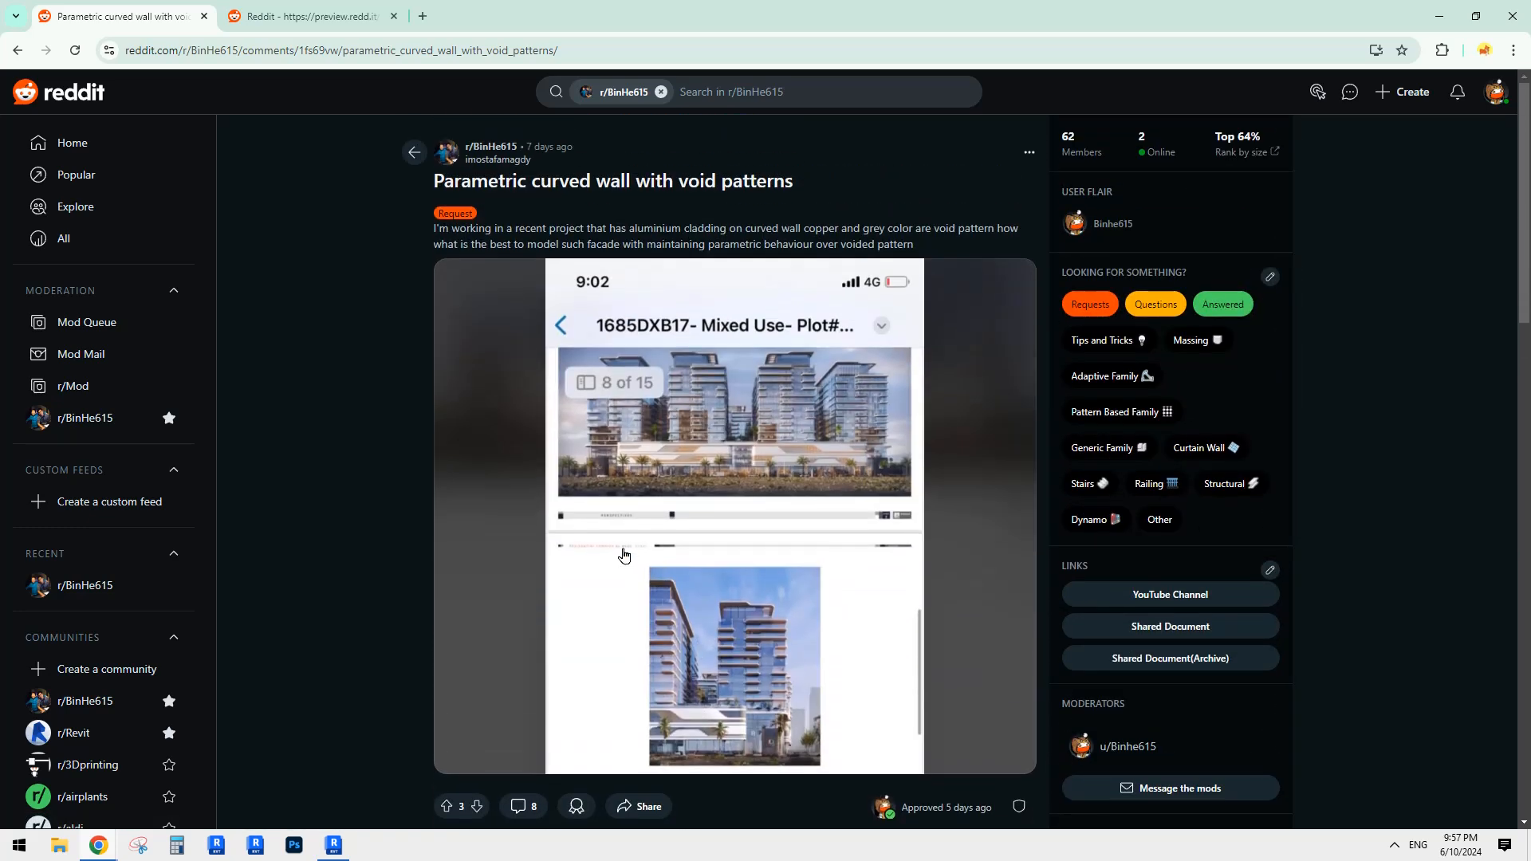
click(103, 587)
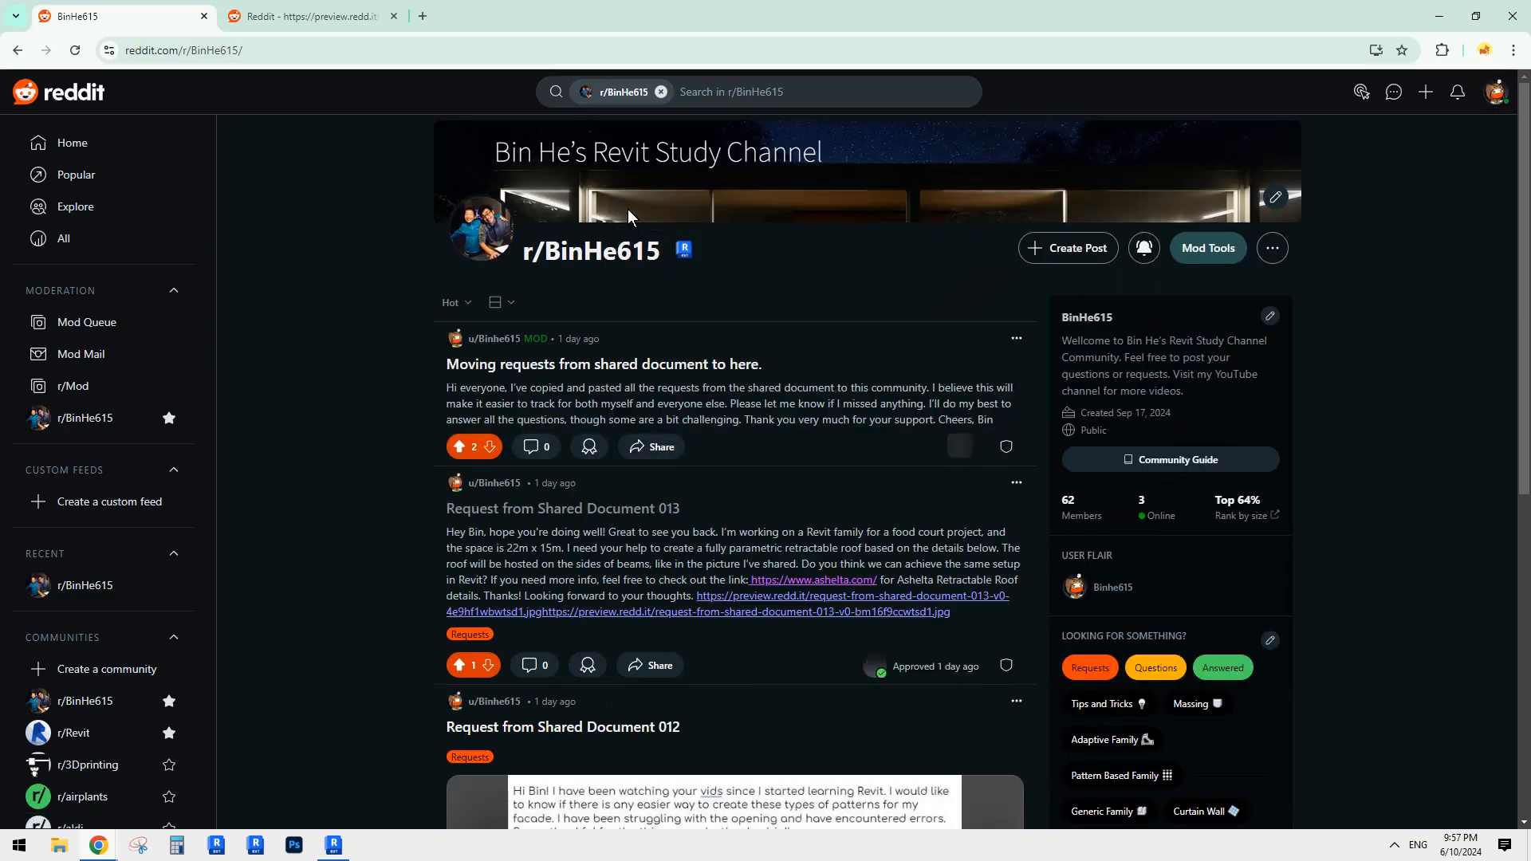
Step: Switch the r/BinHe615 feed to the Compact layout
scroll(730, 519, down, 10)
scroll(724, 528, down, 15)
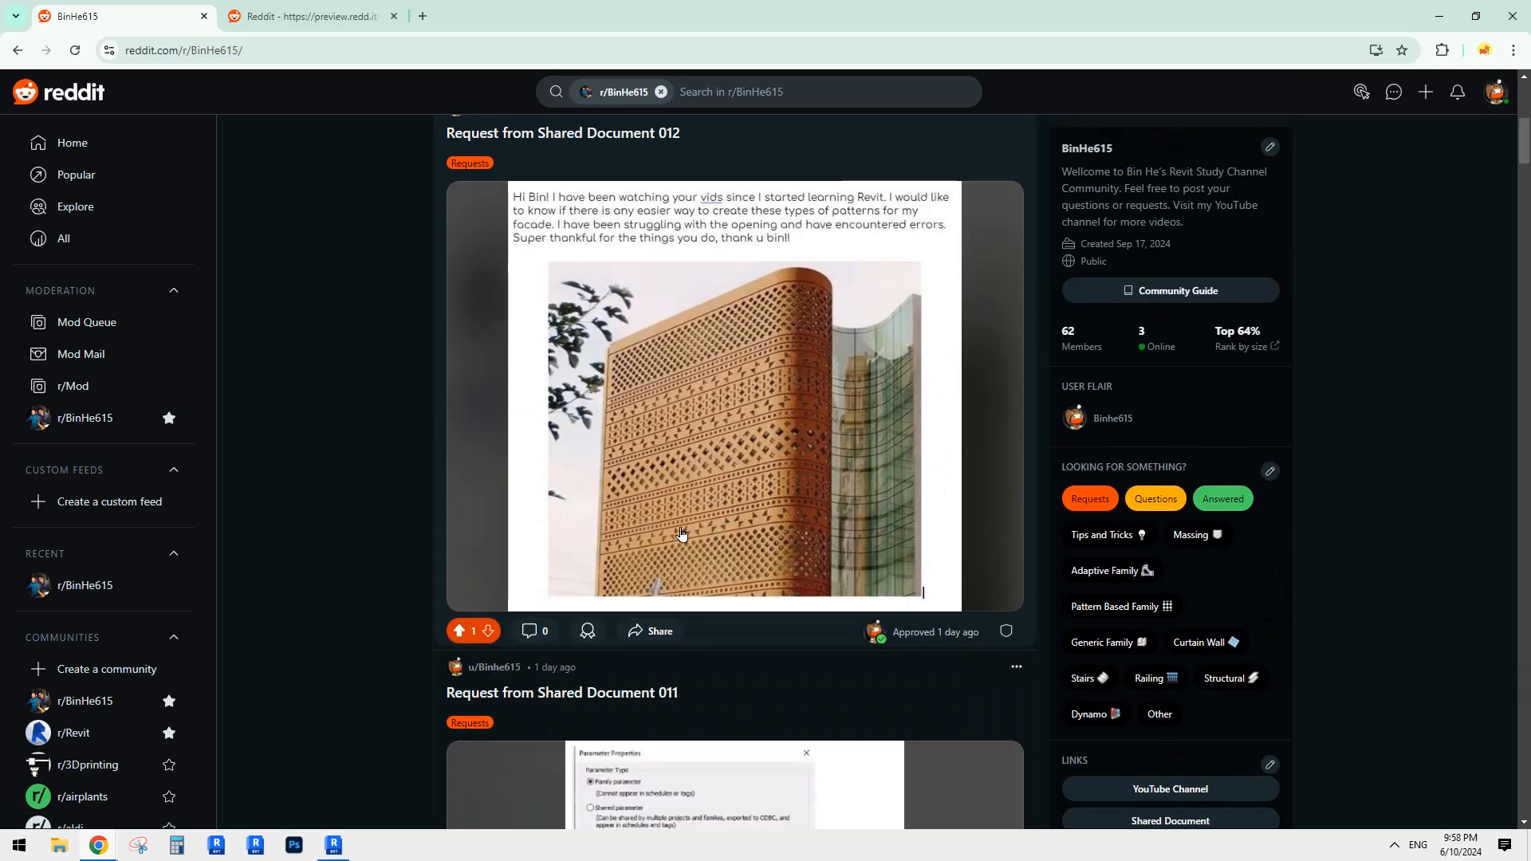
scroll(478, 471, up, 13)
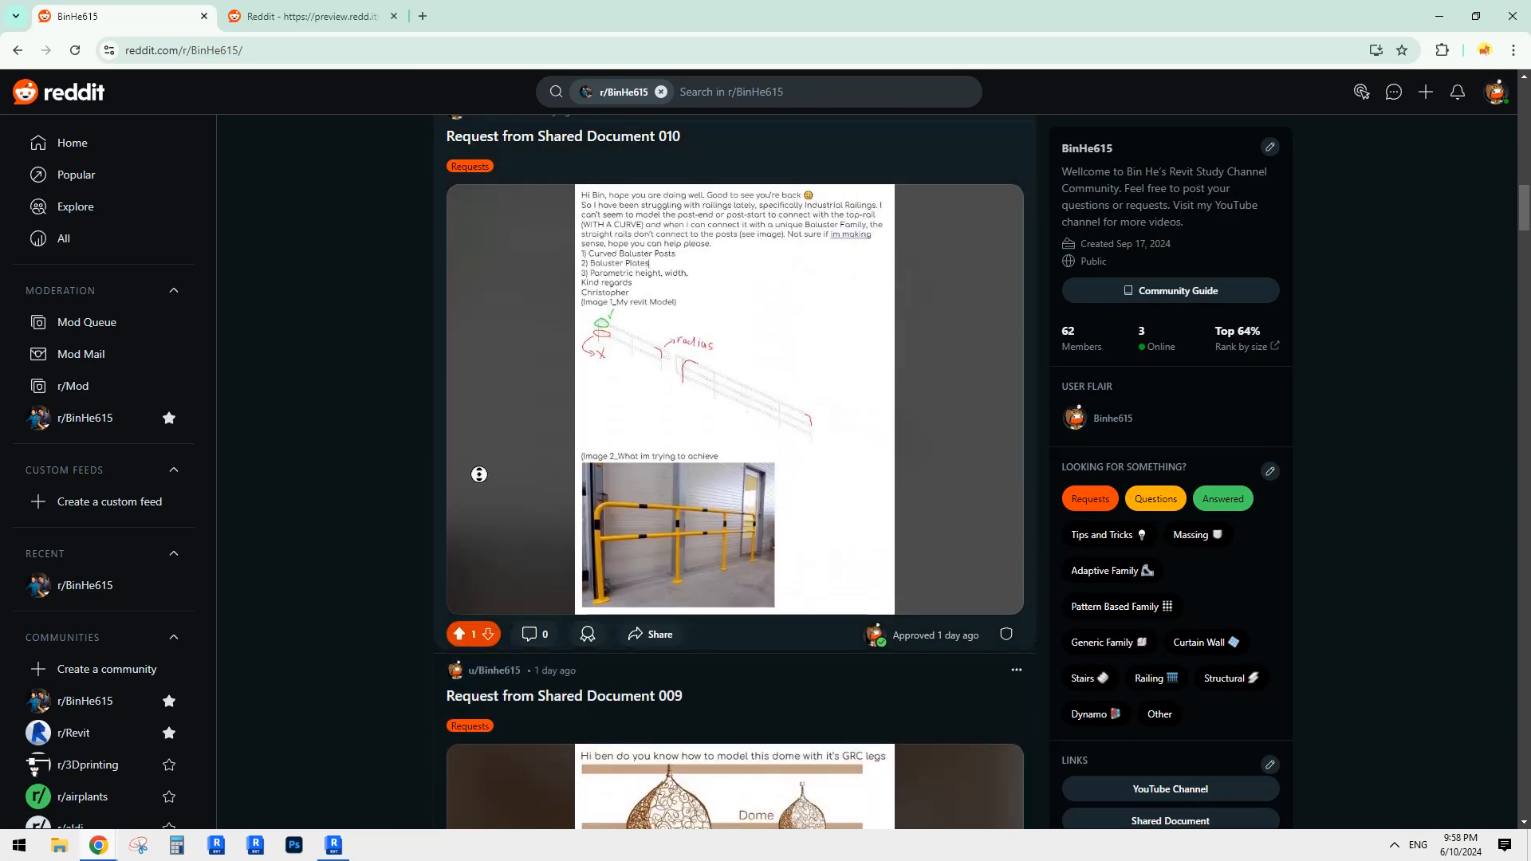
scroll(325, 462, up, 10)
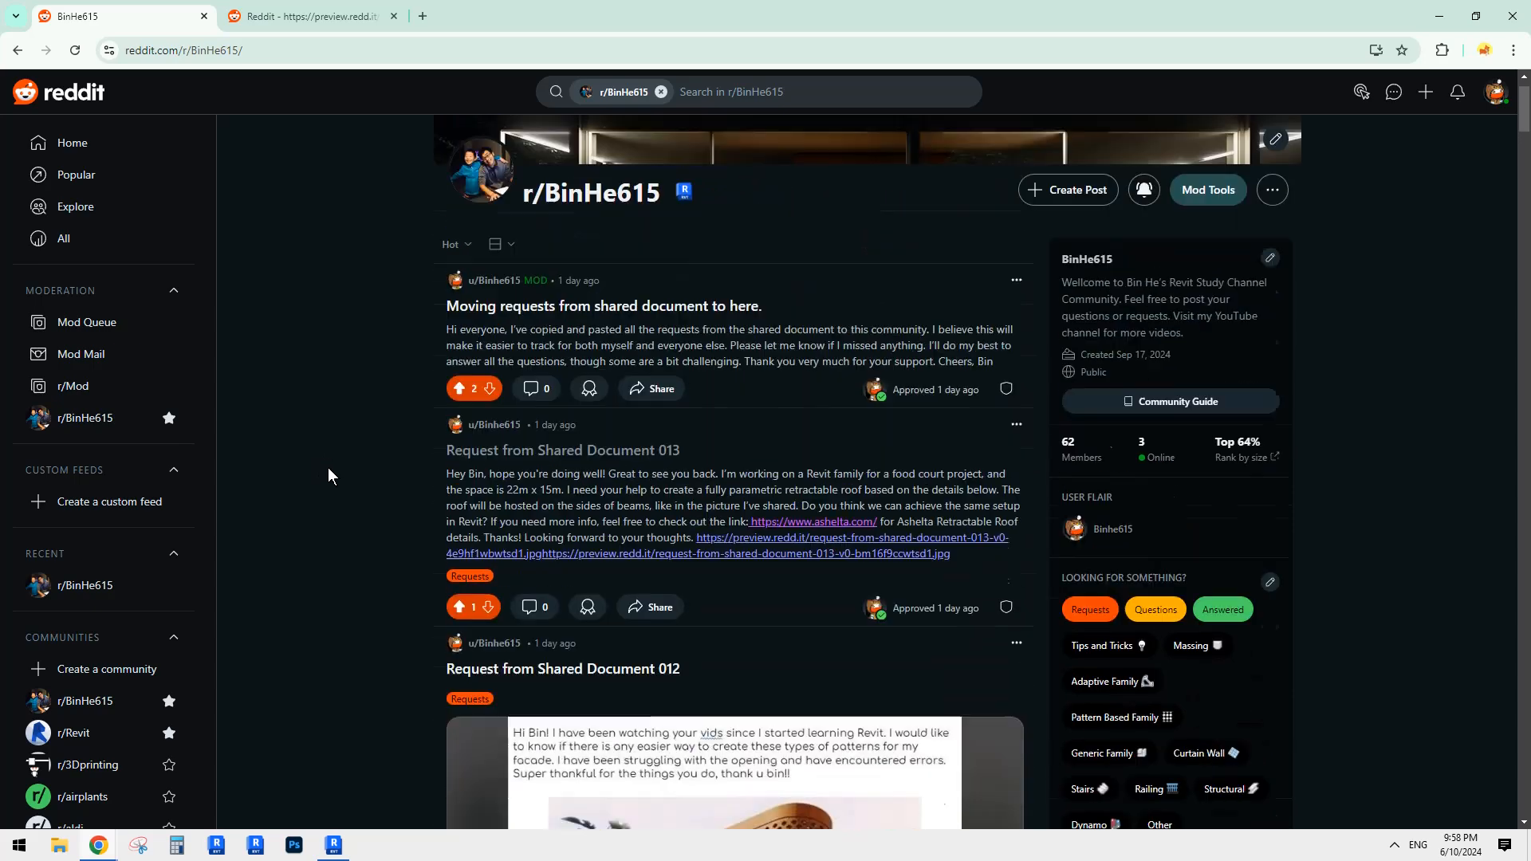
click(522, 303)
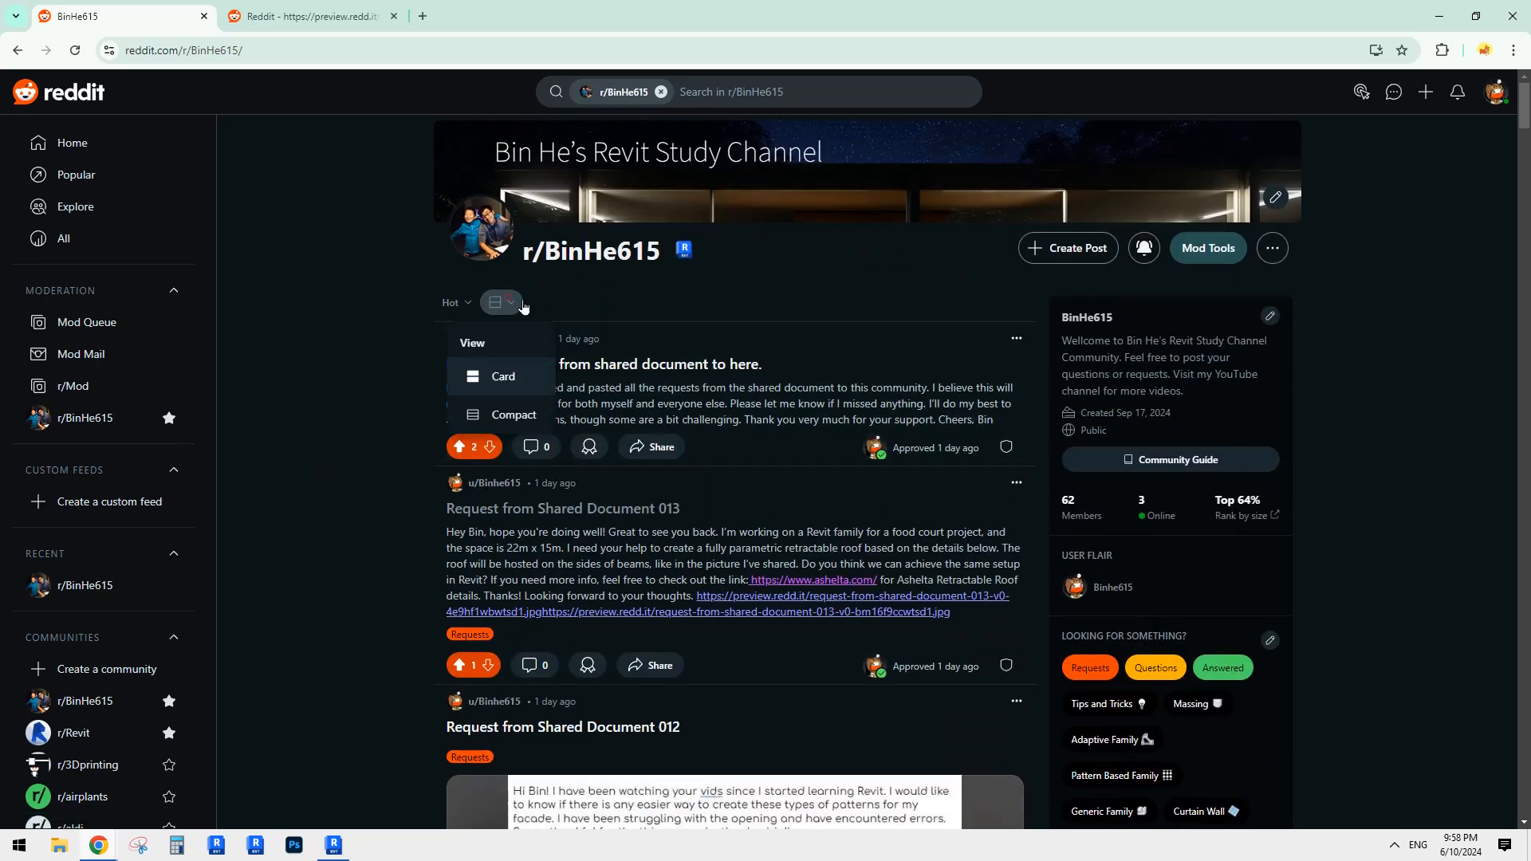
click(514, 416)
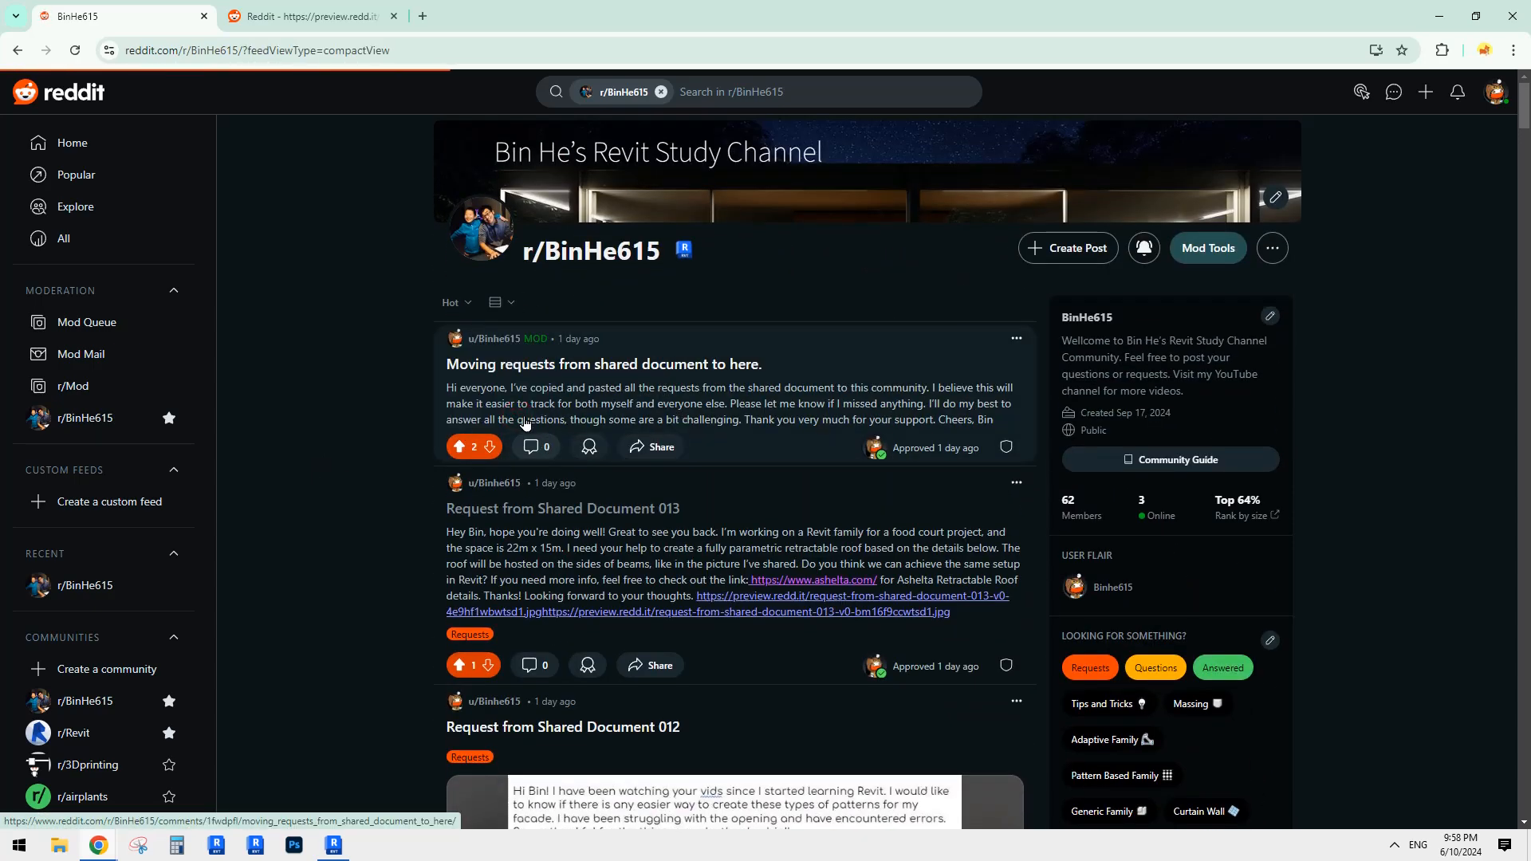
Step: Open a post from the compact feed in a new background tab and browse the feed
scroll(467, 520, down, 8)
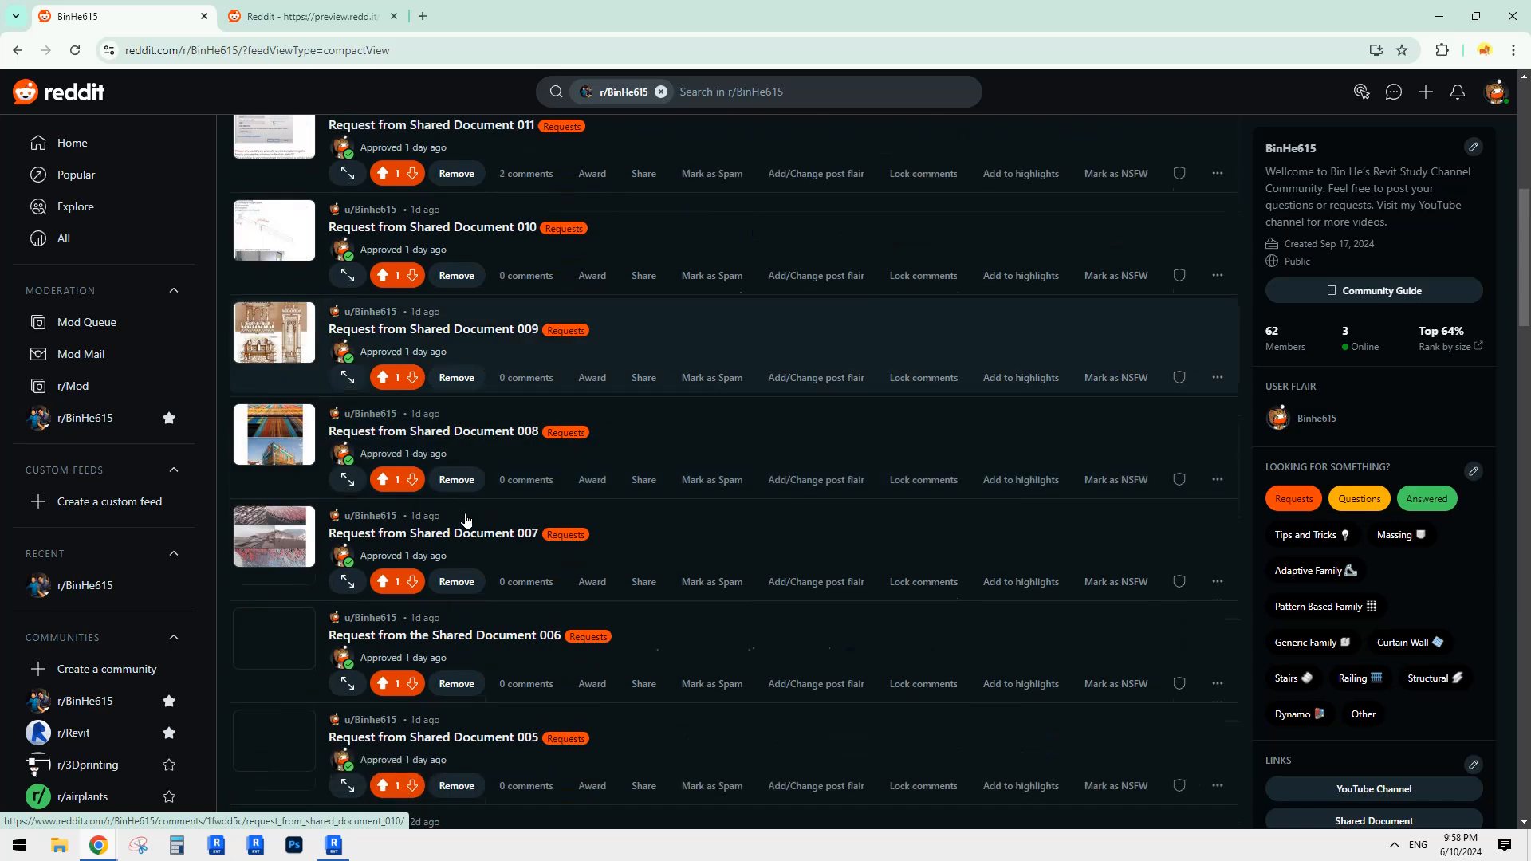
scroll(467, 510, down, 6)
middle_click(489, 213)
scroll(653, 338, up, 7)
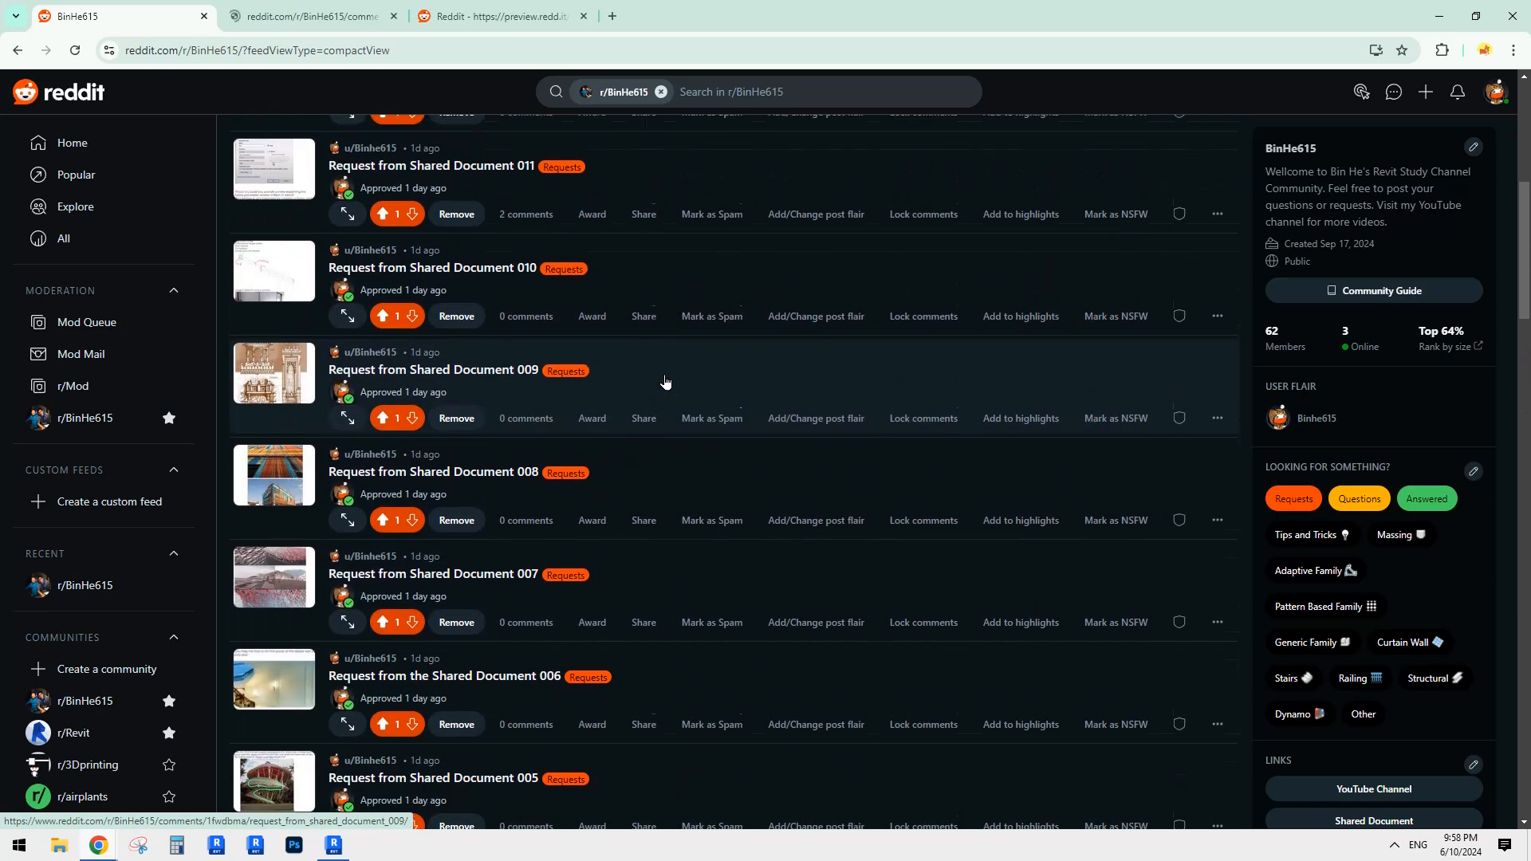
scroll(660, 359, up, 1)
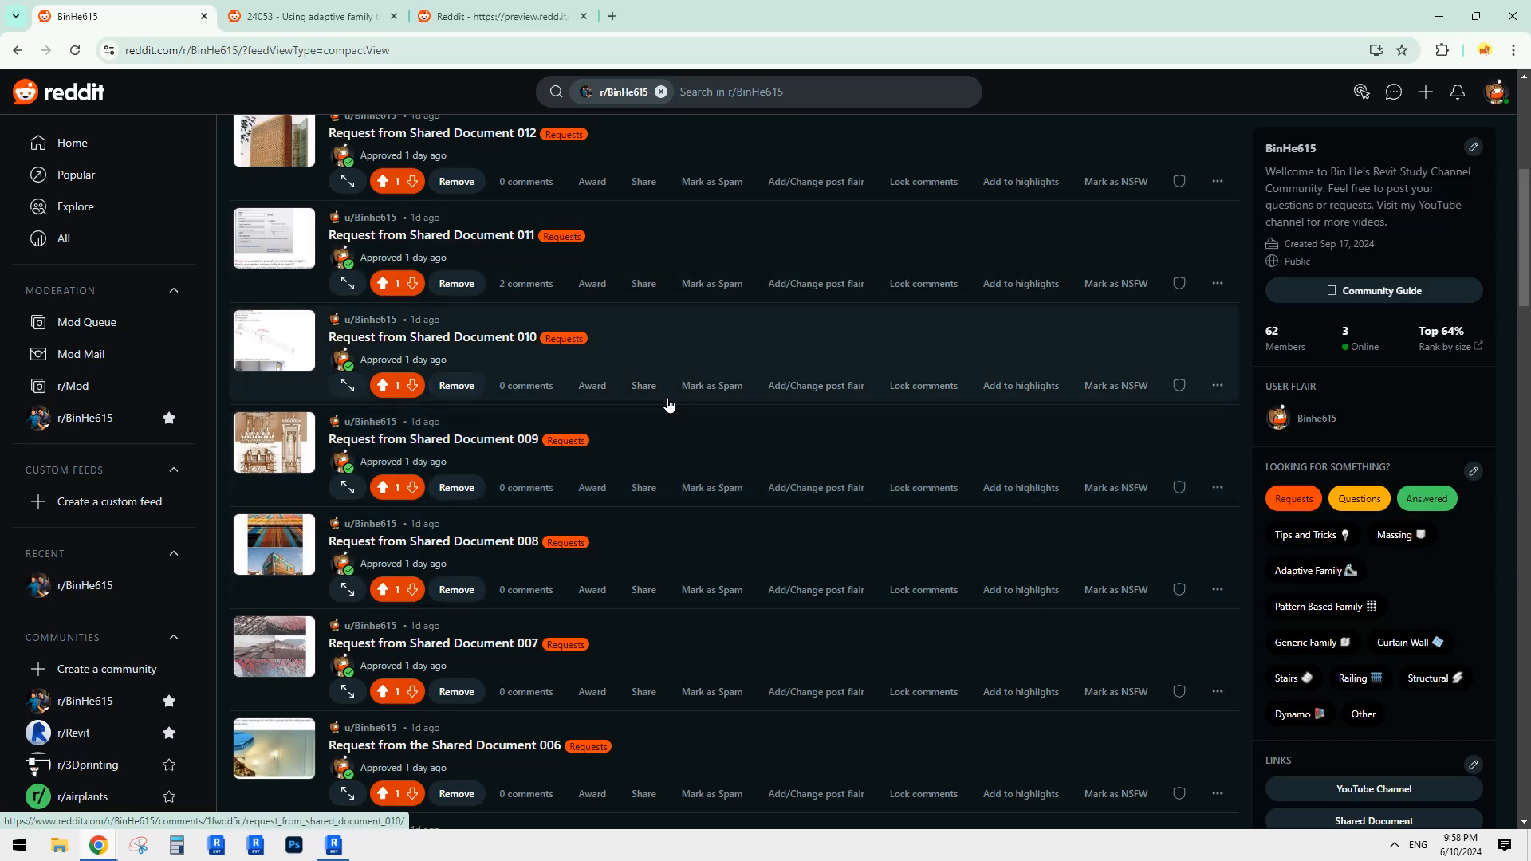
scroll(673, 422, down, 4)
scroll(694, 451, down, 20)
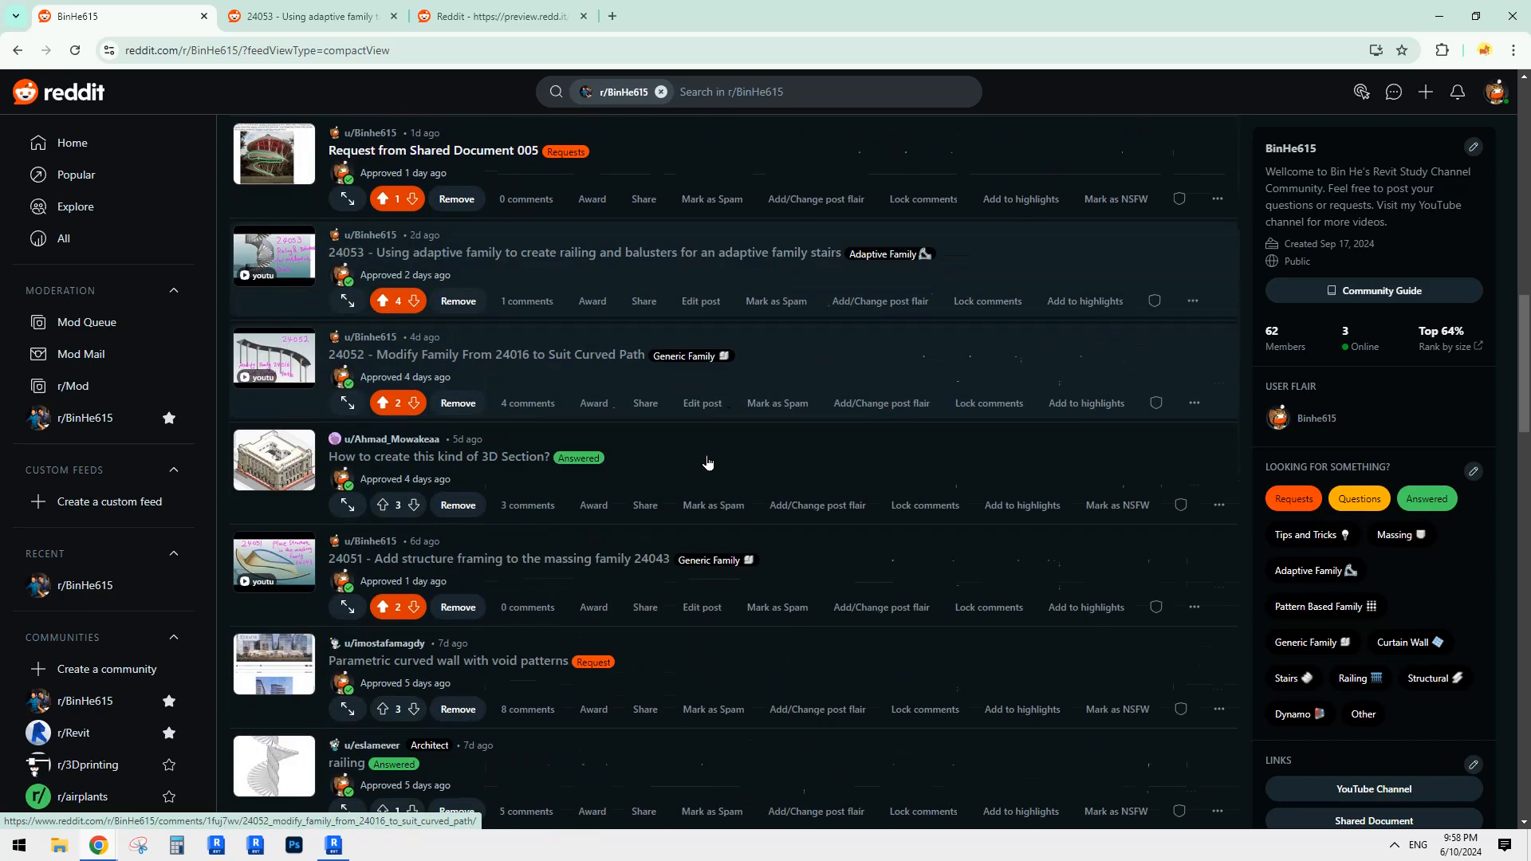
scroll(707, 463, down, 5)
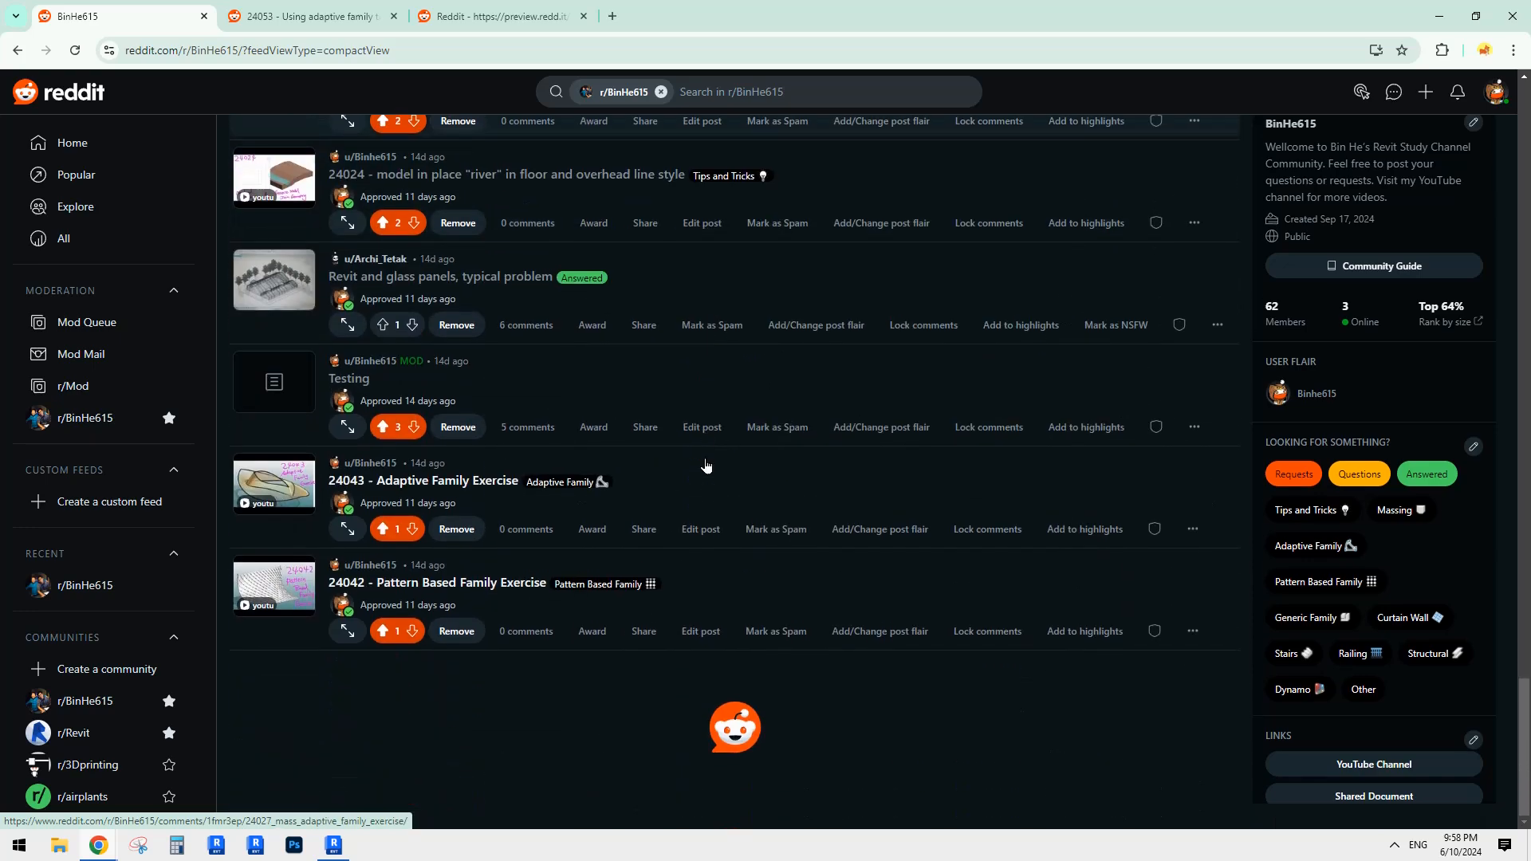
scroll(712, 475, down, 5)
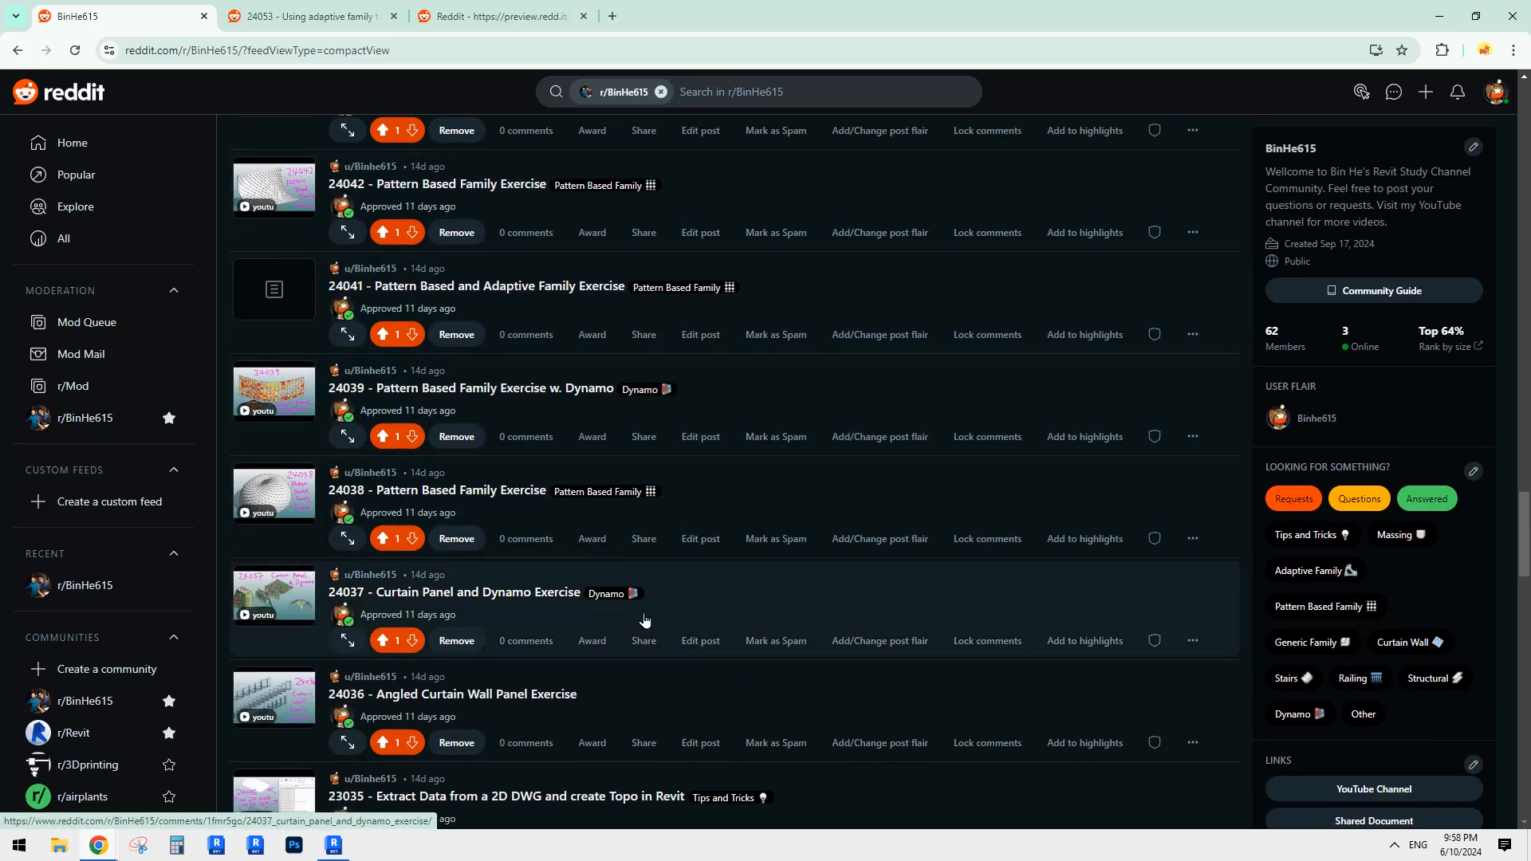
scroll(790, 483, up, 5)
scroll(791, 483, up, 7)
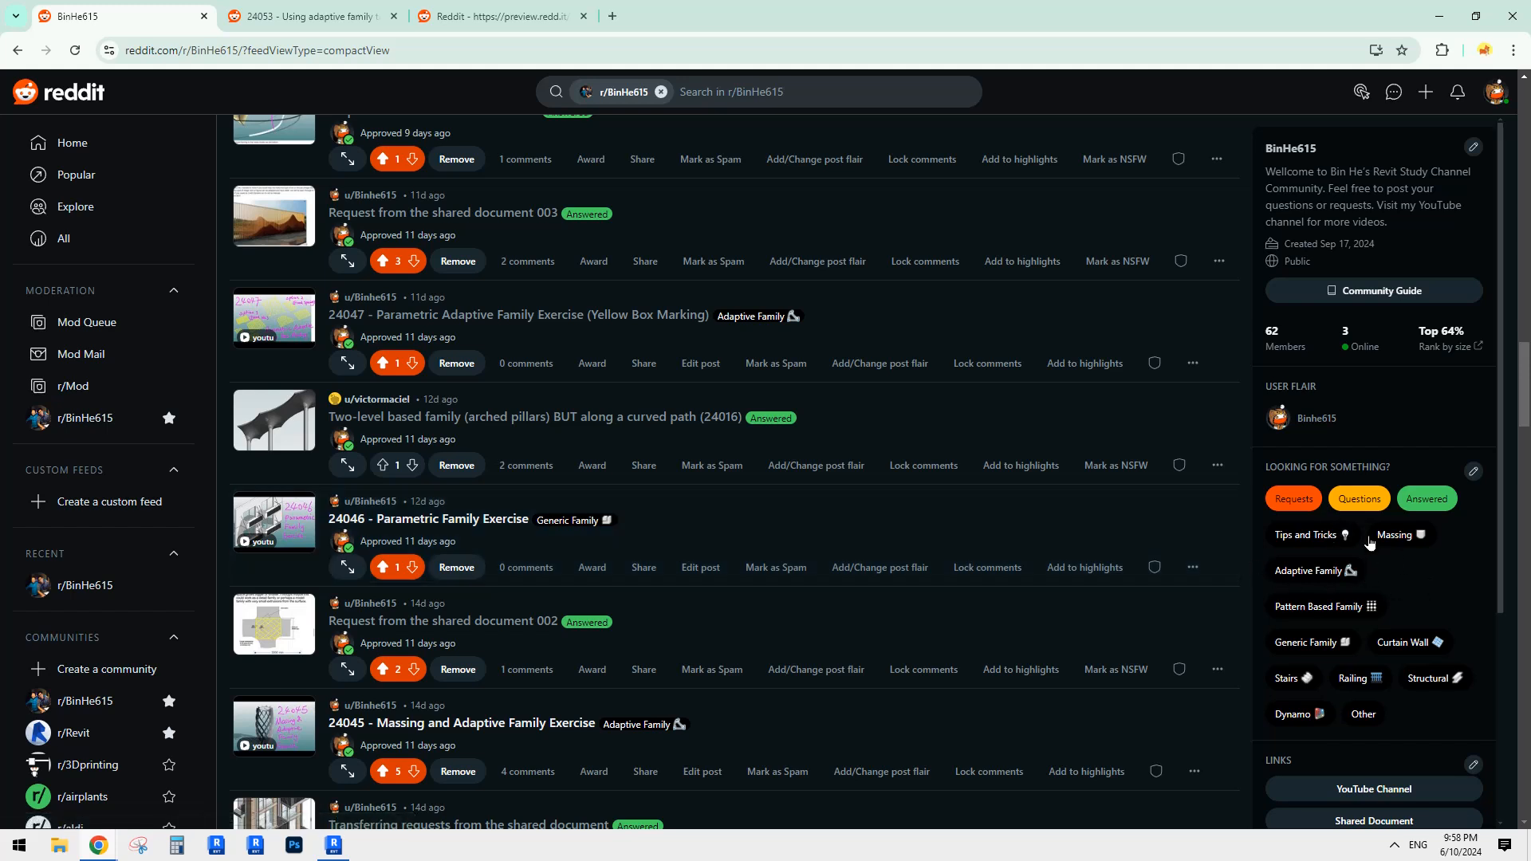
click(1320, 578)
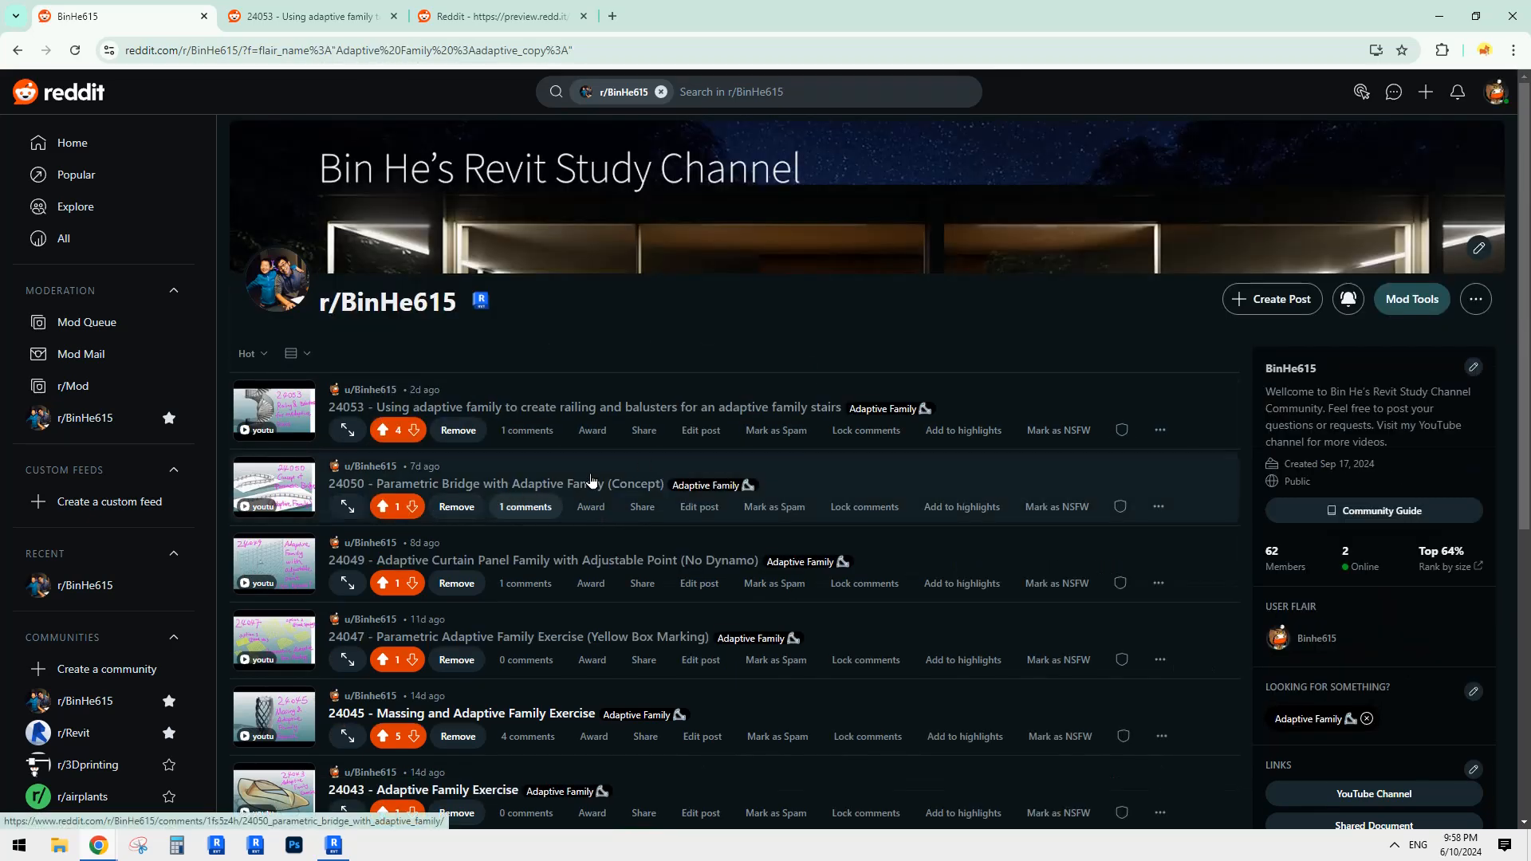
scroll(638, 581, down, 7)
scroll(656, 581, down, 13)
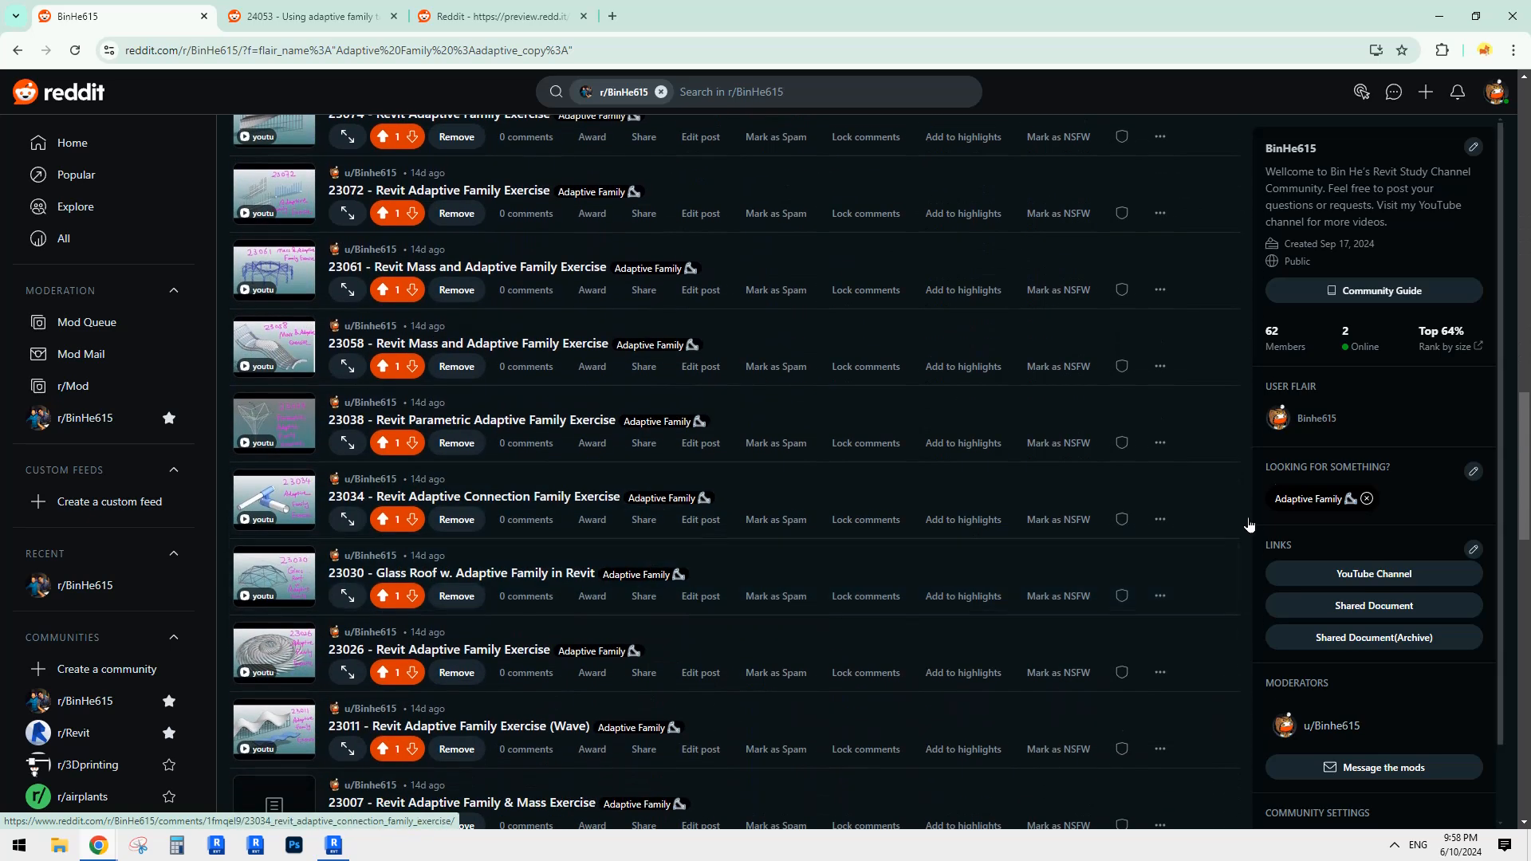
scroll(1355, 503, up, 3)
click(1366, 499)
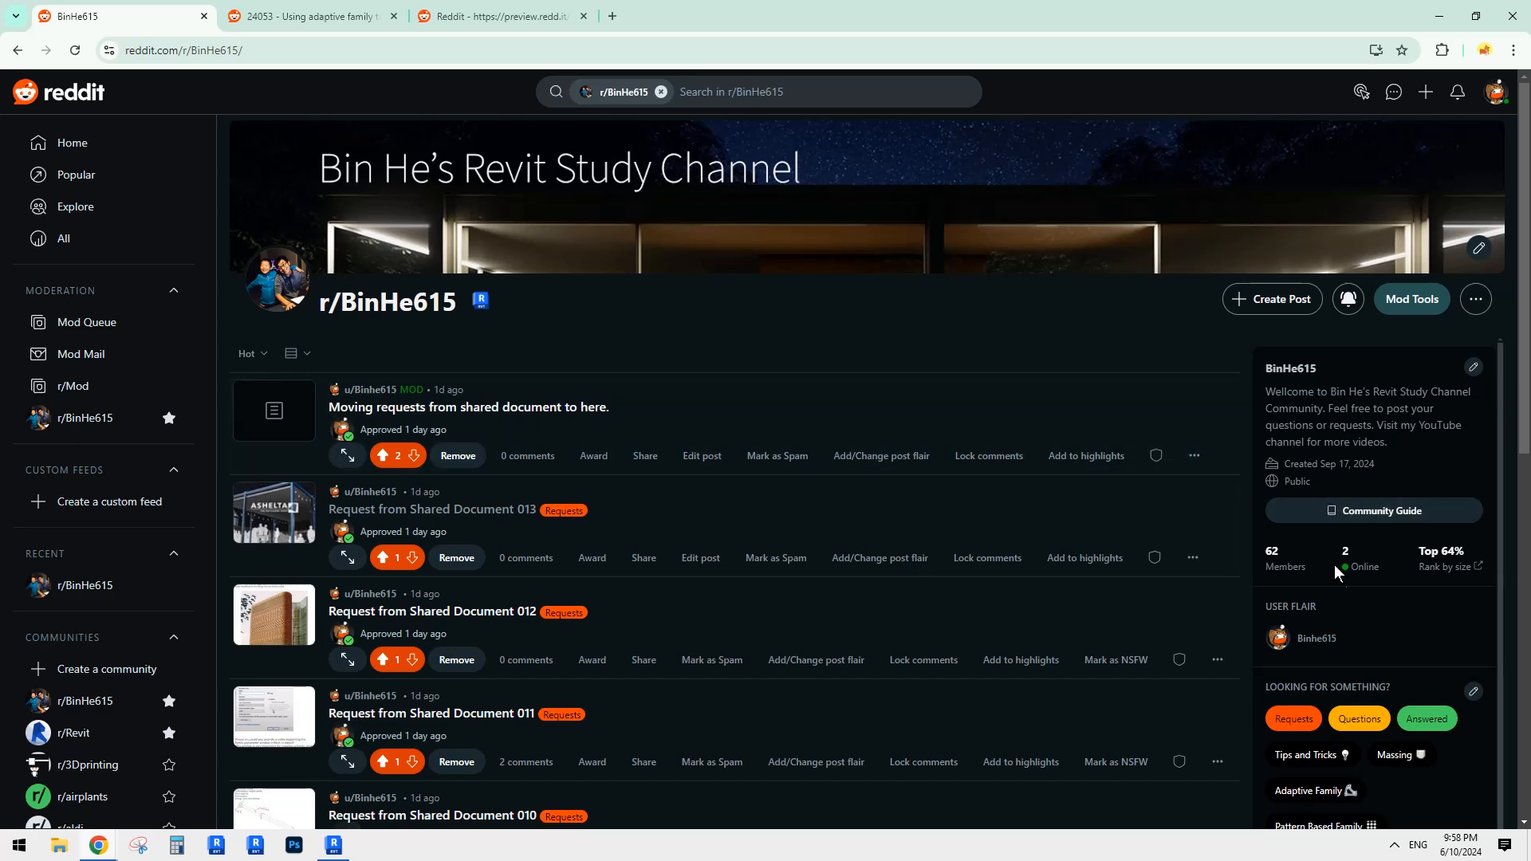
scroll(1333, 564, down, 5)
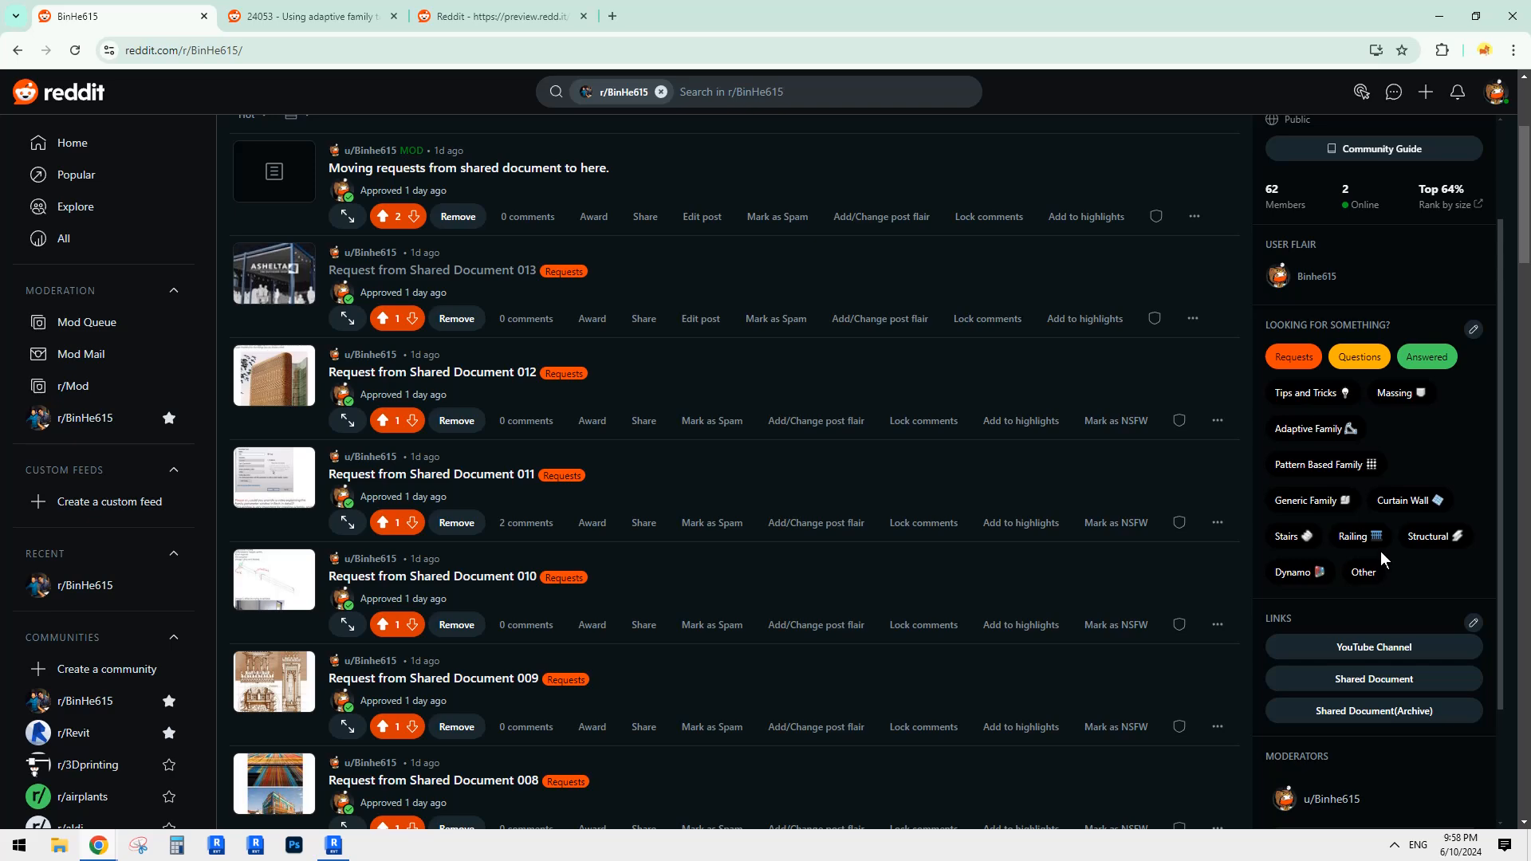
click(1361, 537)
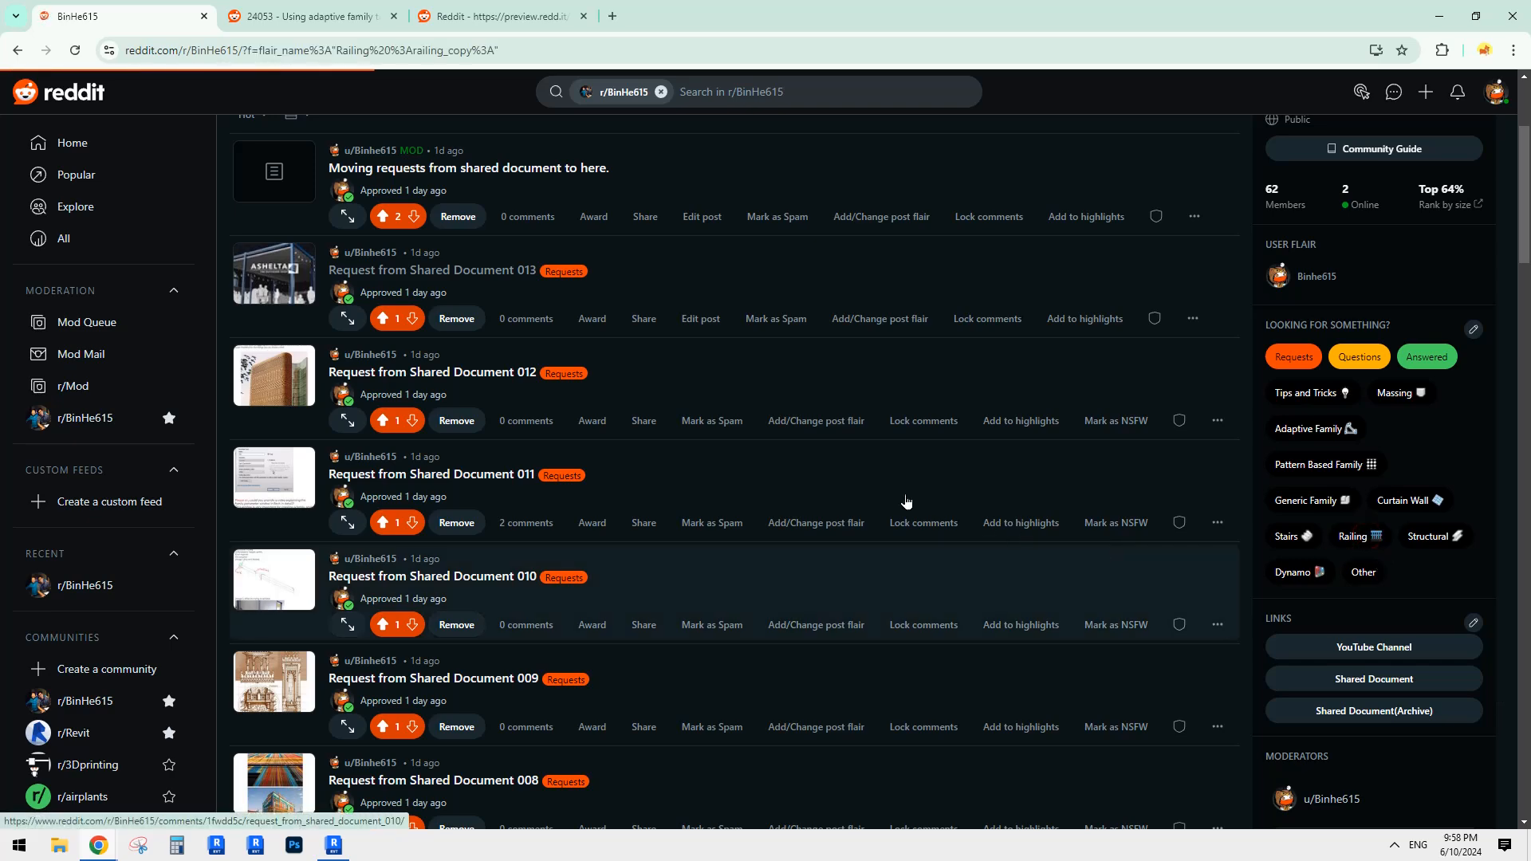
scroll(778, 542, down, 4)
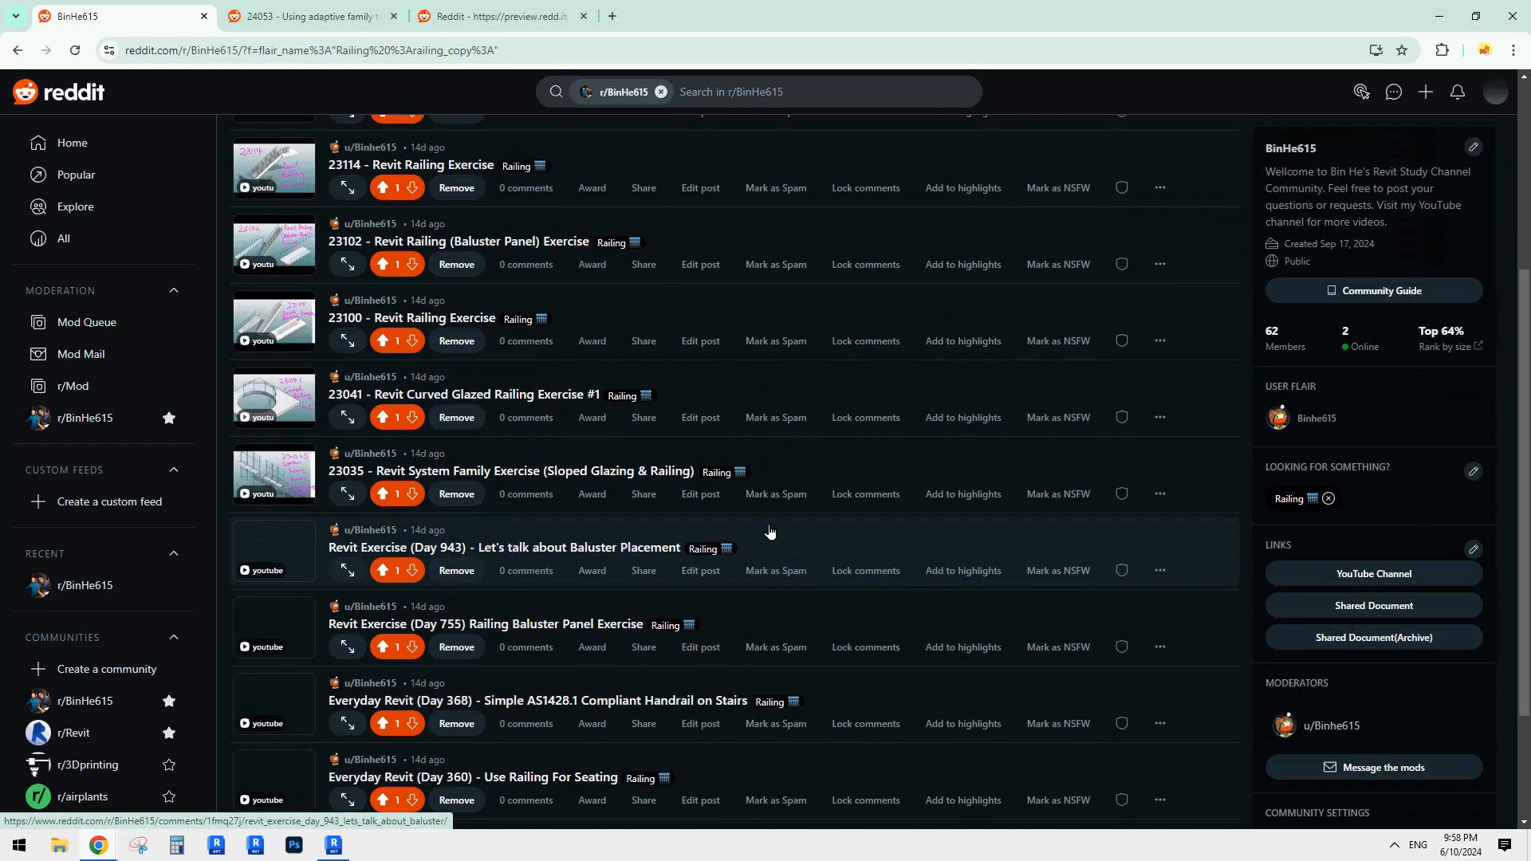
scroll(779, 532, down, 2)
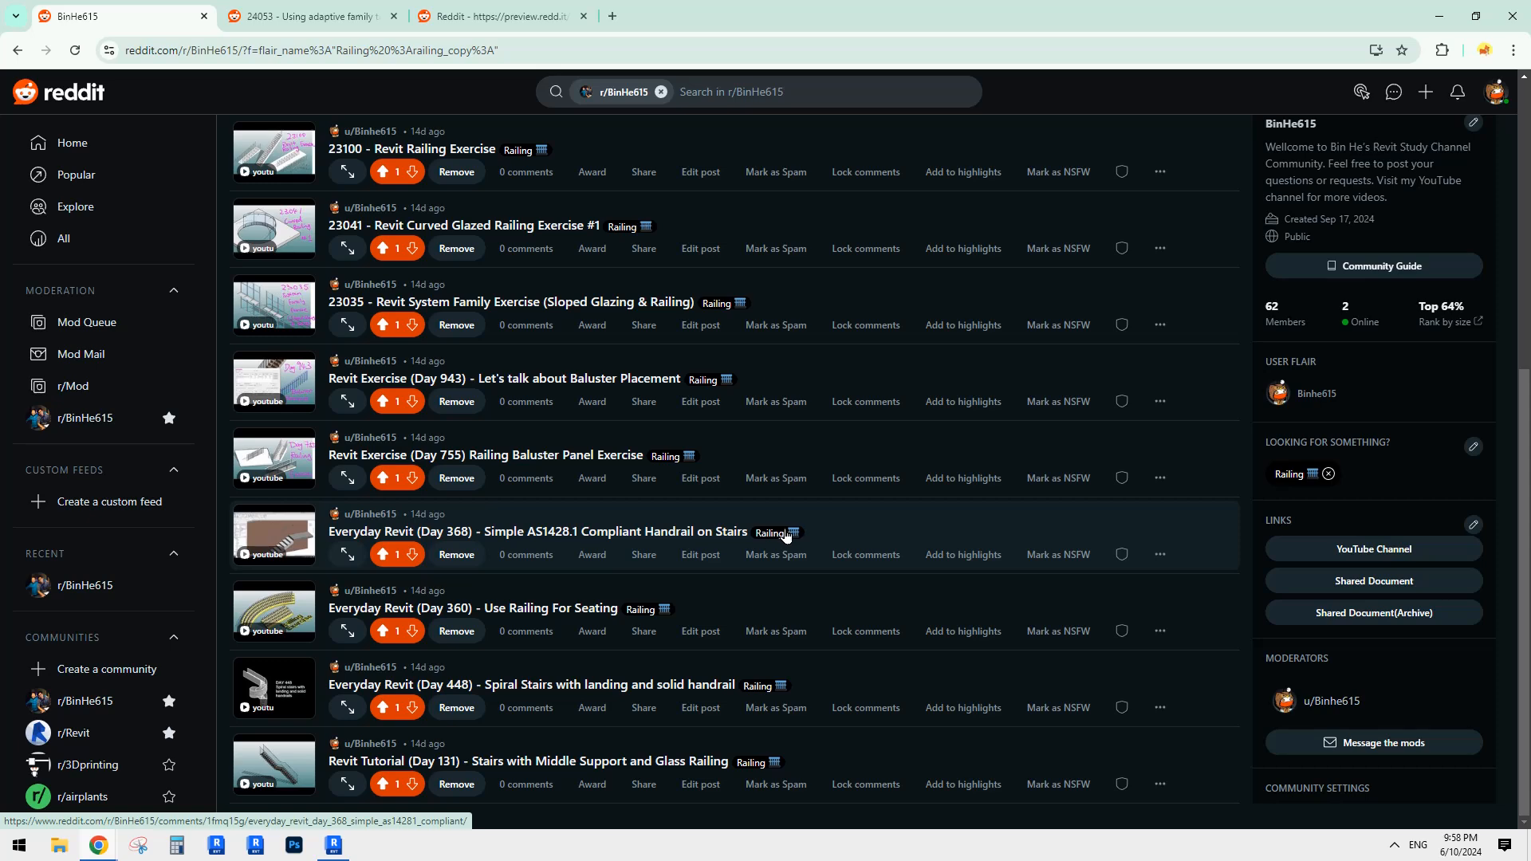
scroll(1002, 567, up, 6)
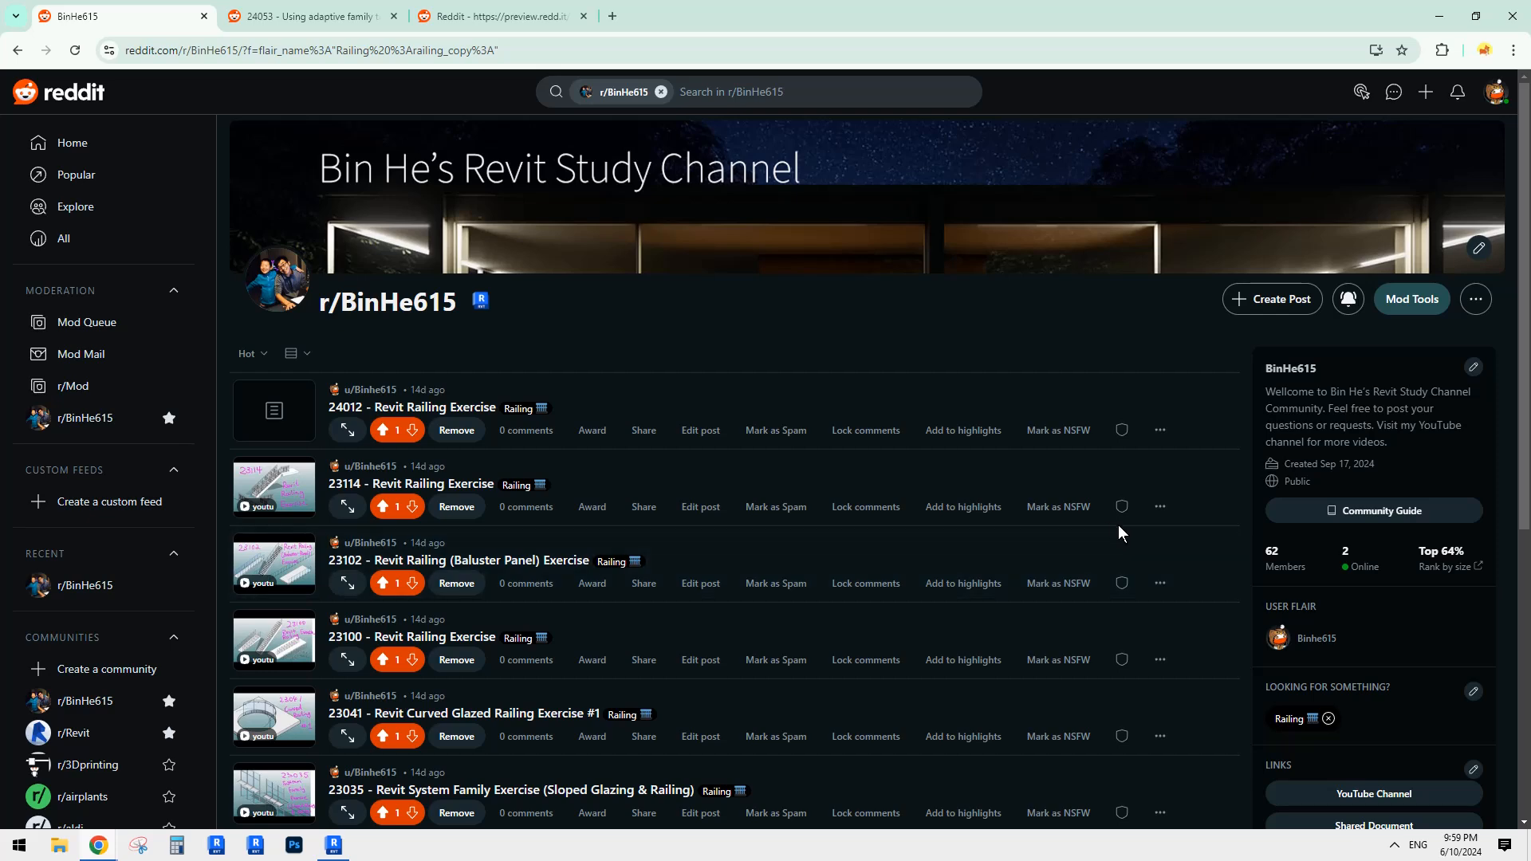
scroll(1351, 608, down, 3)
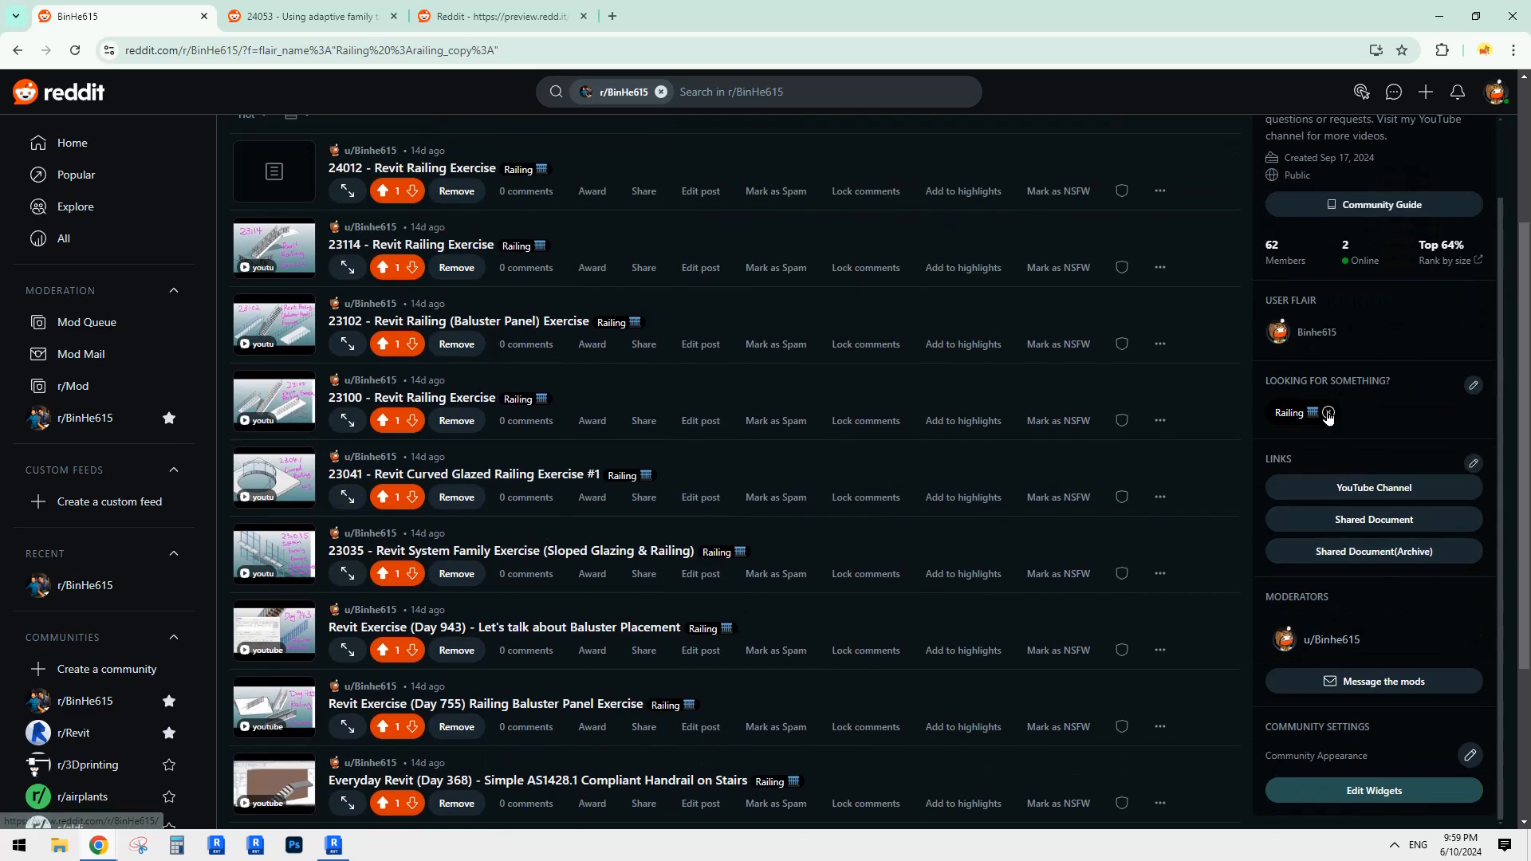
click(1328, 413)
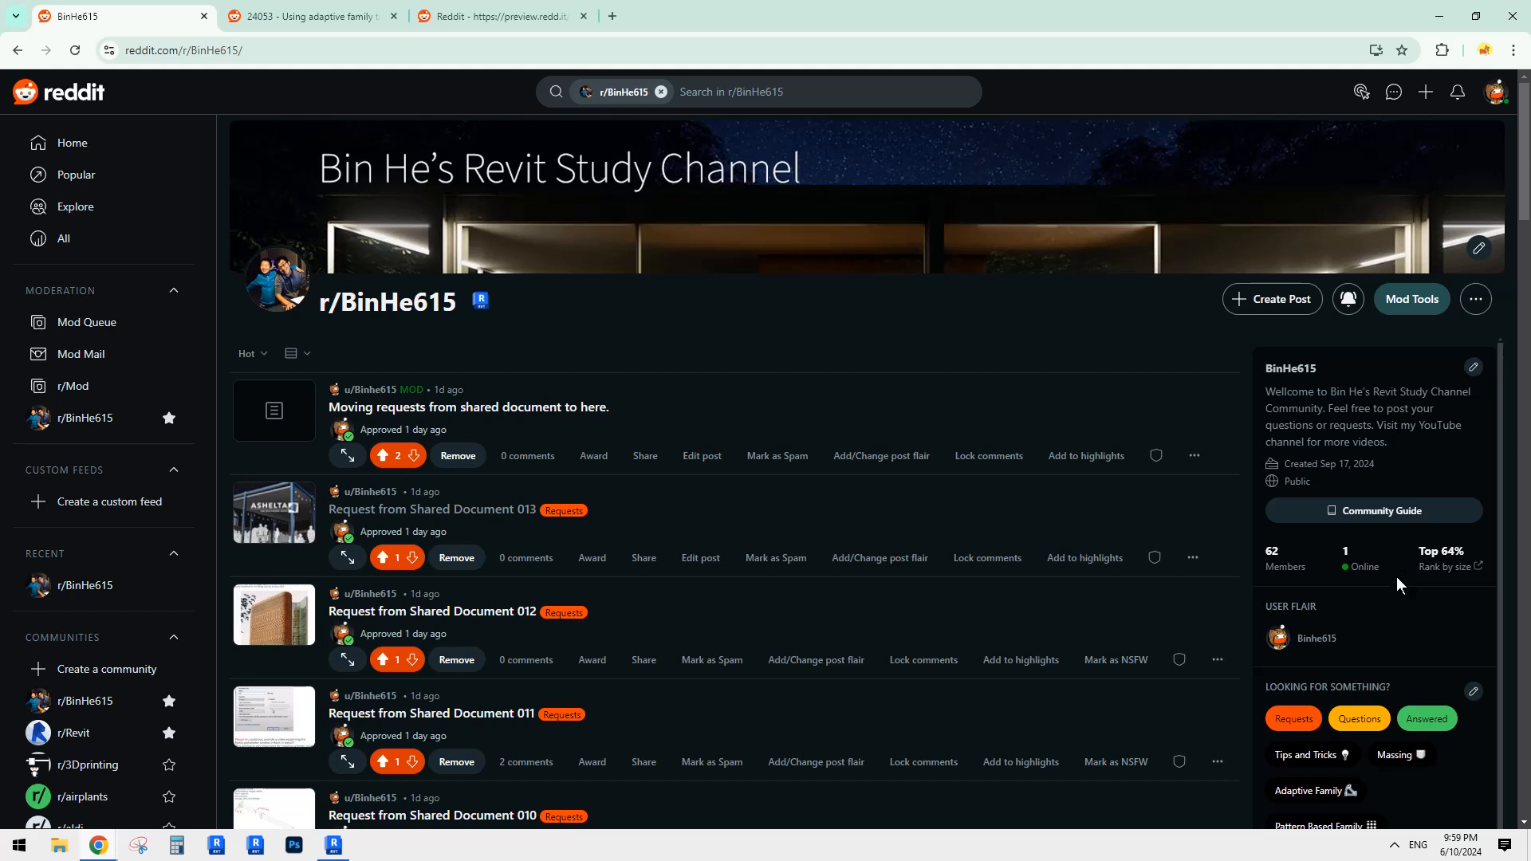
scroll(1403, 591, down, 3)
scroll(1408, 584, up, 2)
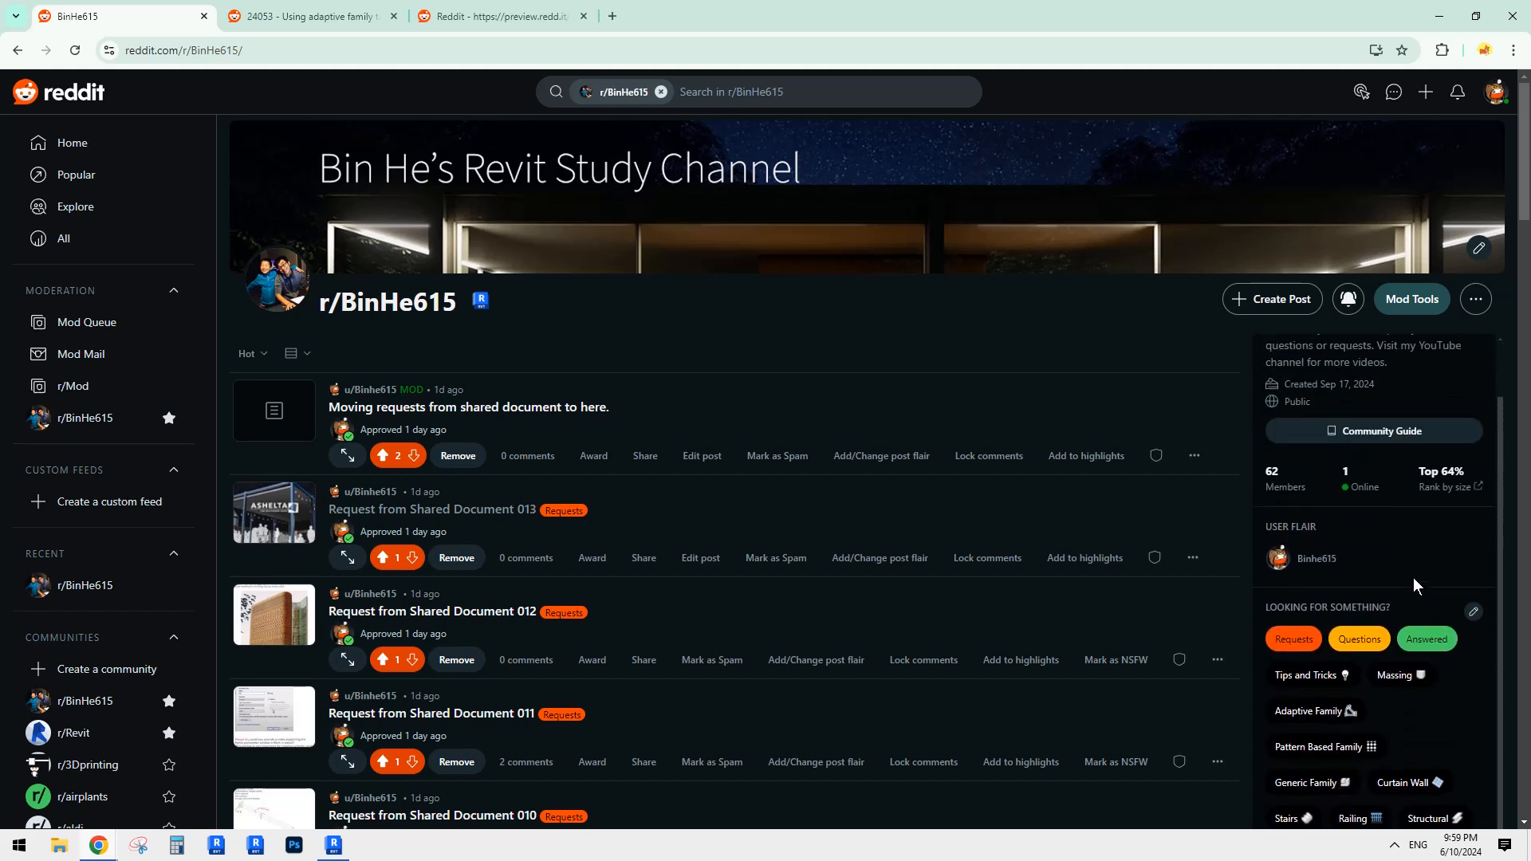
scroll(1413, 577, down, 3)
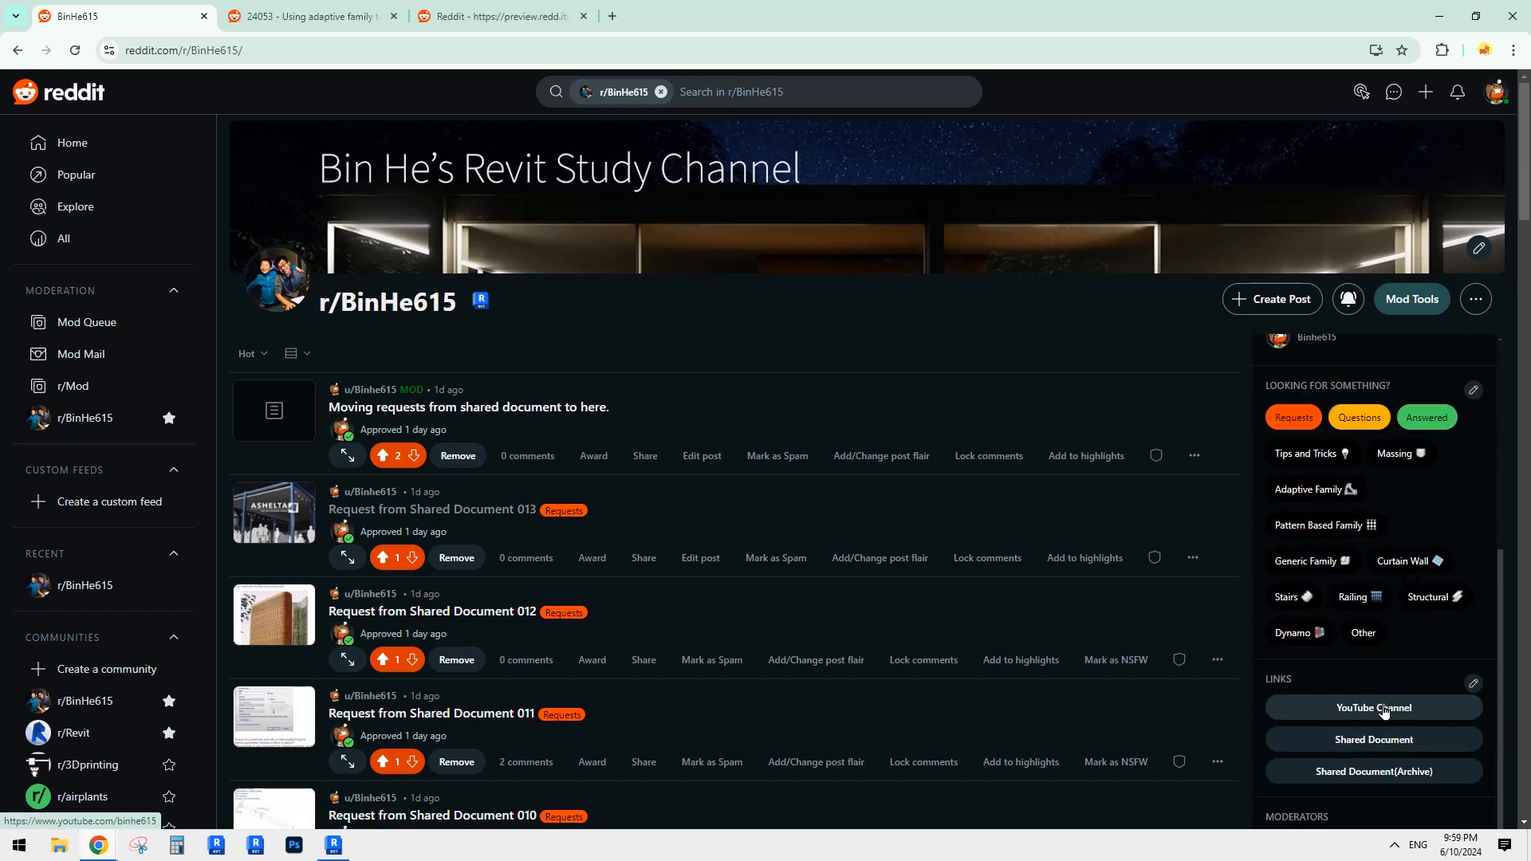